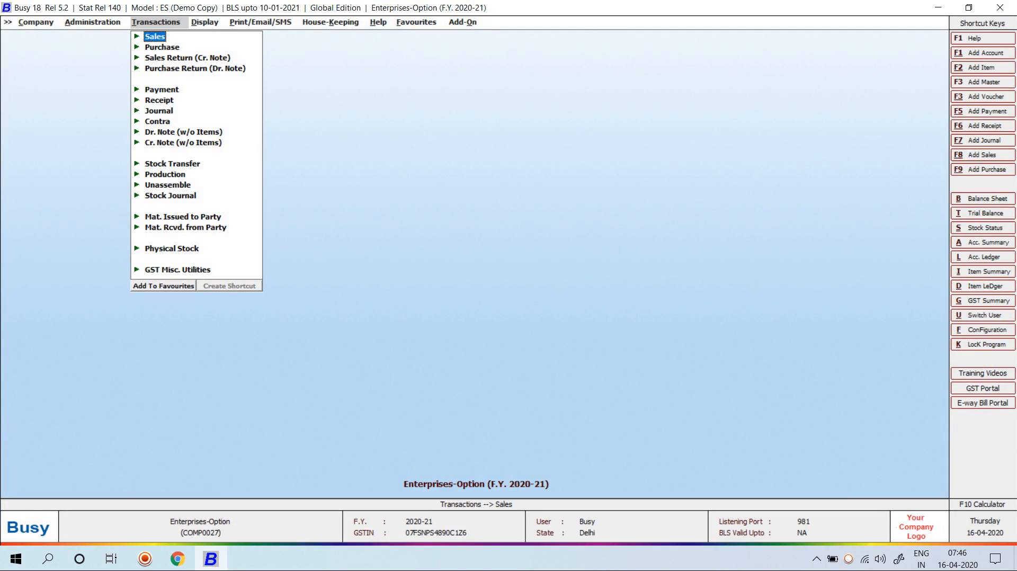
Open Features / Options under Administration > Configuration and select the Enterprise Features section
key("Left")
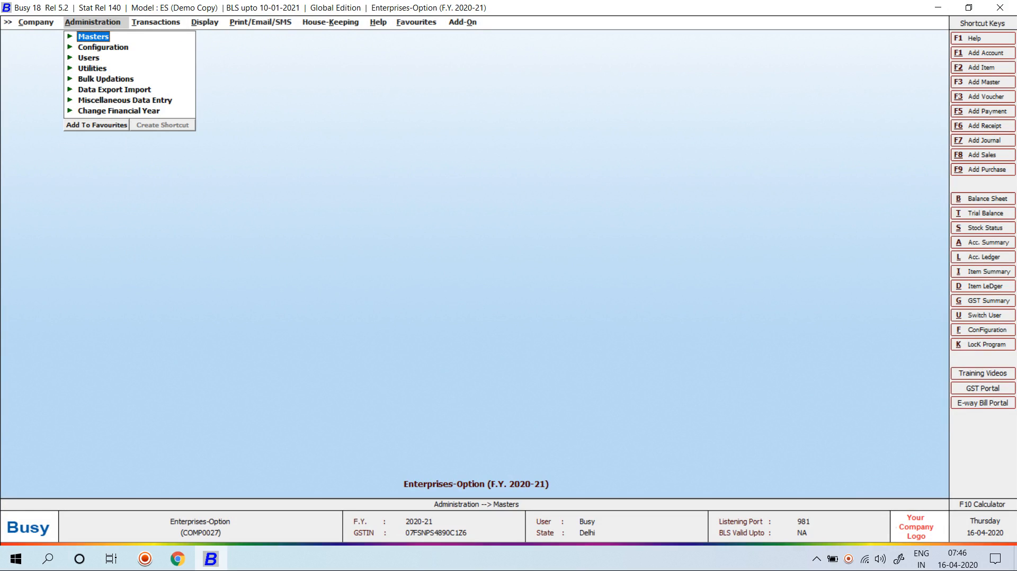
key("Down")
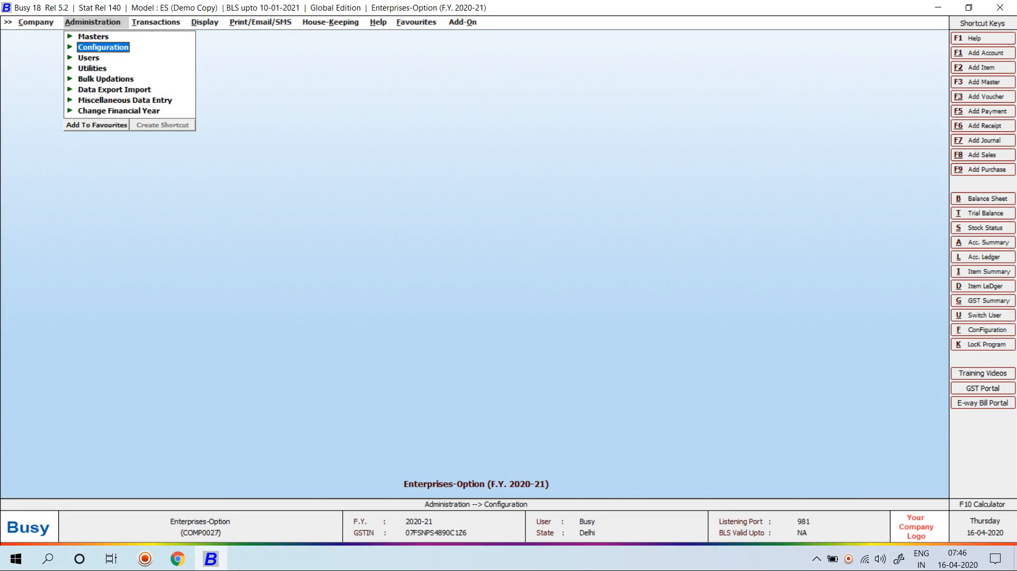
key("Return")
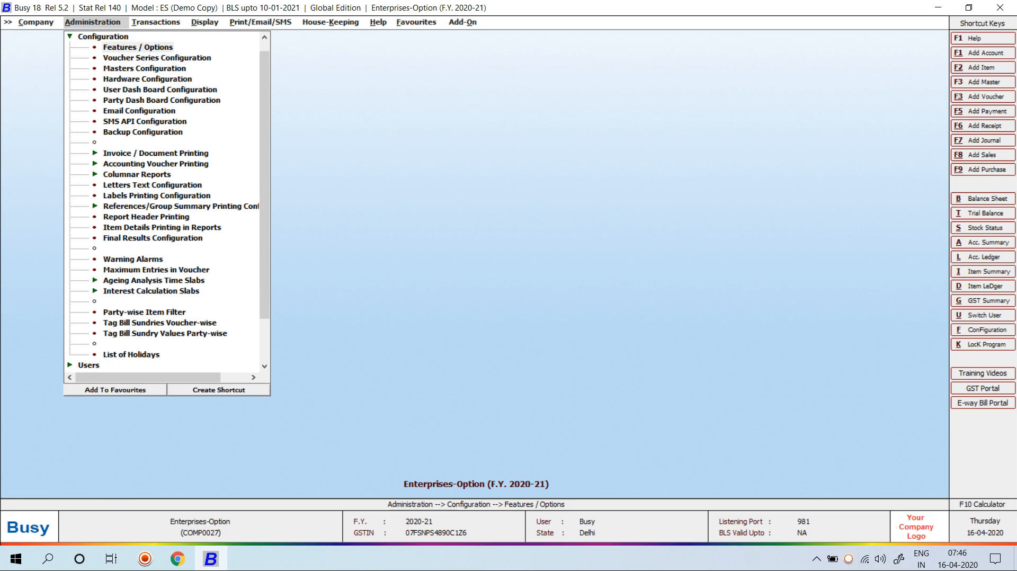
key("Return")
key("Down")
key("Down")
key("Down")
key("Down")
key("Down")
key("Down")
key("Down")
key("Down")
key("Down")
key("Down")
key("Down")
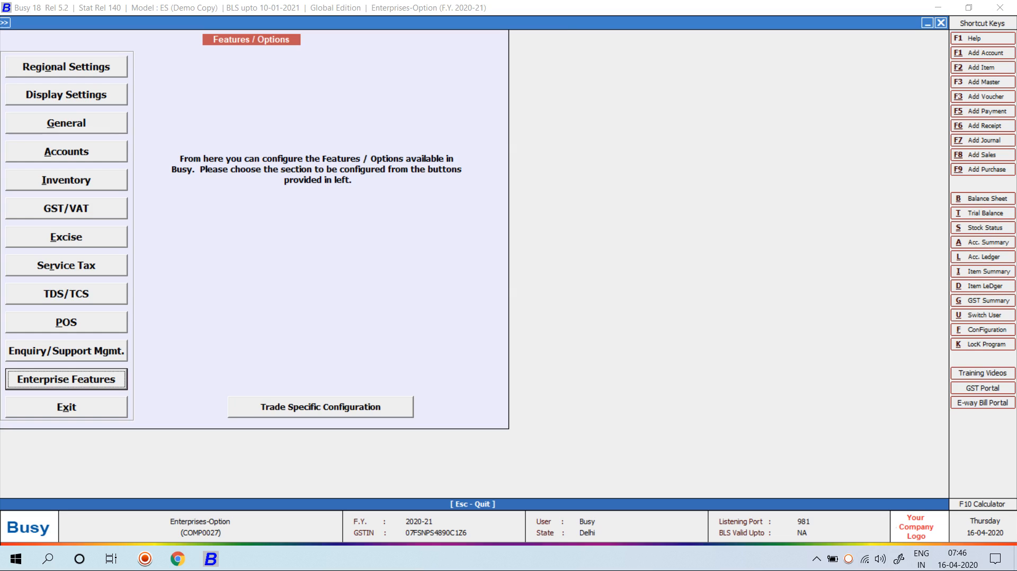
key("Return")
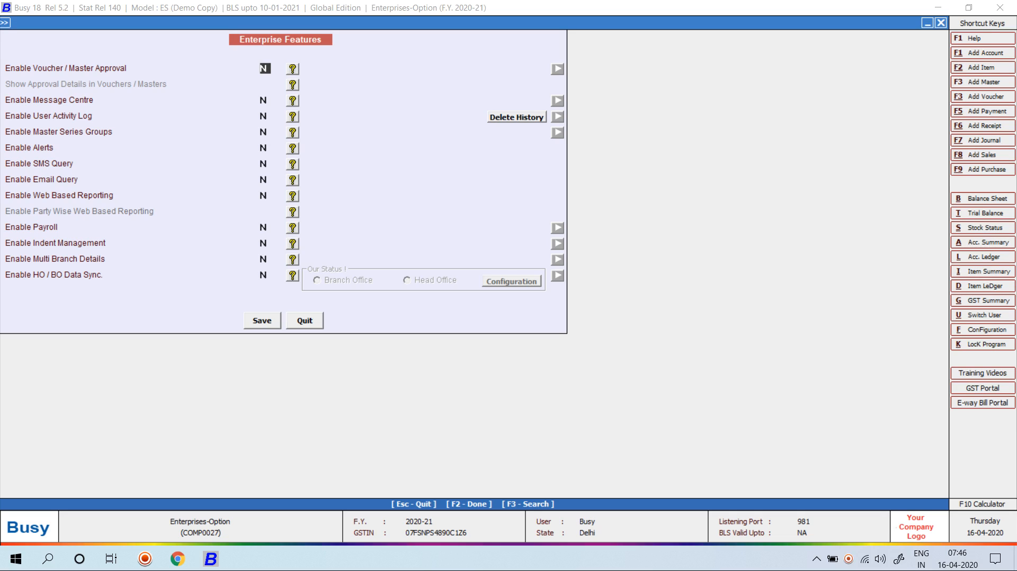
Set Enable Voucher / Master Approval to Y and look at the voucher approval configuration
key("y")
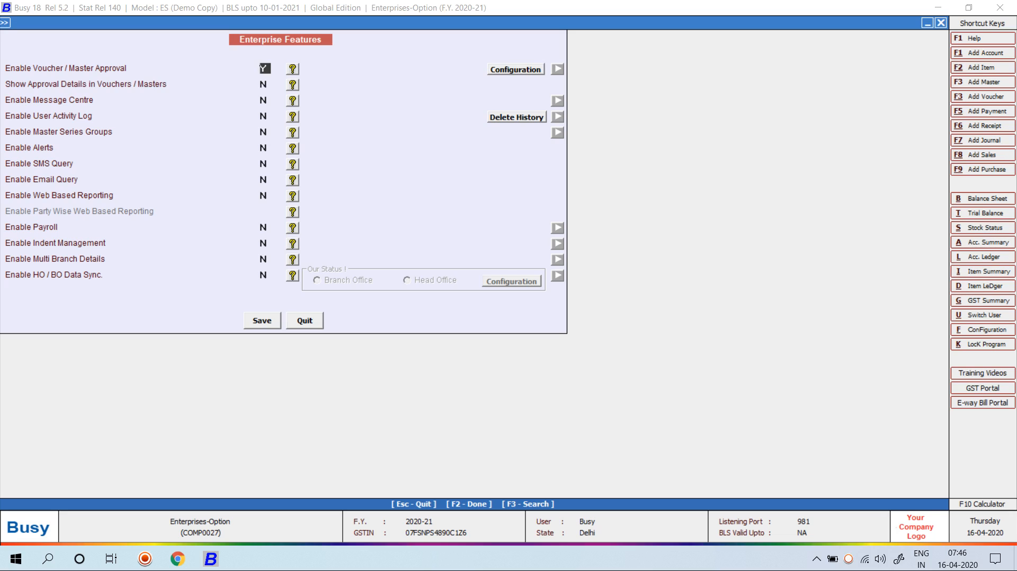
key("Return")
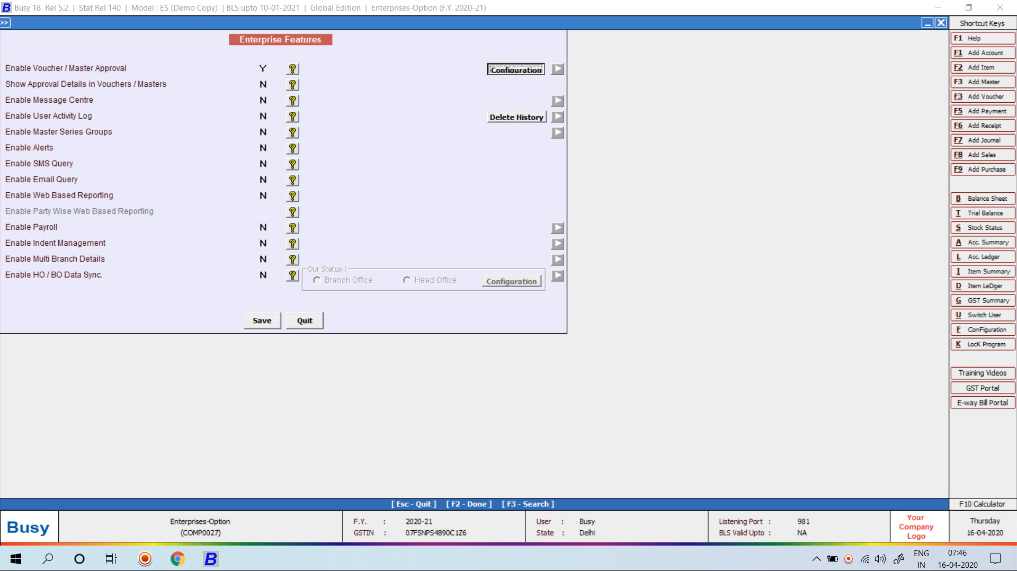
key("Return")
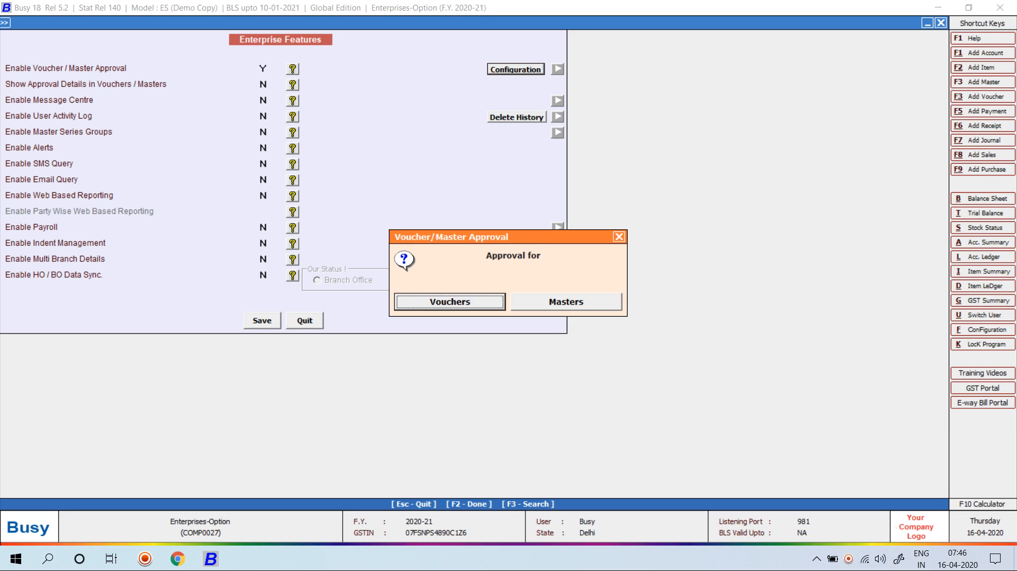
key("Return")
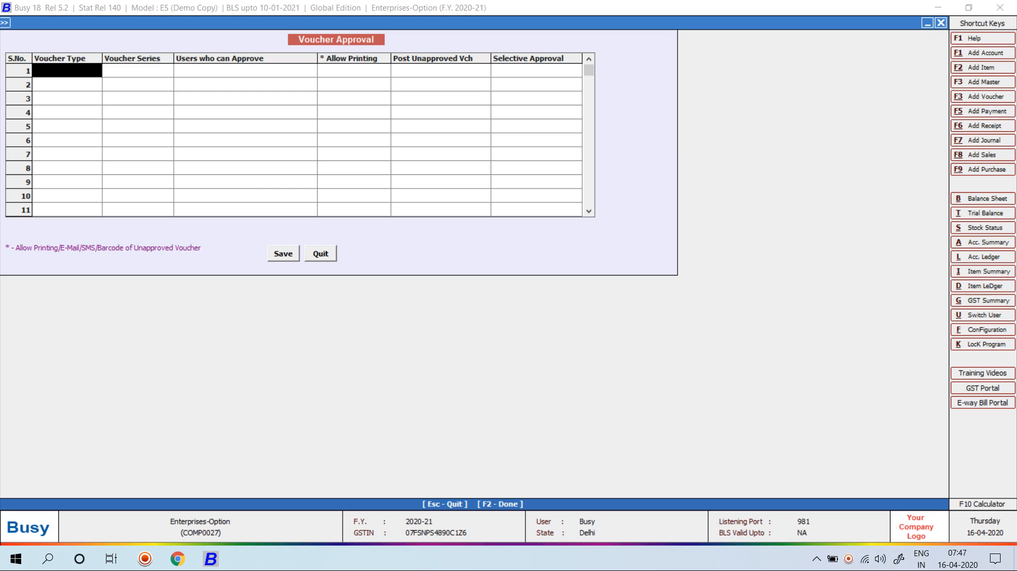
key("Escape")
key("Escape")
key("Escape")
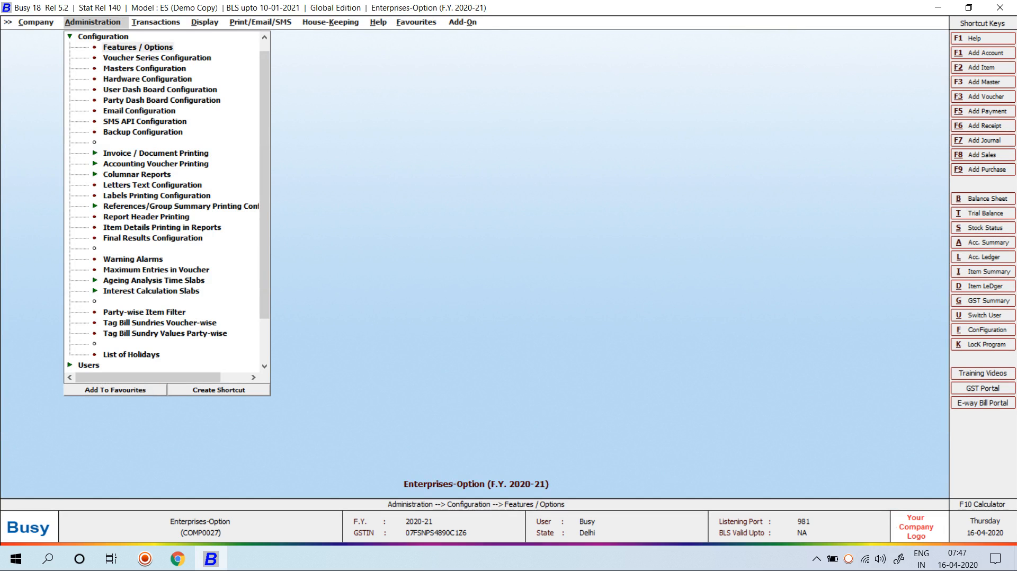
Go to user management, look at the superuser's settings, and start adding a new user
key("Escape")
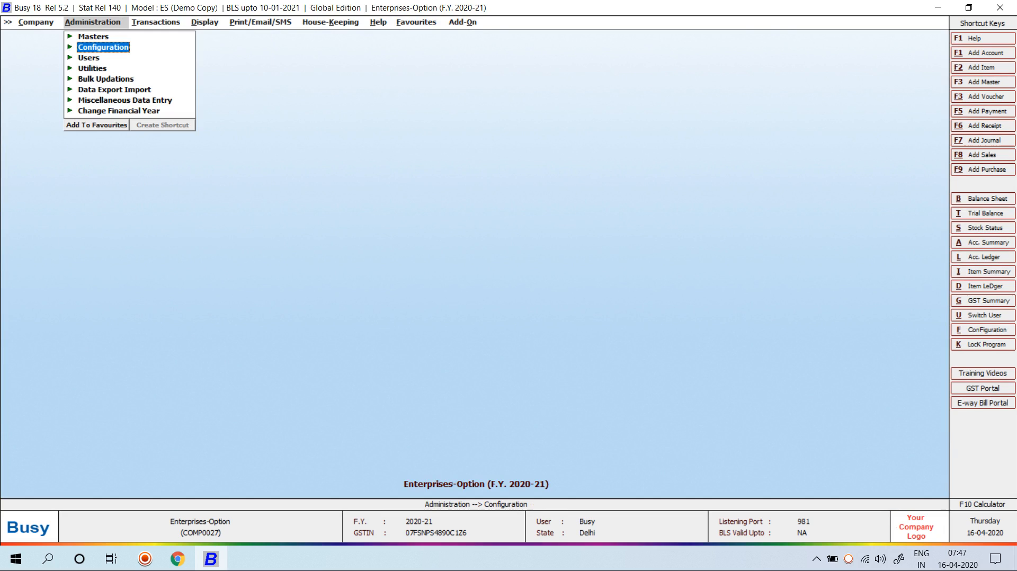
key("Down")
key("Return")
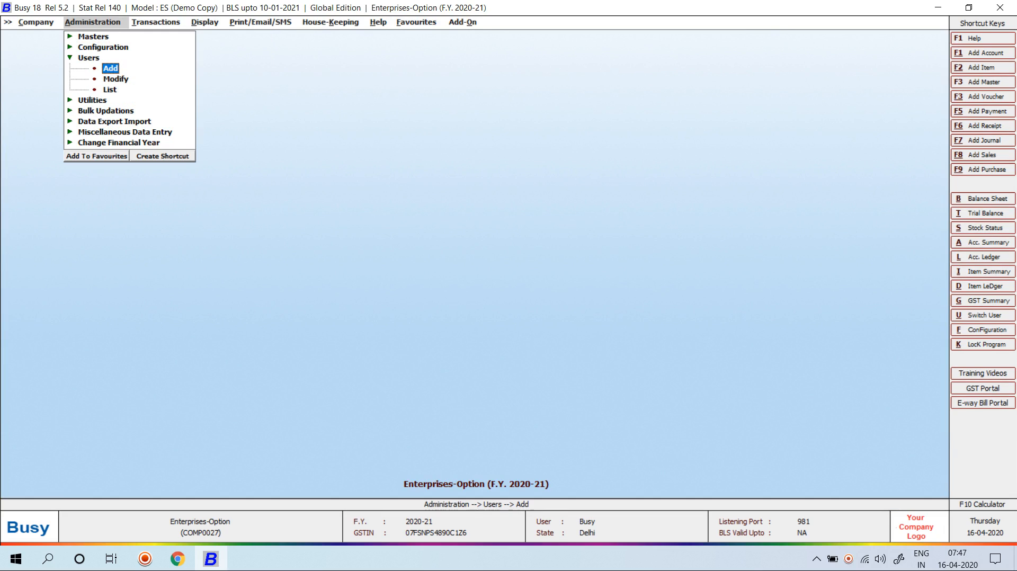
key("Down")
key("Return")
key("Return")
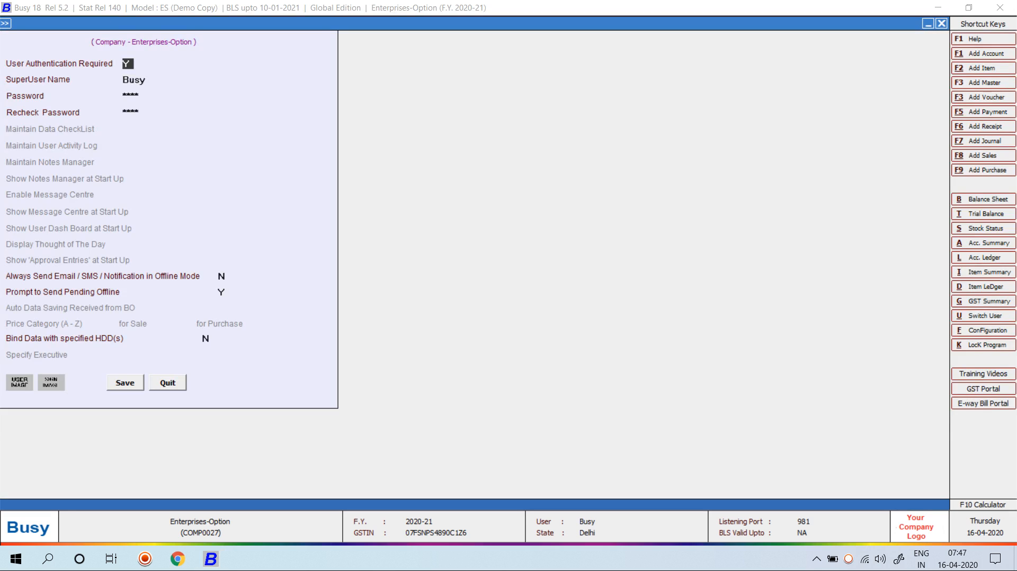
key("Escape")
key("Escape")
key("Up")
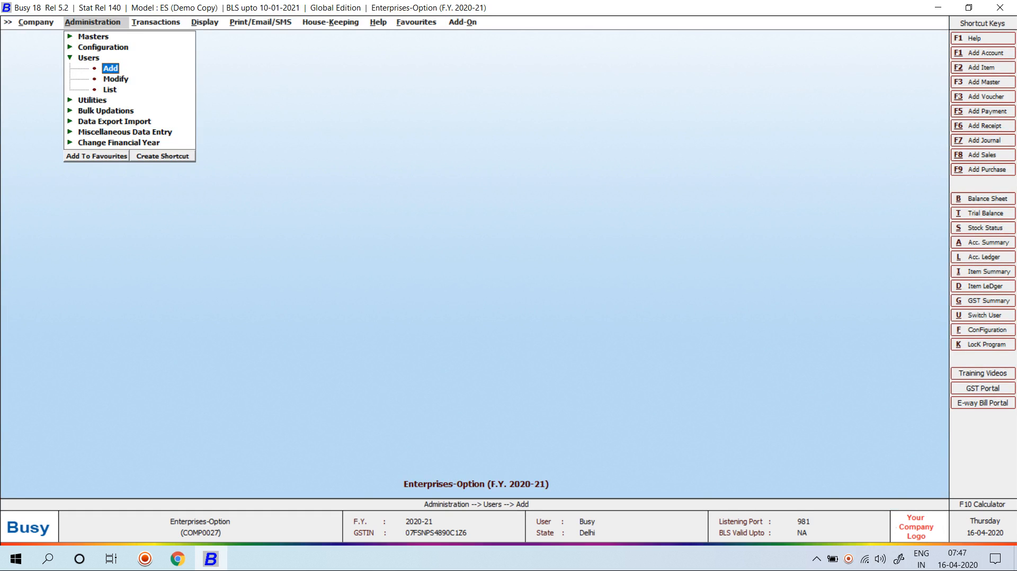
key("Return")
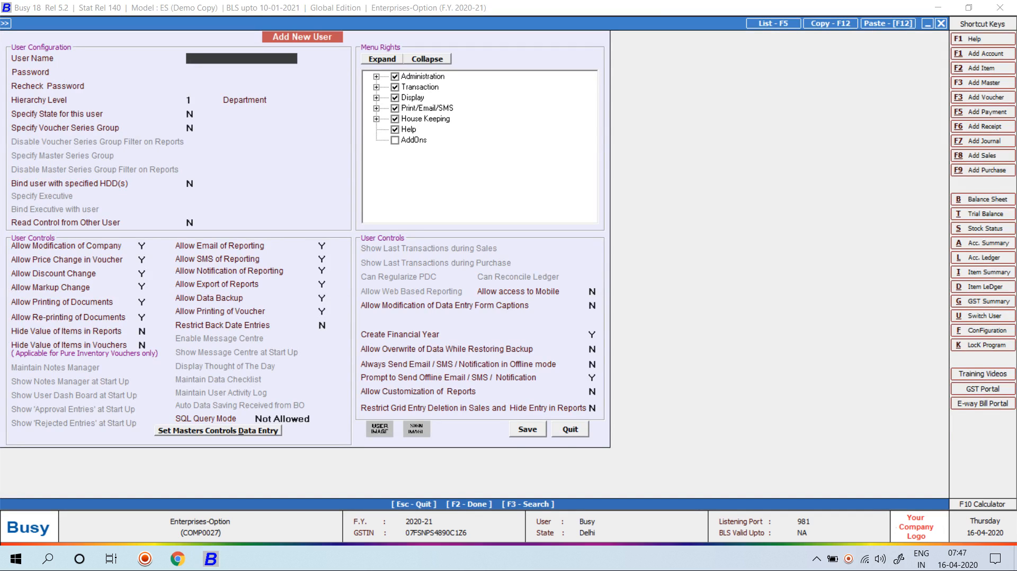
Create user A with a password, allowing only Sales under Transaction rights, and save
type("A")
key("Return")
type("a")
key("Return")
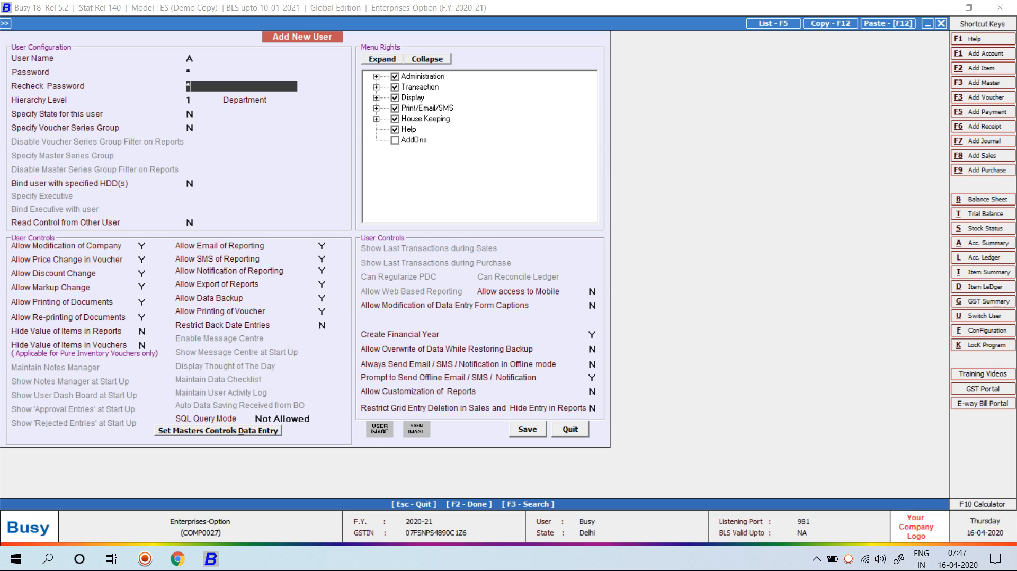
type("a")
key("Return")
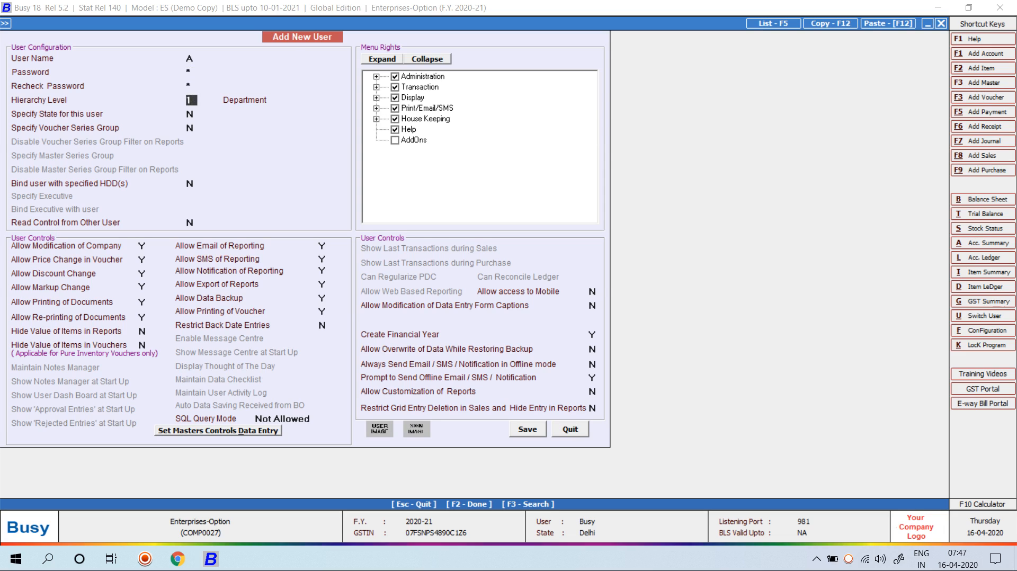
key("Return")
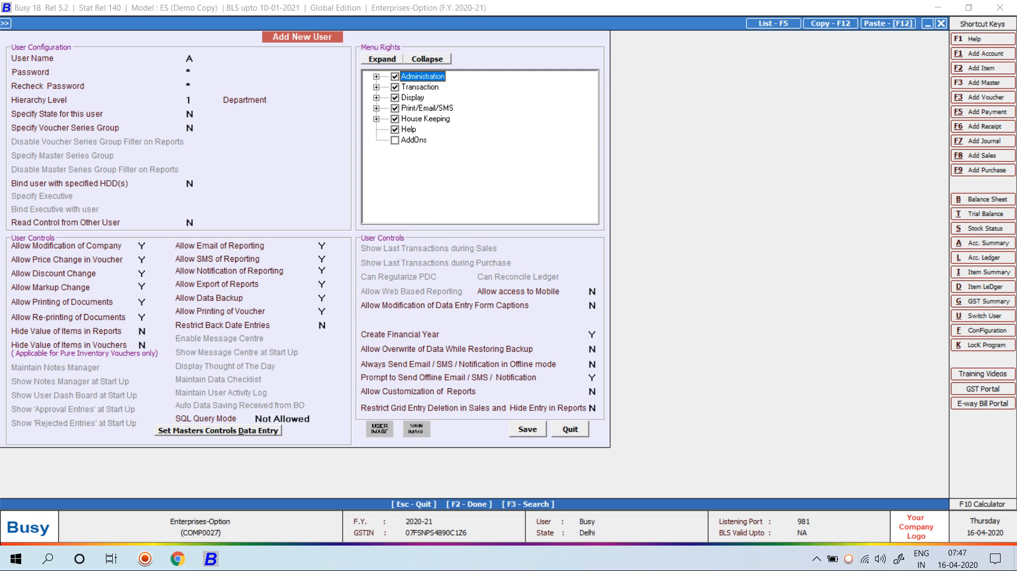
left_click(376, 87)
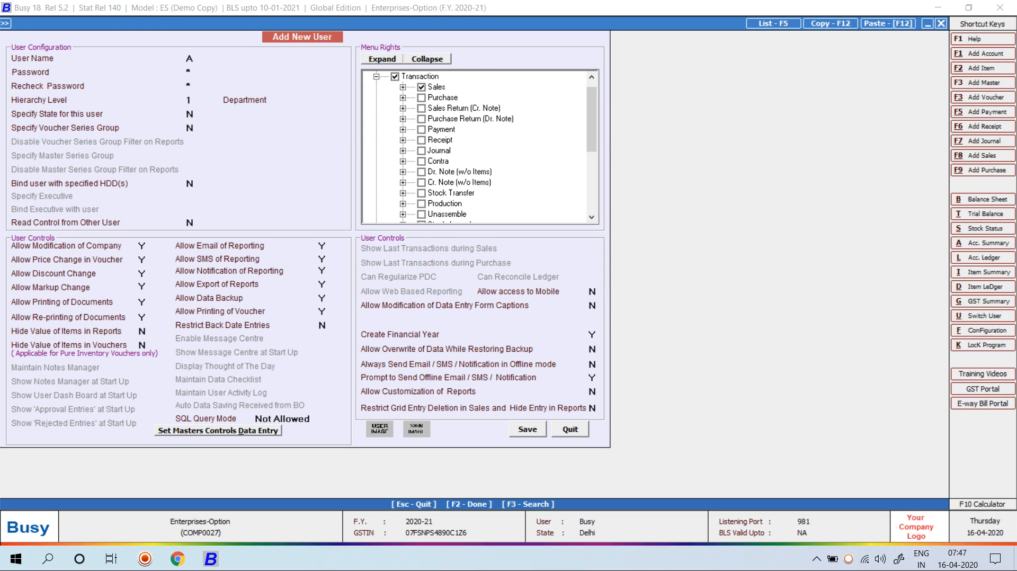
left_click_drag(592, 119, 592, 160)
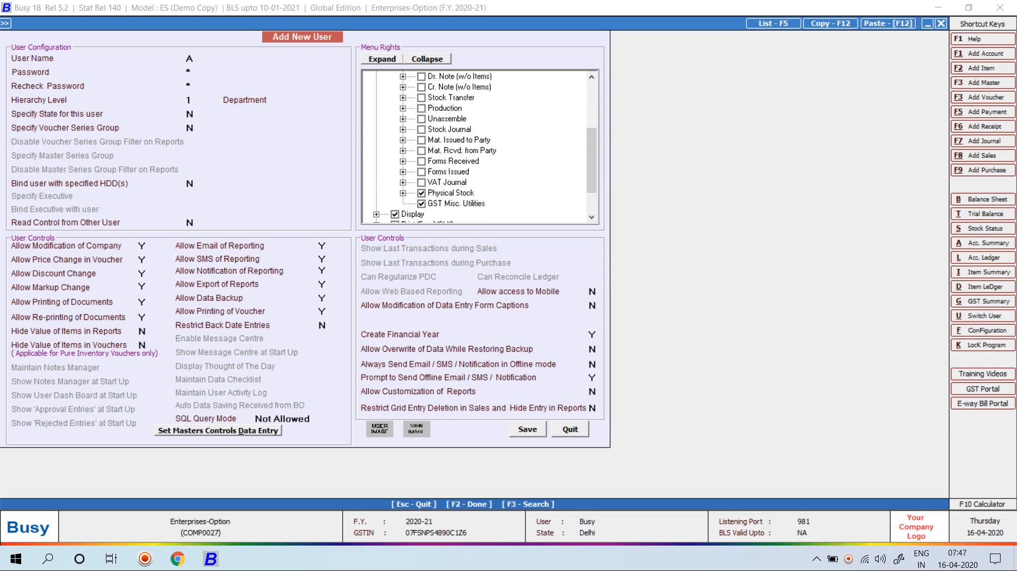
key("F2")
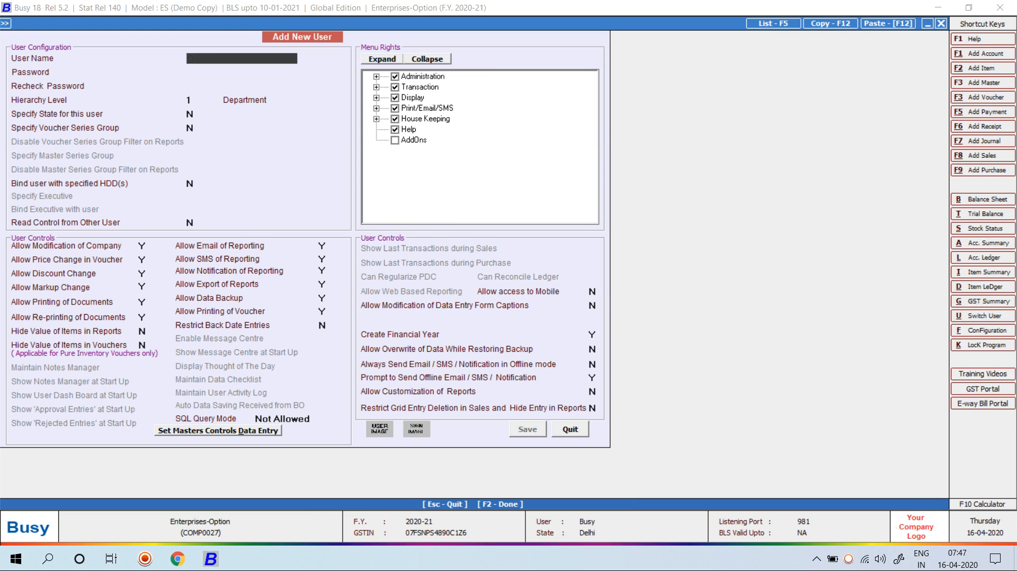
Create user B with a password, allowing Purchase under Transaction rights, and save
type("B")
key("Return")
type("b")
key("Return")
type("b")
key("Return")
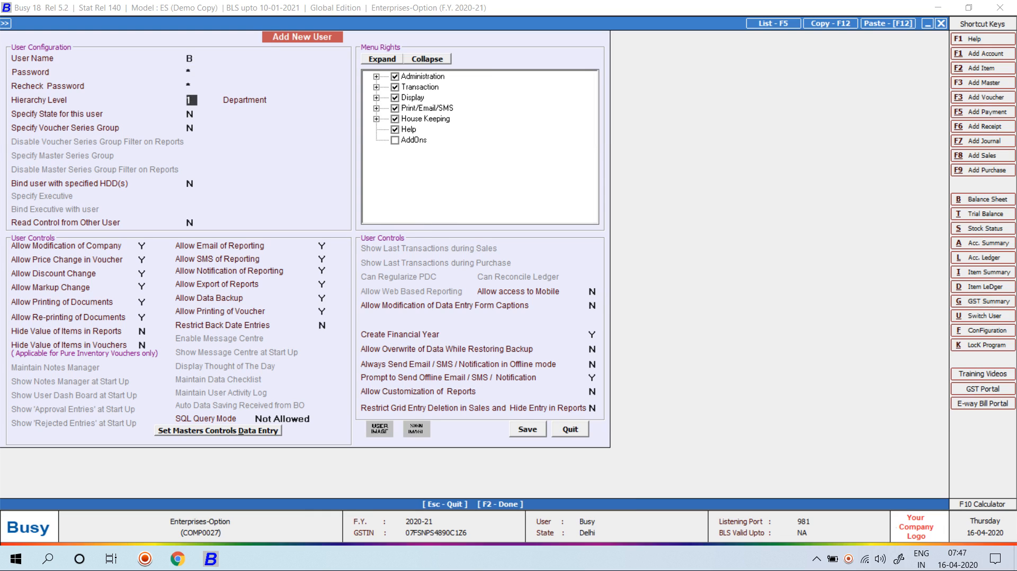
left_click(376, 87)
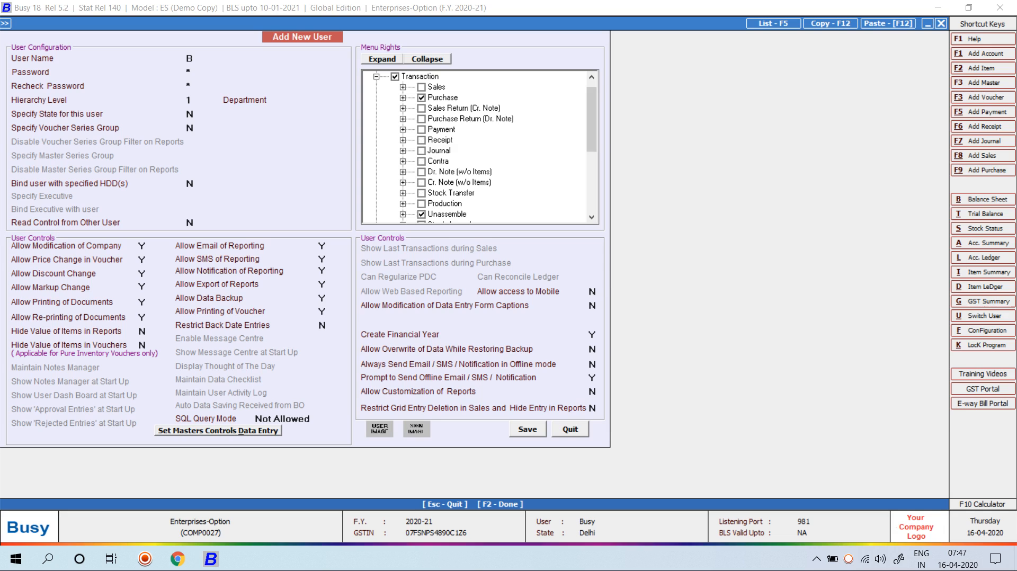
left_click_drag(592, 120, 592, 181)
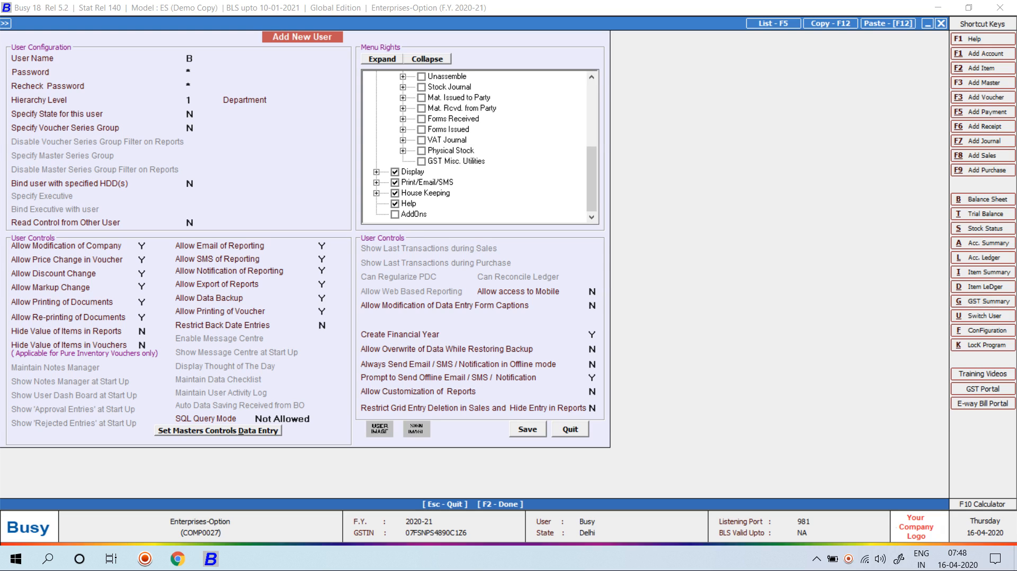
key("F2")
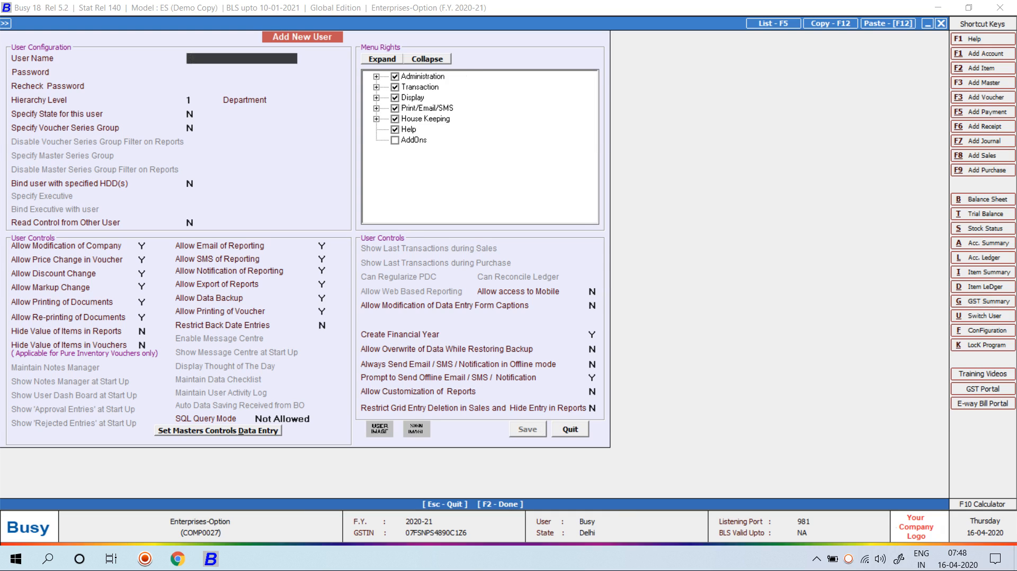
Add and save user Main, correcting the mistyped name C, then close the new-user form
type("C")
key("Return")
type("*")
key("Return")
type("*")
key("Return")
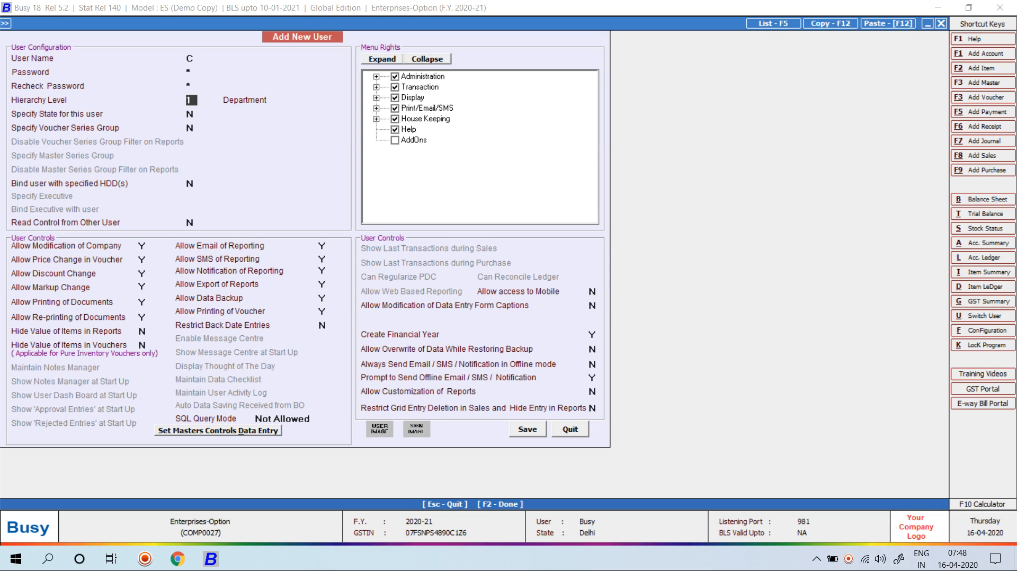
left_click(241, 59)
key("BackSpace")
type("Main")
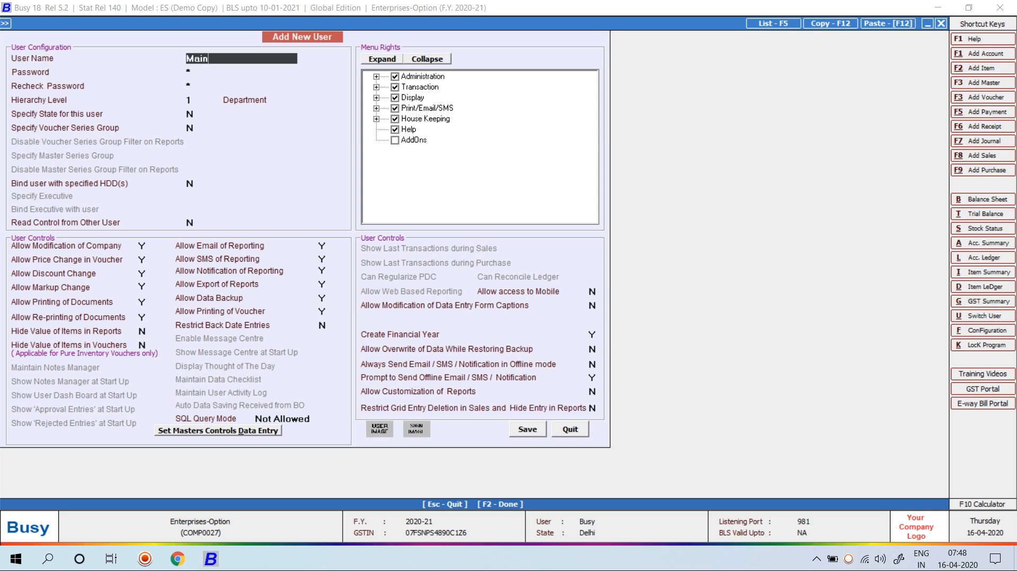
key("Return")
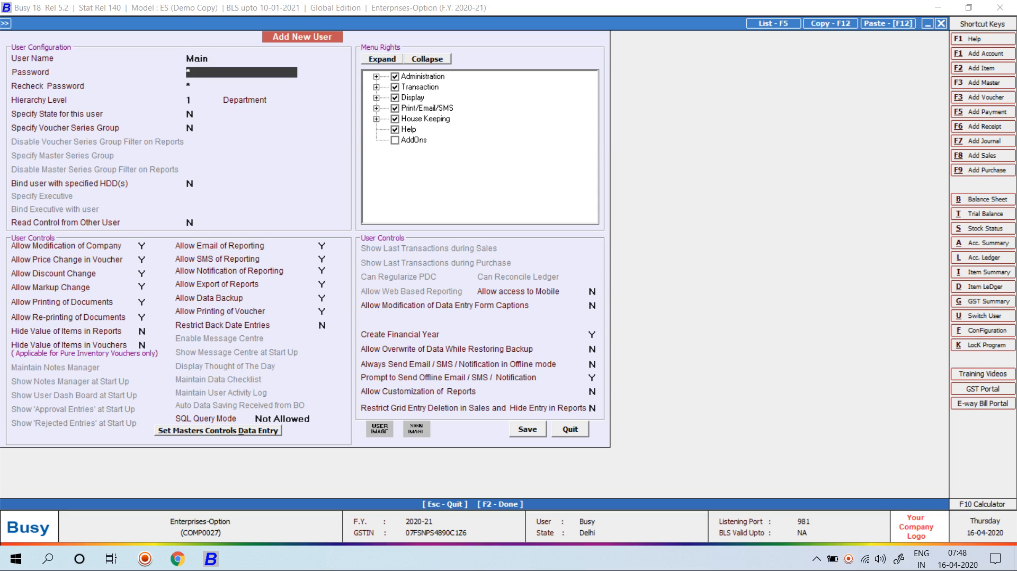
key("Return")
key("F2")
key("Return")
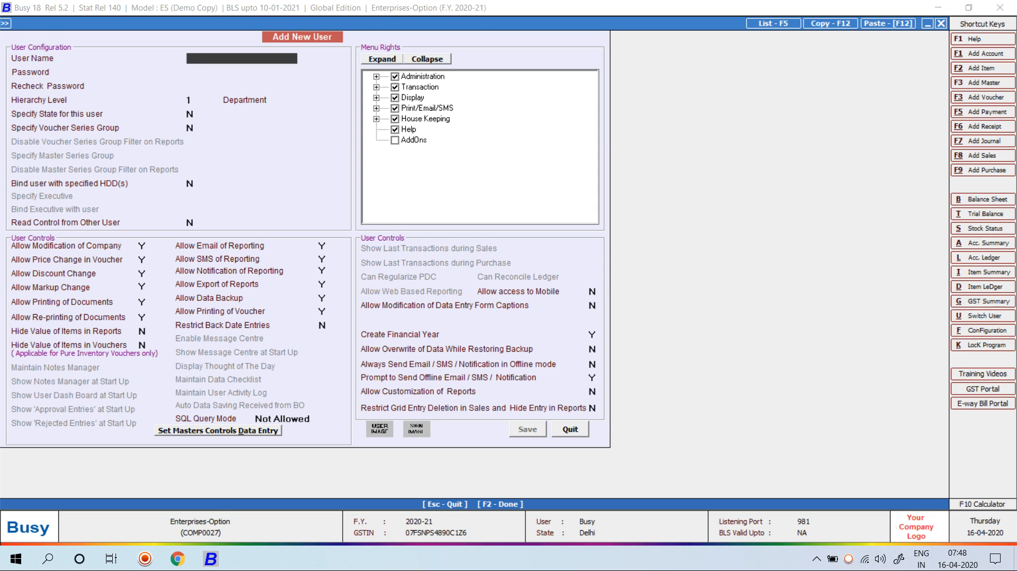
key("Escape")
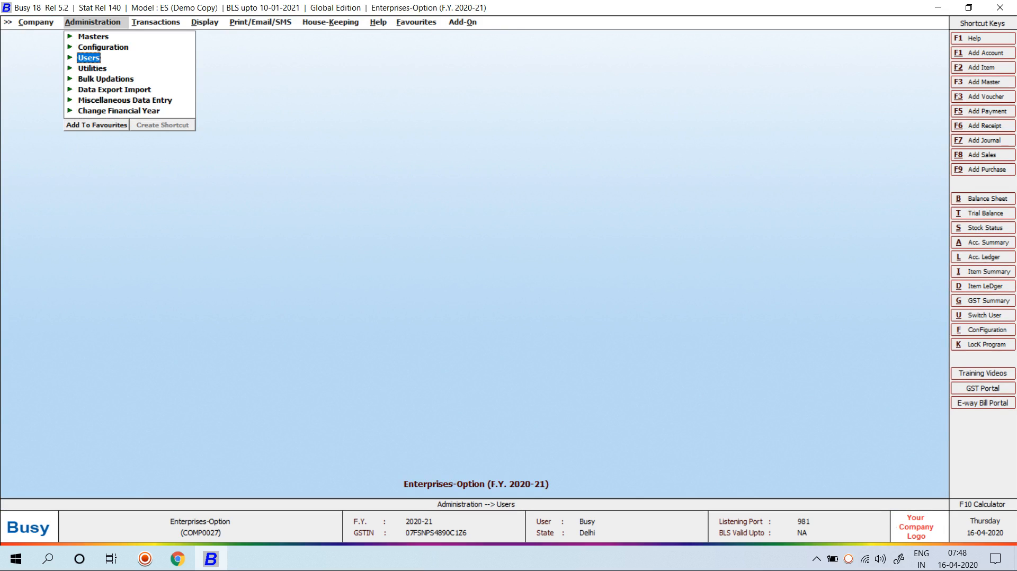
Reopen Enterprise Features and set Enable Voucher / Master Approval to Y
key("Up")
key("Return")
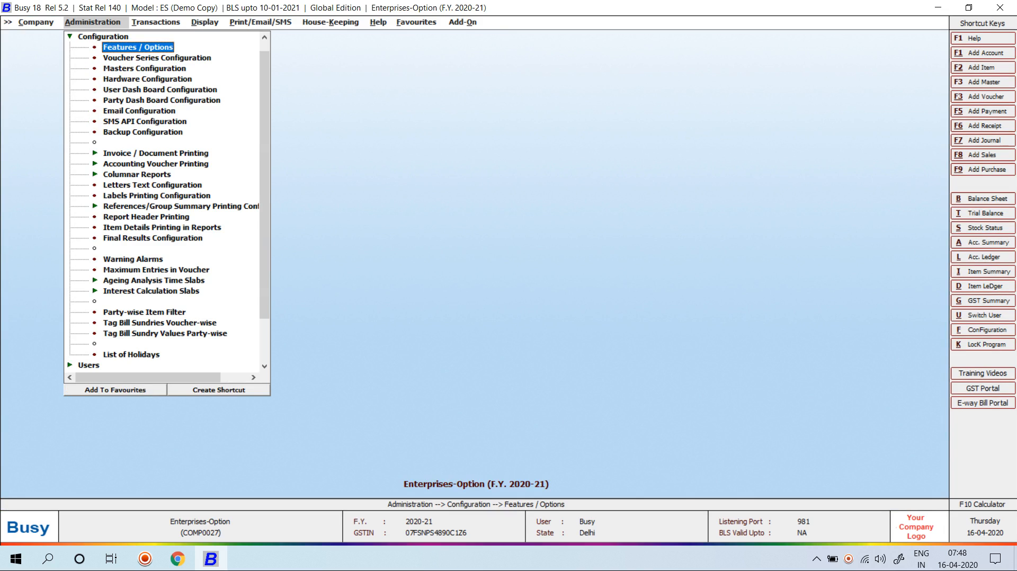
key("Return")
key("Down")
key("Down")
key("Down")
key("Down")
key("Down")
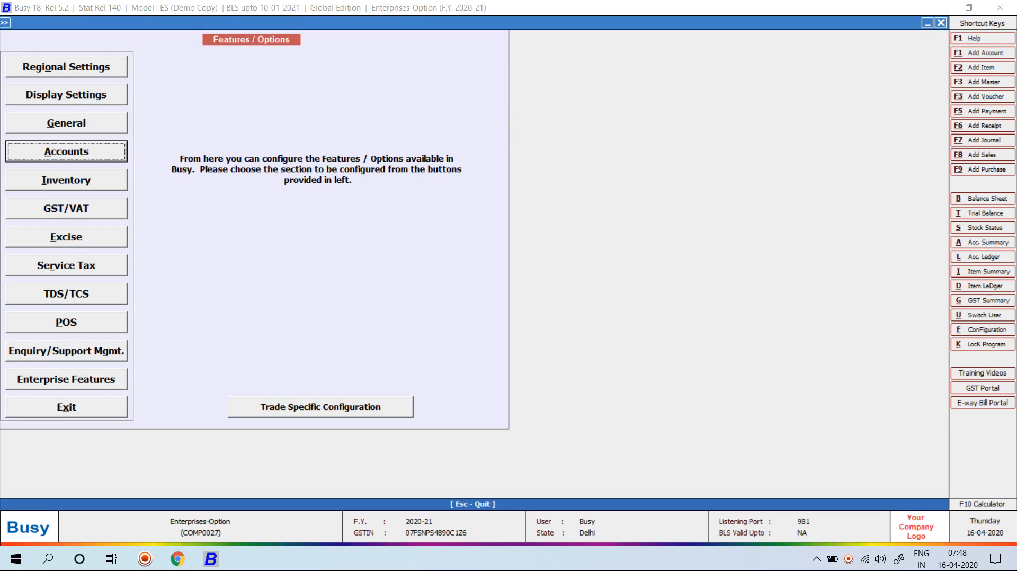
key("Down")
key("Down")
key("Down")
key("Down")
key("Down")
key("Down")
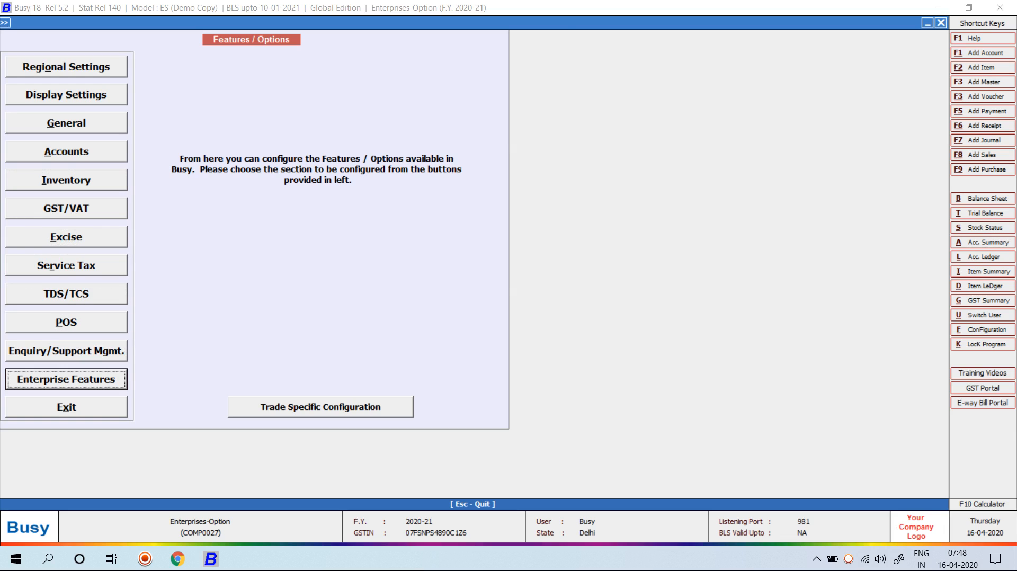
key("Return")
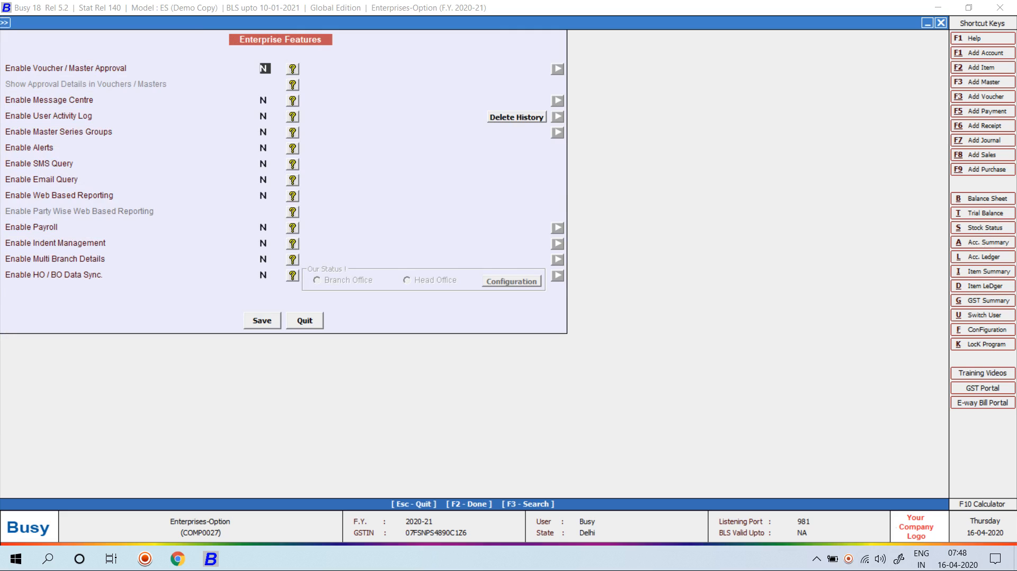
key("y")
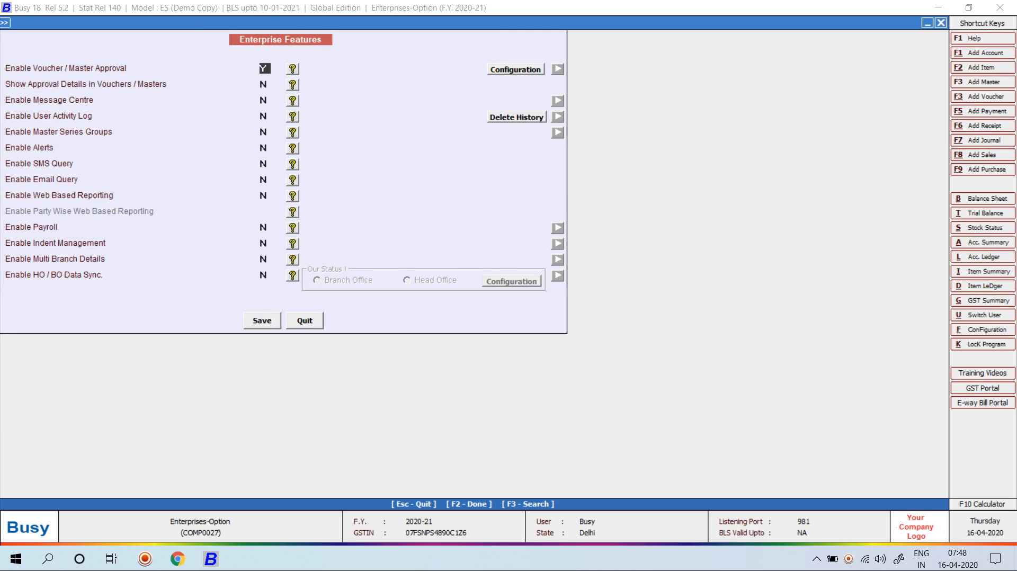
key("Return")
key("Return")
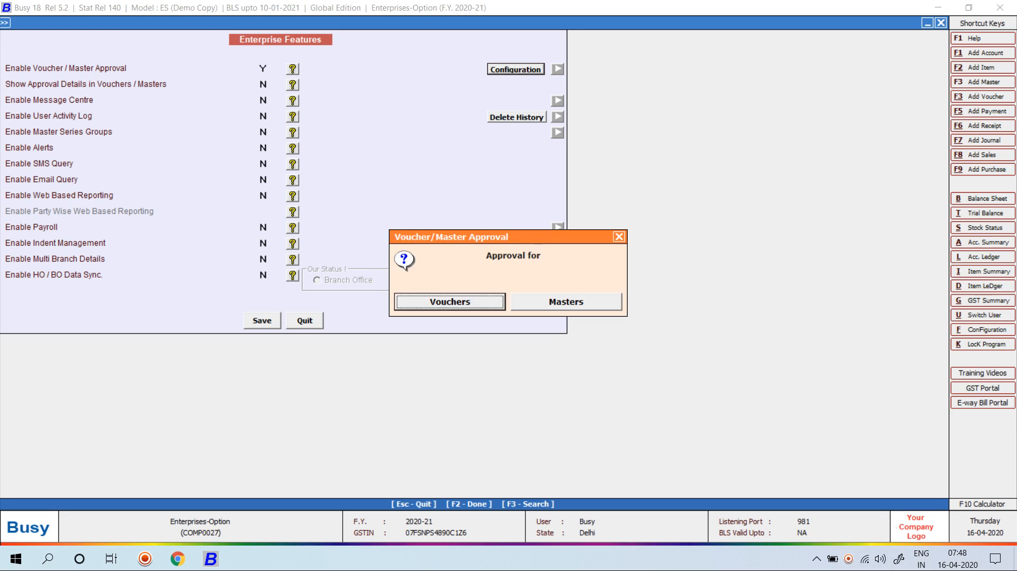
key("Escape")
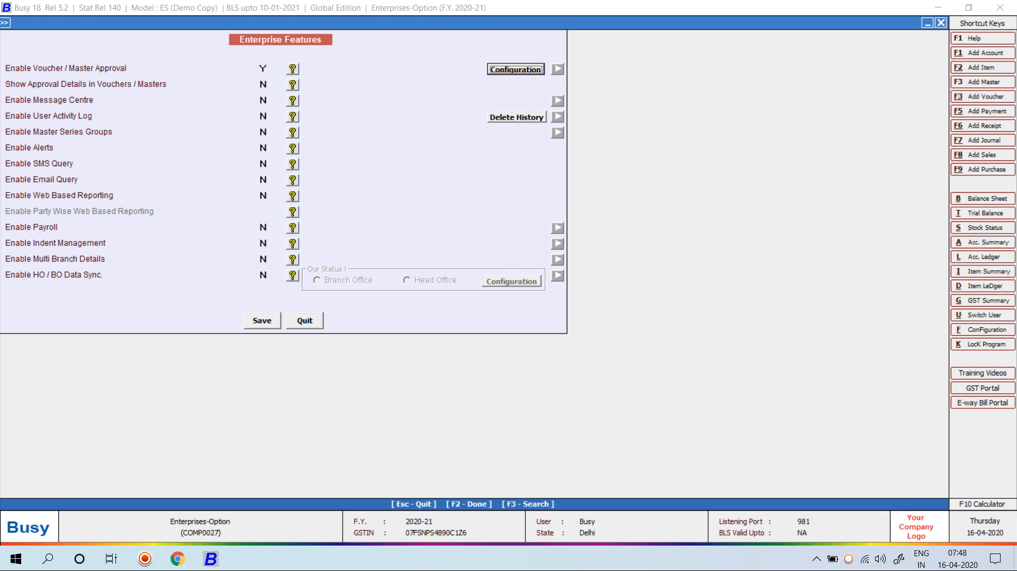
Add a Sales, All Series approval rule: two approvers, printing Yes, posting No, selective approval Yes
key("Return")
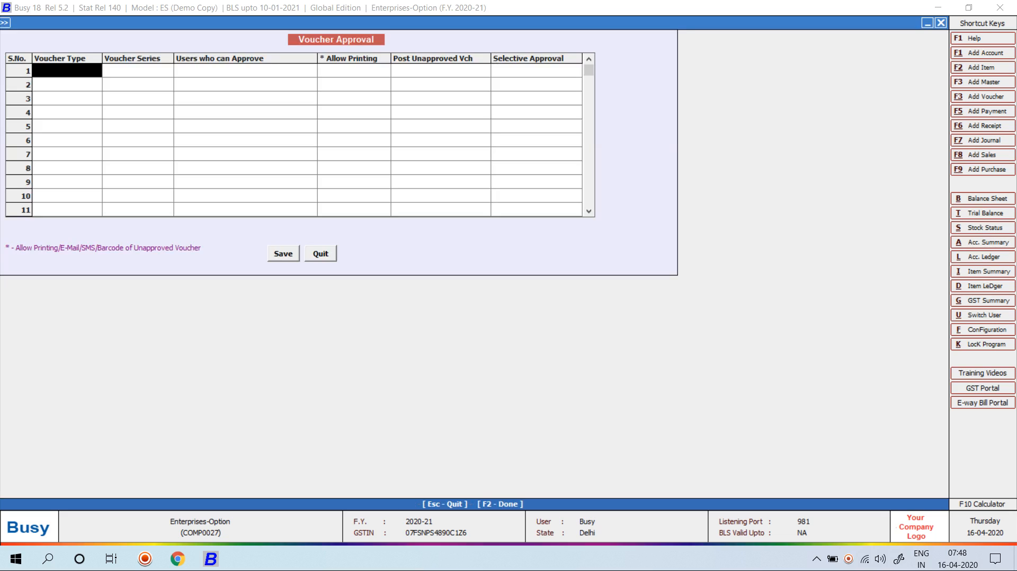
key("Return")
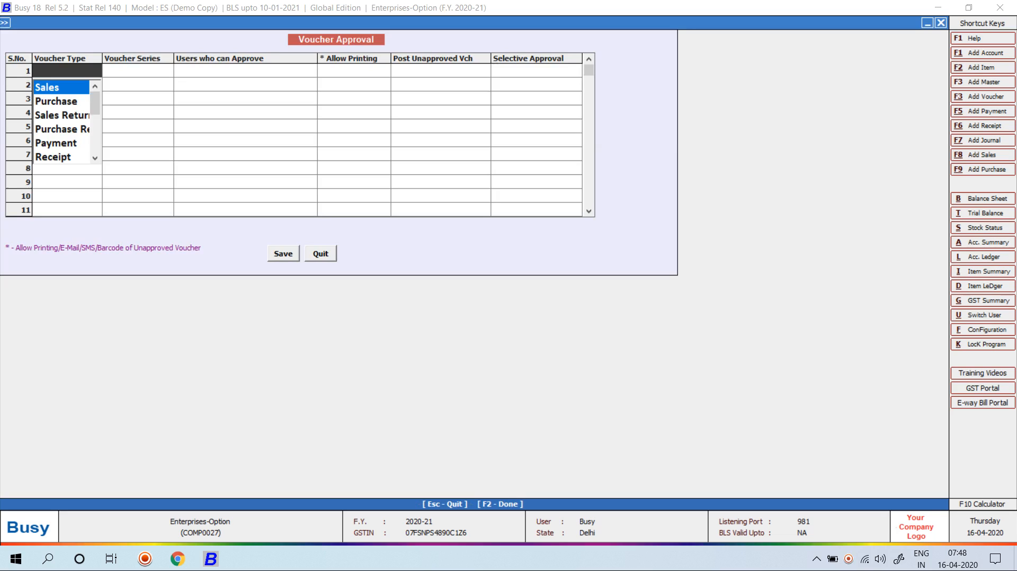
key("Return")
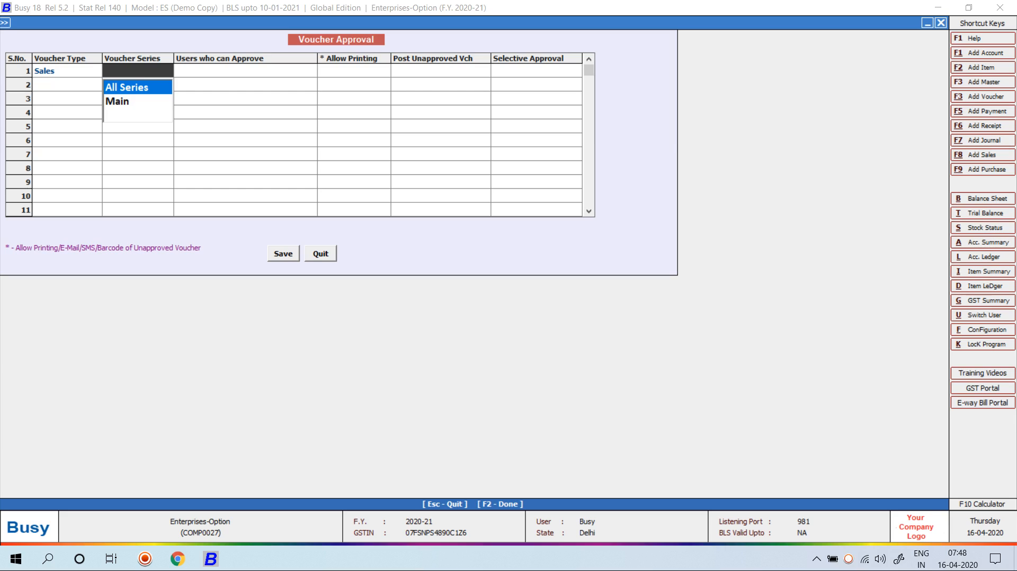
key("Return")
key("Return")
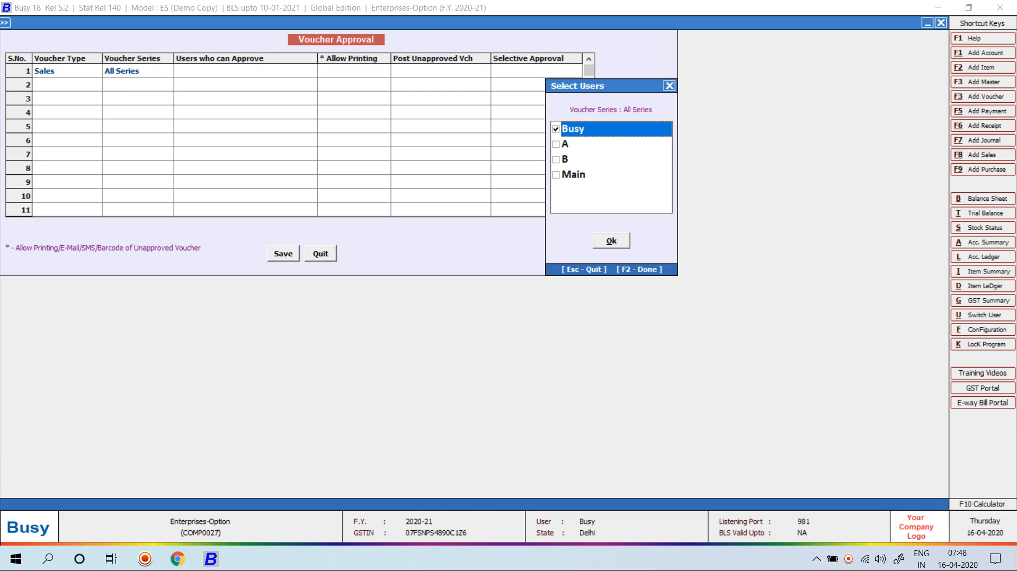
key("Down")
key("Down")
key("Down")
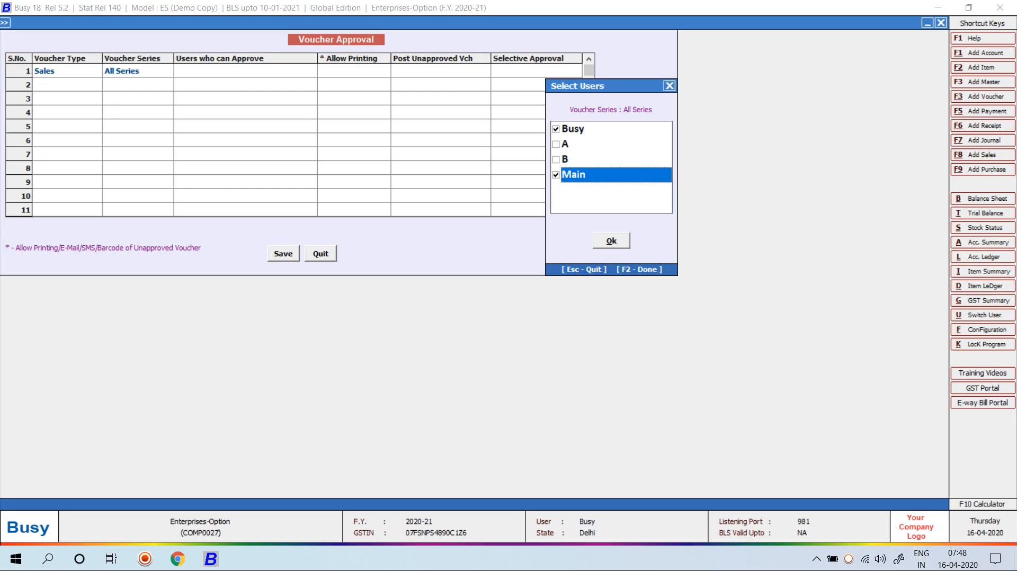
key("Return")
key("Return")
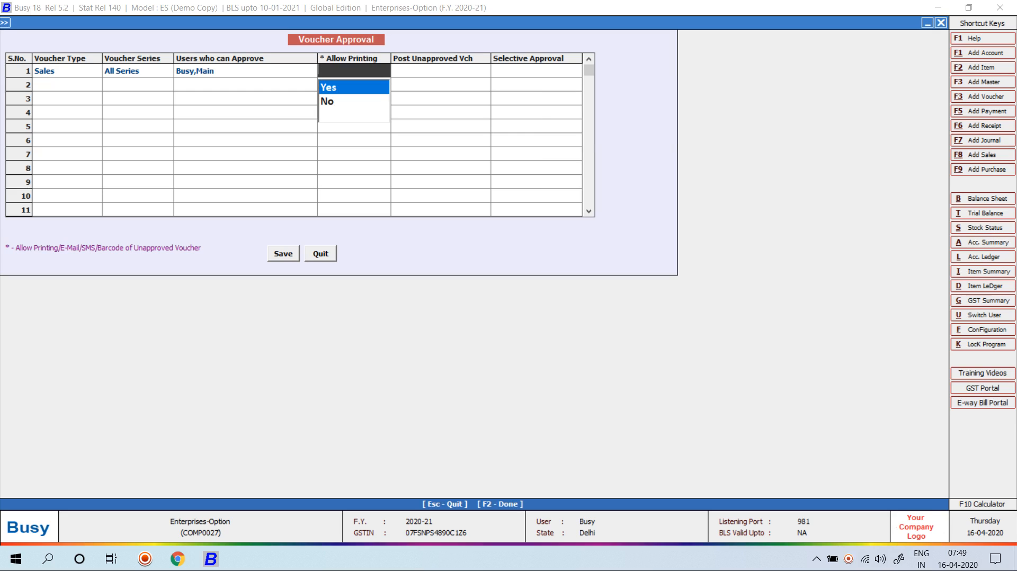
key("Return")
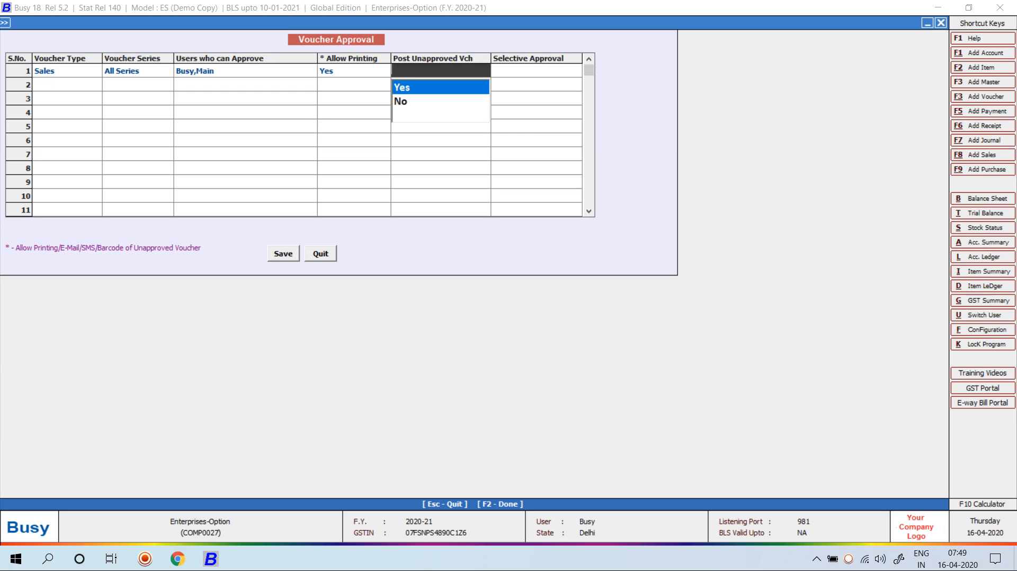
key("Down")
key("Return")
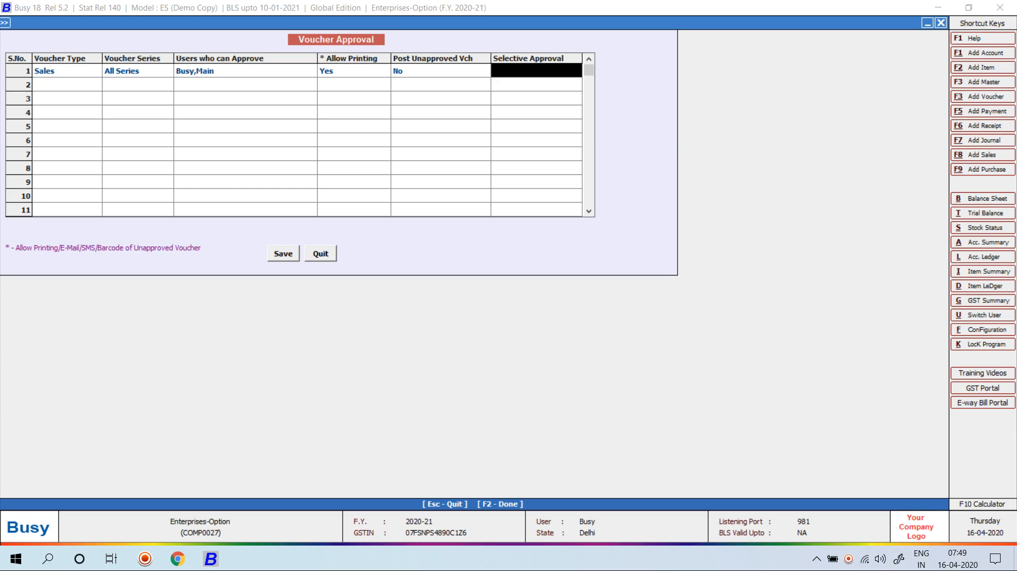
key("Up")
key("Return")
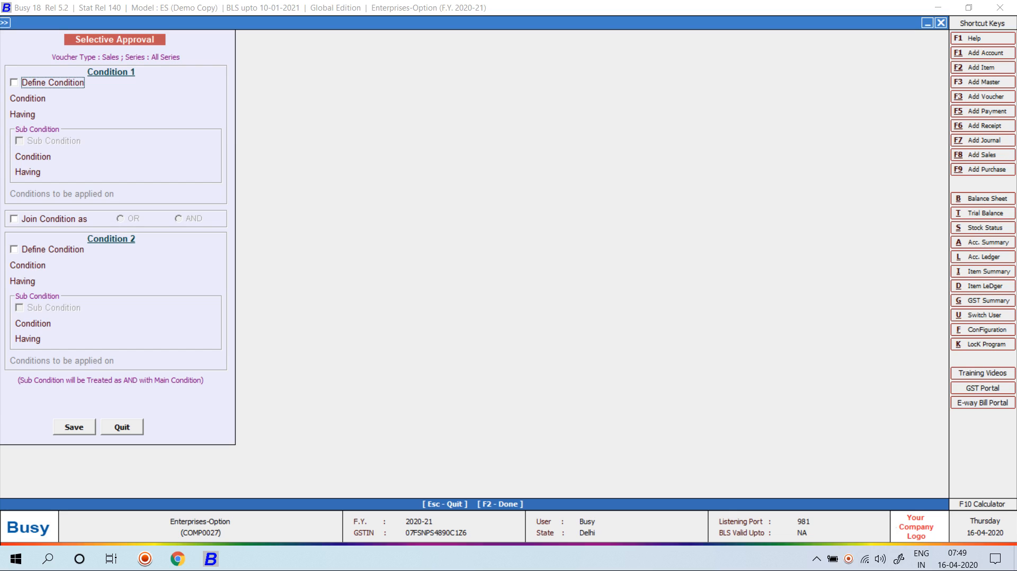
Try Party for Condition 1, clear it, and set Condition 2 to Sale Type
key("space")
key("Return")
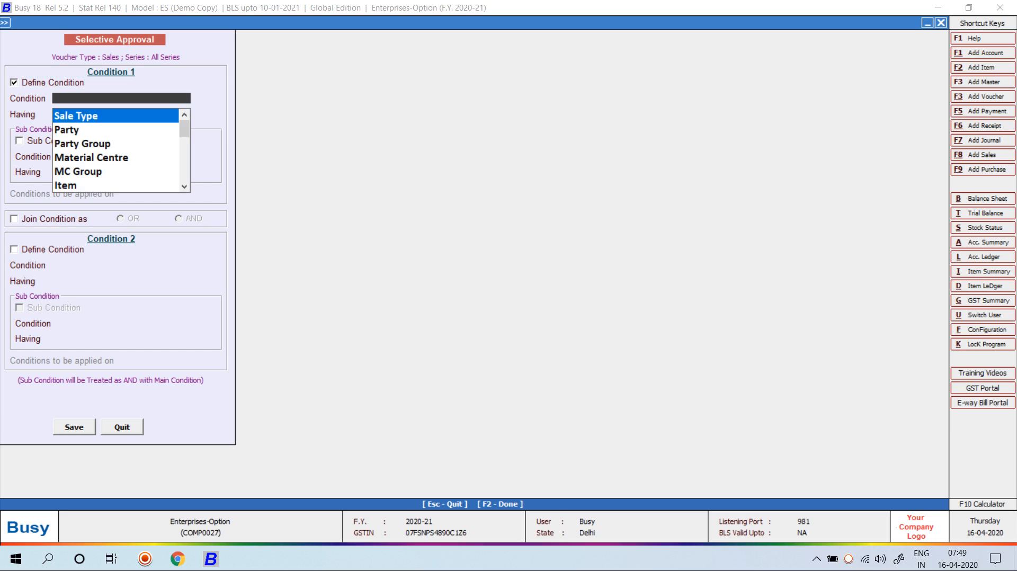
key("Down")
key("Down")
key("Down")
key("Down")
key("Down")
key("Down")
key("Down")
key("Down")
key("Down")
key("Down")
key("Down")
key("Down")
key("Down")
key("Down")
key("Down")
key("Down")
key("Down")
key("Down")
key("Down")
key("Down")
key("Down")
key("Down")
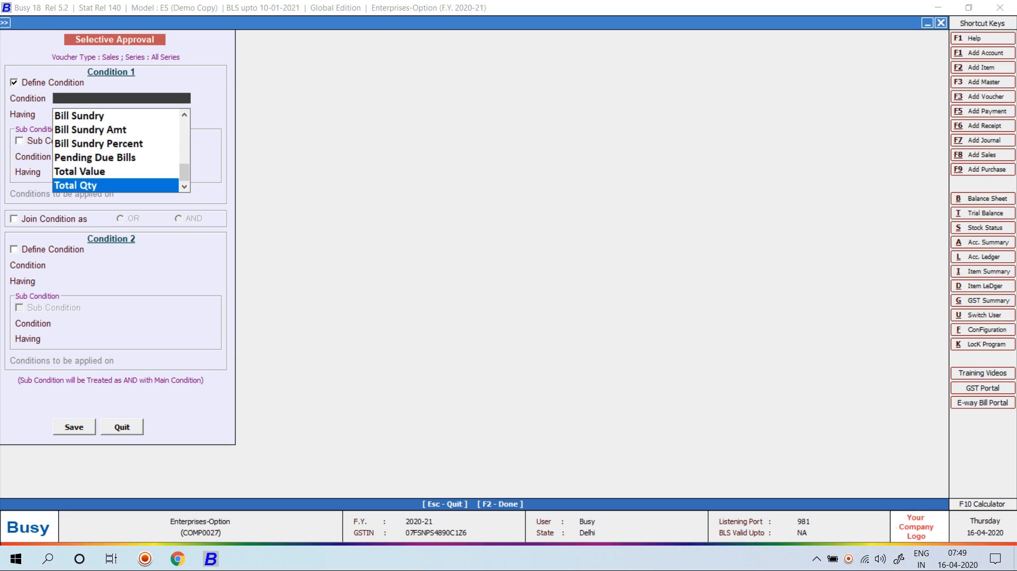
key("Up")
key("Up")
key("Up")
key("Up")
key("Up")
key("Up")
key("Up")
key("Up")
key("Up")
key("Up")
key("Up")
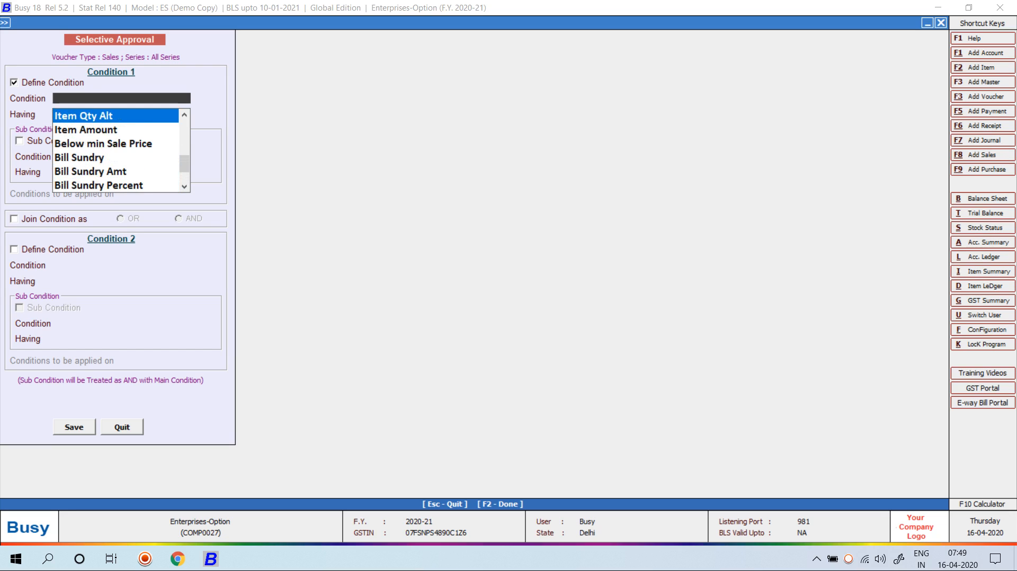
key("Up")
key("Up")
key("Up")
key("Up")
key("Up")
key("Up")
key("Up")
key("Up")
key("Up")
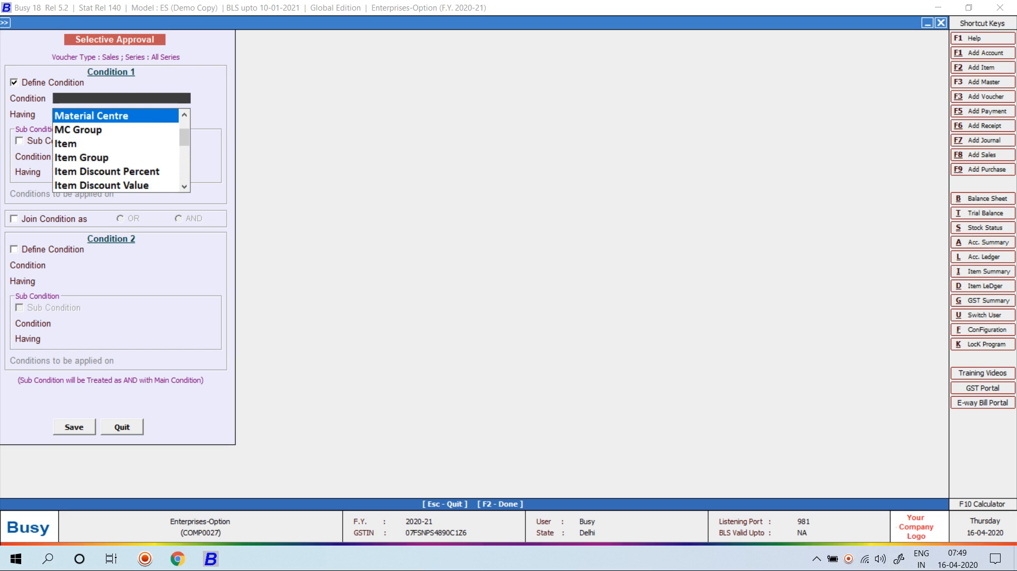
key("Down")
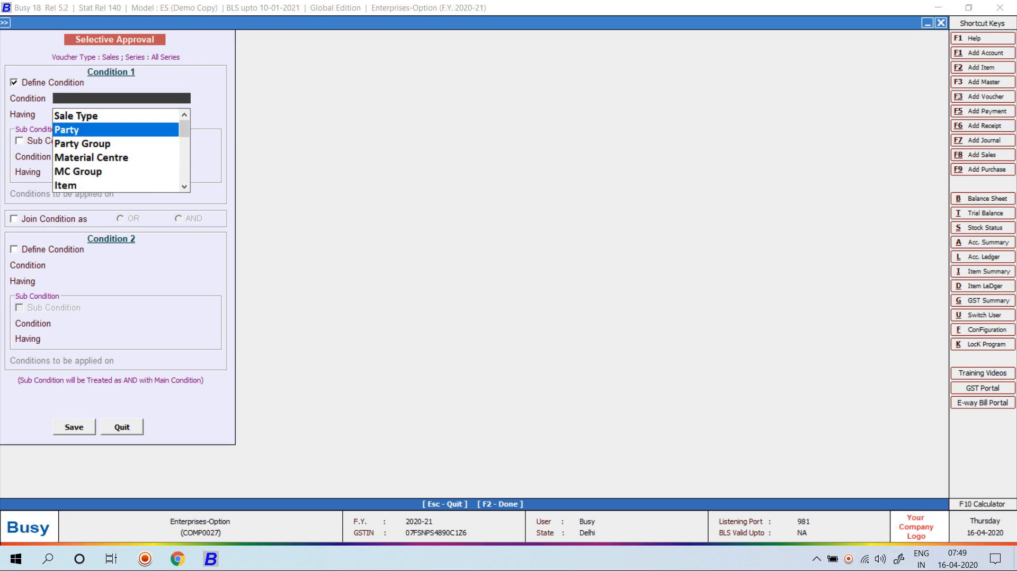
key("Return")
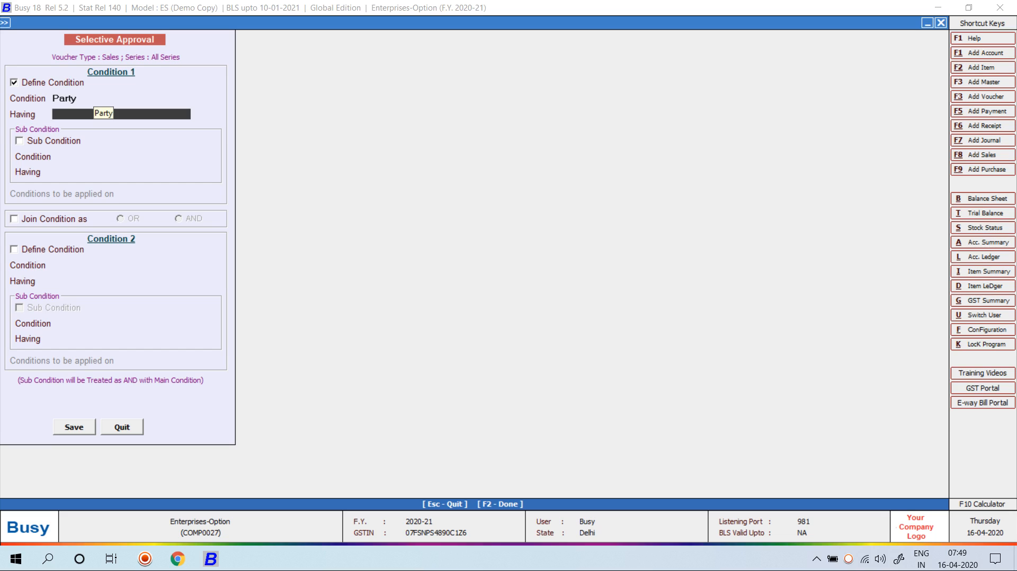
left_click(15, 83)
left_click(15, 249)
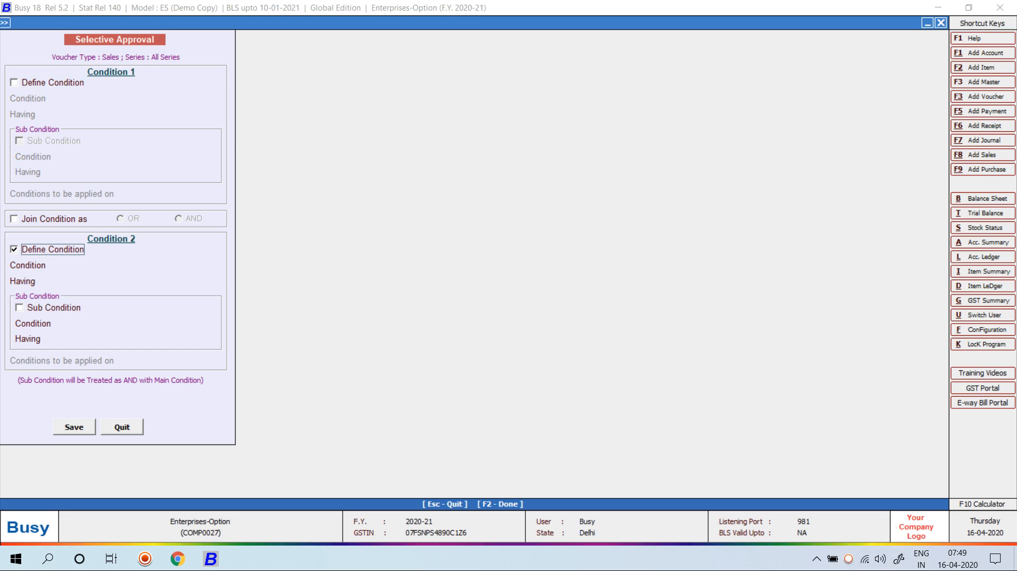
key("Return")
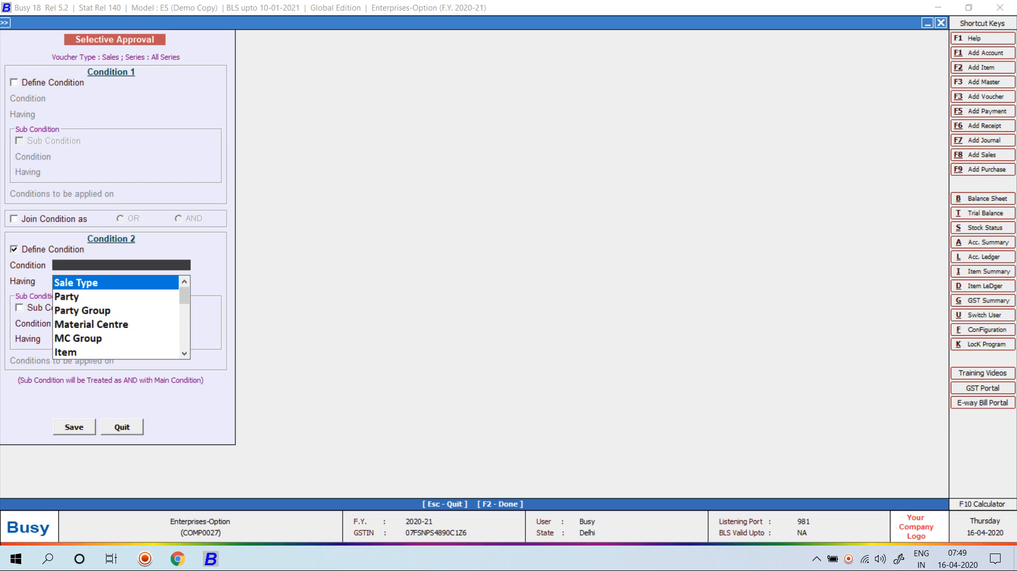
key("Return")
left_click(14, 83)
Pick Bill Sundry Percent as Condition 1's condition type
key("Return")
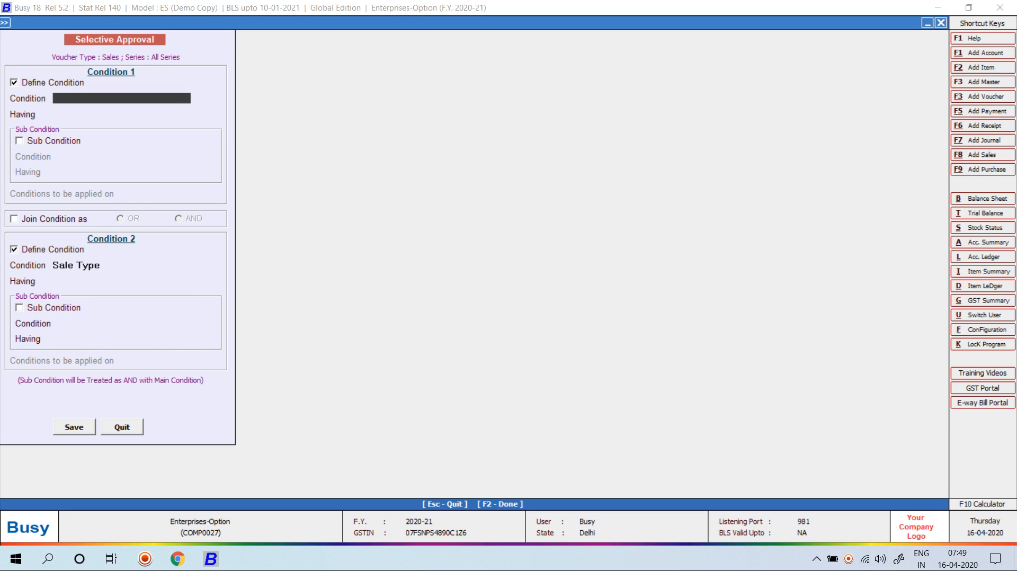
key("Down")
key("Down")
key("Down")
key("Down")
key("Down")
key("Down")
key("Down")
key("Down")
key("Down")
key("Down")
key("Down")
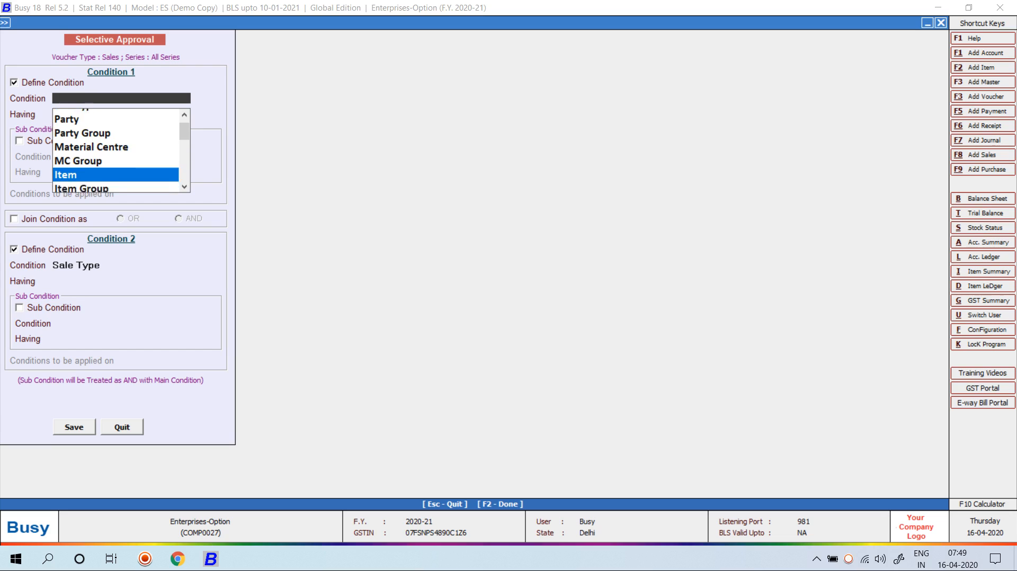
key("Down")
key("Down")
key("Down")
key("Down")
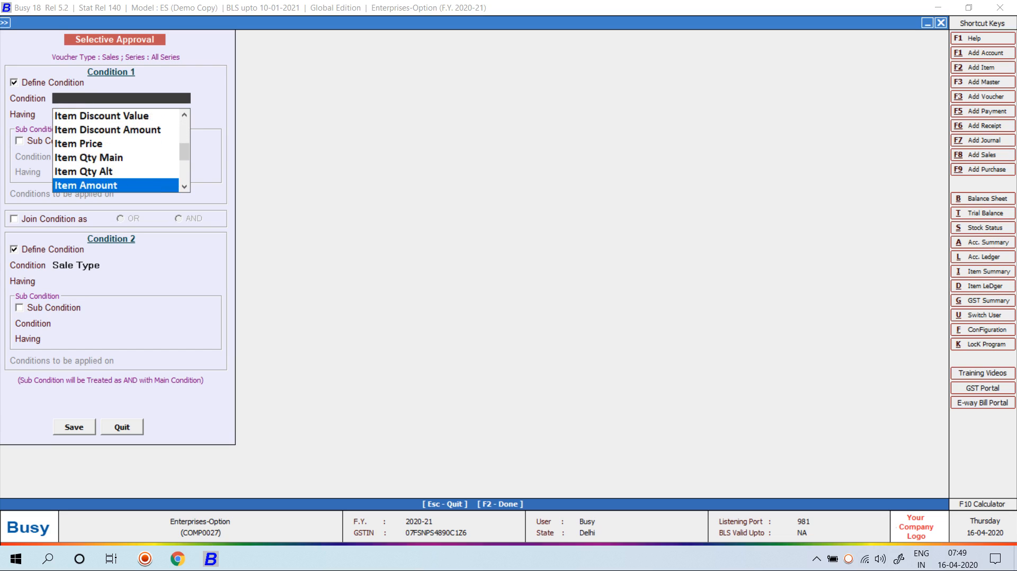
key("Up")
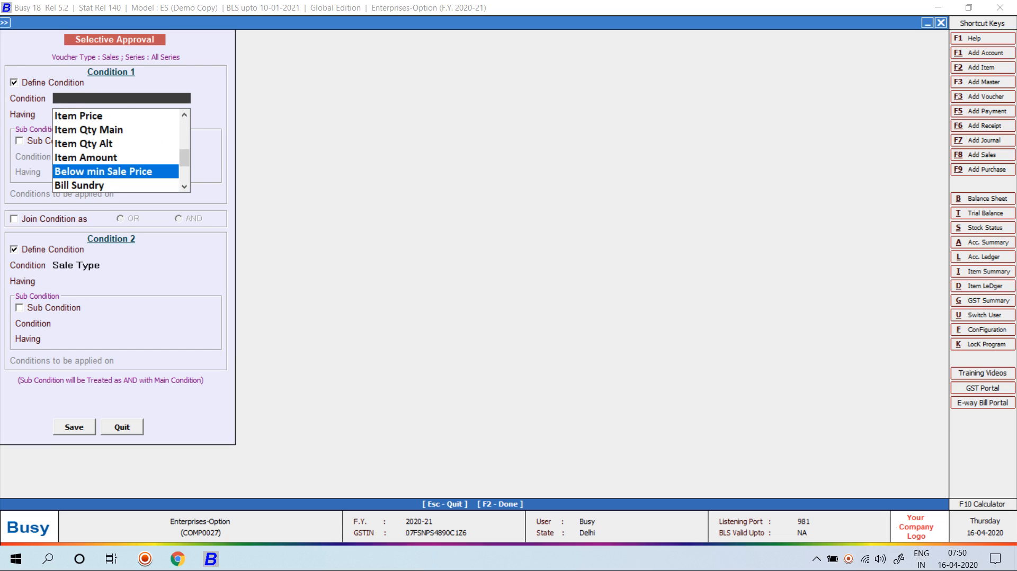
key("Down")
key("Down")
key("Down")
key("Down")
key("Down")
key("Down")
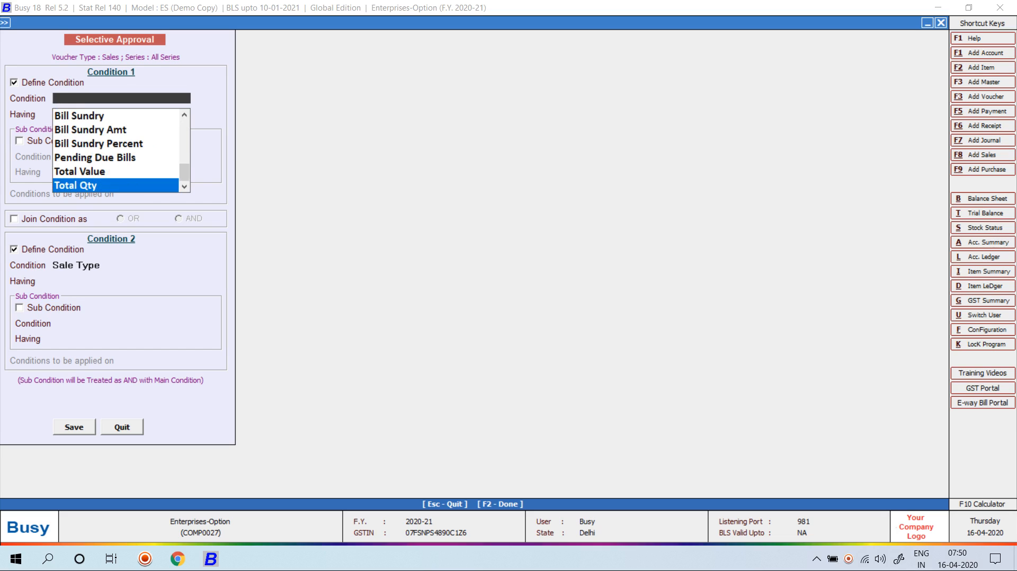
key("Up")
key("Up")
key("Up")
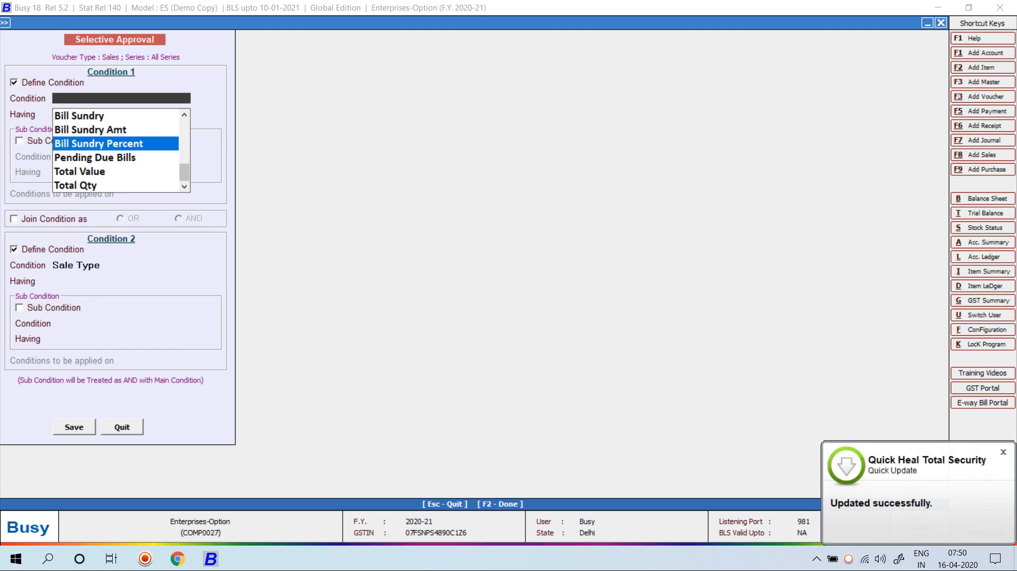
left_click(184, 139)
Give Condition 1 a Total Value > 5000 sub condition and try to save the conditions
key("Return")
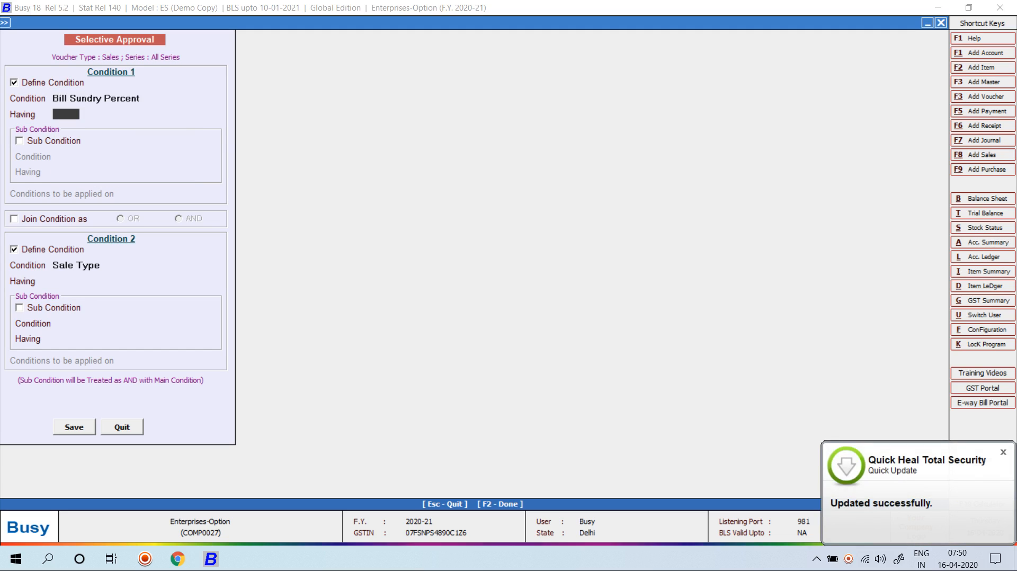
key("Return")
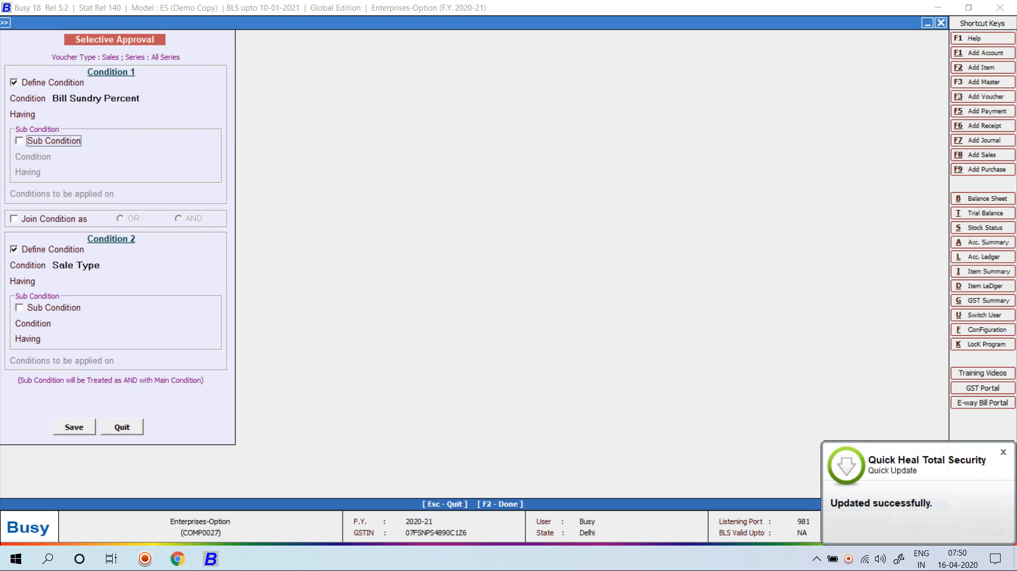
key("space")
key("Return")
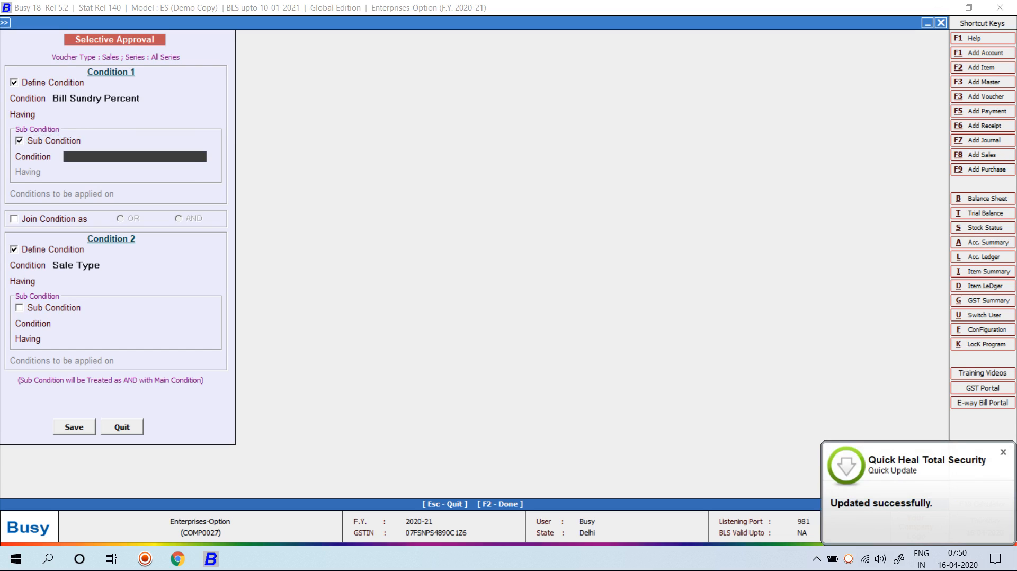
key("Down")
key("Down")
key("Down")
key("Down")
key("Down")
key("Down")
key("Down")
key("Down")
key("Down")
key("Down")
key("Down")
key("Down")
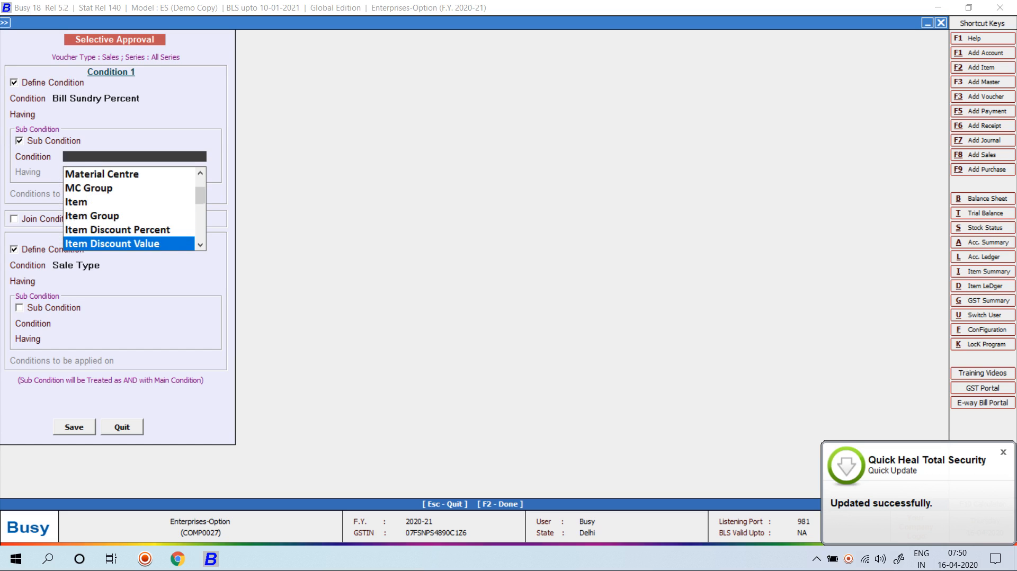
key("Down")
key("Down")
key("Down")
key("Down")
key("Down")
key("Down")
key("Down")
key("Down")
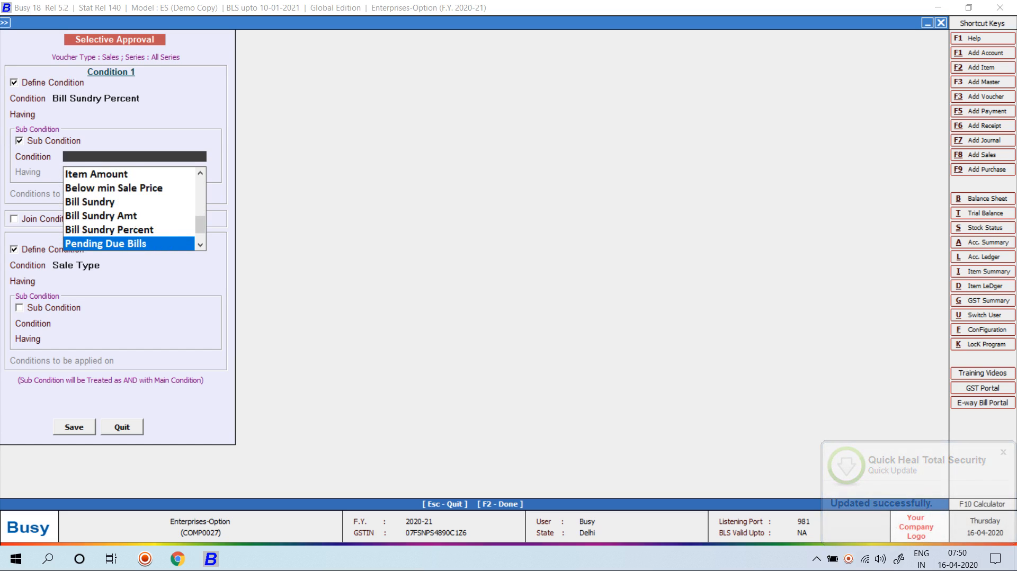
key("Up")
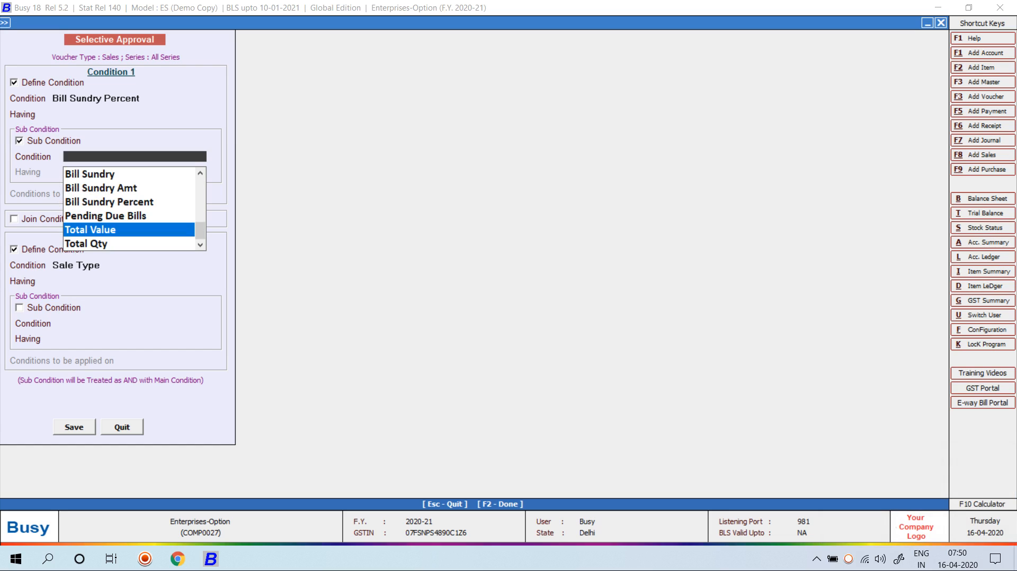
key("Return")
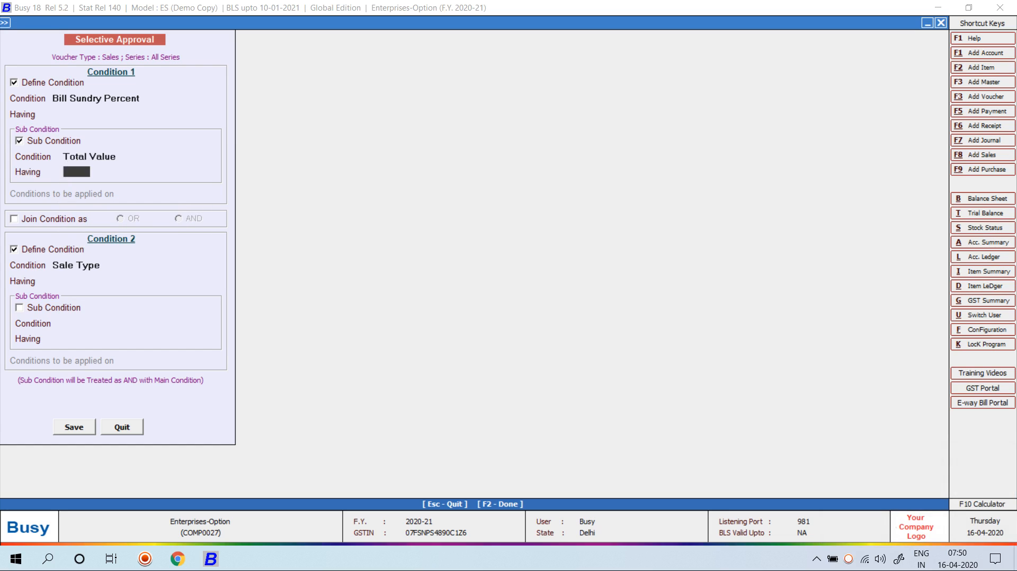
key("Return")
type("5000")
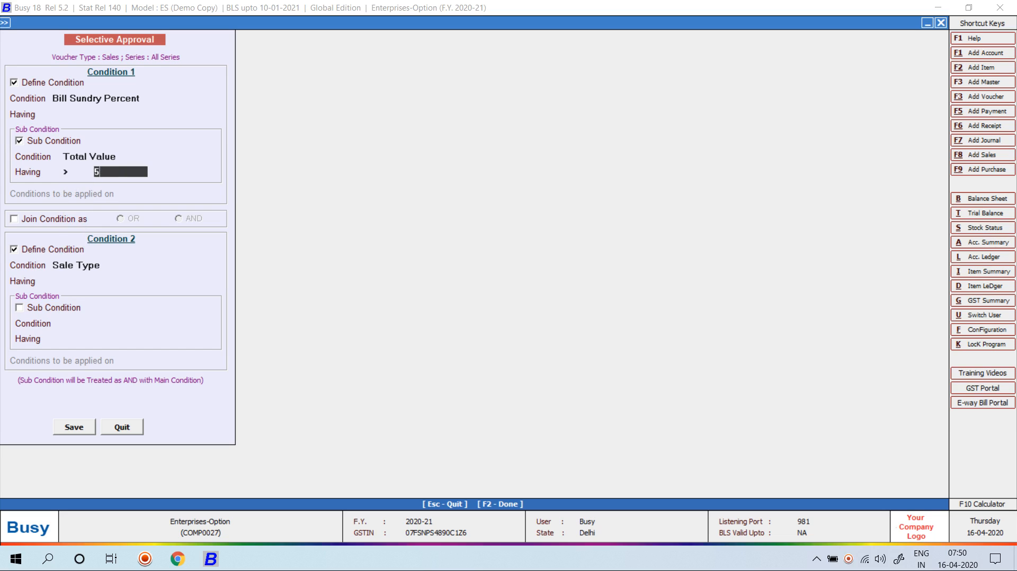
key("Return")
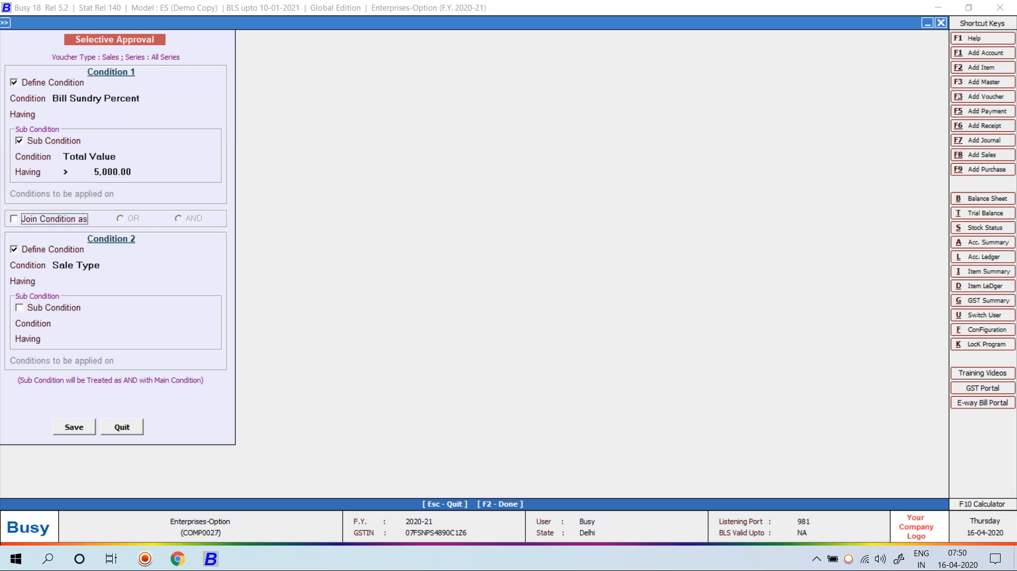
key("F2")
Change Condition 1's main condition to Total Value greater than 5,000 and leave the conditions screen
key("Return")
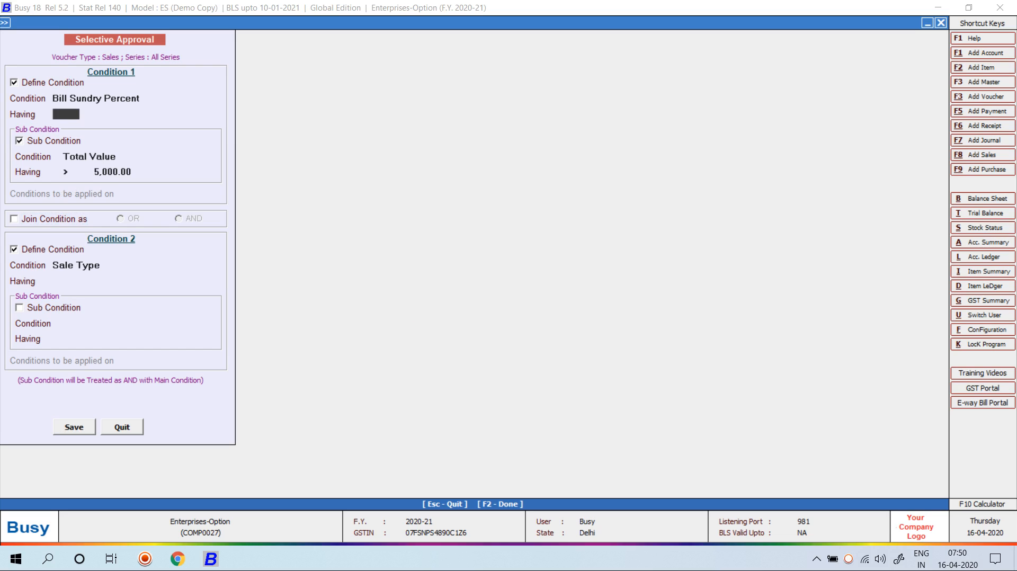
left_click(82, 98)
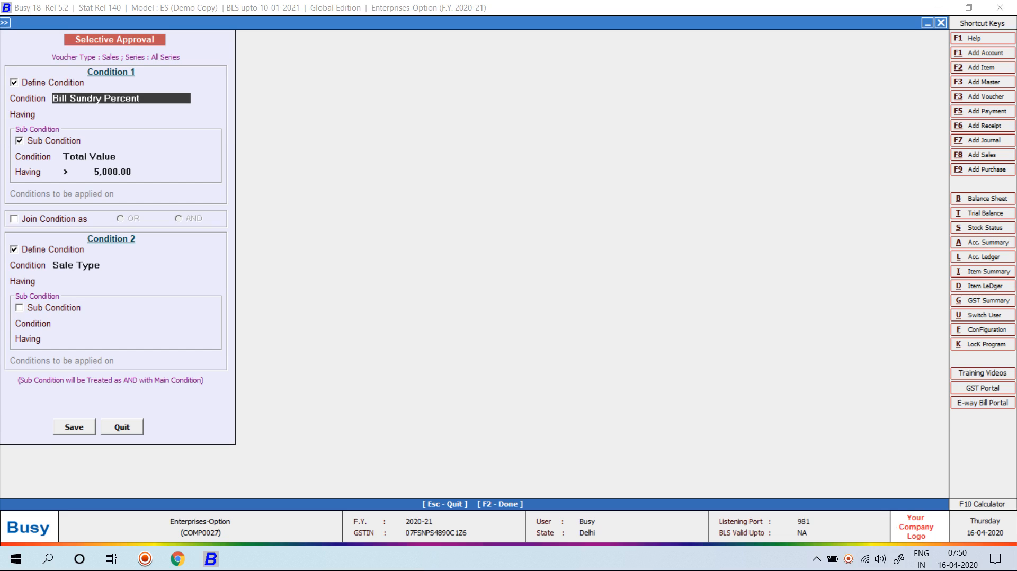
key("BackSpace")
key("BackSpace")
key("BackSpace")
key("BackSpace")
key("BackSpace")
key("BackSpace")
key("BackSpace")
key("BackSpace")
key("BackSpace")
key("BackSpace")
key("BackSpace")
key("BackSpace")
key("BackSpace")
key("BackSpace")
key("BackSpace")
key("BackSpace")
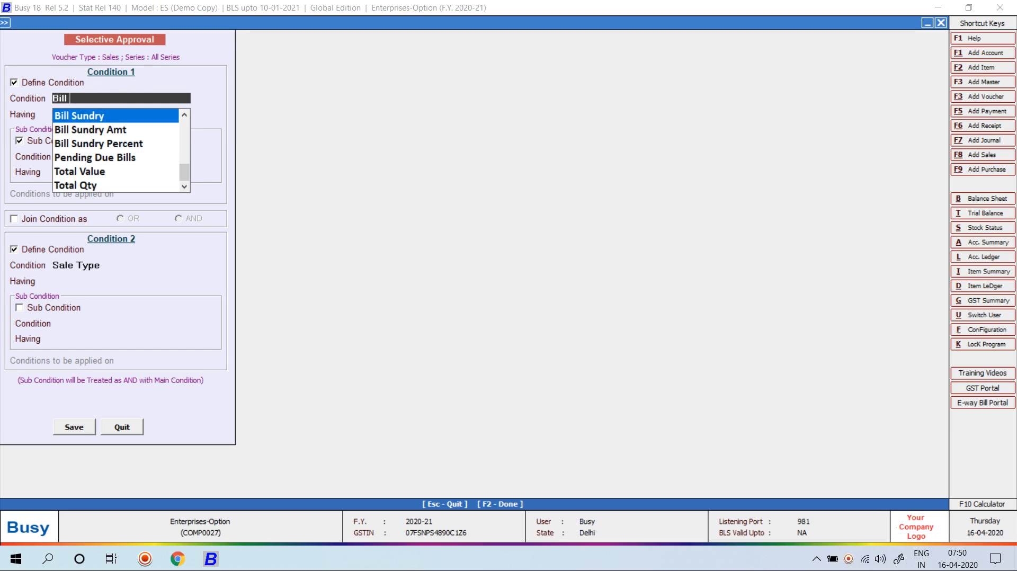
key("BackSpace")
key("BackSpace")
key("BackSpace")
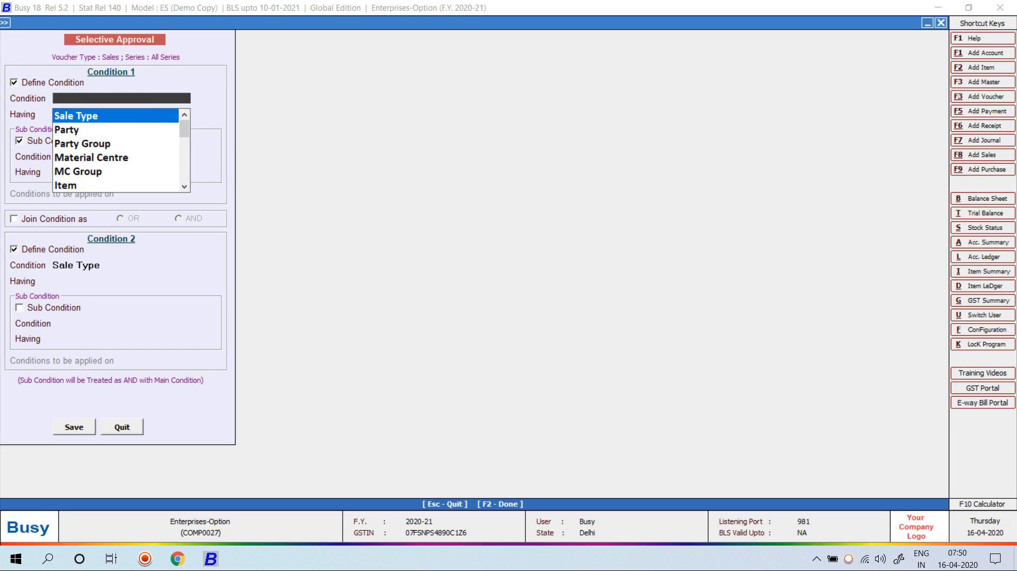
key("Down")
key("Down")
key("Down")
key("Down")
key("Down")
key("Down")
key("Down")
key("Down")
key("Down")
key("Down")
key("Down")
key("Down")
key("Down")
key("Down")
key("Down")
key("Down")
key("Down")
key("Down")
key("Down")
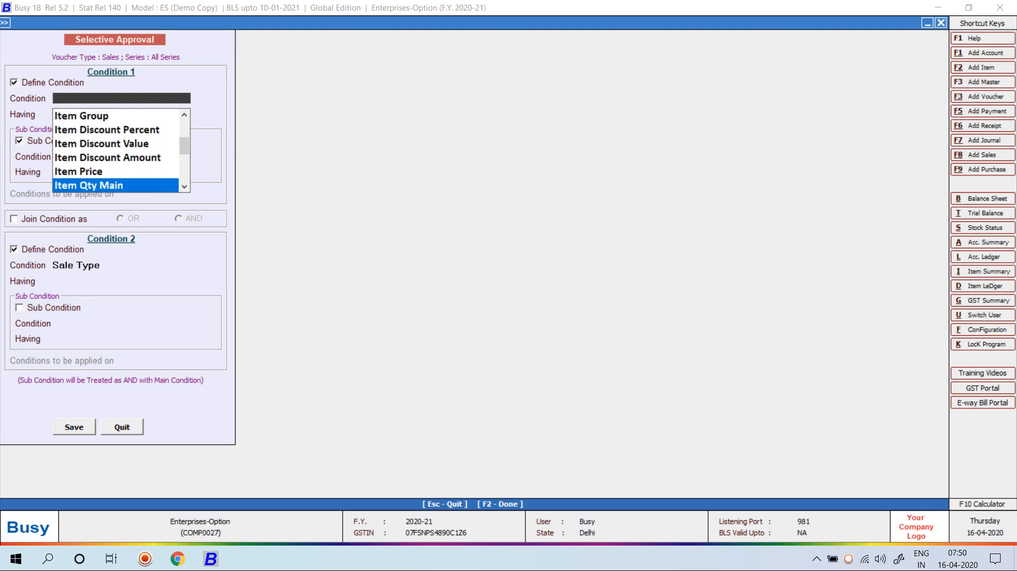
key("Up")
key("Return")
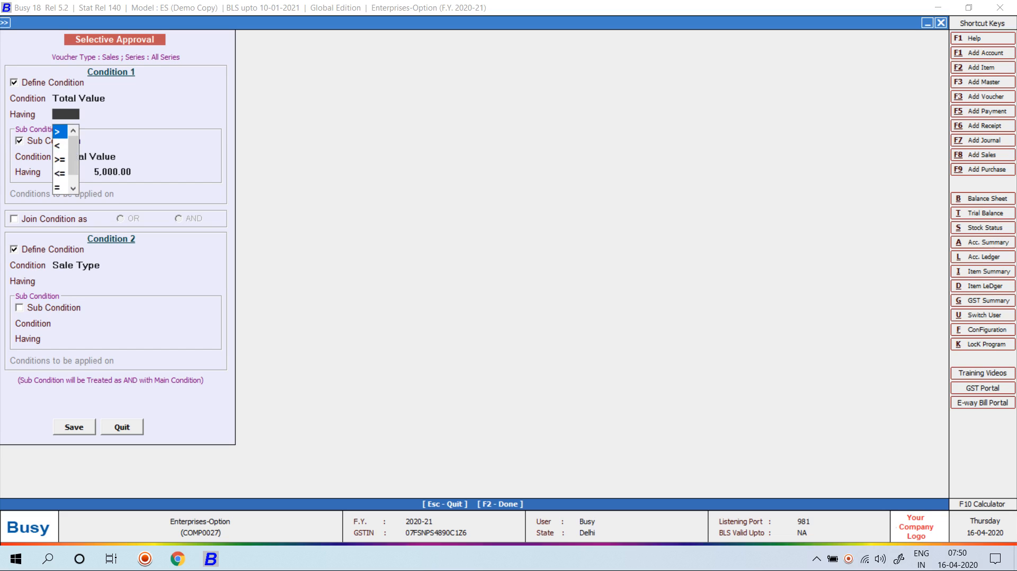
key("Return")
type("5")
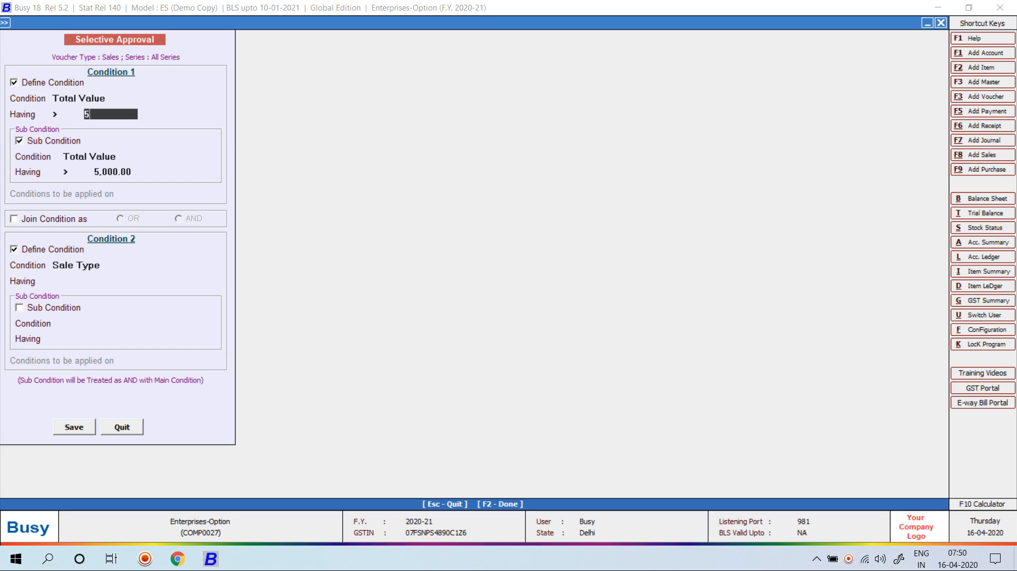
type(",00000")
key("Return")
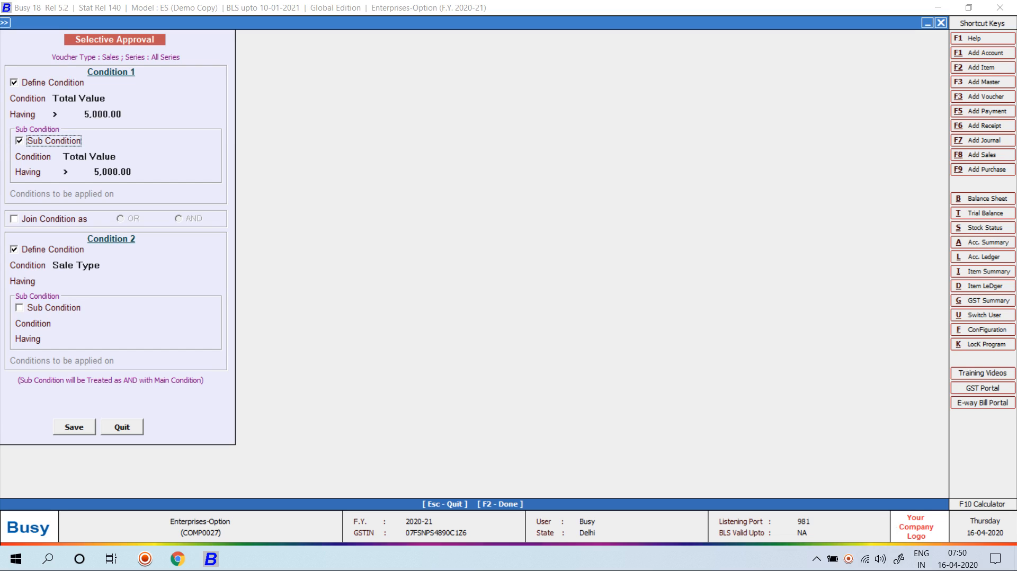
key("Escape")
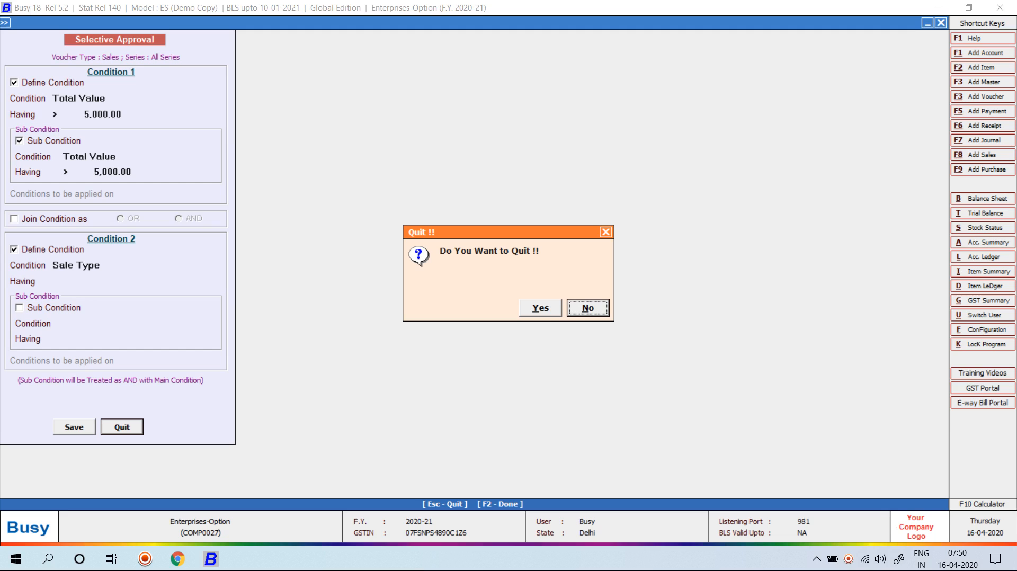
Confirm quitting the conditions and save the Sales voucher approval rule
key("Left")
key("Return")
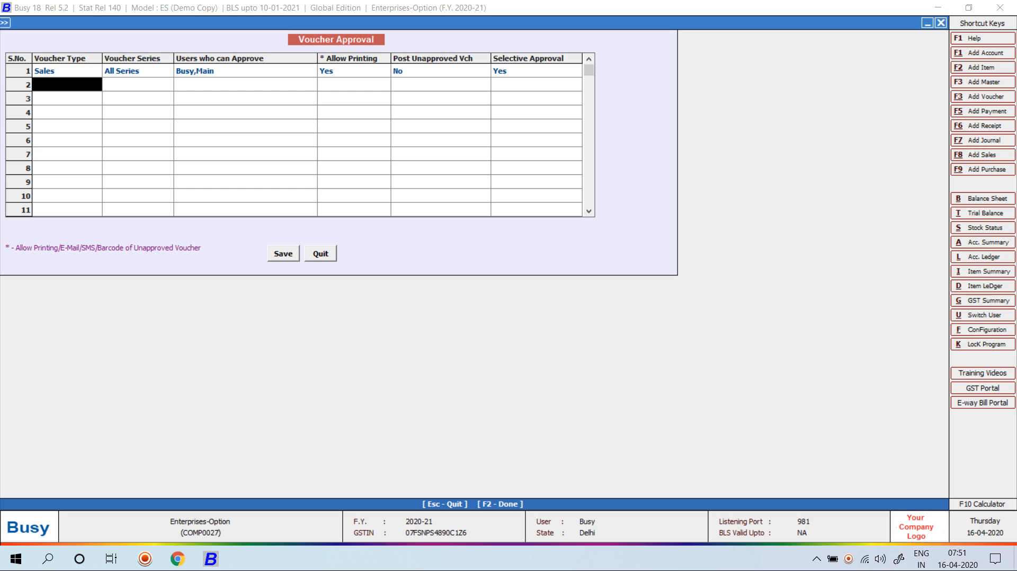
key("F2")
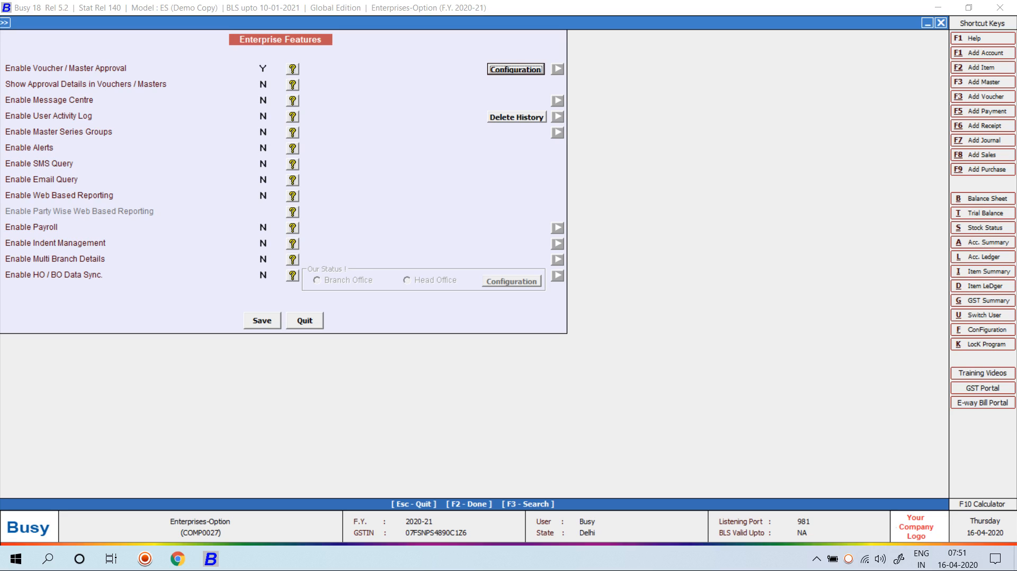
Set Show Approval Details in Vouchers/Masters to Y and save Enterprise Features
key("Tab")
type("Y")
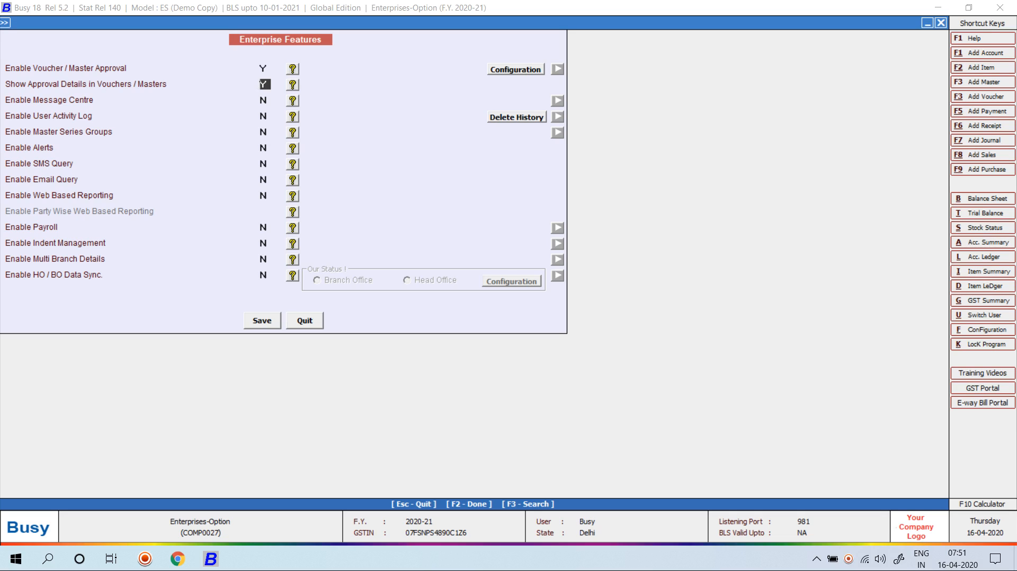
key("F2")
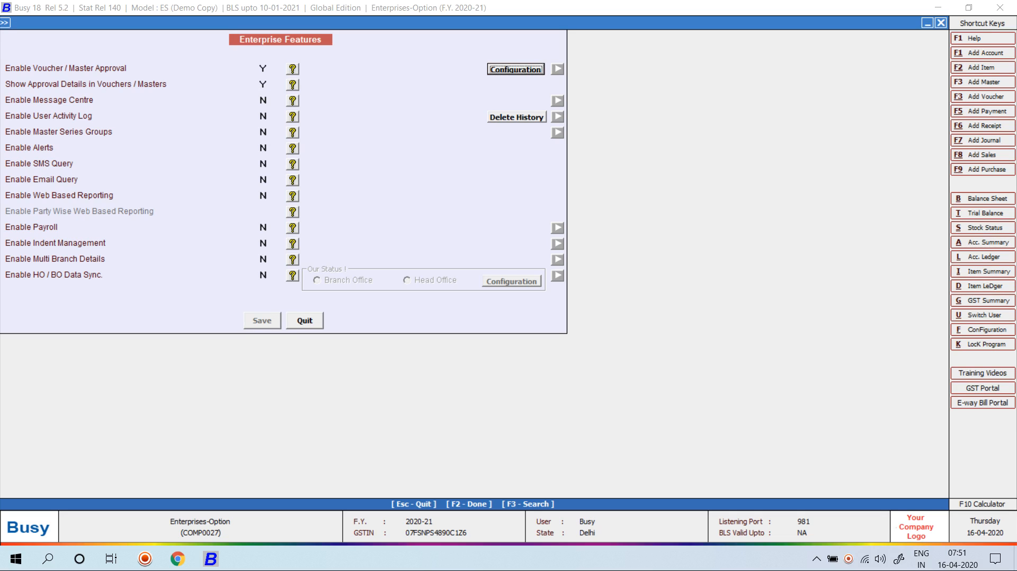
key("Escape")
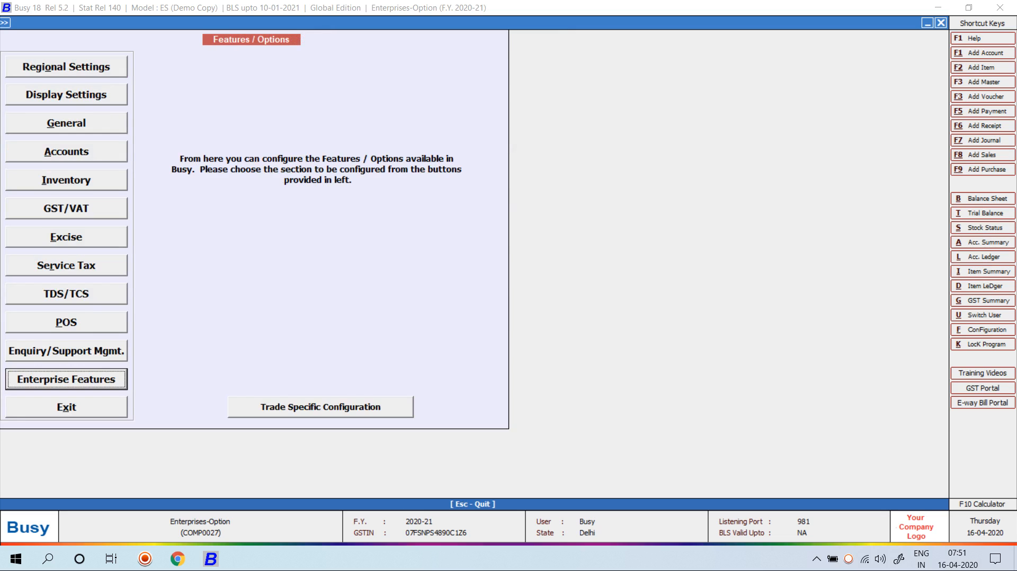
Close the company and reopen Enterprises-Option logged in as user A
key("Escape")
key("Escape")
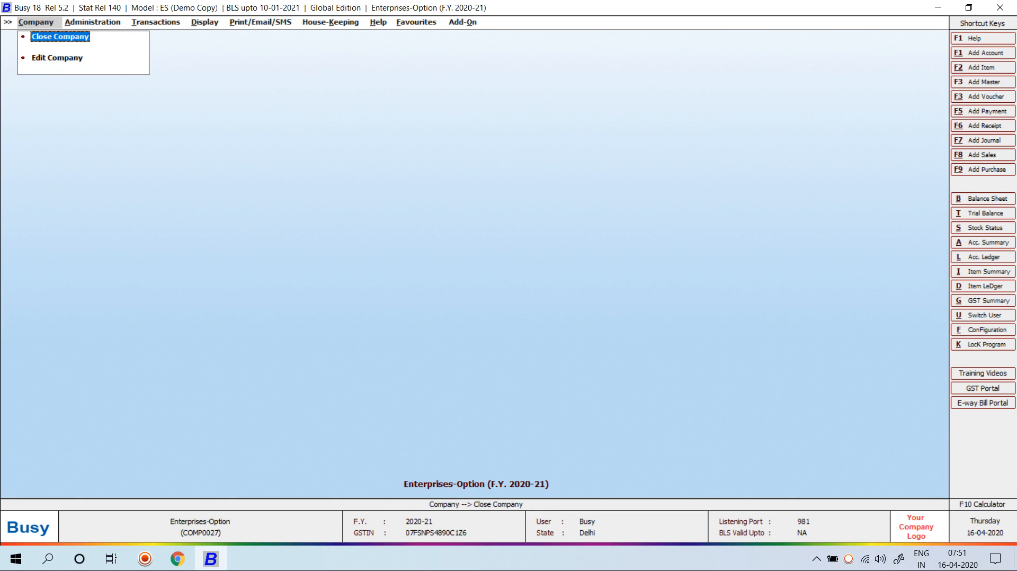
key("Return")
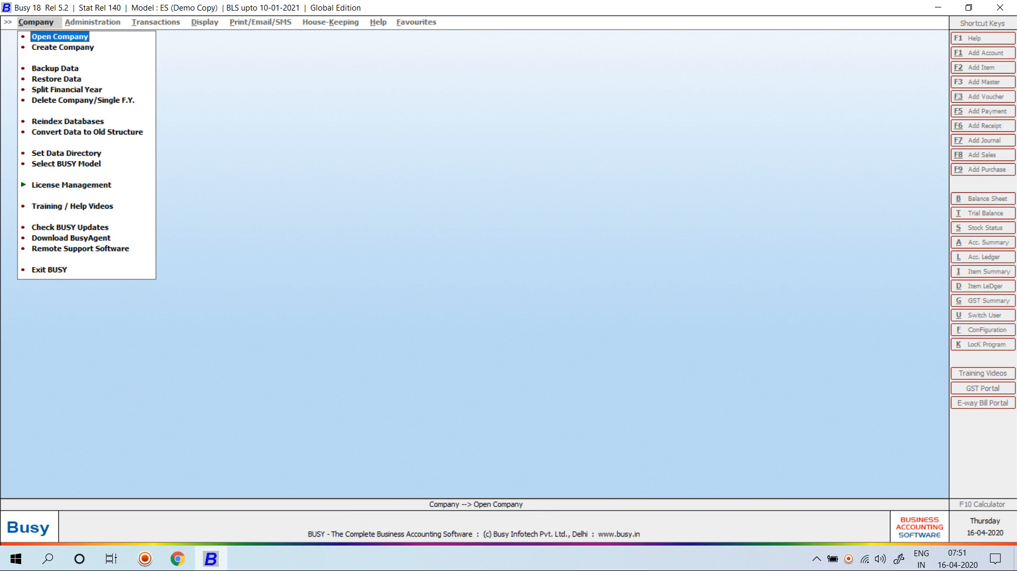
key("Return")
type("e")
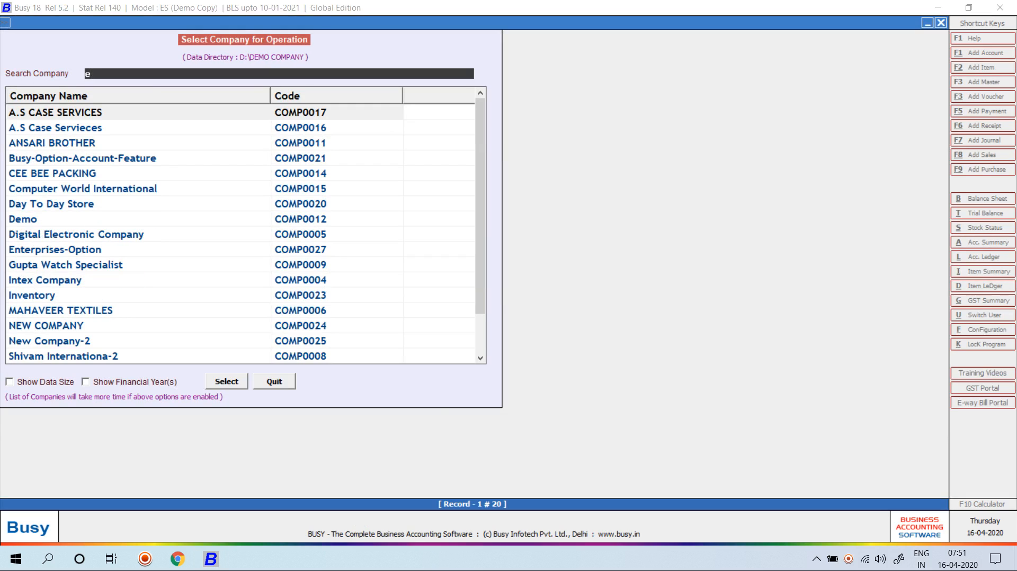
type("nt")
key("Return")
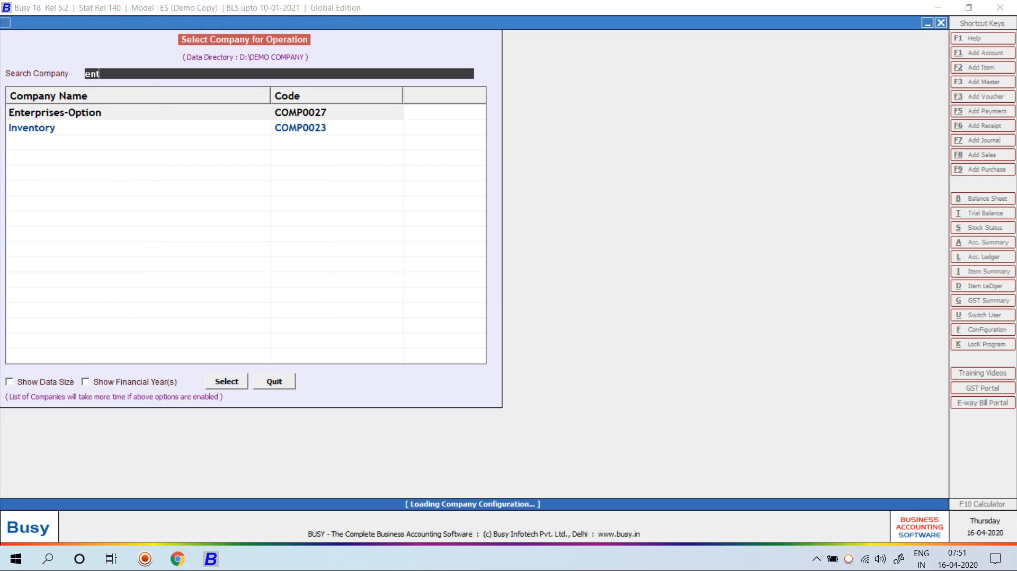
type("a")
key("Return")
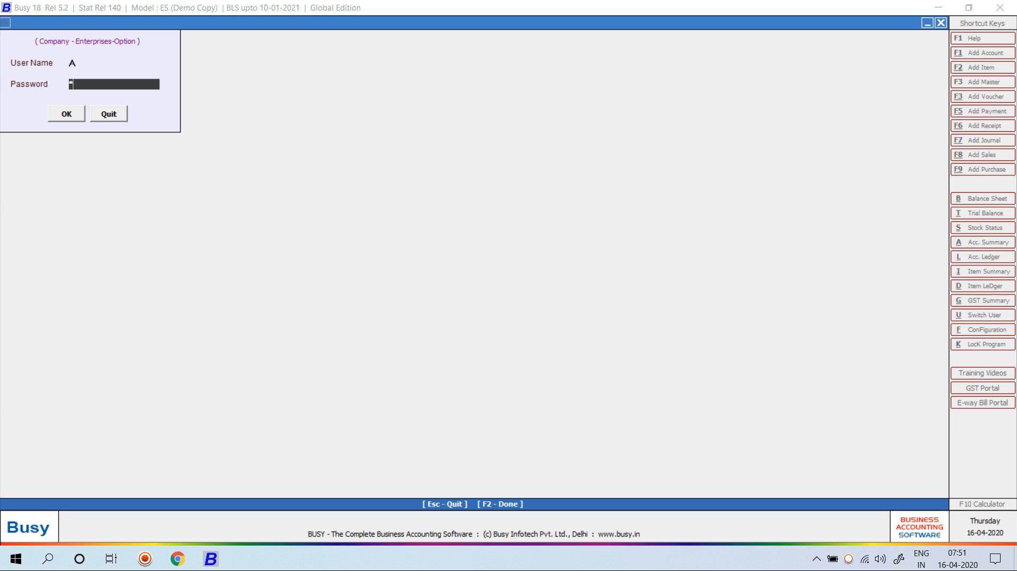
key("Return")
key("Return")
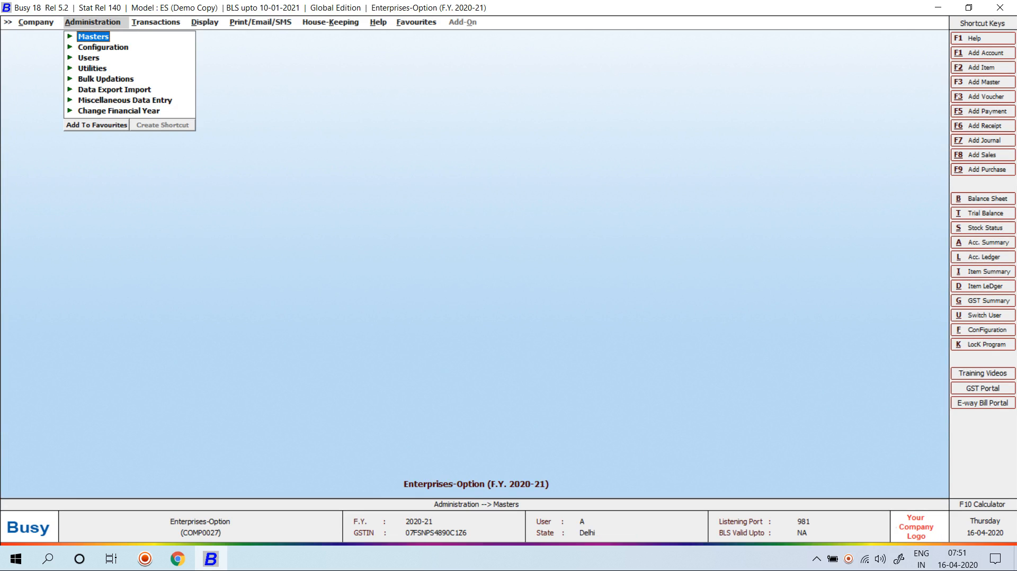
key("Right")
Start a new sales voucher with sale type L/GST-ItemWise
key("Return")
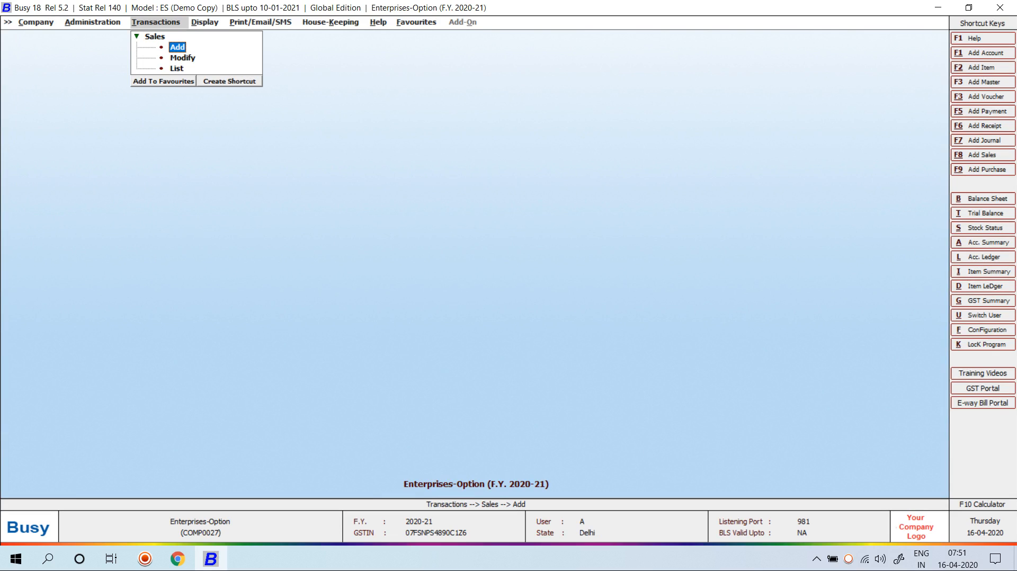
key("Return")
key("Return")
key("Return")
key("Return")
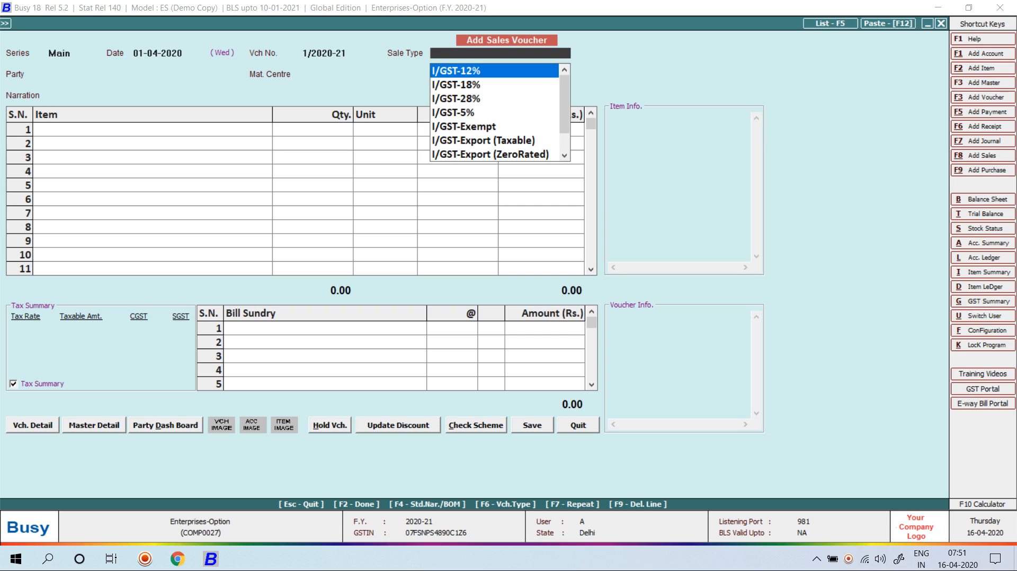
key("Up")
type("l item")
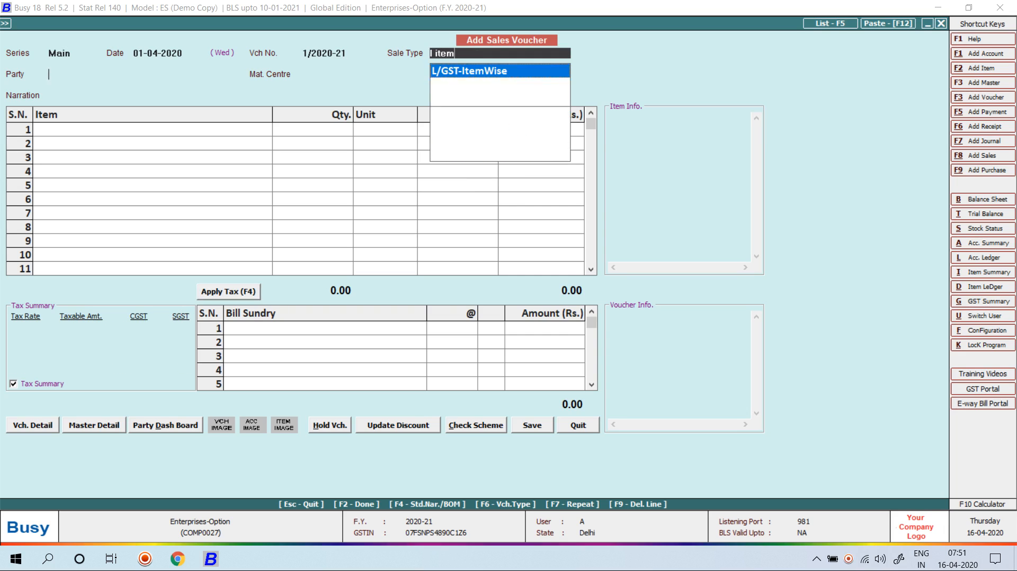
key("Return")
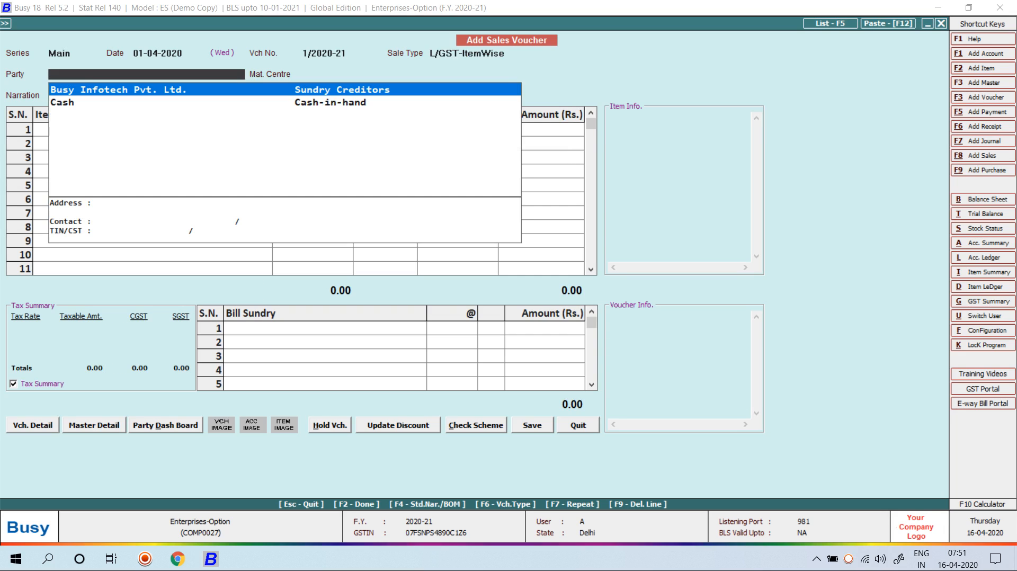
Create party Shiv Kirpa Trading Company under Sundry Debtors with its Delhi GSTIN, Bill By Bill N
key("alt+F1")
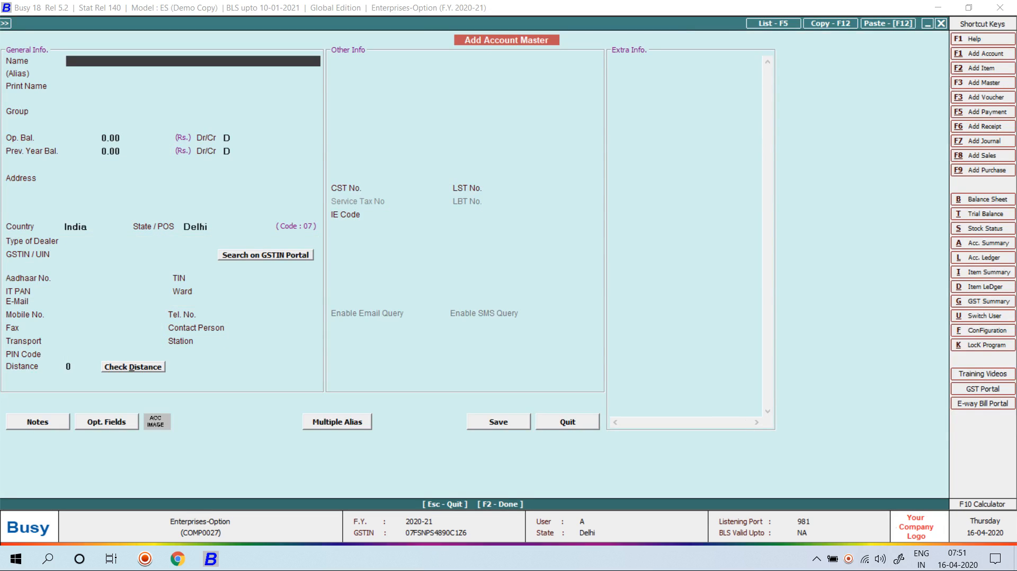
type("shiv kirpa trading company")
key("Return")
key("Return")
type("sun")
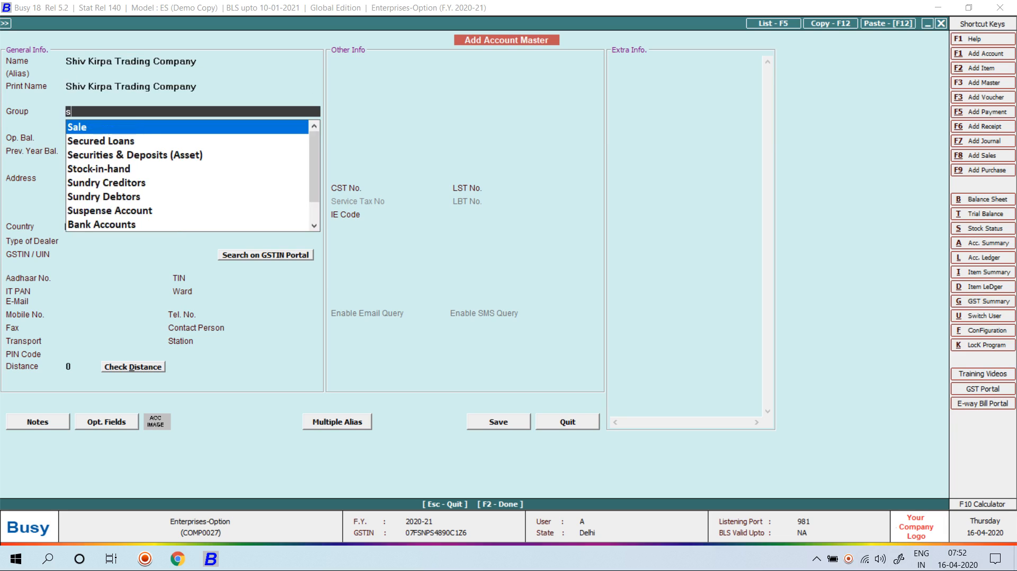
key("Down")
key("Return")
key("Return")
key("Return")
key("Return")
key("Return")
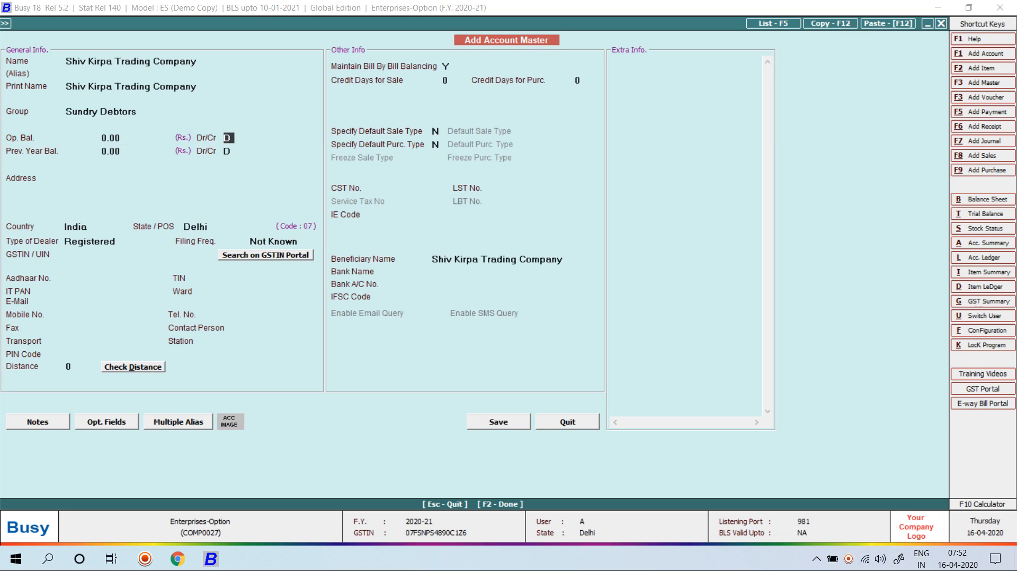
key("Return")
key("Return")
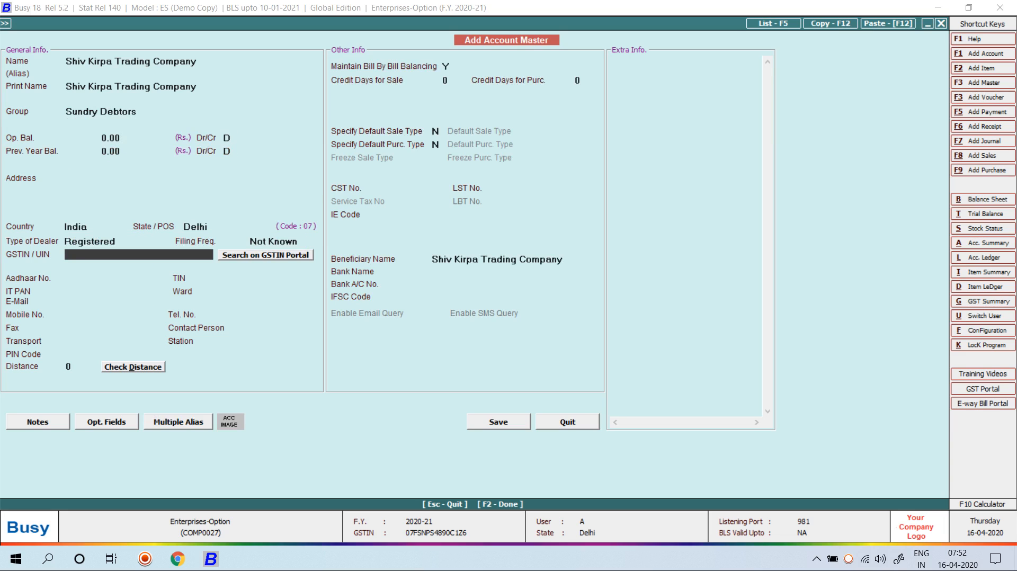
key("Return")
key("Return")
key("Return")
key("Return")
key("Return")
key("Return")
key("Return")
key("Return")
key("Return")
key("Return")
key("Return")
key("Return")
key("Return")
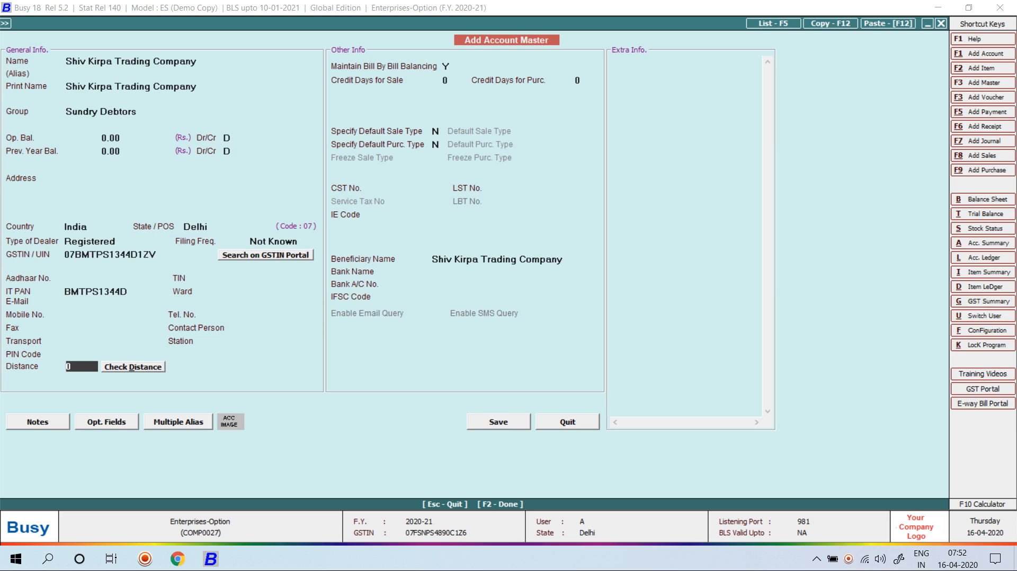
type("N")
key("F2")
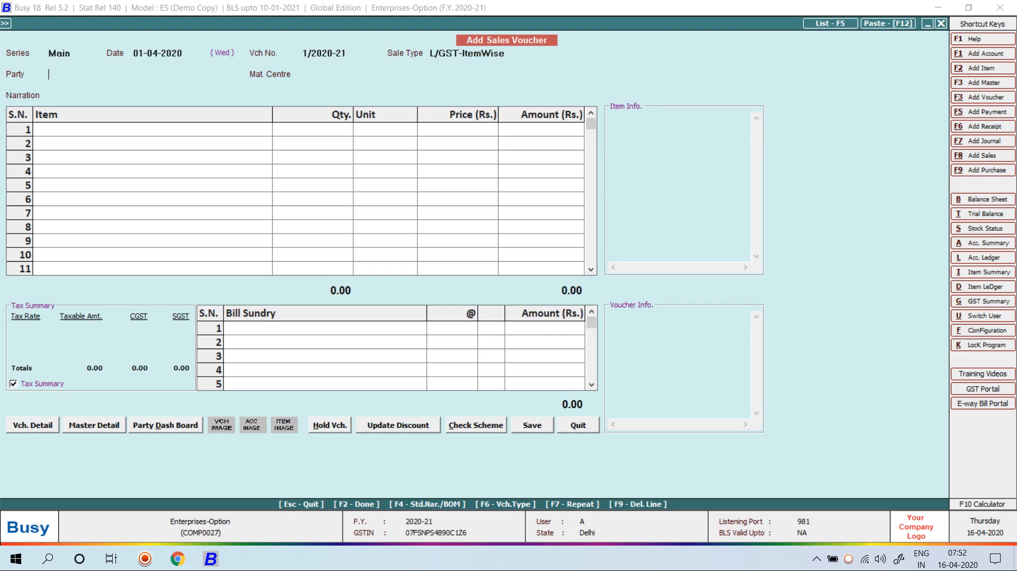
key("Return")
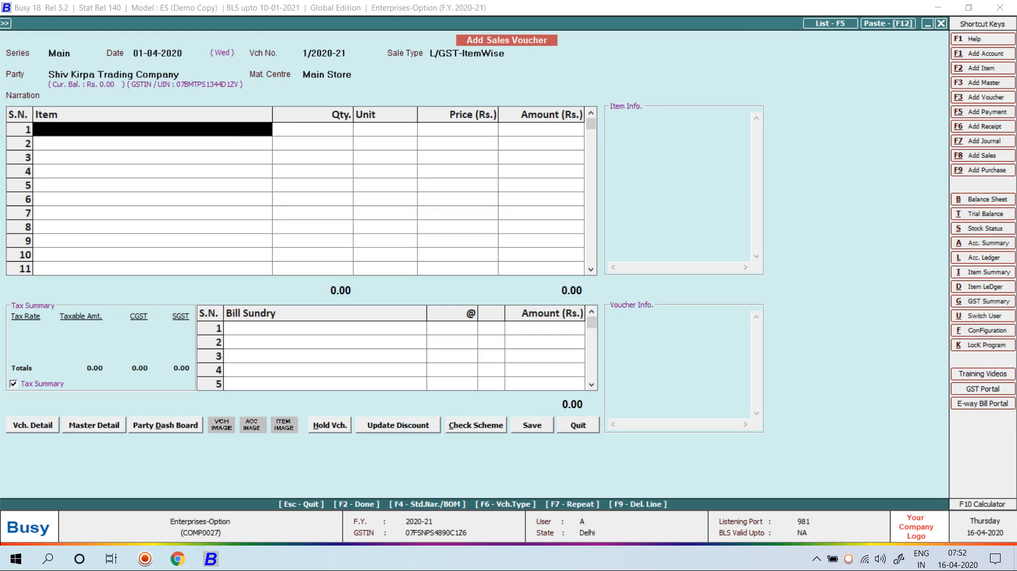
Create item Computer (General, Pcs., HSN 9760, sale 35,000, purchase 32,000) and add it to the voucher
key("alt+F2")
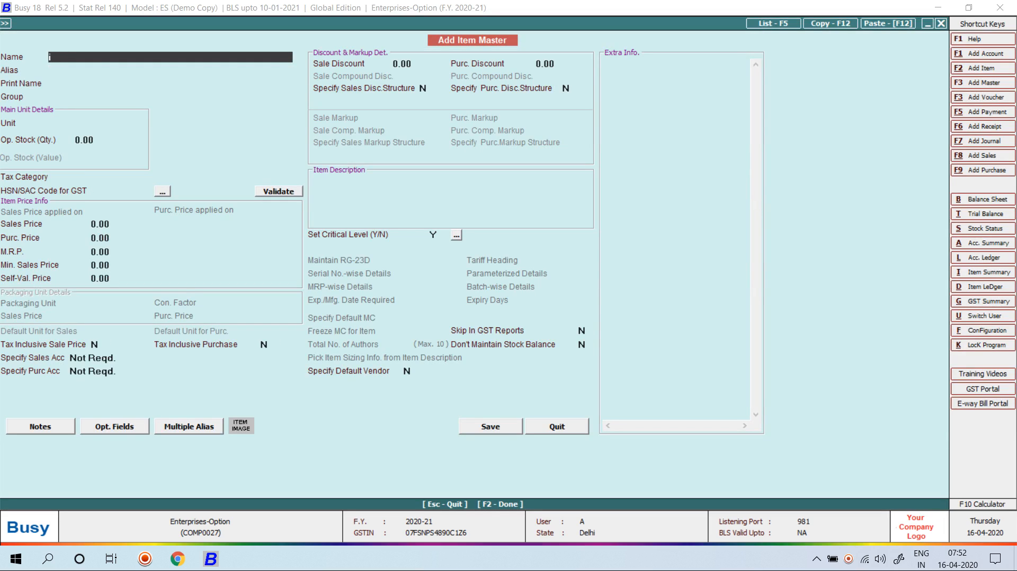
type("Computer")
key("Return")
key("Return")
key("Return")
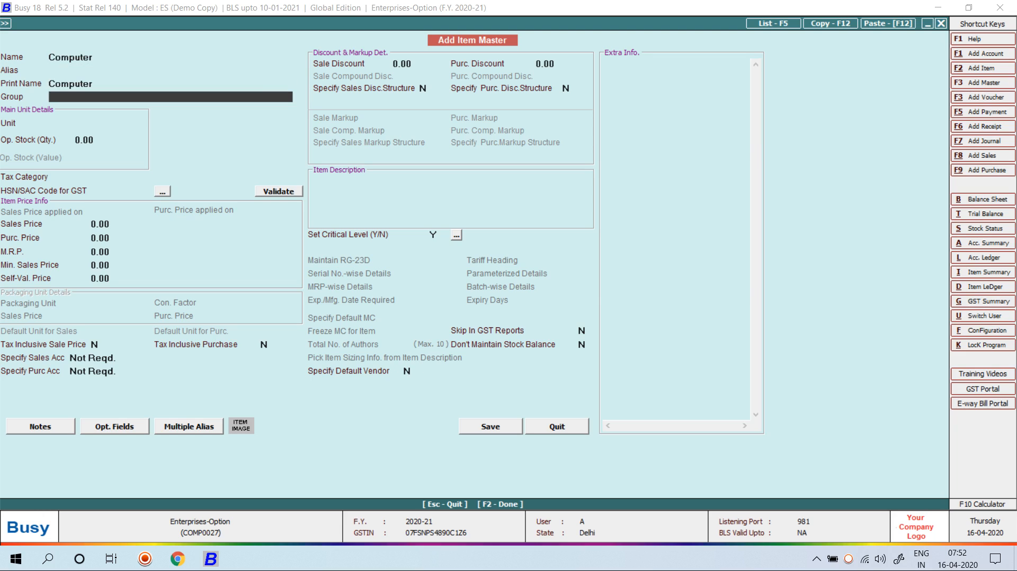
key("Return")
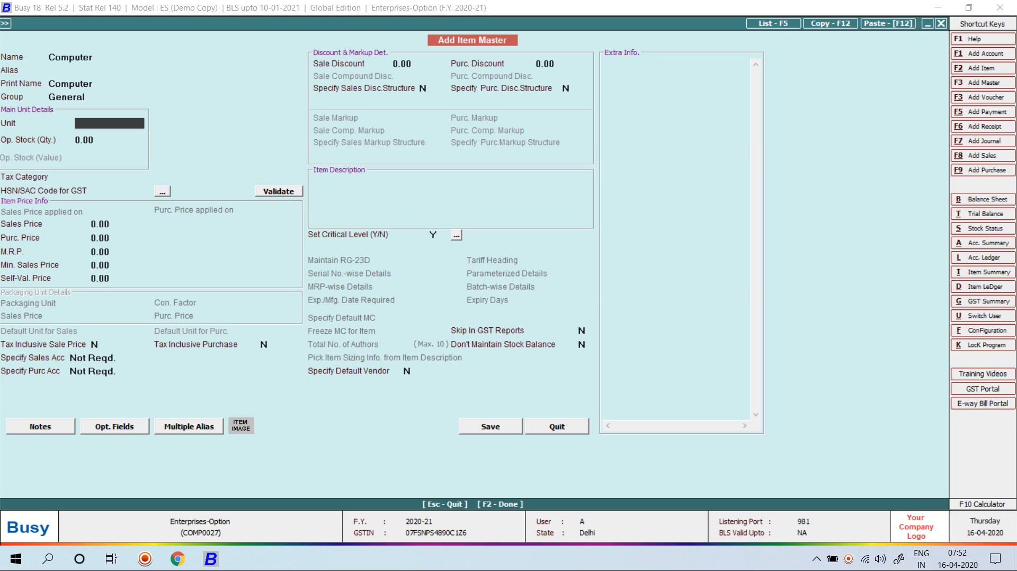
key("Return")
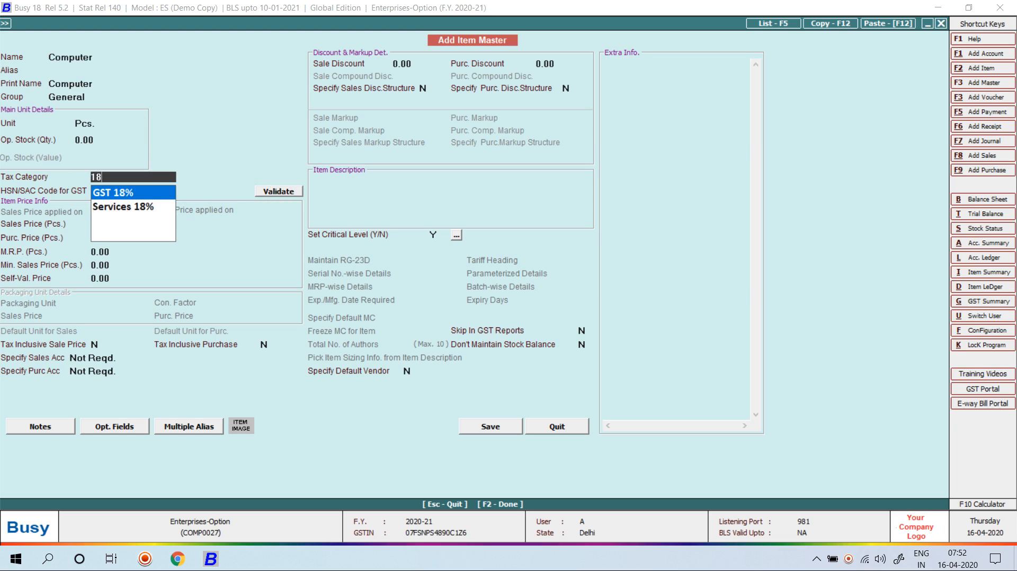
key("Return")
type("976")
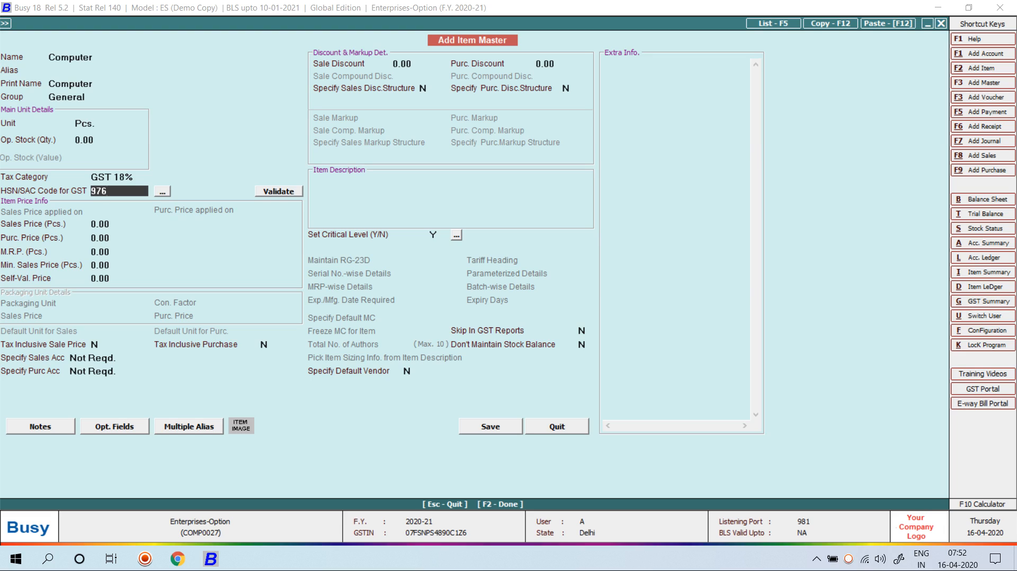
type("0")
key("Return")
type("35000")
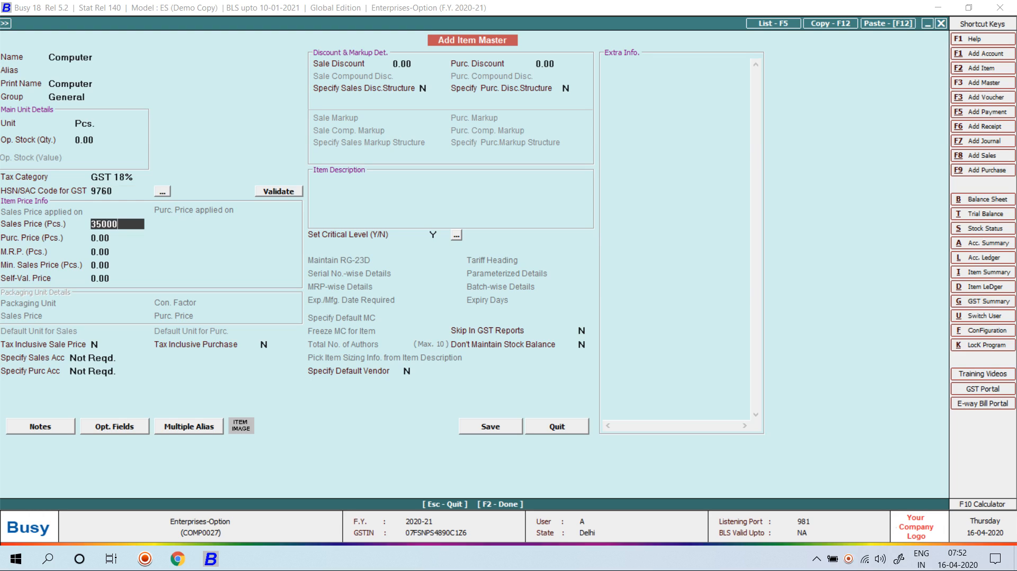
key("Return")
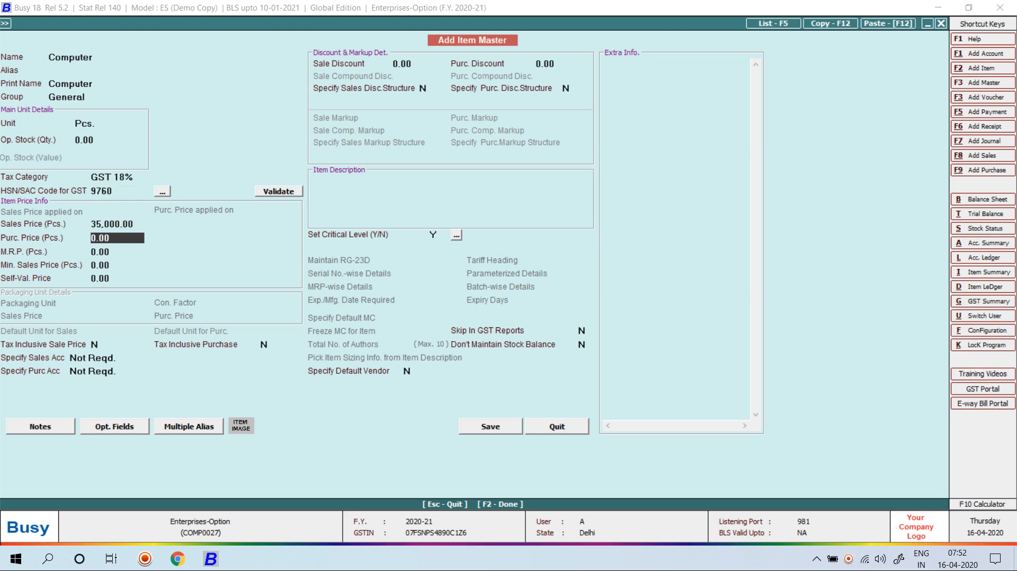
type("32000")
key("Return")
key("F2")
key("Return")
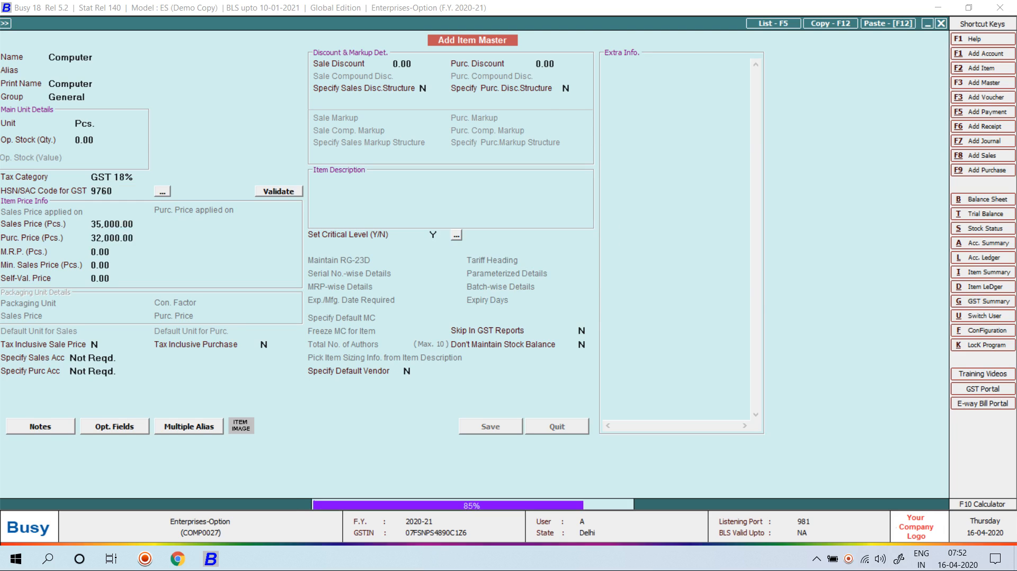
Sell 10 Computers at 35,000 to Shiv Kirpa Trading Company and save without printing
type("10")
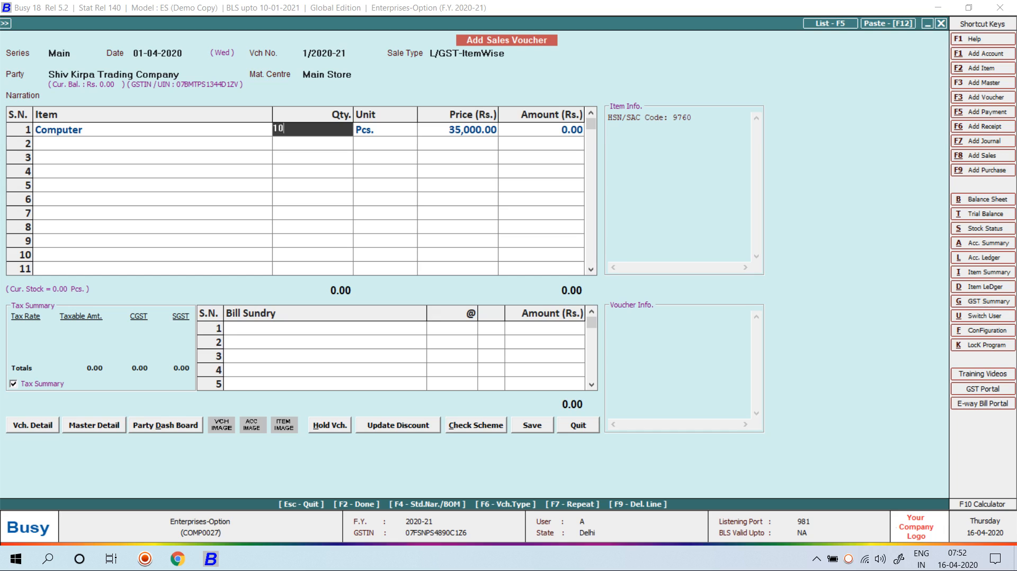
key("Return")
key("Left")
key("Return")
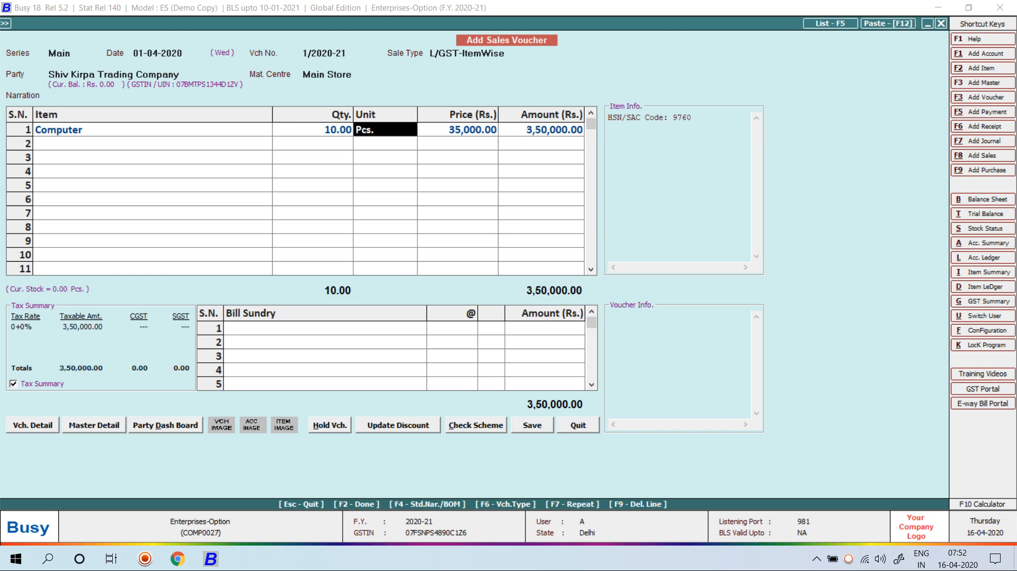
key("Return")
key("Return")
key("Return")
key("Return")
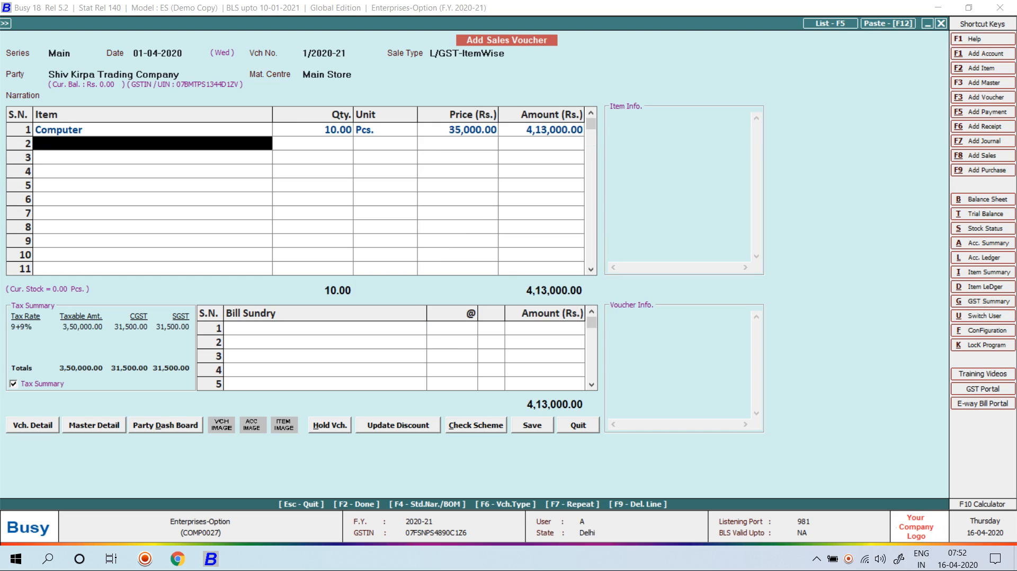
key("Return")
key("Return")
key("Return")
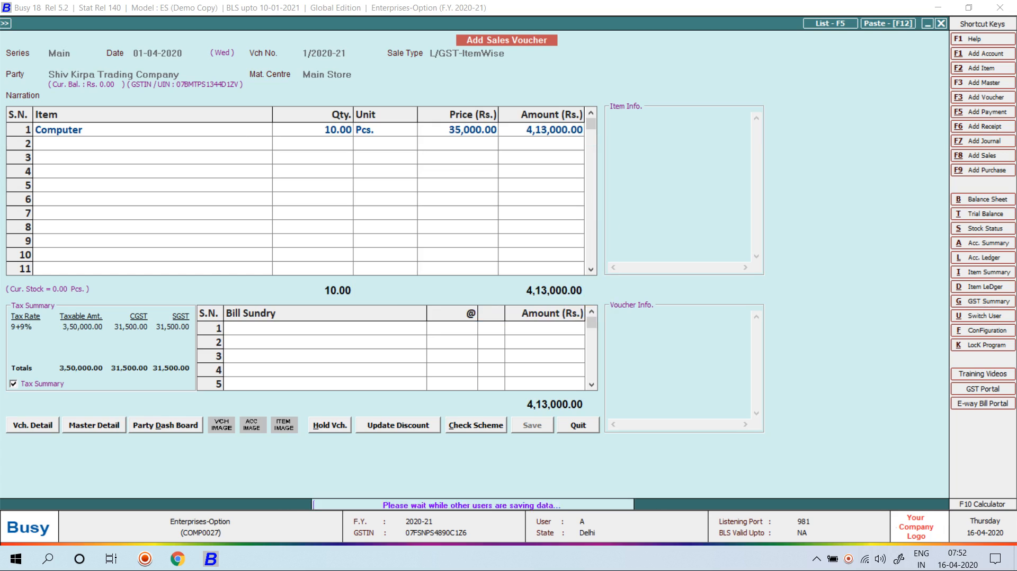
key("Right")
Record a Cash sale of 1 Computer at 38,000, totalling 44,840, without printing
key("Return")
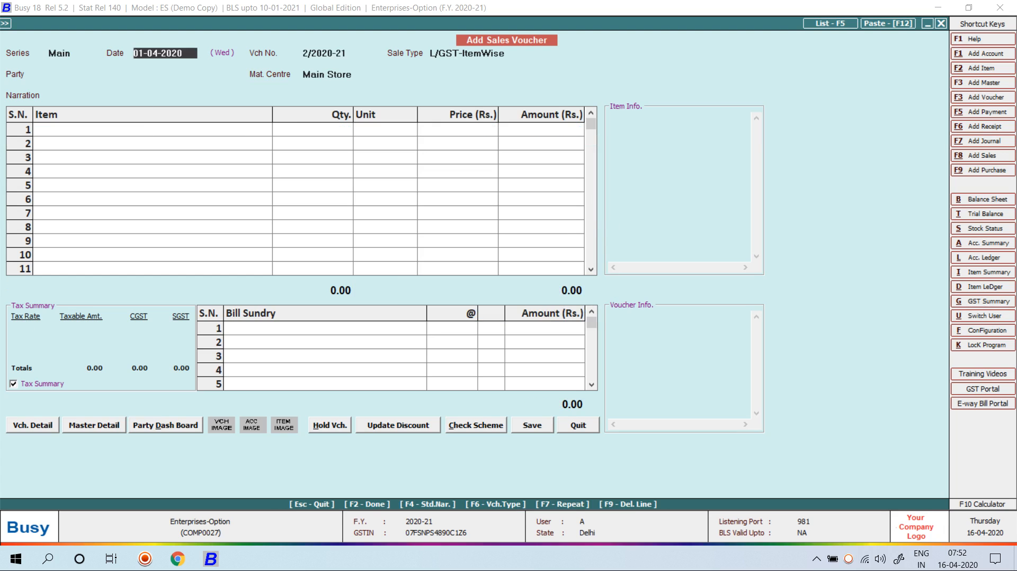
key("Return")
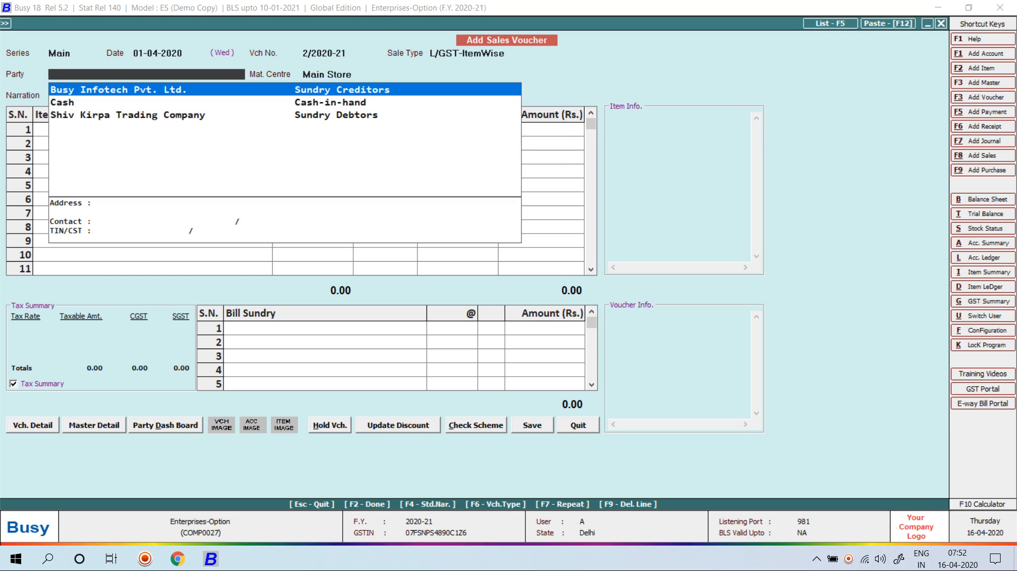
type("cas")
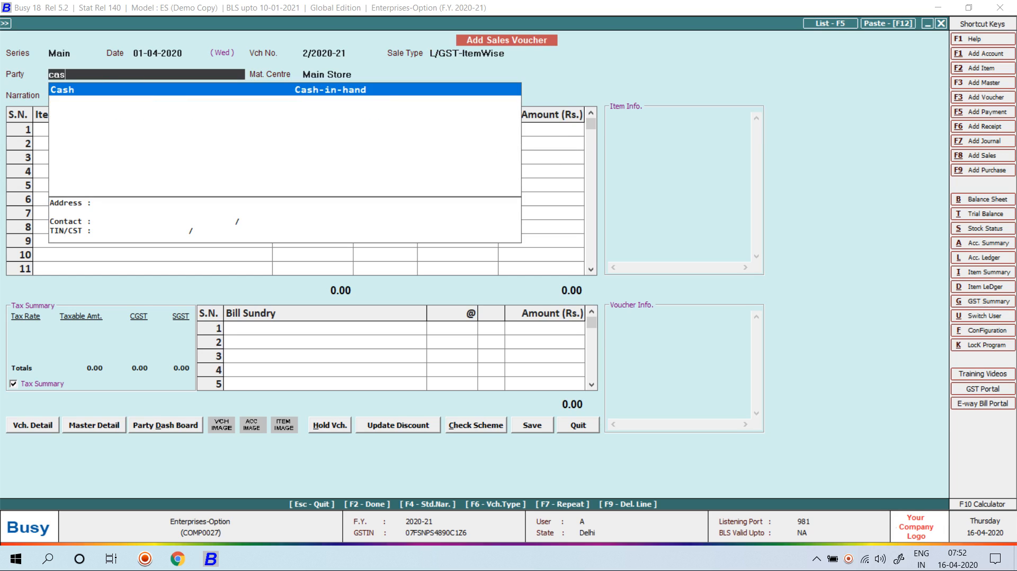
key("Return")
key("Return")
key("Return")
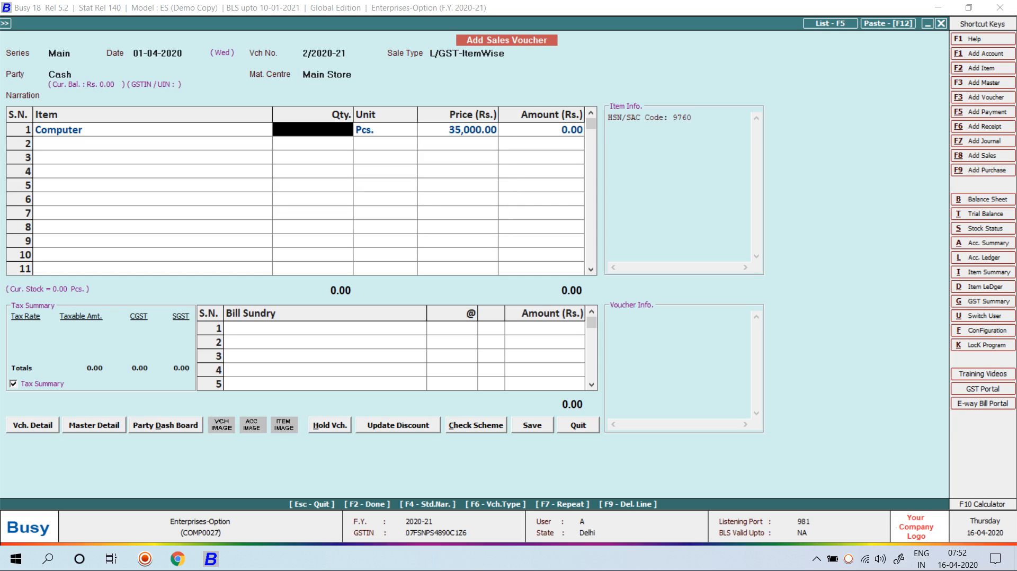
type("1")
key("Return")
key("Left")
key("Return")
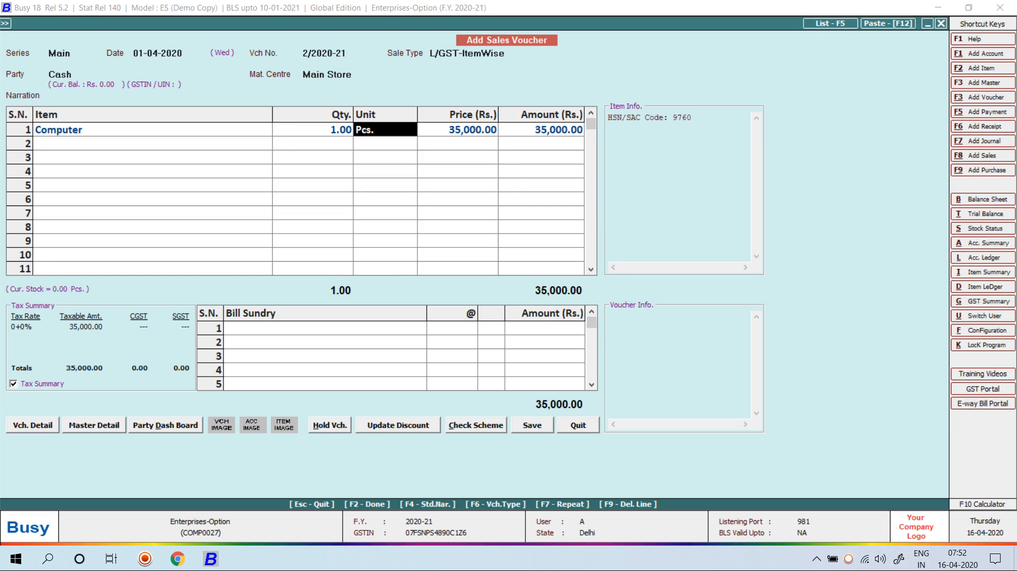
key("Return")
type("38000")
key("Return")
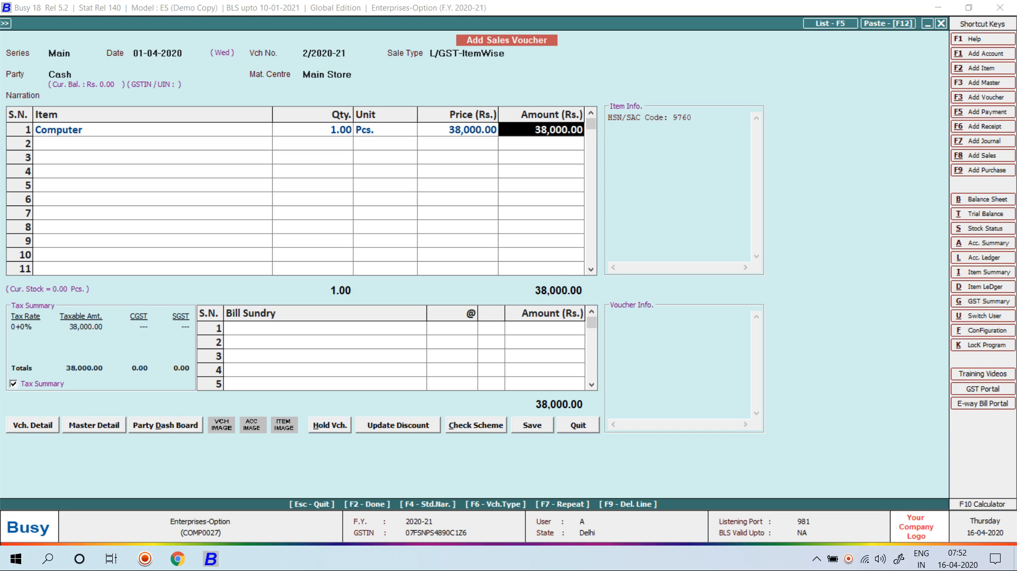
key("Return")
key("Return")
key("Return")
key("Return")
key("Return")
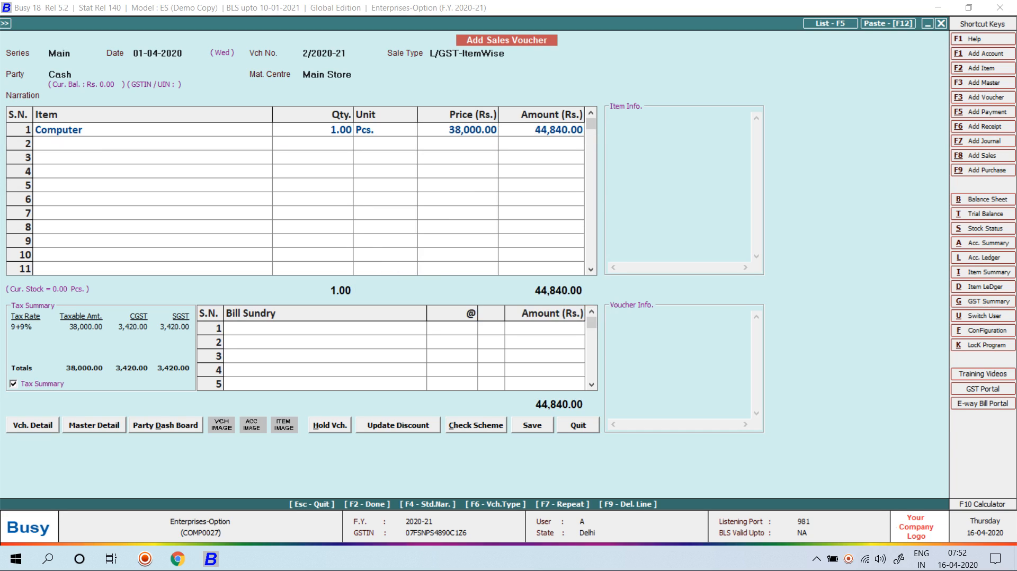
key("Right")
key("Return")
View the Cash account ledger
key("Escape")
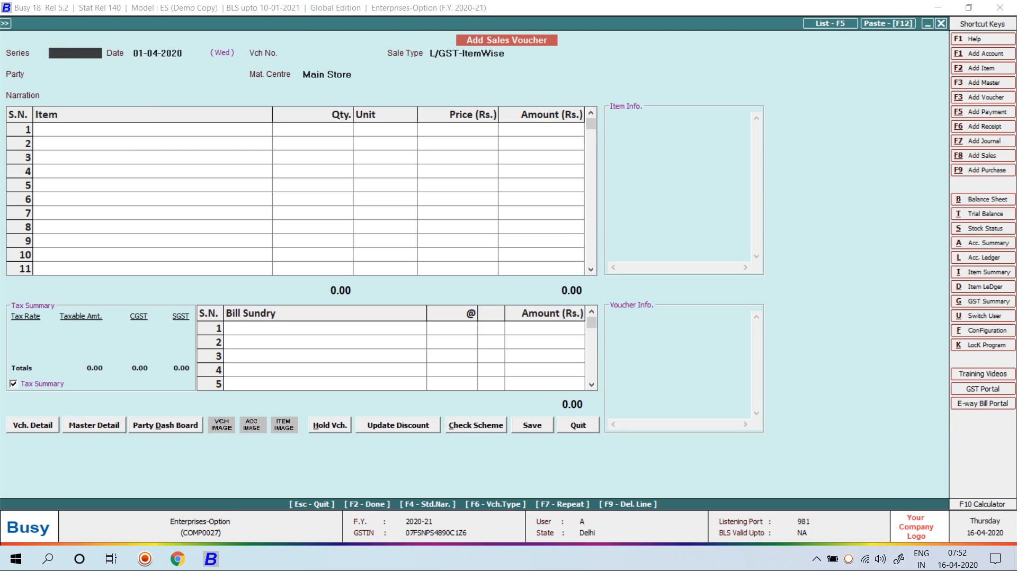
key("Escape")
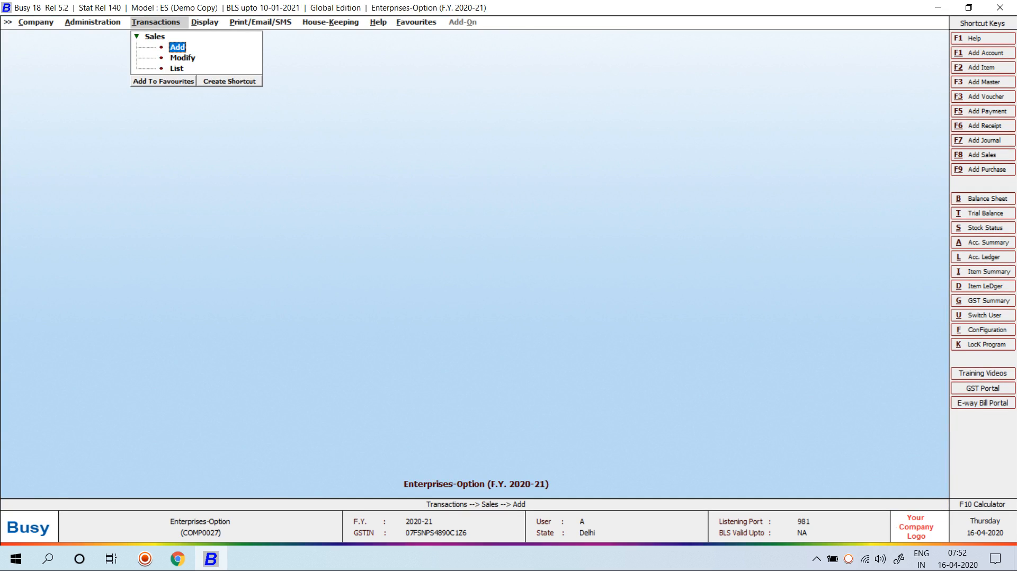
key("alt+l")
type("cash")
key("Return")
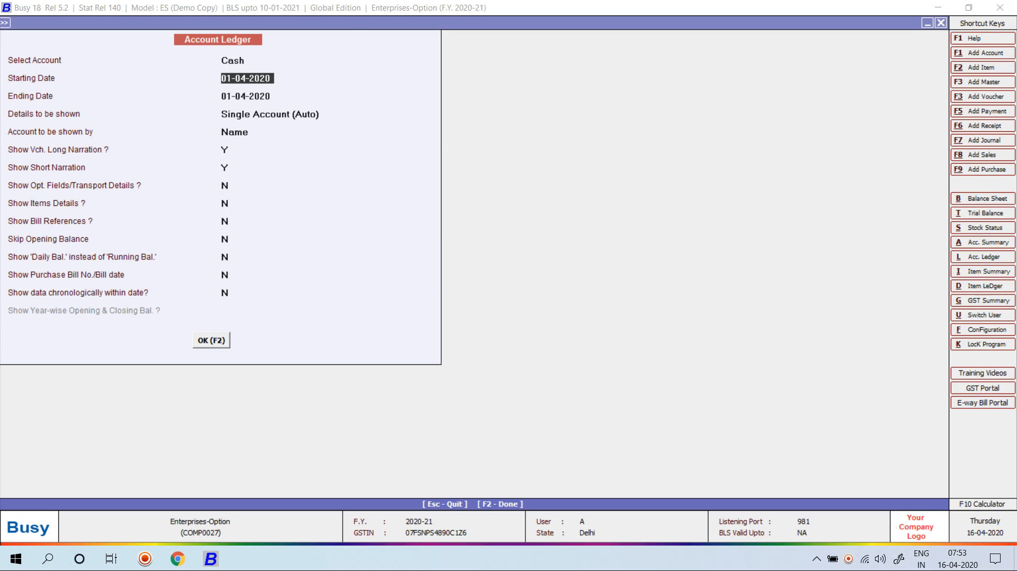
key("F2")
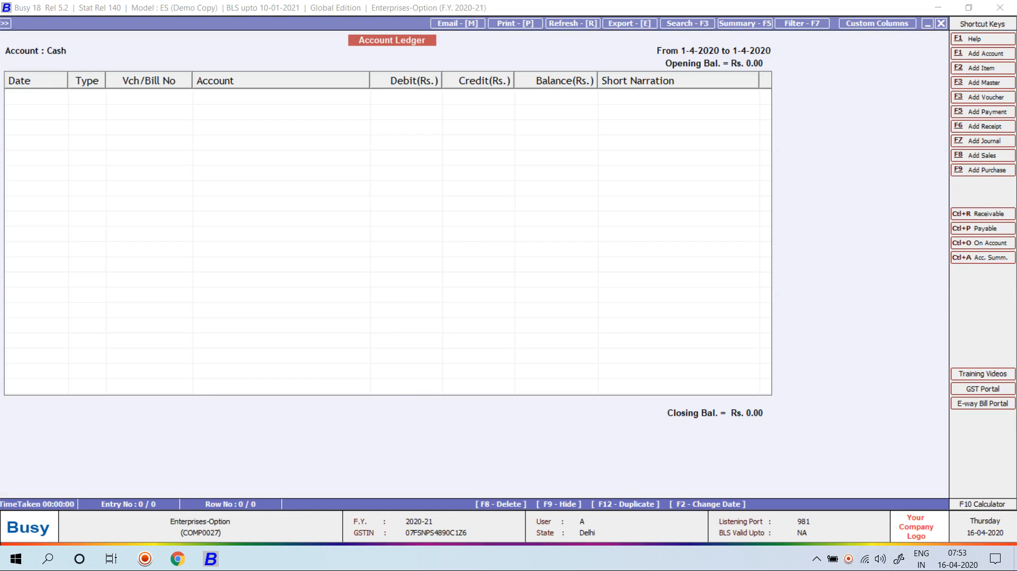
key("Escape")
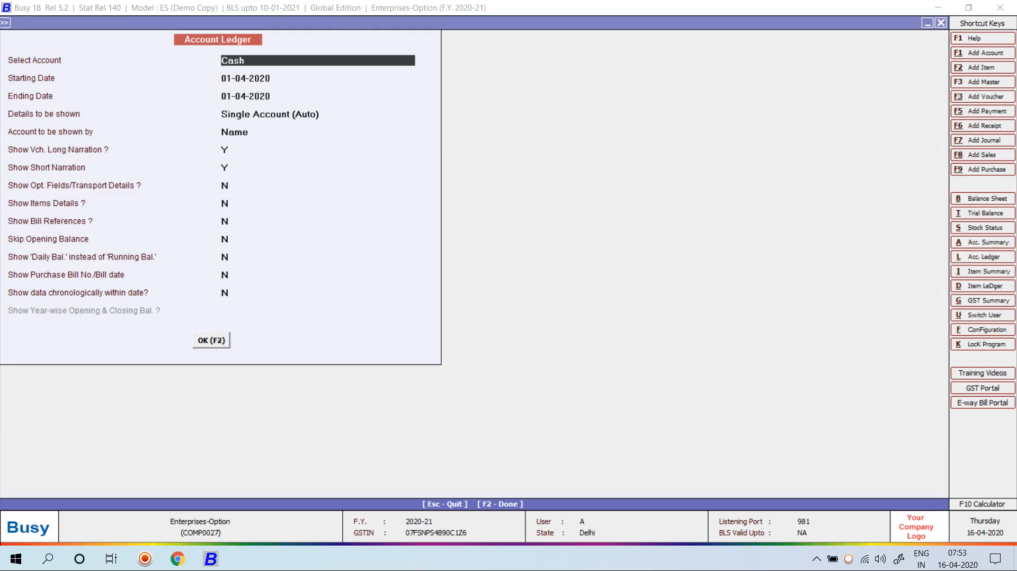
View the Shiv Kirpa Trading Company account ledger
type("shiv")
key("Return")
key("F2")
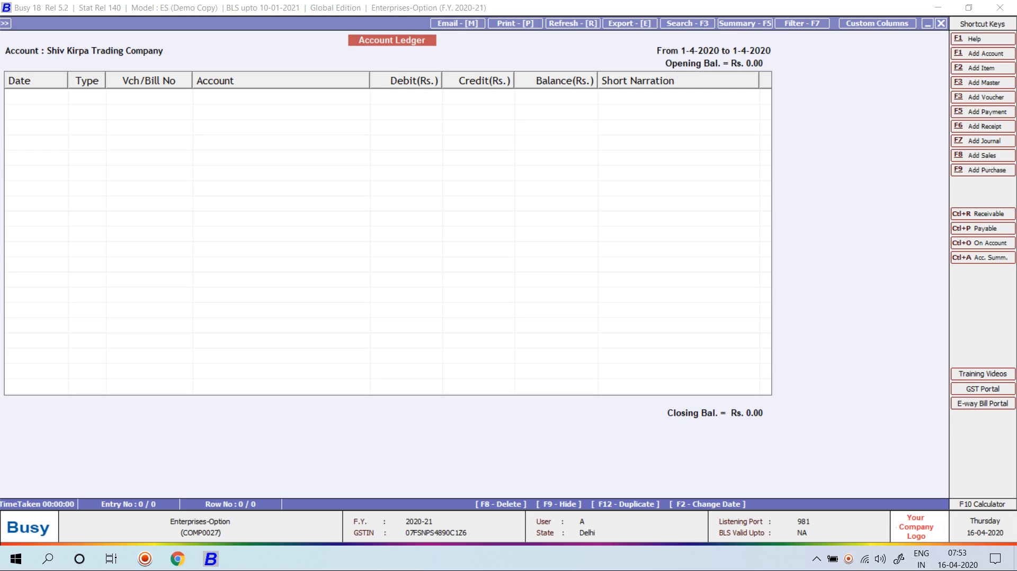
key("Escape")
key("Escape")
key("Escape")
key("Left")
key("Left")
Close the company and reopen Enterprises-Option, logging in as user B
key("Return")
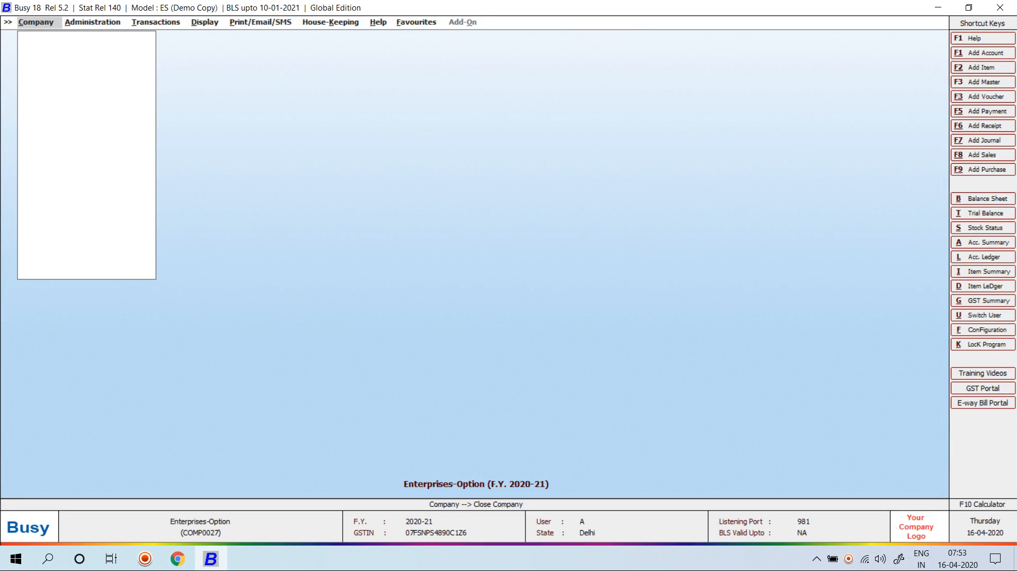
key("Return")
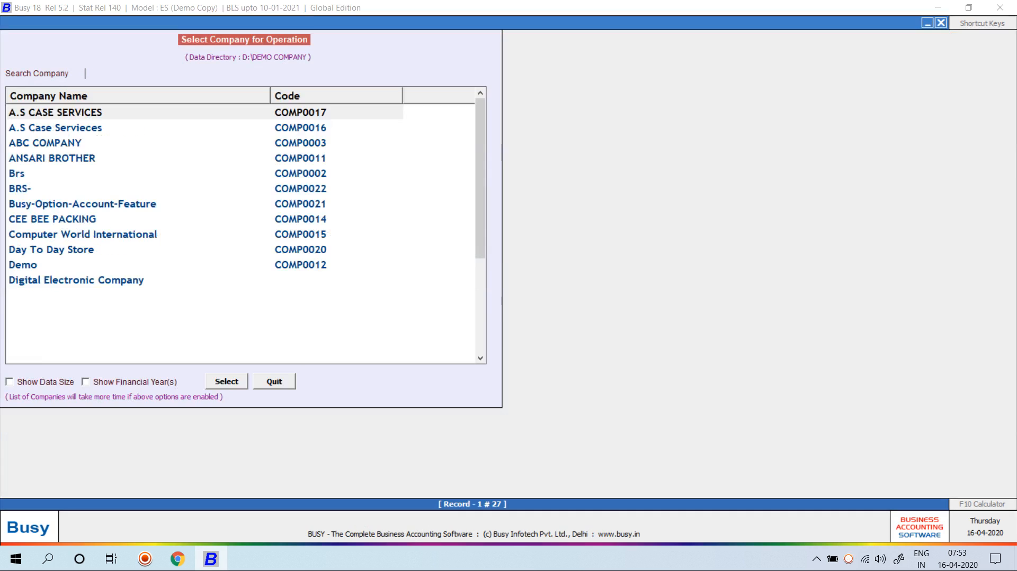
key("Down")
key("Down")
key("Down")
key("Down")
key("Up")
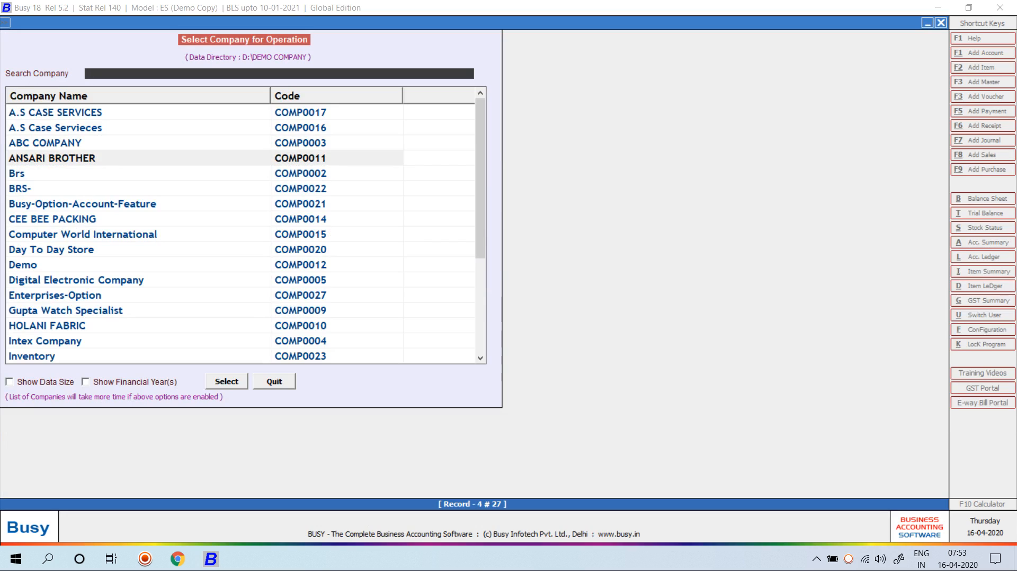
type("en")
key("Return")
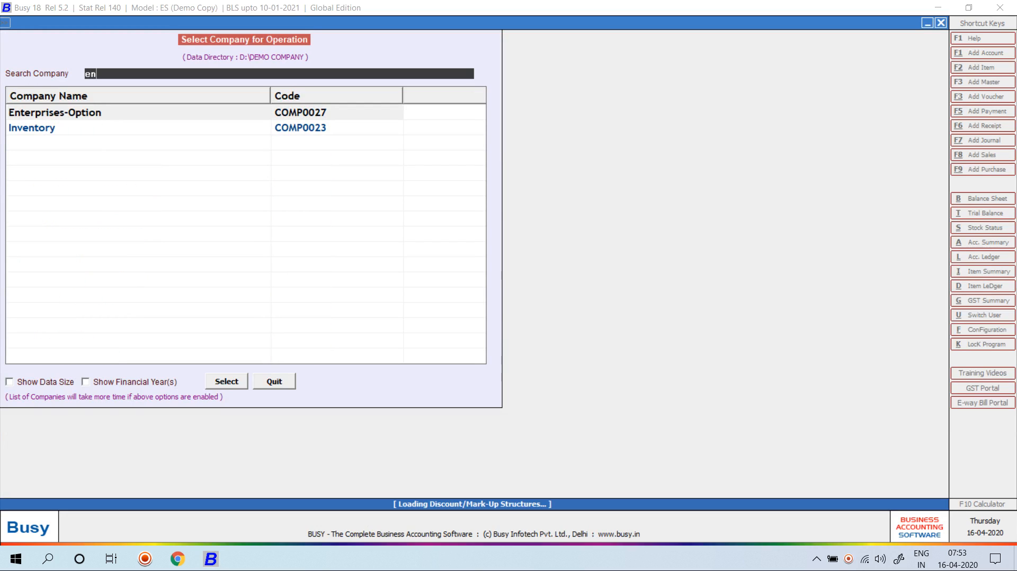
type("B")
key("Return")
key("Return")
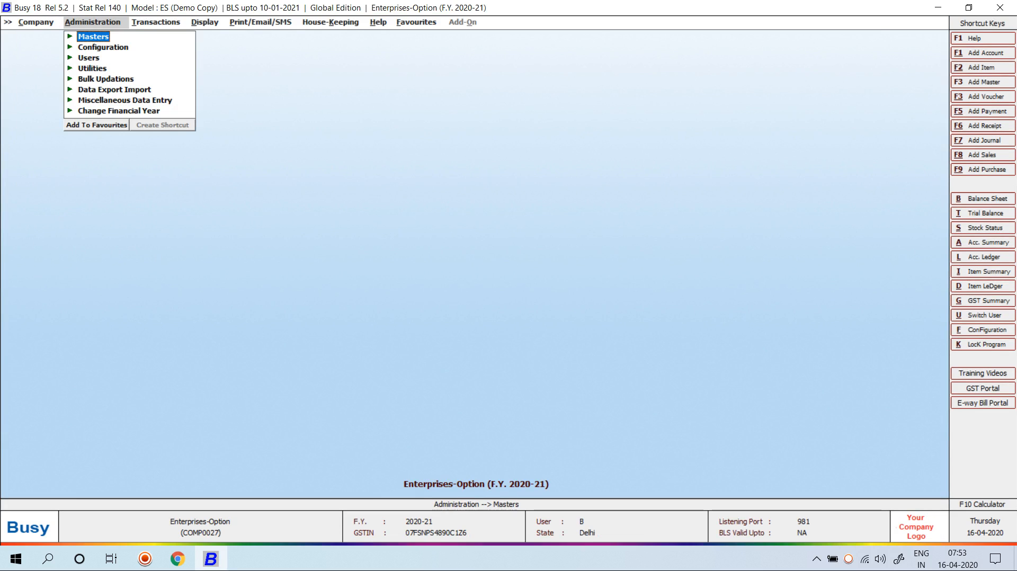
Start purchase voucher 101 as L/GST-ItemWise and begin a new party account
key("Right")
key("Return")
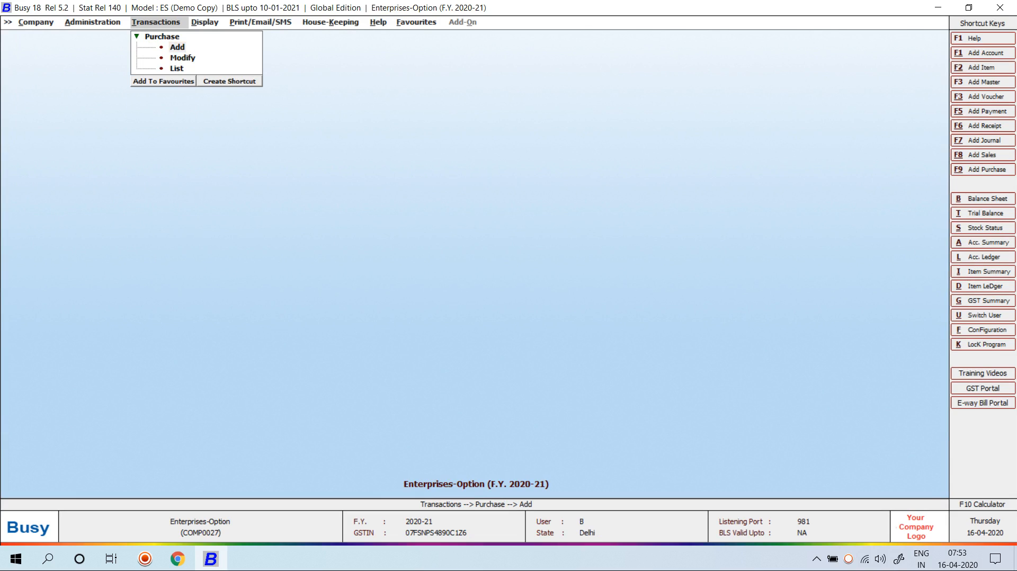
key("Return")
key("Return")
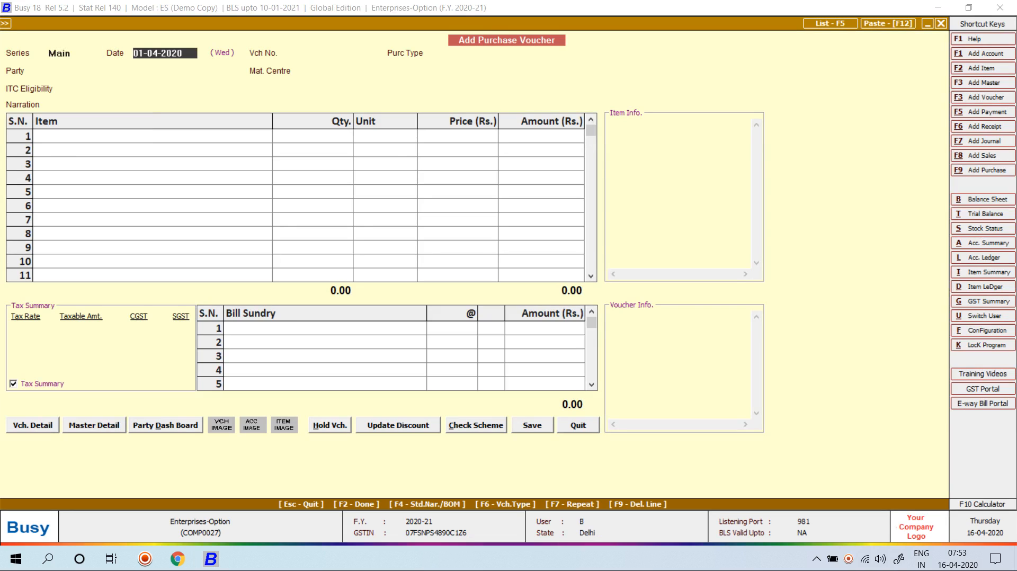
key("Return")
type("101")
key("Return")
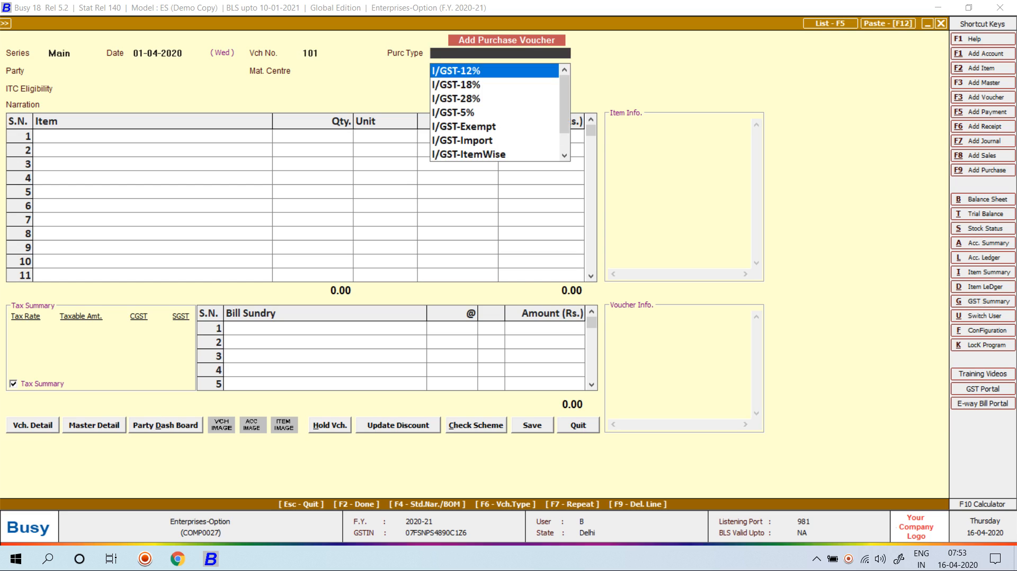
type("item")
key("Return")
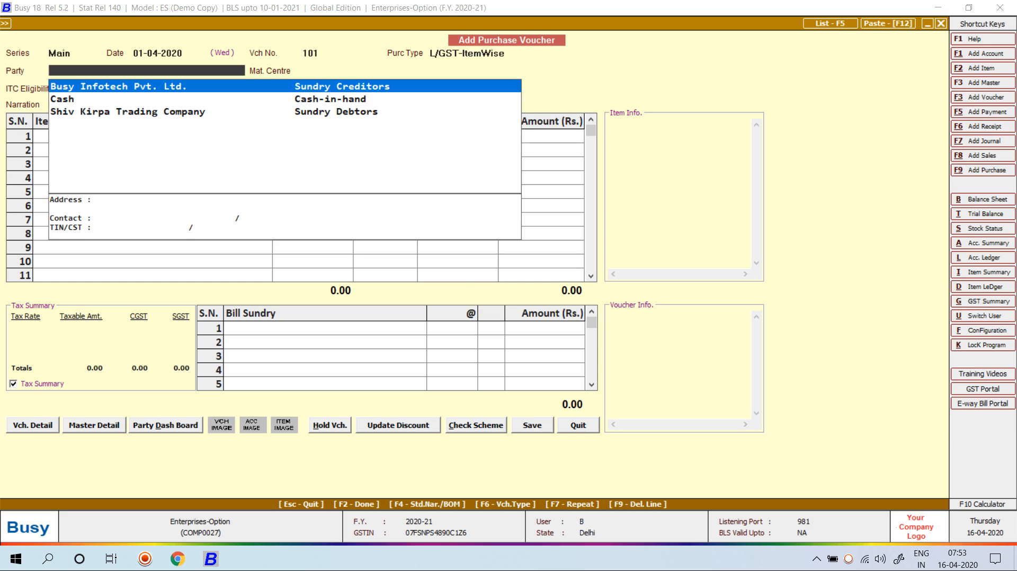
key("alt+f1")
Create party Polylace India Private Limited under Sundry Creditors, registered with its GSTIN, Bill By Bill N
type("p")
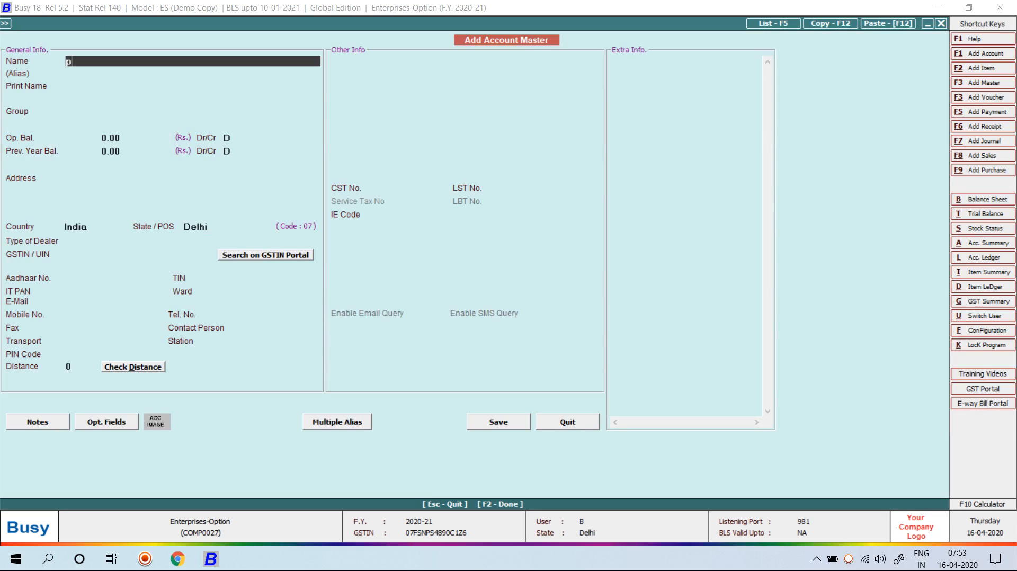
type("olylace india private limited")
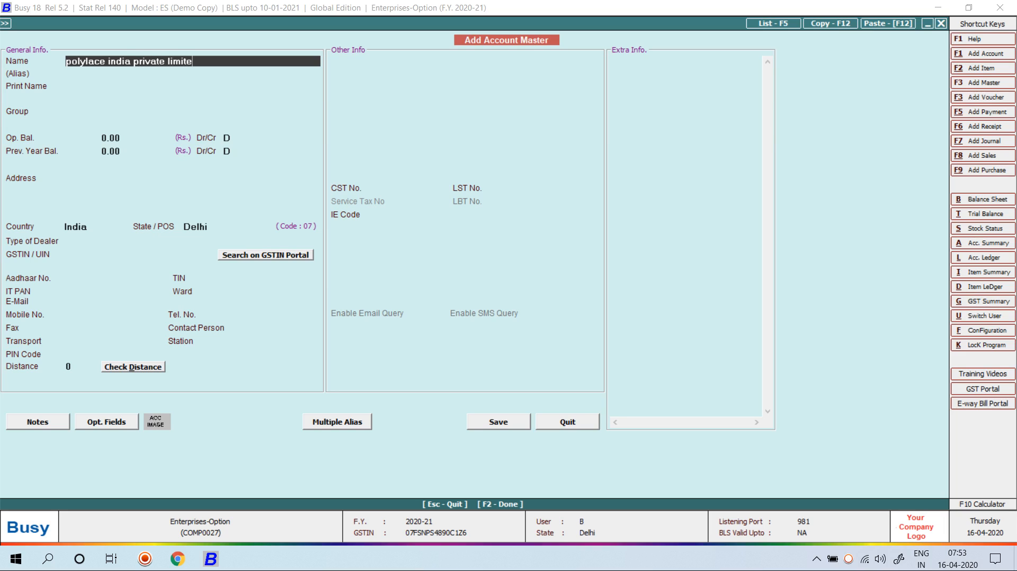
key("Return")
key("Return")
type("sun")
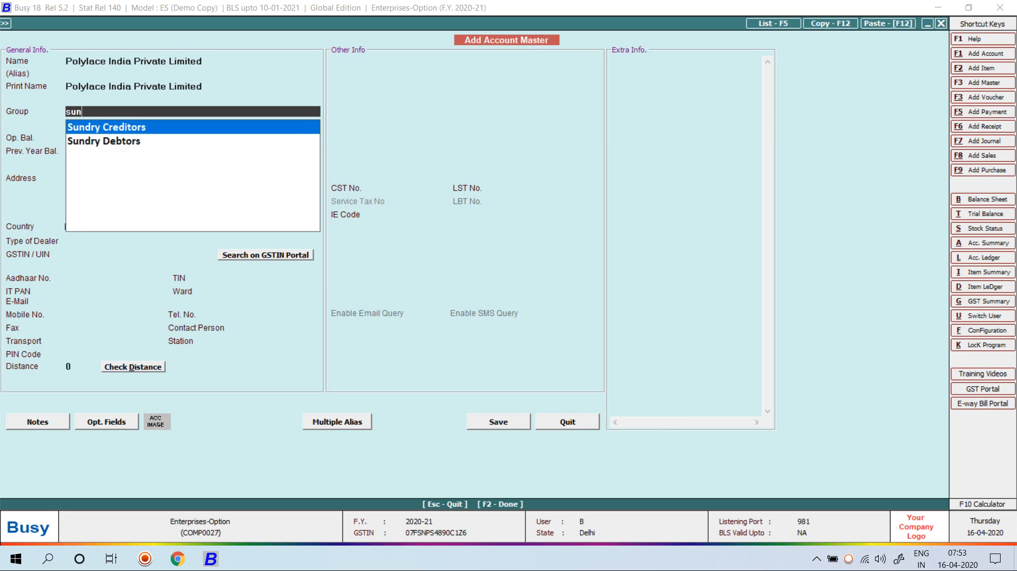
key("Return")
key("Return")
key("Return")
key("Return")
key("Return")
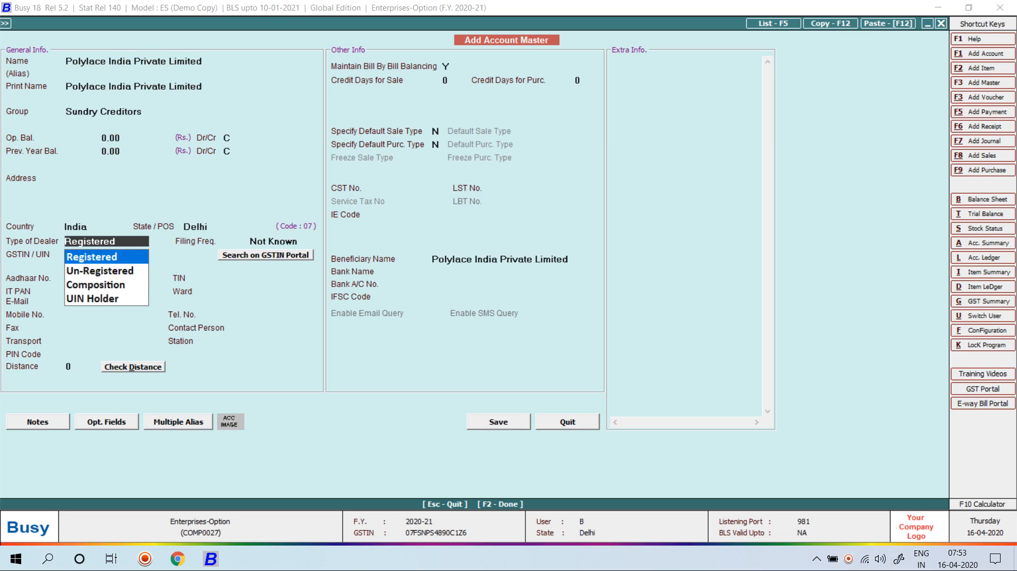
key("Return")
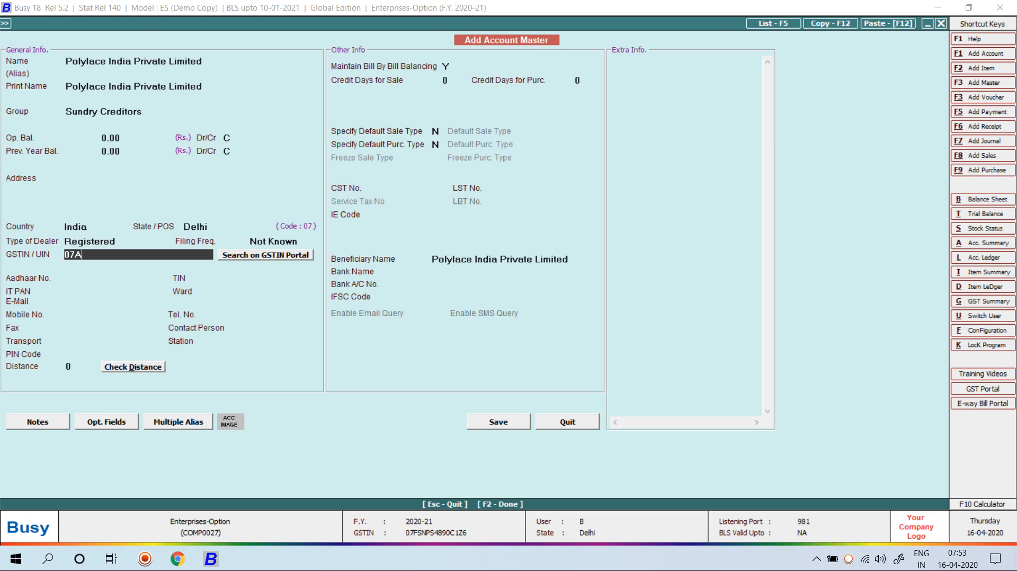
key("Return")
key("y")
key("Return")
key("Return")
key("Return")
key("Return")
key("Return")
key("Return")
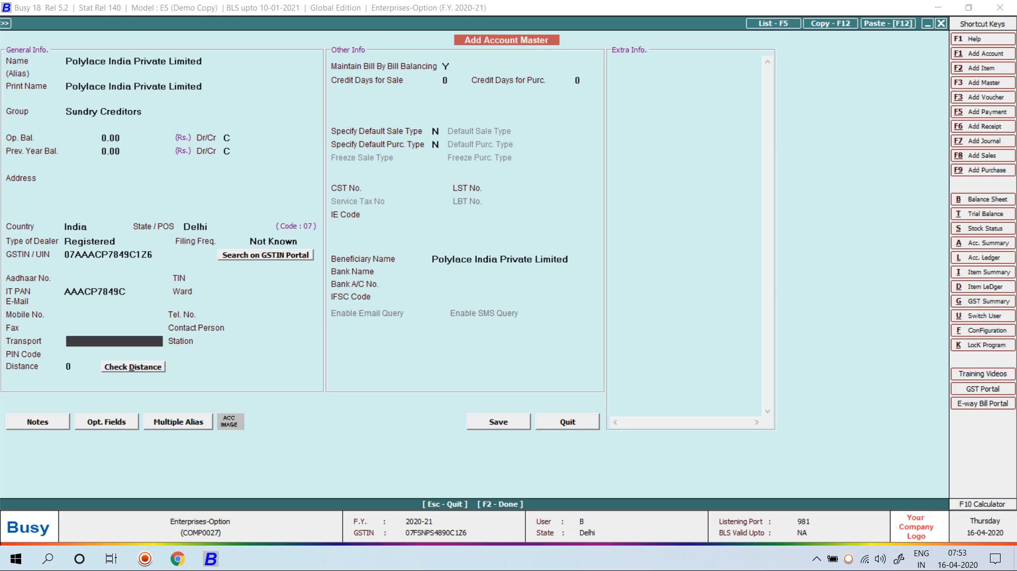
key("Up")
type("n")
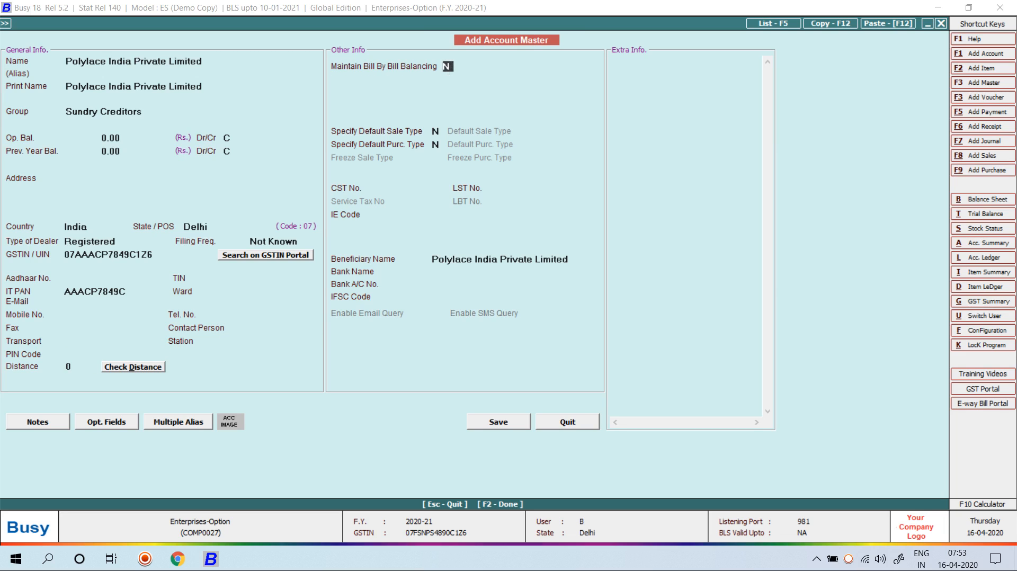
key("F2")
Save purchase voucher 101 for 42 Computers at 32,000 from Main Store, totalling 15,85,920.00
key("y")
key("Return")
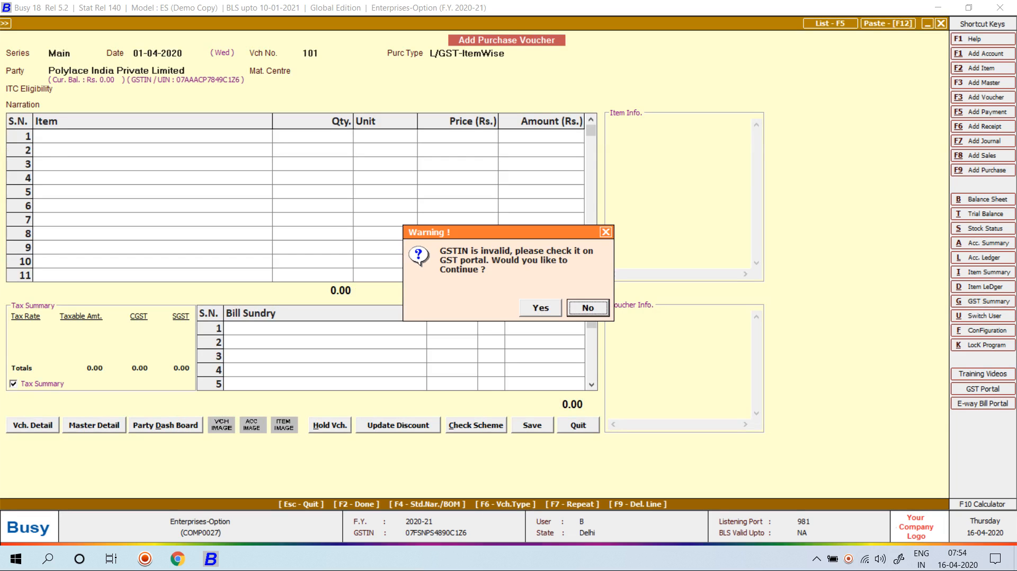
key("y")
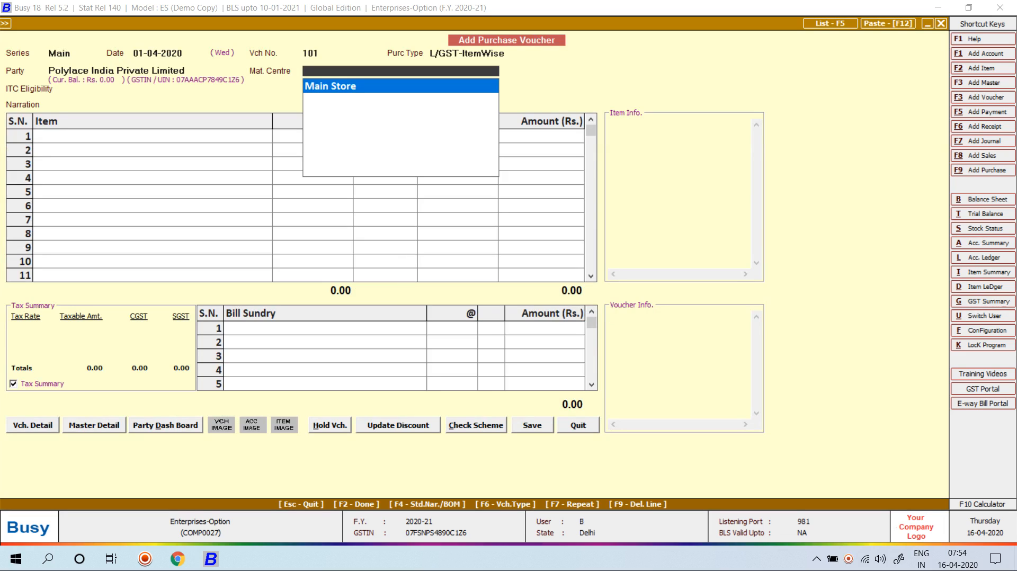
key("Return")
key("Return")
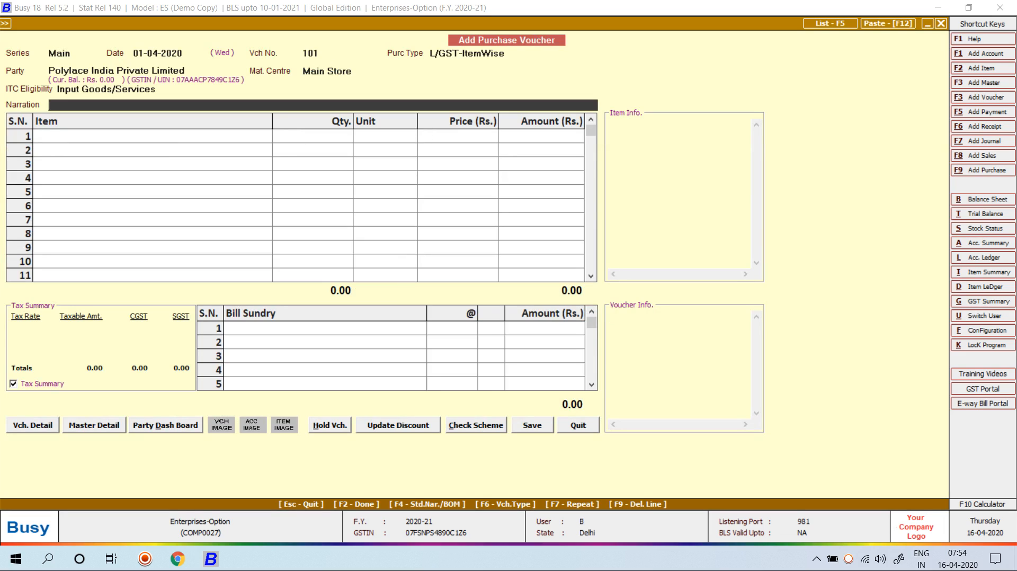
key("Return")
key("Return")
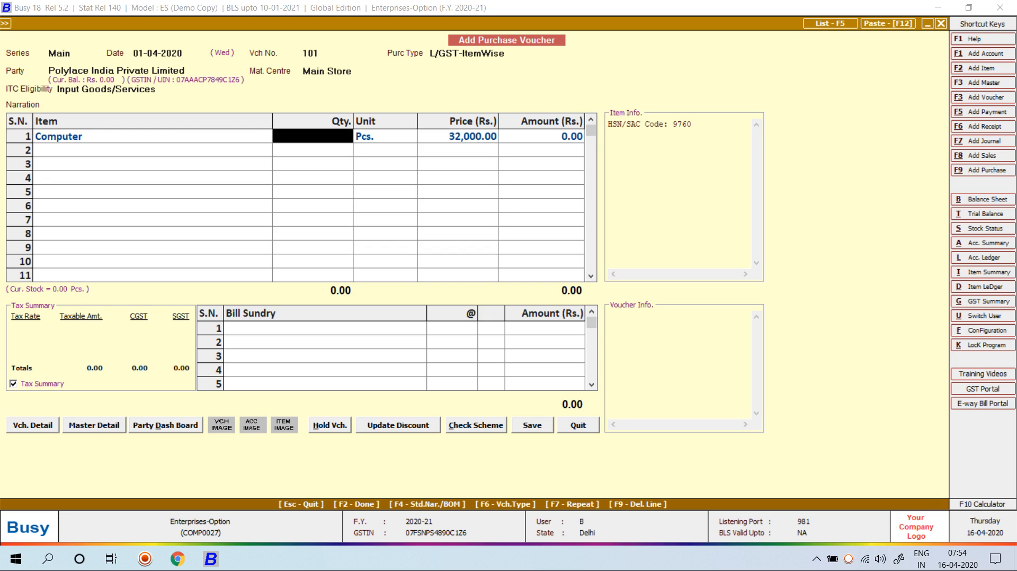
type("42")
key("Return")
key("Return")
key("Return")
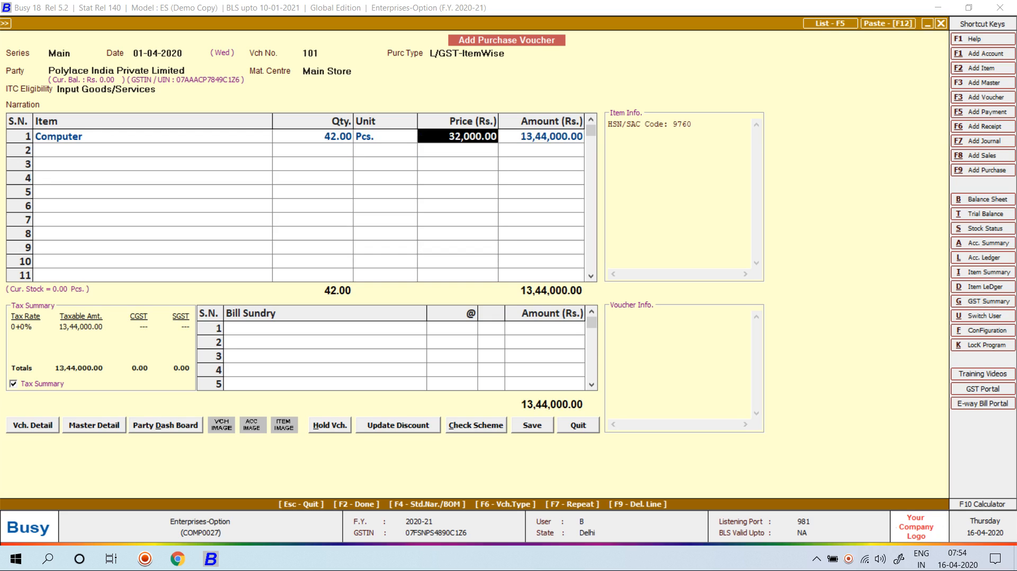
key("Return")
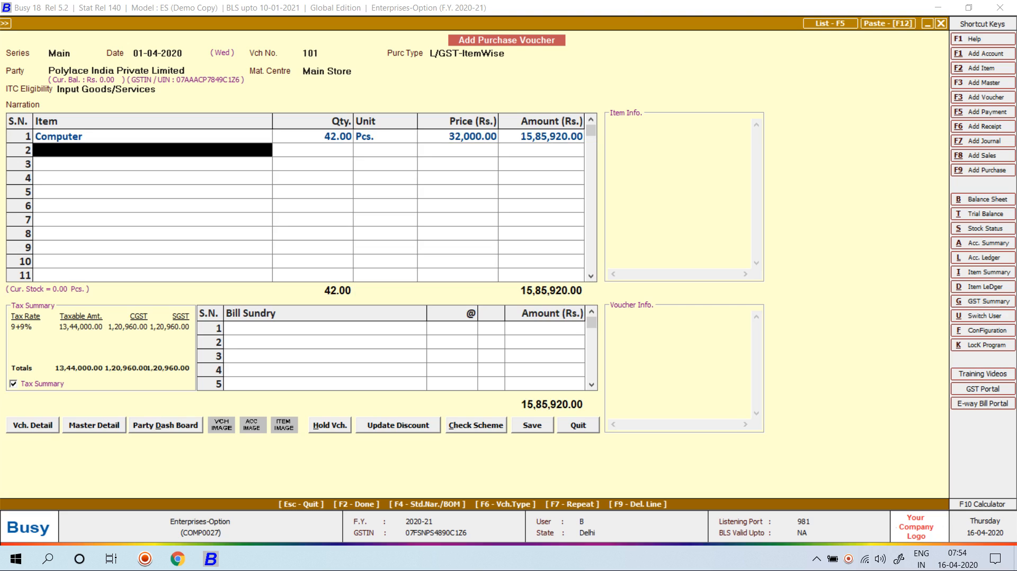
key("Return")
key("Return")
key("Left")
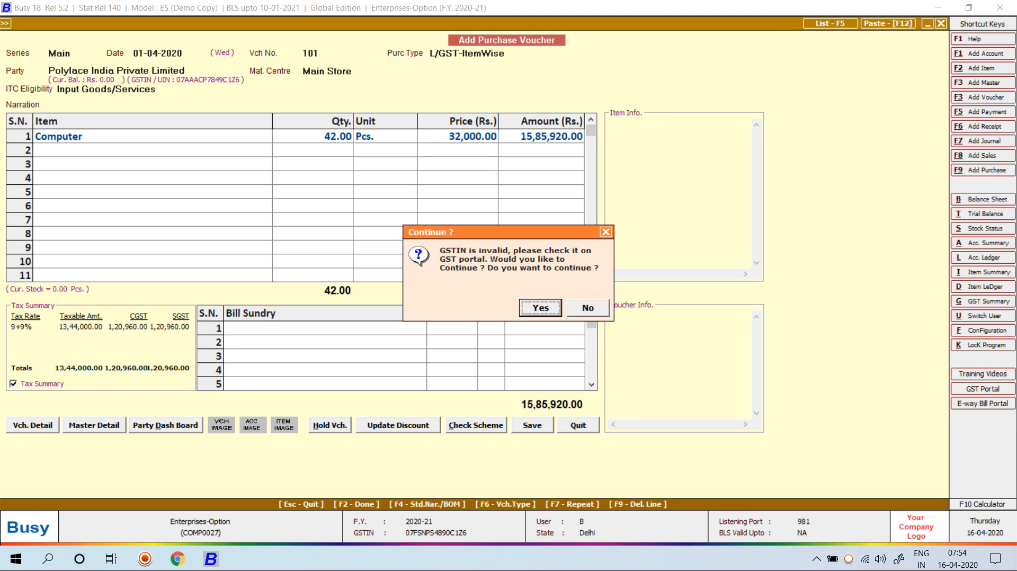
key("Return")
key("Return")
key("Return")
key("Return")
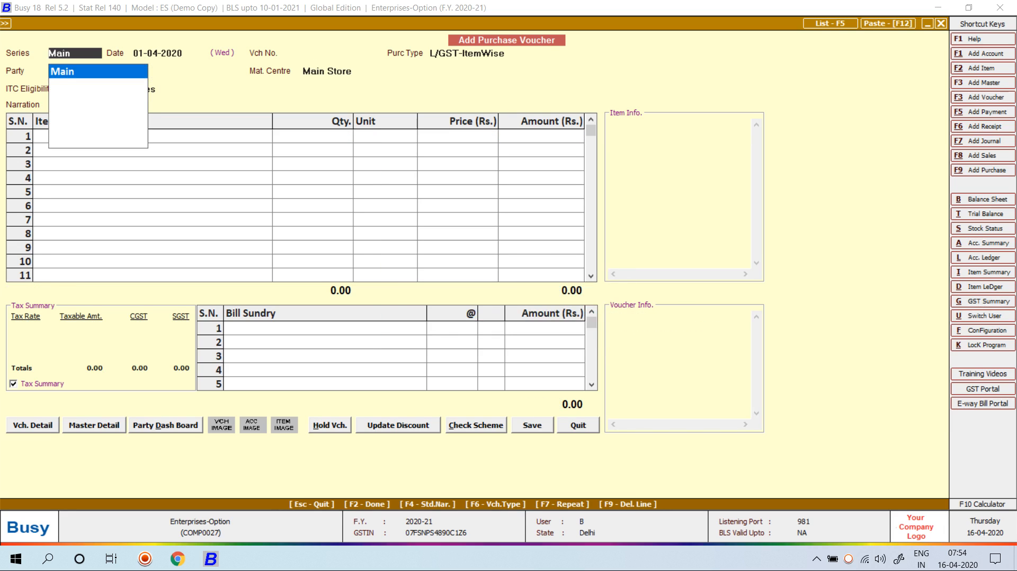
key("Escape")
Close the company and reopen Enterprises-Option, logging in as user Main with the password
key("Left")
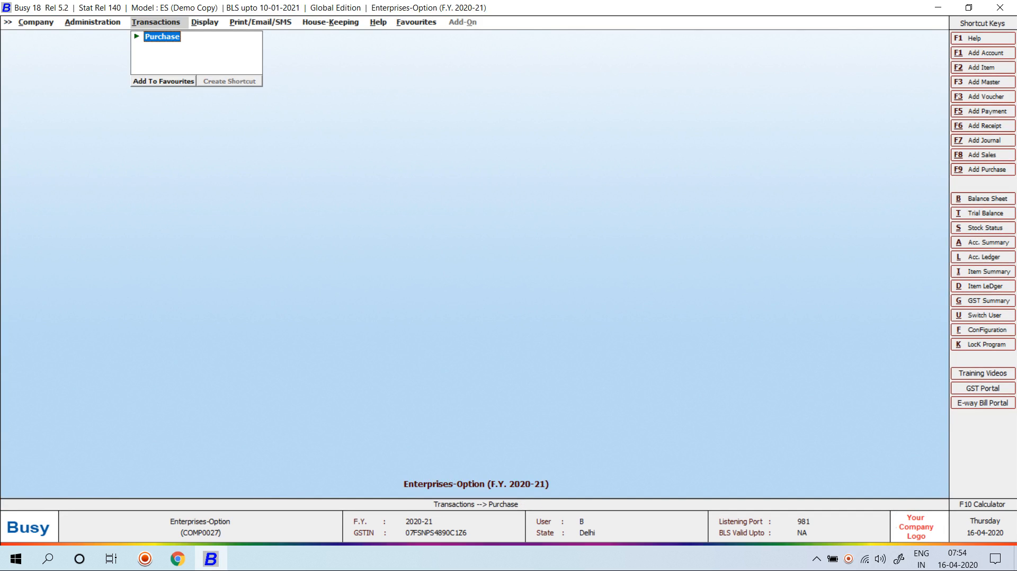
key("Left")
key("Left")
key("Return")
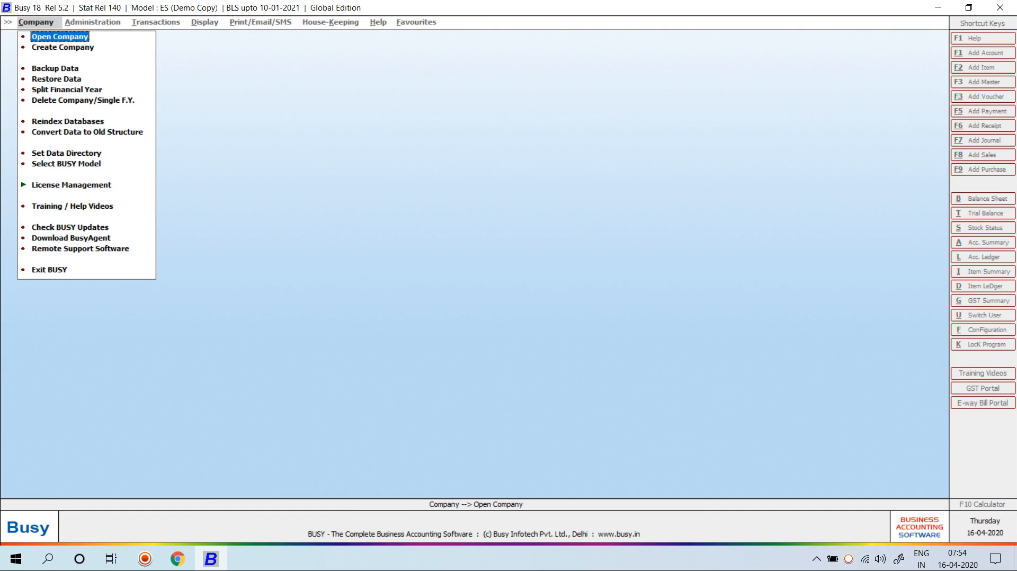
key("Return")
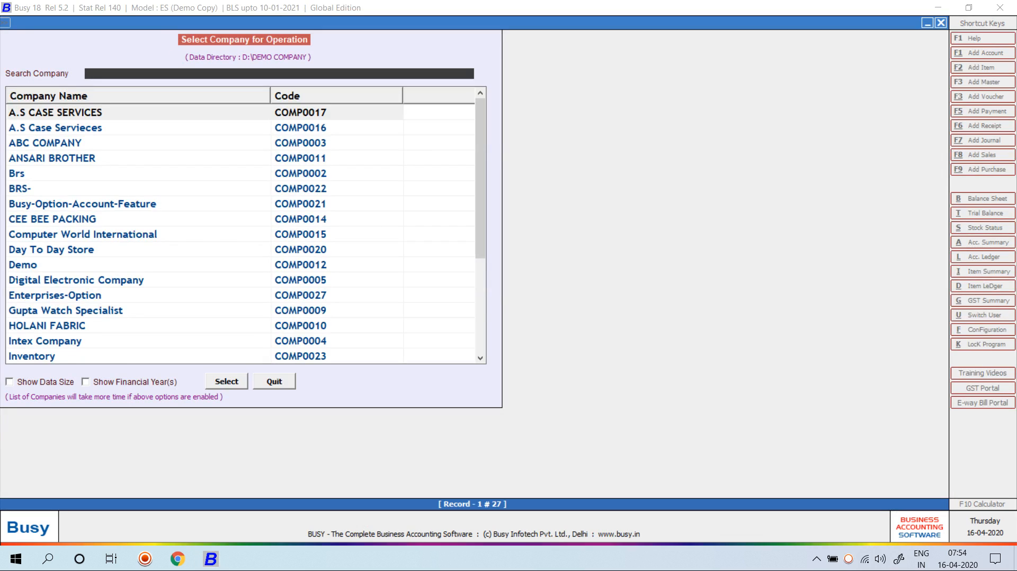
type("en")
key("Return")
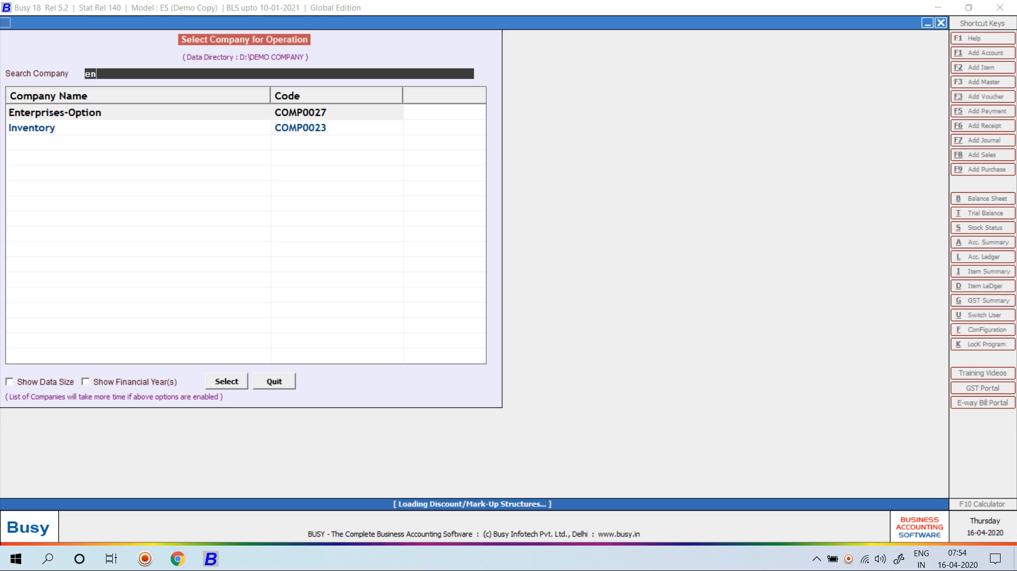
type("main")
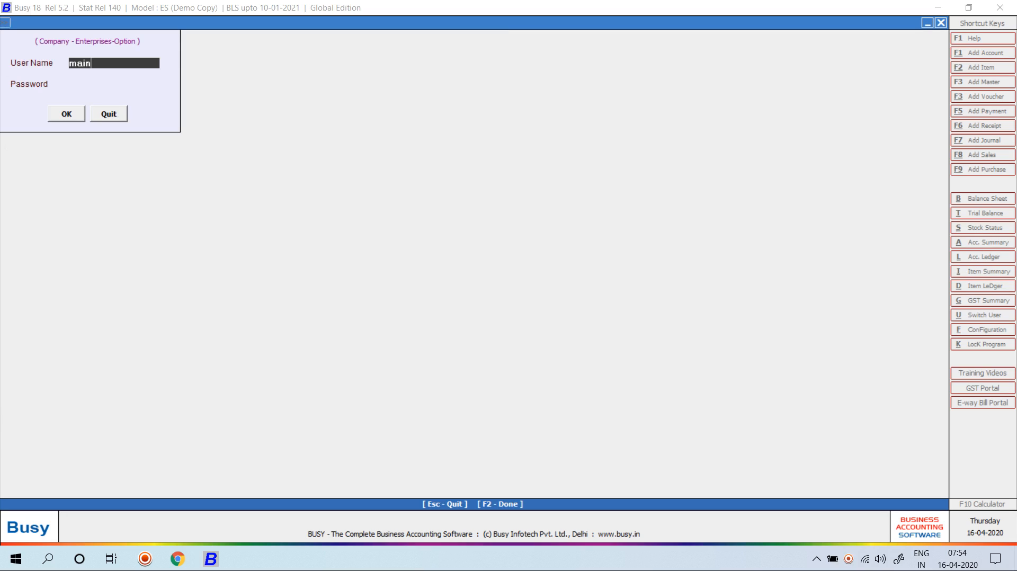
key("Return")
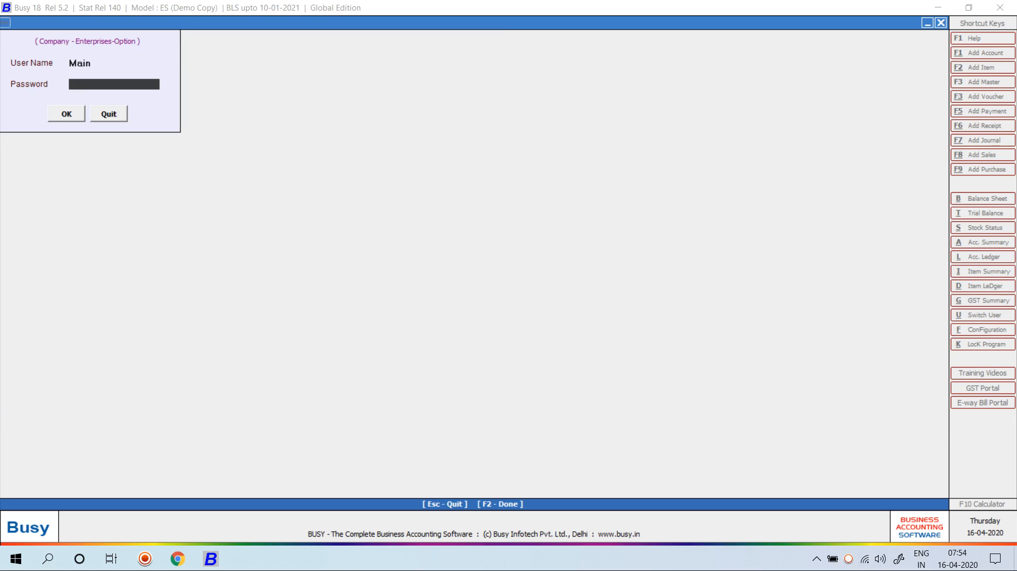
key("Return")
key("Return")
key("Return")
key("Return")
key("Return")
key("Return")
key("Return")
key("Return")
key("Return")
key("Return")
key("Return")
key("Return")
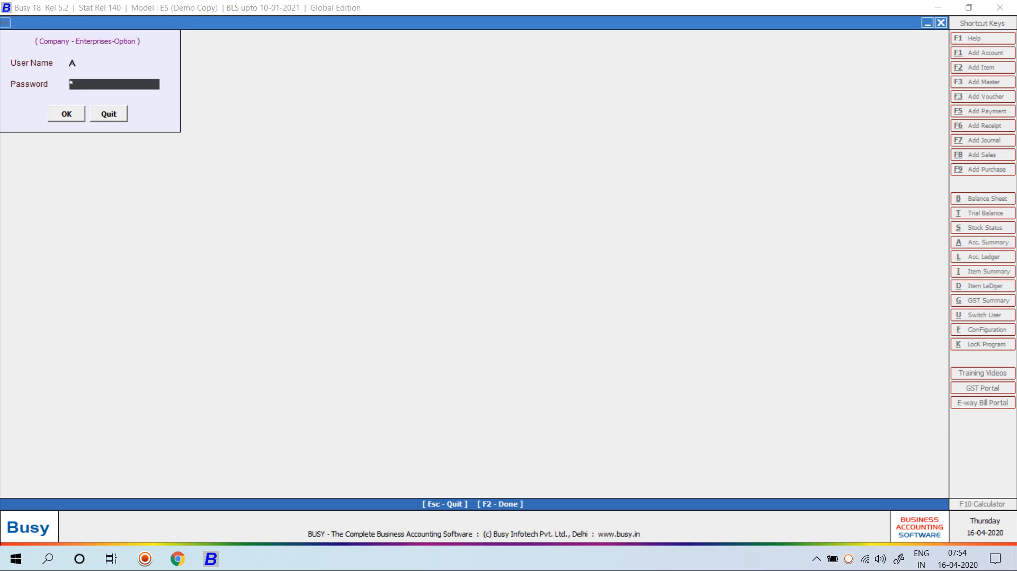
Log in to Enterprises-Option as user Busy with its password
key("Return")
key("Up")
key("Up")
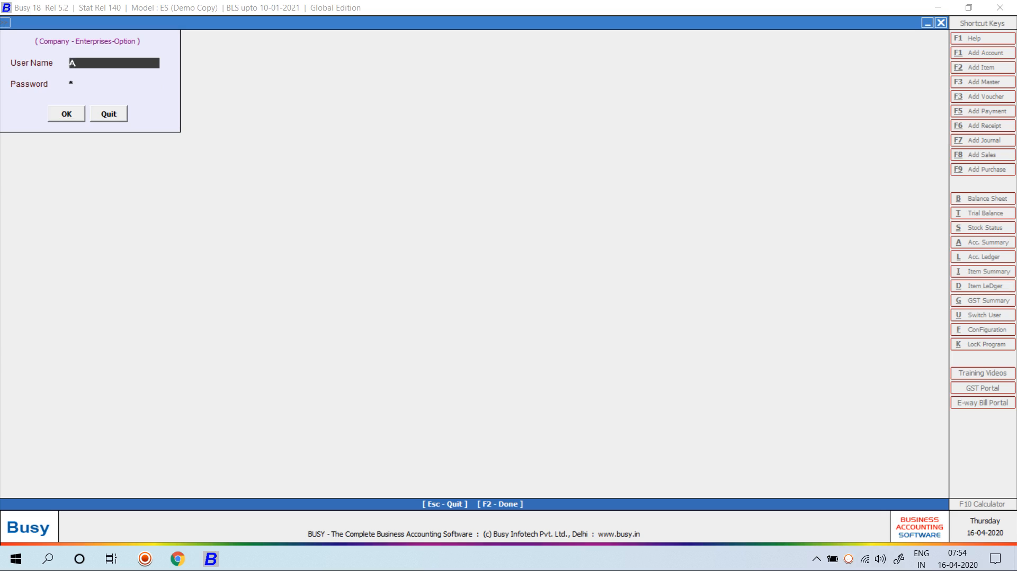
type("Busy")
key("Return")
type("***")
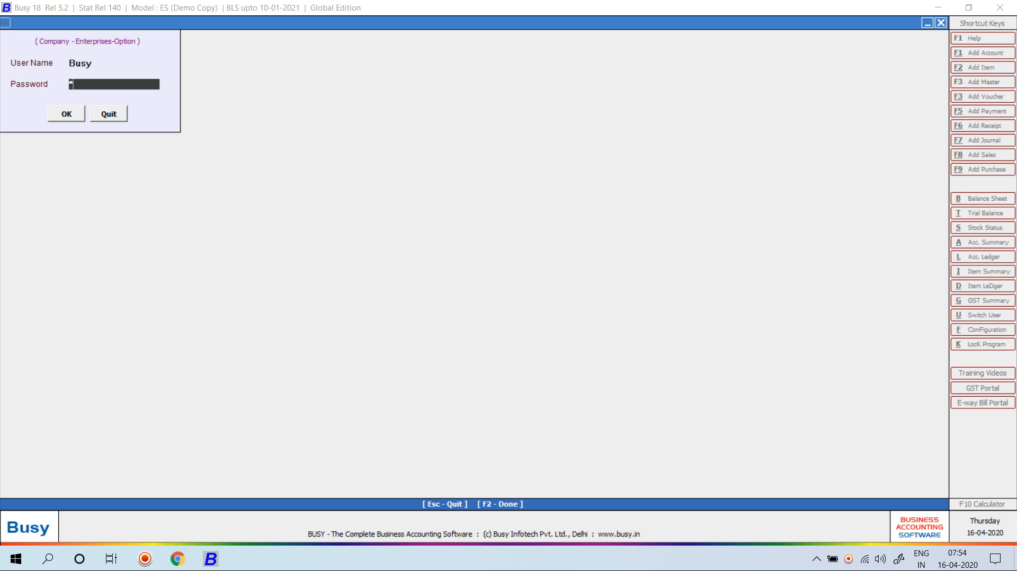
key("Return")
key("Return")
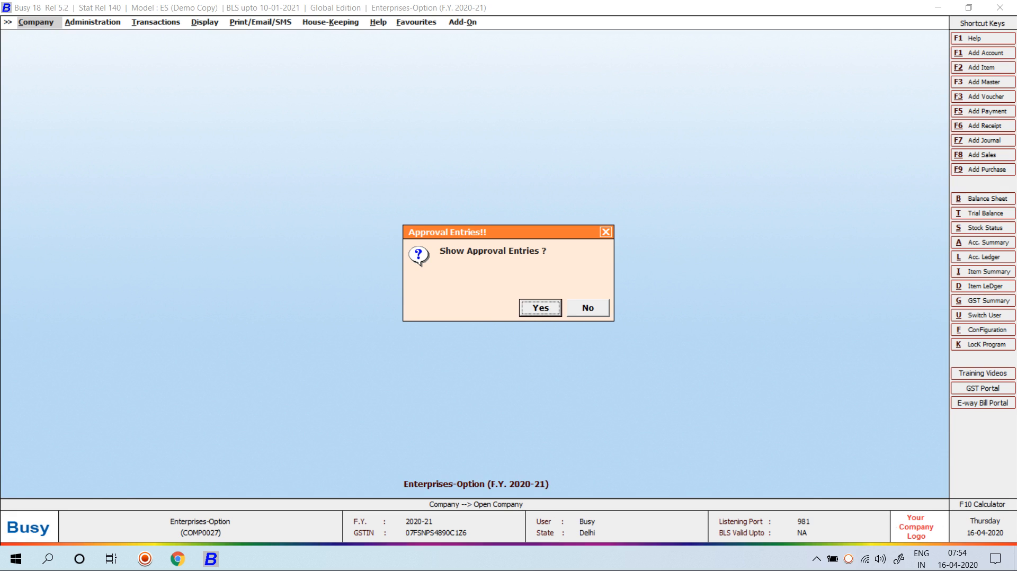
Decline Show Approval Entries and go to Administration > Miscellaneous Data Entry > Approve Vouchers/Masters
key("Right")
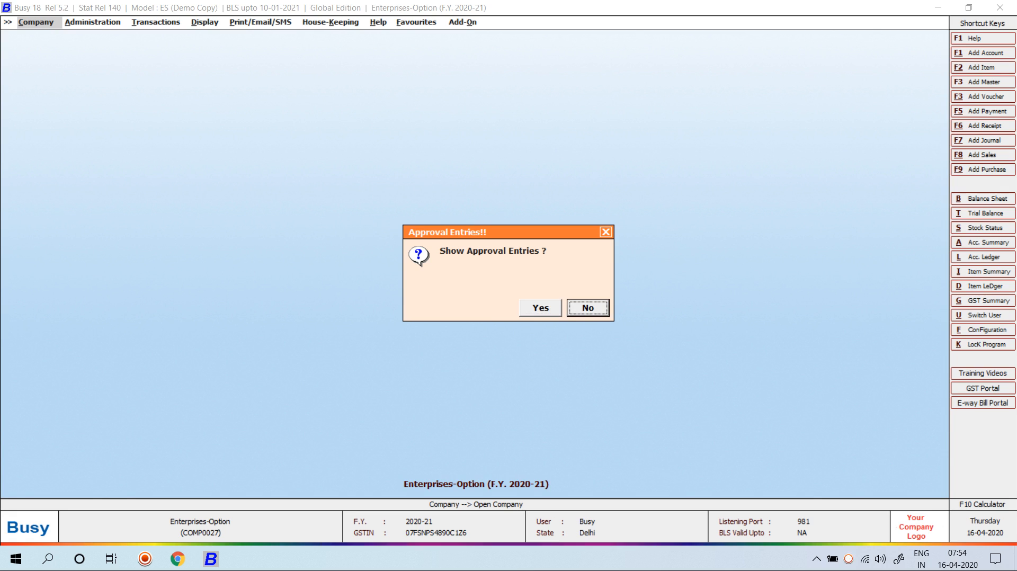
key("Return")
key("Right")
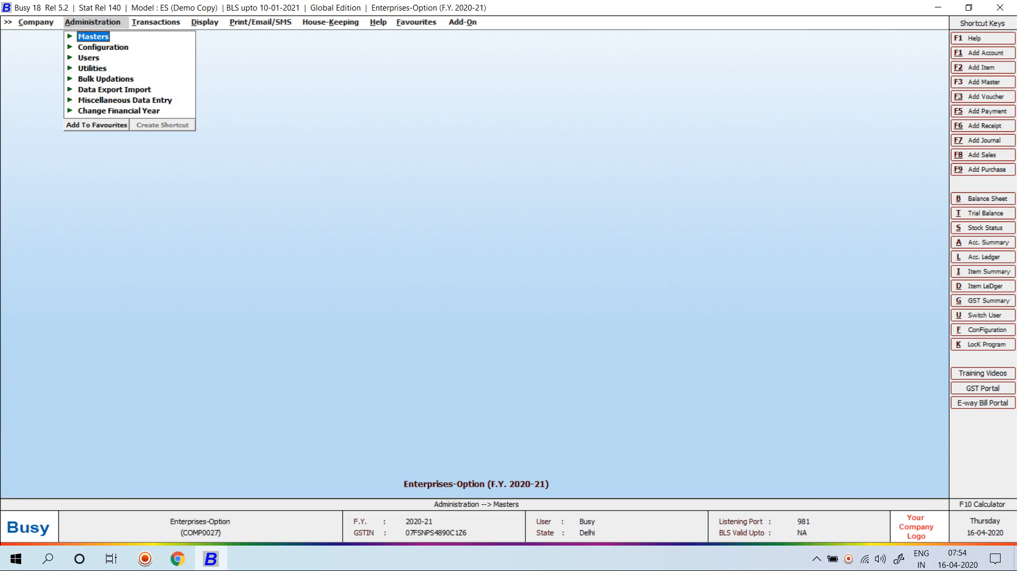
key("Down")
key("Down")
key("Down")
key("Down")
key("Down")
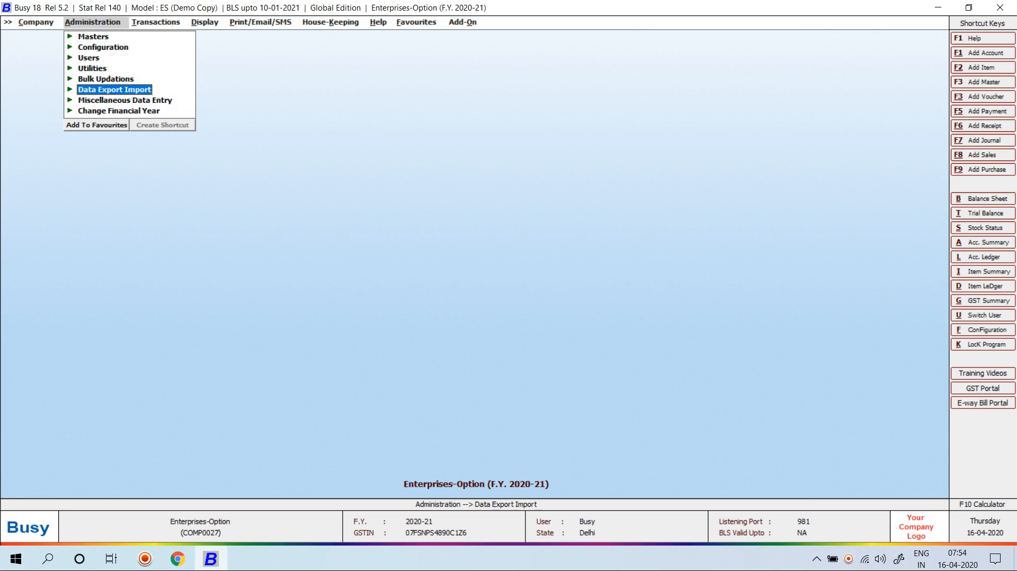
key("Down")
key("Right")
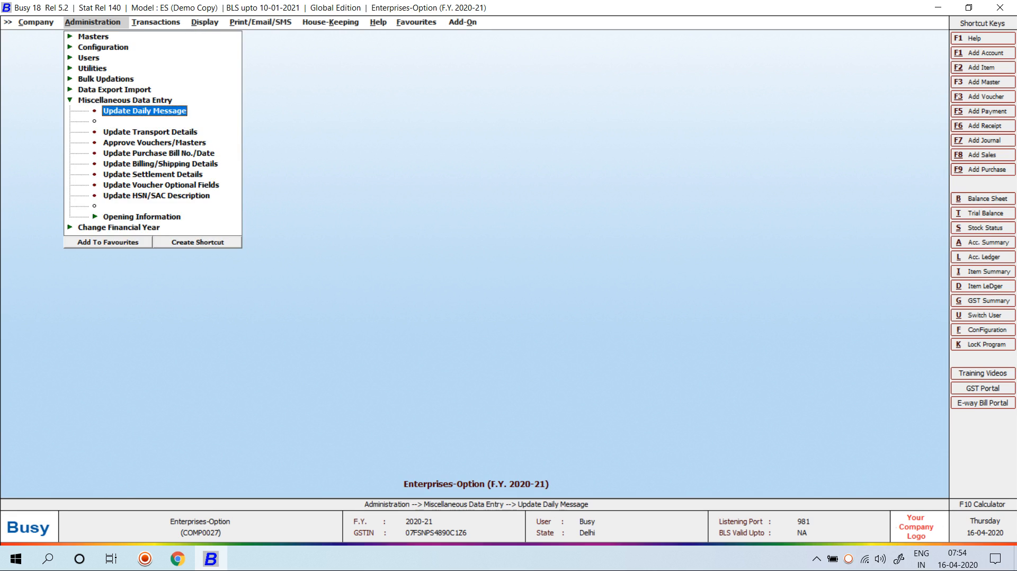
key("Down")
key("Down")
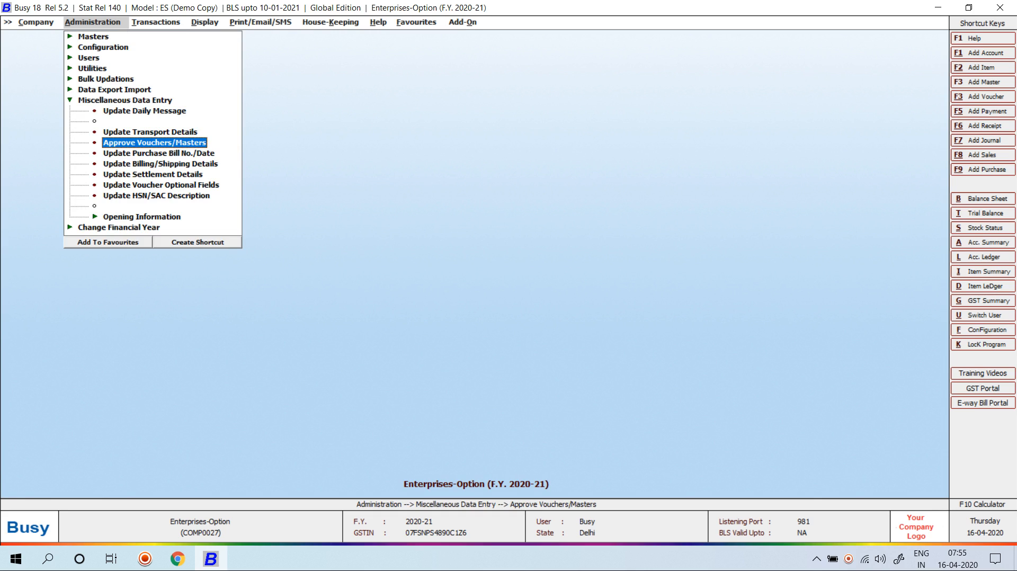
key("Return")
Review and approve sales voucher 1/2020-21 from the pending list for 01-04-2020
key("Escape")
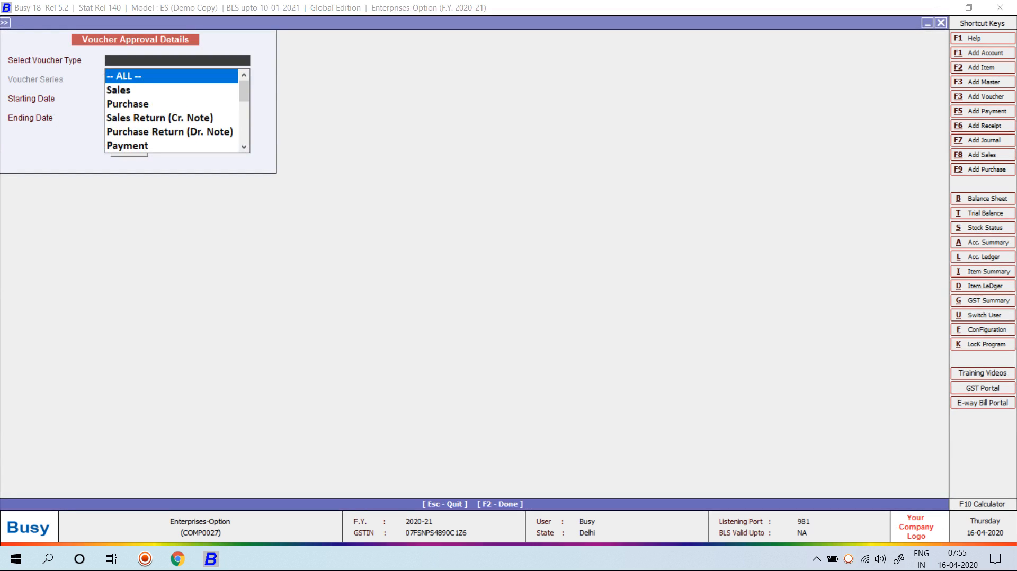
key("Return")
key("Return")
key("Return")
key("Return")
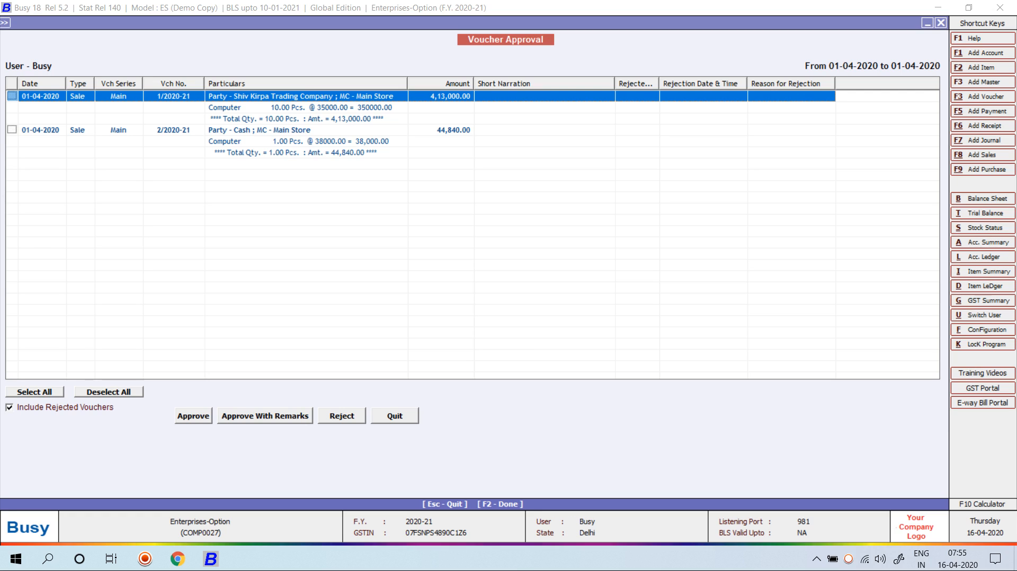
key("space")
key("Down")
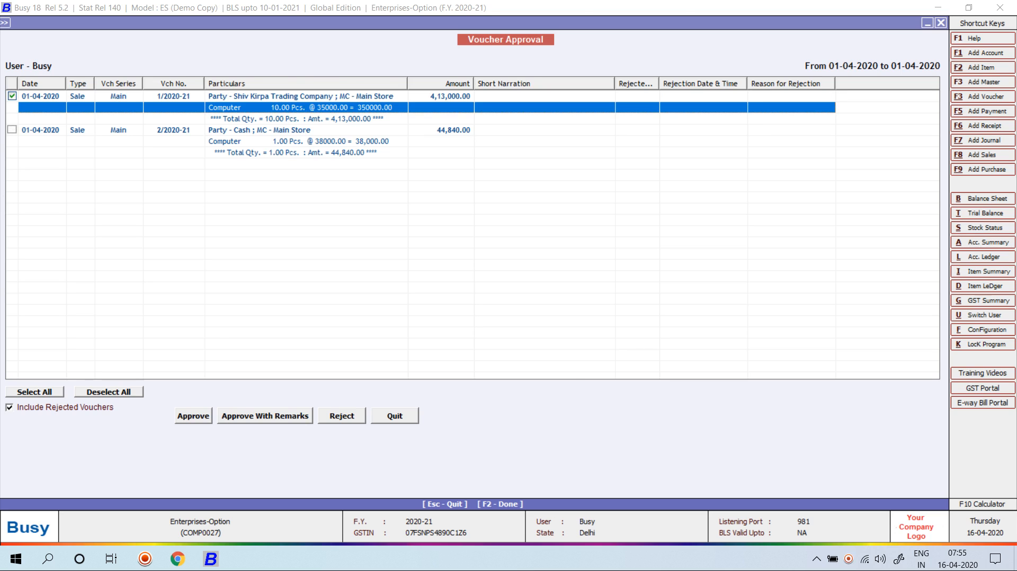
key("Return")
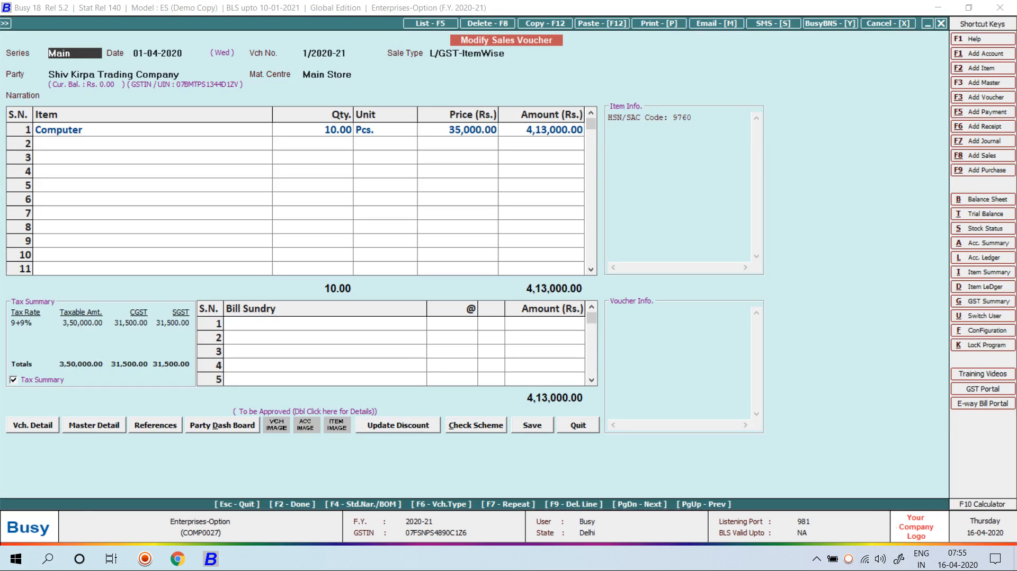
key("Escape")
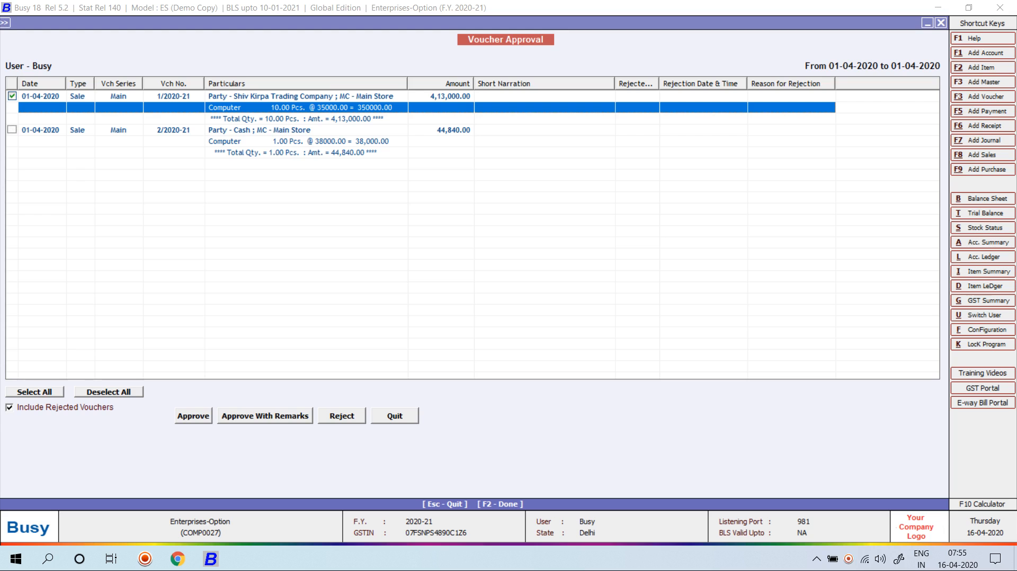
key("F2")
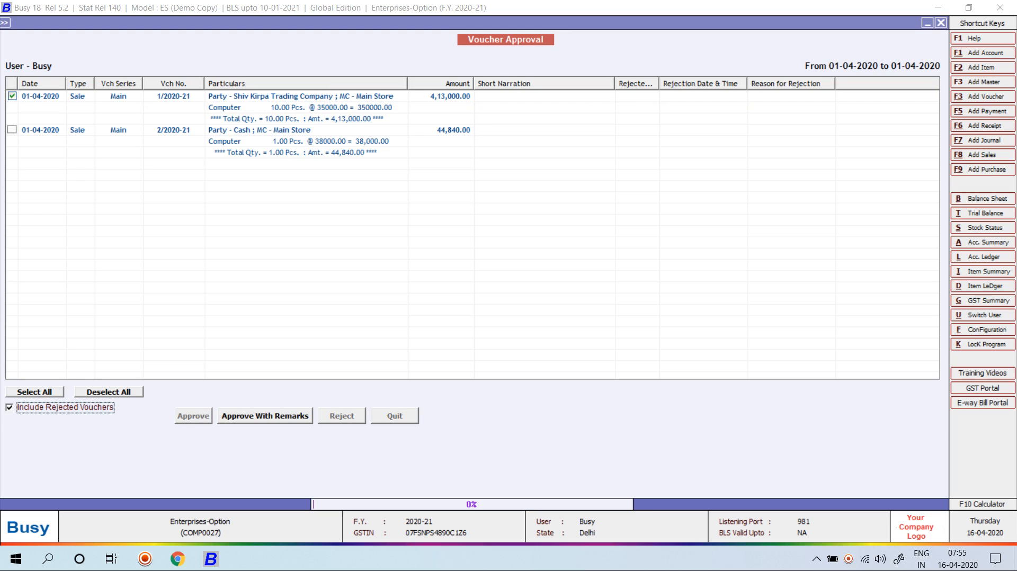
Reject sales voucher 2/2020-21 with the reason 'this bill amt wrong' and save
key("Return")
key("Return")
key("Return")
key("Return")
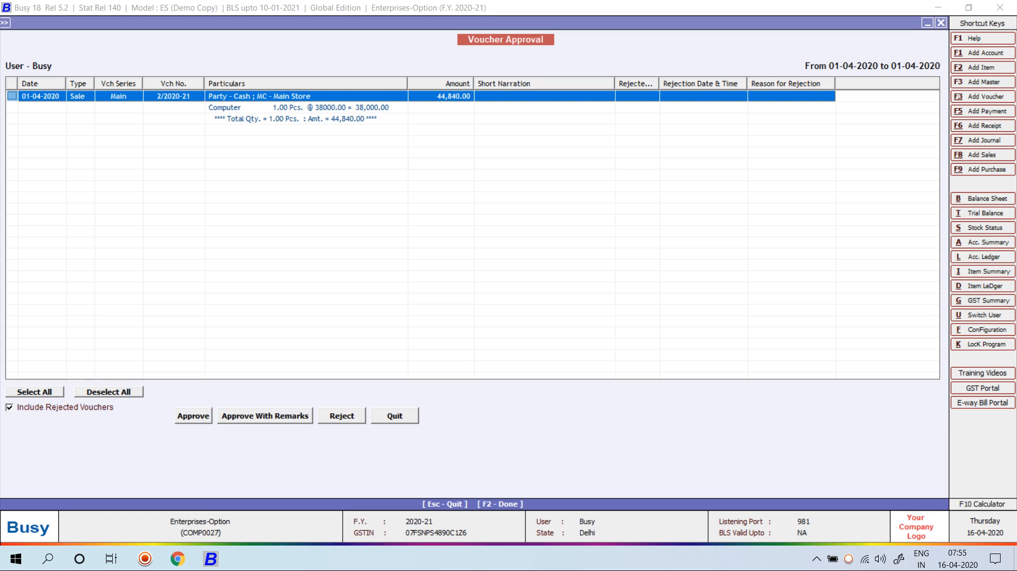
key("space")
left_click(341, 416)
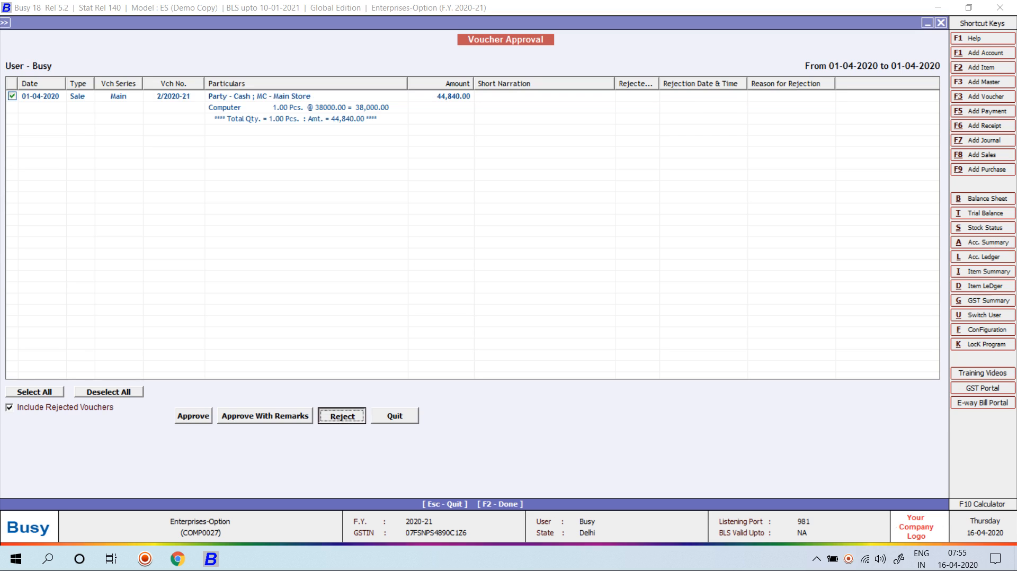
key("Return")
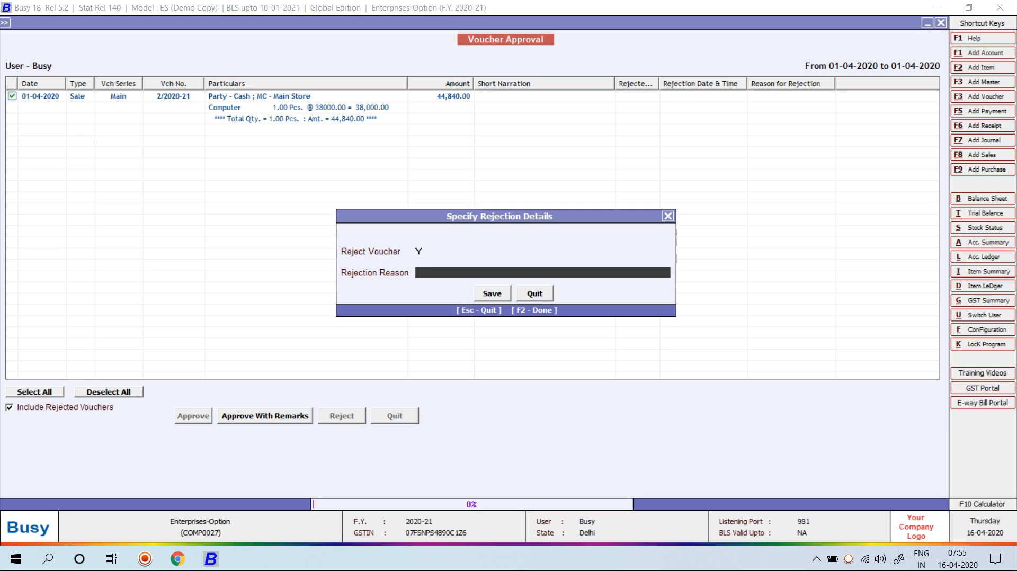
type("this bill amt wrong")
key("Return")
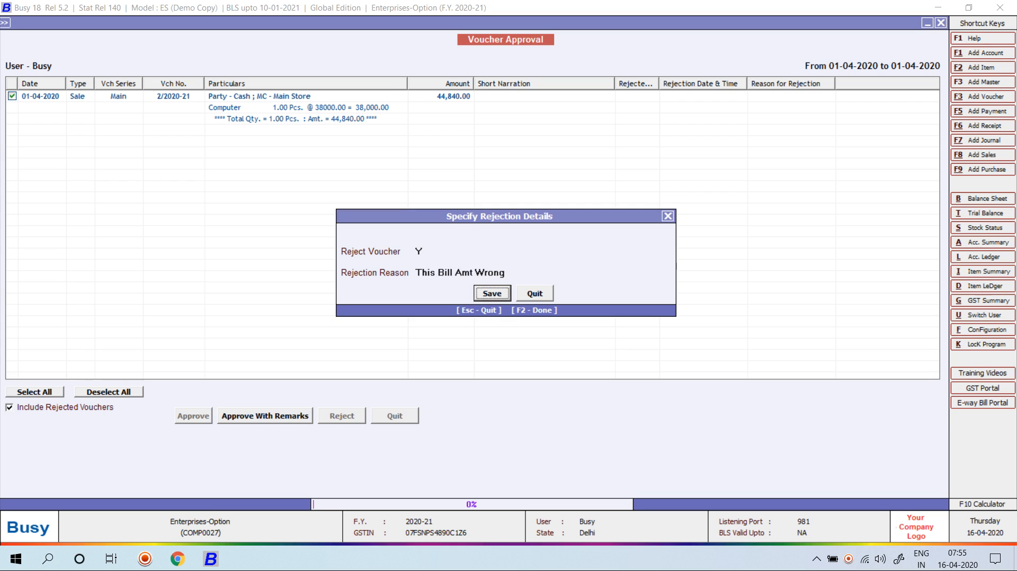
key("Return")
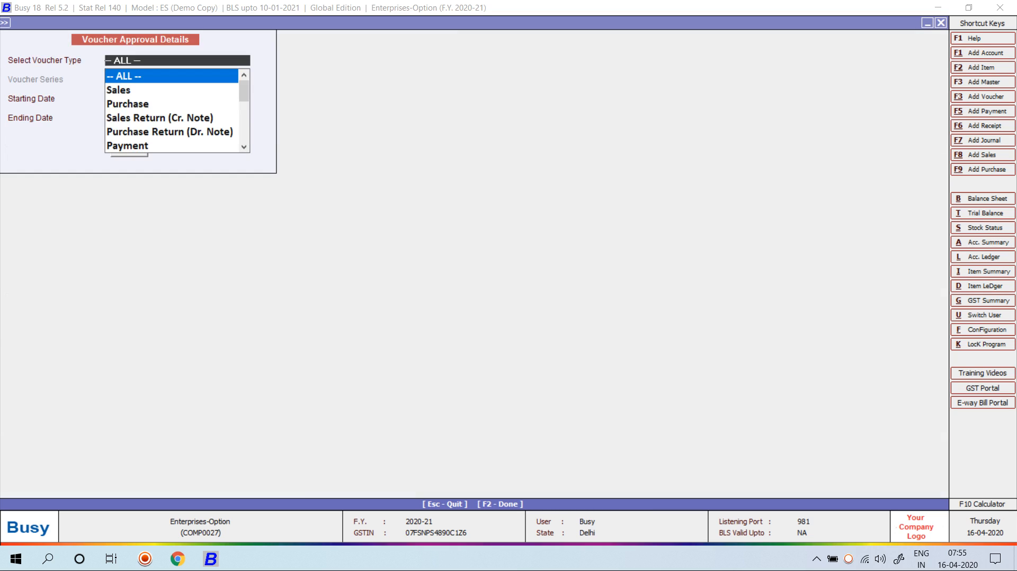
Check all-series Purchase vouchers from 01-04-2020 to 10-04-2020; none await approval
key("Down")
key("Down")
key("Return")
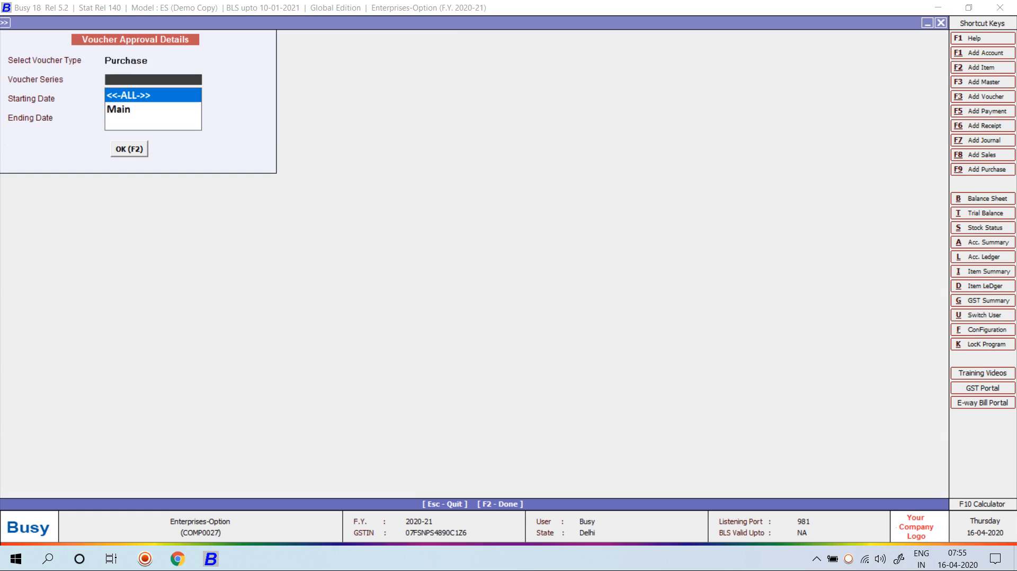
key("Return")
key("Return")
type("10")
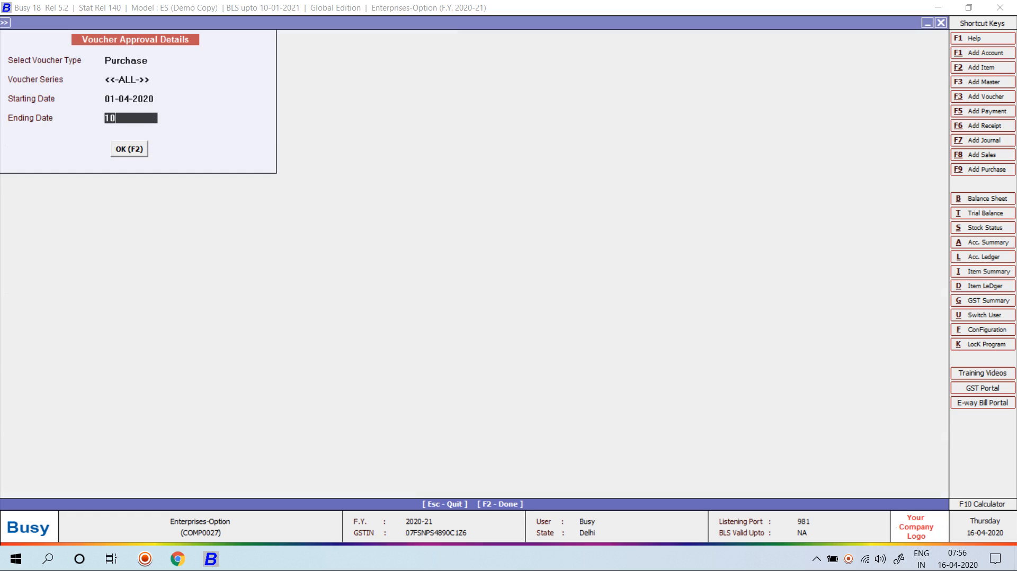
type("-4")
key("F2")
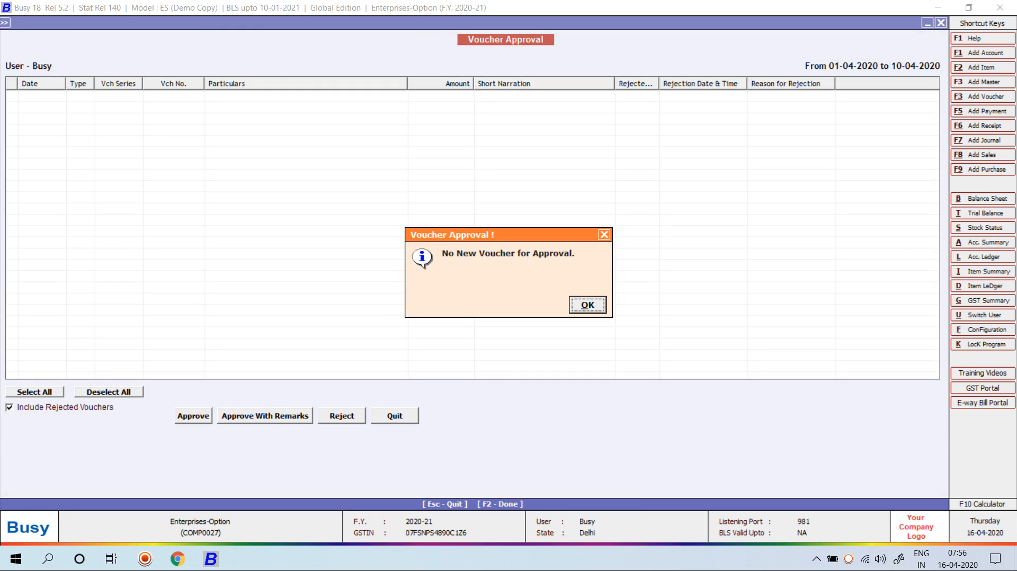
key("Return")
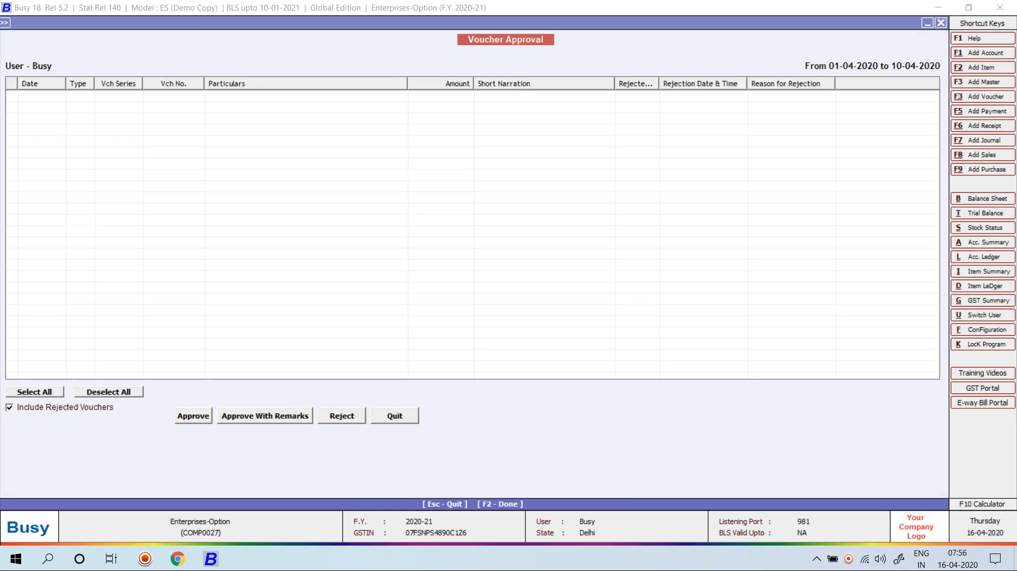
Close the approval screens and go to Configuration > Features / Options
key("Escape")
key("Escape")
key("Escape")
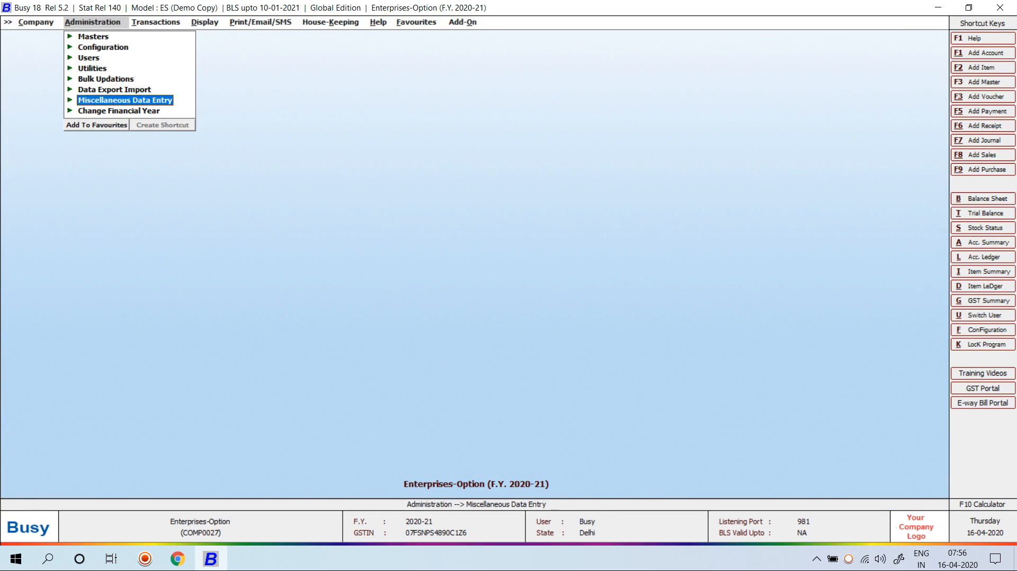
key("Up")
key("Up")
key("Up")
key("Up")
key("Up")
key("Return")
key("Return")
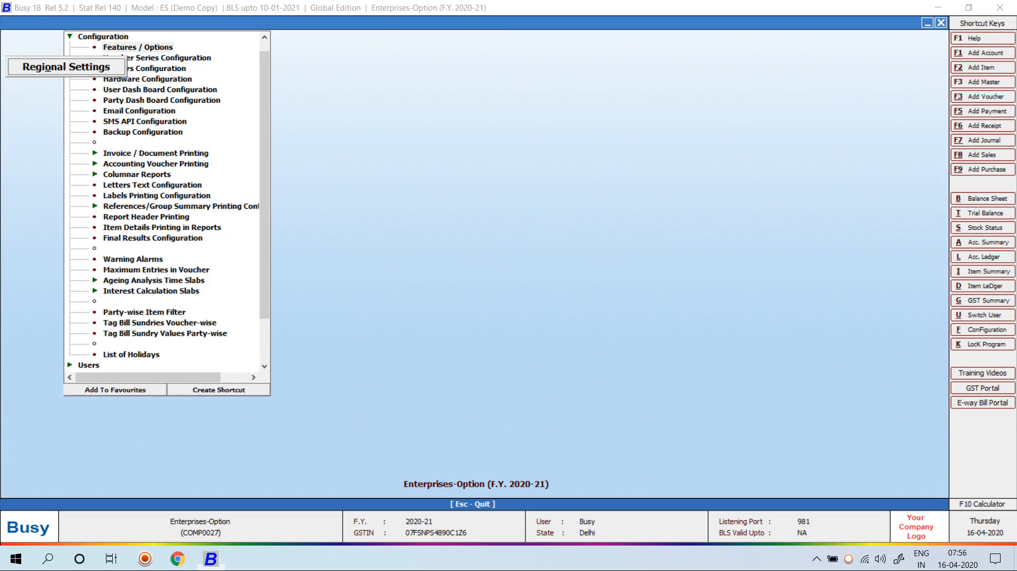
Open the voucher approval configuration under Enterprise Features
key("Down")
key("Down")
key("Down")
key("Down")
key("Down")
key("Down")
key("Down")
key("Down")
key("Down")
key("Down")
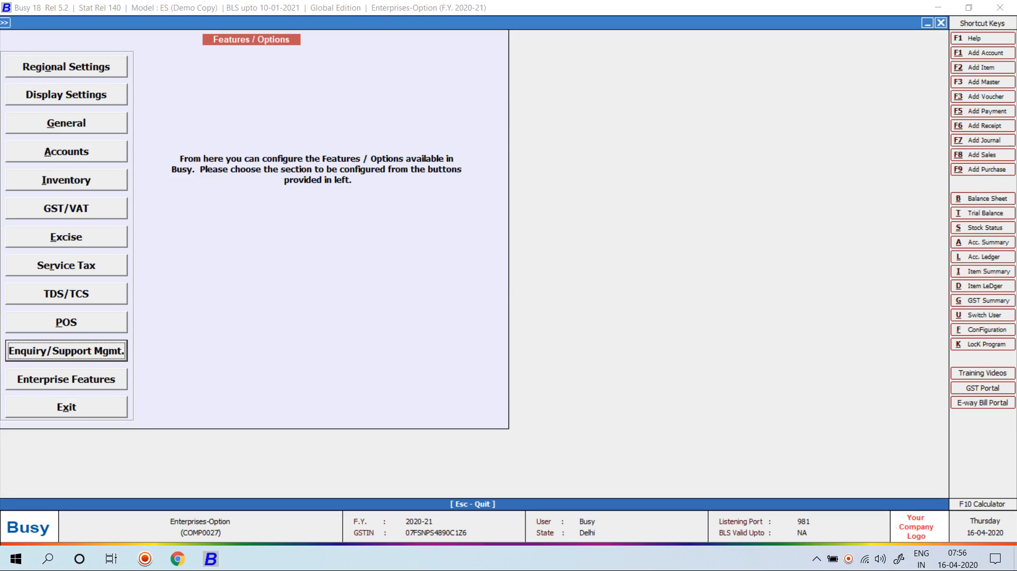
key("Down")
key("Down")
key("Up")
key("Return")
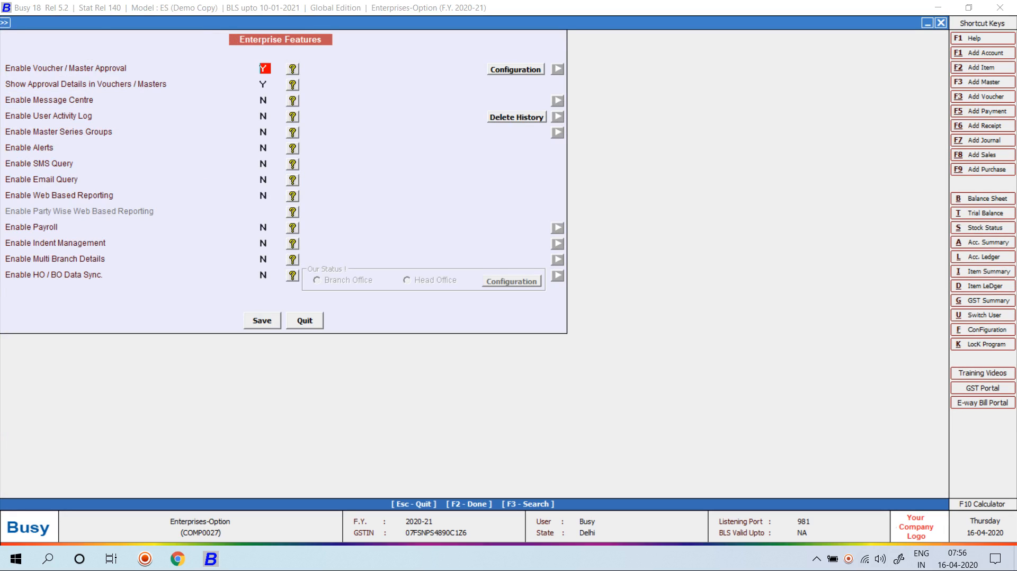
key("Return")
key("Escape")
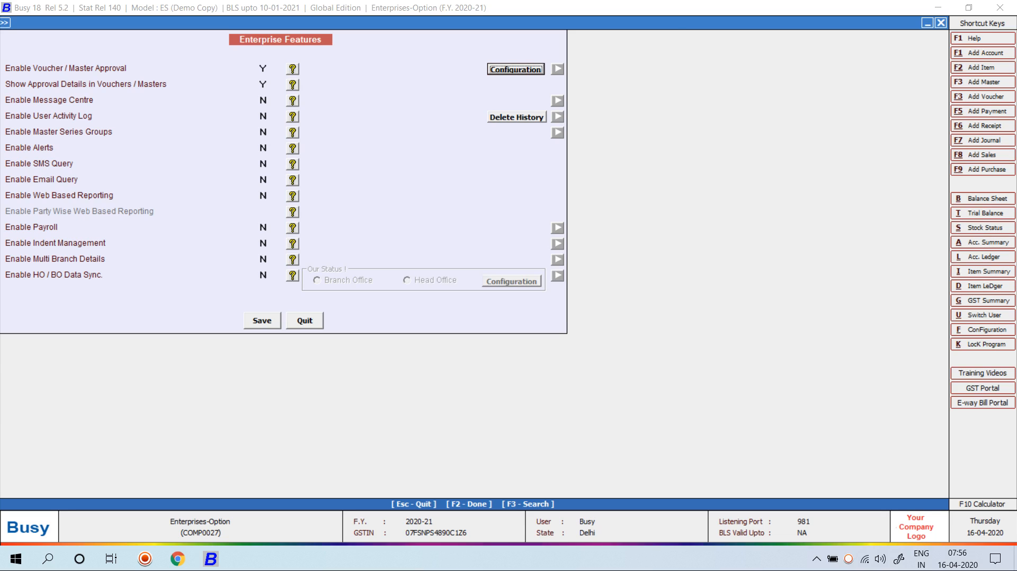
key("Return")
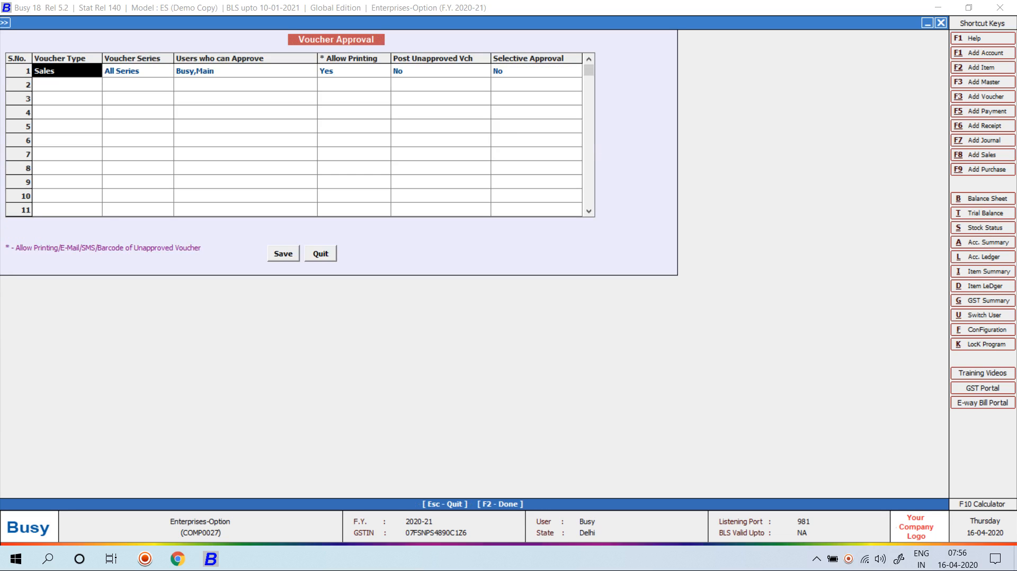
Add a Purchase, All Series rule approved by Busy and Main, printing allowed, posting disallowed, and save
key("Down")
key("Down")
key("Return")
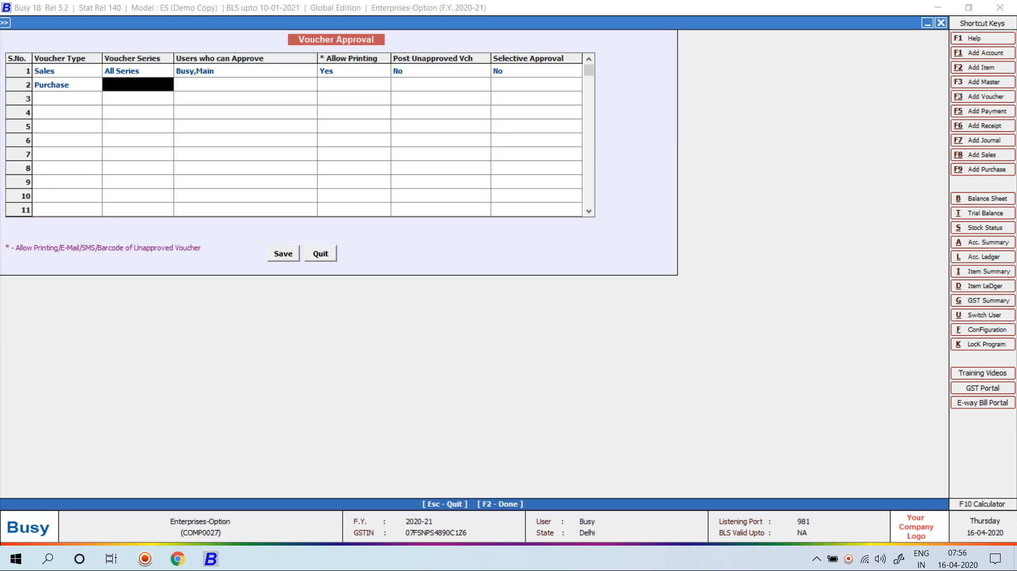
key("Return")
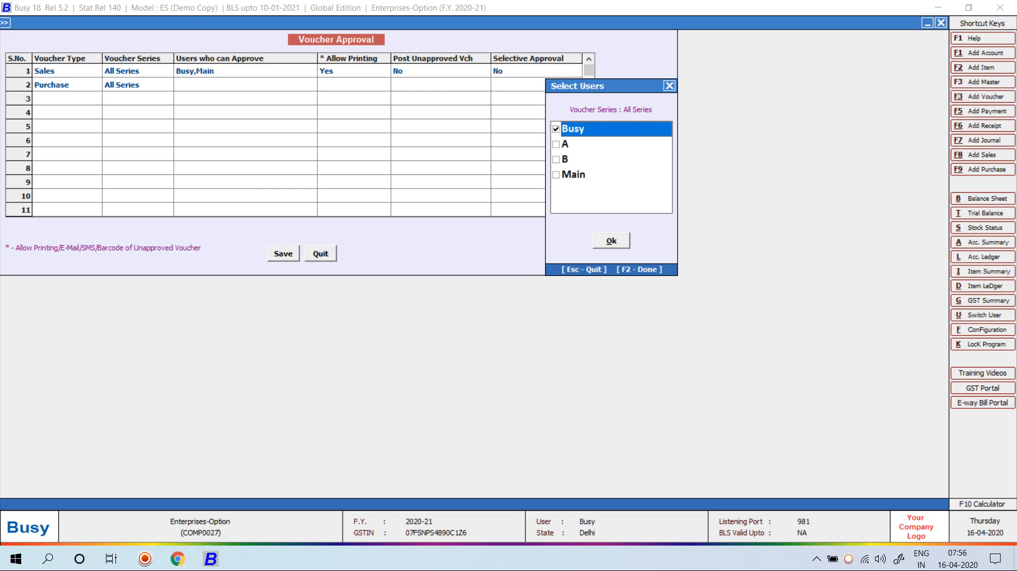
key("Down")
key("Down")
key("Down")
key("space")
key("F2")
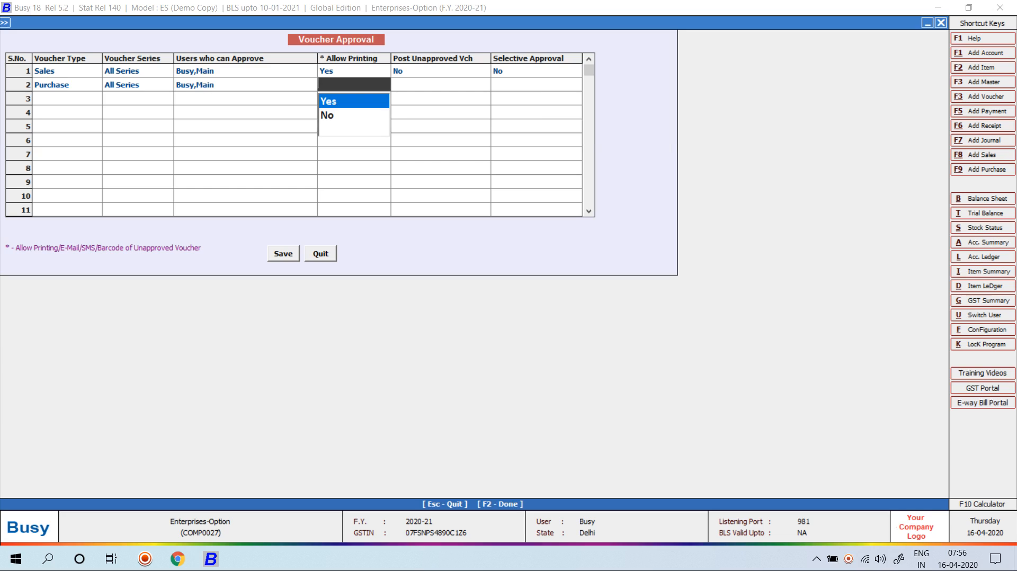
key("Return")
key("Return")
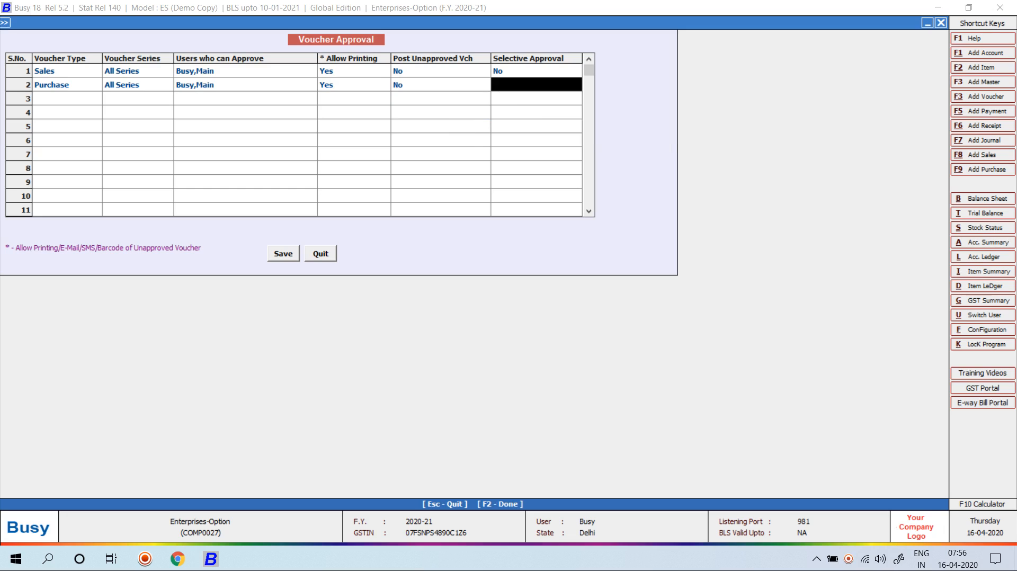
key("Return")
key("F2")
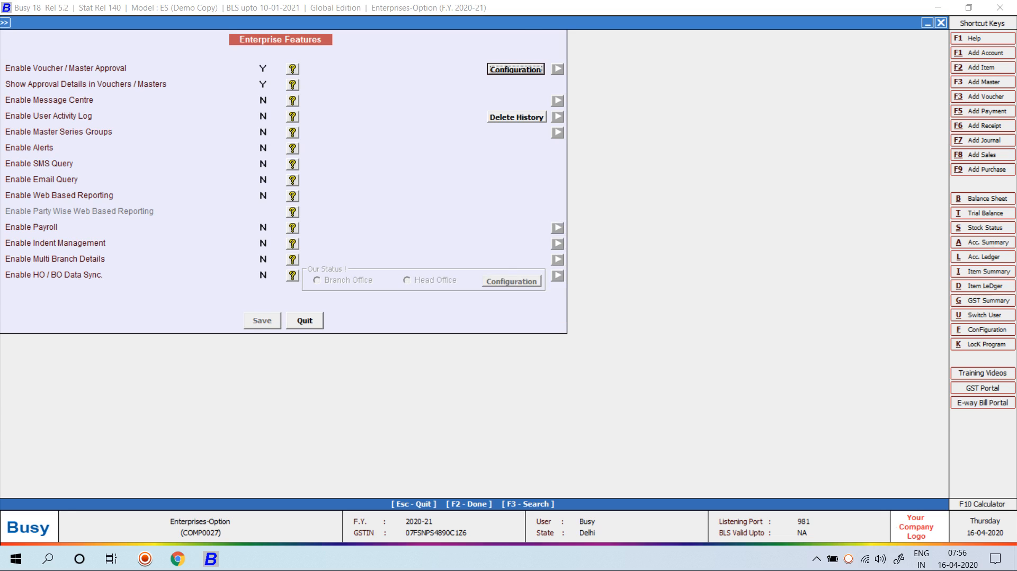
key("Escape")
key("Escape")
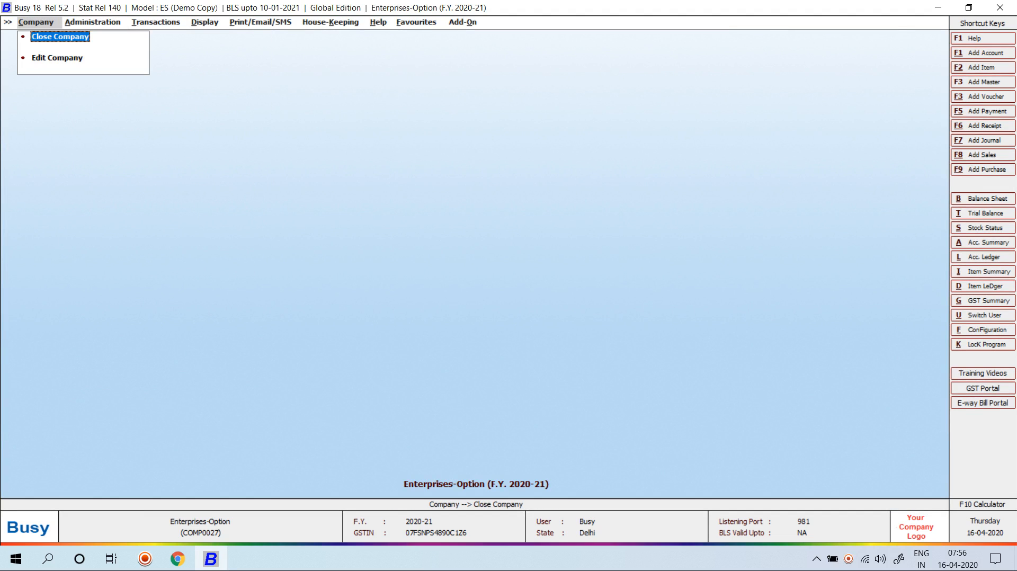
Close the company and reopen Enterprises-Option as user B
key("Return")
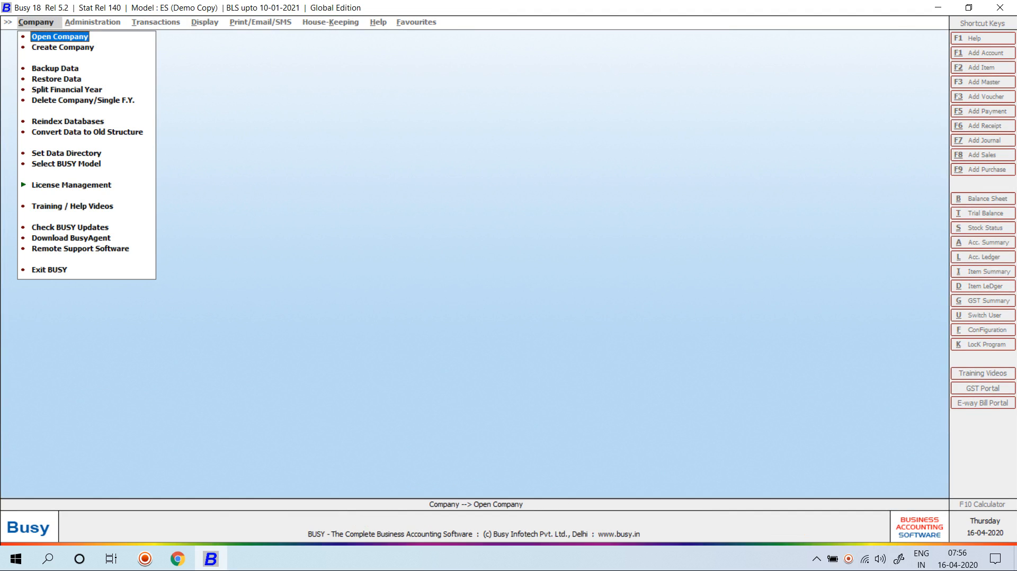
key("Return")
type("ent")
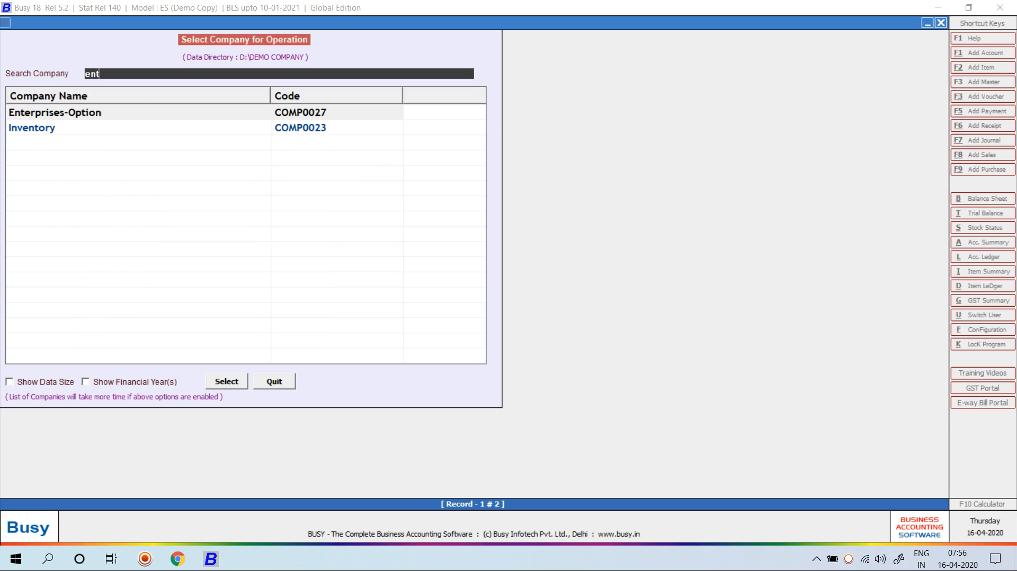
key("Return")
type("b")
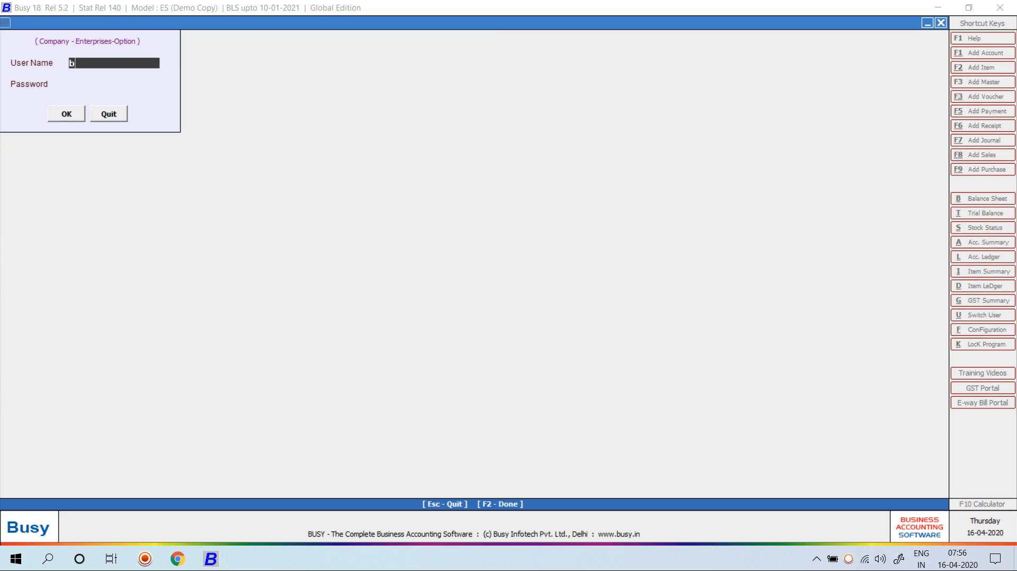
key("Return")
key("Return")
key("Return")
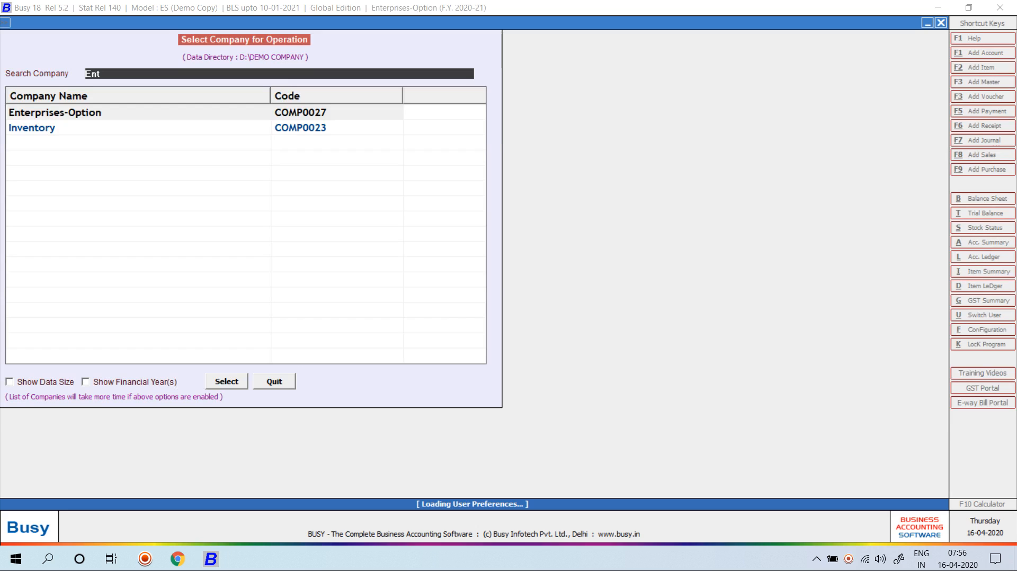
Open purchase voucher 101 in modify mode, accept the GSTIN warning and re-save it
key("Right")
key("Right")
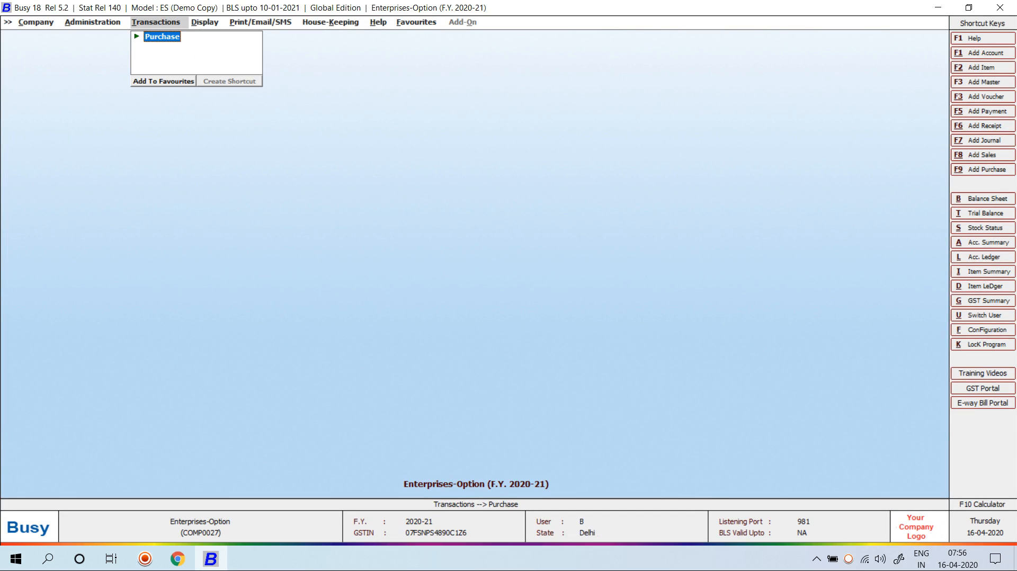
key("Return")
key("Down")
key("Return")
key("Return")
key("Return")
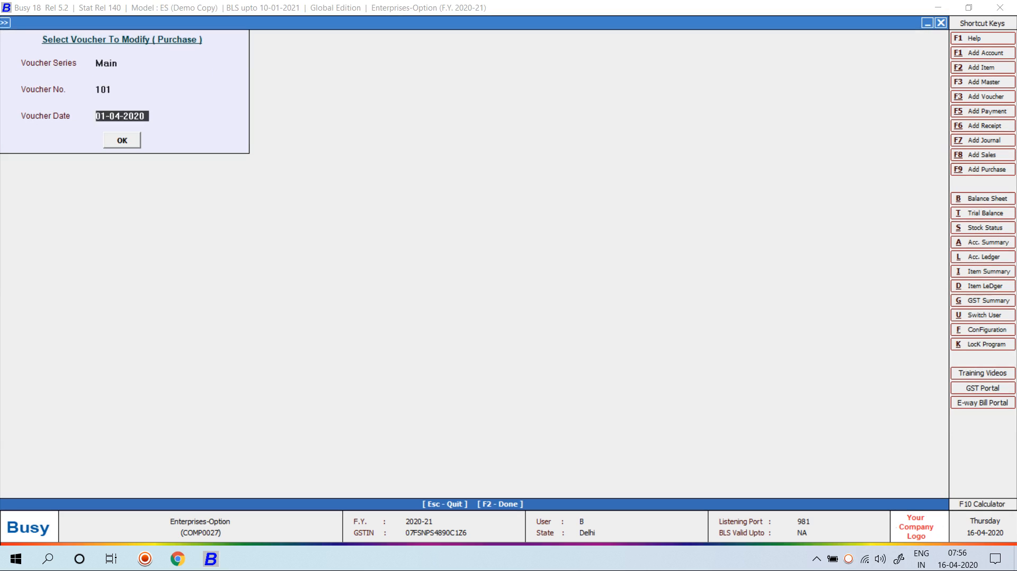
key("Return")
key("Return")
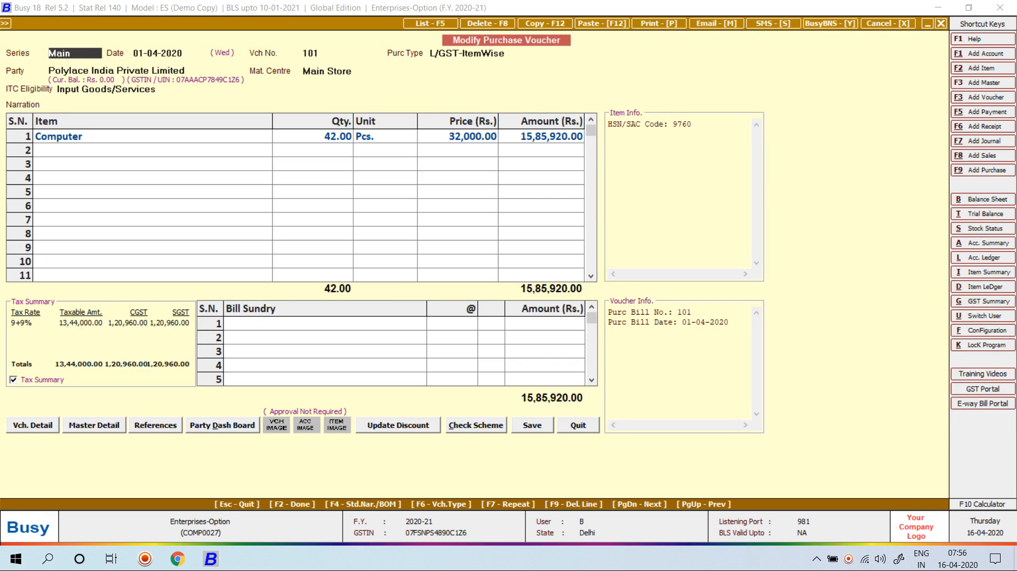
key("Left")
key("Return")
key("Return")
key("Return")
key("Return")
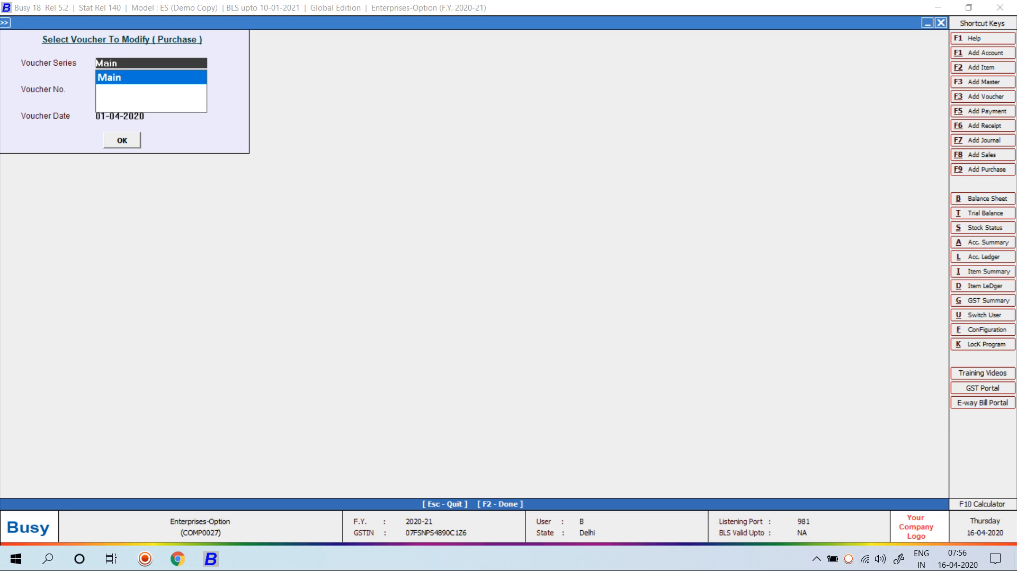
key("alt+l")
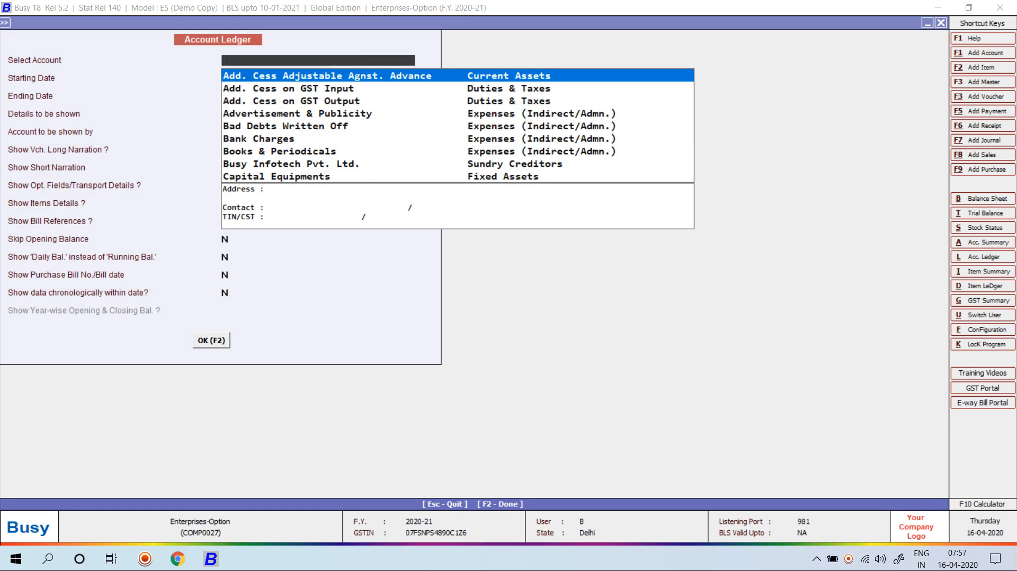
View the Polylace India Private Limited ledger for 01-04-2020, showing no entries, then close it
type("po")
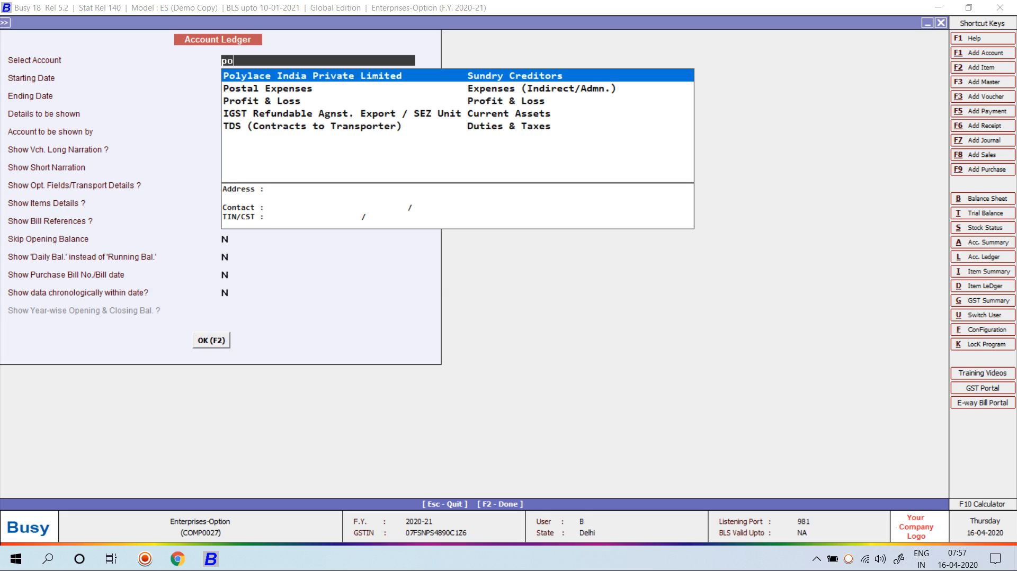
key("Return")
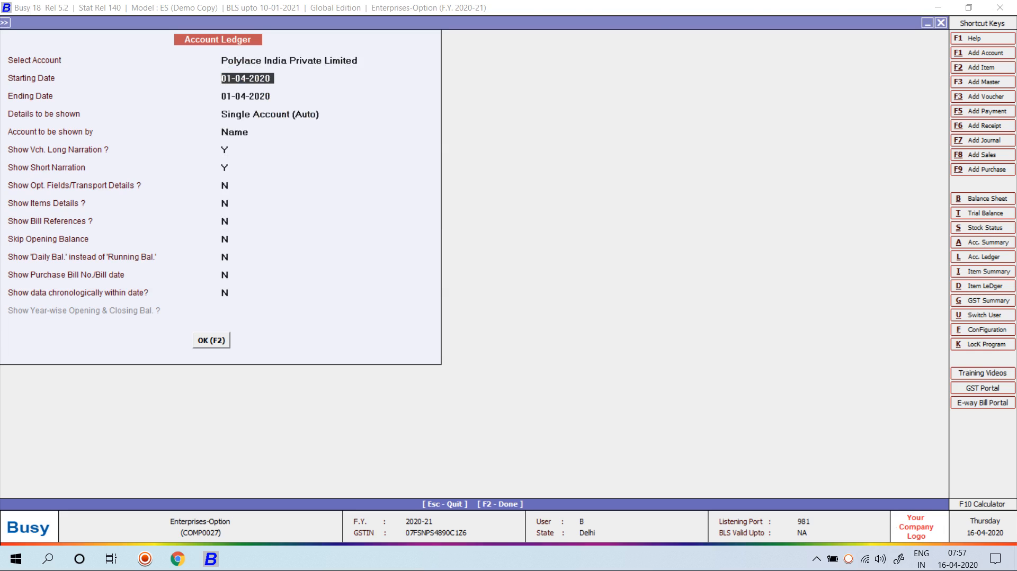
key("F2")
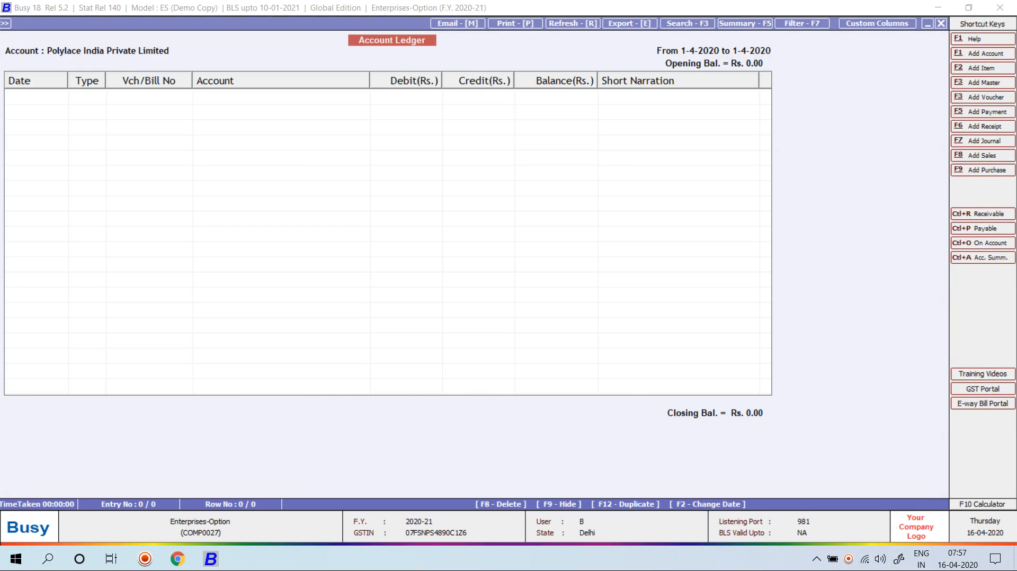
key("Escape")
key("Escape")
key("Left")
key("Left")
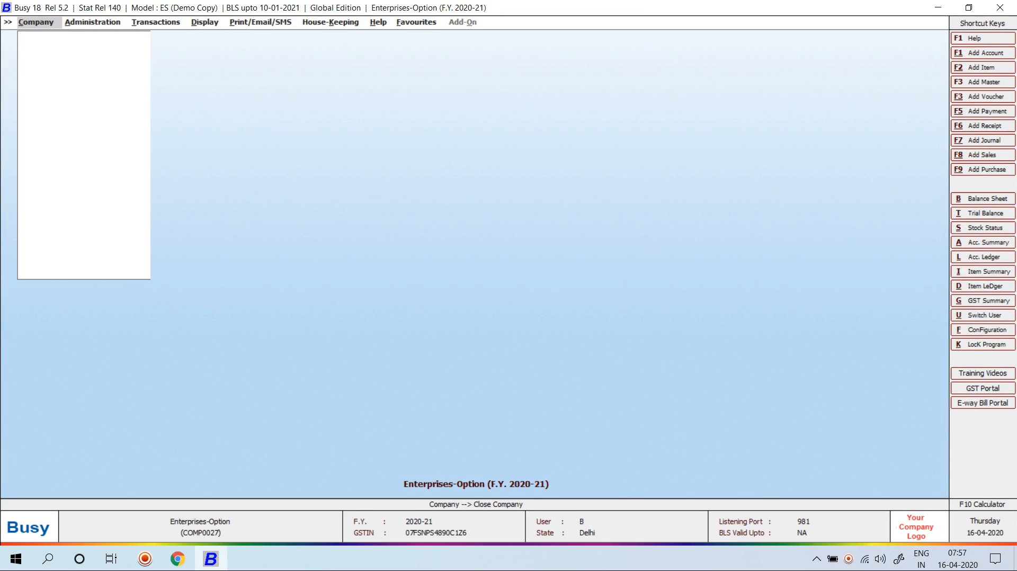
Close the company and reopen Enterprises-Option as user Busy with the password
key("Return")
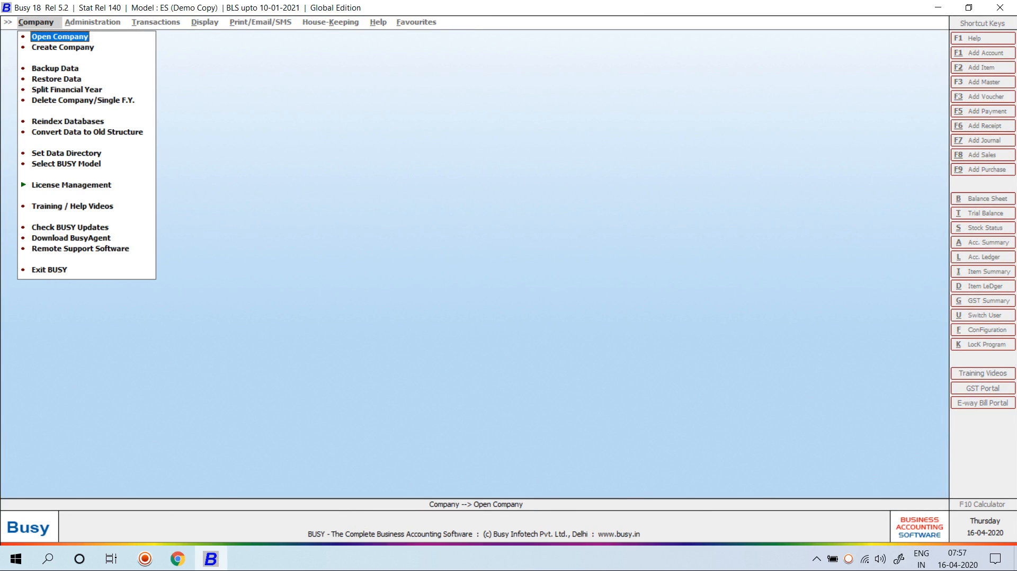
key("Return")
type("ent")
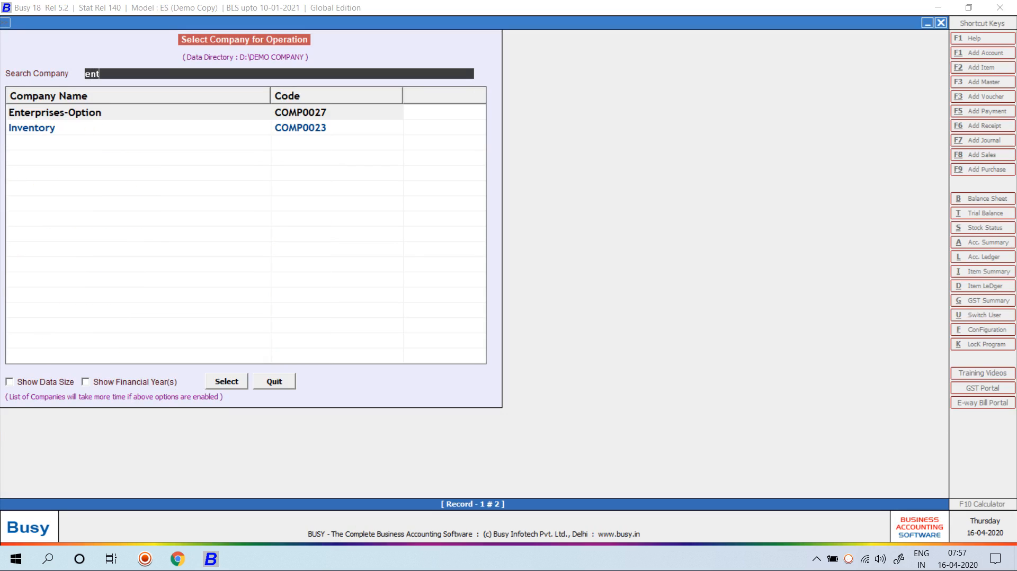
key("Return")
type("B")
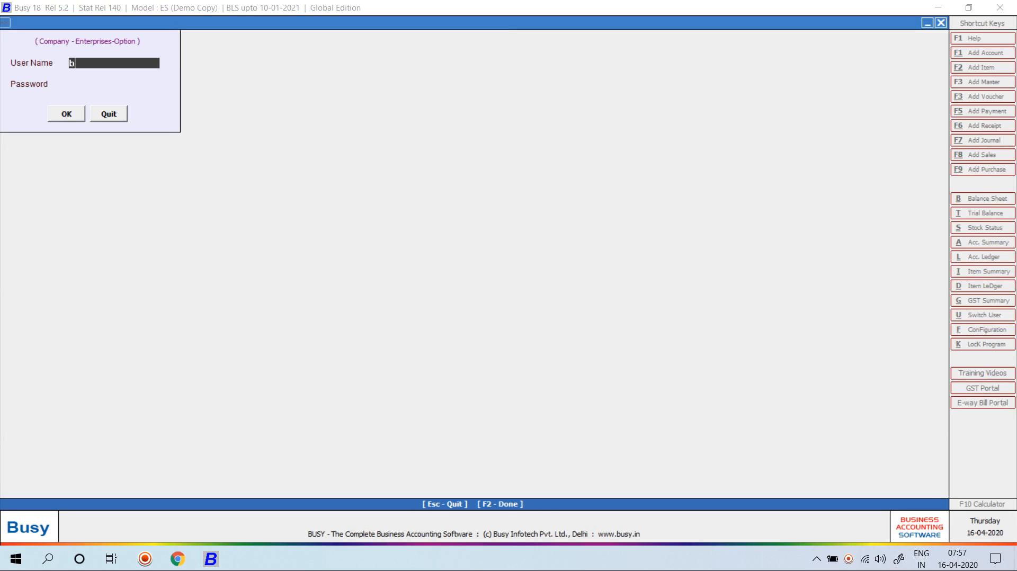
type("usy")
key("Return")
type("****")
key("Return")
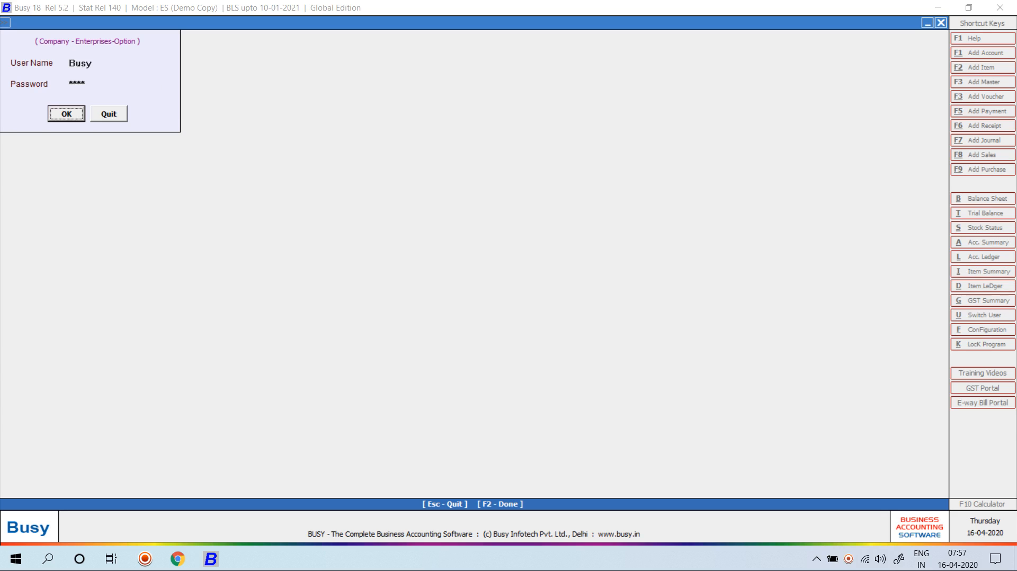
key("Return")
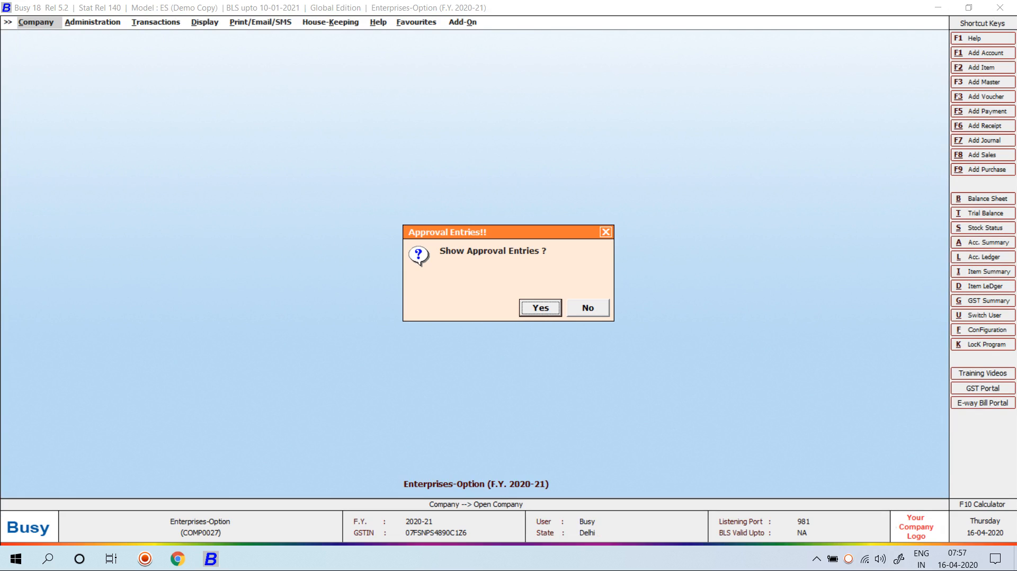
Show pending approval entries and approve purchase voucher 101 for Rs. 15,85,920.00
key("Return")
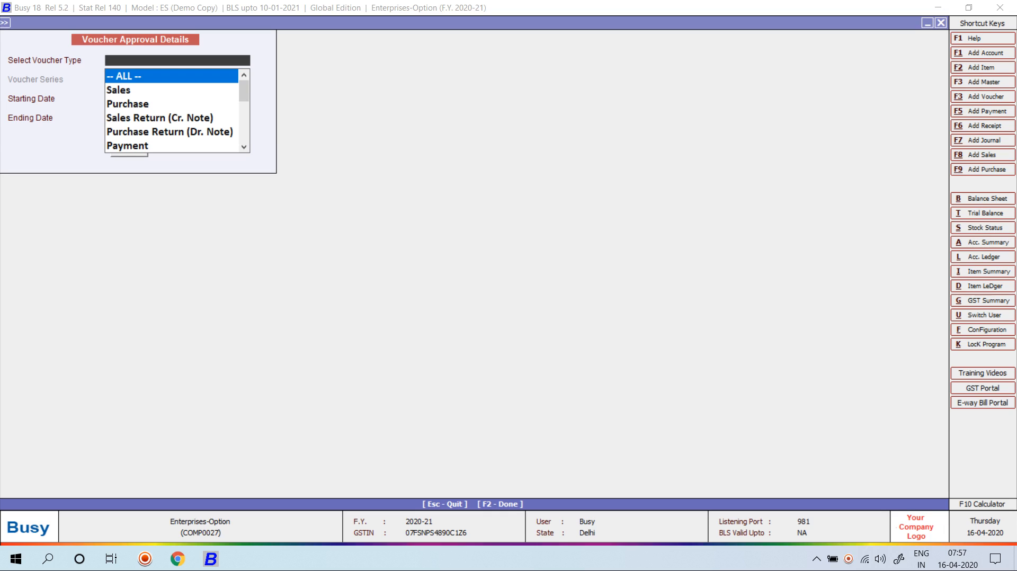
key("Down")
key("Down")
key("Return")
key("Return")
key("Return")
key("Return")
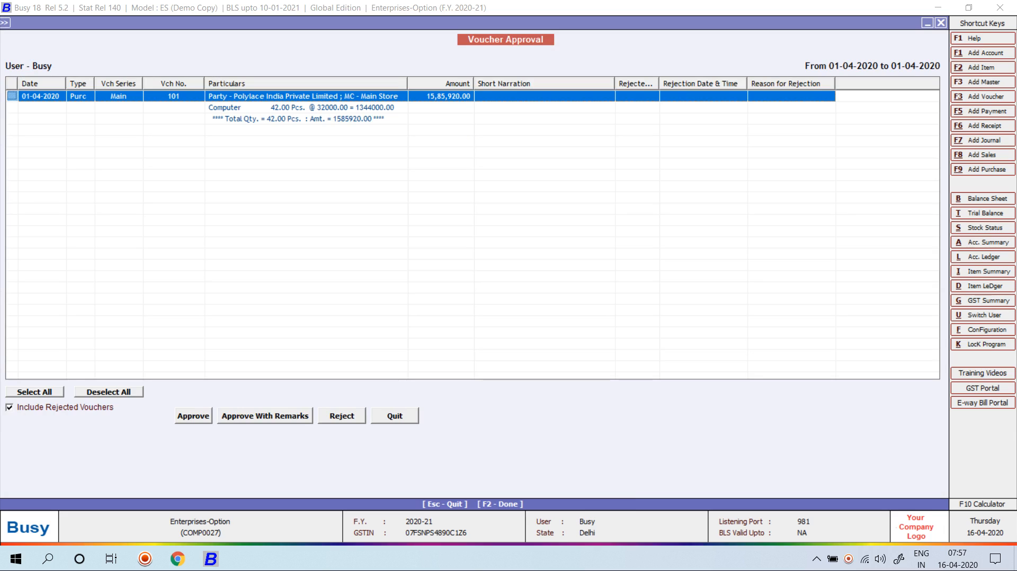
key("space")
key("F2")
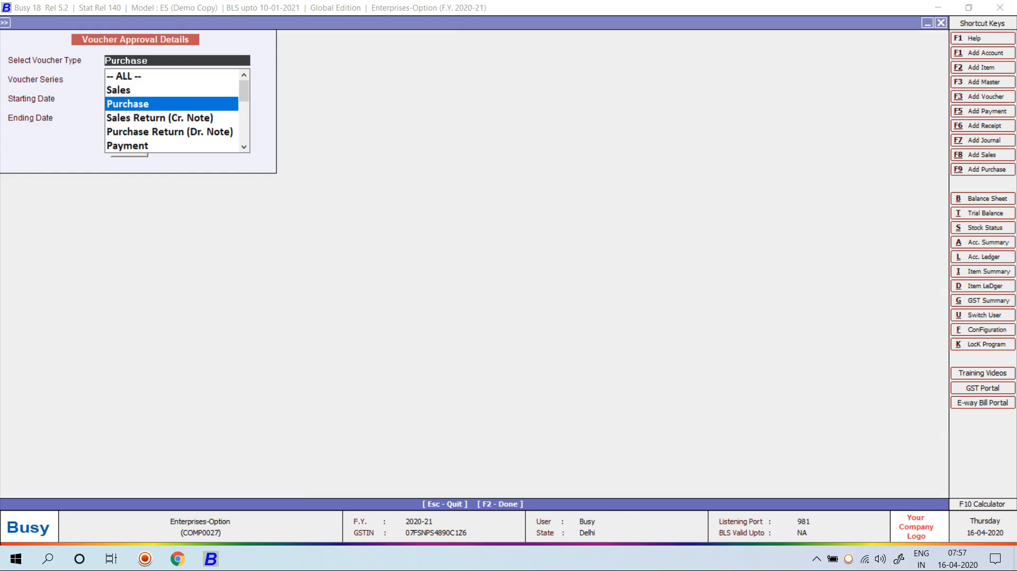
key("Escape")
key("Escape")
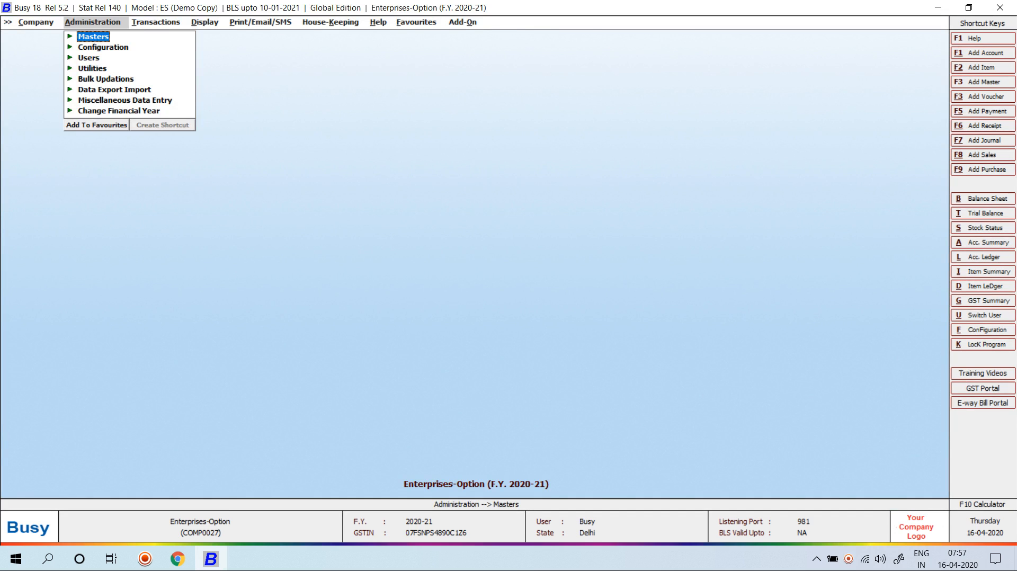
Review sales vouchers in modify mode: 2/2020-21 shows rejected, 1/2020-21 approved
key("Right")
key("Down")
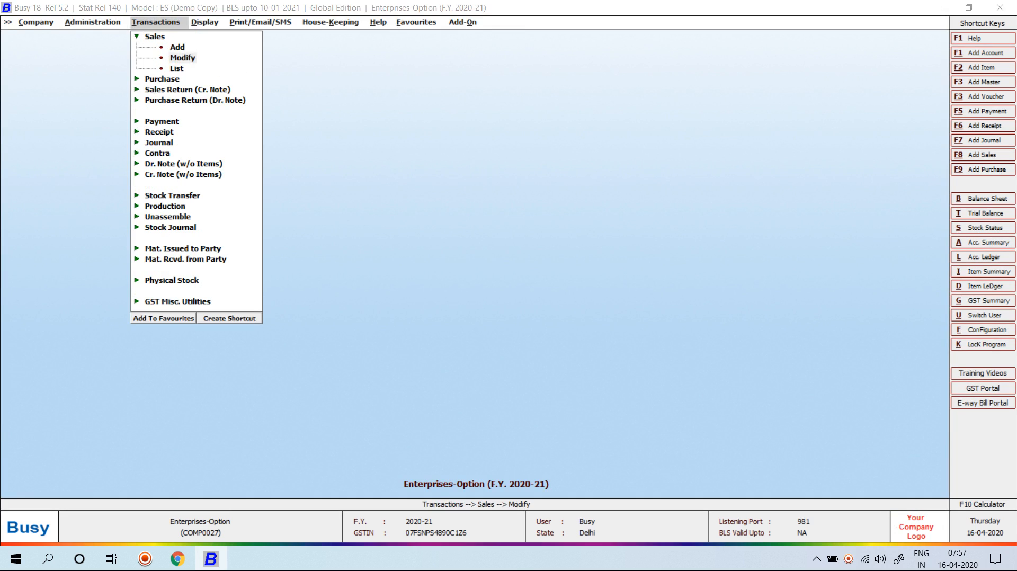
key("Return")
key("Return")
key("Return")
key("Return")
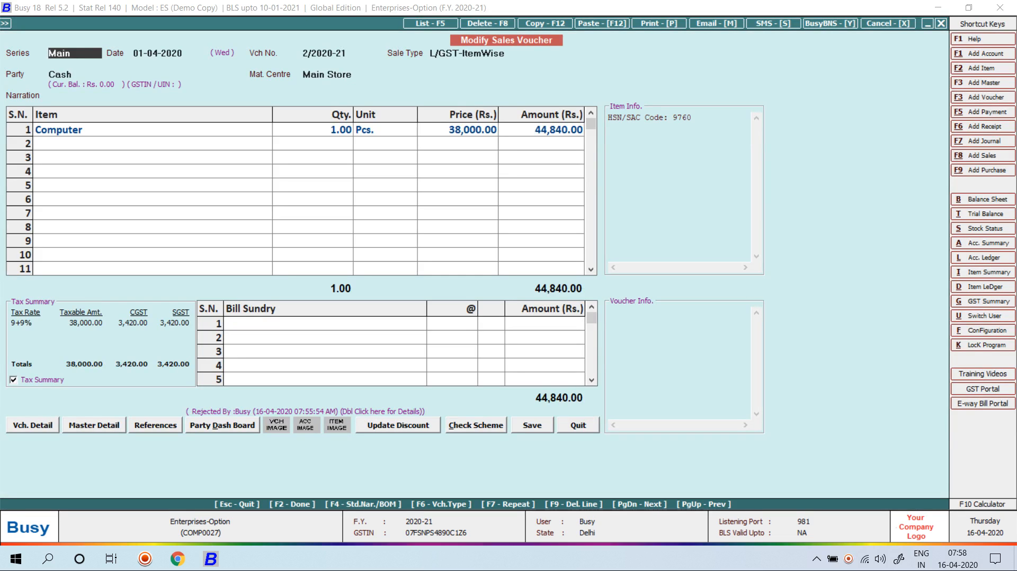
key("Page_Up")
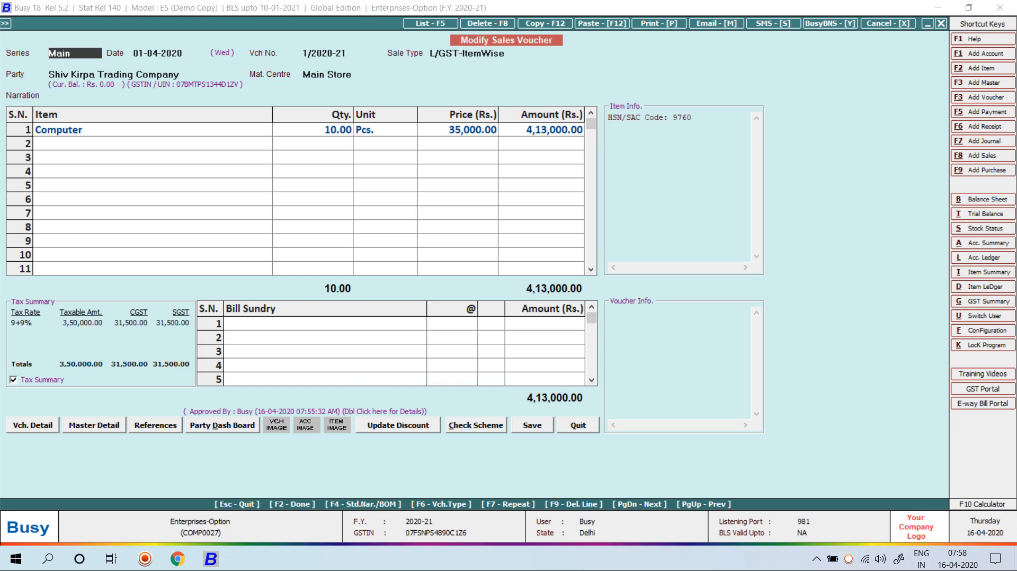
key("Escape")
key("Escape")
key("Escape")
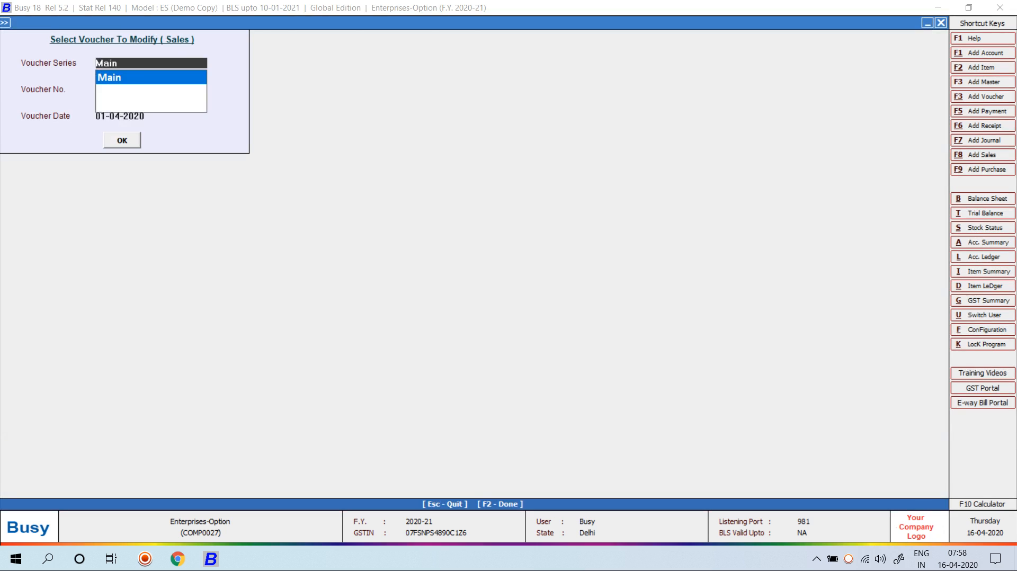
key("Right")
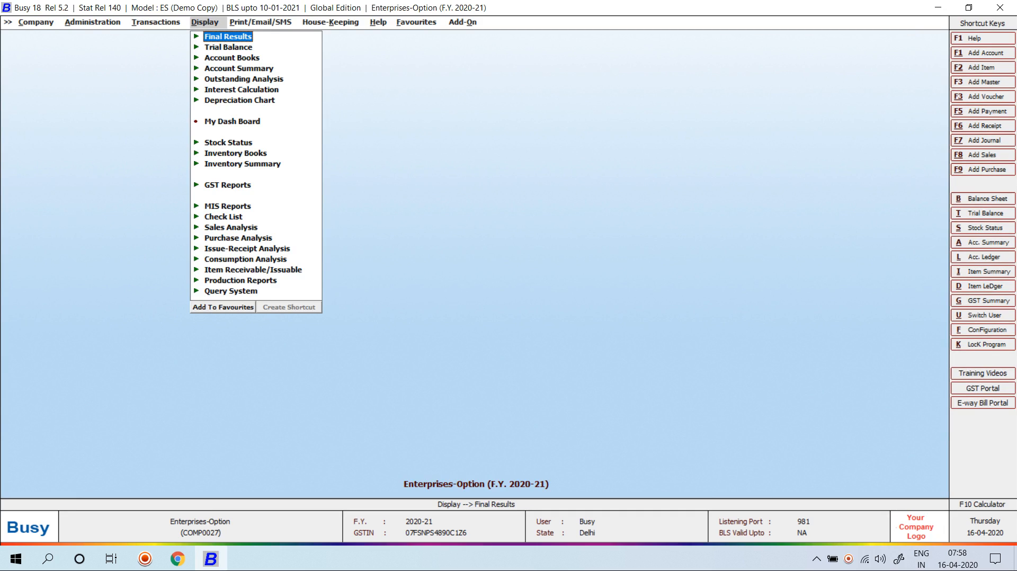
Run the Voucher/Master Approval Report's To Be Approved list for all users and types; it is empty
key("Down")
key("Down")
key("Down")
key("Down")
key("Down")
key("Down")
key("Down")
key("Down")
key("Down")
key("Down")
key("Down")
key("Down")
key("Down")
key("Down")
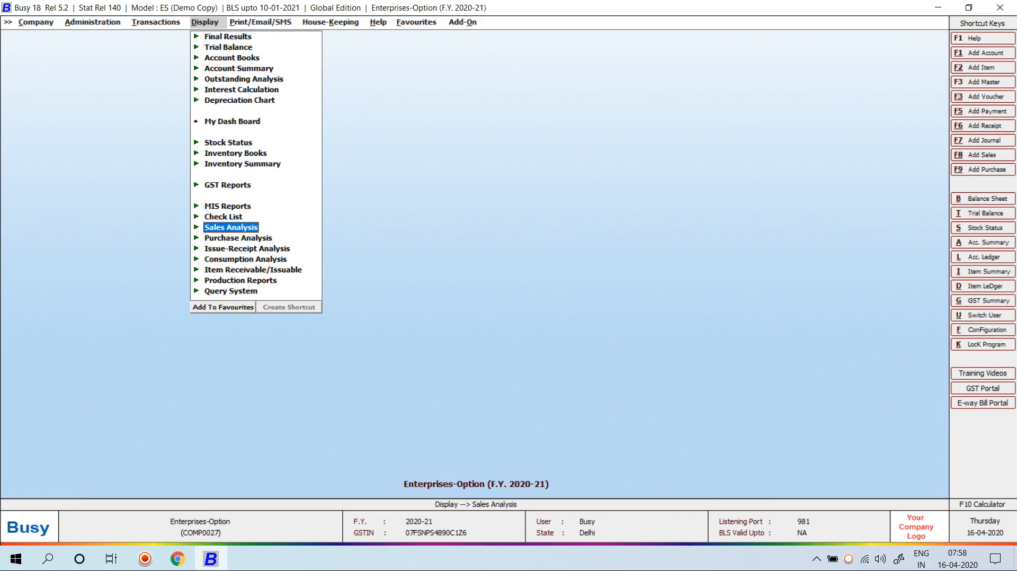
key("Up")
key("Return")
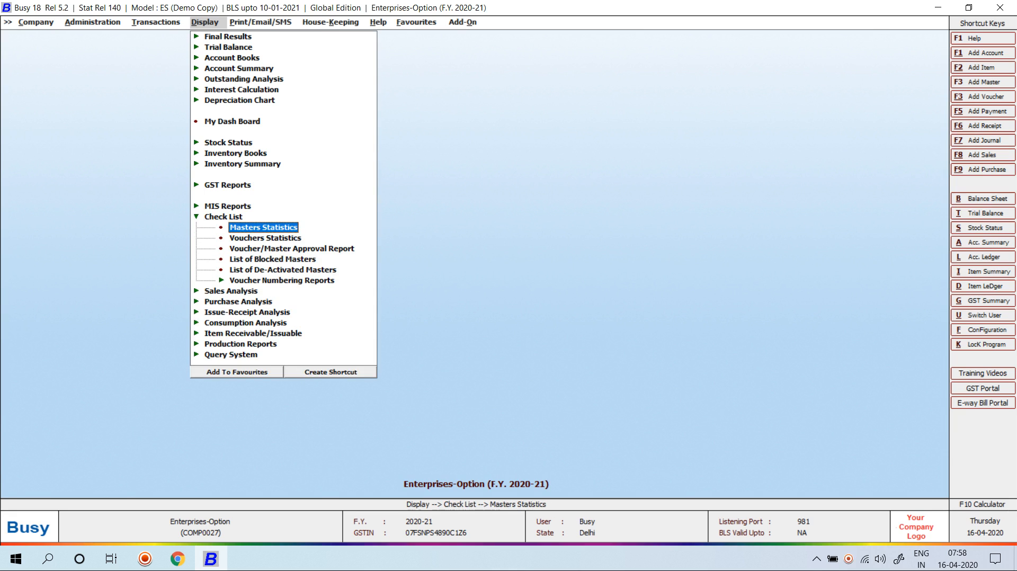
key("Down")
key("Down")
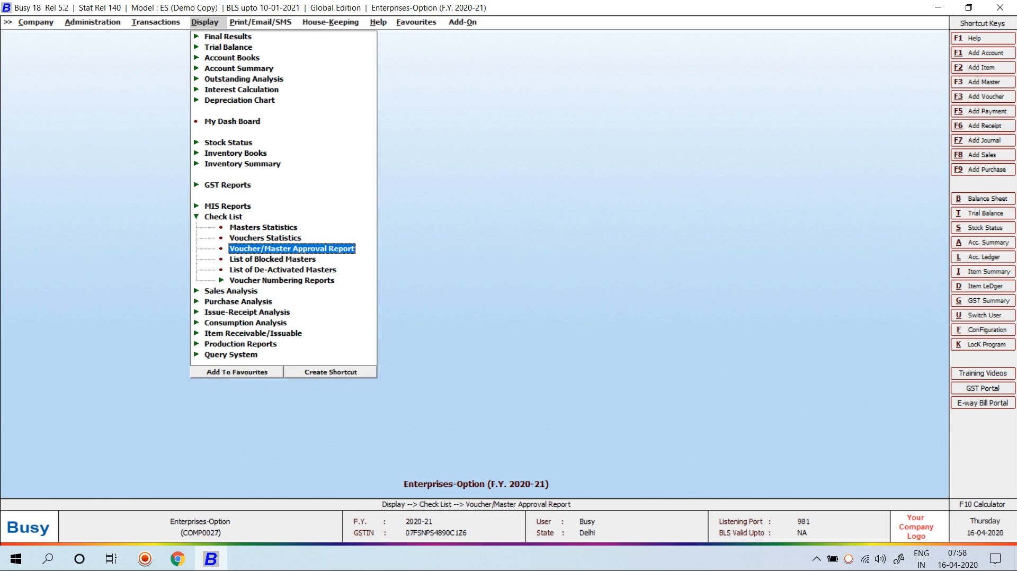
key("Return")
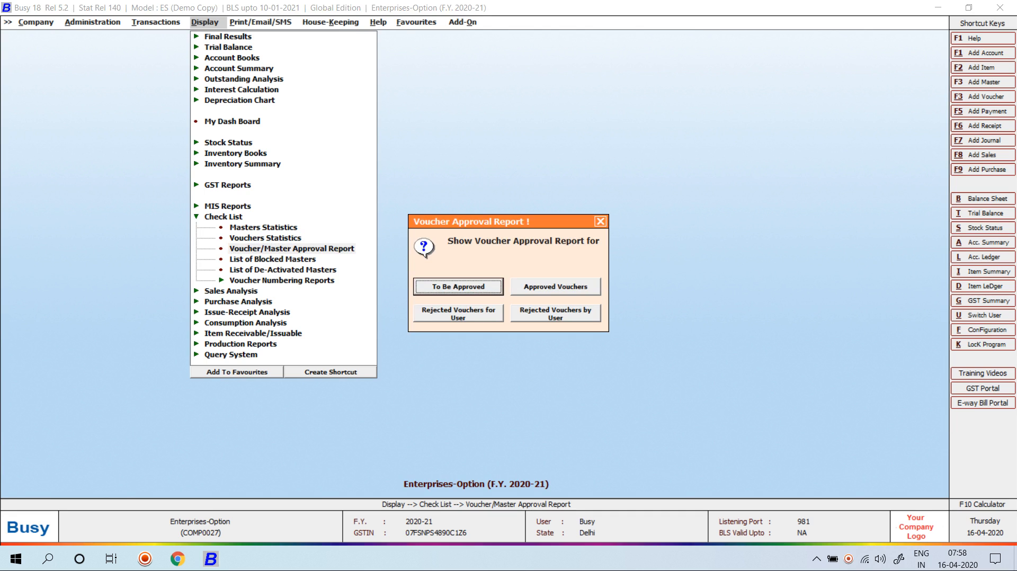
key("Escape")
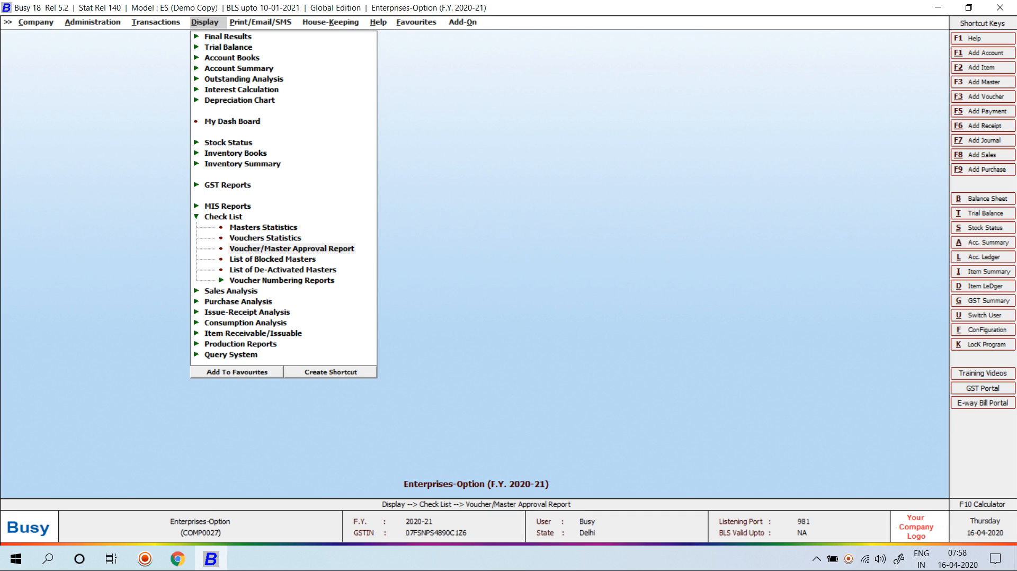
key("Return")
key("Return")
key("Return")
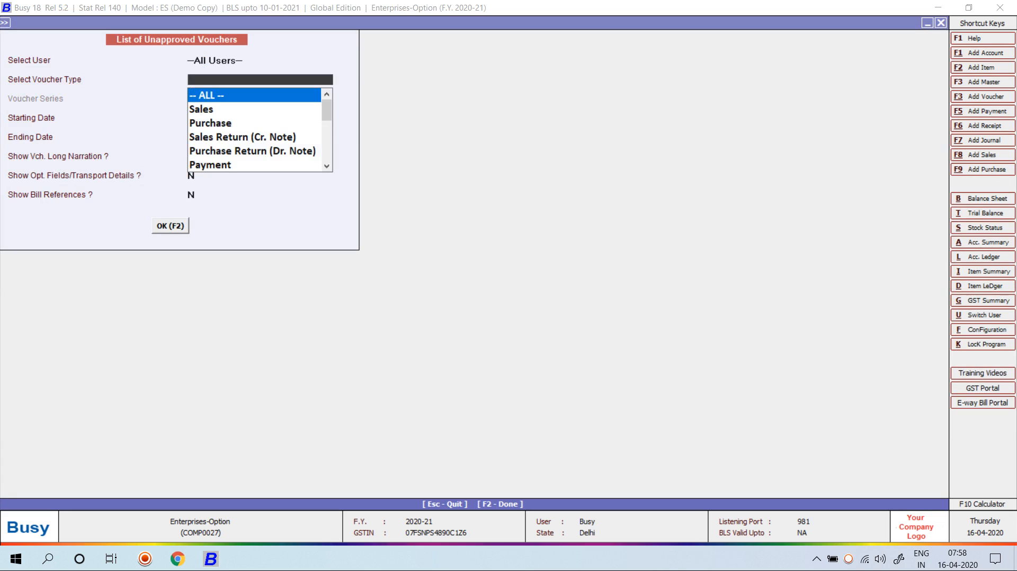
key("Return")
key("Return")
key("Return")
key("Return")
key("Return")
key("Return")
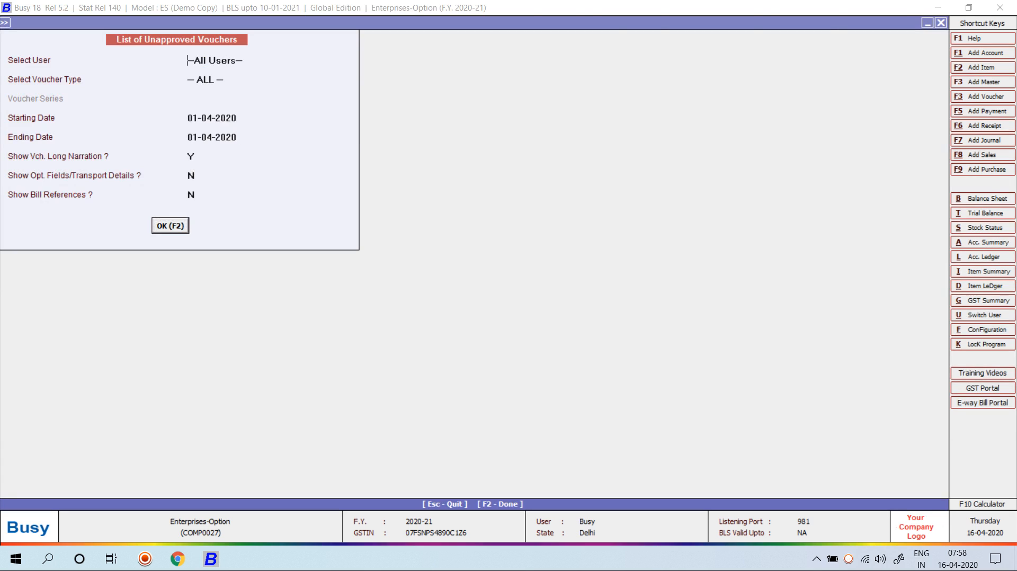
key("F2")
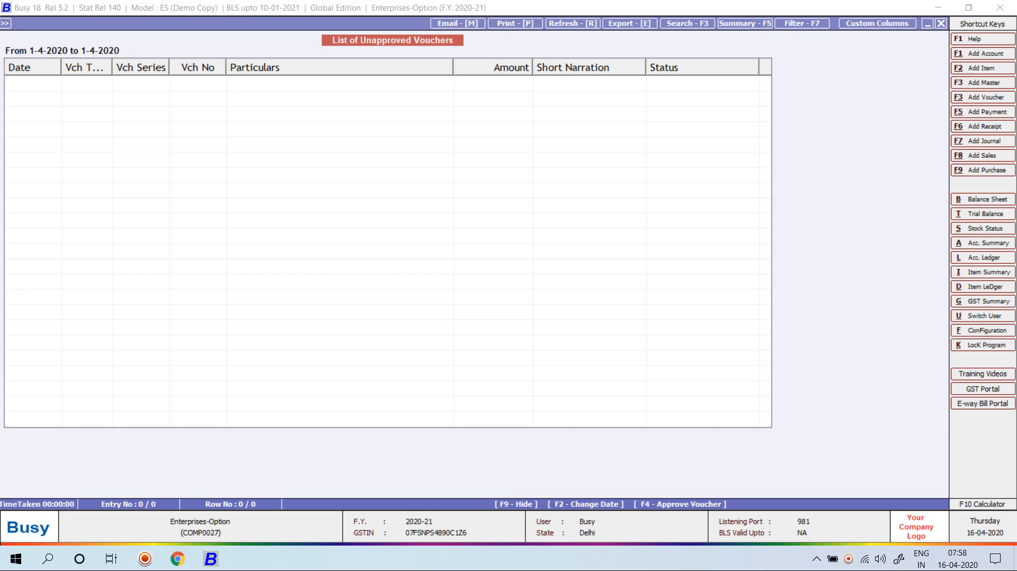
key("Escape")
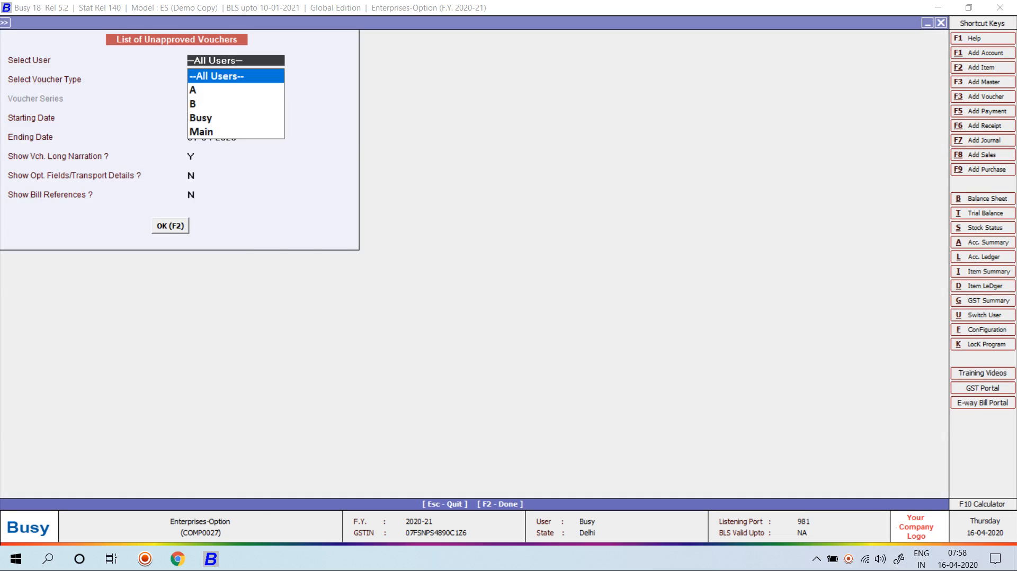
key("Escape")
key("Escape")
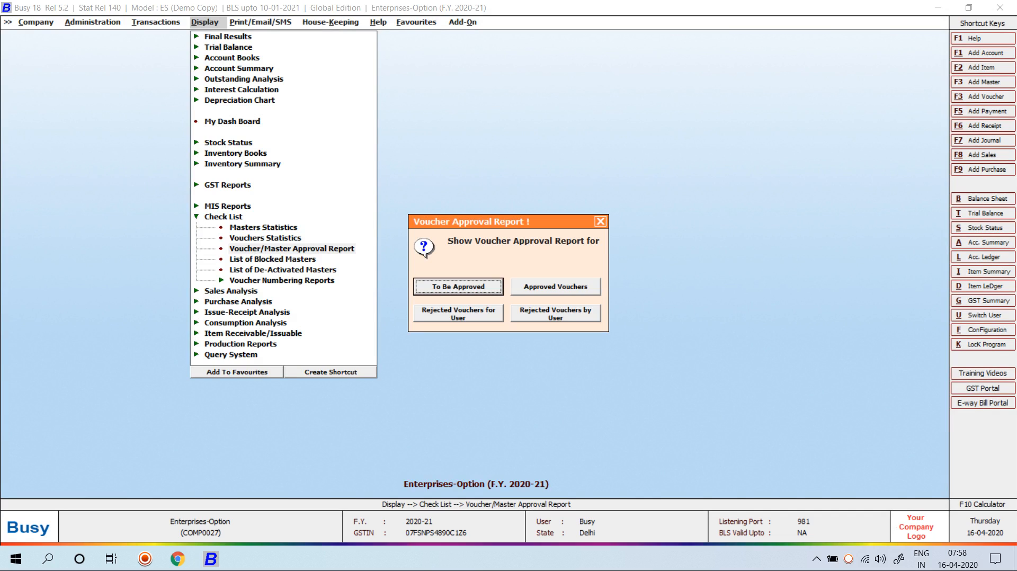
View Approved Vouchers for all users and types, showing purchase 101 and sale 1/2020-21
key("Right")
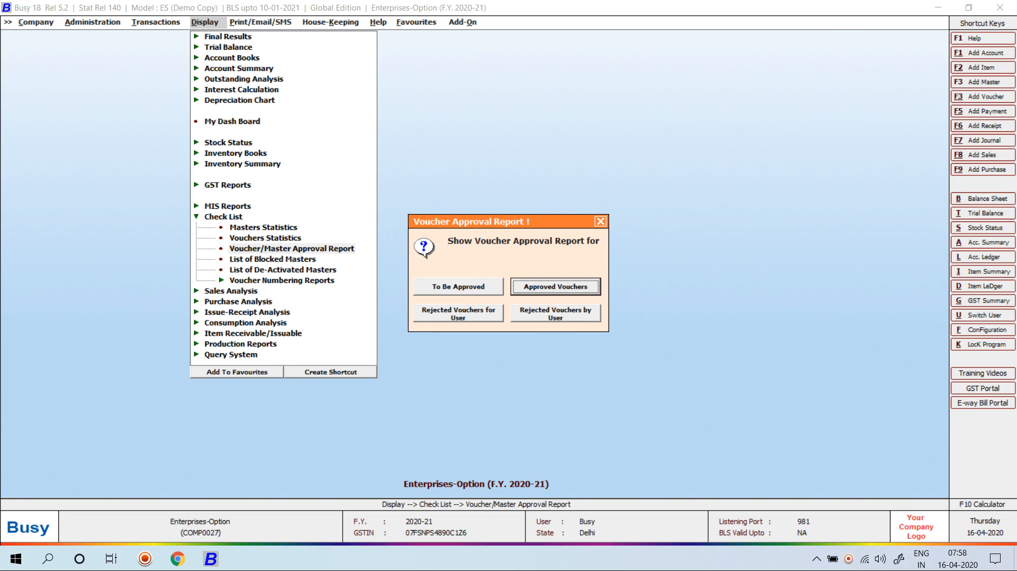
key("Return")
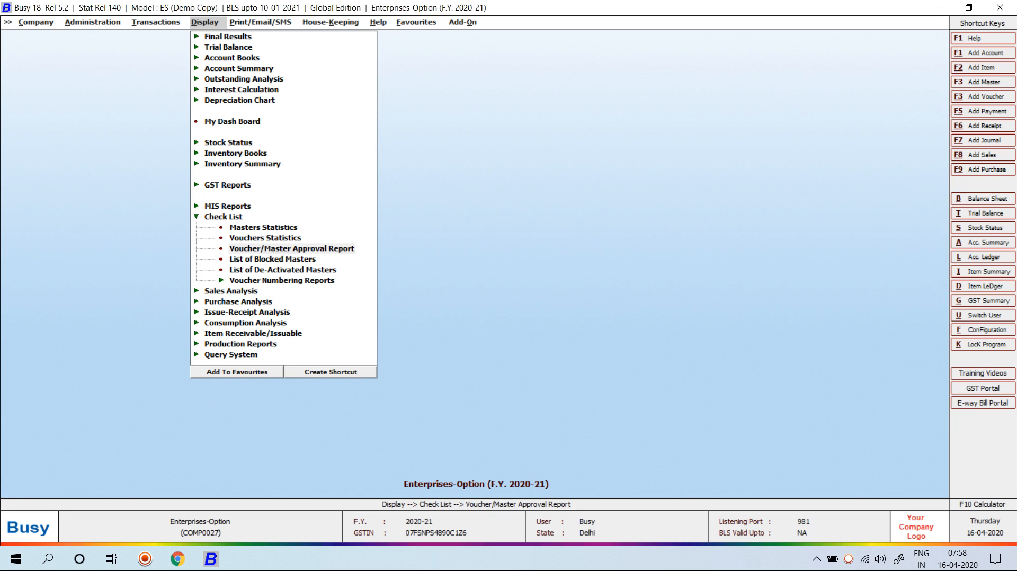
key("Return")
key("Return")
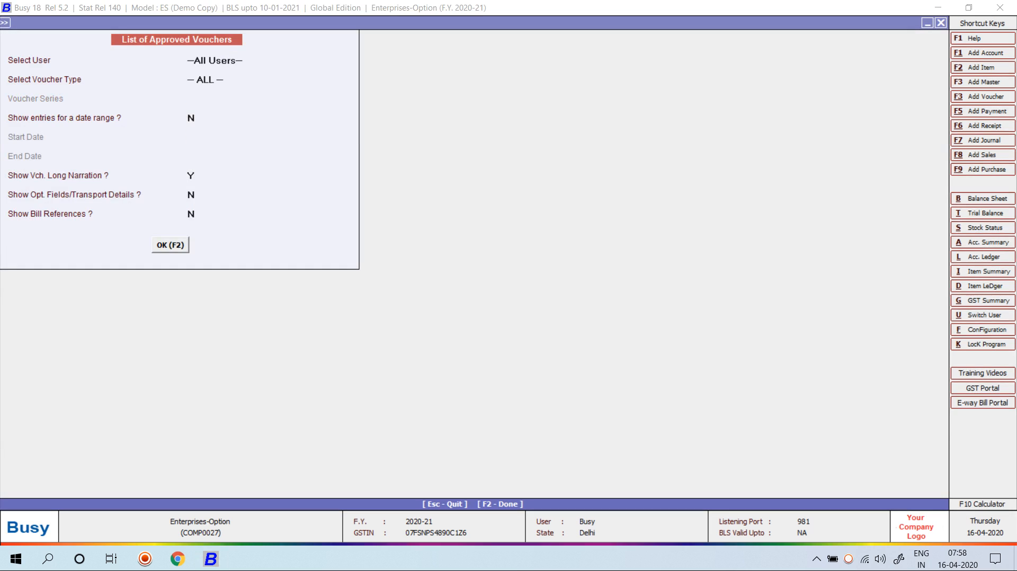
key("Return")
key("F2")
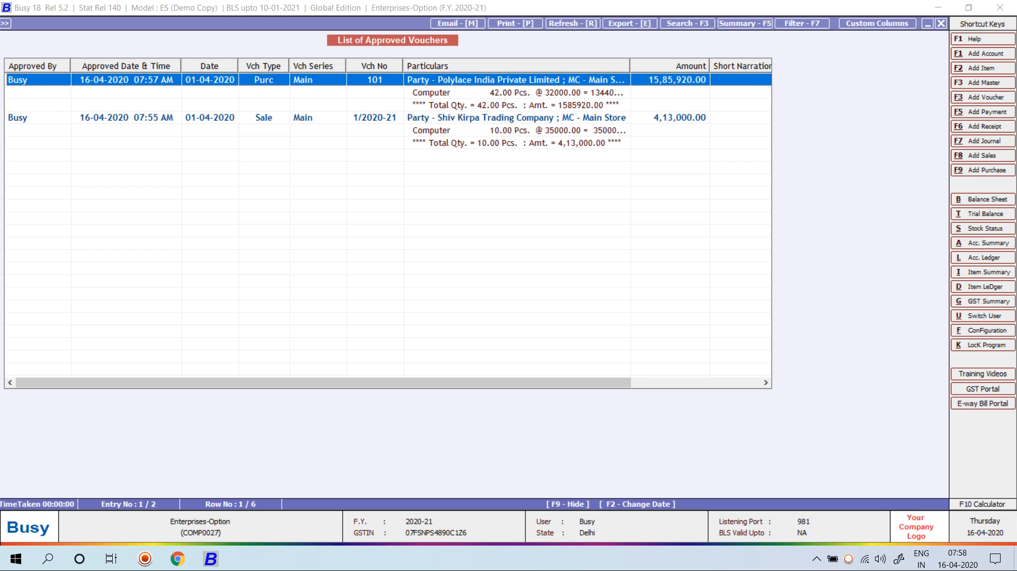
left_click_drag(323, 383, 452, 383)
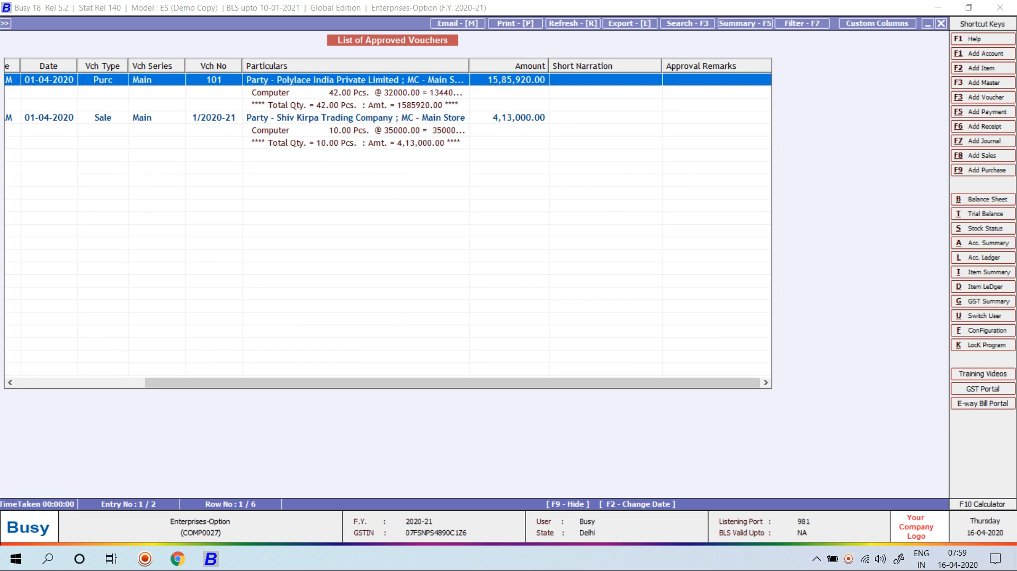
key("Escape")
key("Escape")
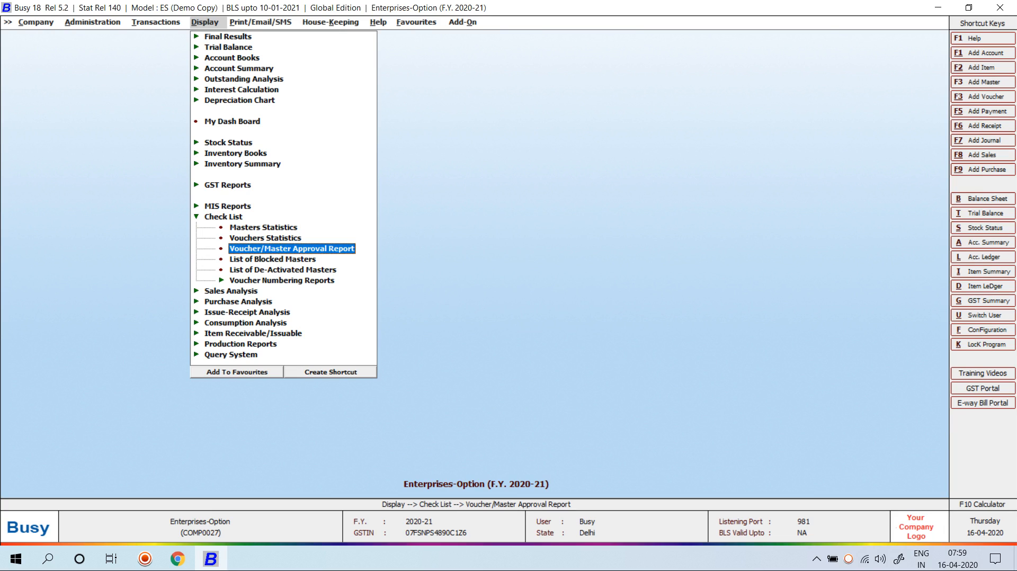
View the Rejected Vouchers for User report, listing sale 2/2020-21 rejected as 'This Bill Amt Wrong'
key("Return")
key("Tab")
key("Tab")
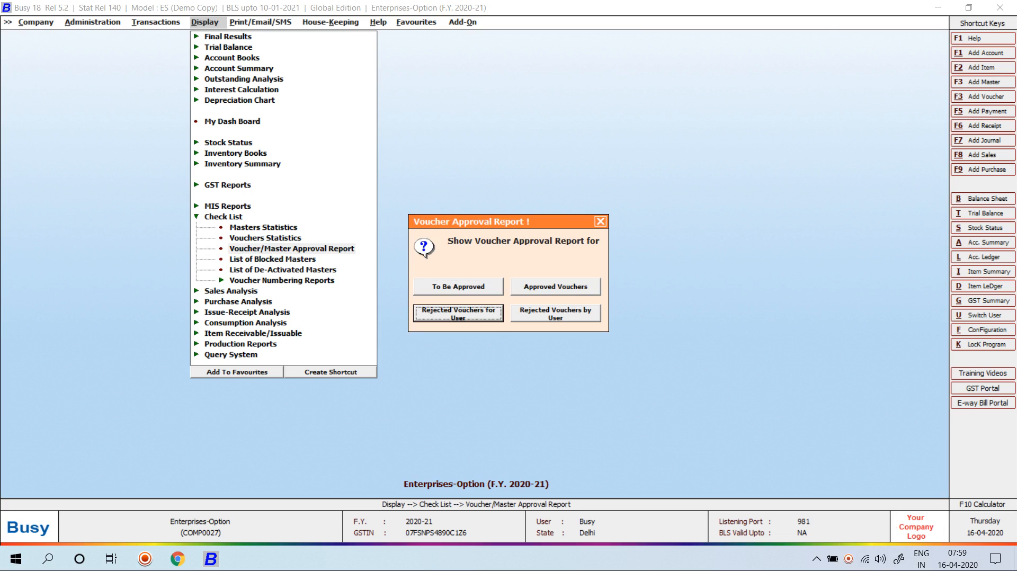
key("Escape")
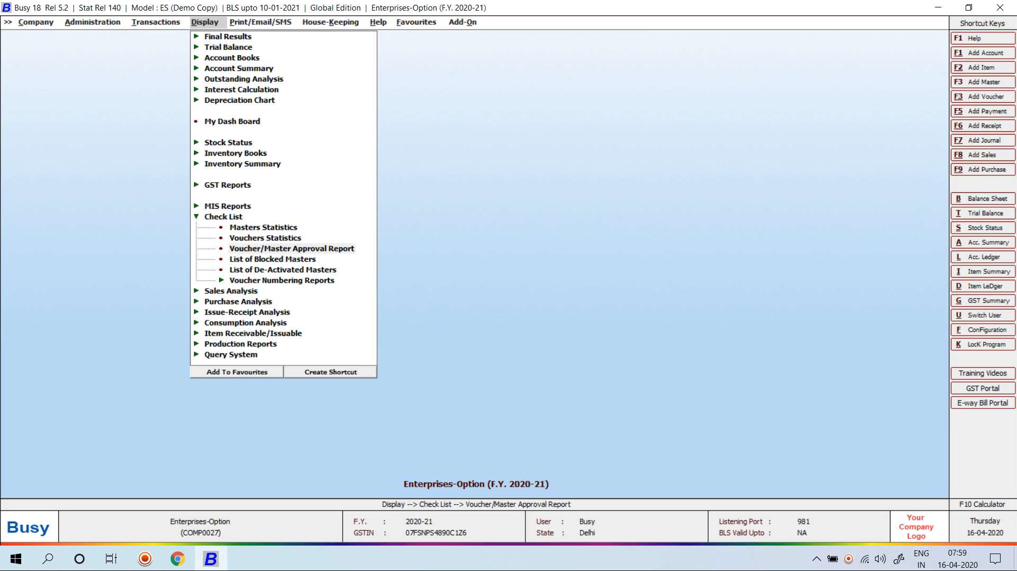
key("Return")
key("Return")
key("Return")
key("Return")
key("Return")
key("Return")
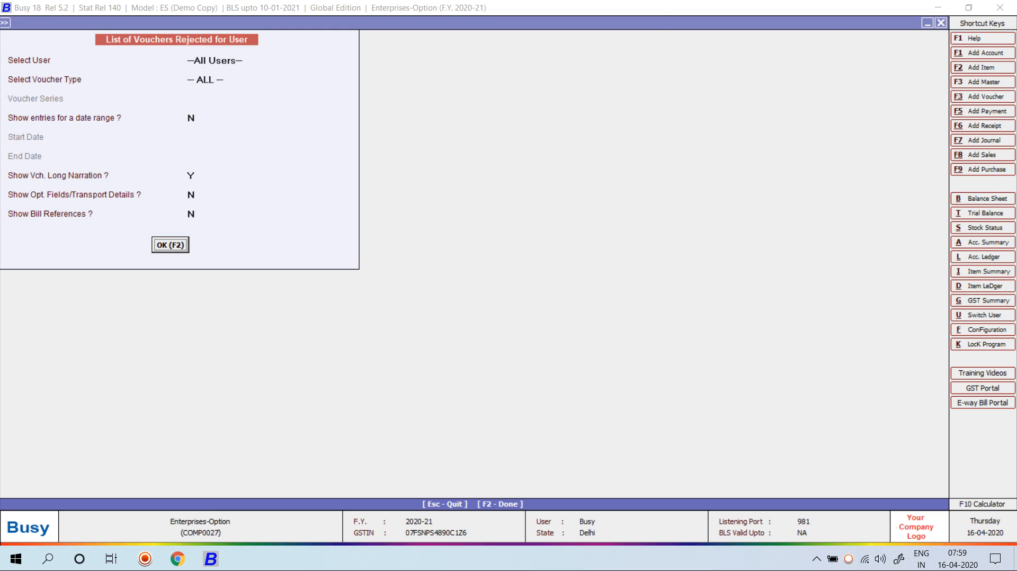
key("Return")
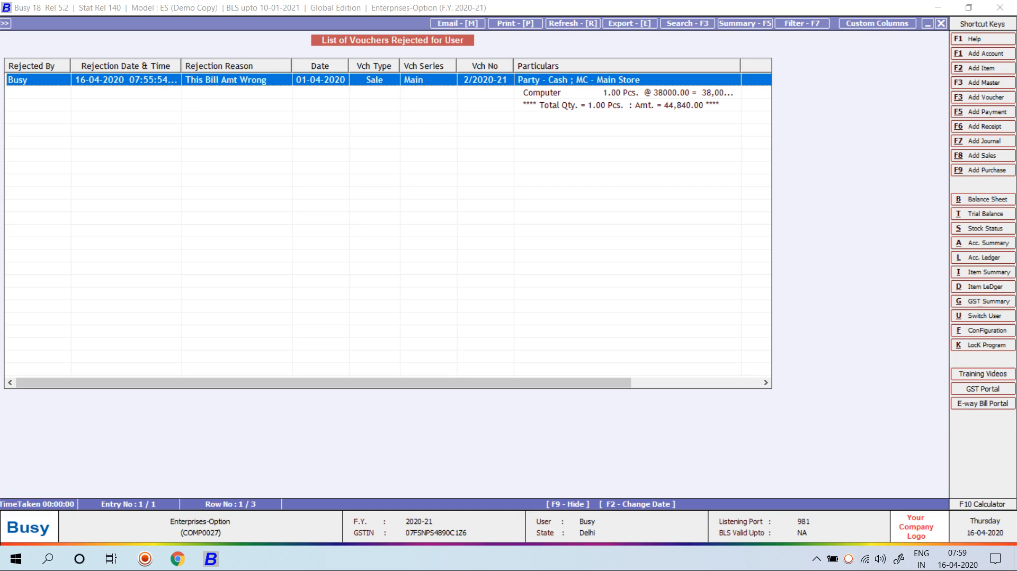
left_click_drag(423, 383, 556, 382)
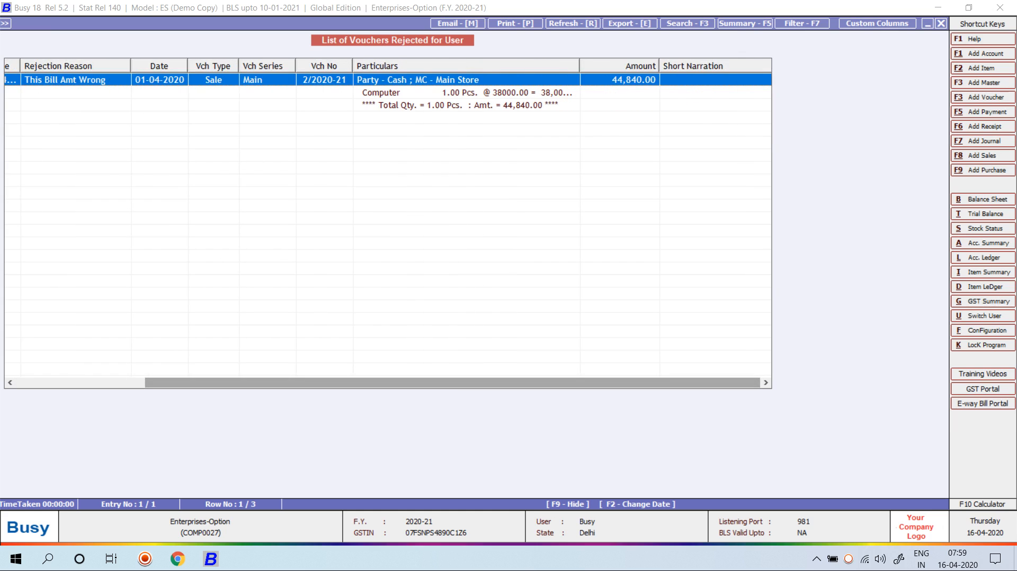
key("Escape")
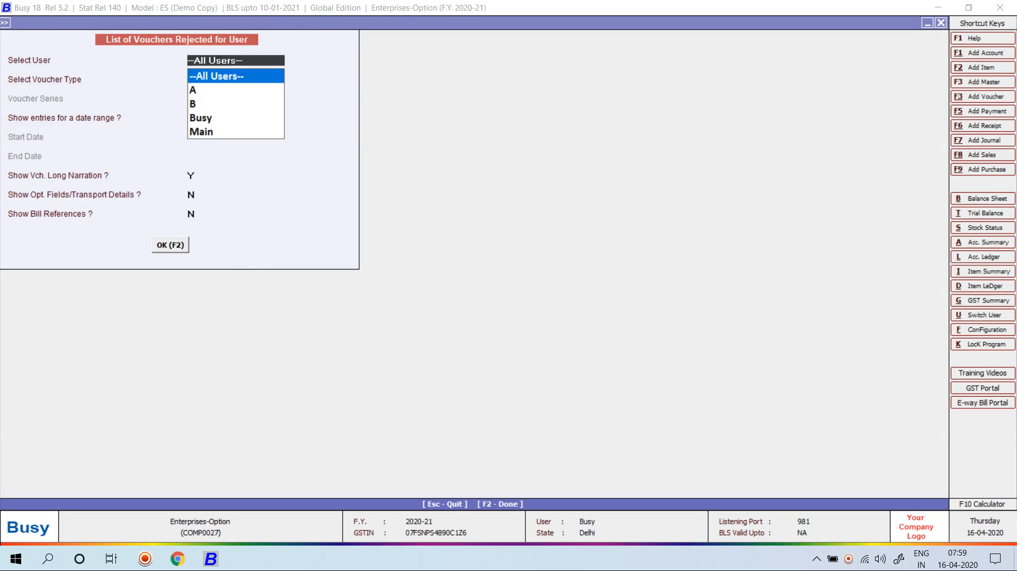
key("Escape")
View the Rejected Vouchers by User report for all users, then close it
key("Tab")
key("Tab")
key("Tab")
key("Escape")
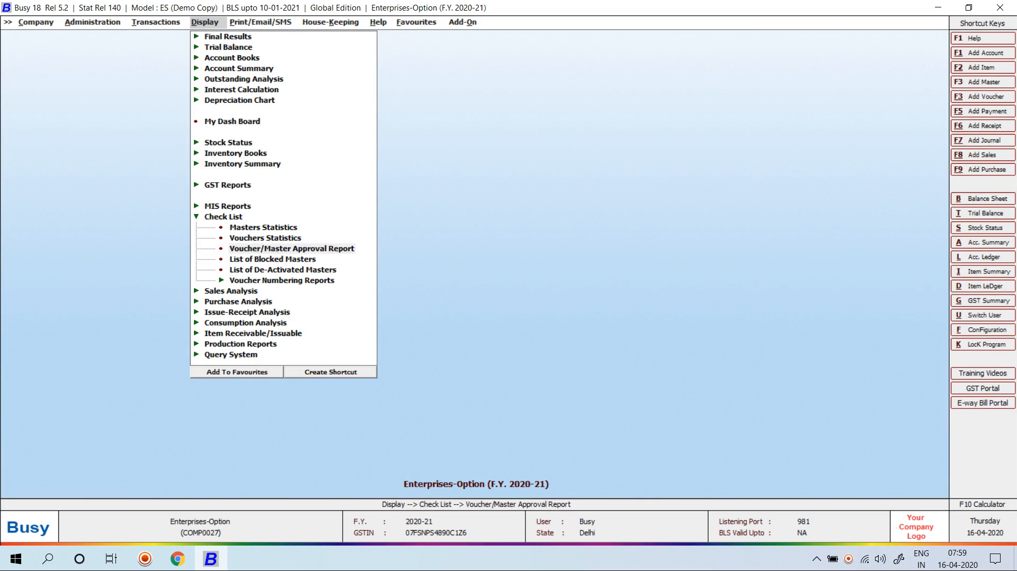
key("Return")
key("Return")
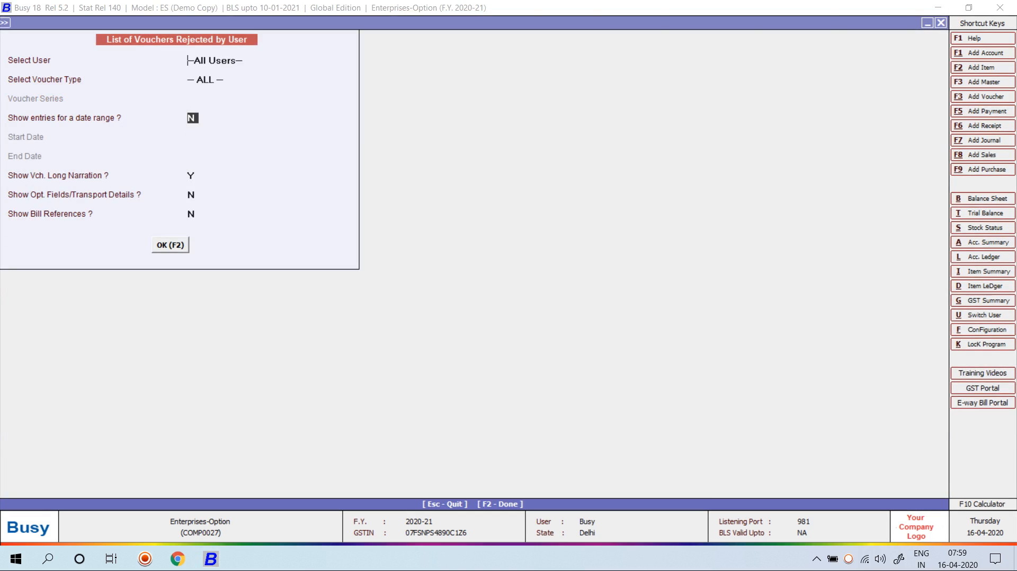
key("F2")
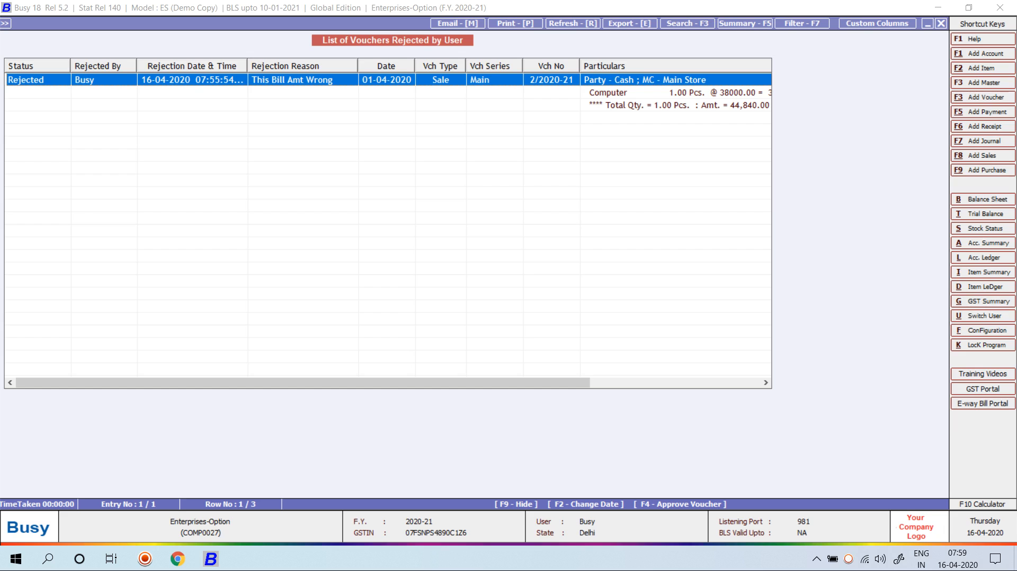
key("Escape")
key("Escape")
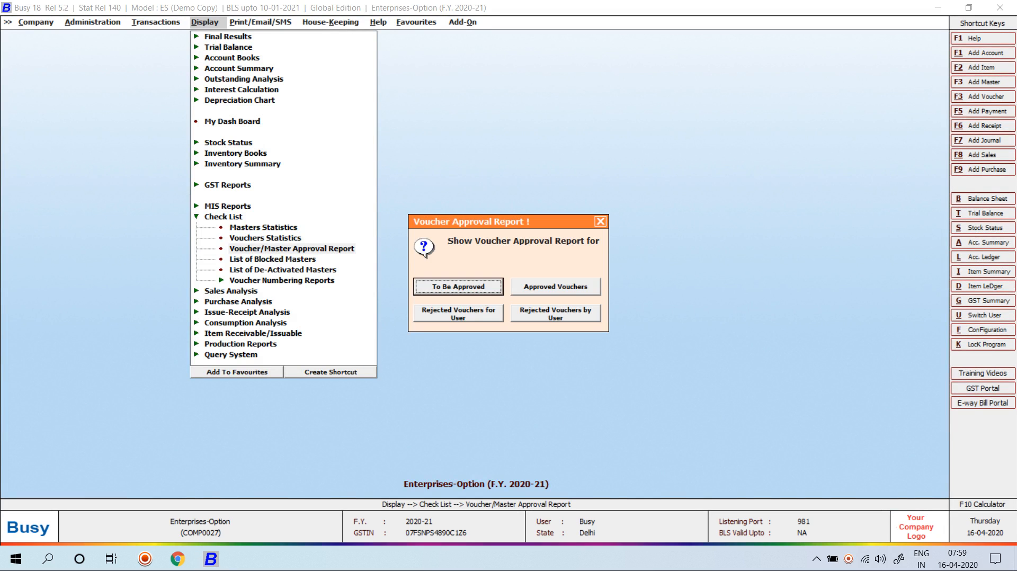
key("Escape")
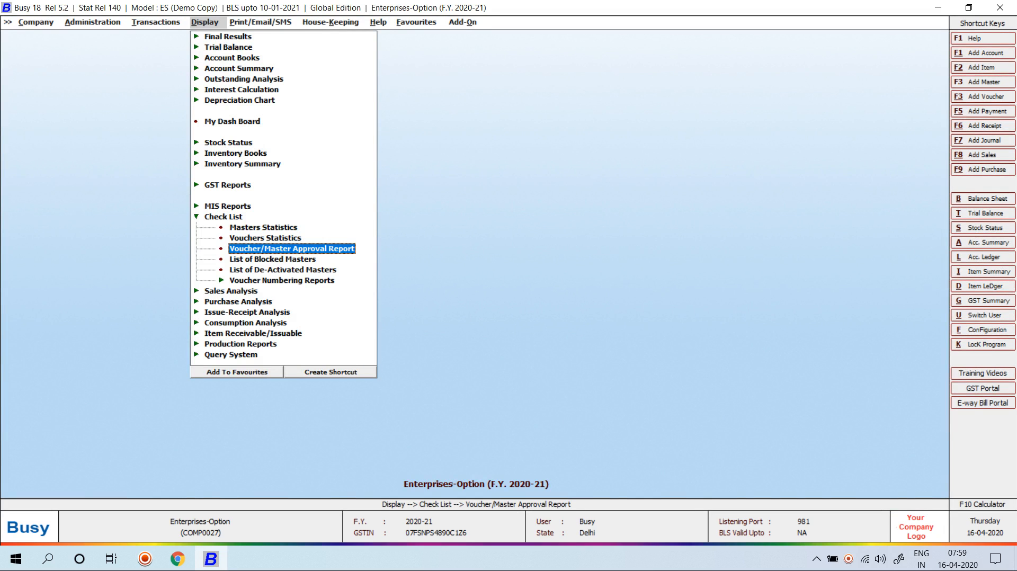
key("Left")
key("Down")
key("Up")
key("Return")
key("Down")
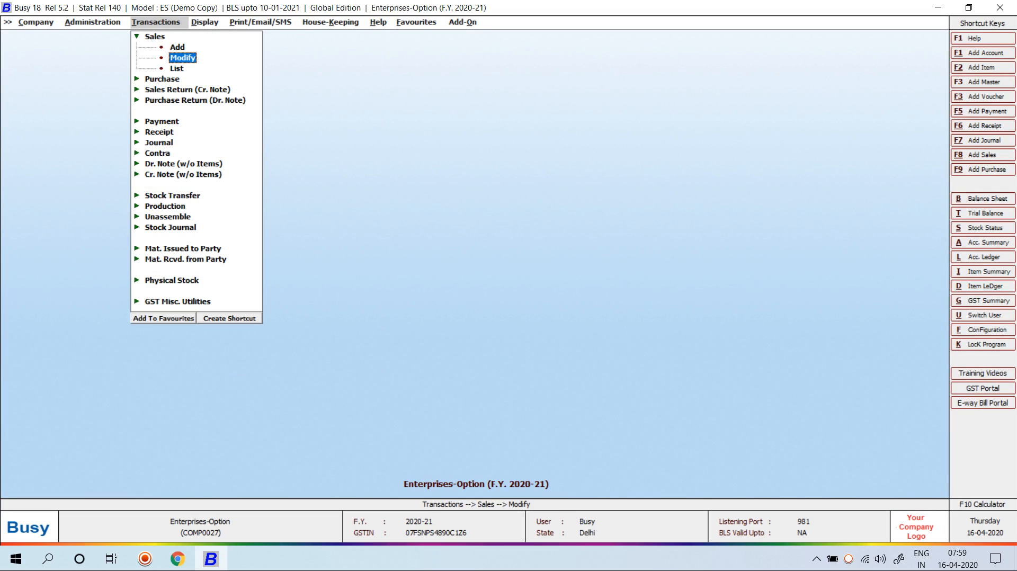
key("Return")
key("Return")
key("Return")
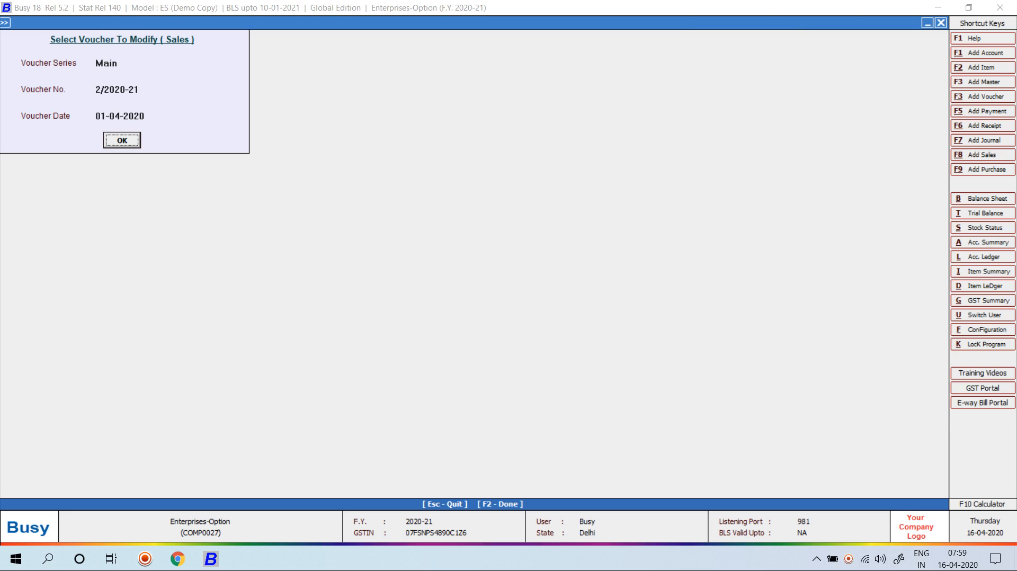
key("Return")
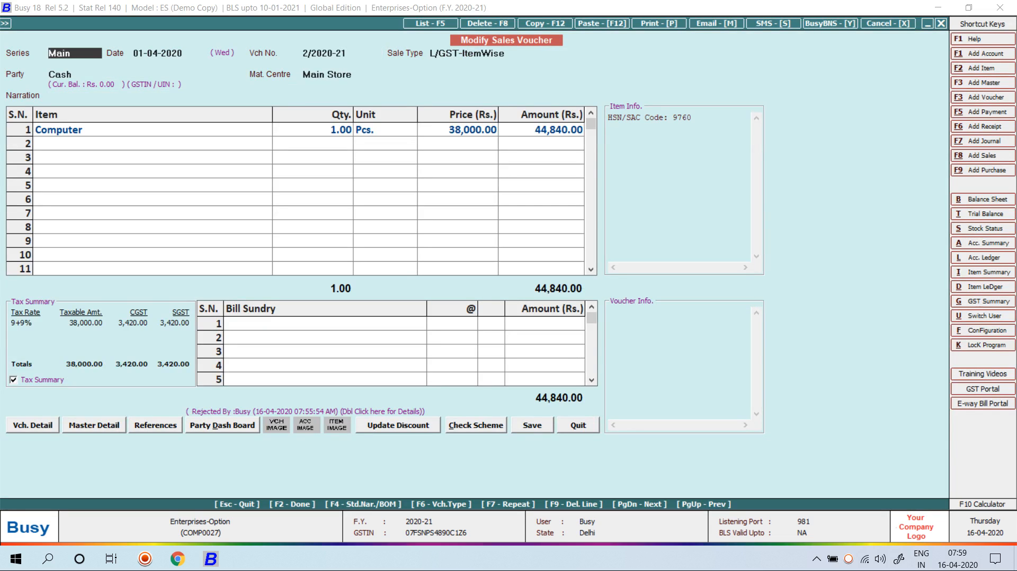
key("alt+l")
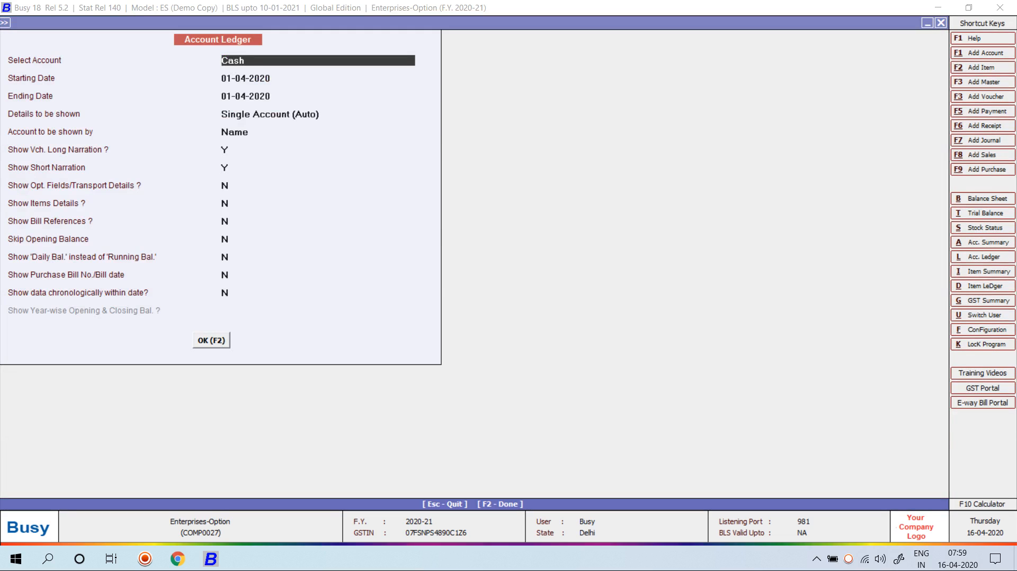
type("s")
key("Return")
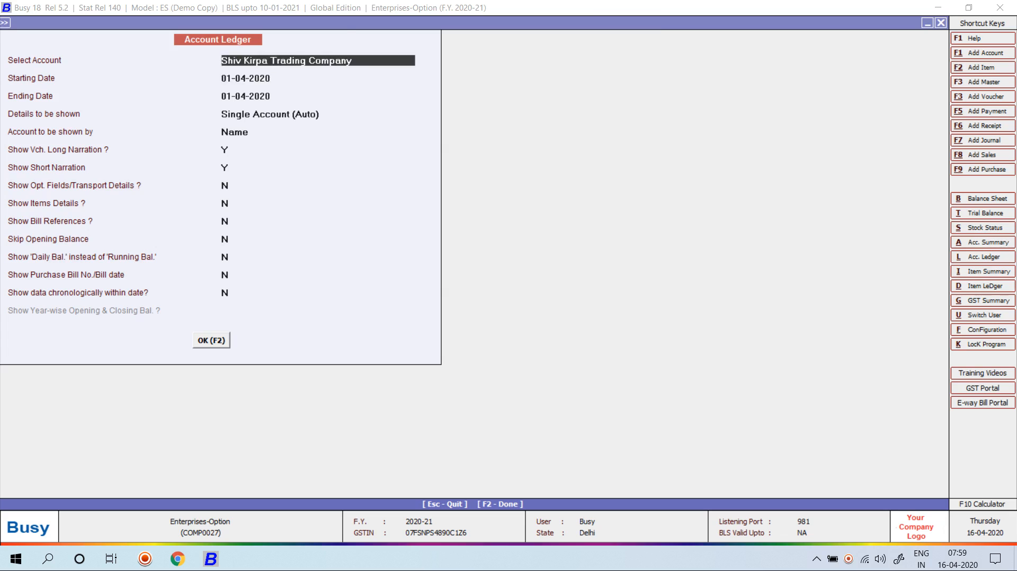
key("F2")
key("Escape")
type("pol")
key("Return")
key("F2")
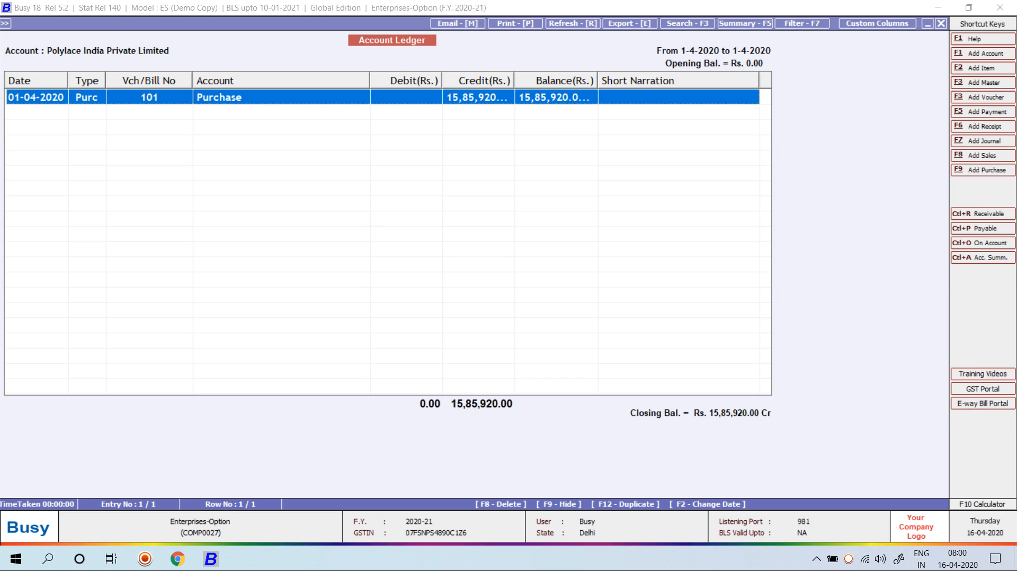
key("Escape")
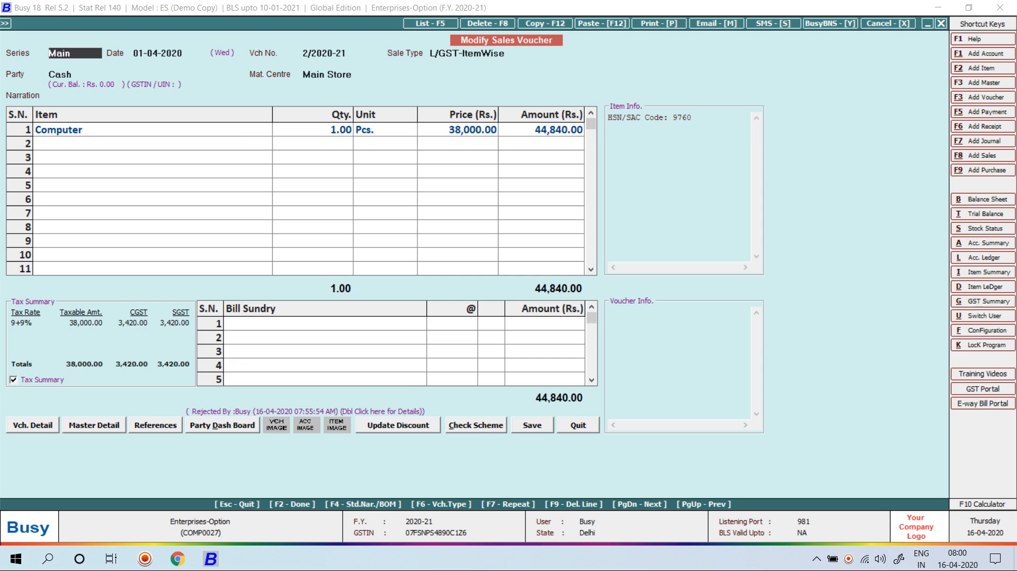
key("Escape")
key("Escape")
key("Escape")
key("Escape")
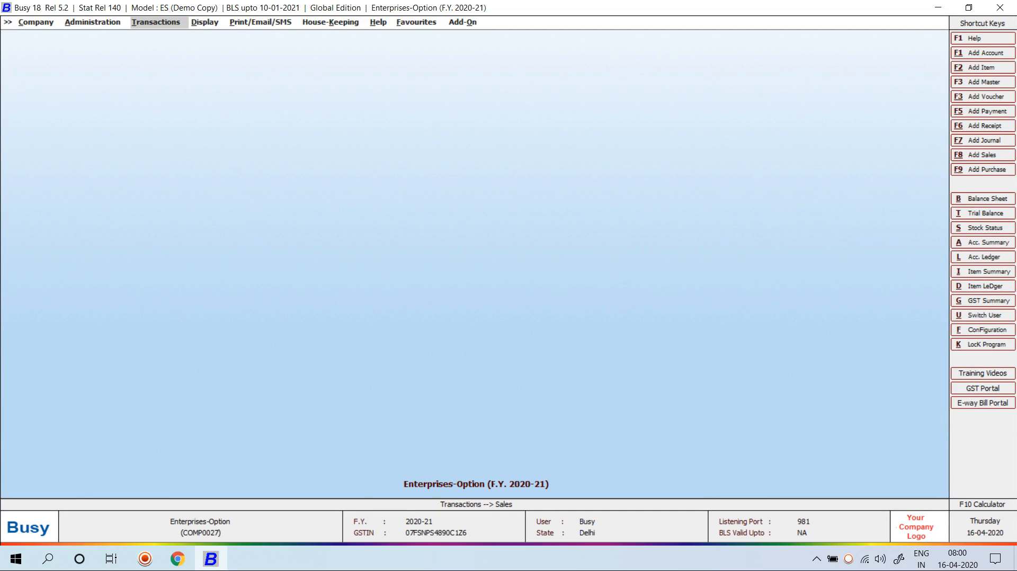
key("Left")
Set Enable Message Centre to Y under Enterprise Features and save the setting
key("Return")
key("Down")
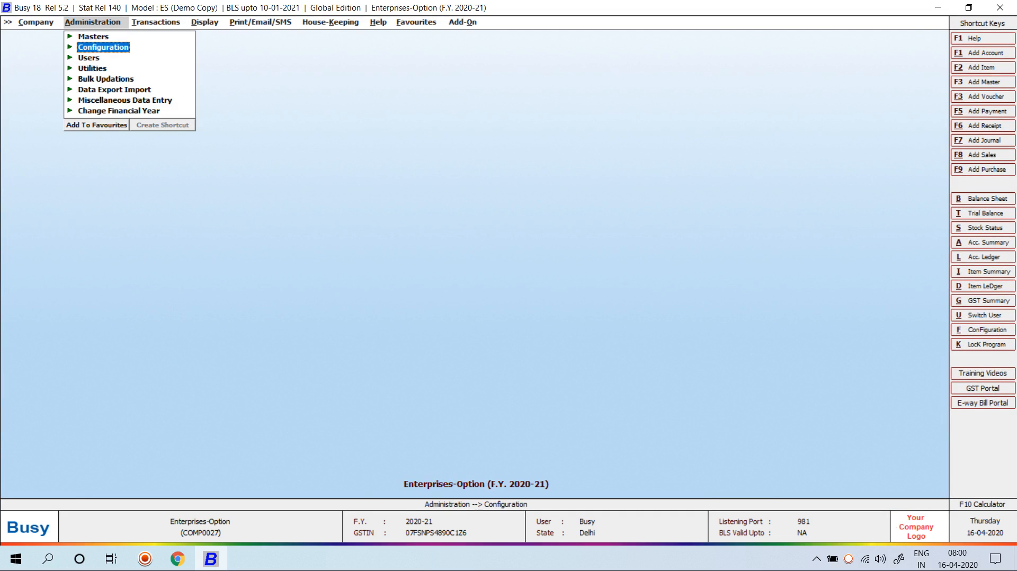
key("Return")
key("Return")
key("Down")
key("Down")
key("Down")
key("Down")
key("Down")
key("Down")
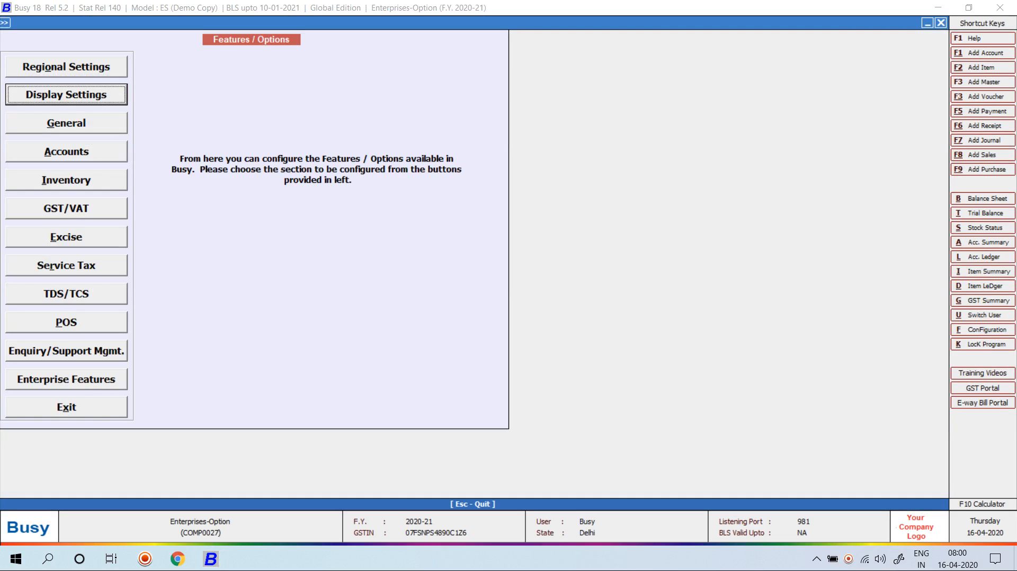
key("Down")
key("Down")
key("Down")
key("Down")
key("Down")
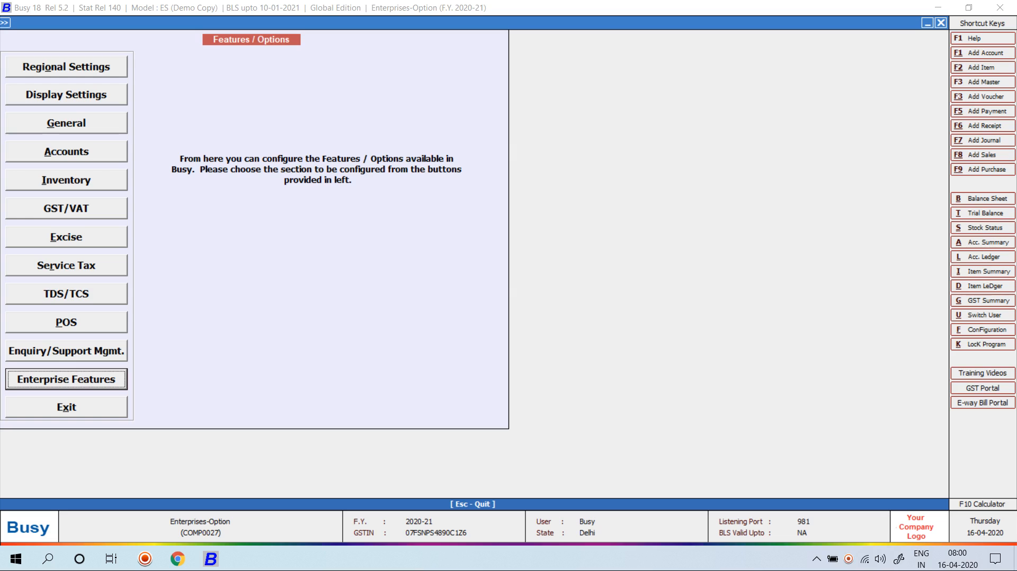
key("Return")
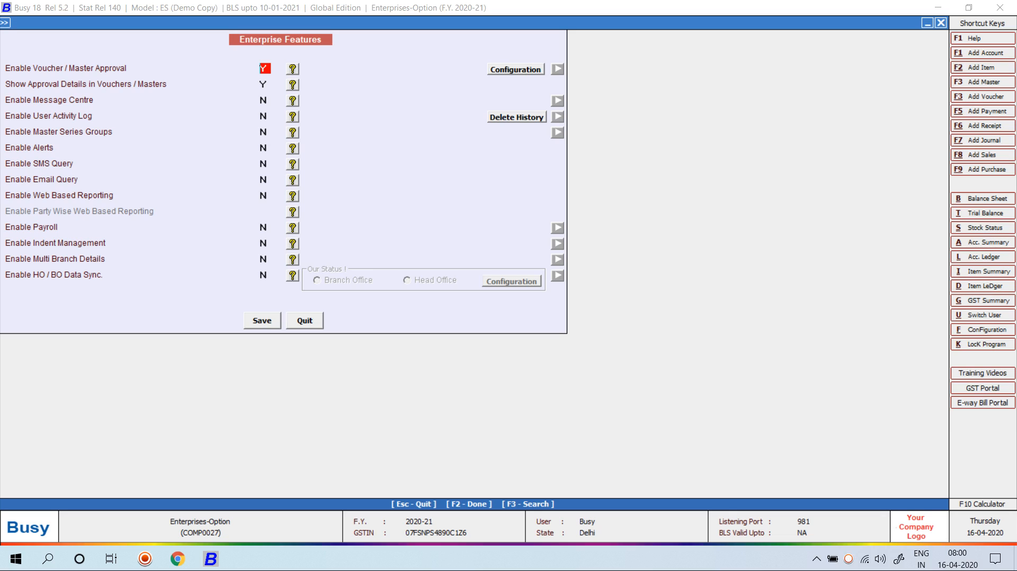
key("Return")
key("Return")
type("Y")
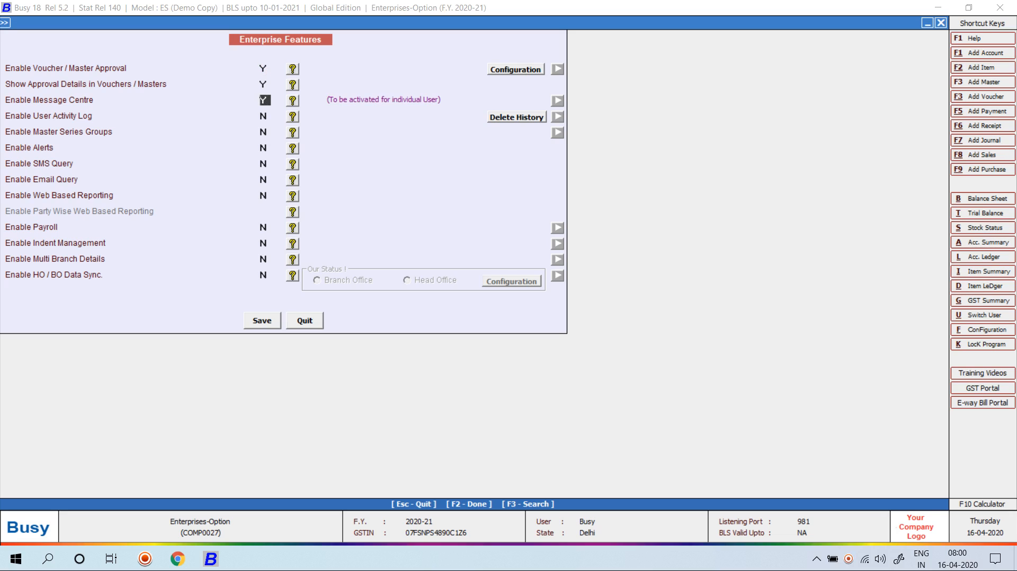
key("F2")
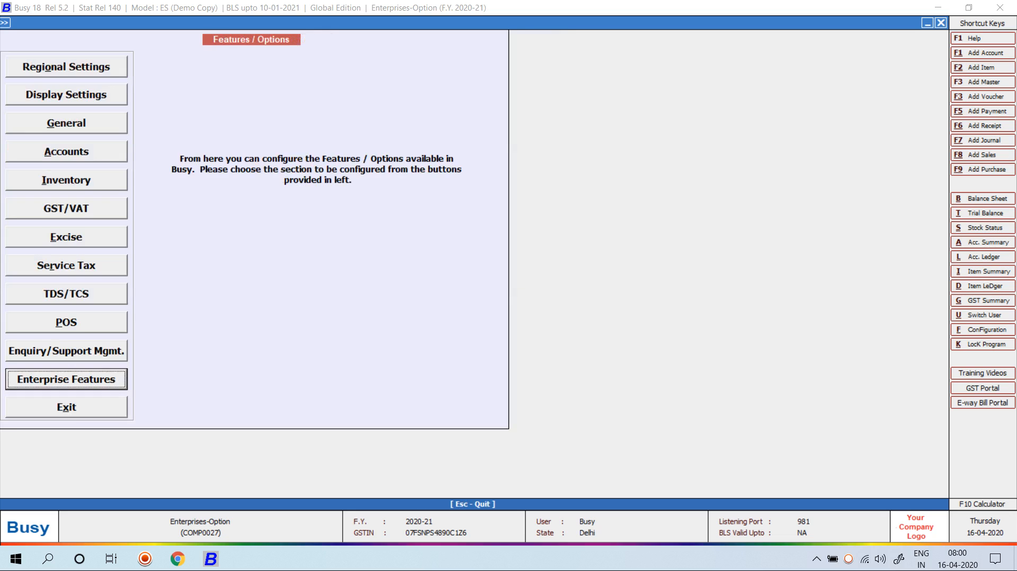
key("Escape")
key("Escape")
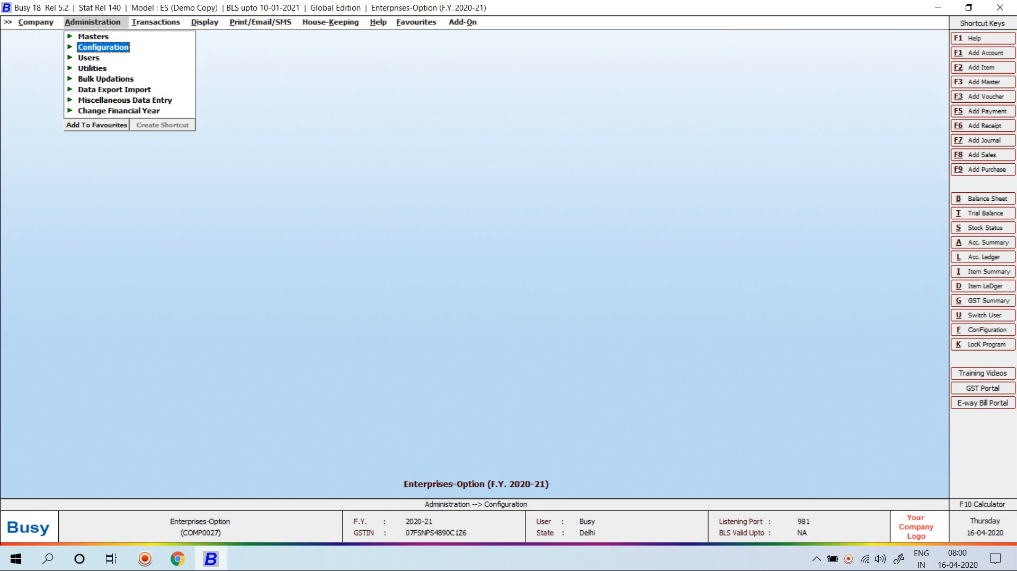
Open the Message Centre inbox from Administration > Utilities and begin a new mail
key("Down")
key("Down")
key("Return")
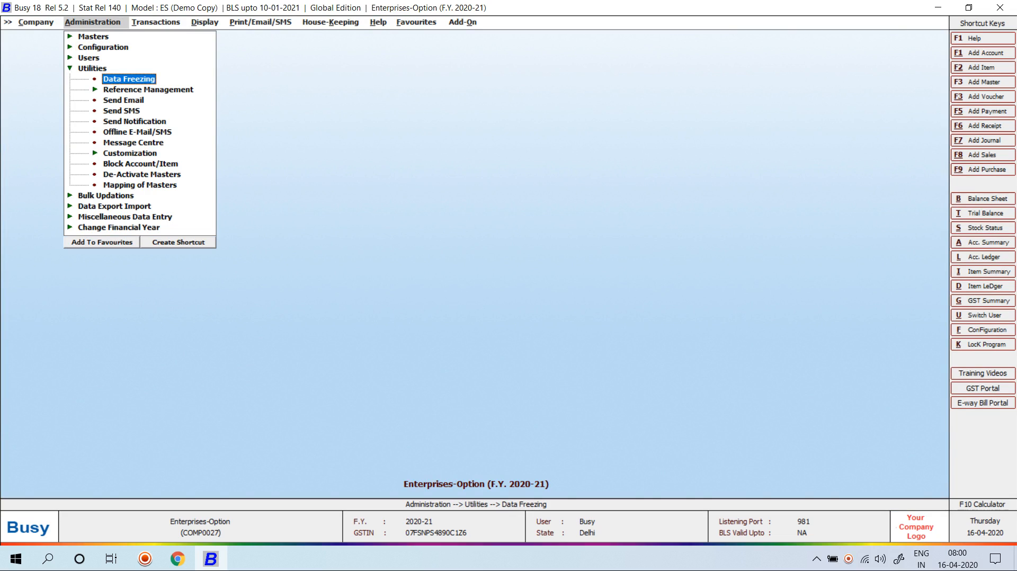
key("Down")
key("Down")
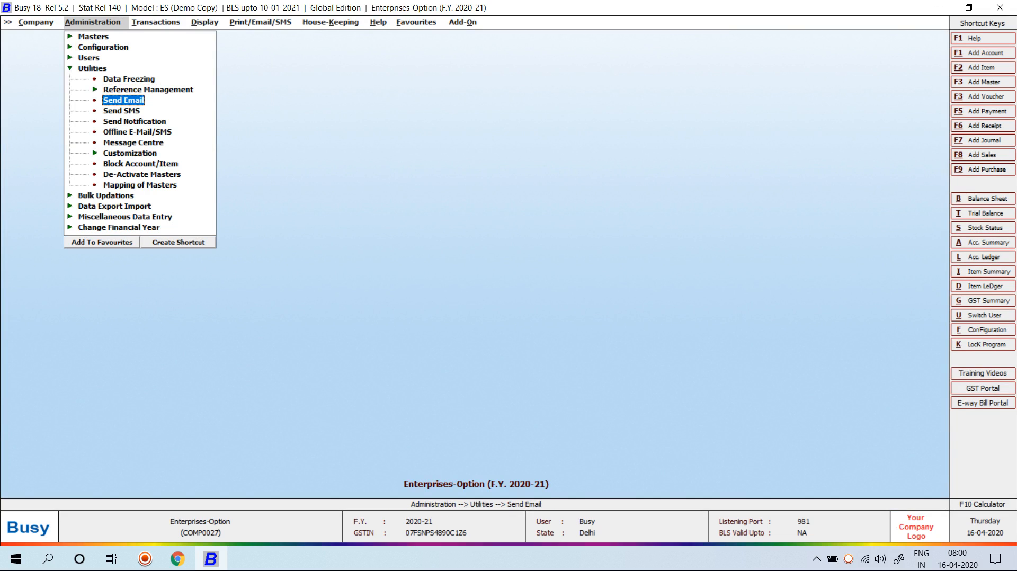
key("Down")
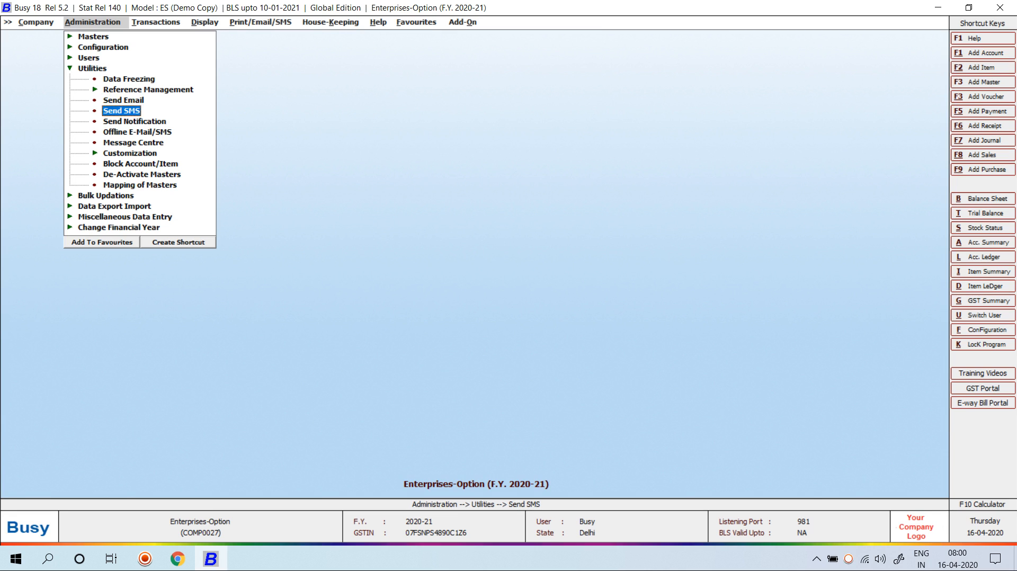
key("Down")
key("Down")
key("Down")
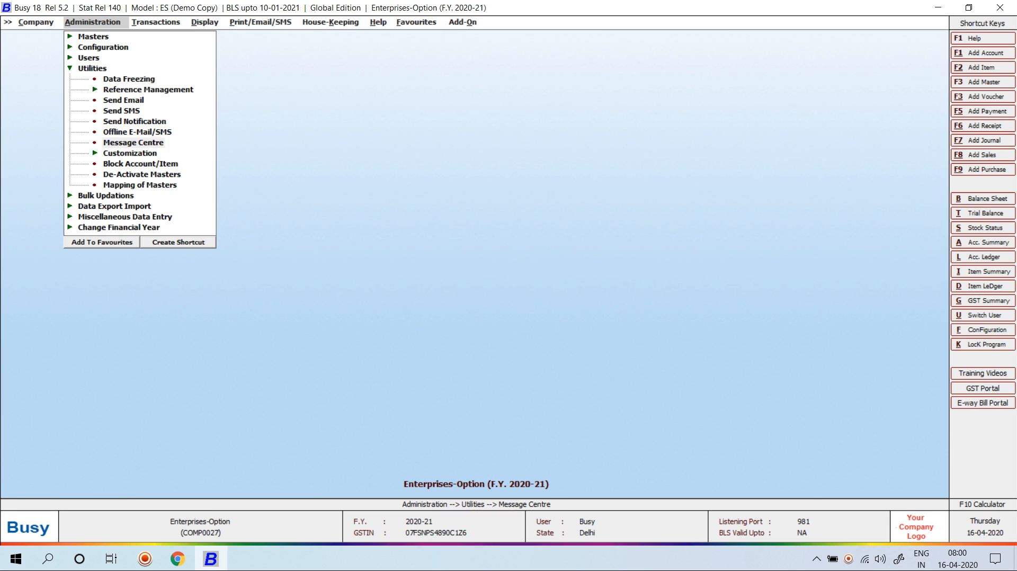
key("Return")
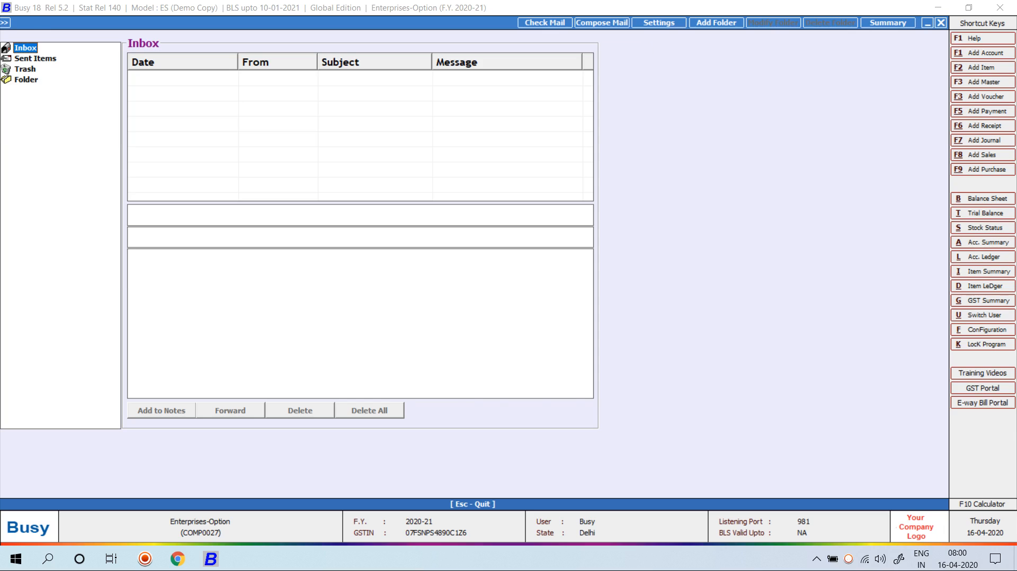
left_click(602, 23)
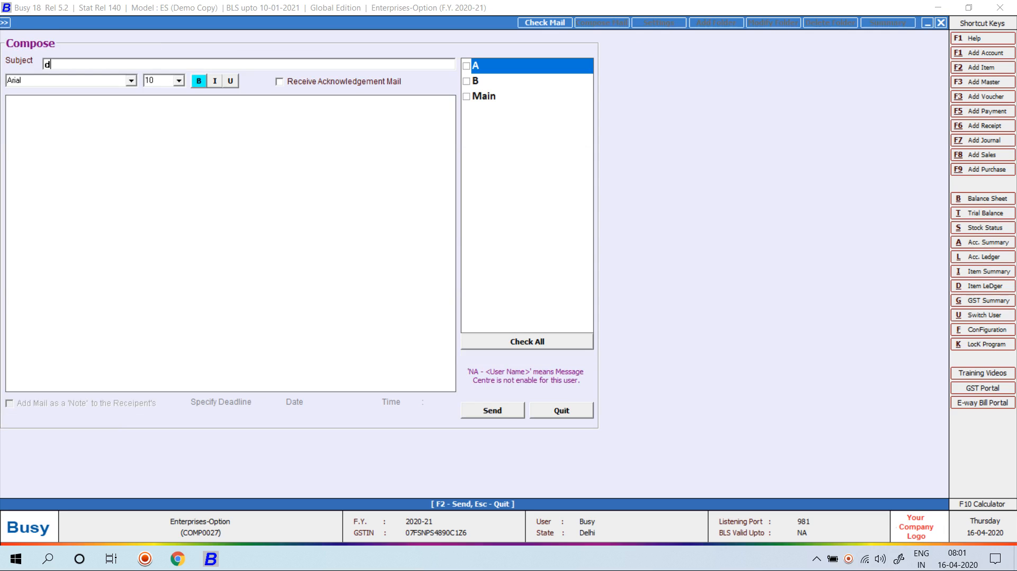
Enter subject 'Dear A Please Send Goods Deatils' and a body requesting today's stock details, marked urgent
type("Dear A Please Send Goods ")
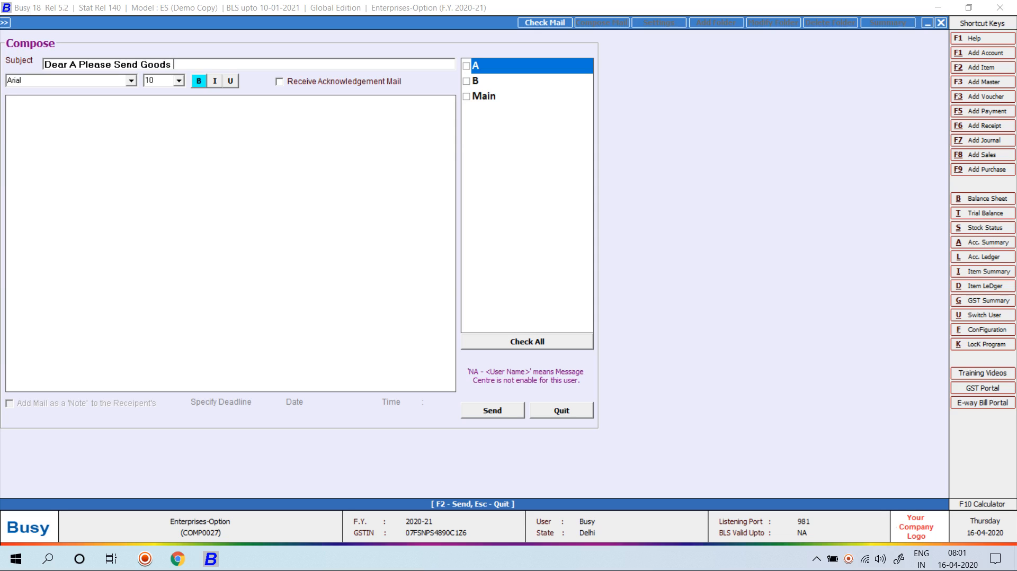
type("Deatils")
key("Return")
key("Return")
type("Dear")
type("ir Plears")
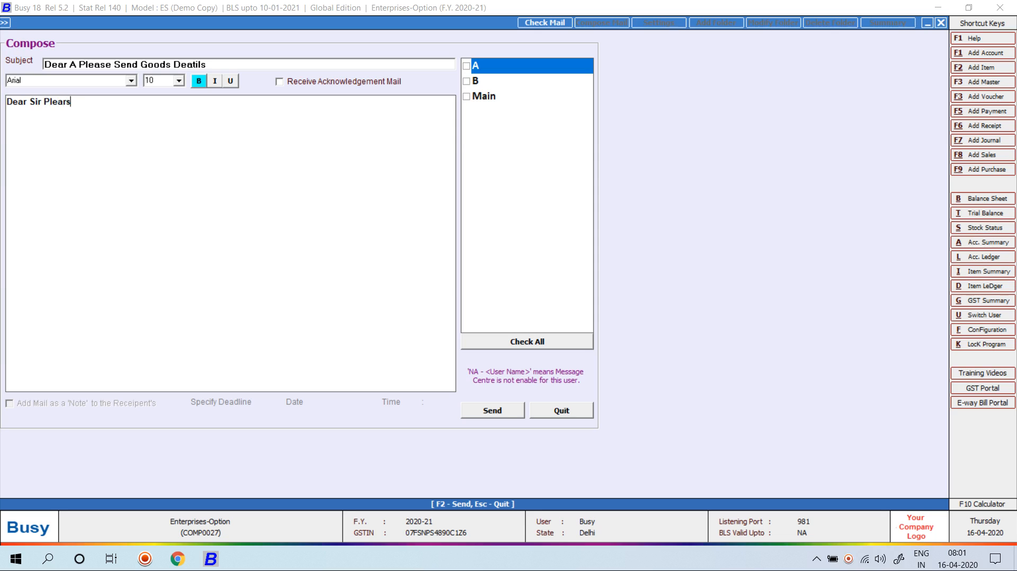
type("es    d")
key("BackSpace")
type("Details Today Stock          W")
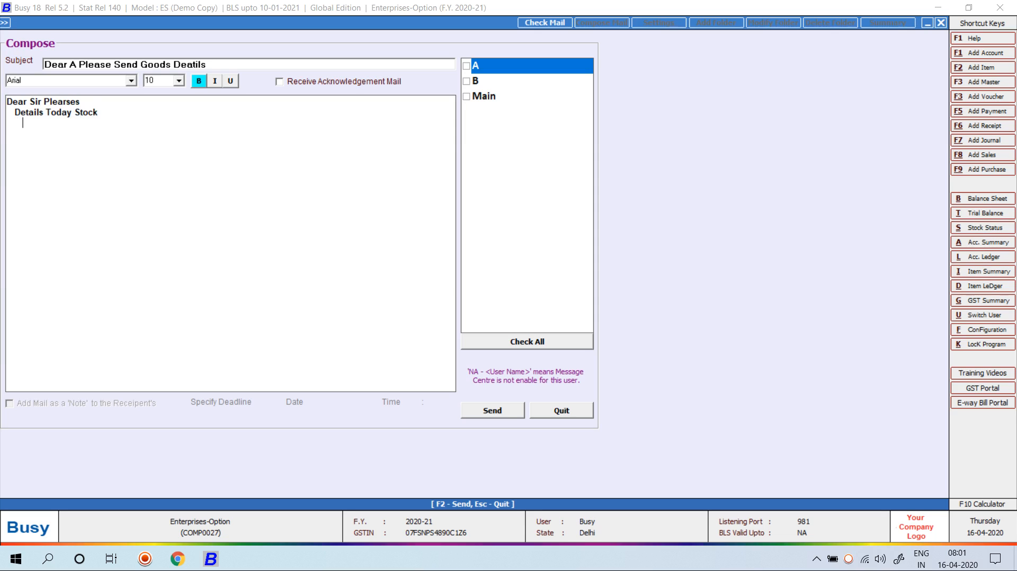
type("ith Parameterized Stock")
key("Return")
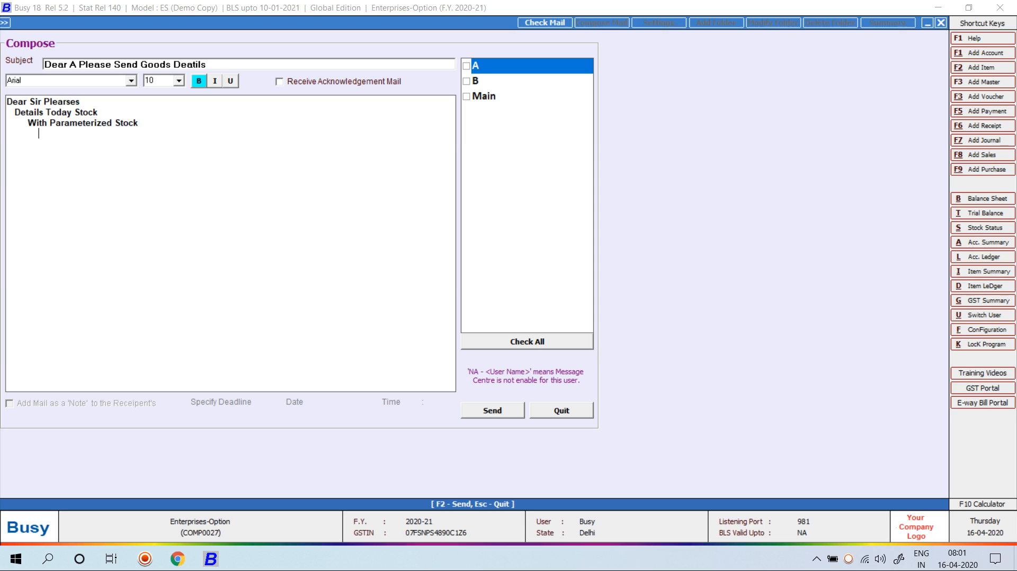
type("U")
key("BackSpace")
type("Urgent")
key("BackSpace")
key("BackSpace")
key("BackSpace")
key("BackSpace")
key("BackSpace")
key("BackSpace")
type("it's Urgent")
Format the whole message body as bold italic
key("ctrl+a")
key("ctrl+b")
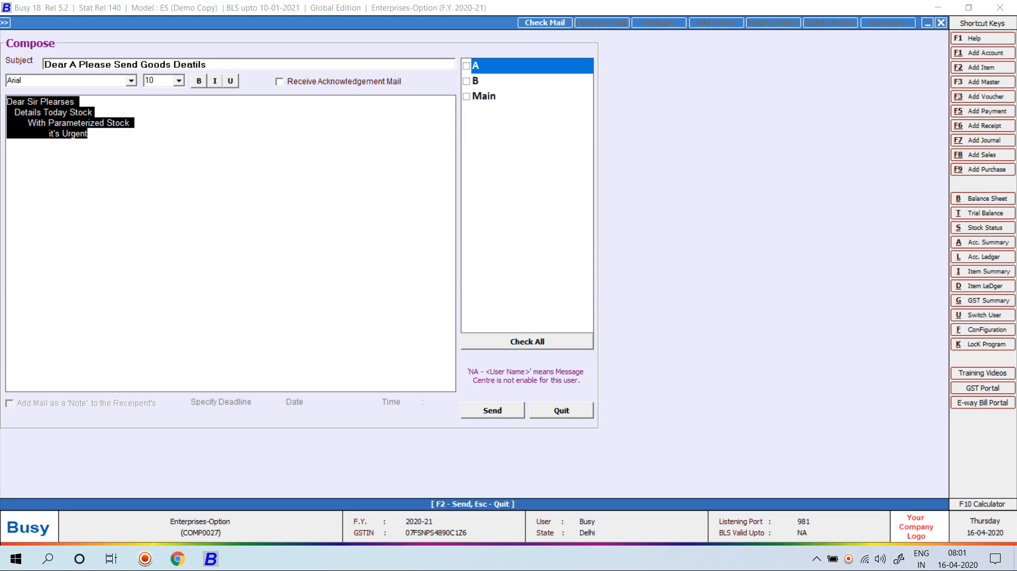
key("ctrl+b")
key("ctrl+i")
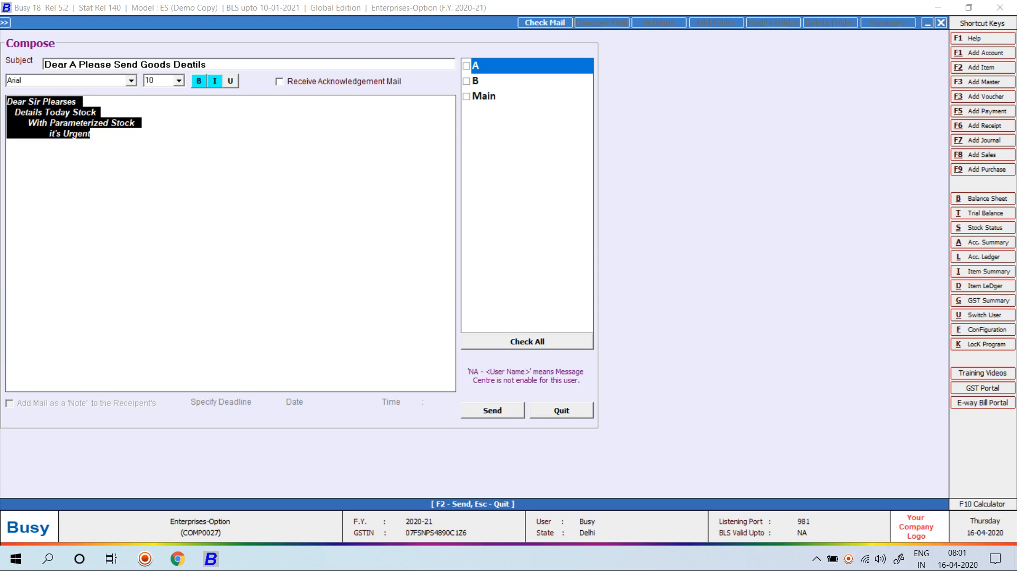
left_click(7, 144)
Request an acknowledgement mail, address users A and B, and send the message
left_click(280, 82)
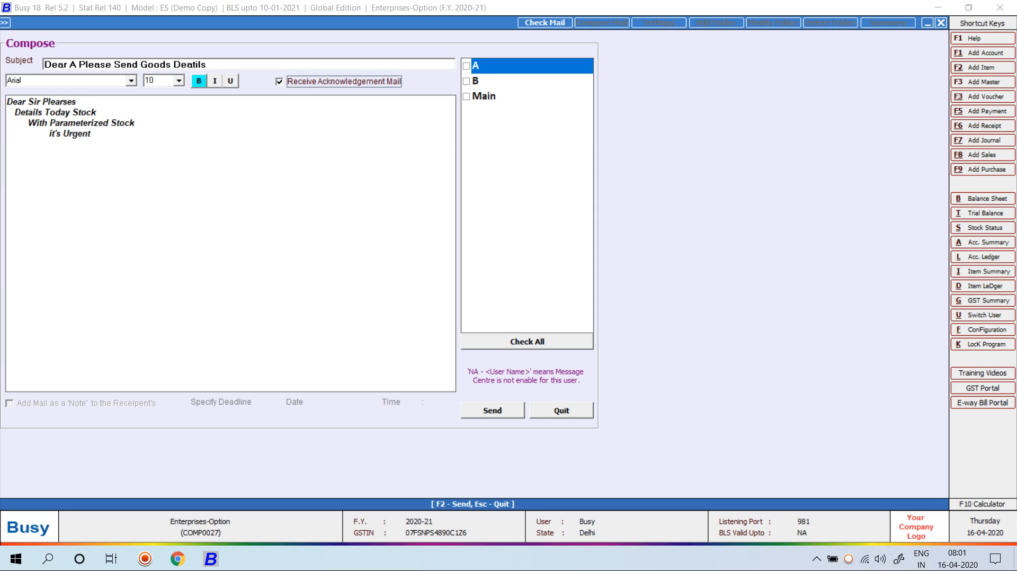
left_click(466, 66)
left_click(466, 81)
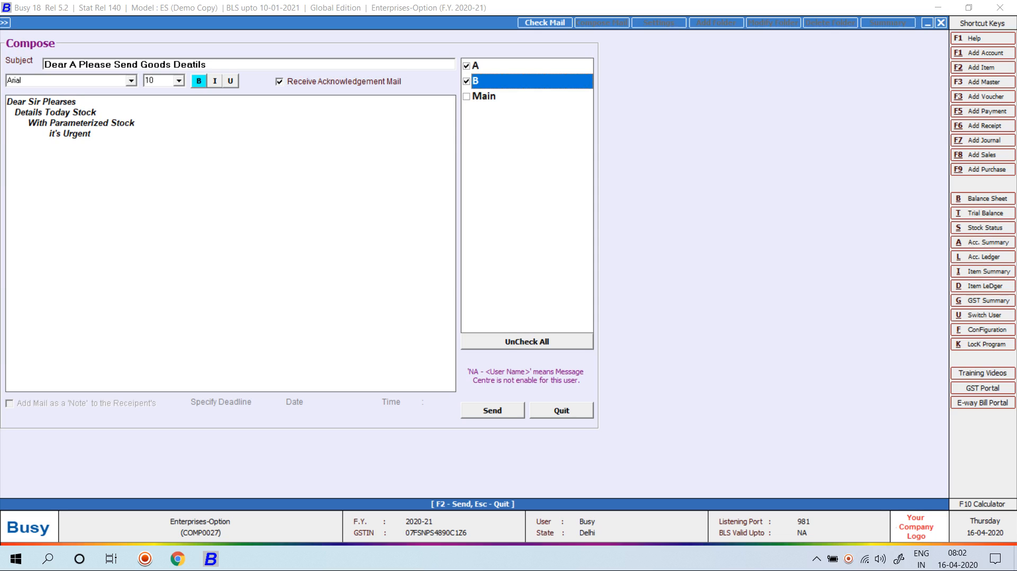
key("F2")
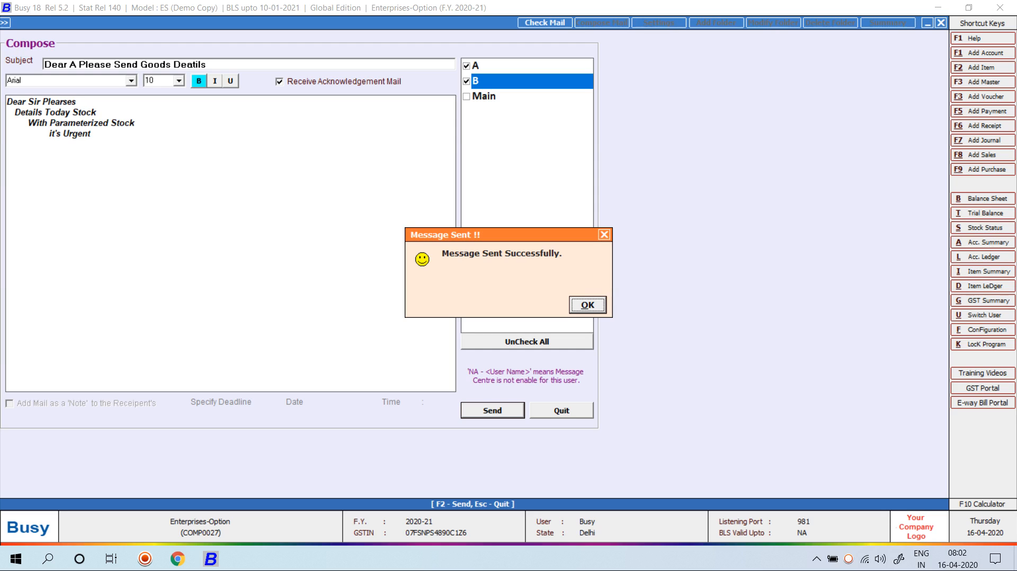
key("Return")
Leave the Message Centre and close the current company
key("Escape")
key("Return")
key("Escape")
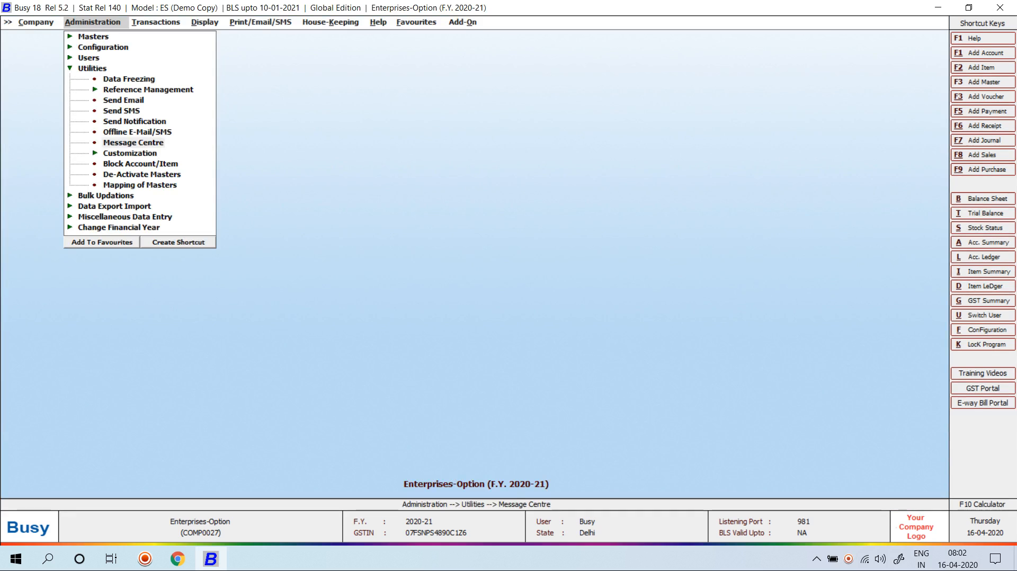
key("Left")
key("Return")
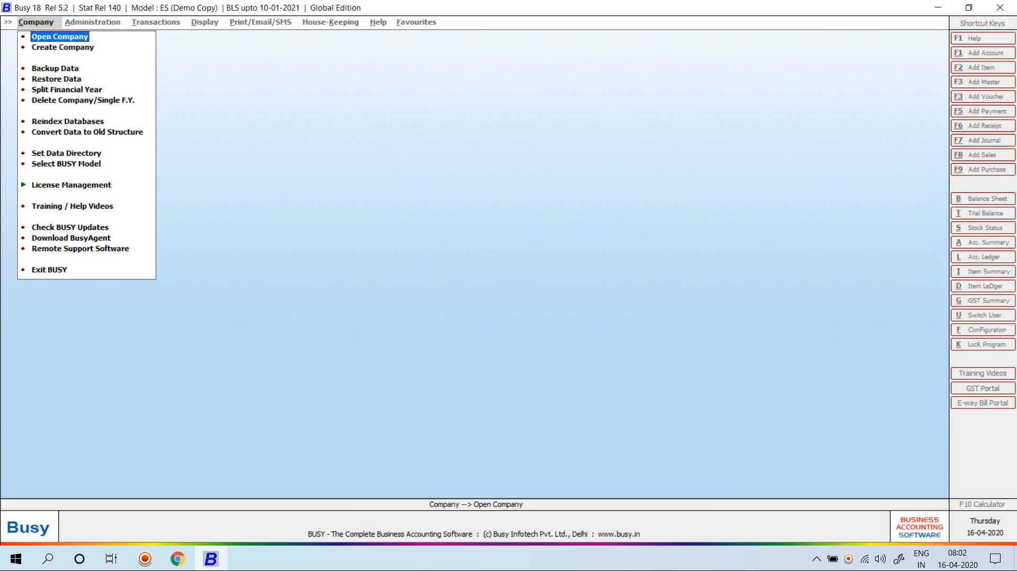
Reopen Enterprises-Option by searching 'en' and log in as user A
key("Return")
type("en")
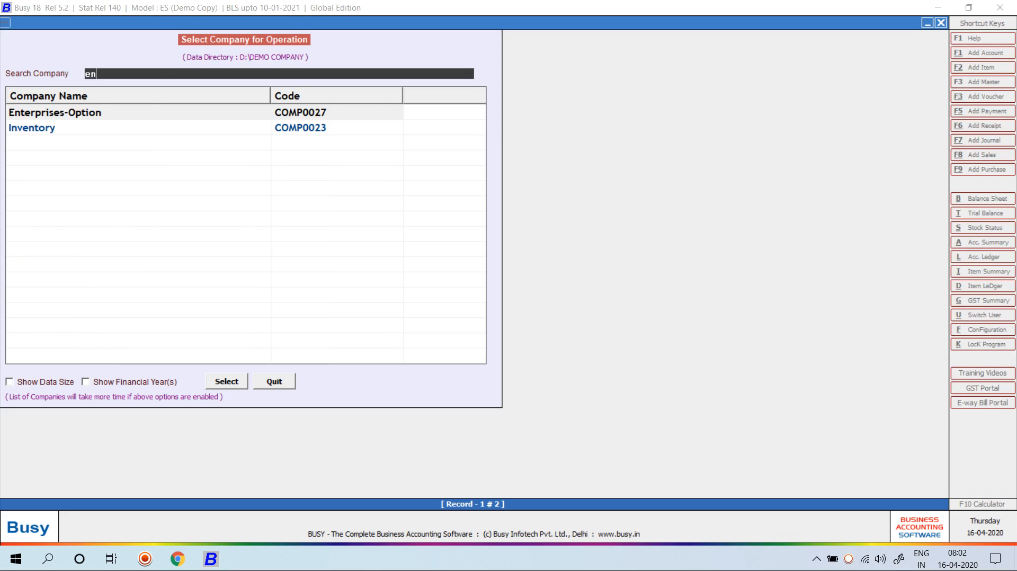
key("Return")
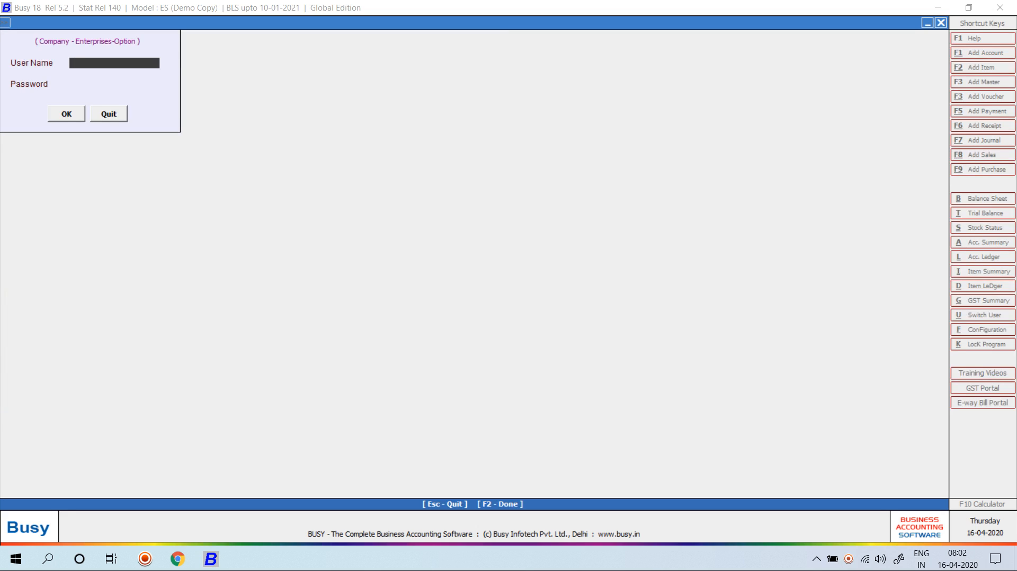
type("a")
key("Return")
type("a")
key("Return")
key("Return")
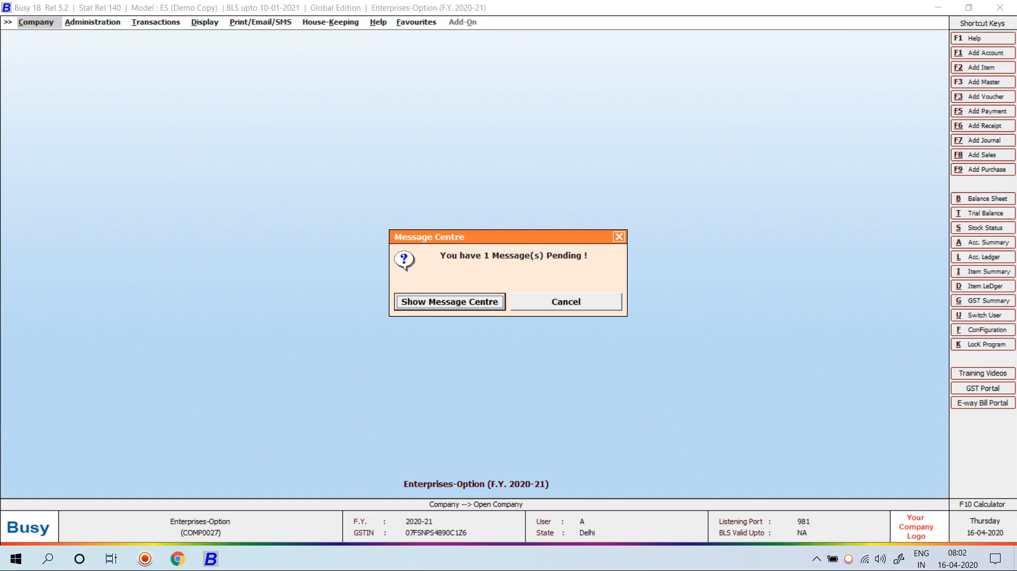
Open the pending message and forward it to the Busy user
key("Return")
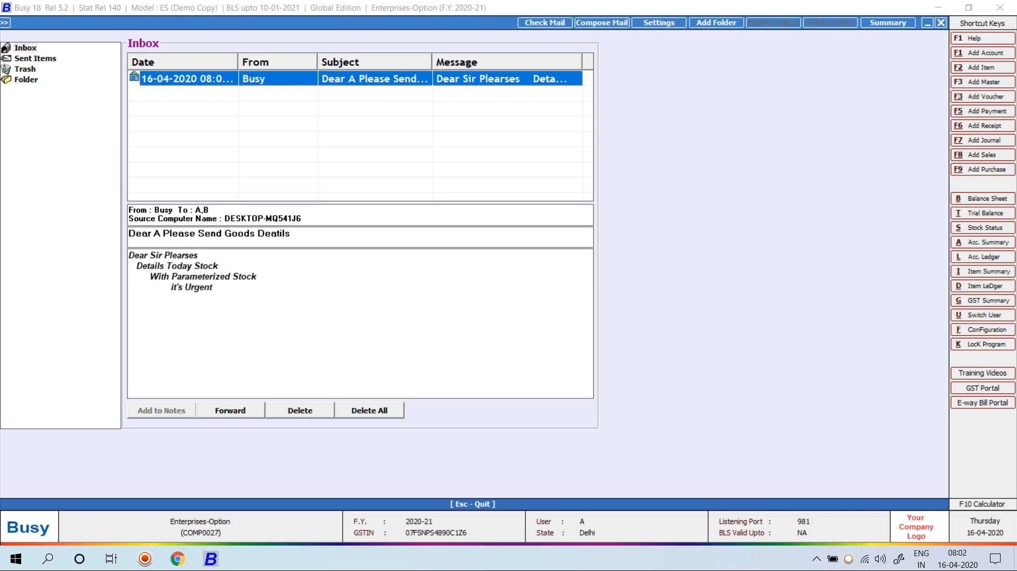
left_click(230, 410)
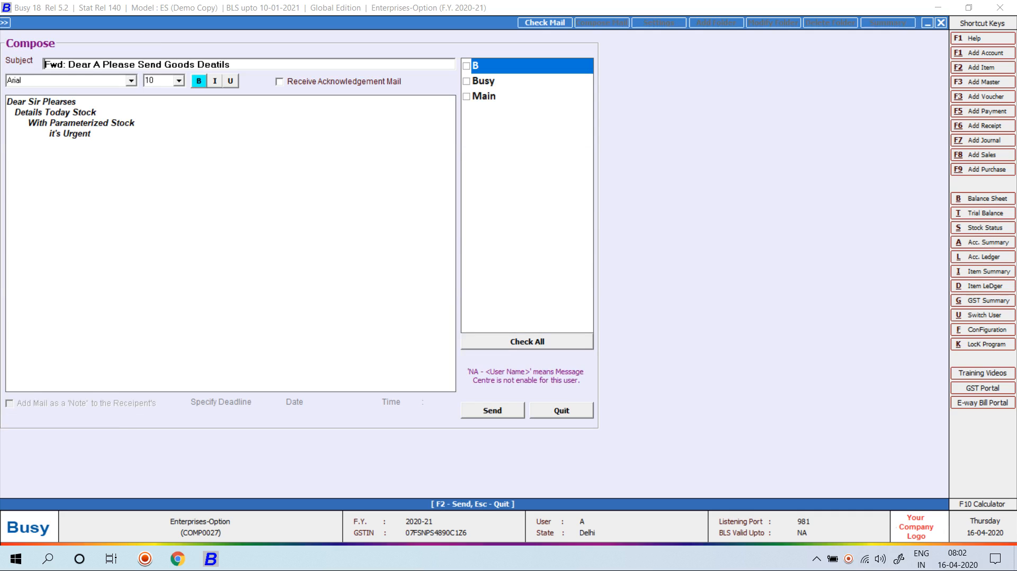
left_click(467, 81)
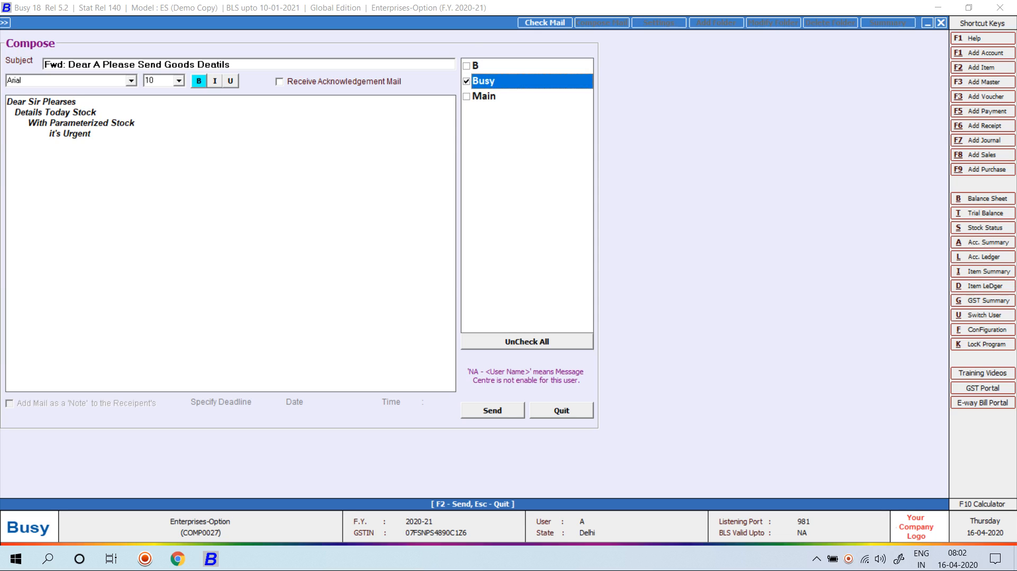
left_click(8, 144)
key("Escape")
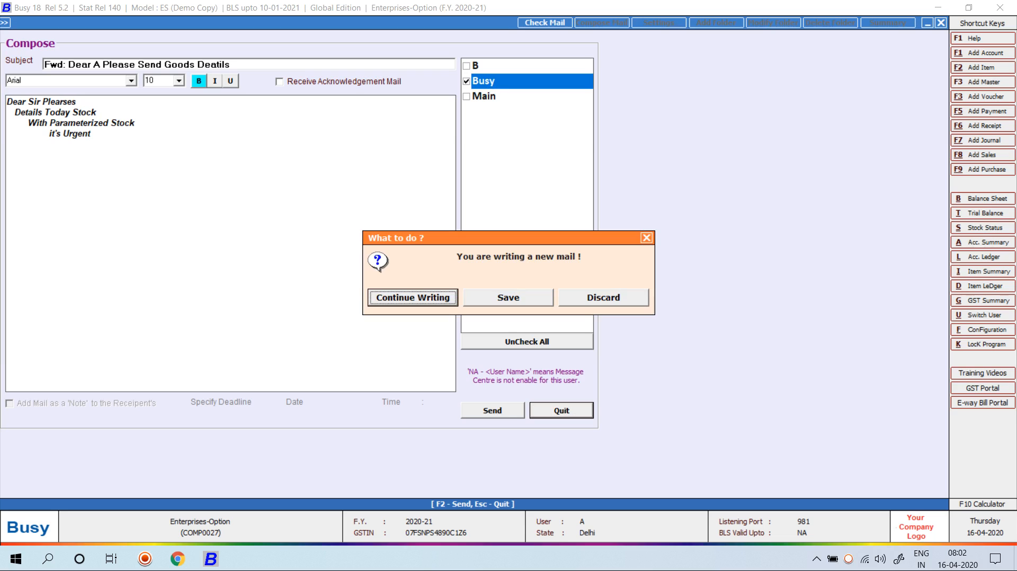
key("Return")
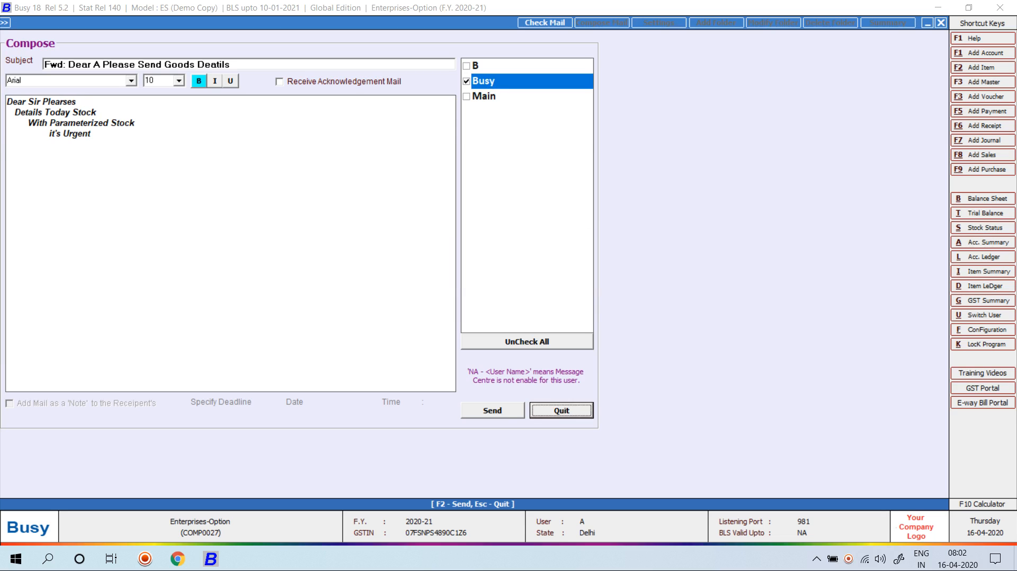
Replace the forwarded message body with 'ok' and send it
key("ctrl+a")
type("o")
key("BackSpace")
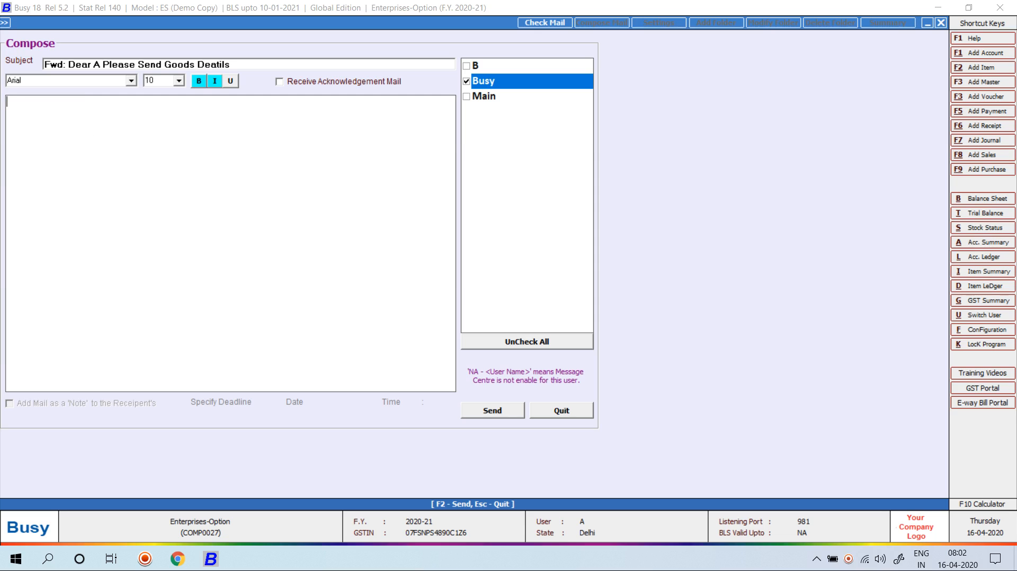
type("ok")
key("F2")
key("Return")
Exit the compose form and the Message Centre, dismissing the rejected-entries prompt
key("Escape")
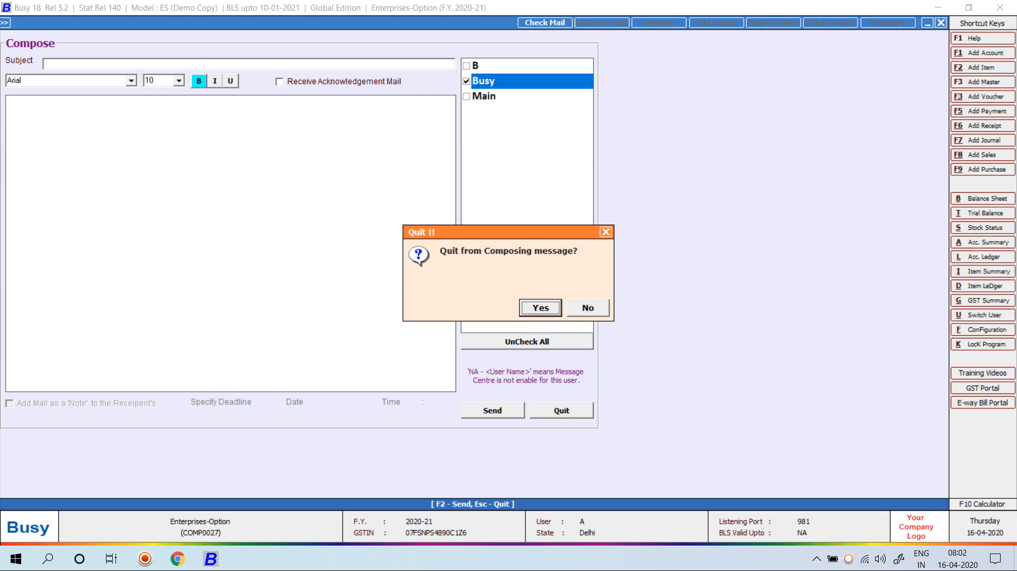
key("Return")
key("Escape")
key("Return")
key("Escape")
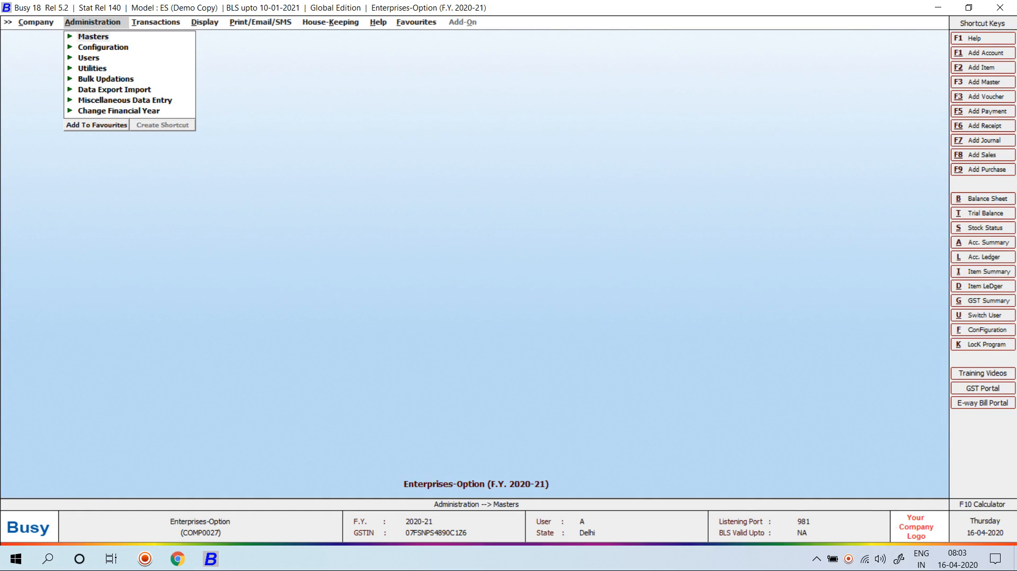
Reopen Enterprises-Option by searching 'ent' and log in as user Busy with its password
key("Left")
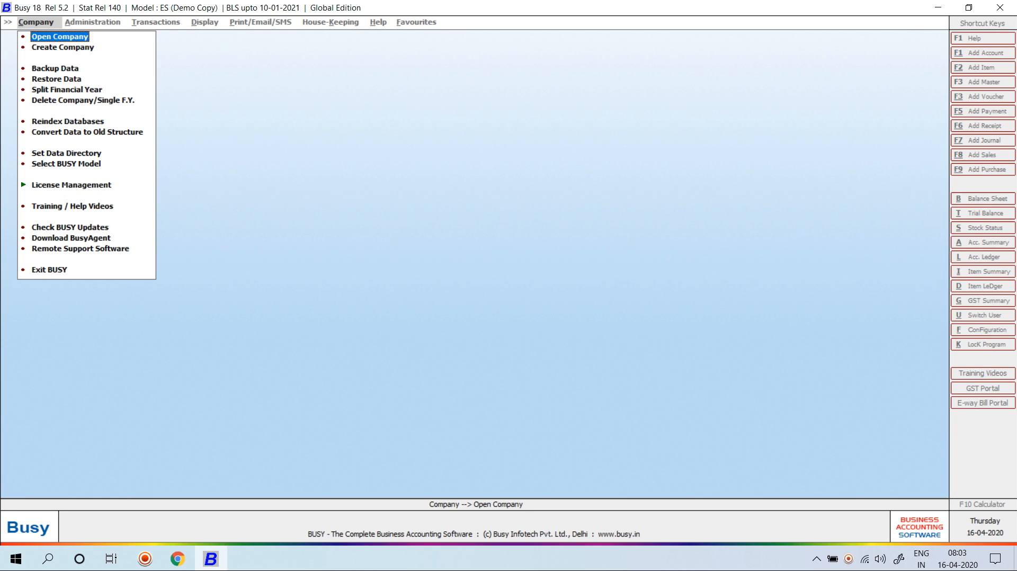
key("Return")
type("ent")
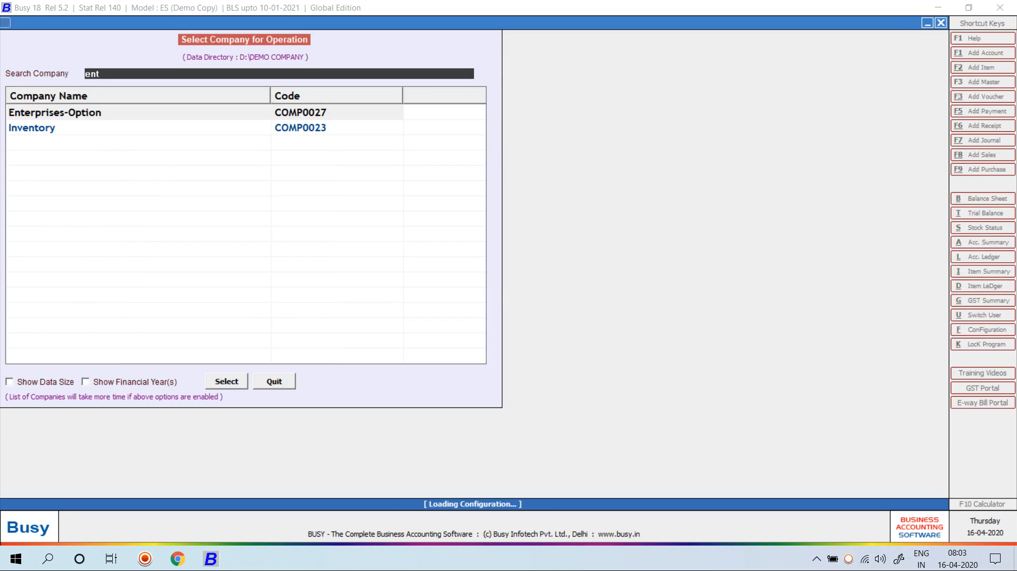
key("Return")
type("busy")
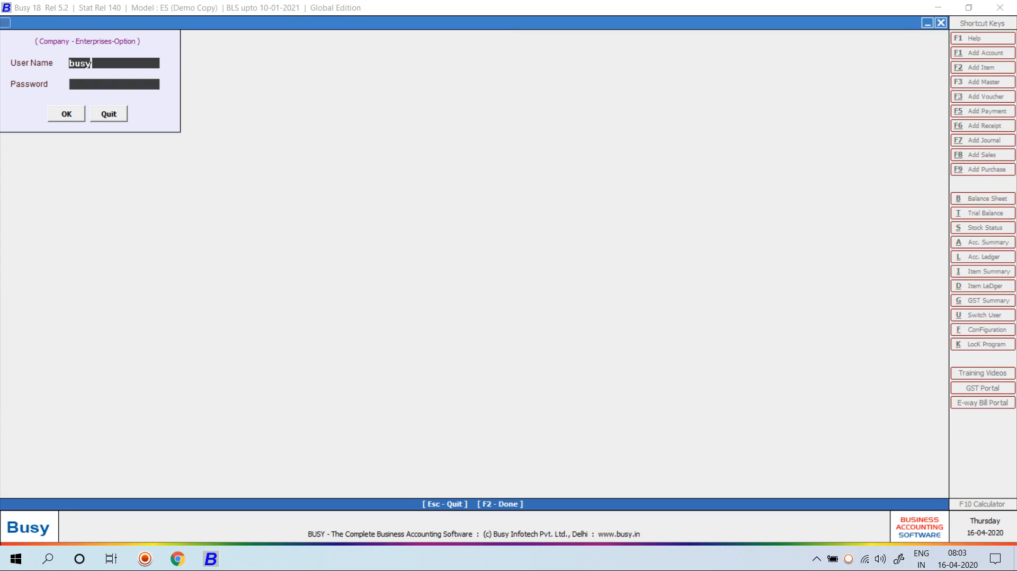
key("Return")
type("***")
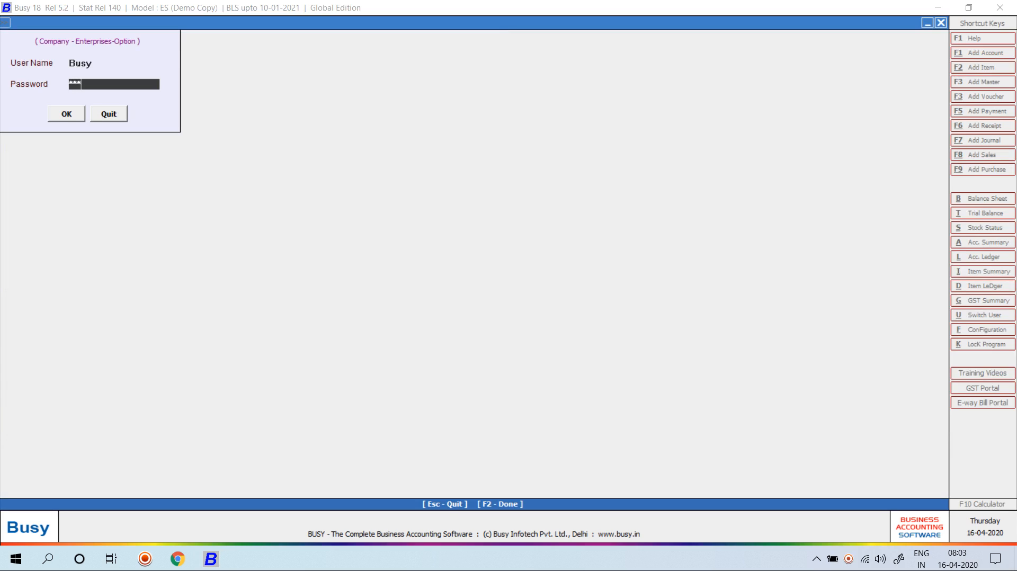
key("Return")
key("Return")
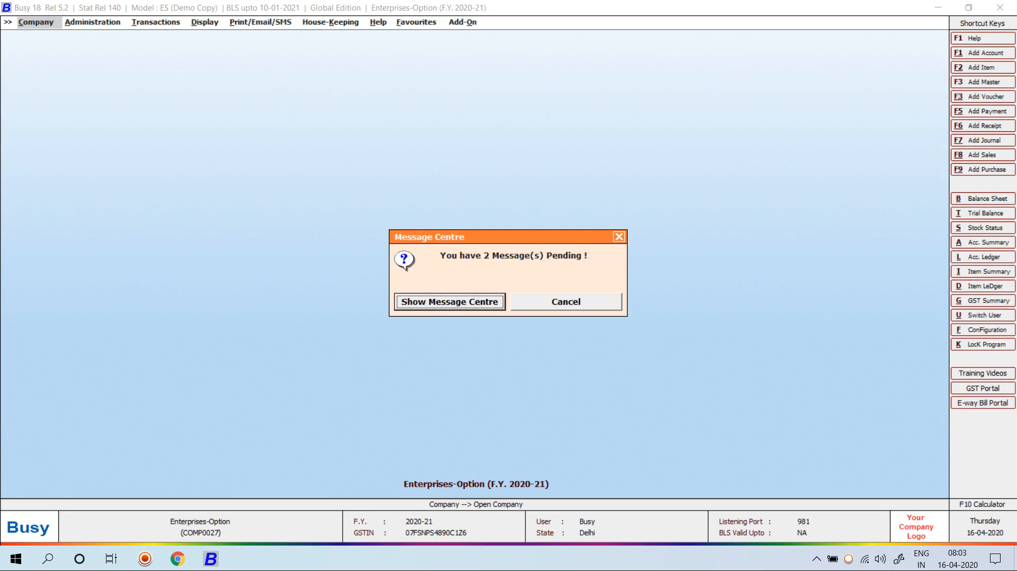
Open Message Centre, browse Sent Items, Trash and Folder, and glance at mail settings
key("Return")
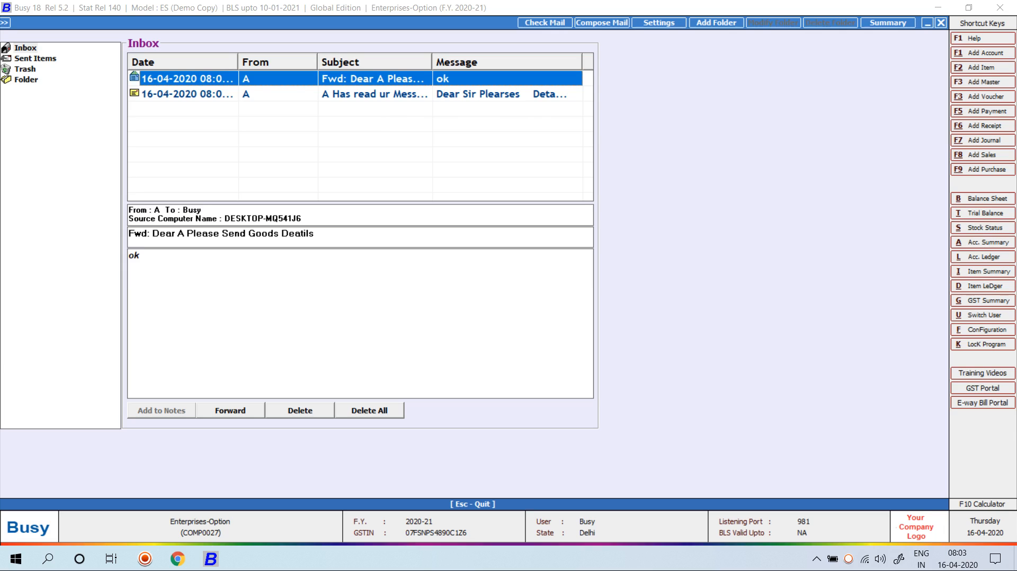
left_click(35, 58)
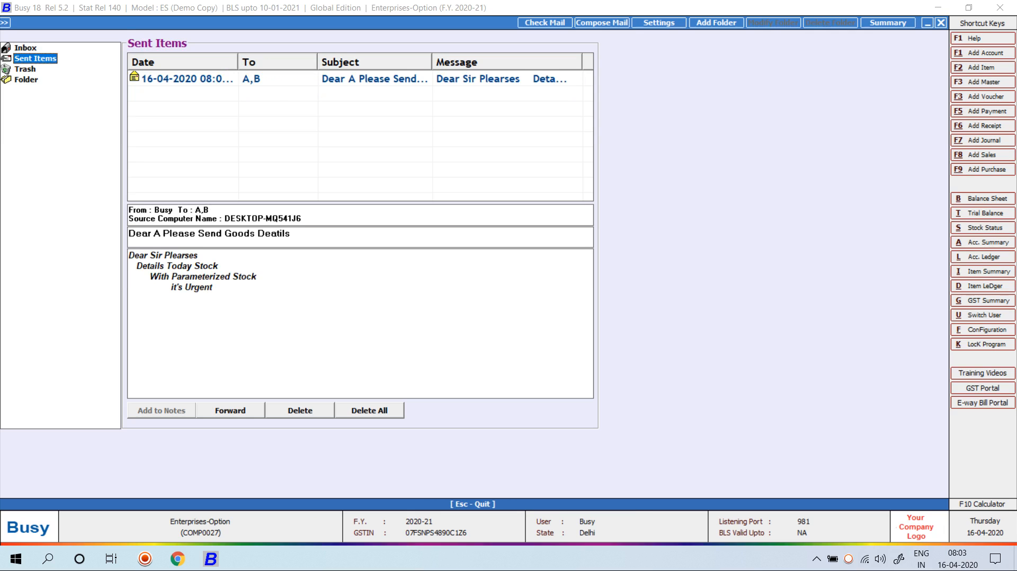
left_click(25, 70)
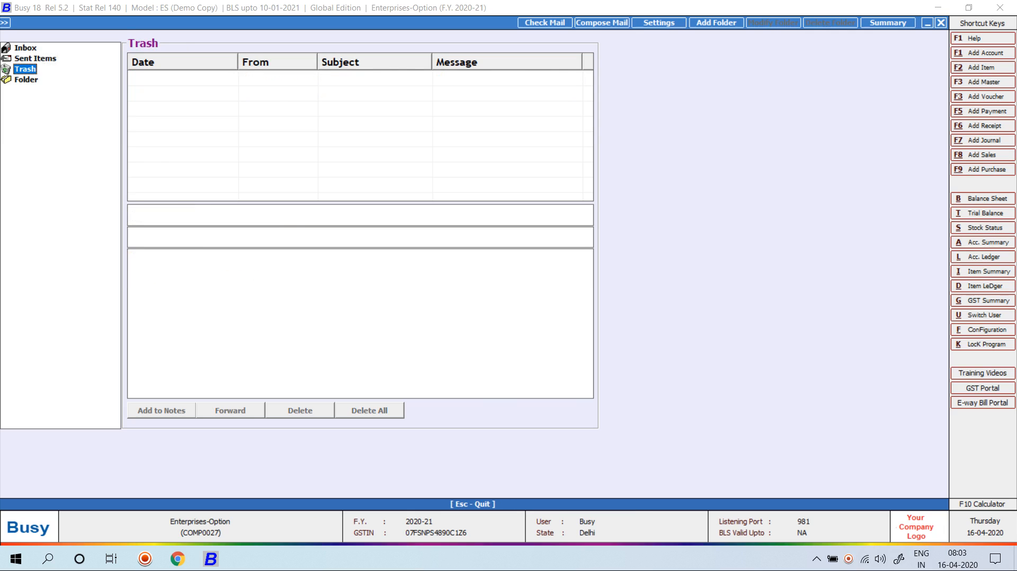
left_click(25, 80)
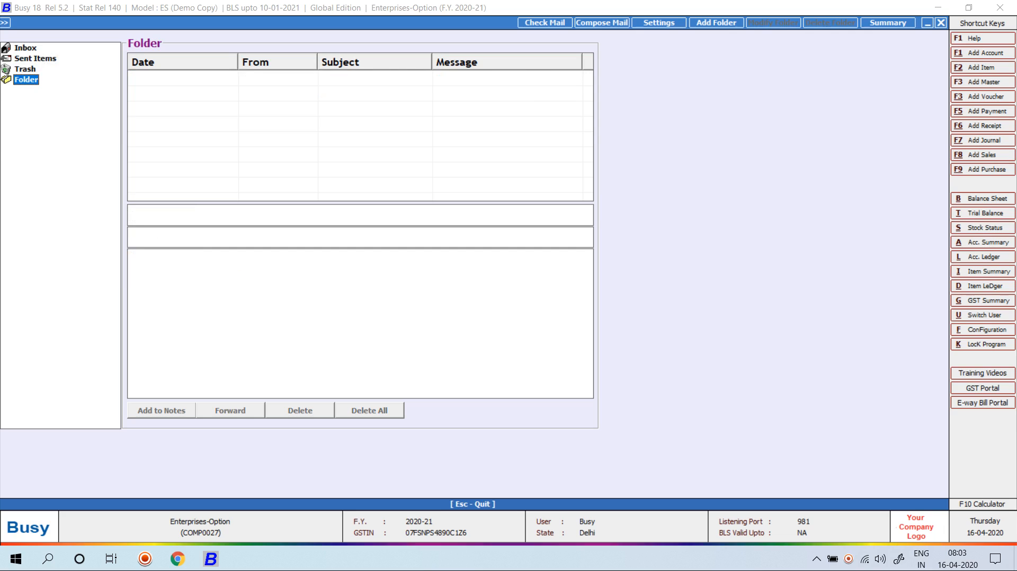
left_click(660, 23)
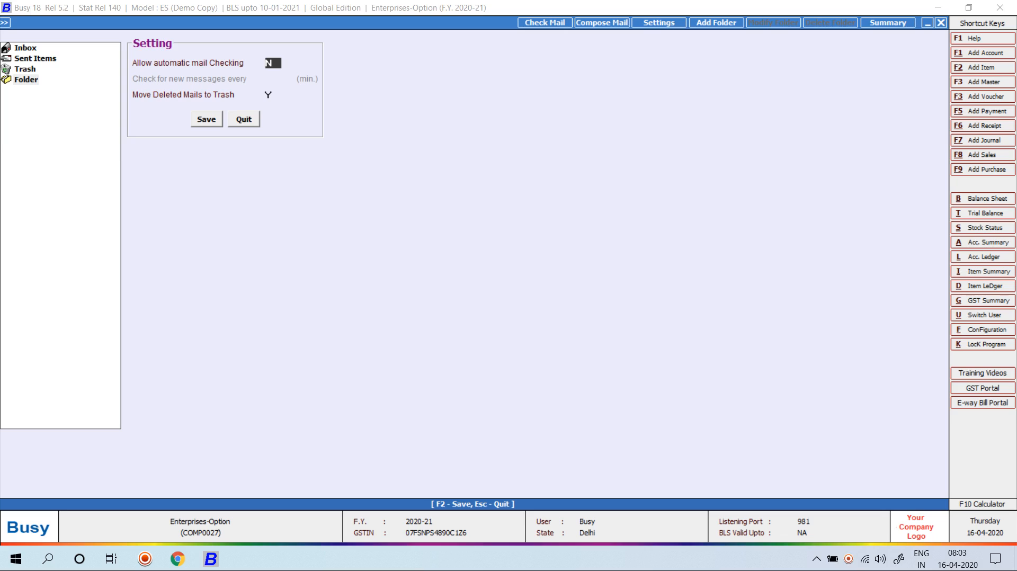
key("Escape")
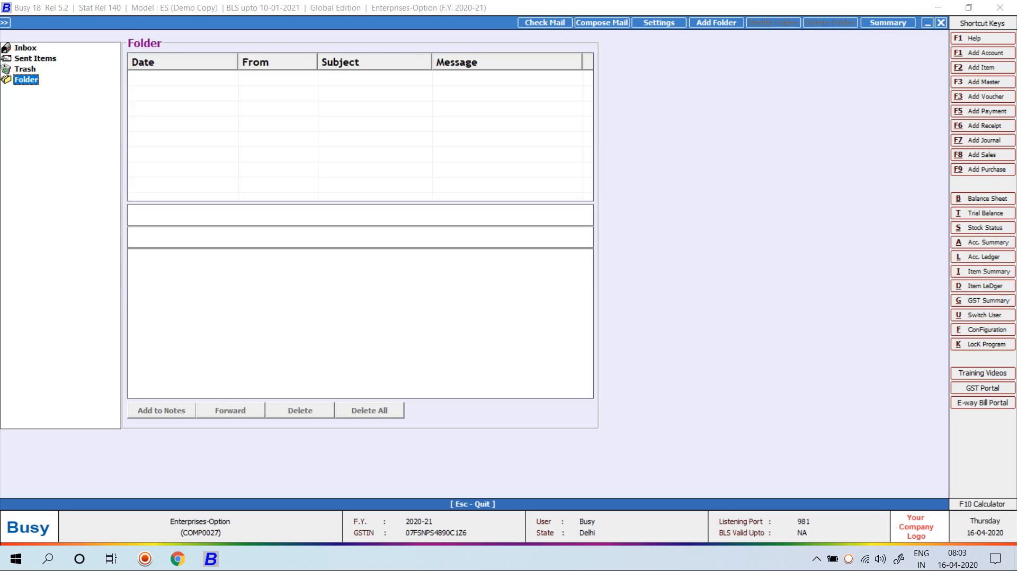
Check the Summary (Inbox 2 messages, 1 unread), then quit the Message Centre
left_click(888, 23)
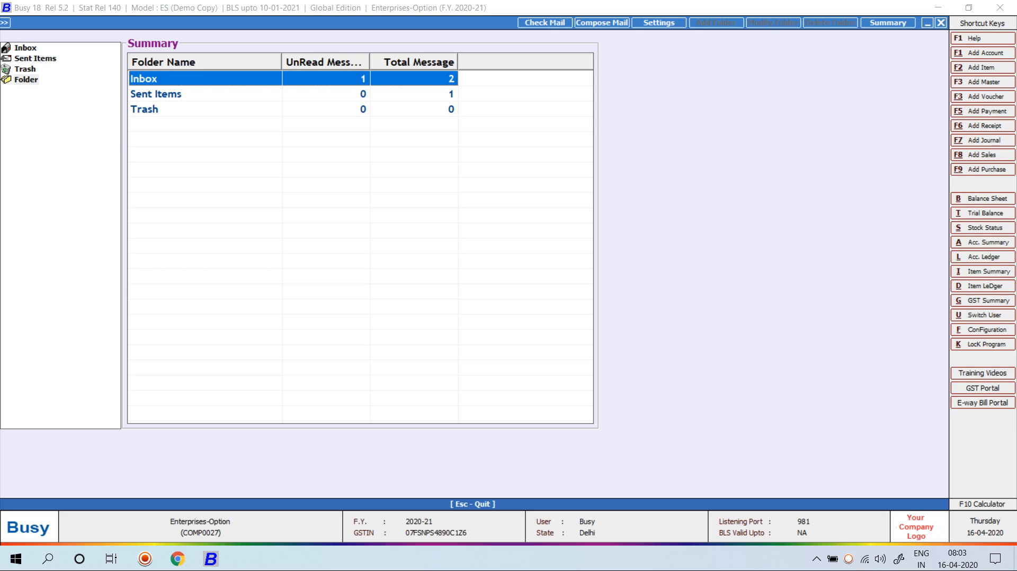
key("Escape")
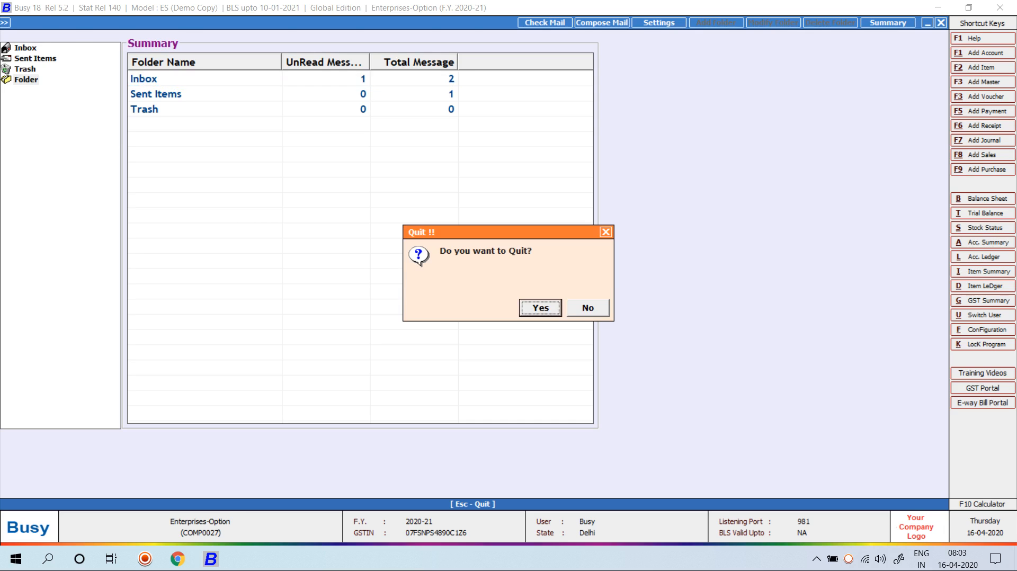
key("Return")
key("Escape")
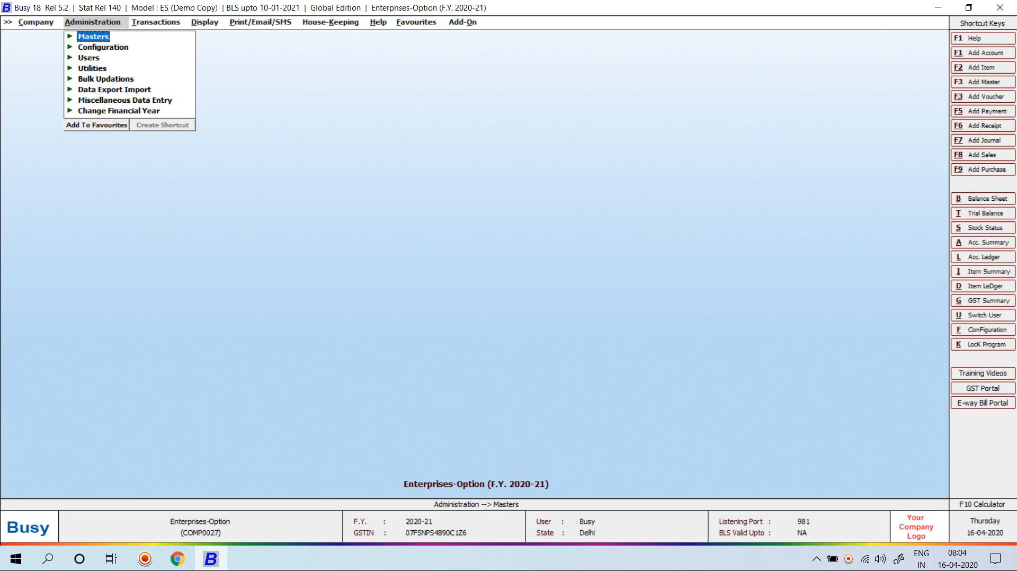
In Enterprise Features set Show Approval Details N, User Activity Log Y, Message Centre N, and save
key("Down")
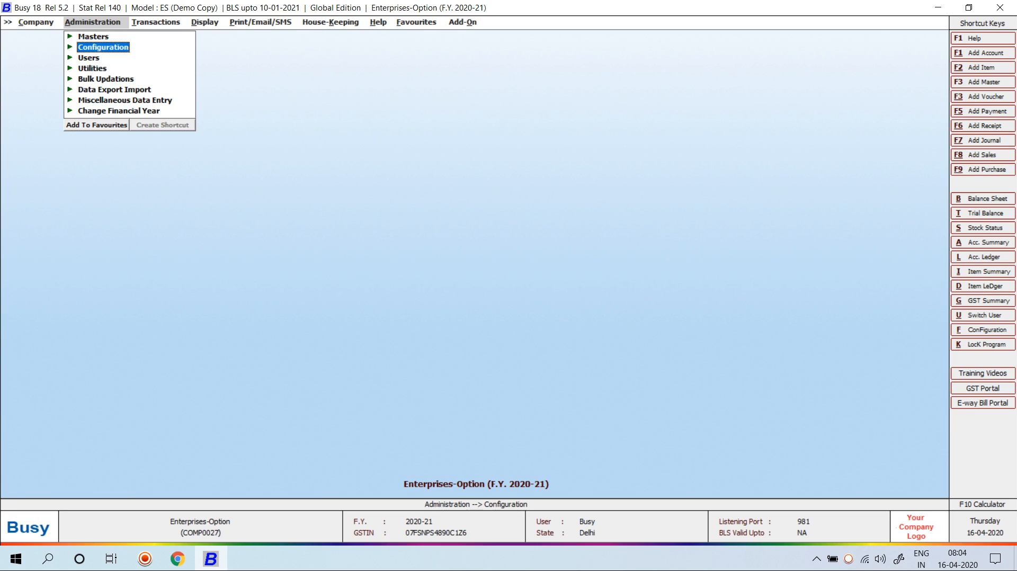
key("Return")
key("Down")
key("Return")
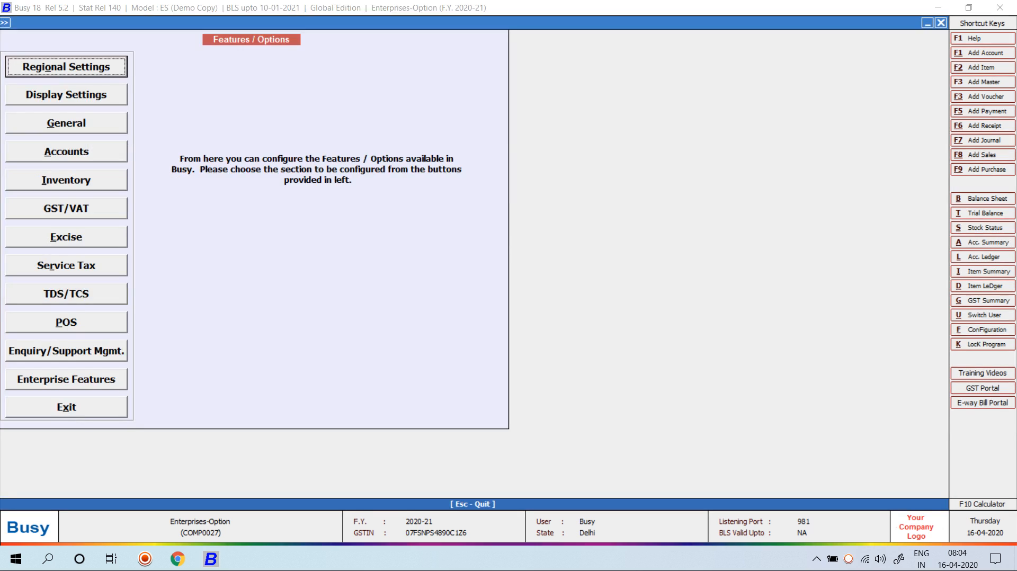
key("Down")
key("Down")
key("Down")
key("Down")
key("Down")
key("Down")
key("Down")
key("Down")
key("Down")
key("Down")
key("Down")
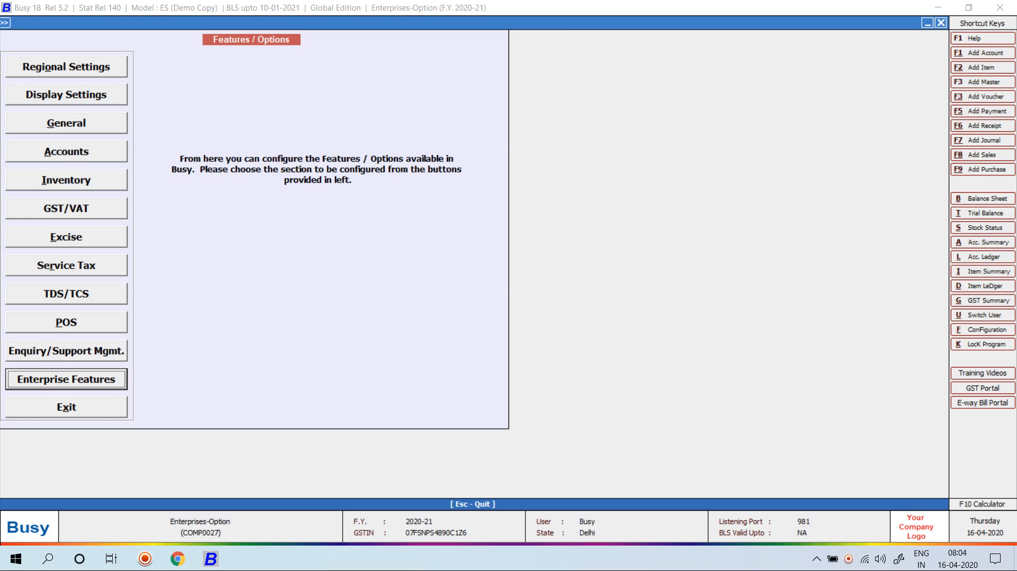
key("Return")
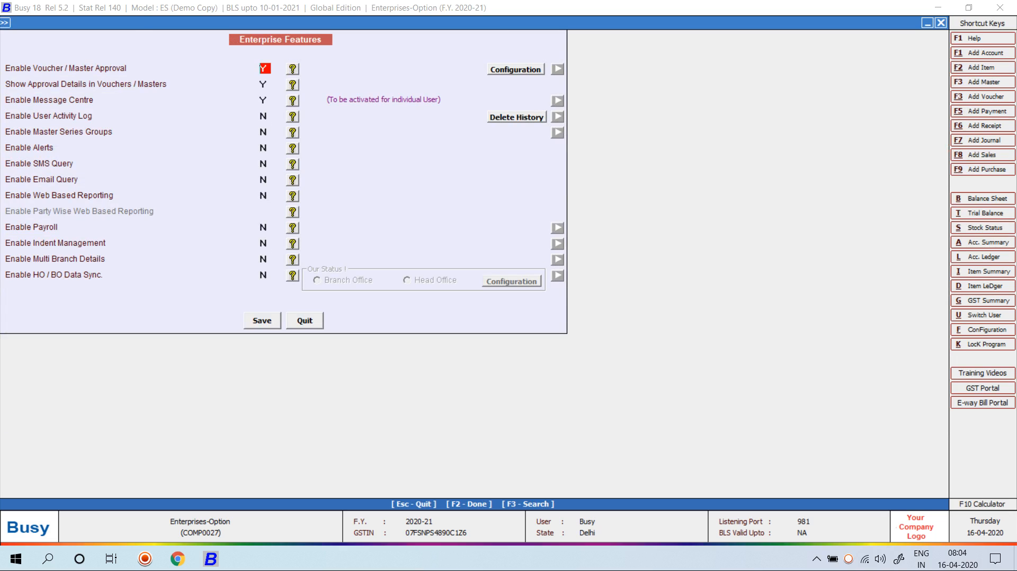
key("Return")
type("N")
key("Return")
type("Y")
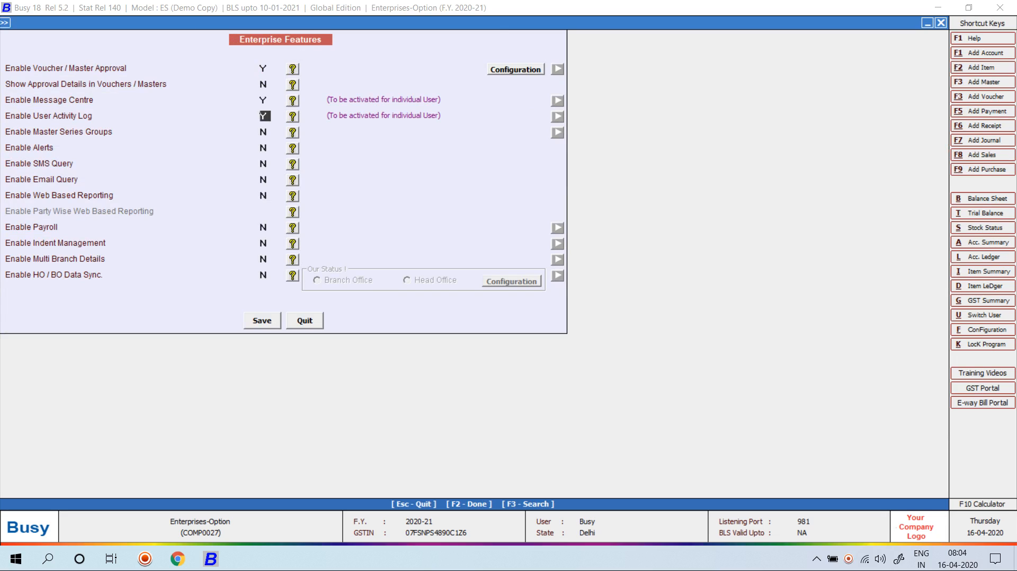
key("Up")
type("N")
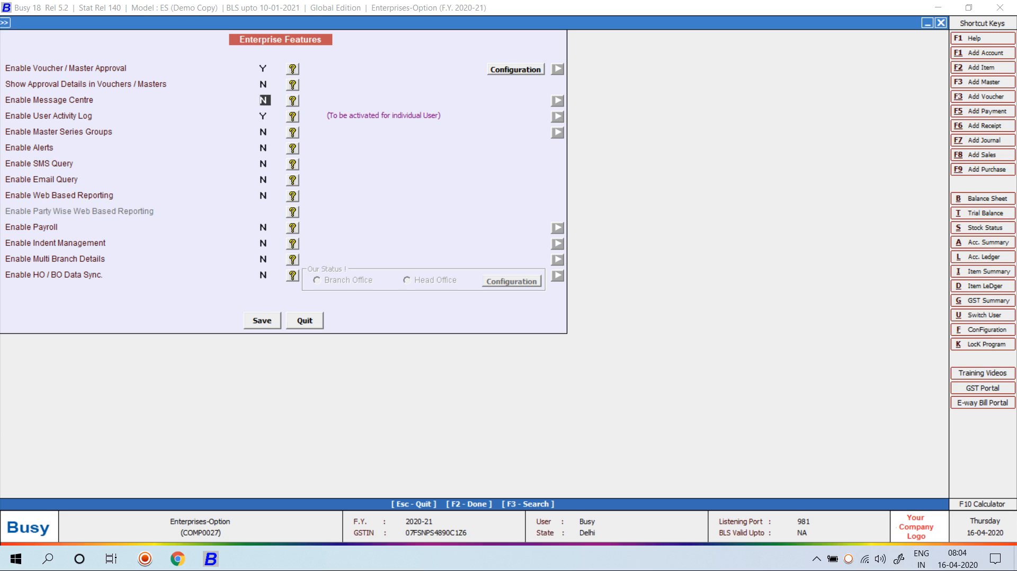
key("F2")
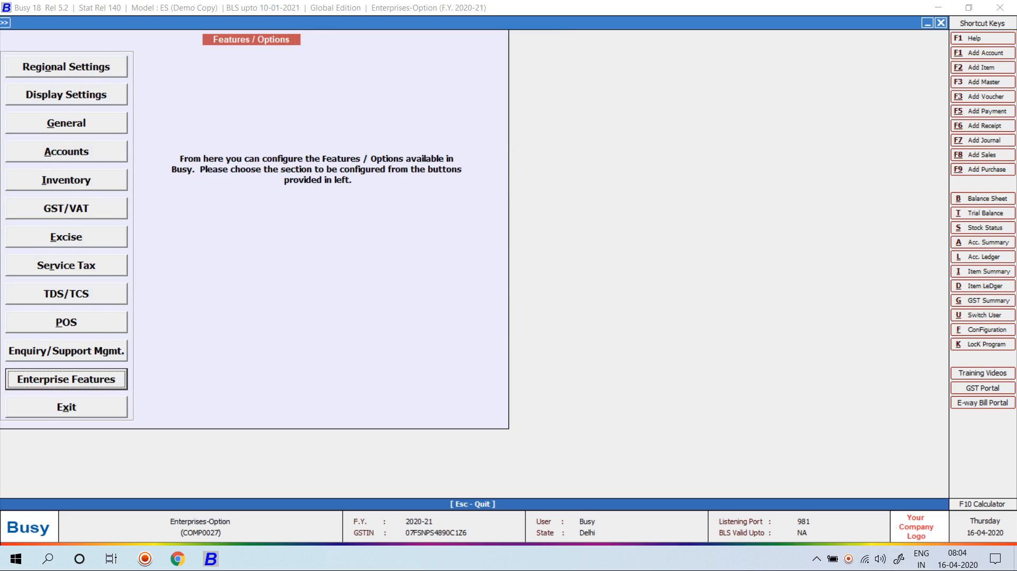
Review the Sales unapproved-voucher posting rule, leave it unchanged, and close the company
key("Return")
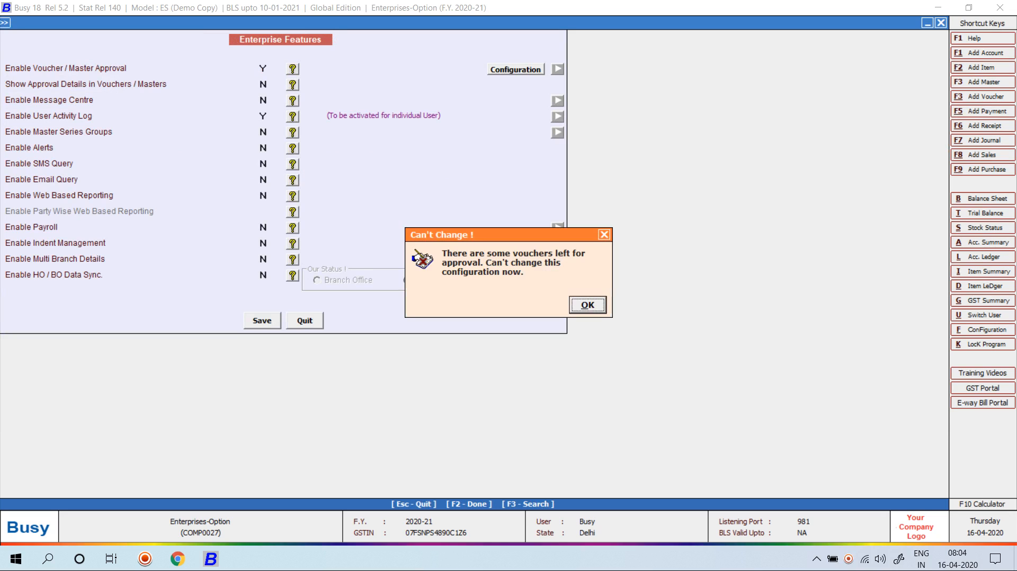
key("Return")
key("Return")
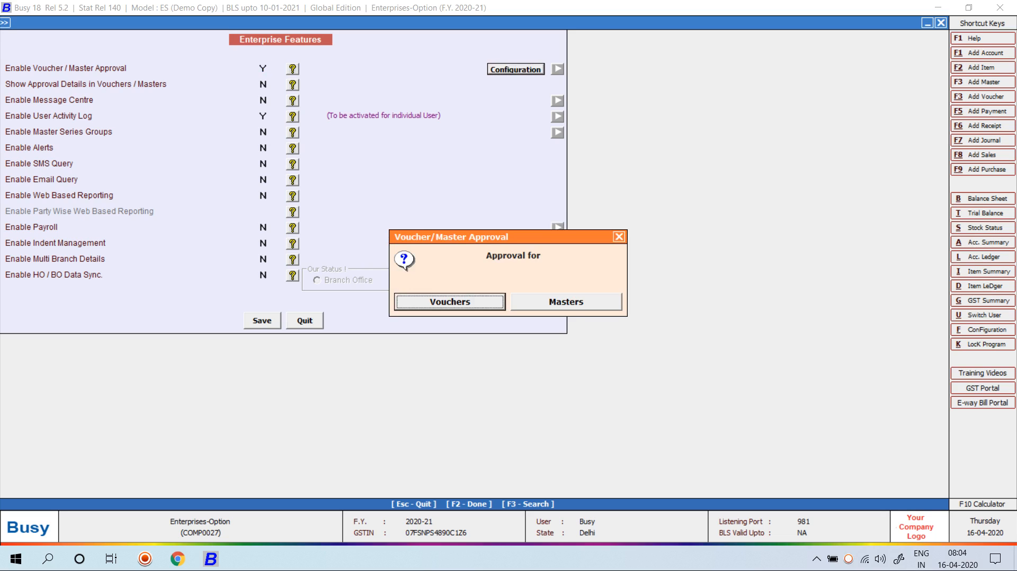
key("Return")
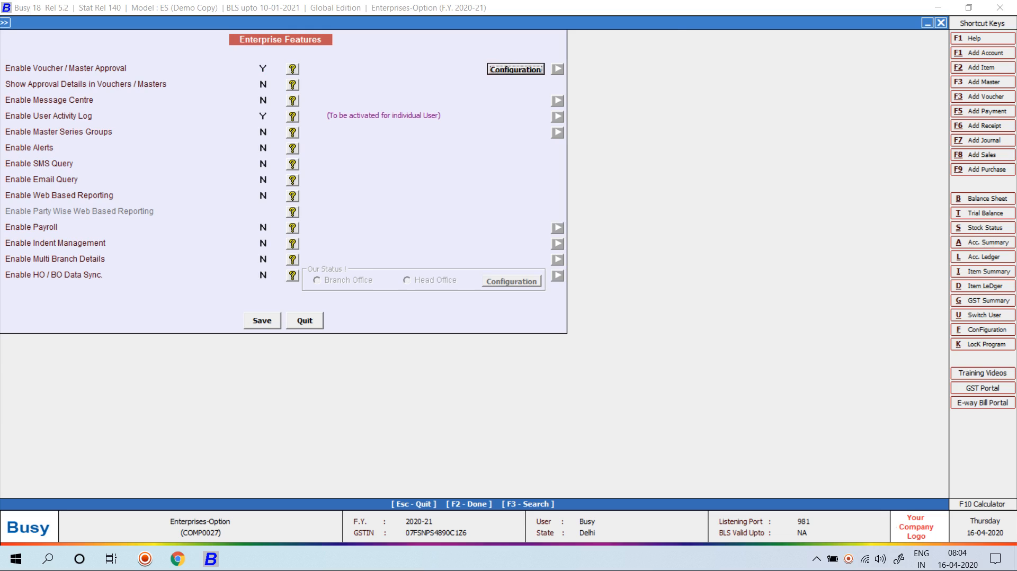
key("Return")
left_click(440, 71)
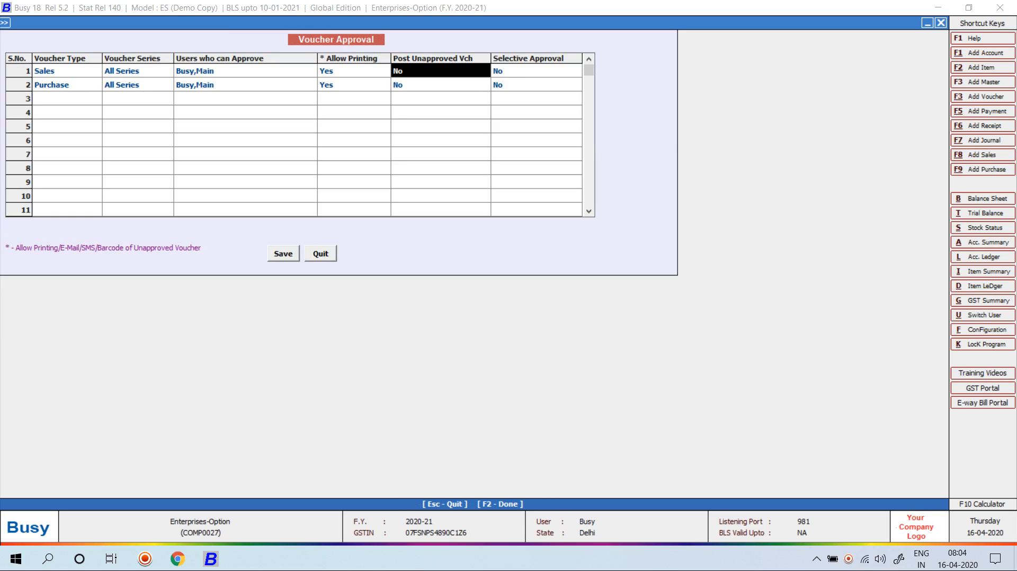
key("Return")
key("Escape")
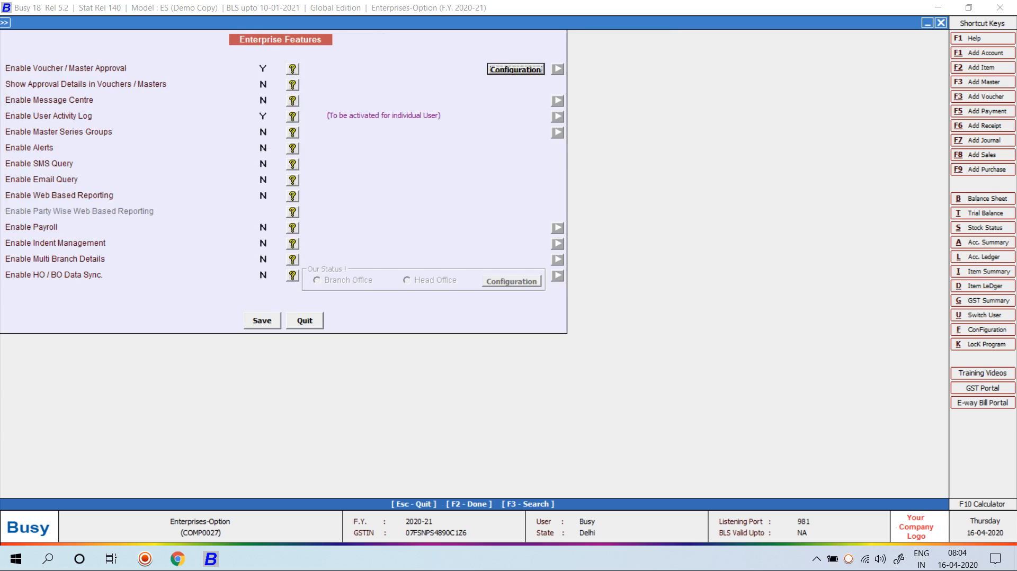
key("Escape")
key("Return")
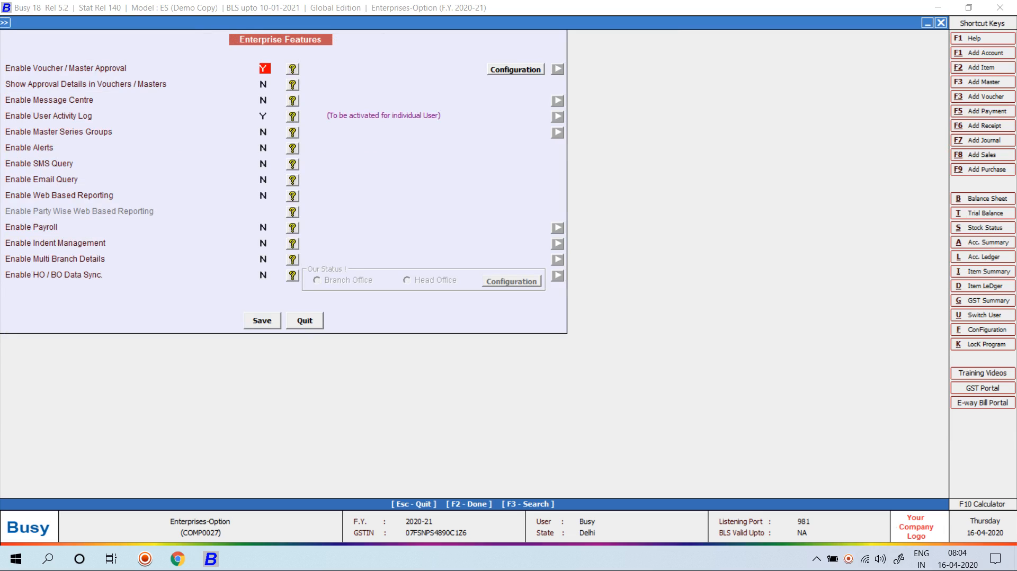
key("Return")
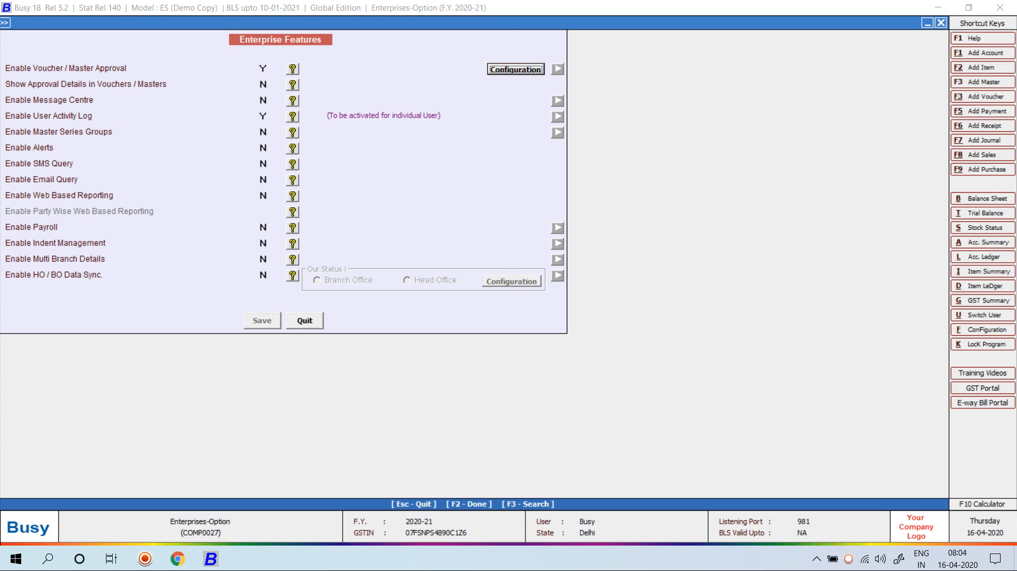
key("Escape")
key("Escape")
key("Escape")
key("Escape")
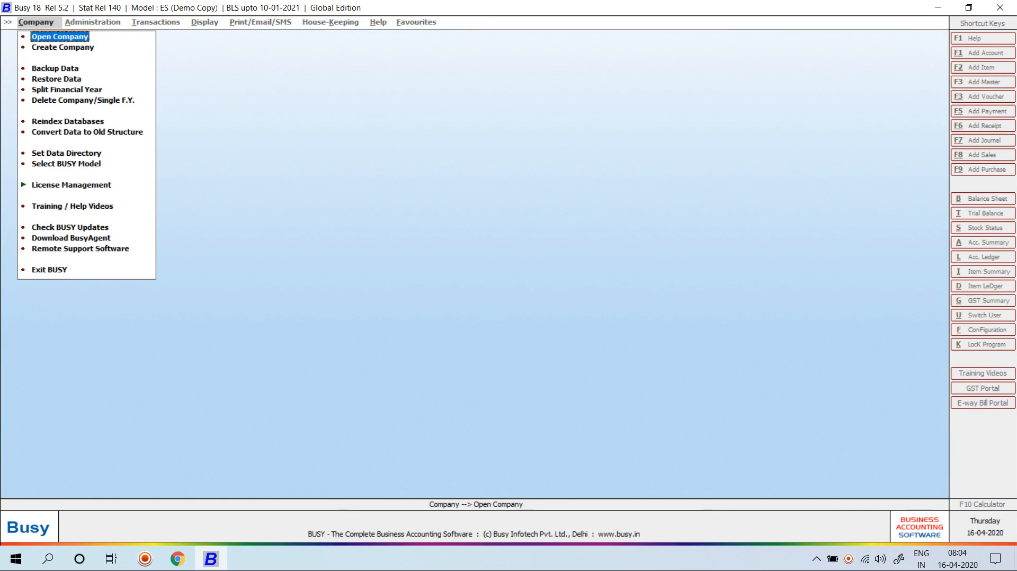
Open Enterprises-Option (search 'entA') as the test user, skipping the rejected entries
key("Return")
type("ent")
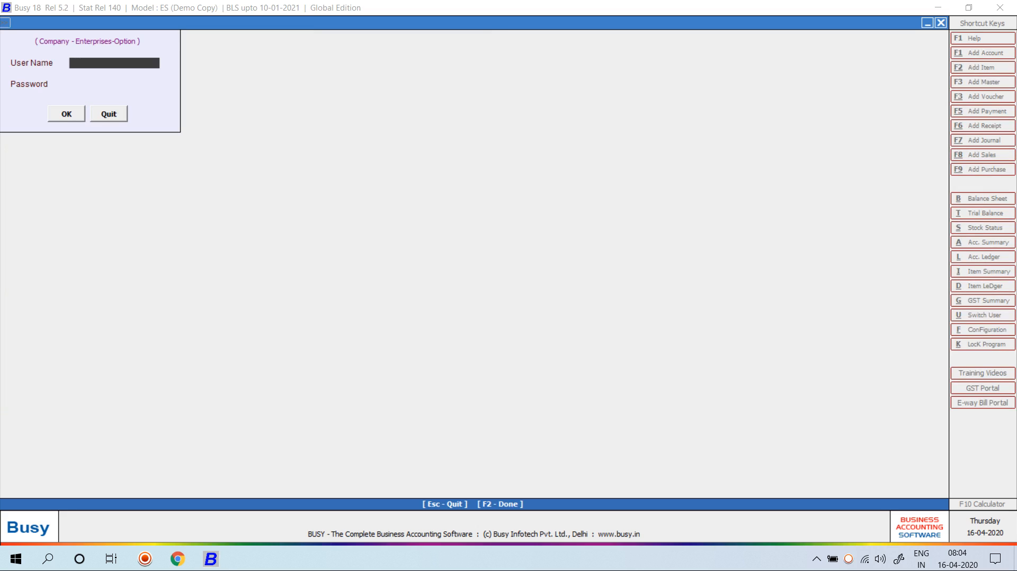
type("A")
key("Return")
key("Return")
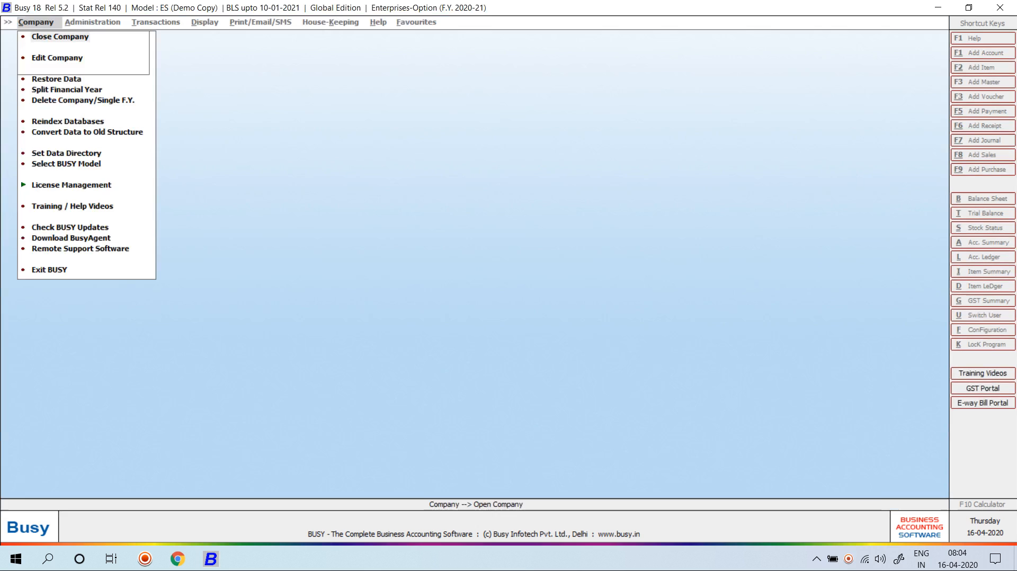
key("Right")
key("Return")
Open sales voucher 1/2020-21 in Main series for modification
key("Right")
key("Right")
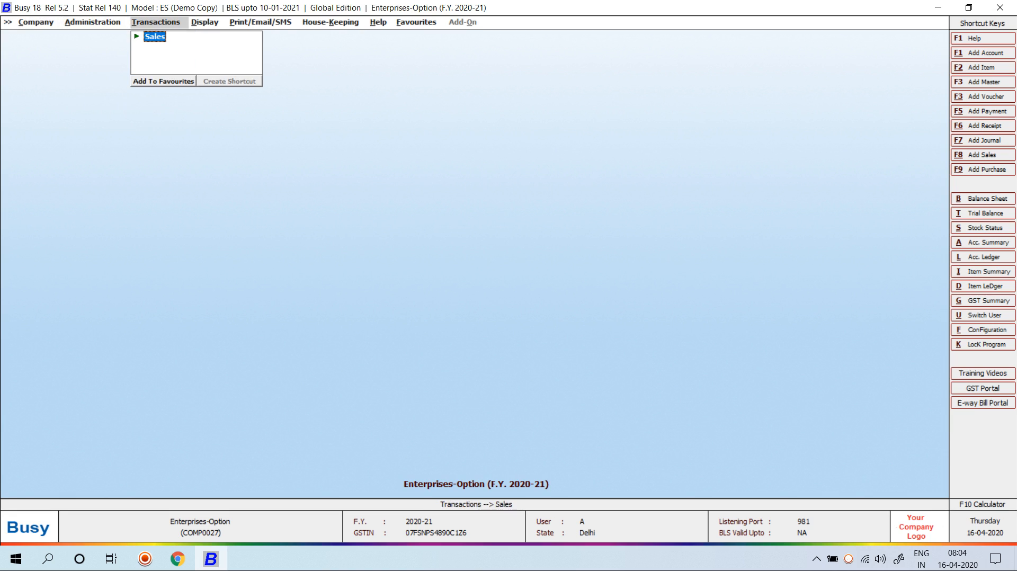
key("Return")
key("Down")
key("Return")
key("Return")
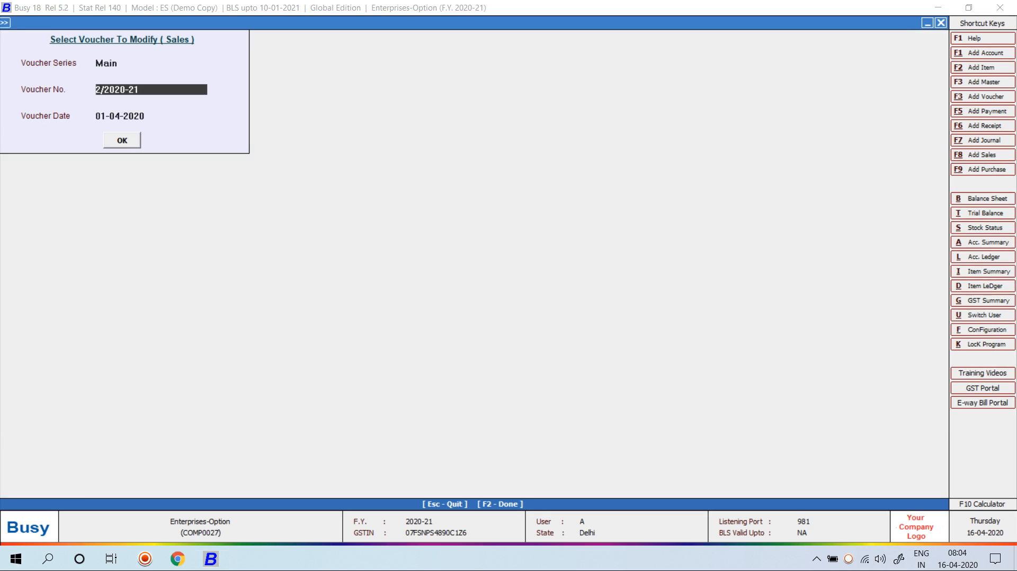
key("Delete")
type("1")
key("Return")
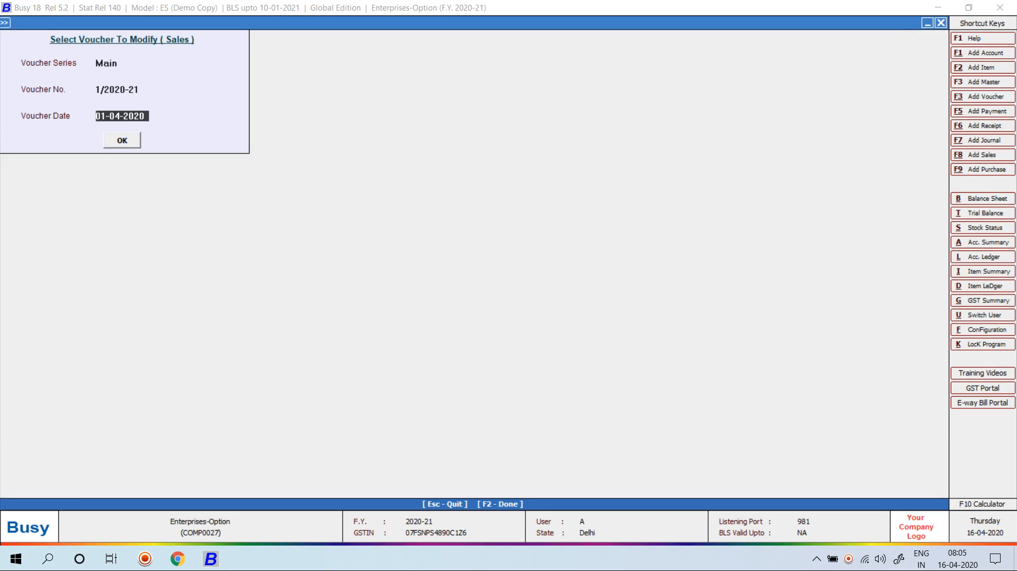
key("Return")
key("Return")
key("Return")
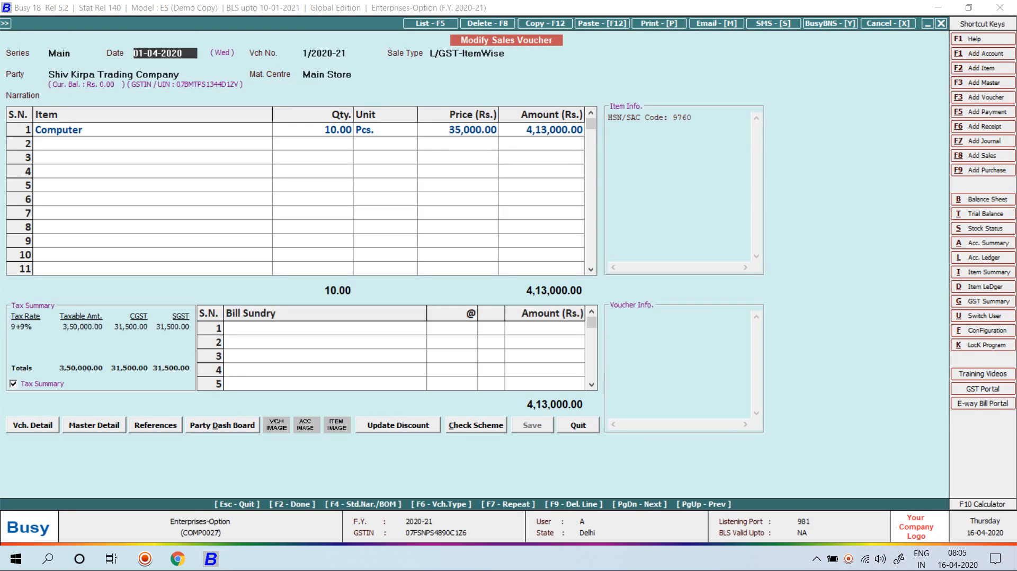
key("Return")
key("Return")
key("Return")
key("Return")
key("Return")
key("Return")
key("Return")
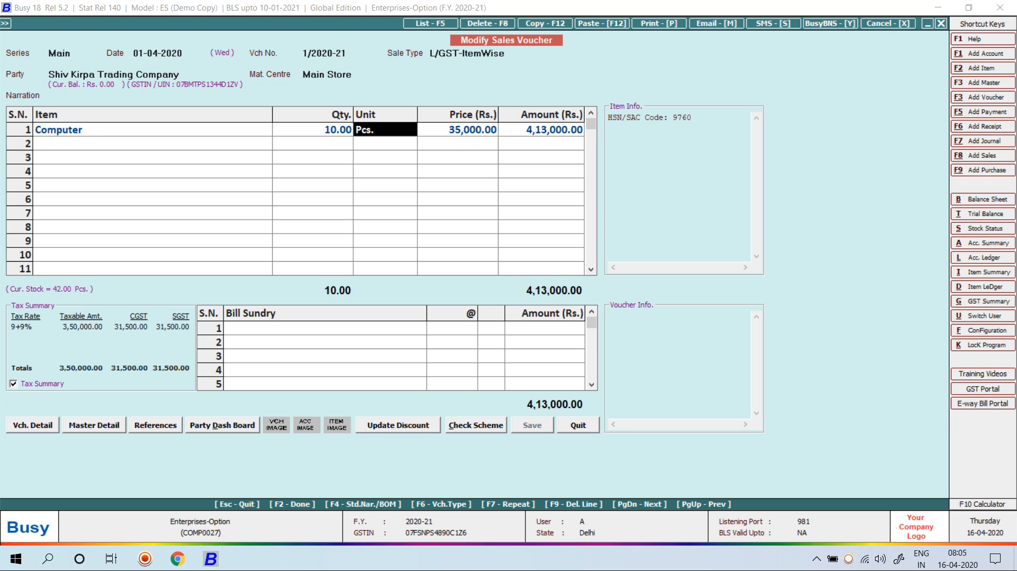
Change the price to 33000, attempt to save, and quit unsaved after the no-rights refusal
type("33000")
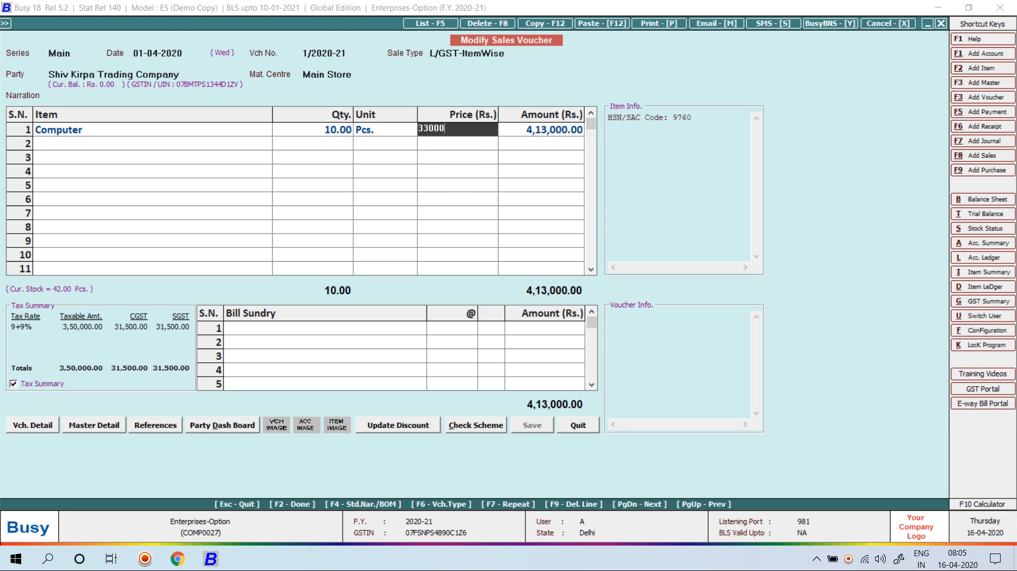
key("Return")
key("Return")
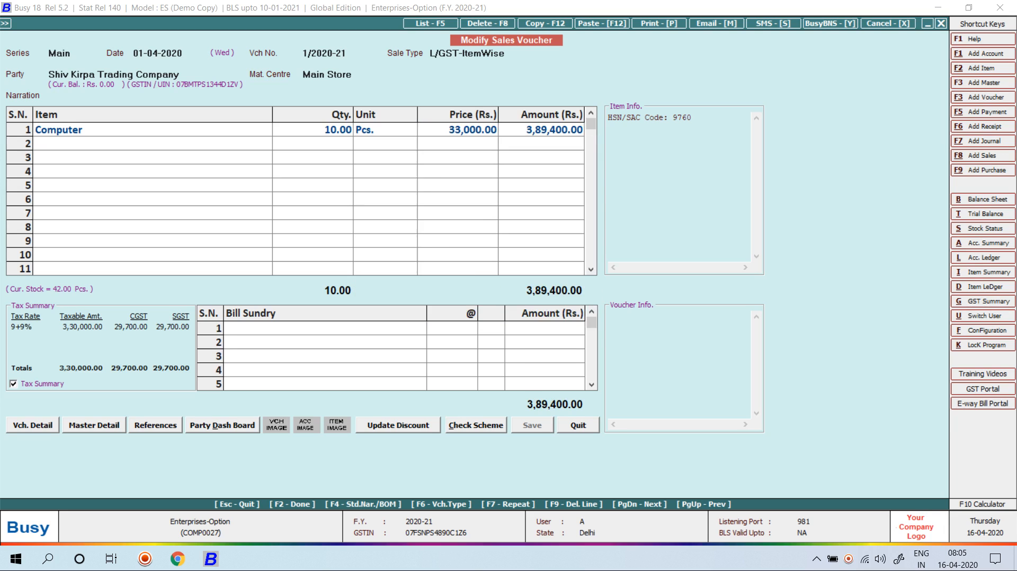
key("Return")
key("Return")
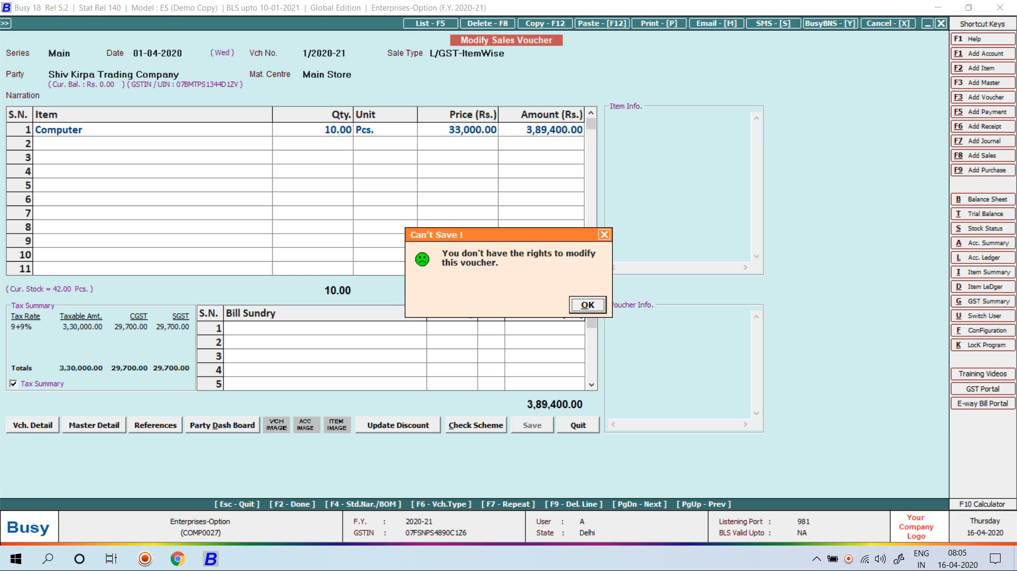
key("Return")
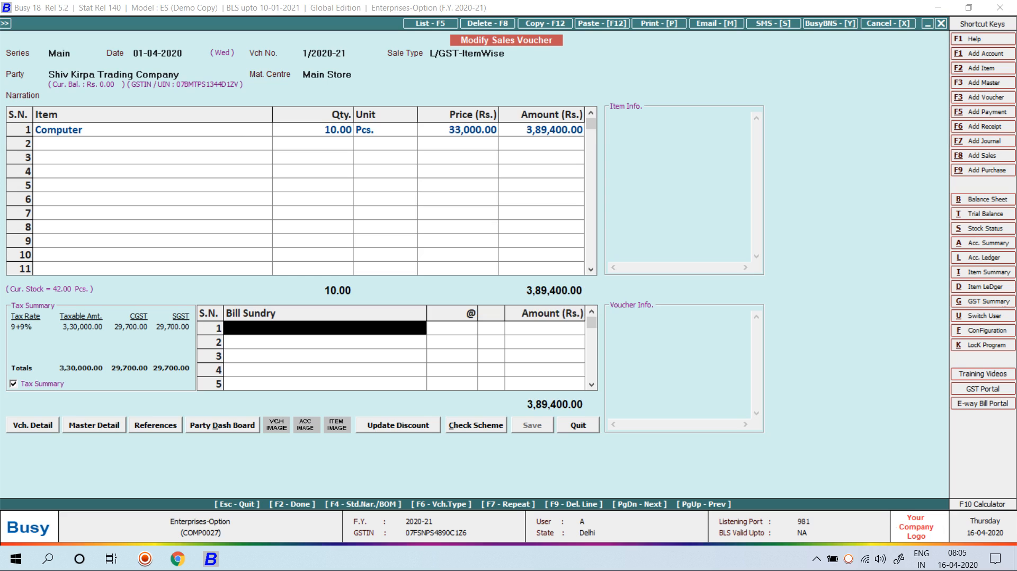
key("Escape")
key("Return")
key("Escape")
key("Escape")
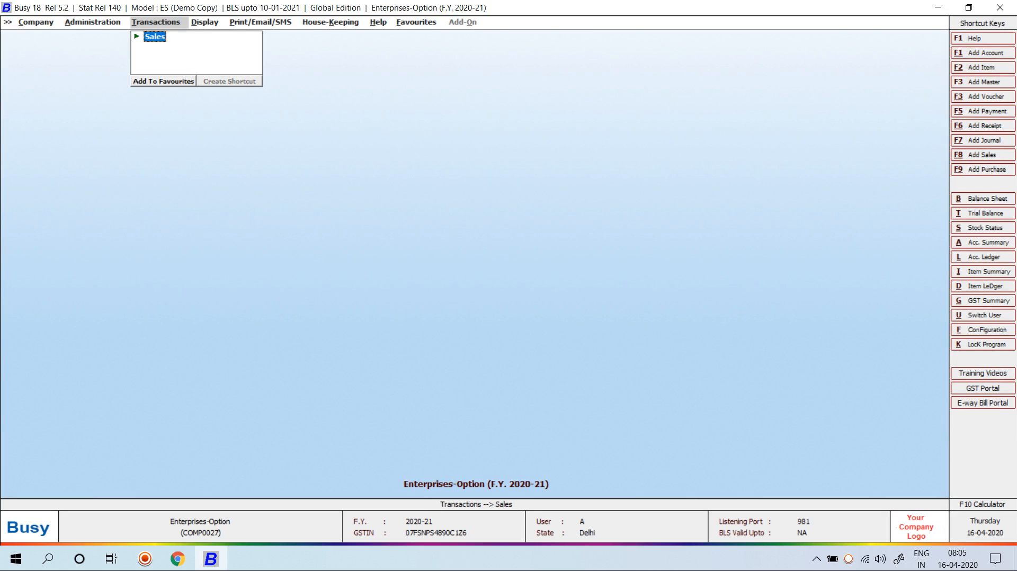
key("Left")
key("Return")
Reopen the Enterprises-Option company, found by searching 'ent', and log in as the administrator
key("Left")
key("Return")
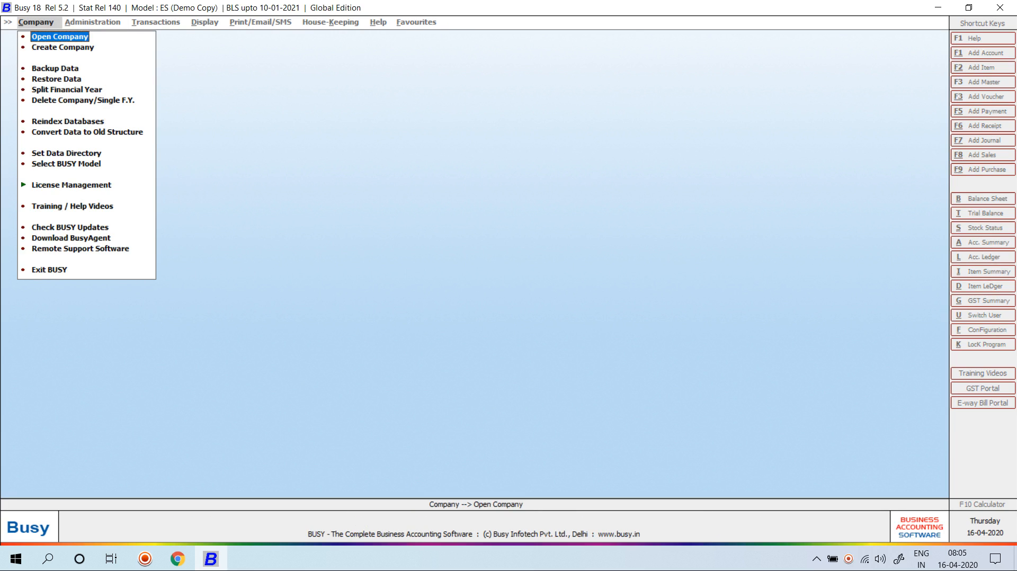
key("Return")
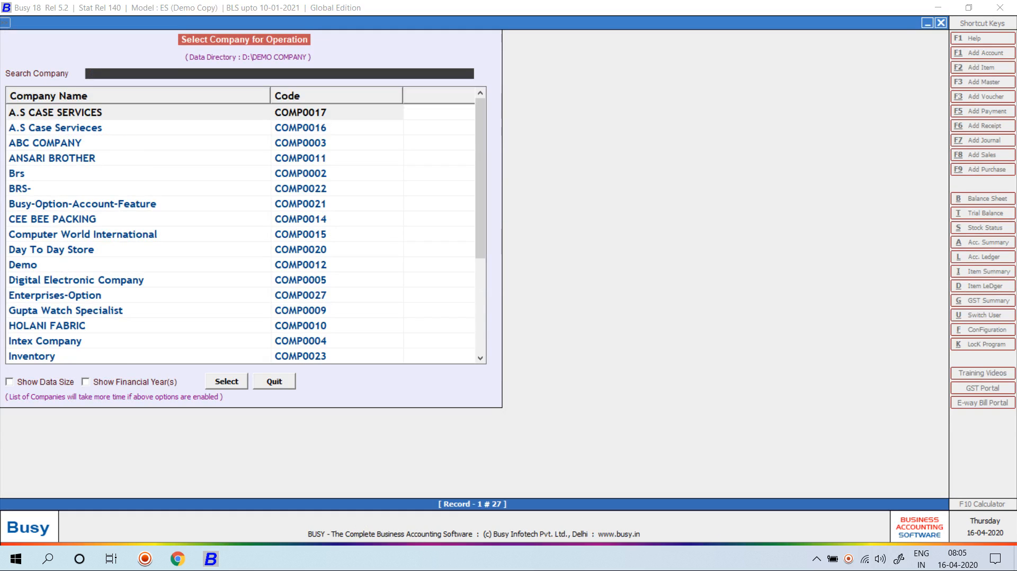
type("ent")
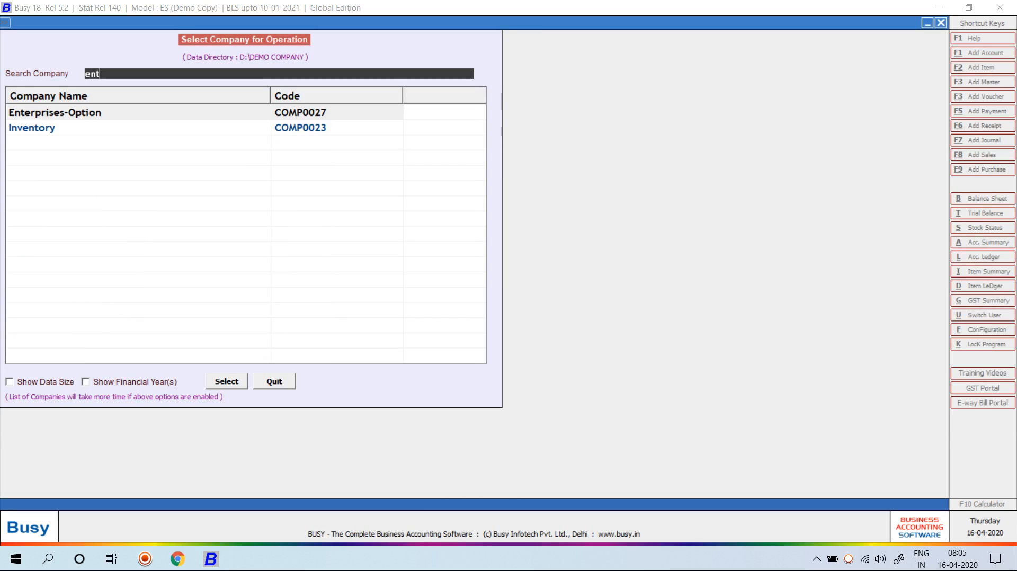
key("Return")
type("Busy")
key("Return")
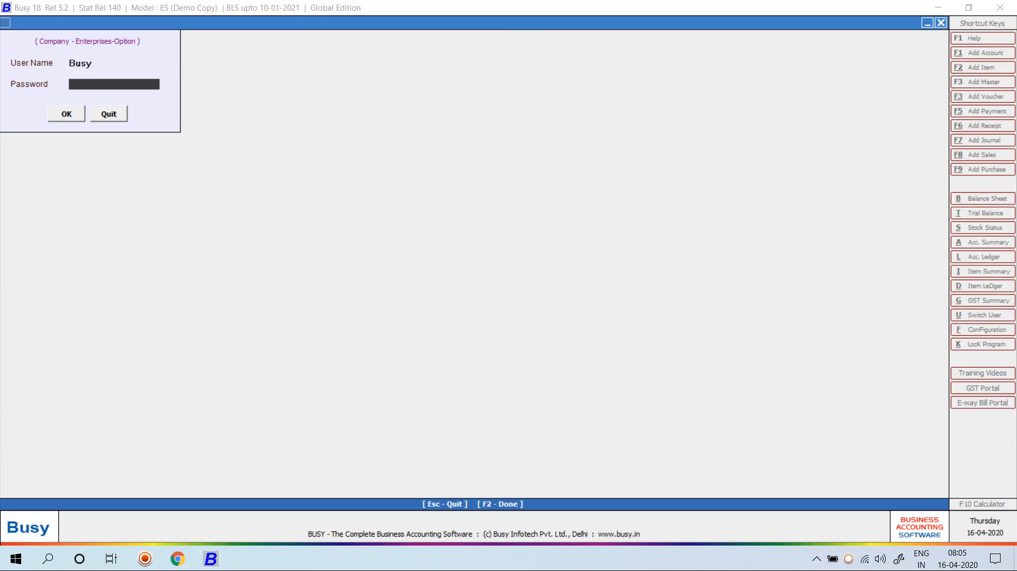
type("****")
key("Return")
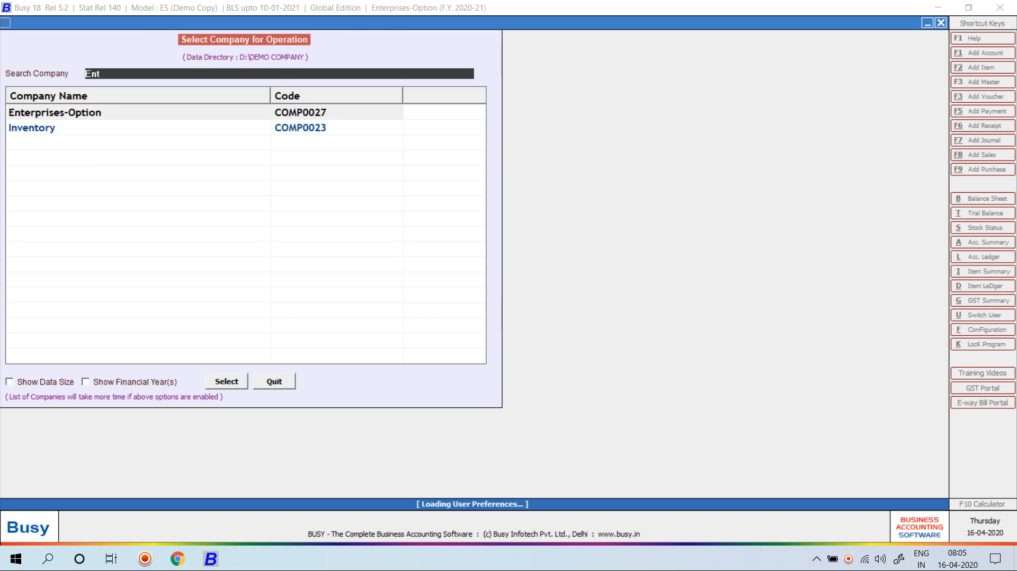
Decline approval entries and bring up user A's record under Users > Modify
key("Right")
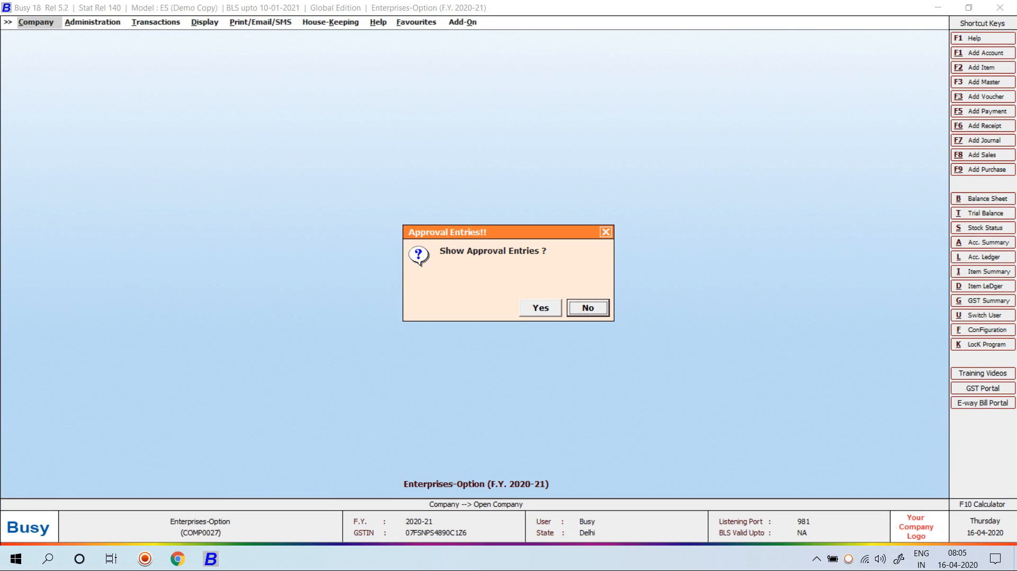
key("Return")
key("Down")
key("Down")
key("Down")
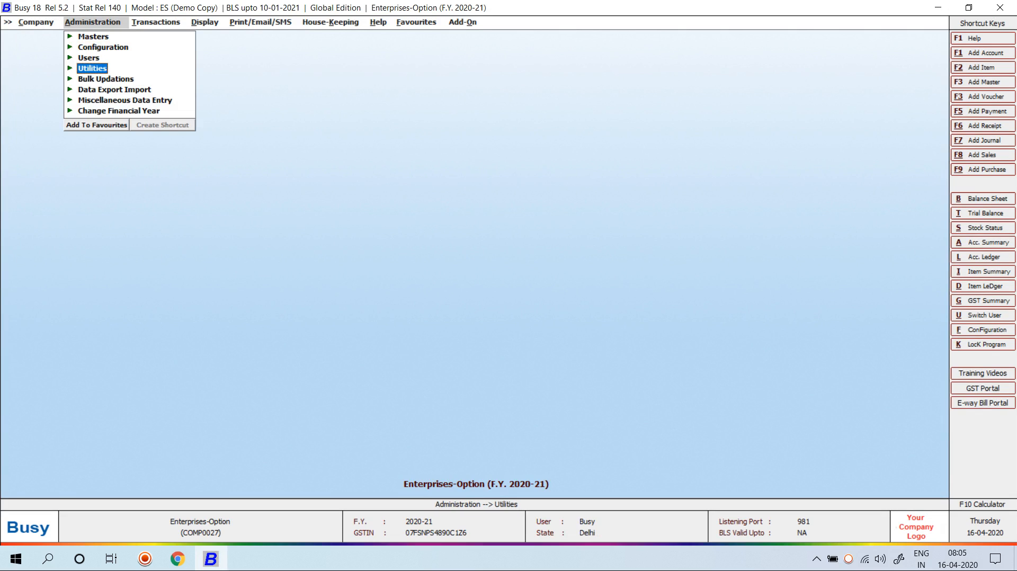
key("Up")
key("Return")
key("Down")
key("Return")
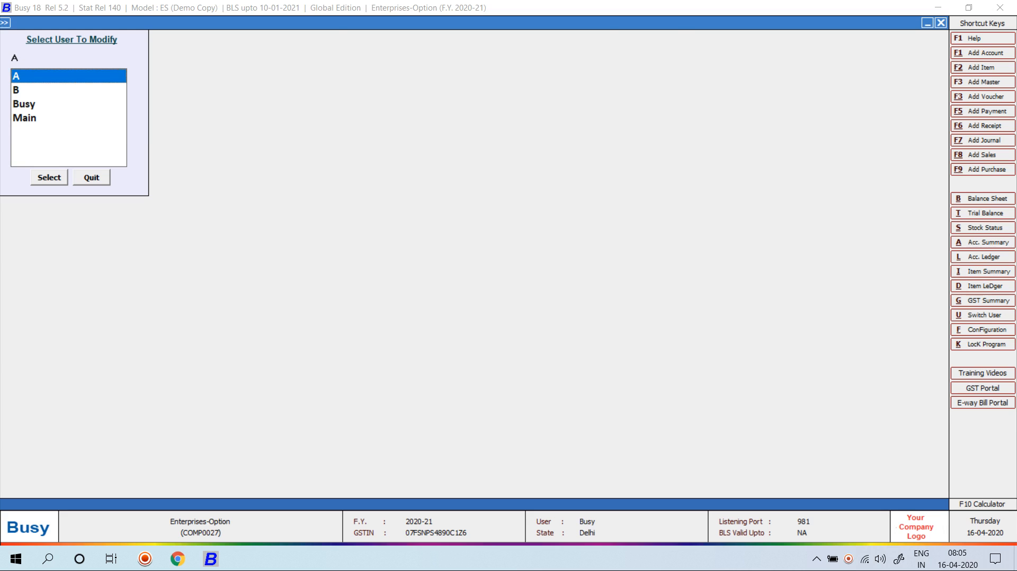
key("Return")
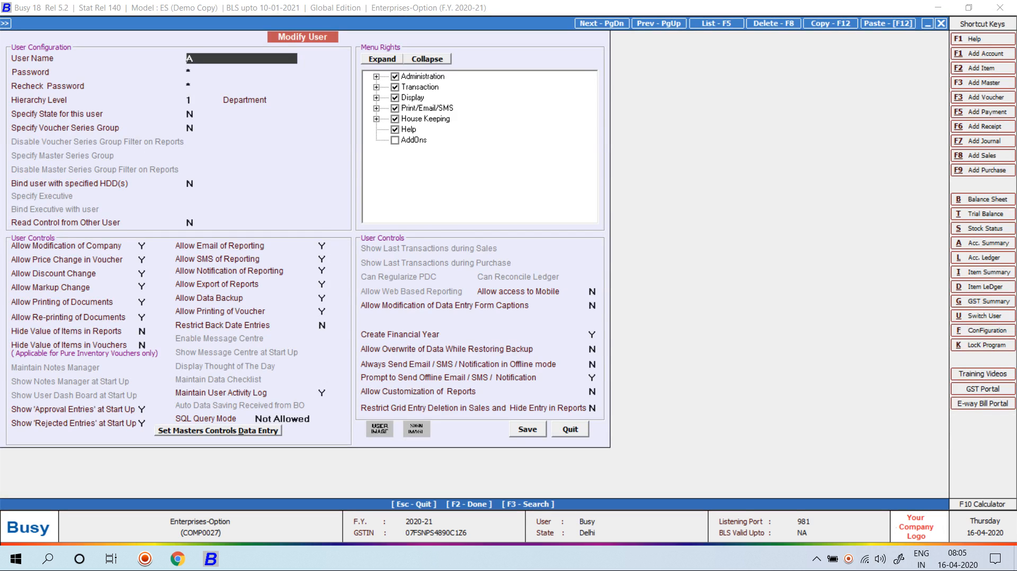
Grant user A Sales Modify, Purchase, Payment, Journal and Contra transaction rights, then save
left_click(376, 88)
double_click(376, 77)
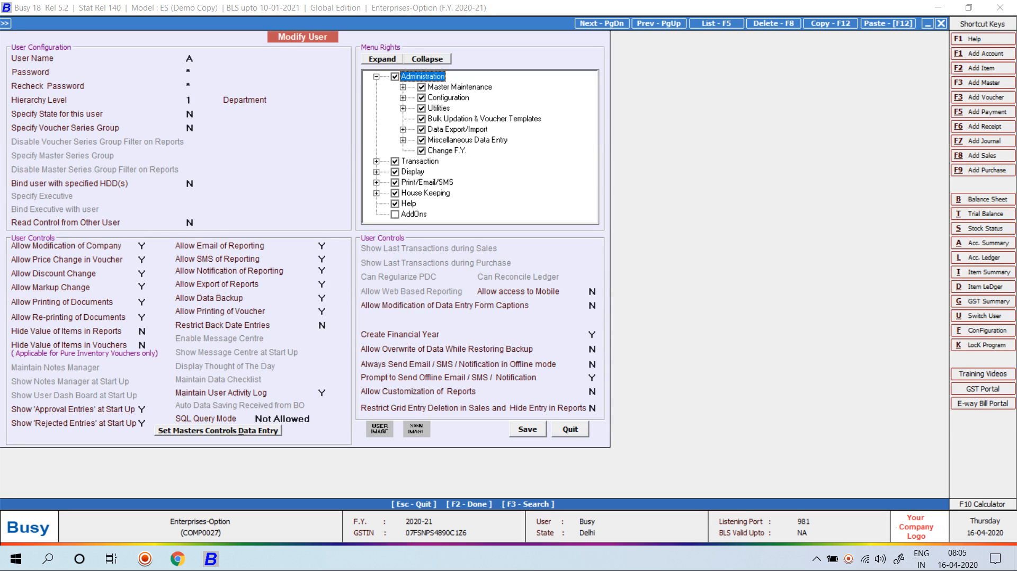
left_click(376, 162)
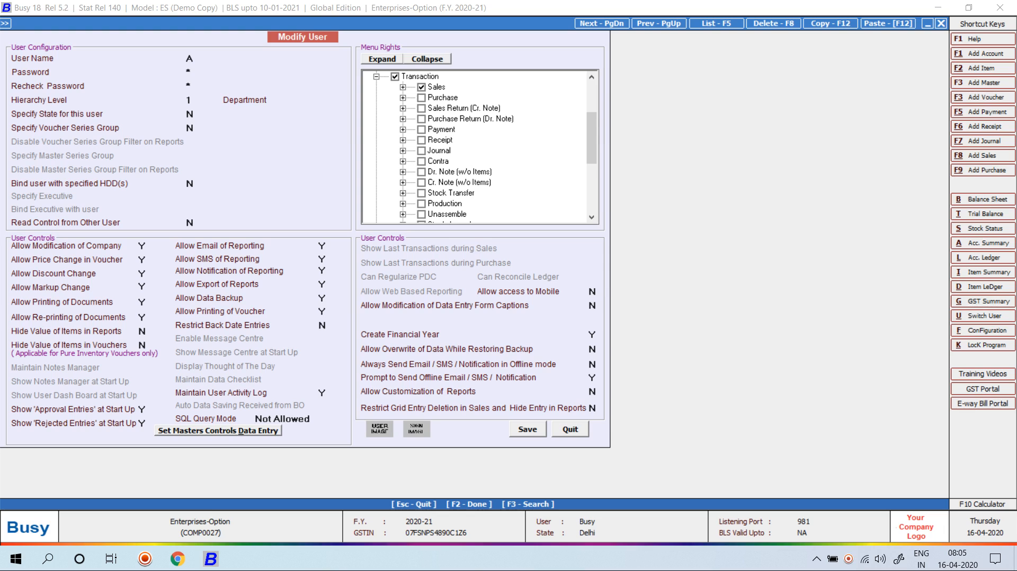
left_click(402, 87)
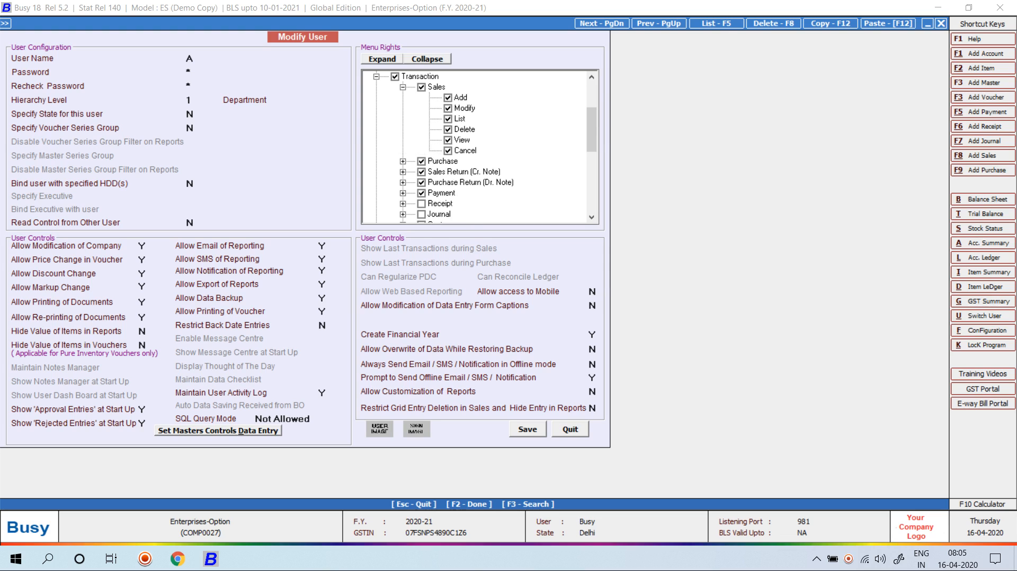
left_click_drag(592, 130, 591, 171)
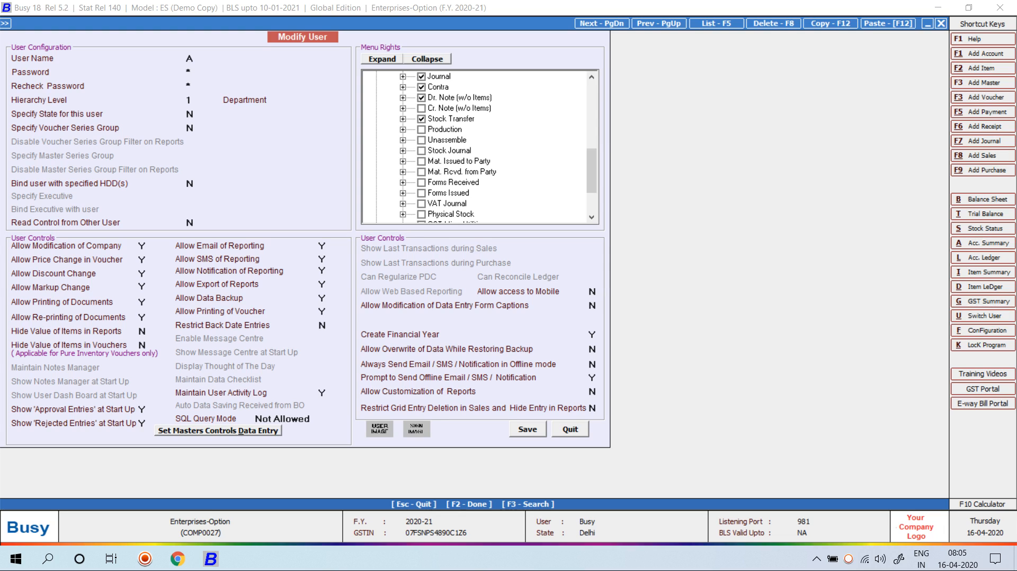
left_click(527, 429)
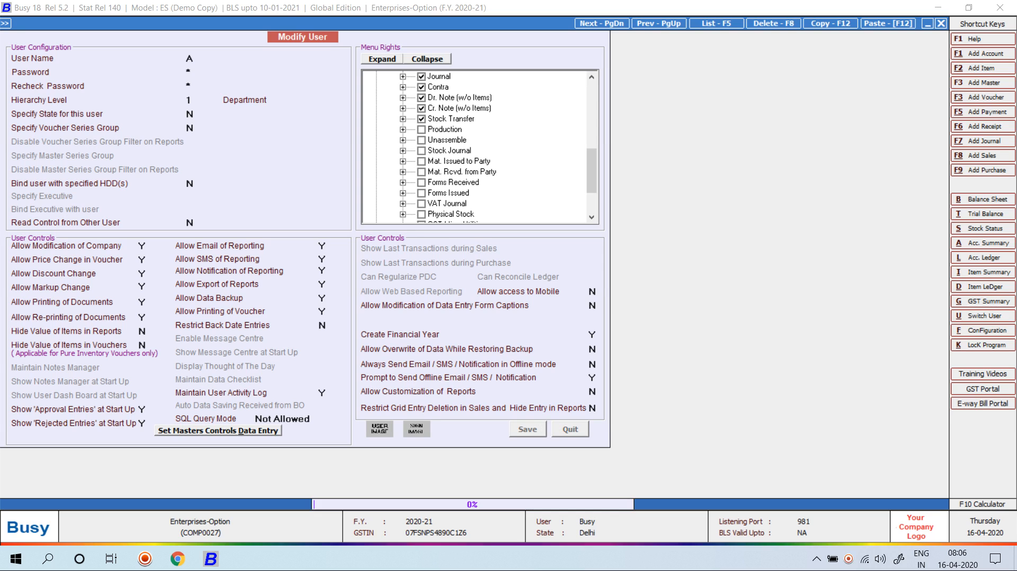
Close the user list and reopen Enterprises-Option via an 'ent' search, logging in as user A
key("Escape")
key("Escape")
key("Left")
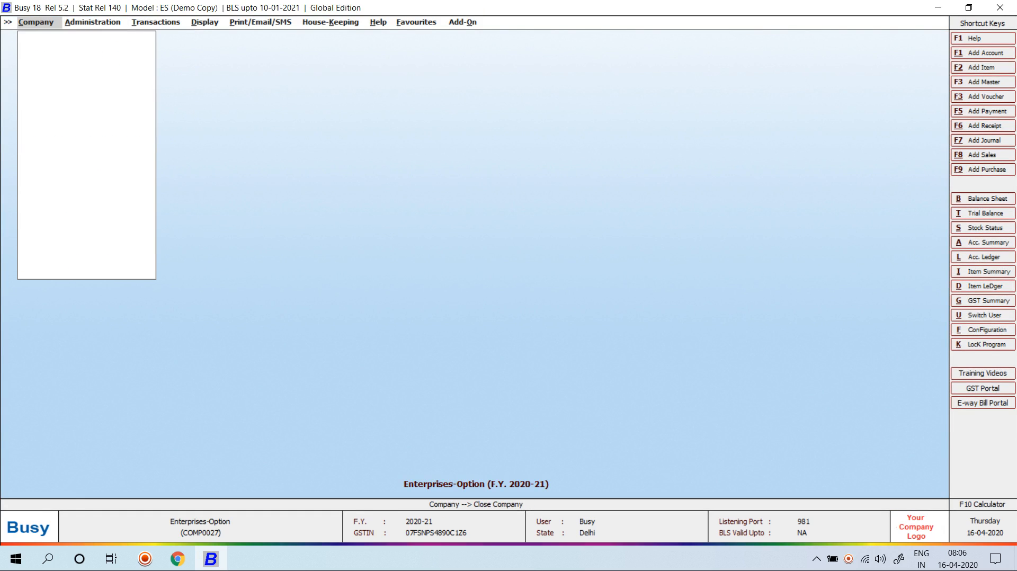
key("Return")
type("em")
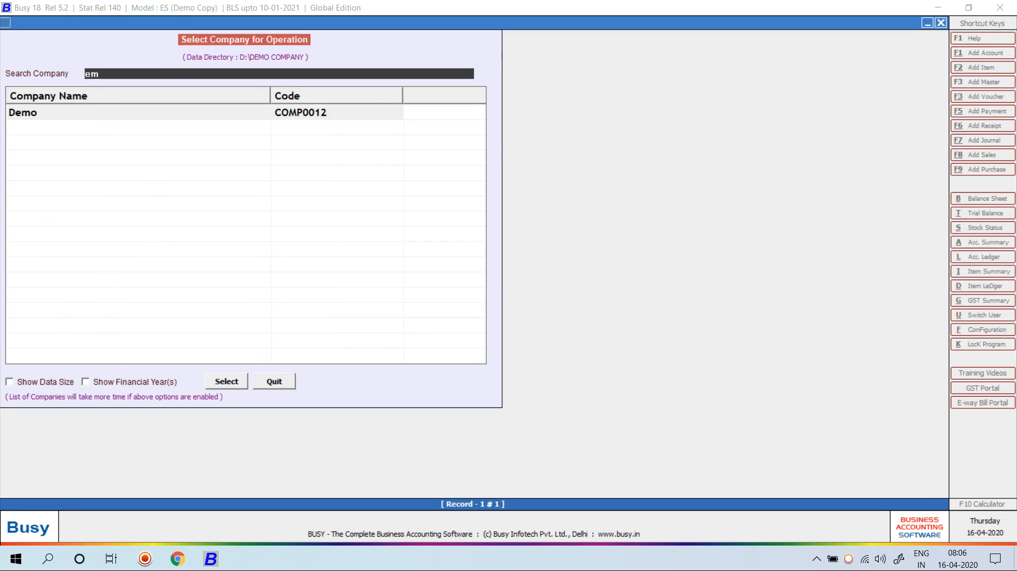
key("BackSpace")
type("nt")
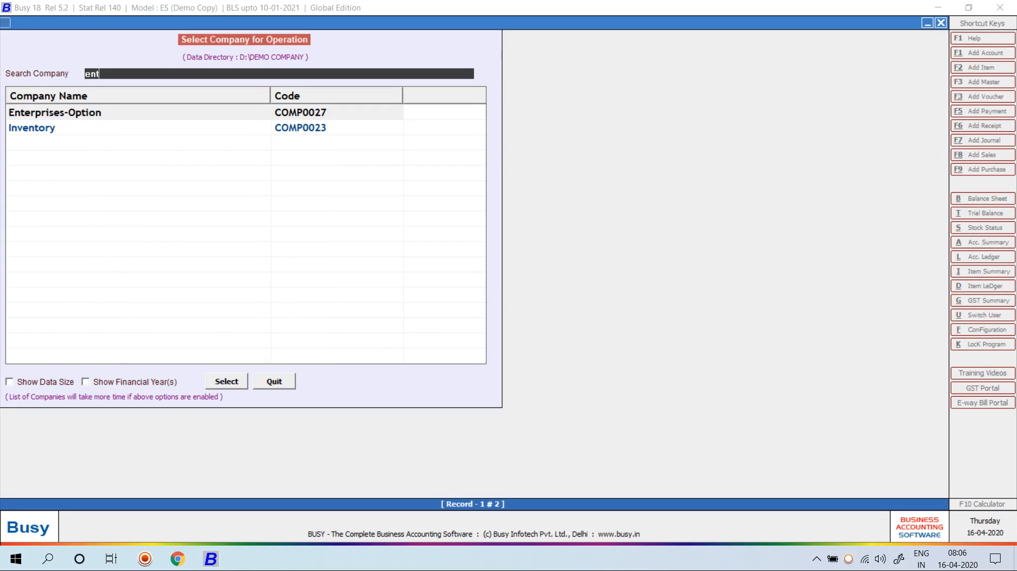
key("Return")
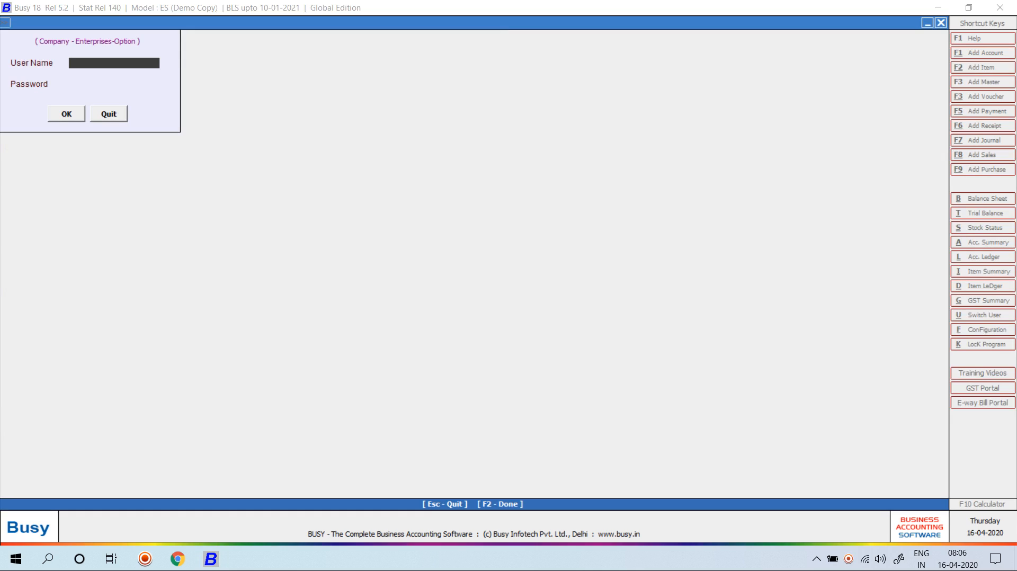
key("Escape")
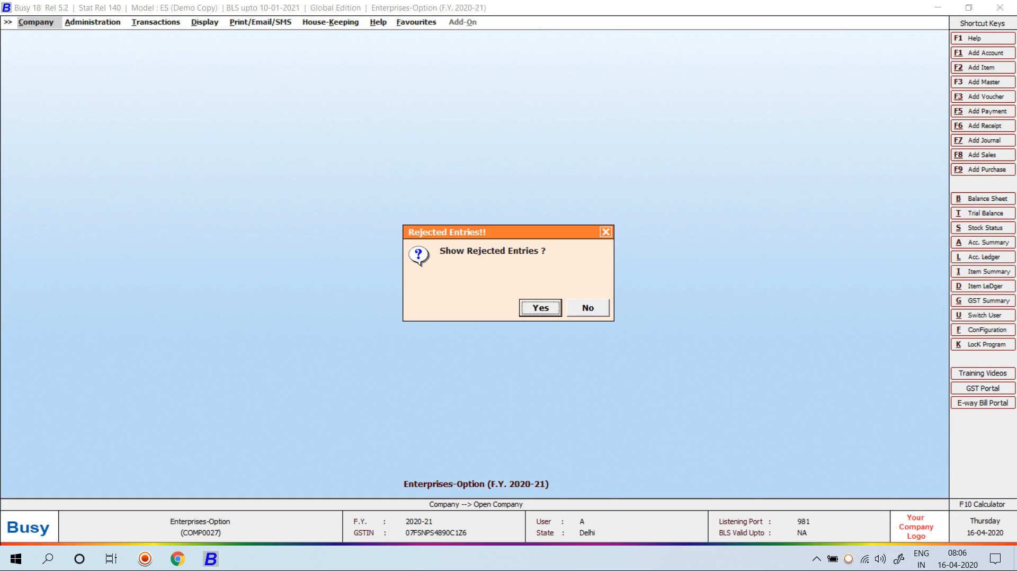
Decline rejected entries and bring up sales voucher 1/2020-21 for modification in the Main series
key("Right")
key("Return")
key("Right")
key("Return")
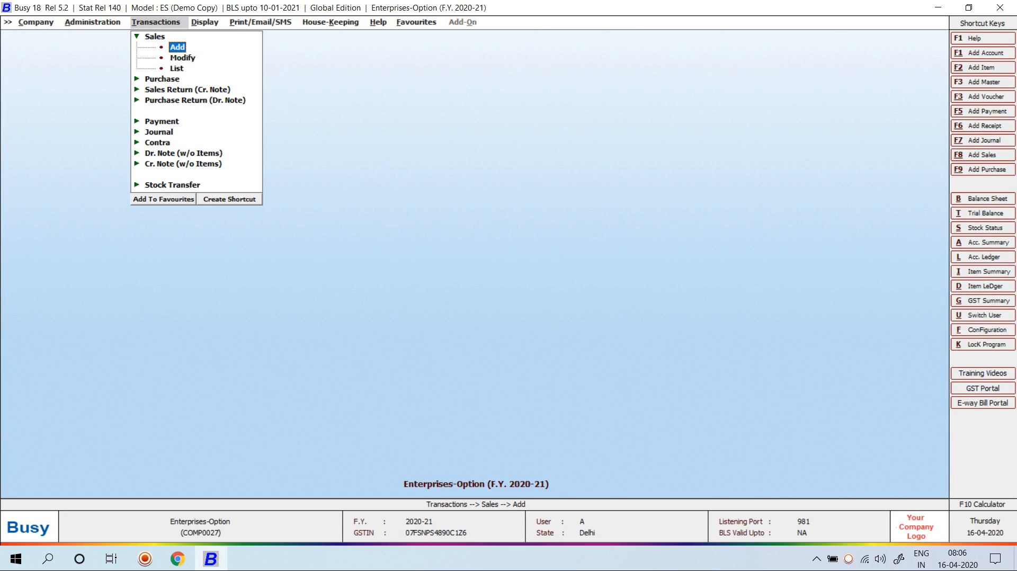
key("Down")
key("Return")
key("Return")
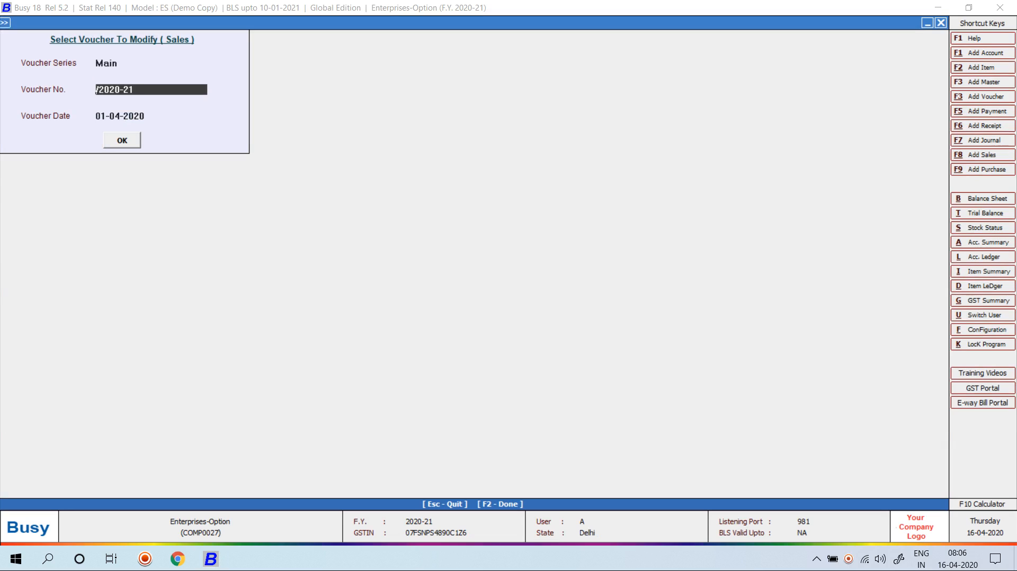
key("Return")
key("Return")
key("Return")
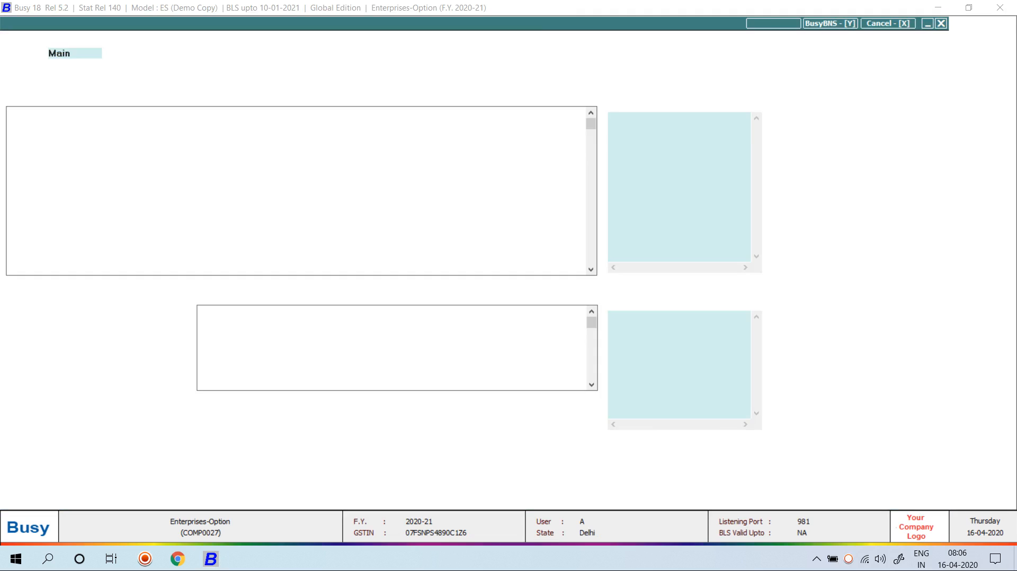
key("Return")
key("Return")
key("Return")
key("Return")
key("Return")
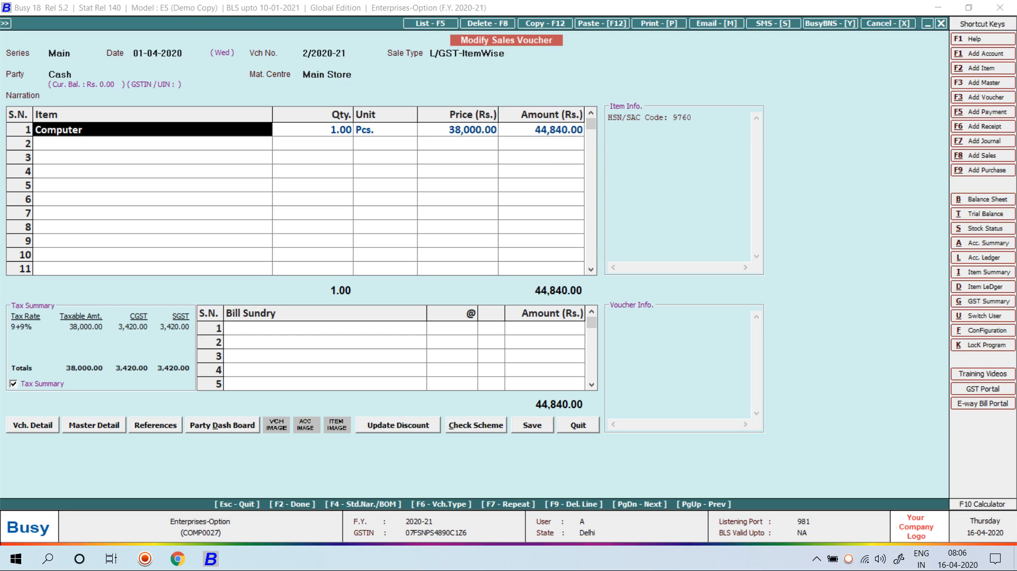
Change the Computer price to 33000; the save is refused for lacking modify rights, so quit
key("Return")
key("Return")
key("Return")
key("Return")
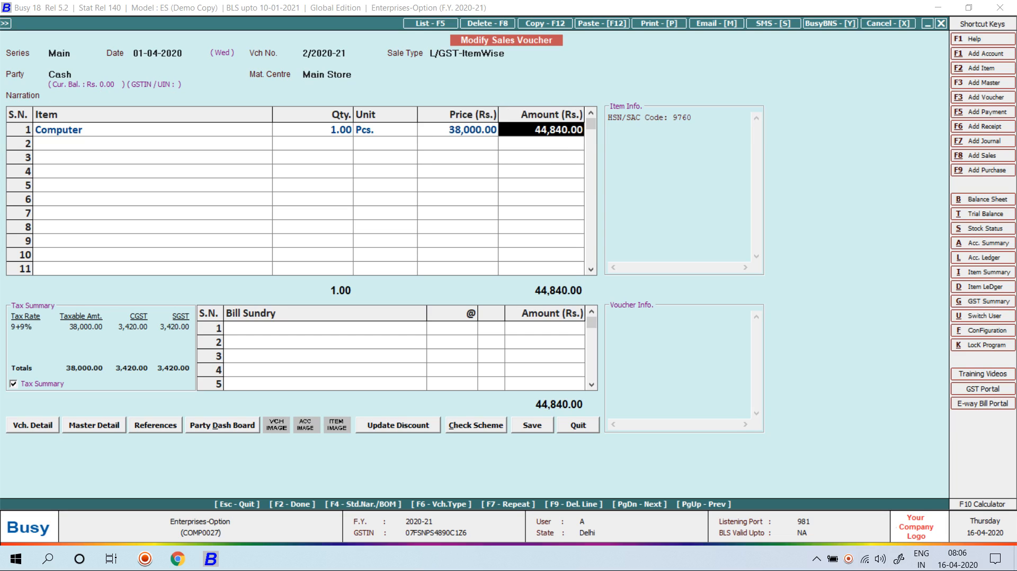
key("Escape")
key("Escape")
key("Page_Up")
key("Return")
key("Return")
key("Return")
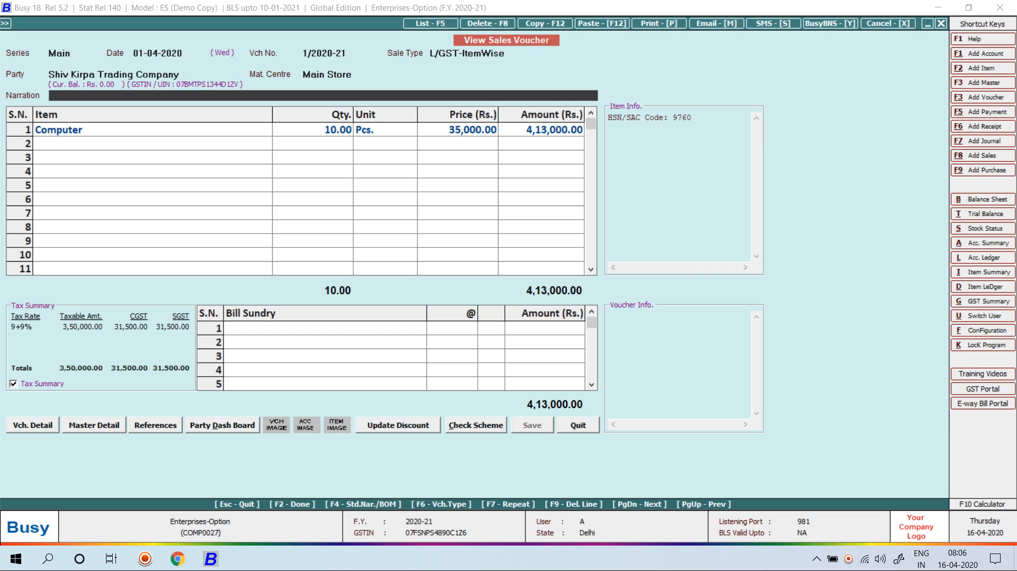
key("Return")
key("Return")
type("33000")
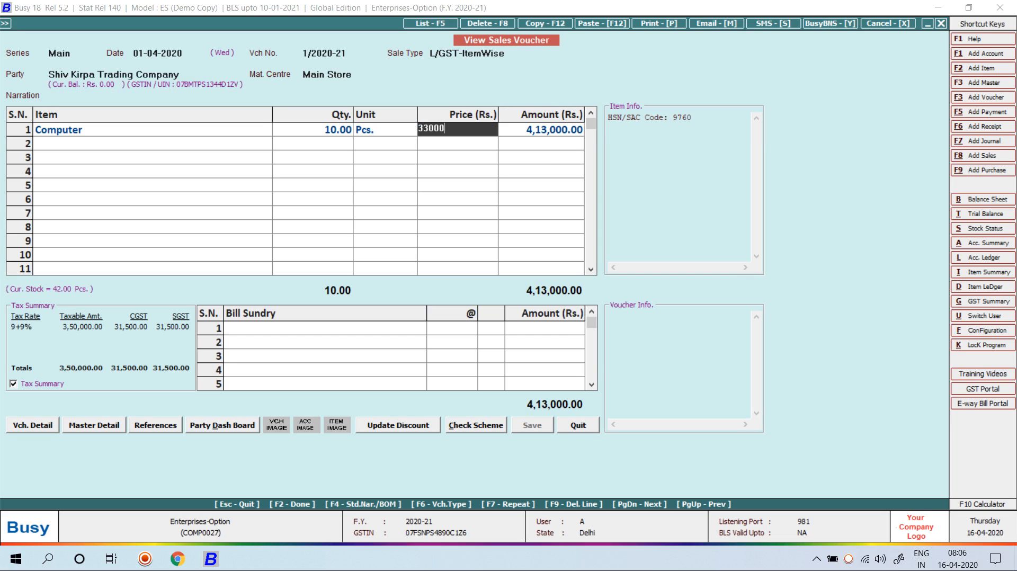
key("Return")
key("Return")
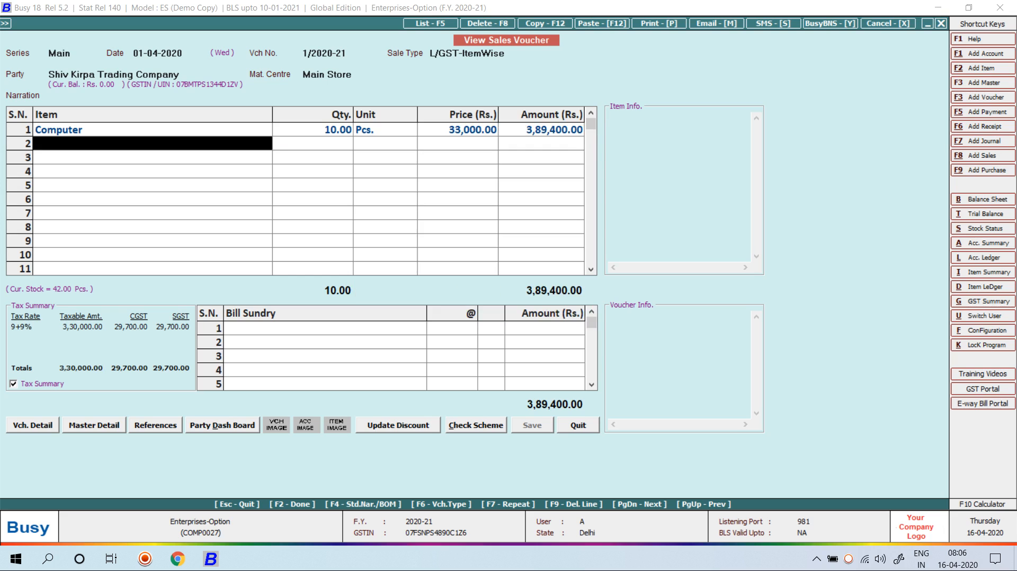
key("Return")
key("Return")
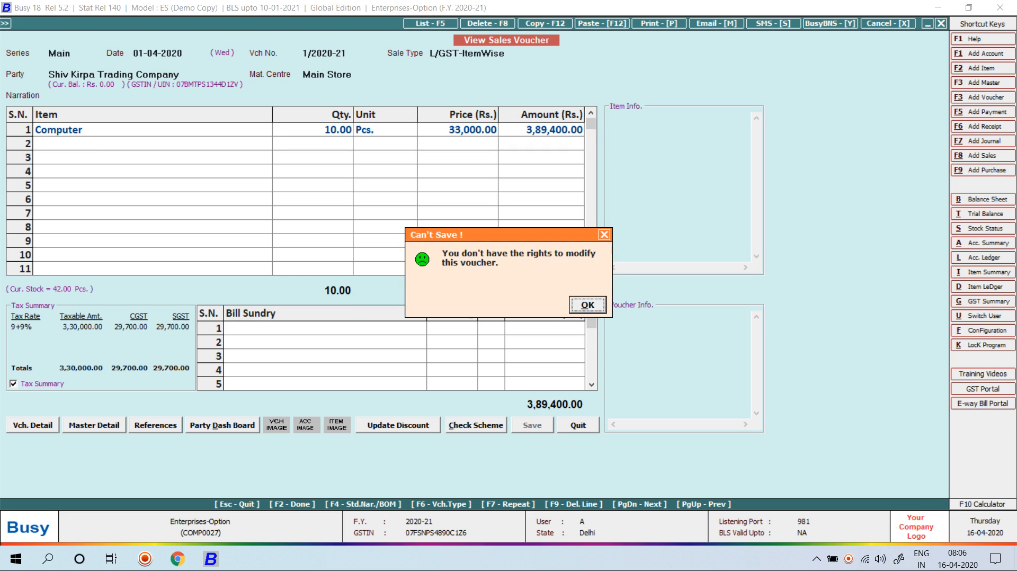
key("Return")
key("Escape")
key("Return")
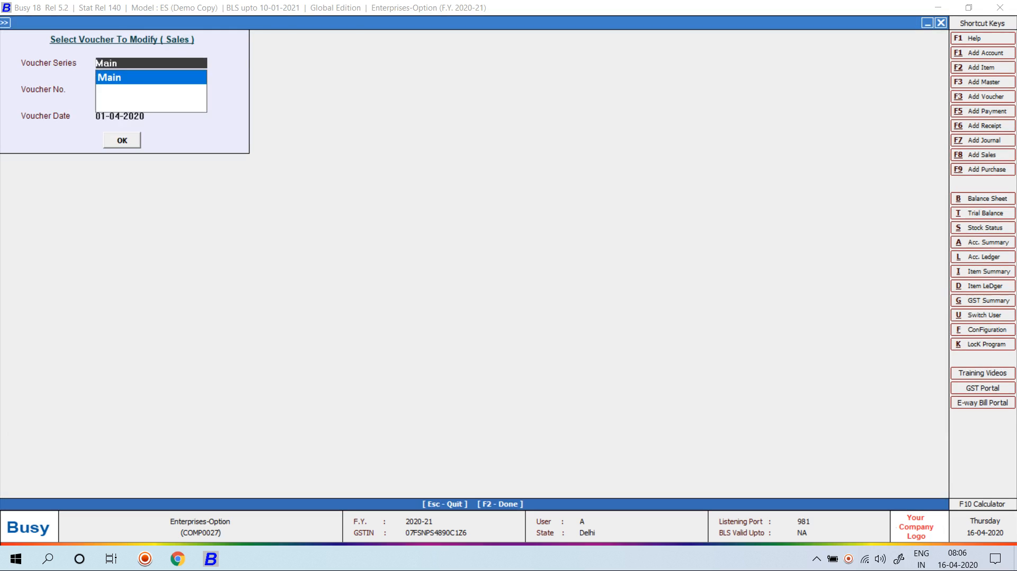
key("Escape")
key("Up")
Add a sales voucher for Shiv Kirpa Trading Company: 8 Computers at 33,000, without printing
key("Return")
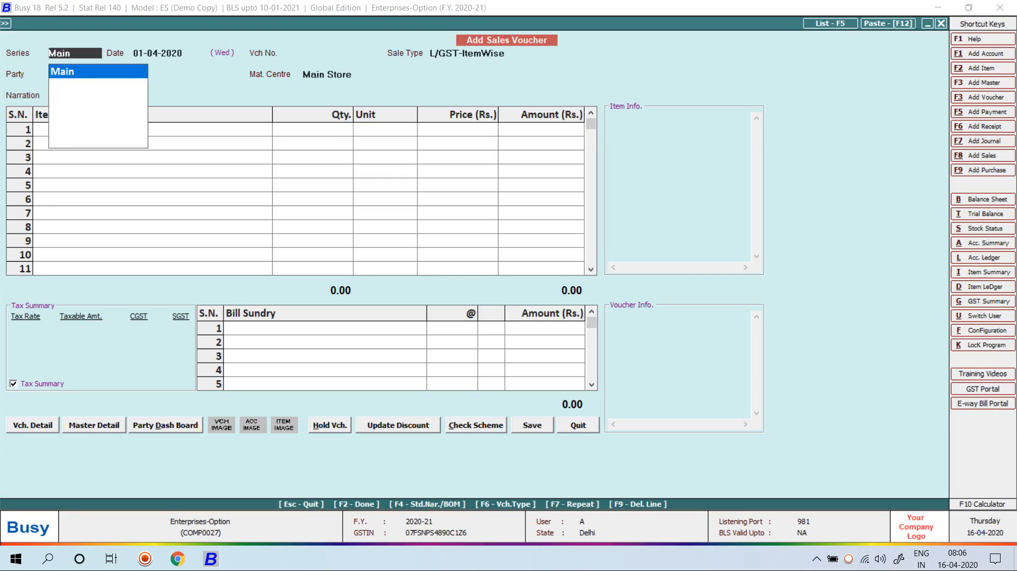
key("Return")
key("Return")
key("Return")
key("Return")
type("shiv")
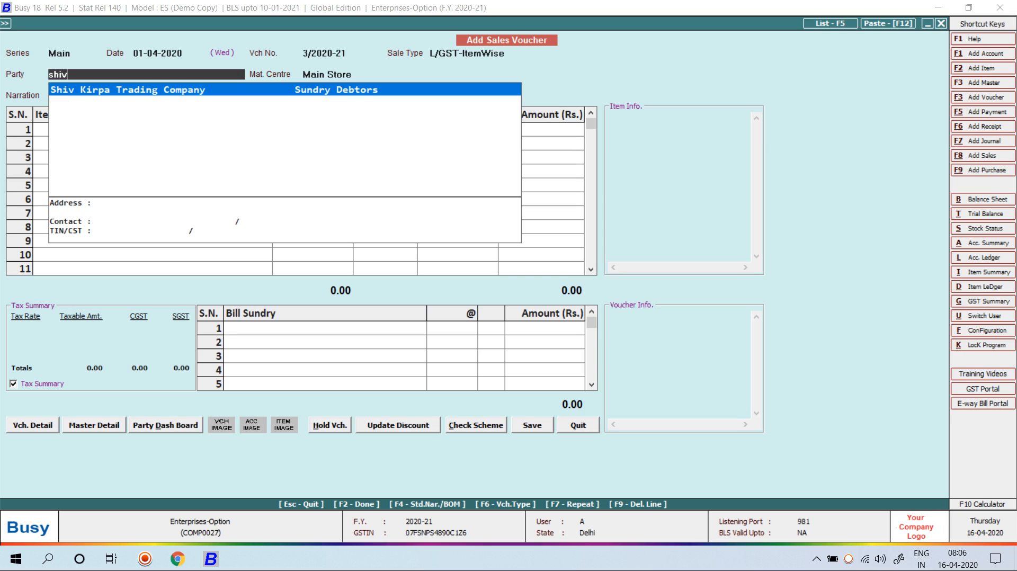
key("Return")
key("Return")
key("Return")
type("1")
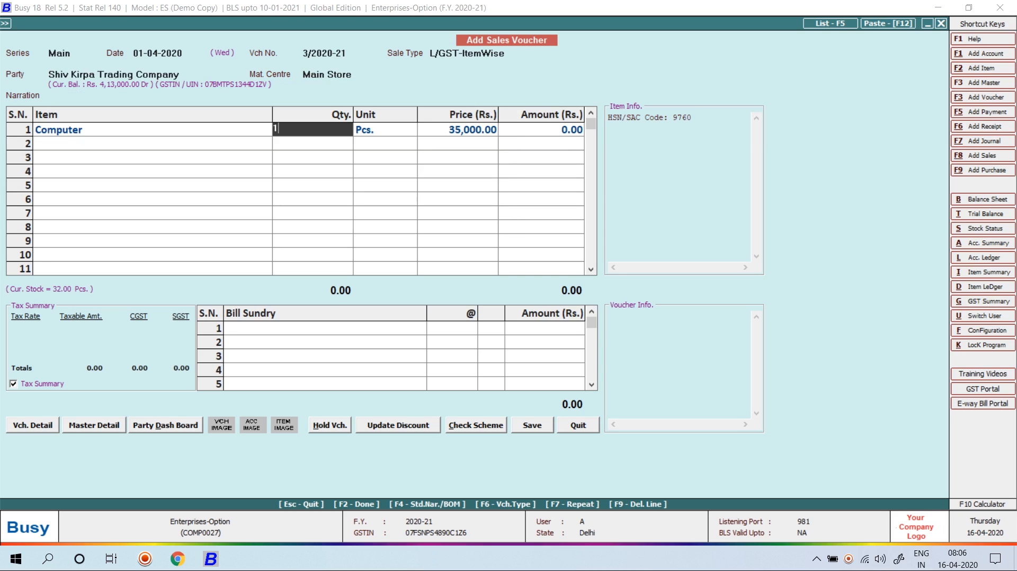
key("BackSpace")
type("8")
key("Return")
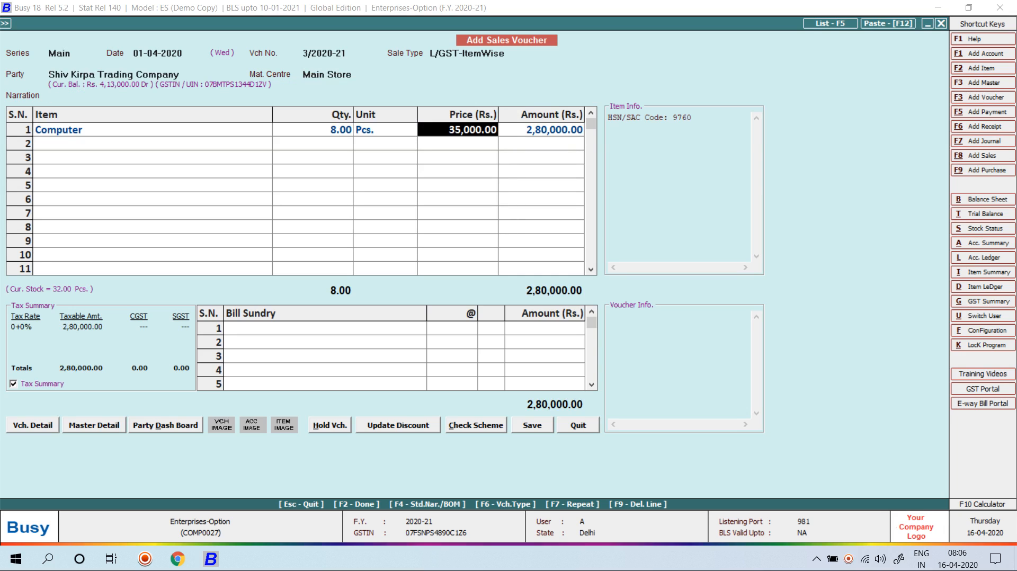
type("33,000")
key("Return")
key("Return")
key("Return")
key("Return")
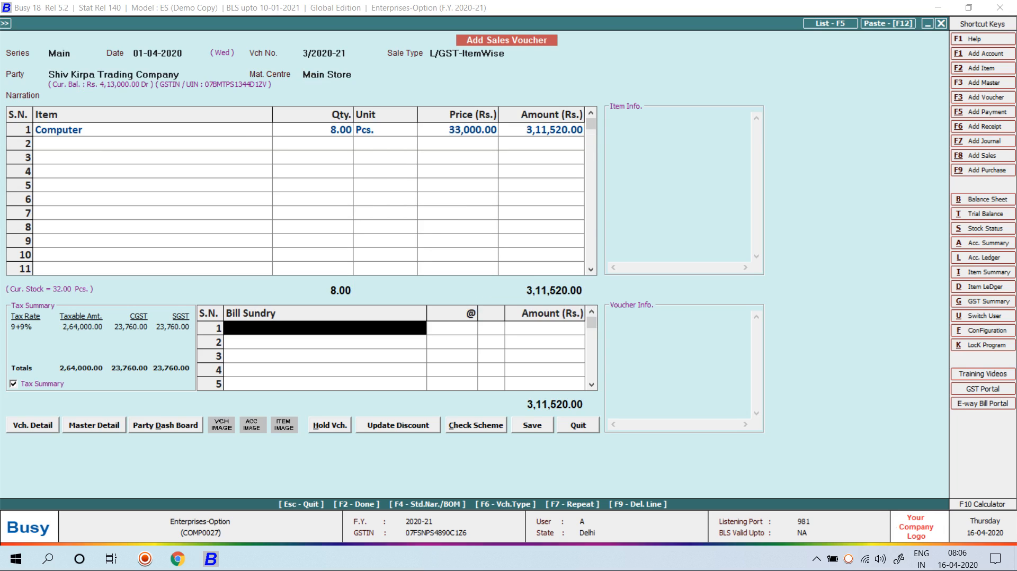
key("Return")
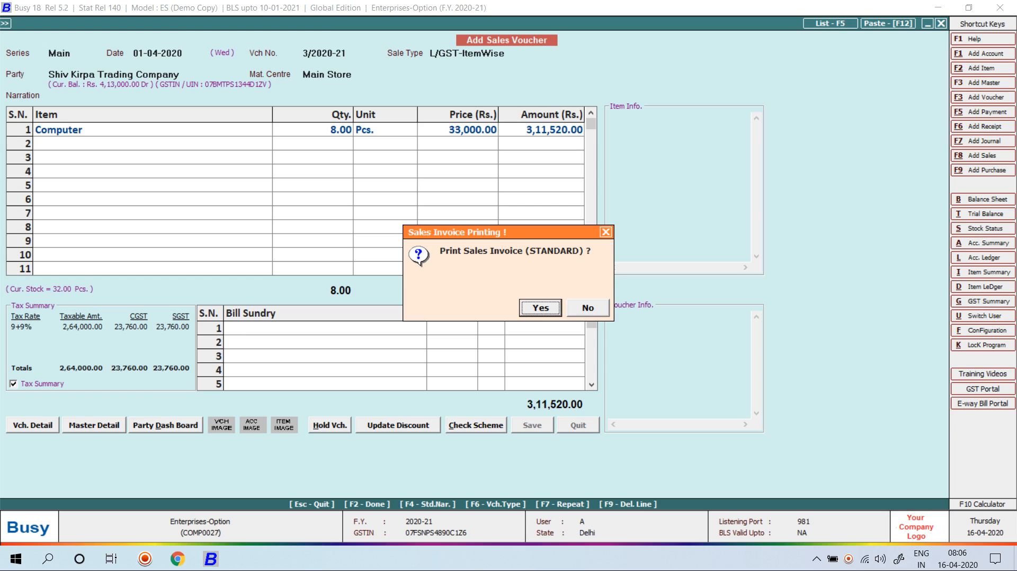
key("Right")
key("Return")
Modify sale 3/2020-21 so the Computer costs 32,500, save without printing, and close the company
key("Escape")
key("Down")
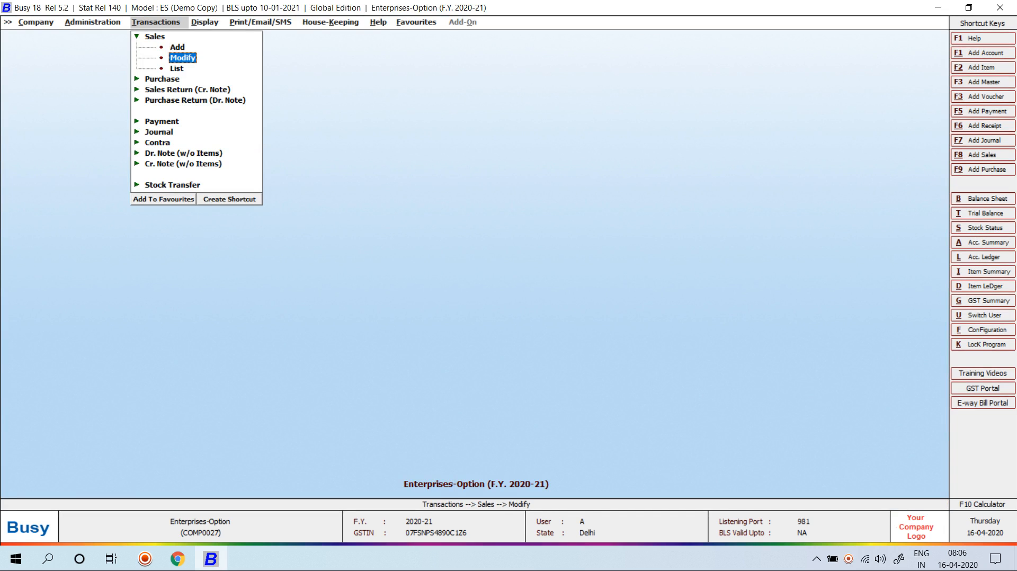
key("Return")
key("Return")
key("Return")
key("Return")
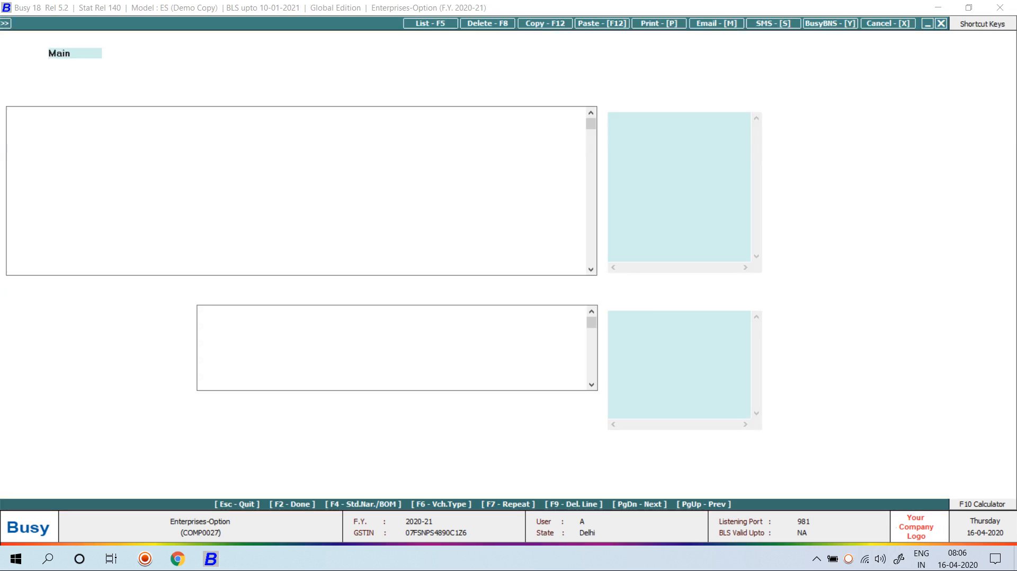
key("Return")
key("Return")
key("Return")
key("Return")
key("Return")
key("Return")
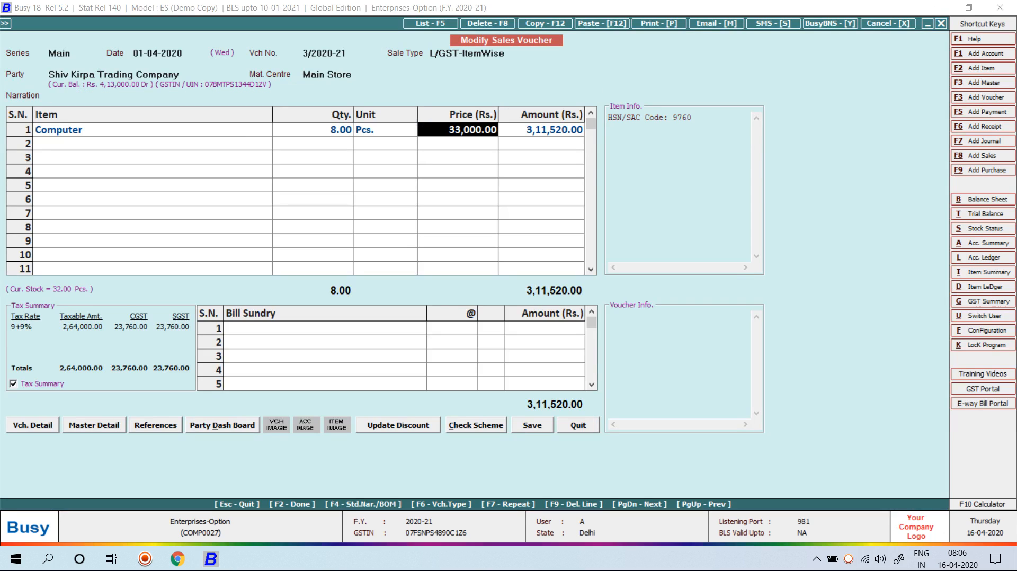
type("32500")
key("Return")
key("Return")
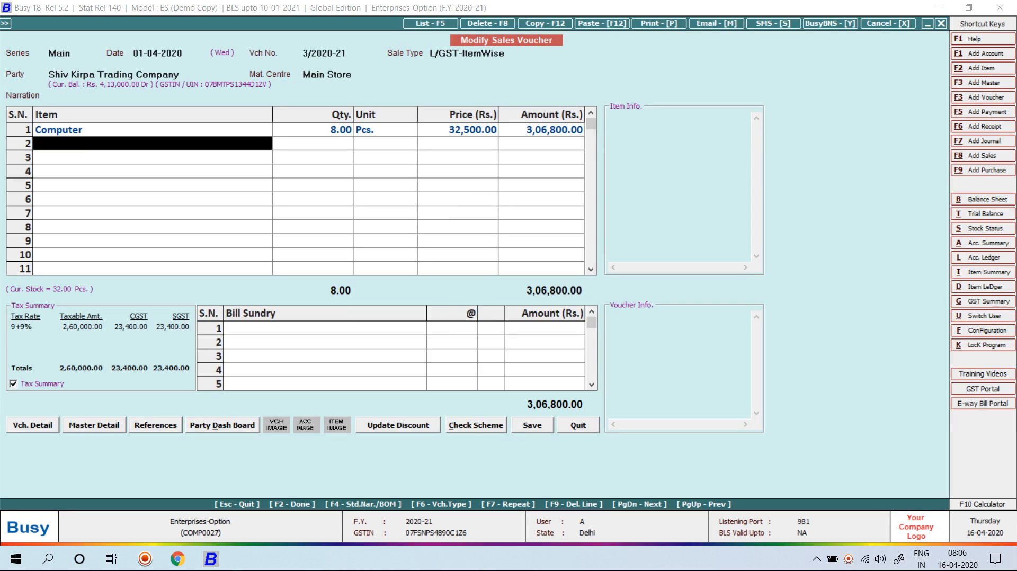
key("Return")
key("Return")
key("Return")
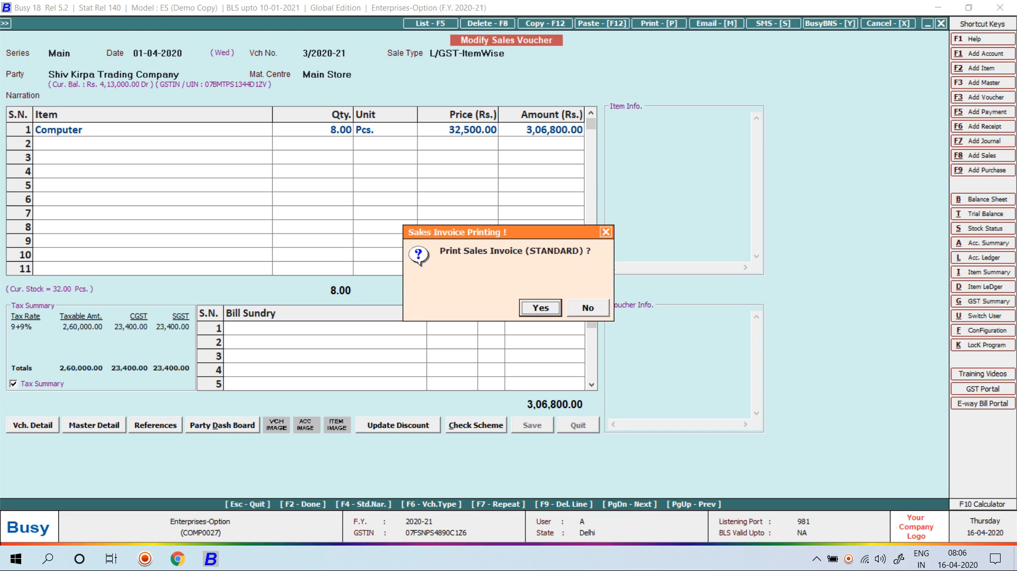
key("Escape")
key("Escape")
key("Escape")
key("Left")
key("Left")
key("Return")
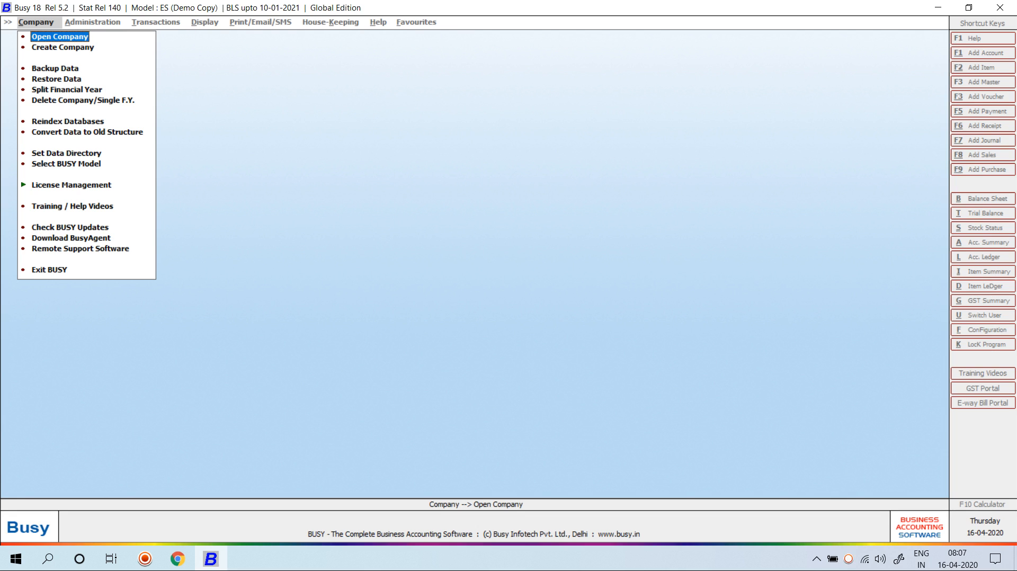
Reopen Enterprises-Option via an 'Ent' search, log in as the administrator, and decline approval entries
key("Return")
type("Ent")
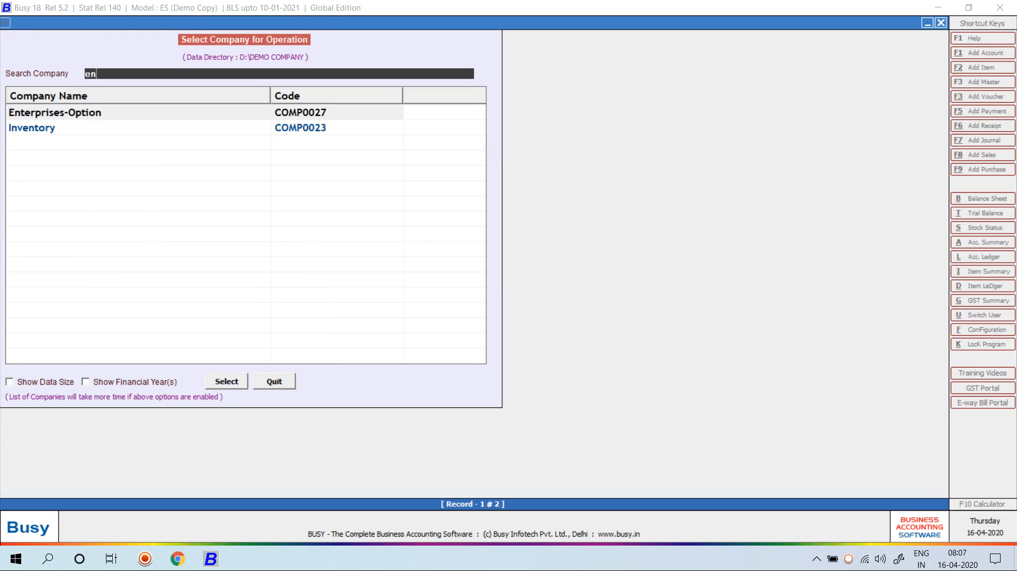
key("Return")
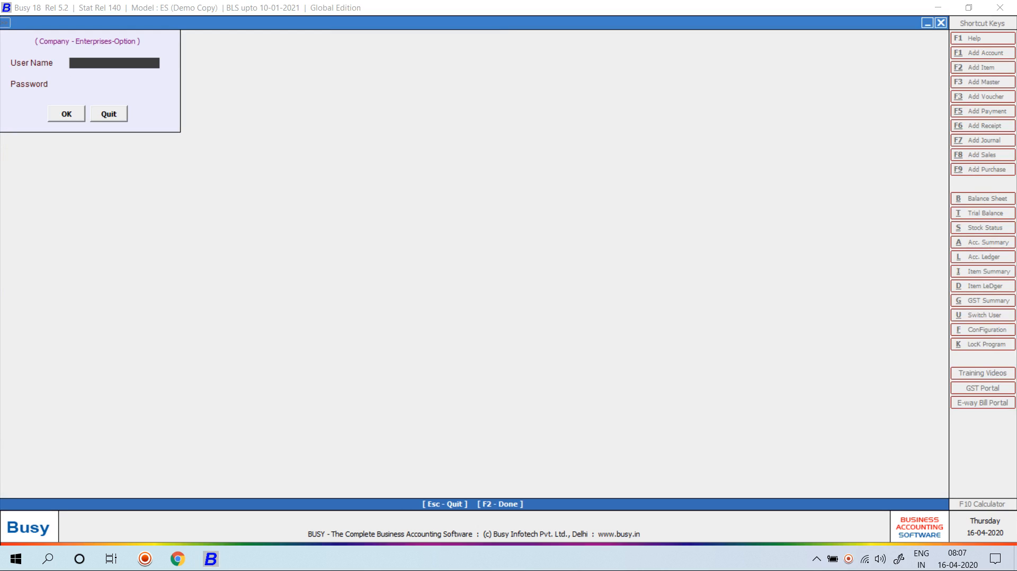
type("Busy")
key("Return")
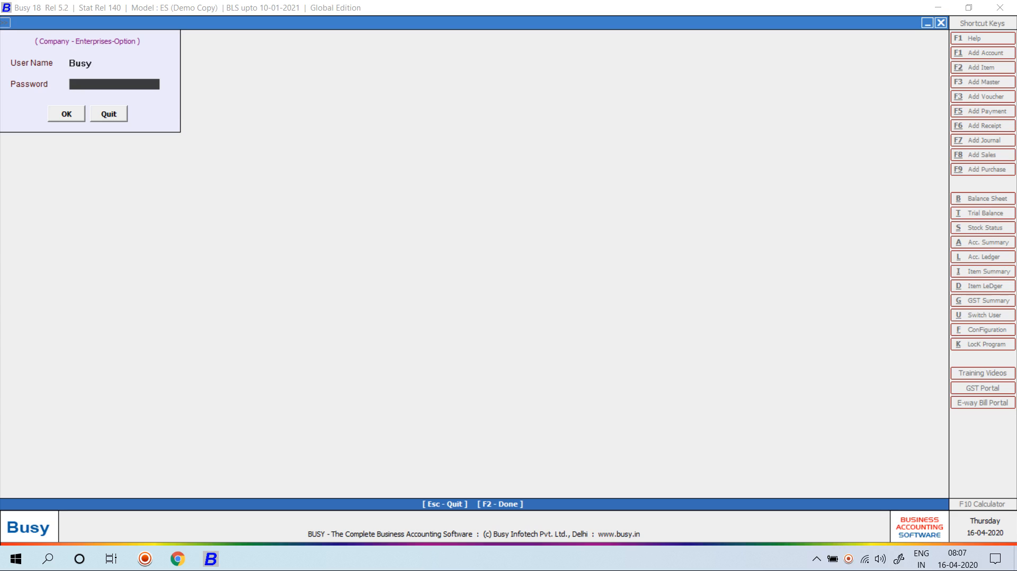
type("****")
key("Return")
key("Return")
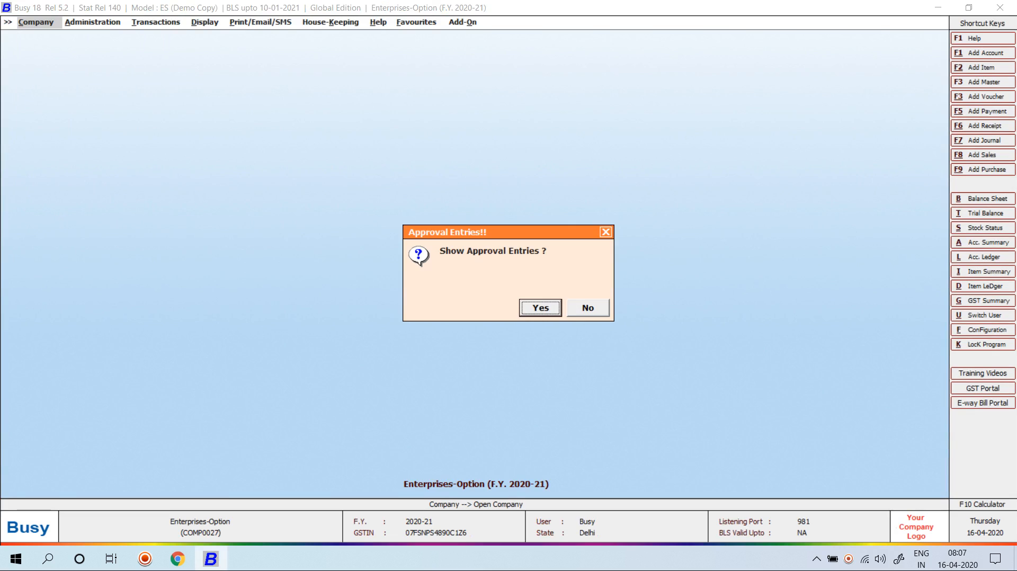
key("Right")
key("Return")
Check the De-Activated Masters list for Accounts, which is empty, then open the User Activity Log
key("Right")
key("Right")
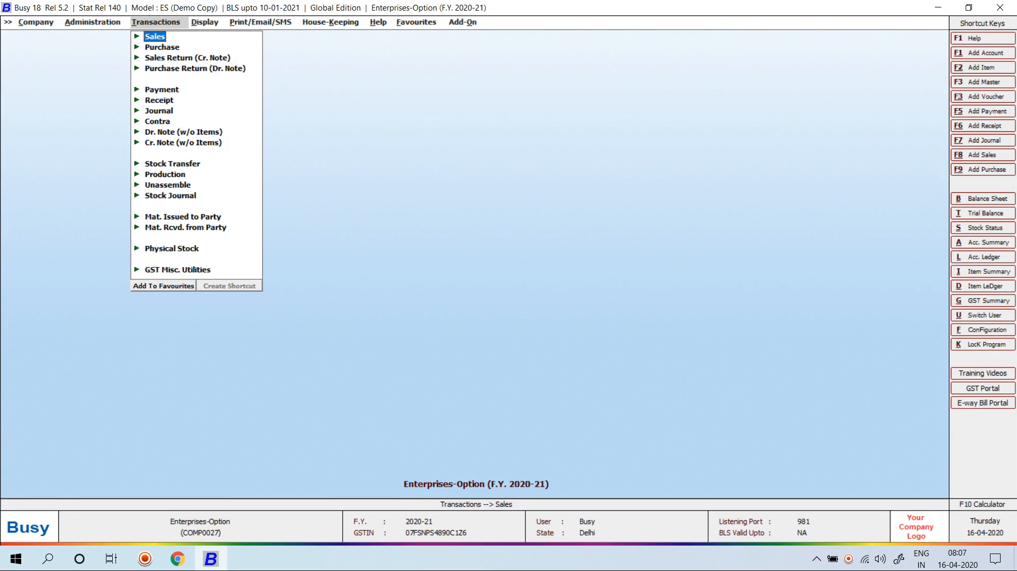
key("Down")
key("Down")
key("Down")
key("Down")
key("Down")
key("Down")
key("Down")
key("Down")
key("Down")
key("Down")
key("Down")
key("Down")
key("Down")
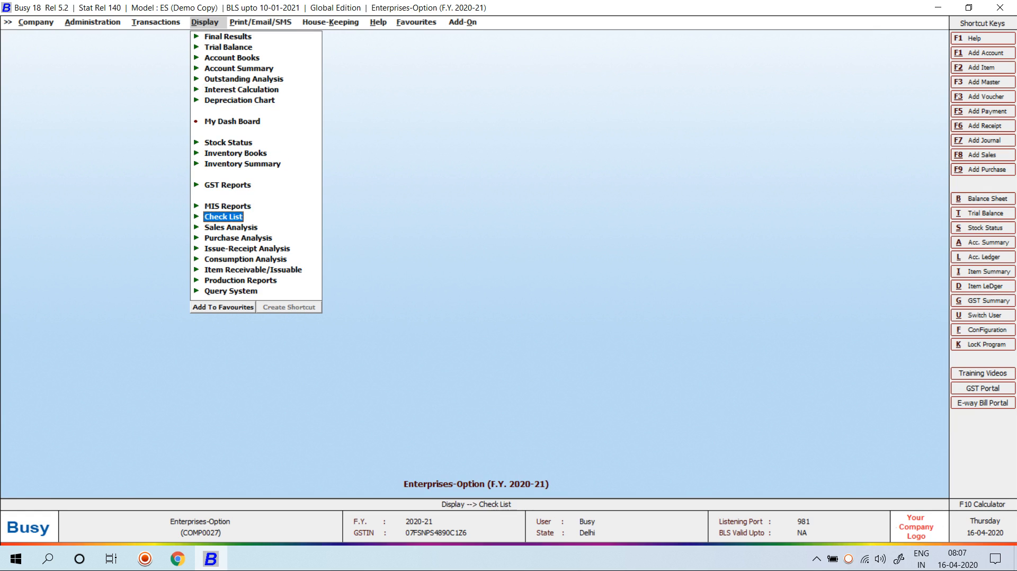
key("Return")
key("Down")
key("Down")
key("Down")
key("Down")
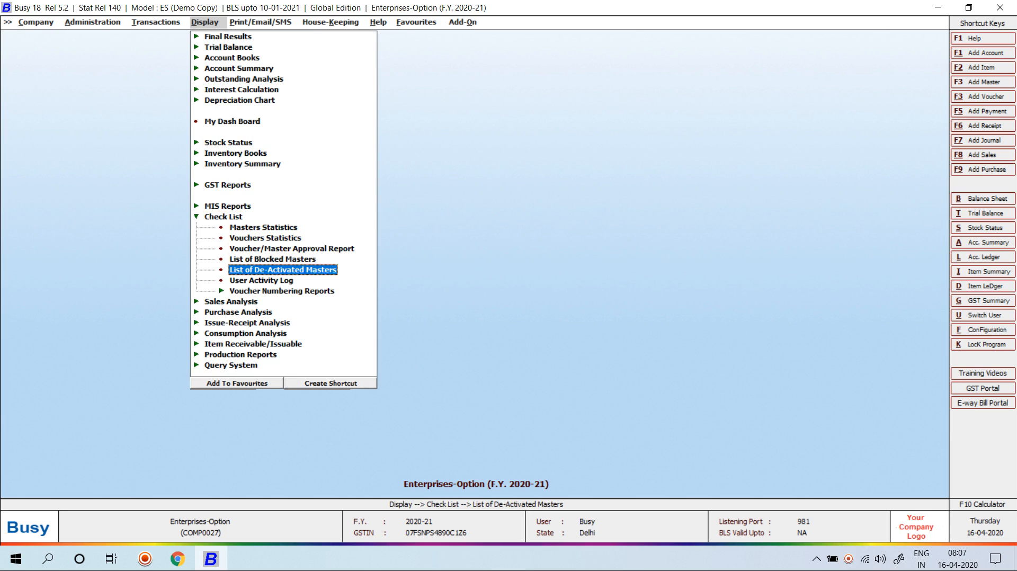
key("Return")
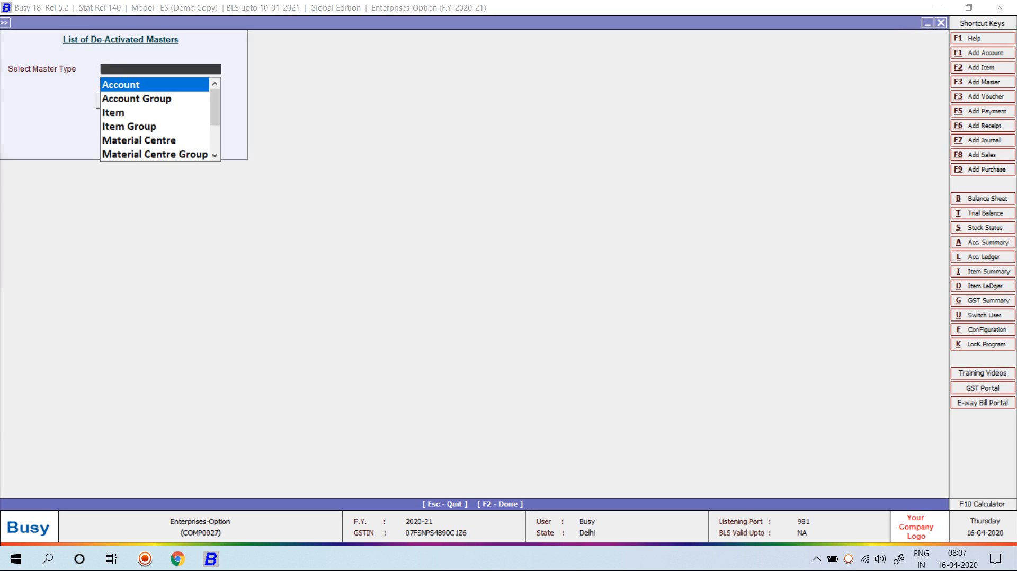
key("Return")
key("Return")
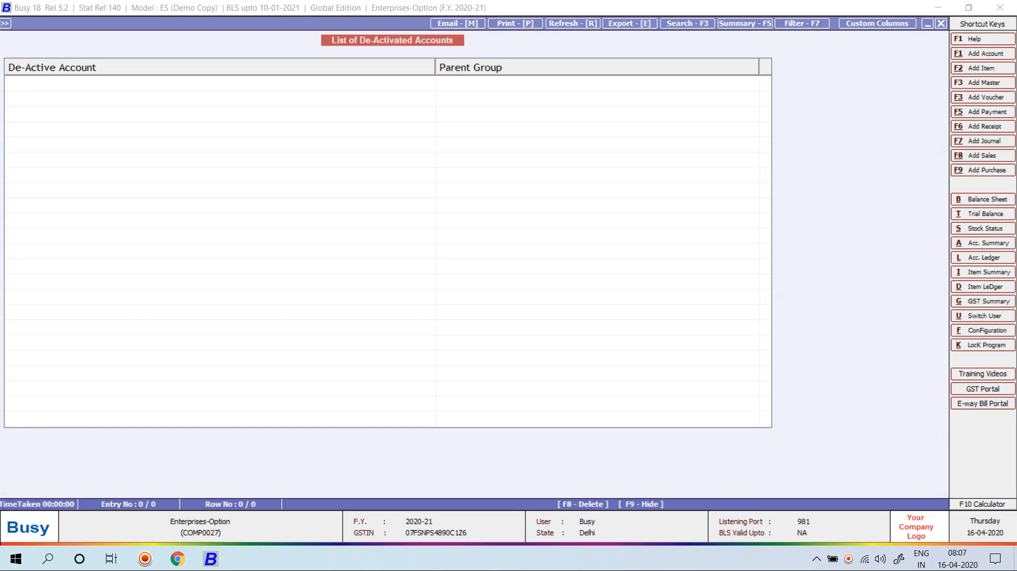
key("Escape")
key("Escape")
key("Escape")
key("Up")
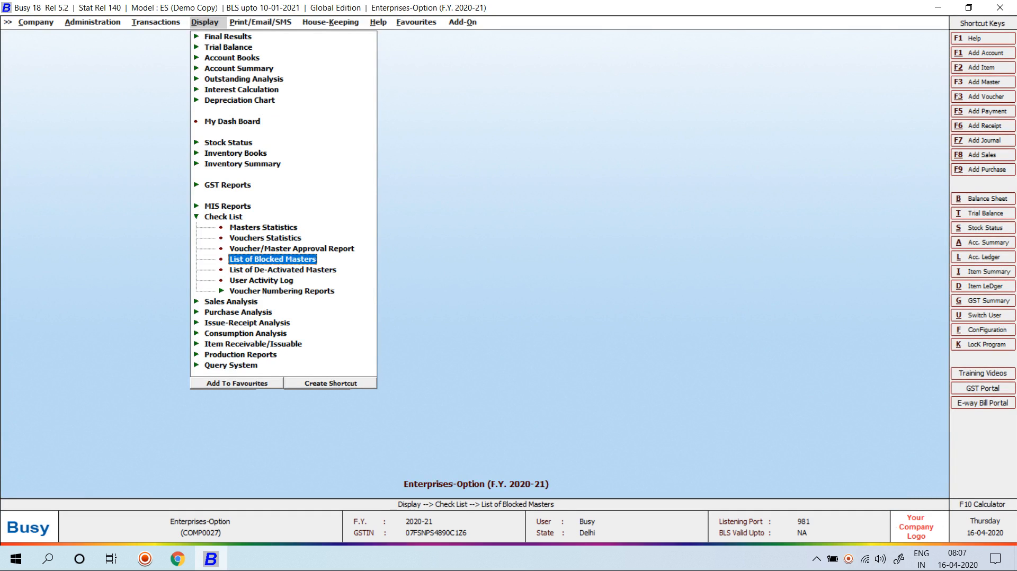
key("Down")
key("Down")
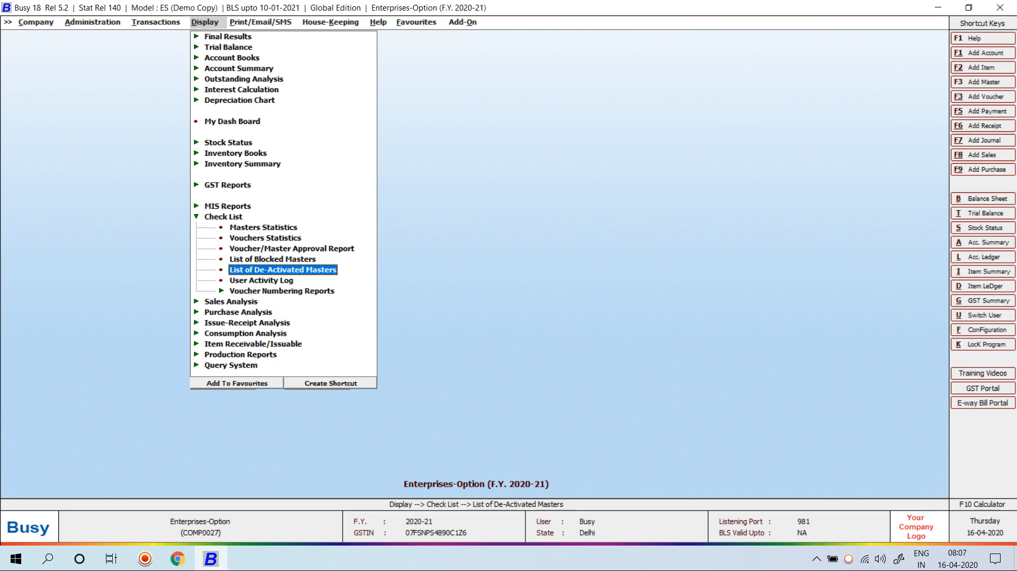
key("Return")
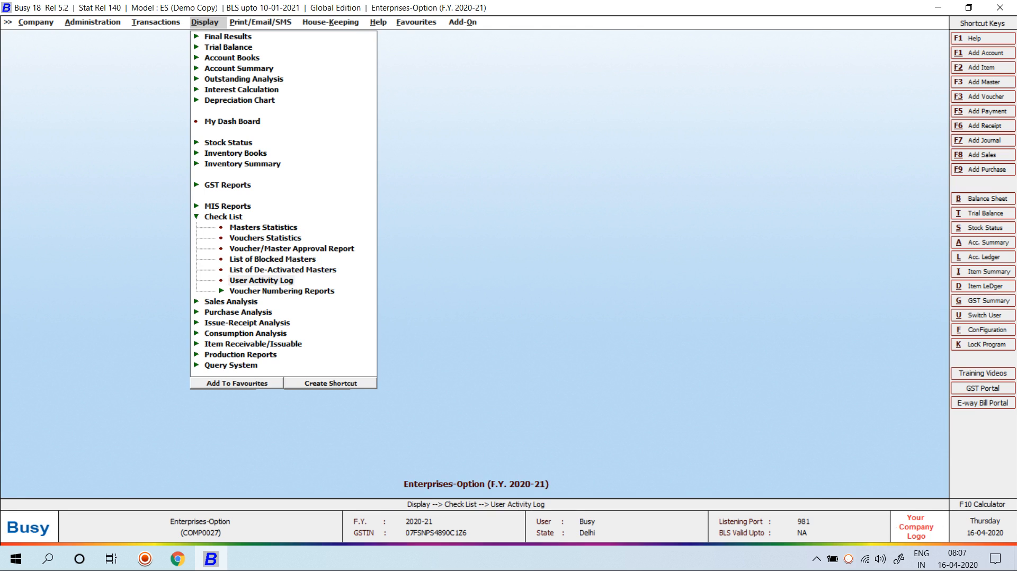
Show user A's activity from 01-04-2020 and inspect the Sales Add and Modify entries for sale 3/2020-21
key("Down")
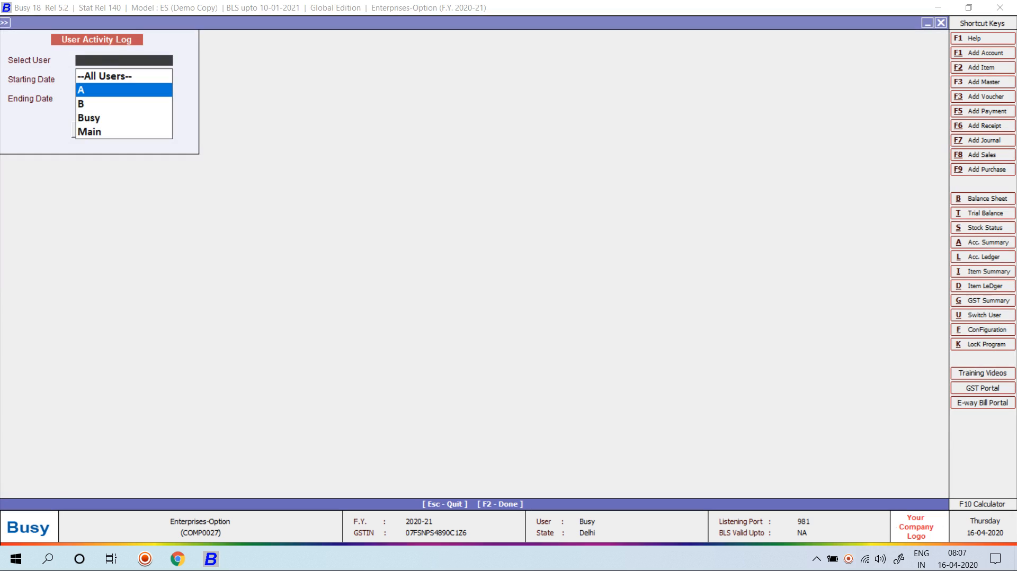
key("Return")
key("Return")
key("Return")
key("Up")
key("Up")
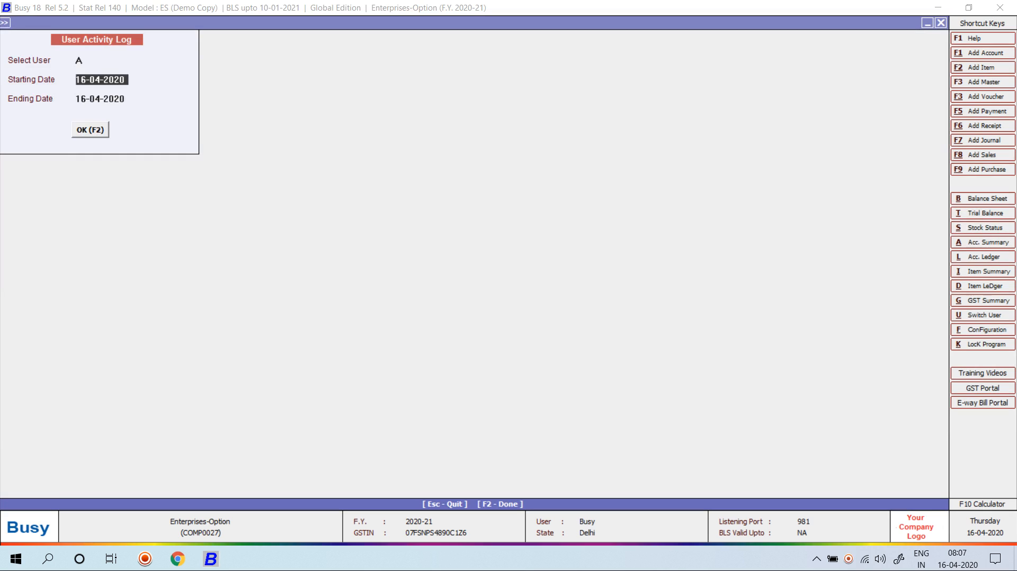
type("1-04")
key("Return")
key("Return")
key("Return")
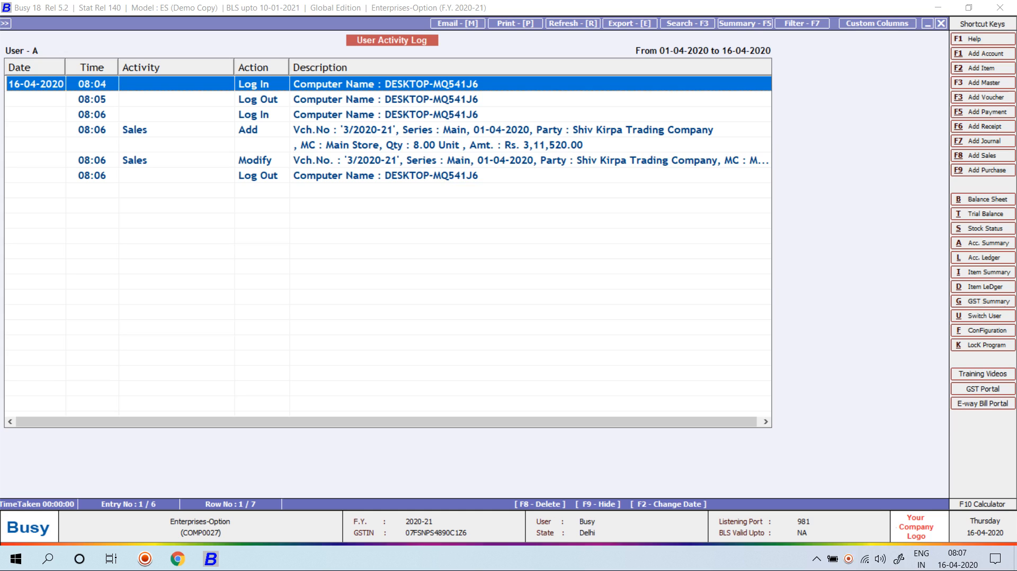
left_click(339, 130)
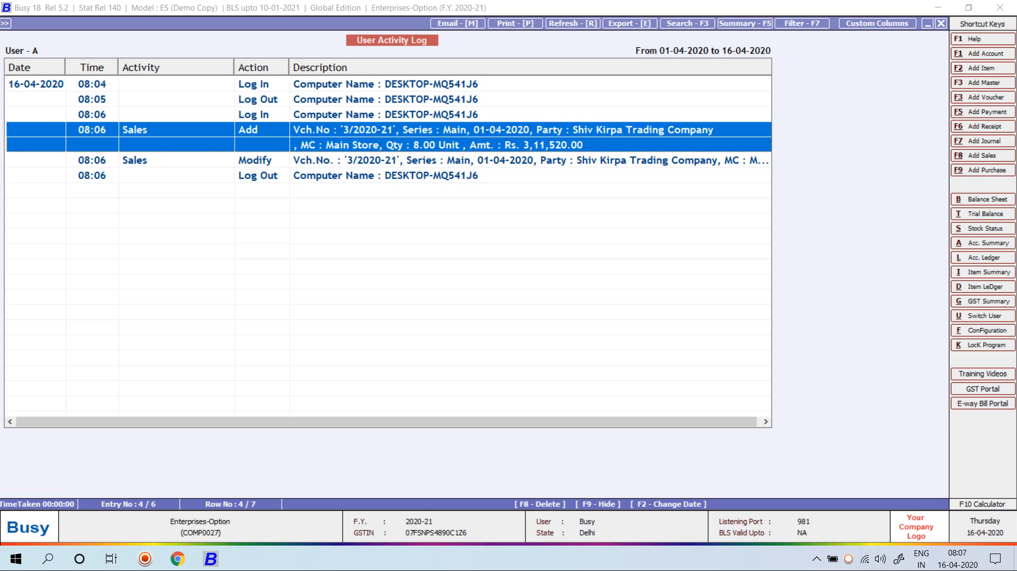
key("Down")
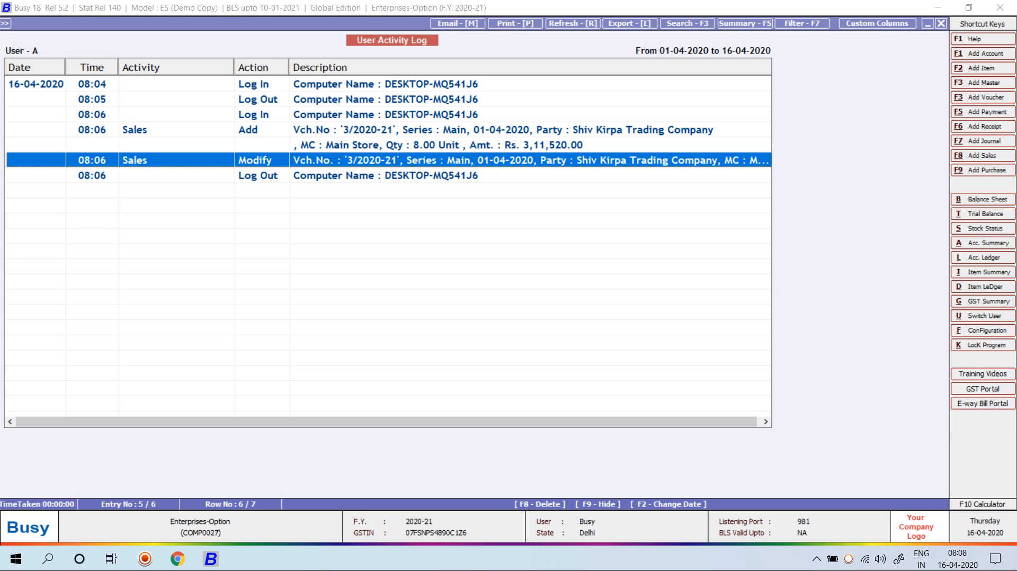
key("Escape")
Under Configuration > Features / Options > Enterprise Features, set Enable Master Series Groups to Y
key("Escape")
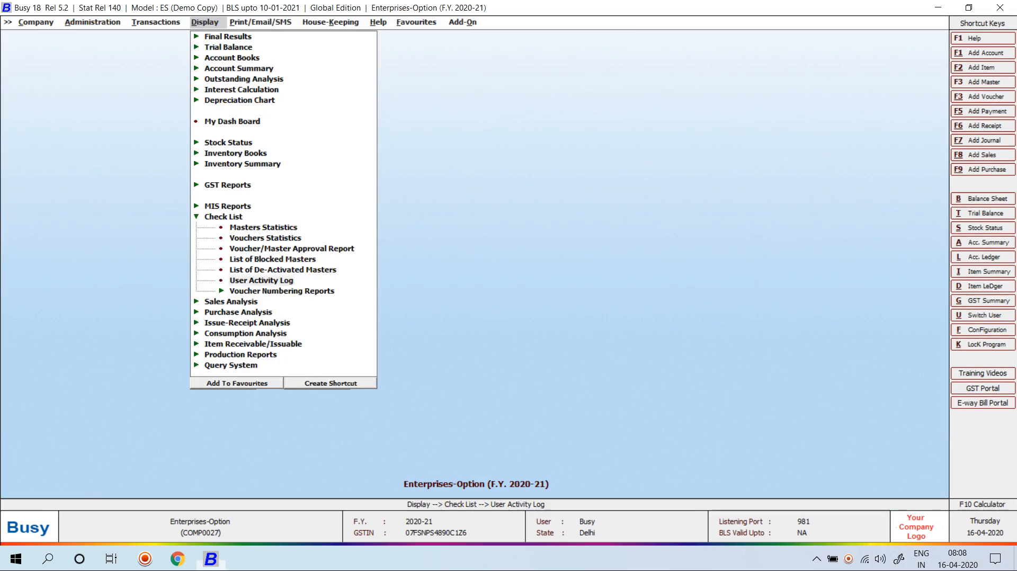
key("Escape")
key("Left")
key("Left")
key("Down")
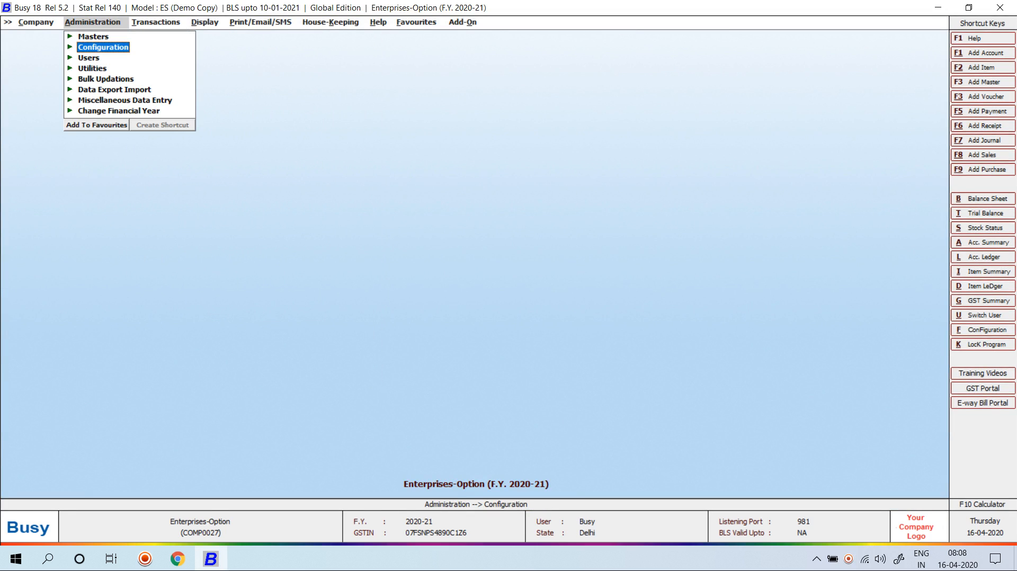
key("Return")
key("Return")
key("Down")
key("Down")
key("Down")
key("Down")
key("Down")
key("Down")
key("Down")
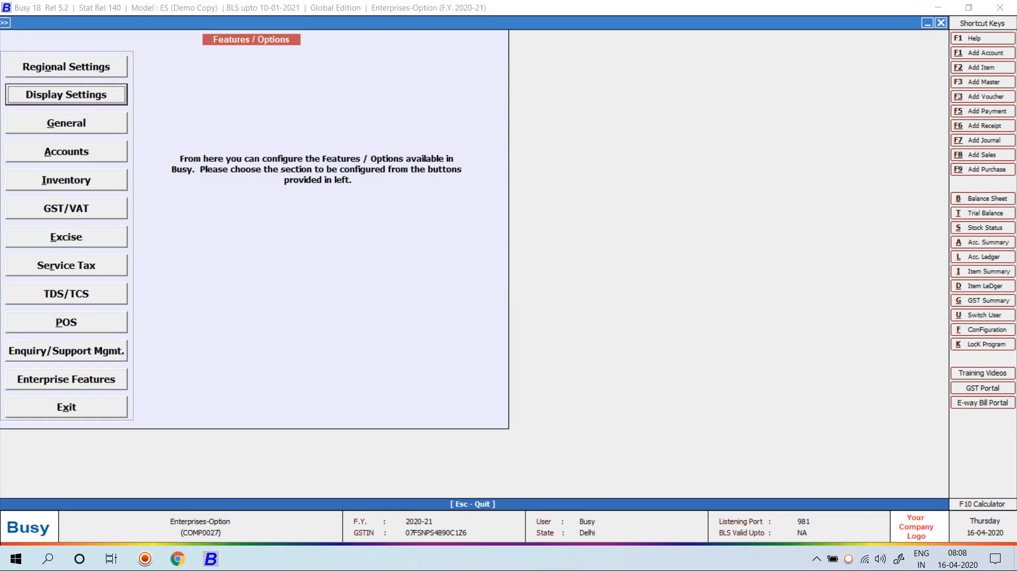
key("Down")
key("Down")
key("Down")
key("Down")
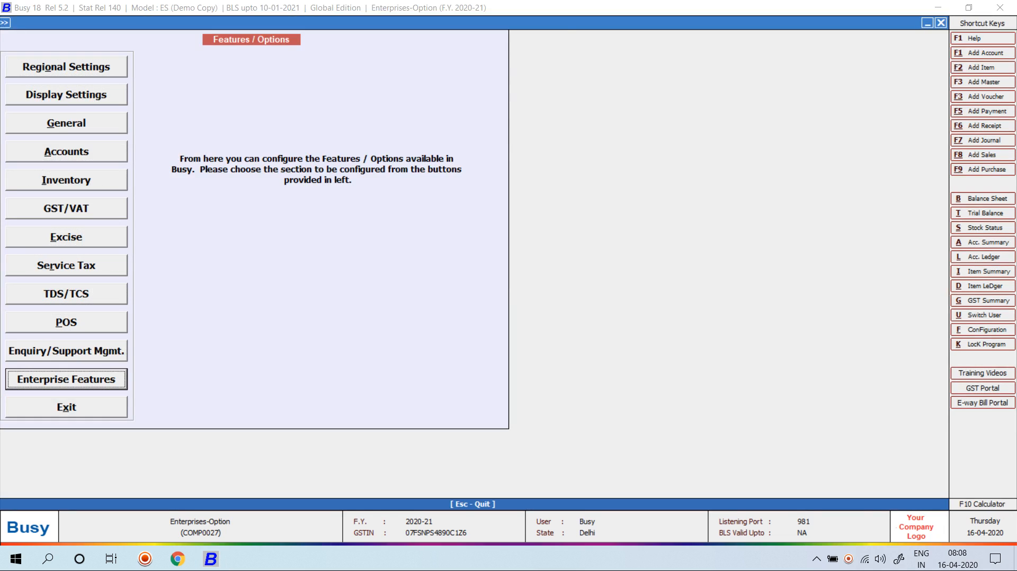
key("Return")
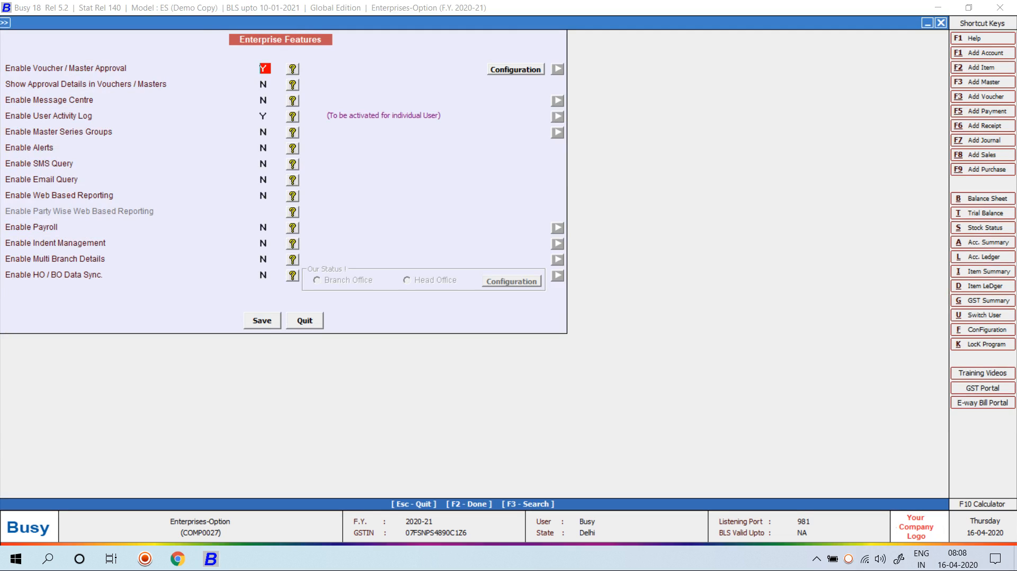
key("Down")
key("Down")
key("Down")
key("Down")
key("y")
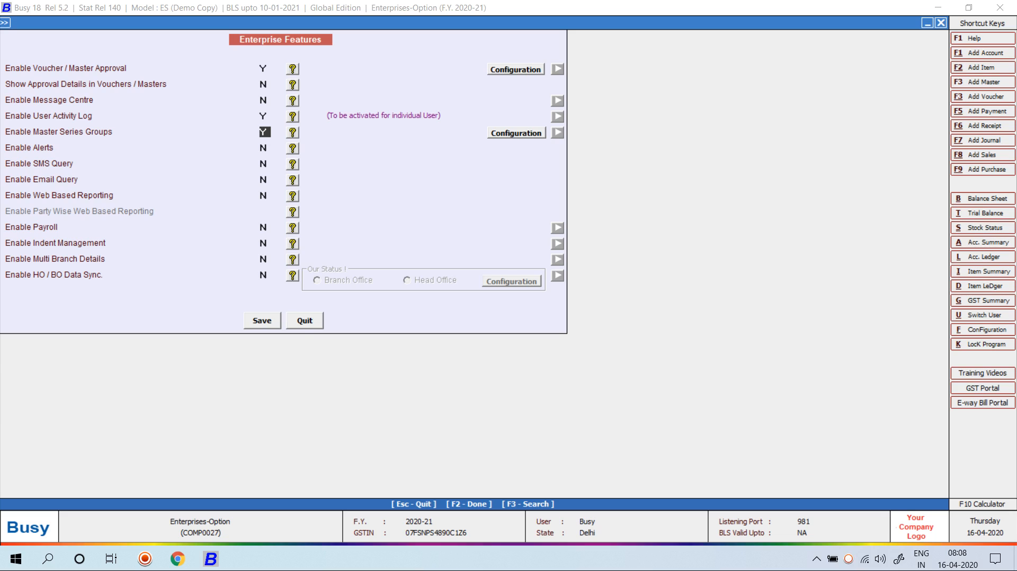
Include Item, Item Group, Material Centre Group, Bill Sundry, Sale Type and Purchase Type in series groups
key("Return")
key("Return")
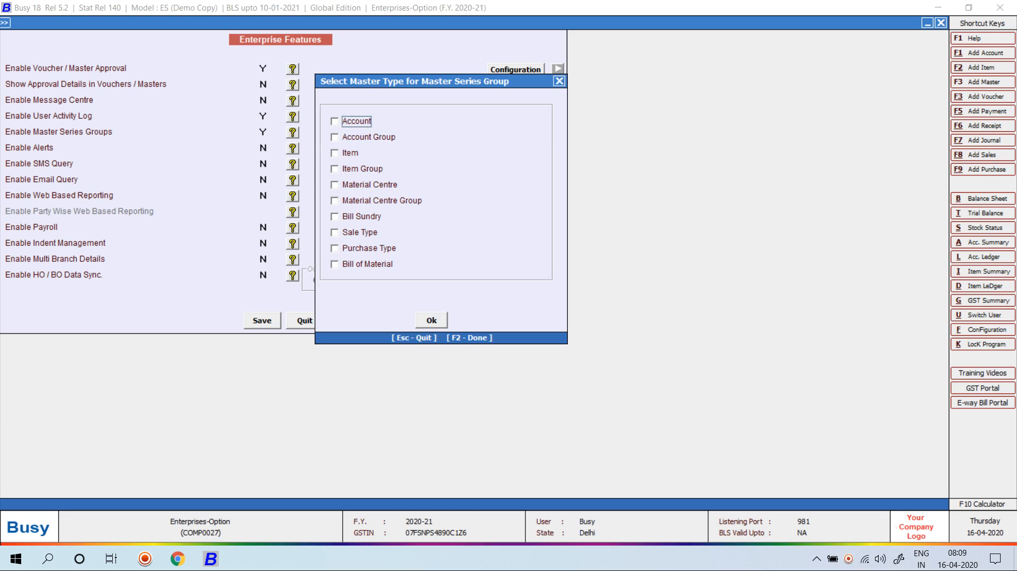
key("Down")
key("Down")
key("space")
key("Down")
key("space")
key("Down")
key("Down")
key("space")
key("Down")
key("space")
key("Down")
key("space")
key("Down")
key("space")
key("Down")
key("Down")
key("Return")
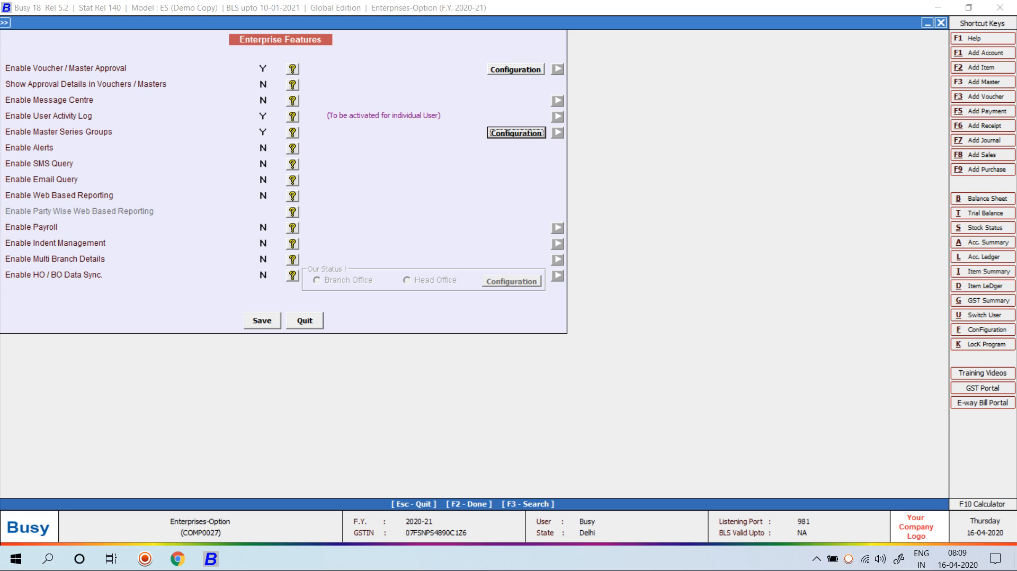
Leave Enterprise Features with Master Series Groups enabled and return to the Configuration list
key("Tab")
key("Tab")
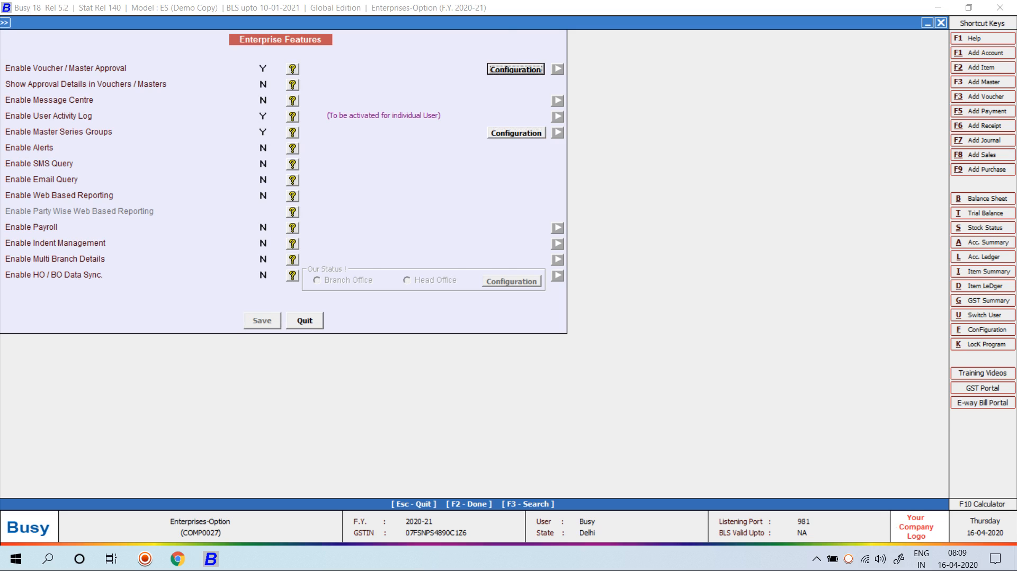
key("Escape")
key("Escape")
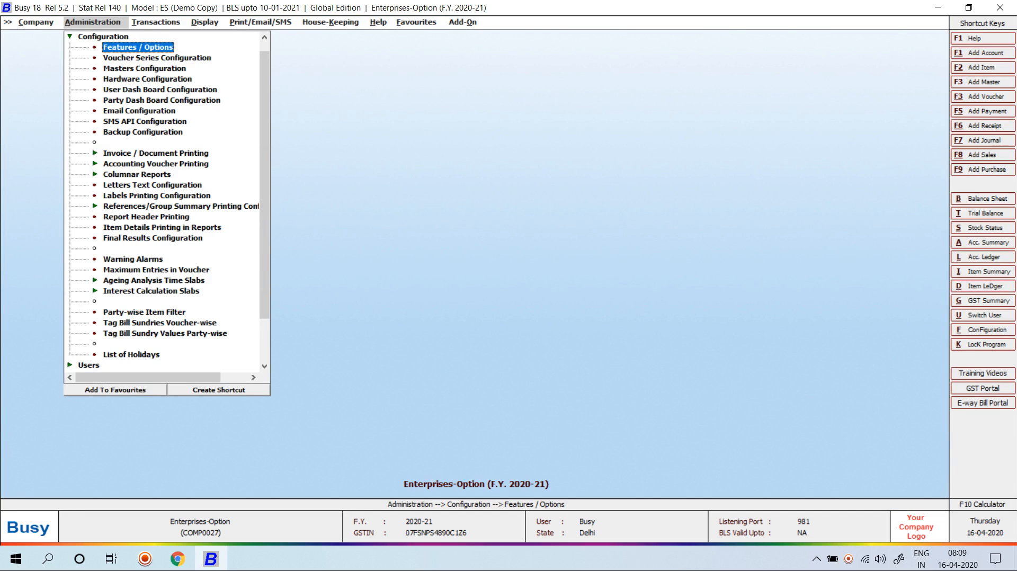
Create series T-1 for all voucher types via Multiple Series Creation
key("Down")
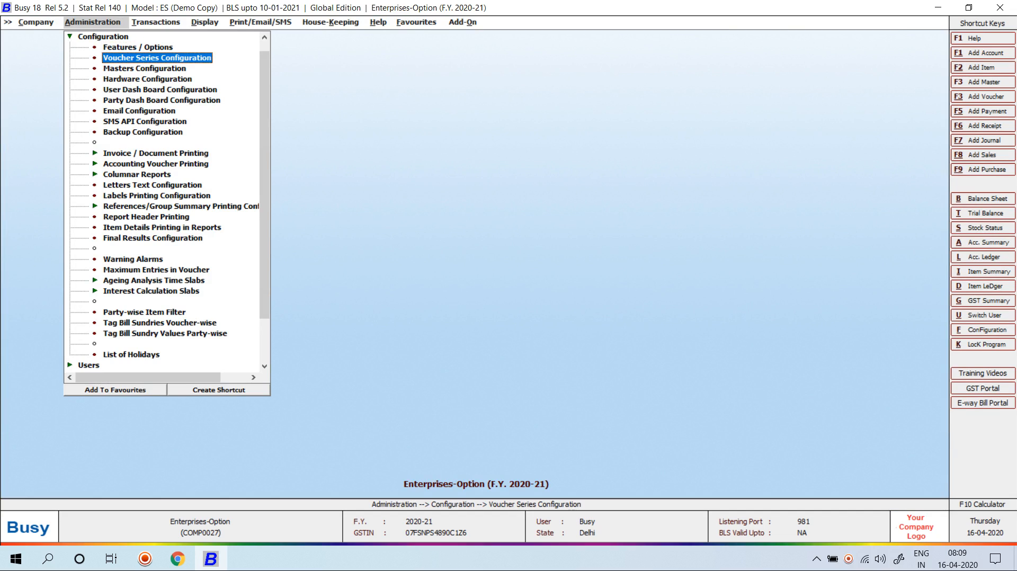
key("Return")
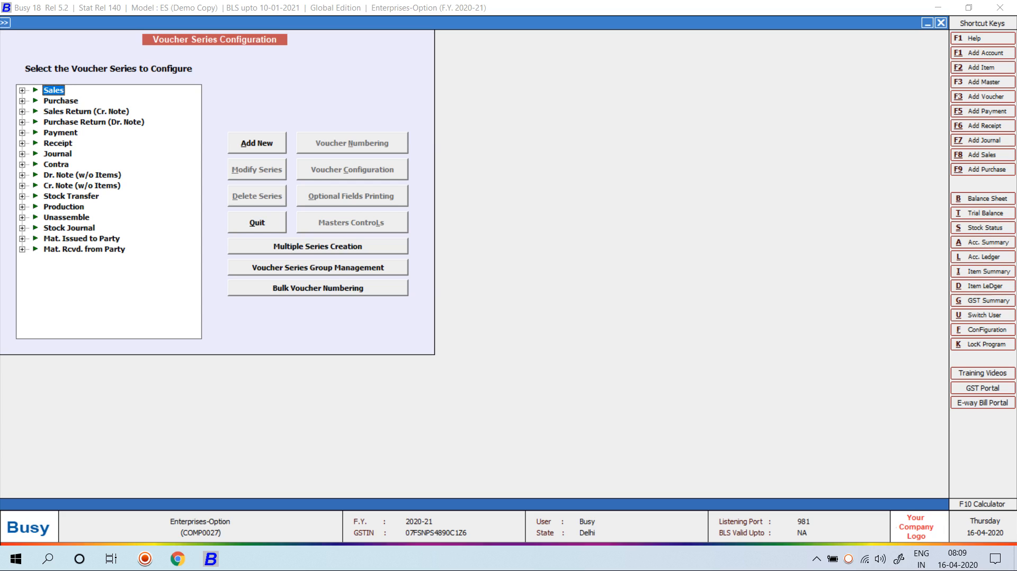
left_click(318, 247)
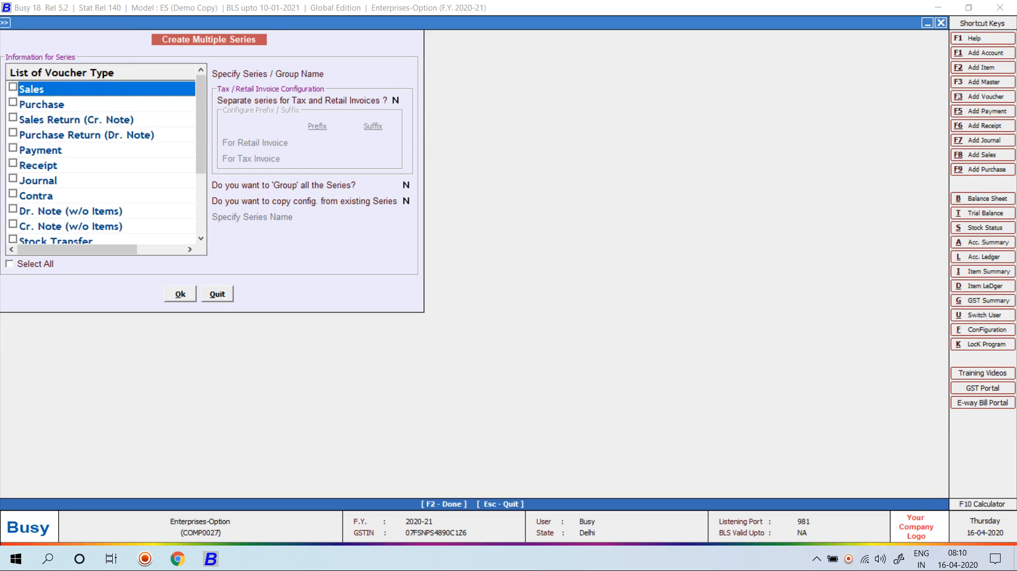
left_click(10, 264)
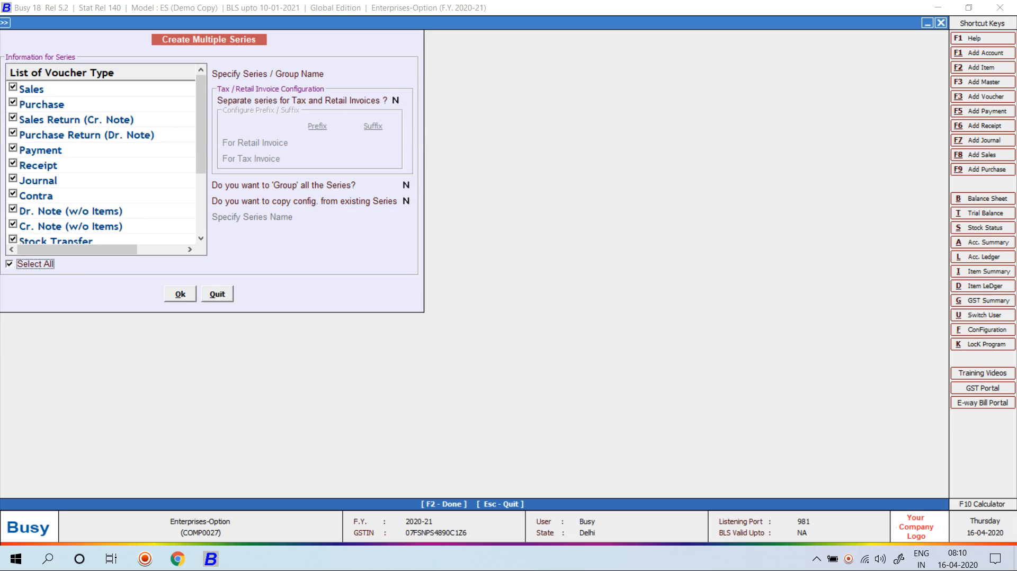
key("Return")
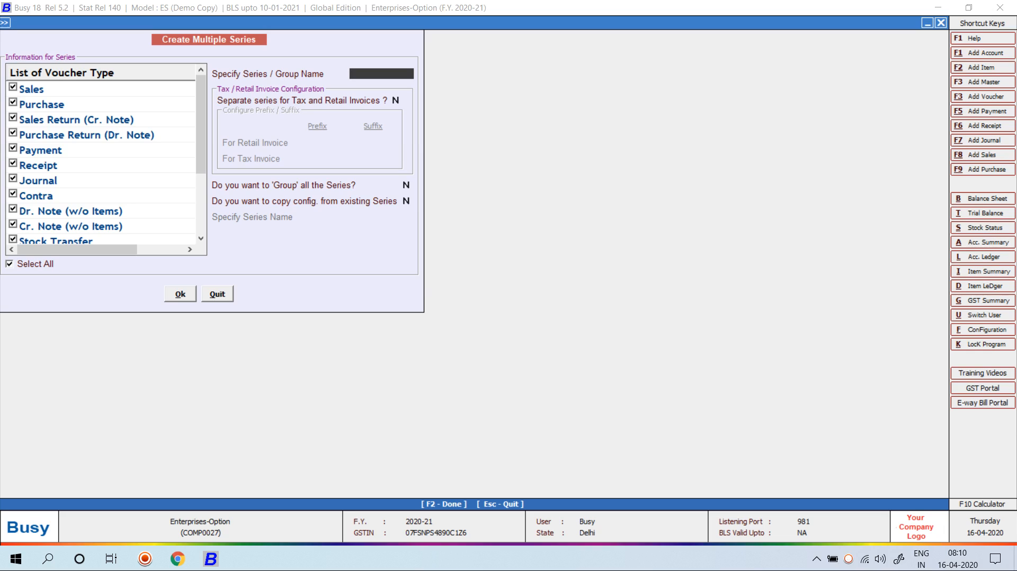
type("T-1")
key("Return")
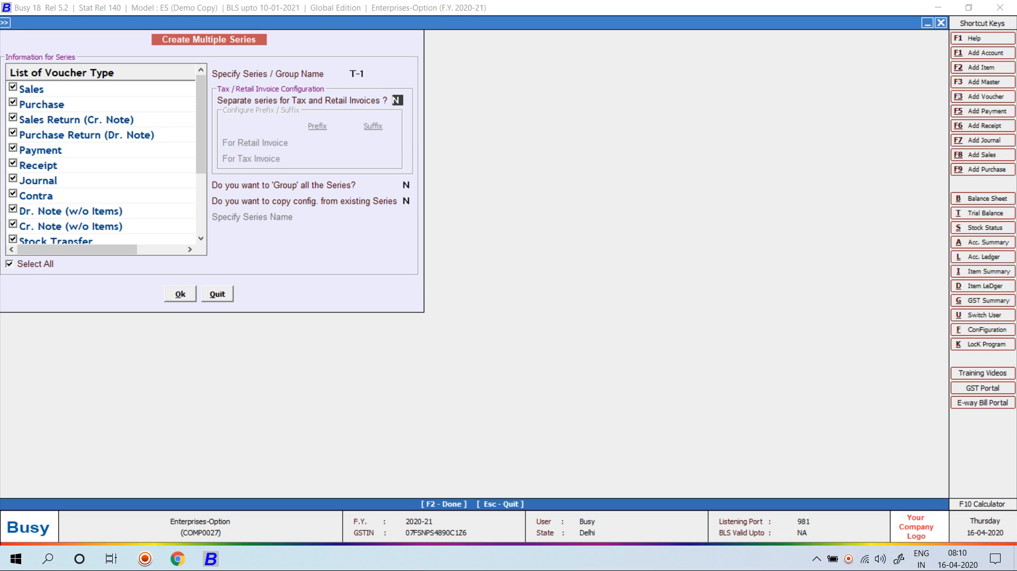
key("F2")
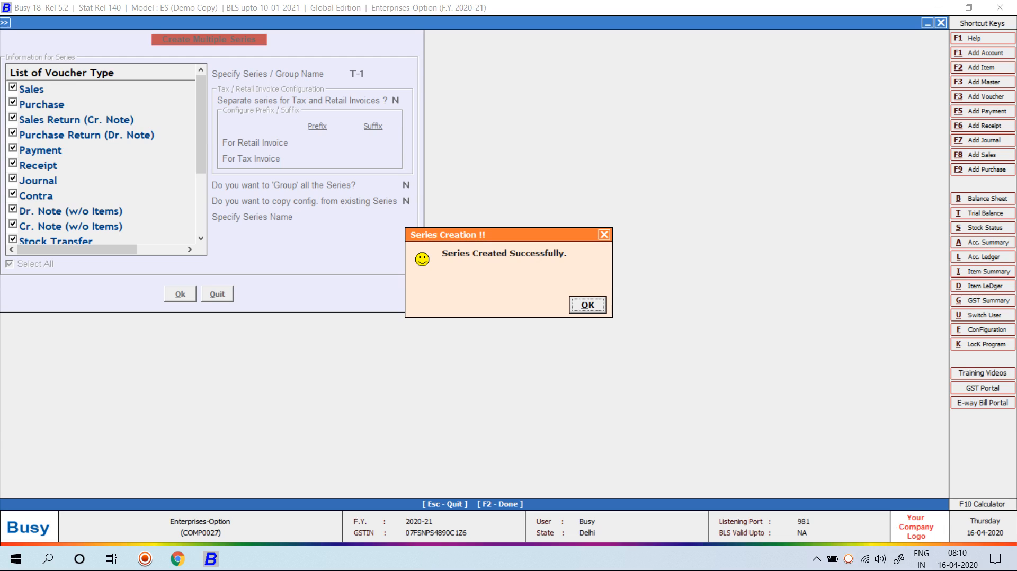
key("Return")
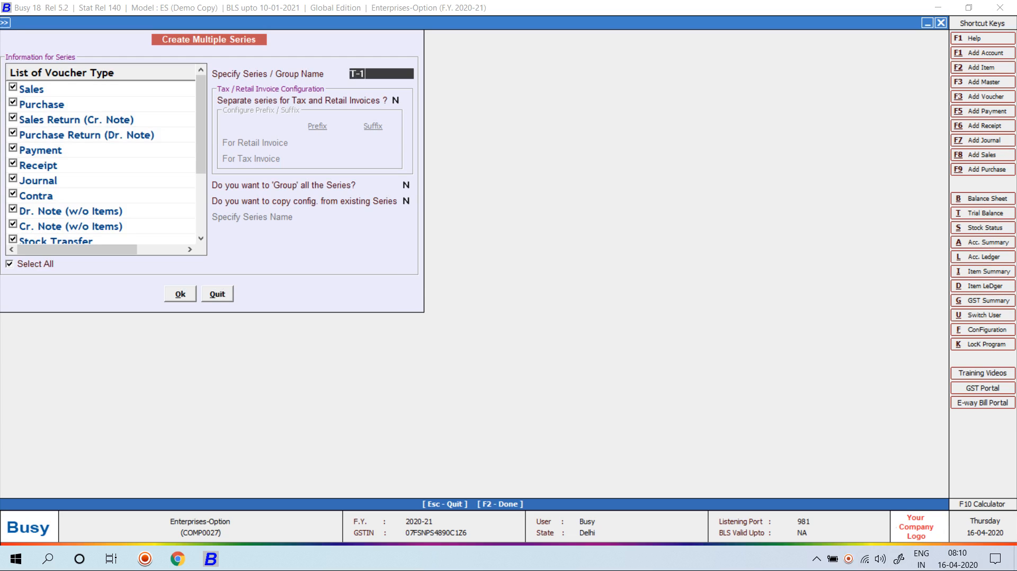
Create a second series T-2 for all voucher types
key("BackSpace")
type("2")
key("Return")
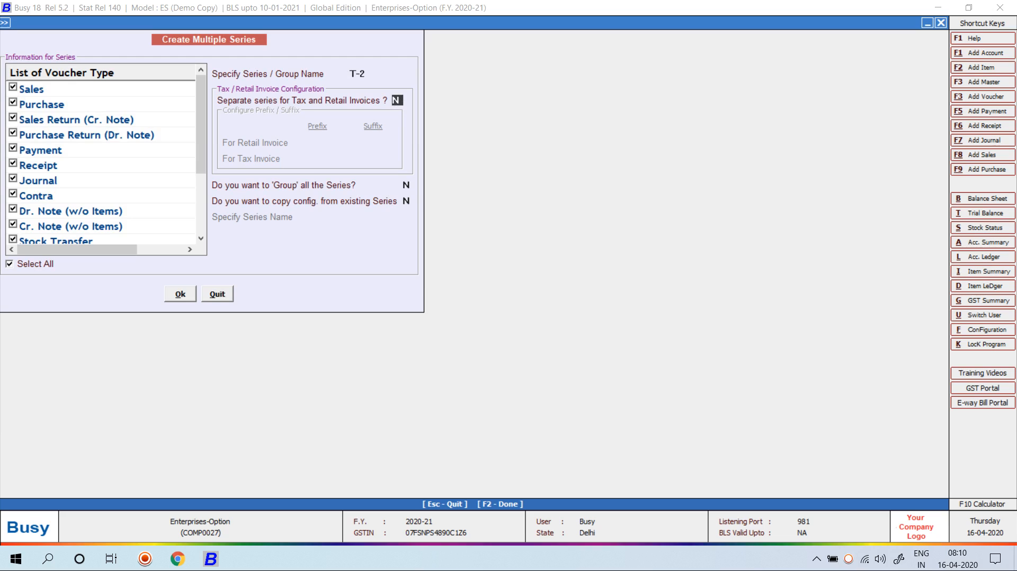
key("F2")
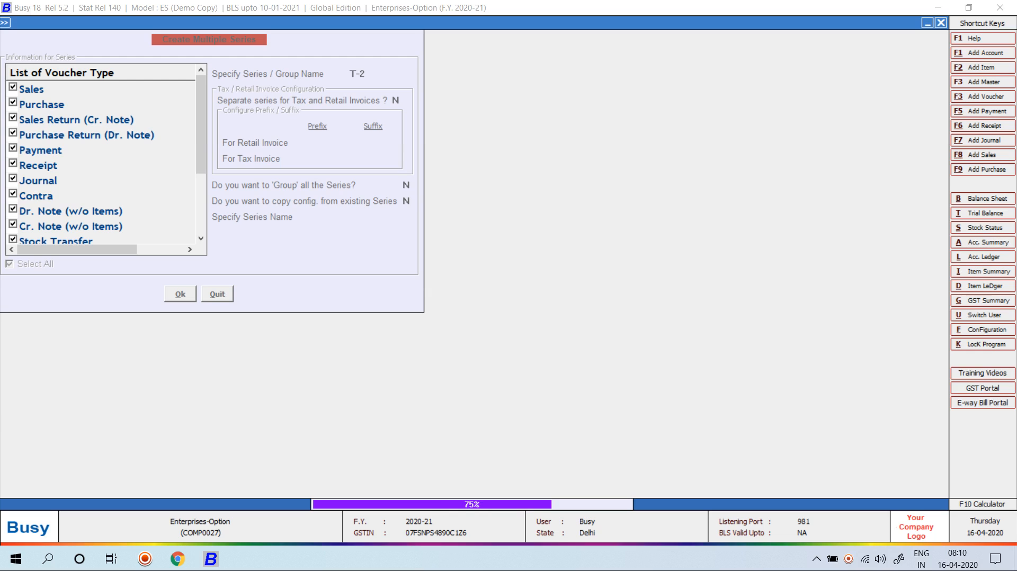
key("Return")
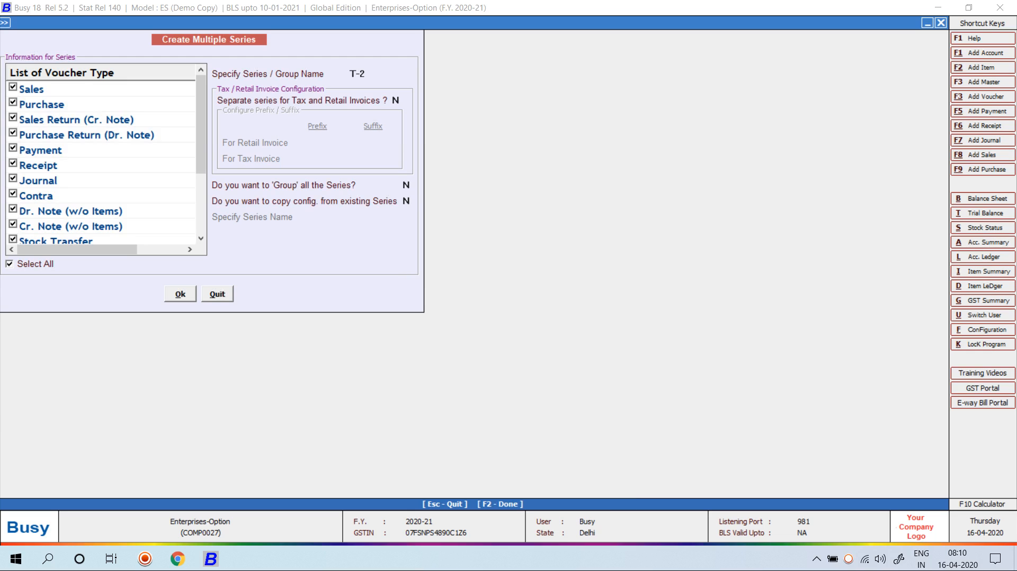
Expand Sales to confirm it lists Main, T-1 and T-2
left_click(22, 90)
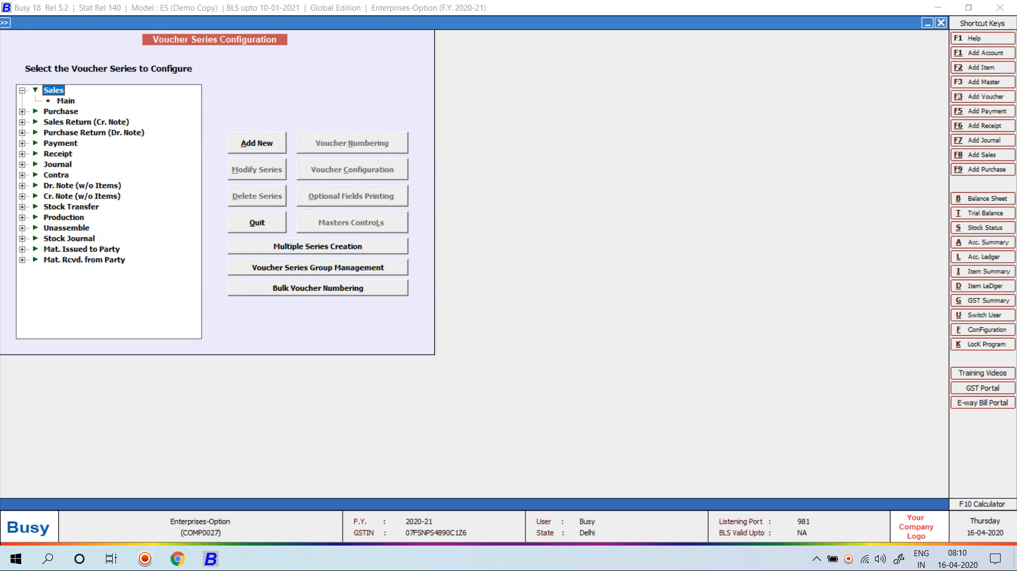
key("Escape")
key("Return")
key("Right")
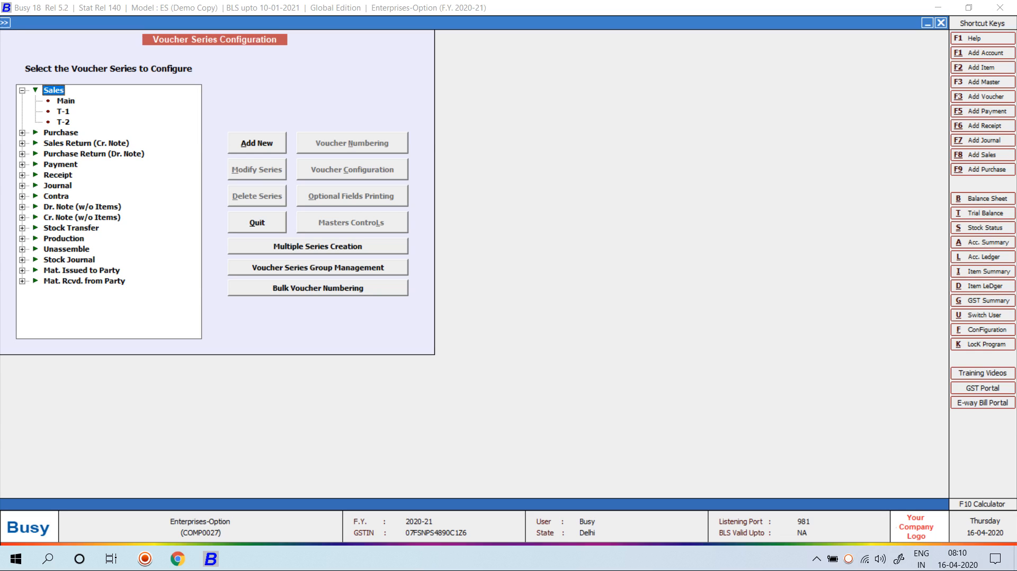
Close Voucher Series Configuration and open user T1 in Modify User
key("Escape")
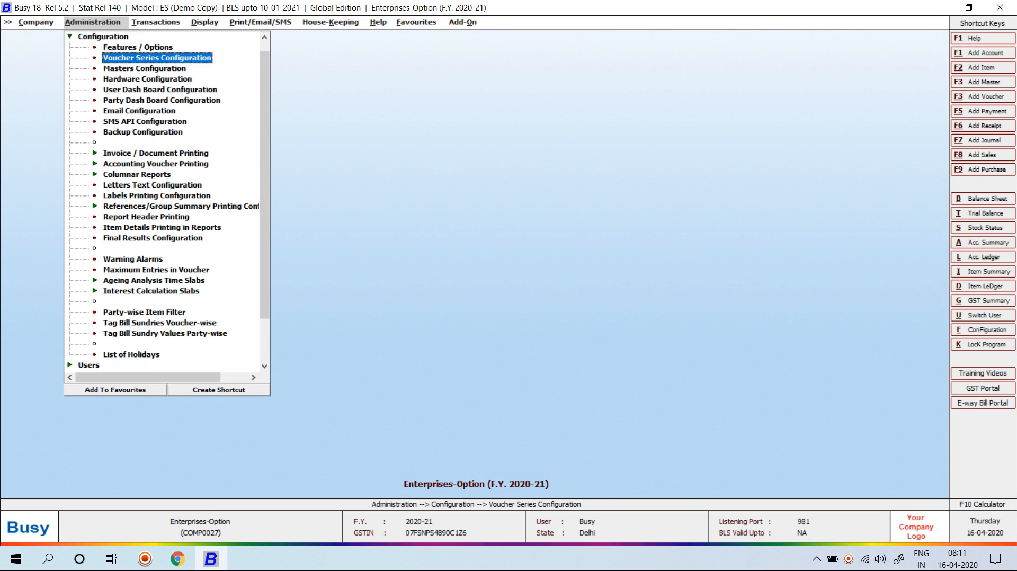
key("Return")
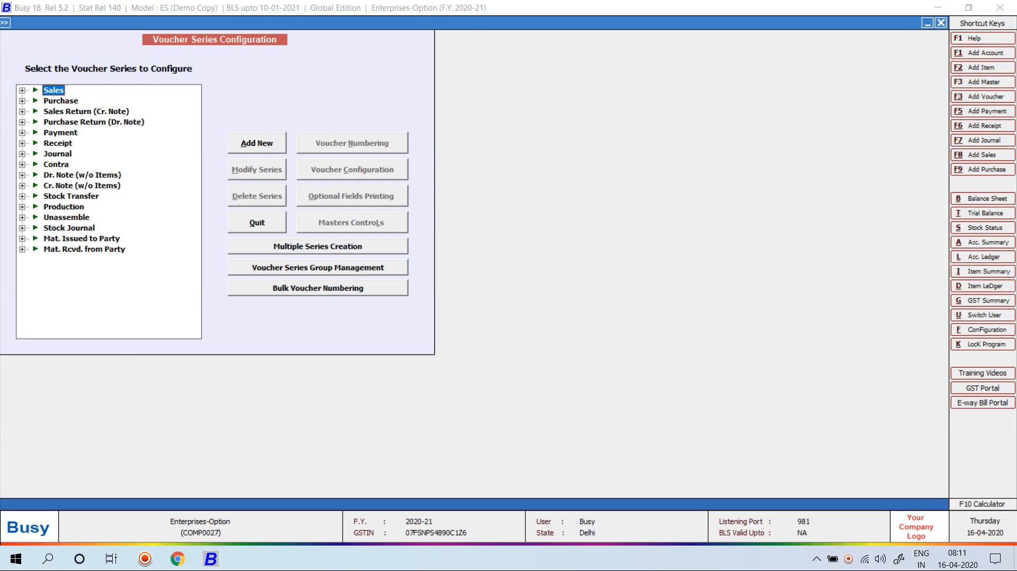
key("Escape")
key("Escape")
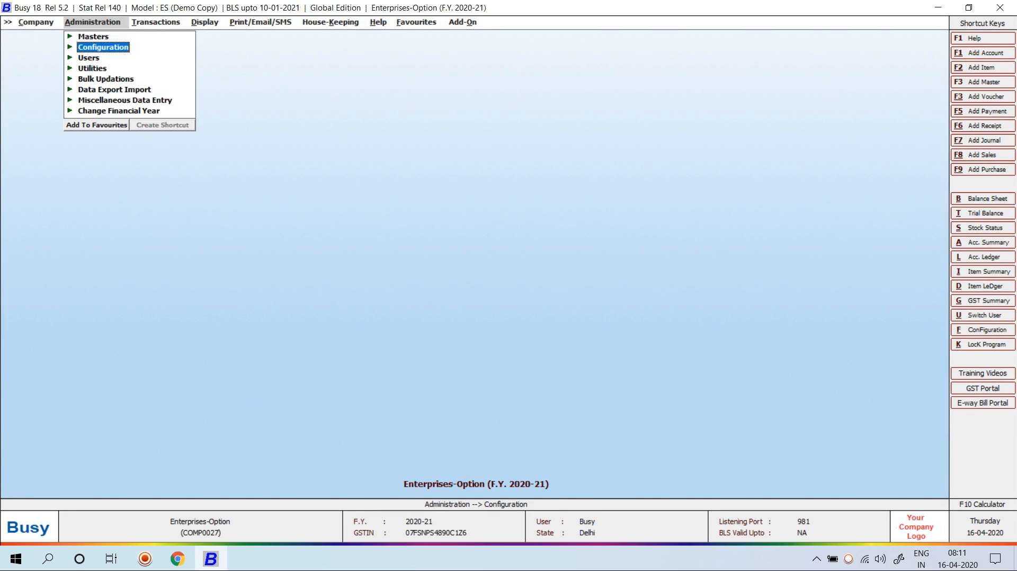
key("Down")
key("Return")
key("Down")
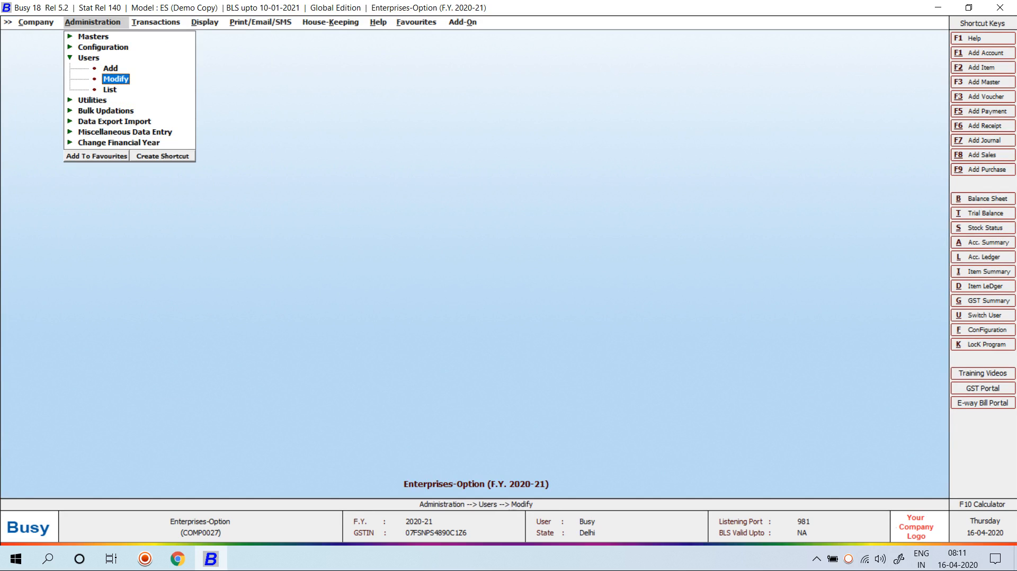
key("Return")
key("Return")
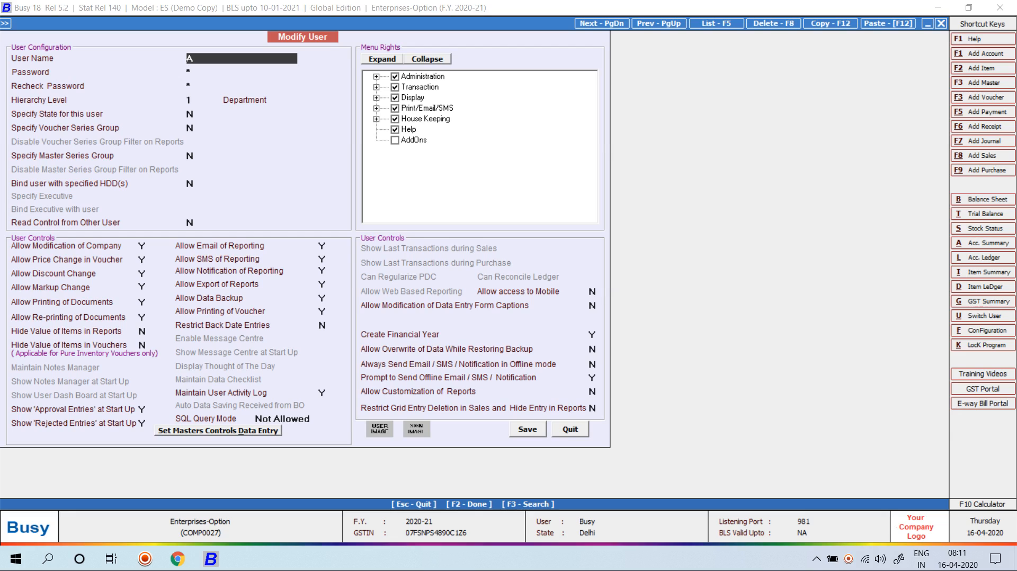
type("T-1")
key("BackSpace")
key("BackSpace")
type("1")
Toggle T1's voucher and master series group restrictions between Y and N
key("Return")
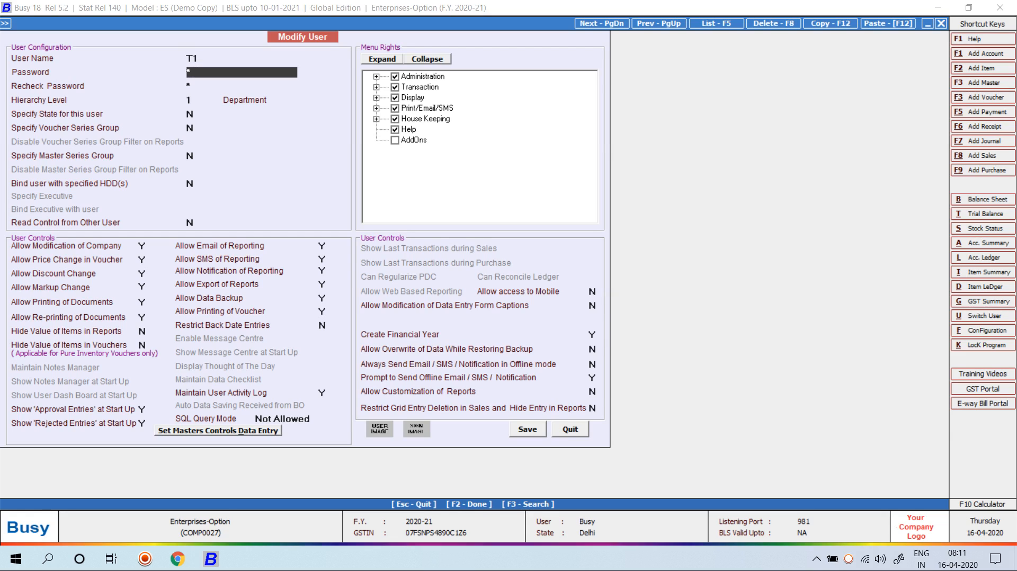
key("Return")
key("Return")
key("Return")
key("Return")
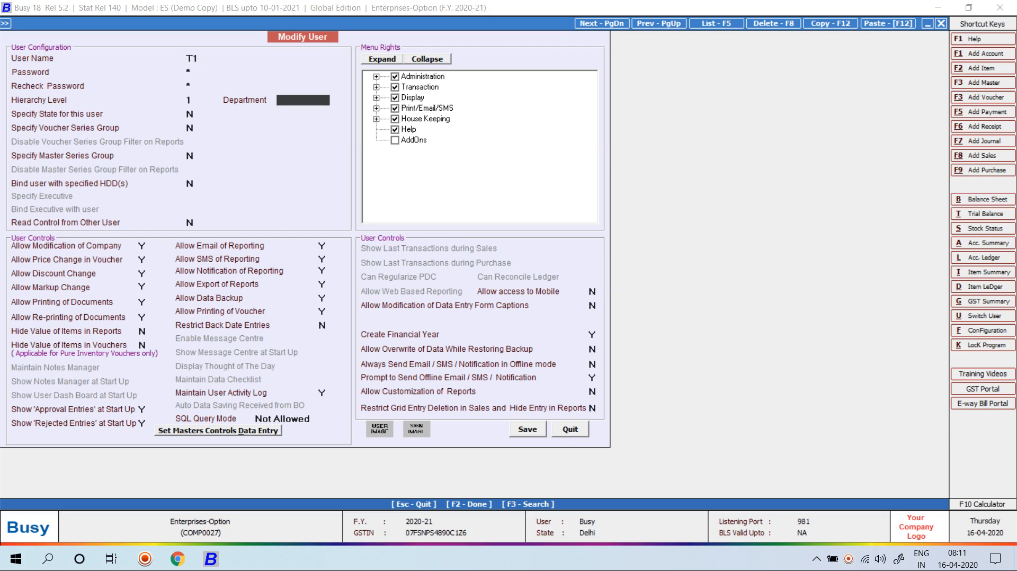
type("y")
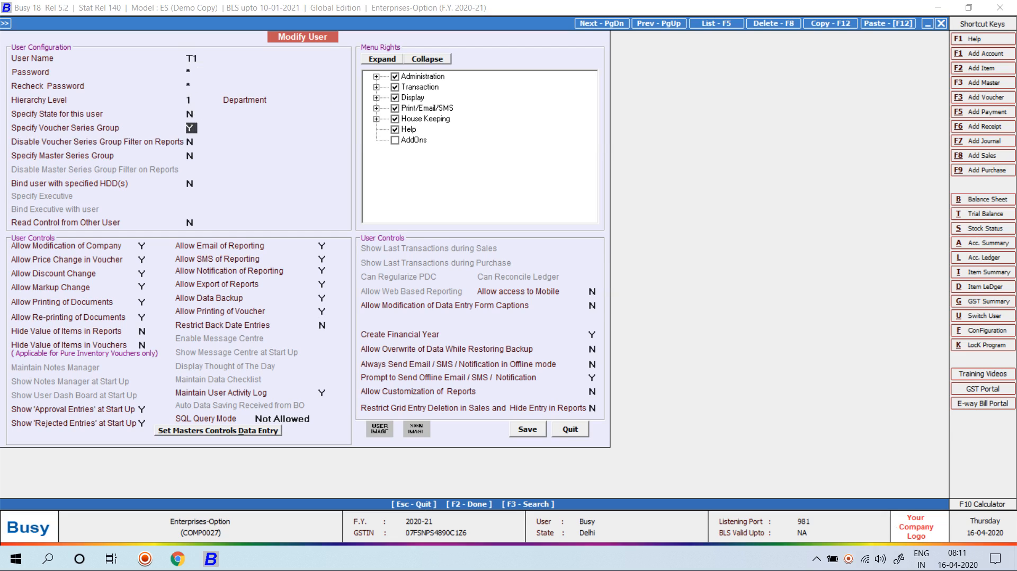
key("Return")
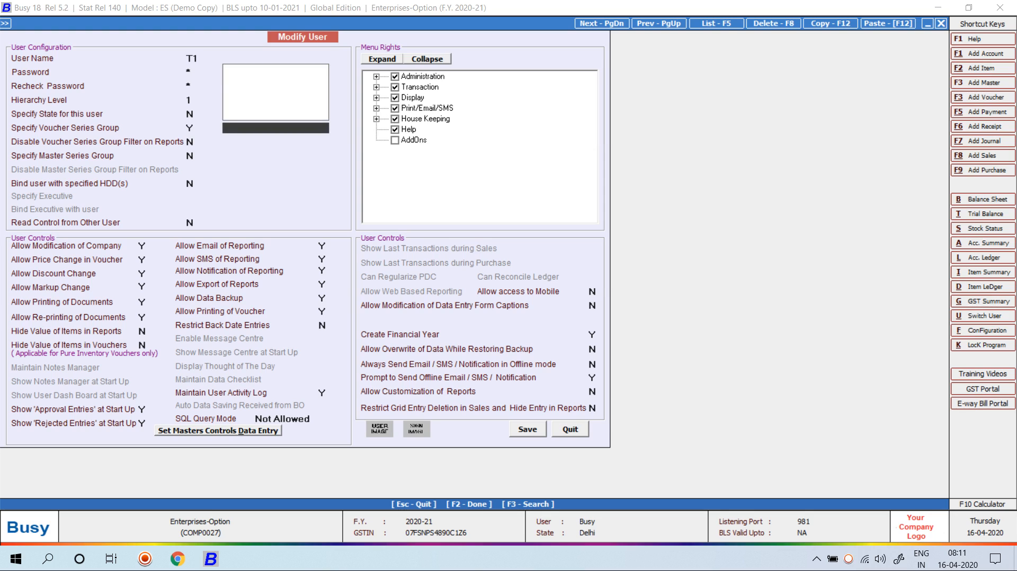
type("n")
key("Return")
type("y")
key("Return")
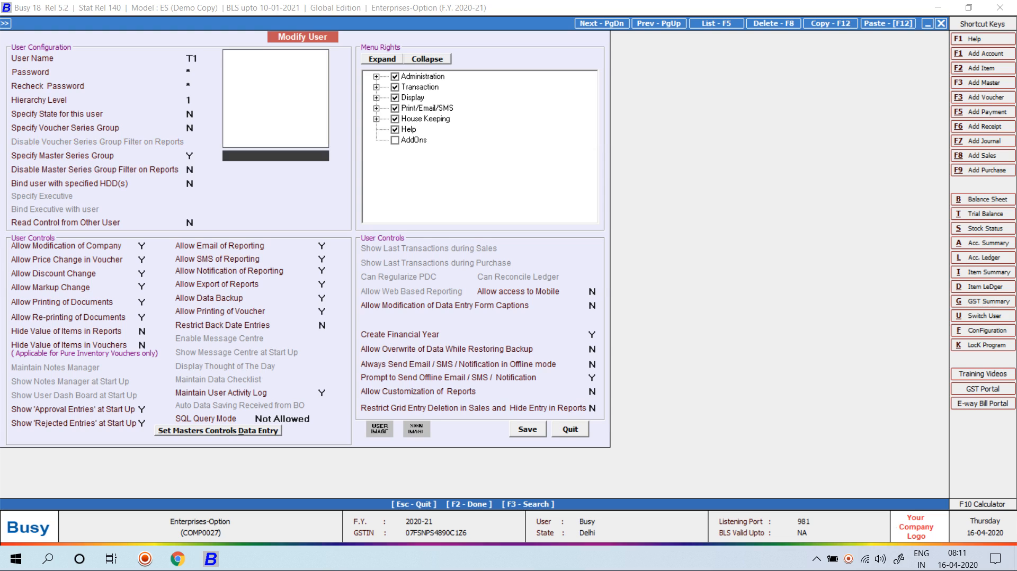
key("Escape")
type("n")
key("Escape")
type("y")
key("Return")
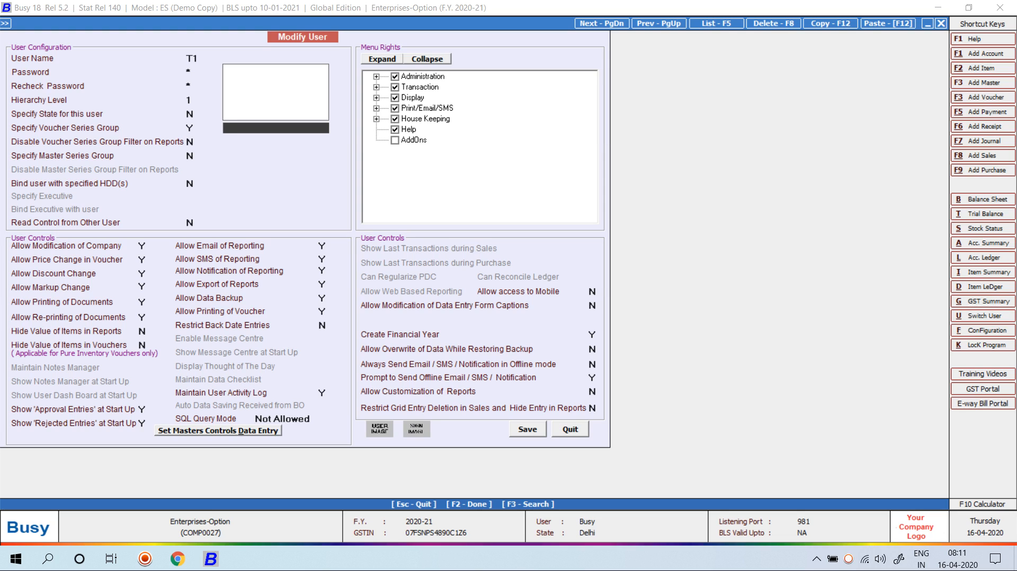
Dismiss the invalid master series group warning and leave T1's form unsaved
key("Escape")
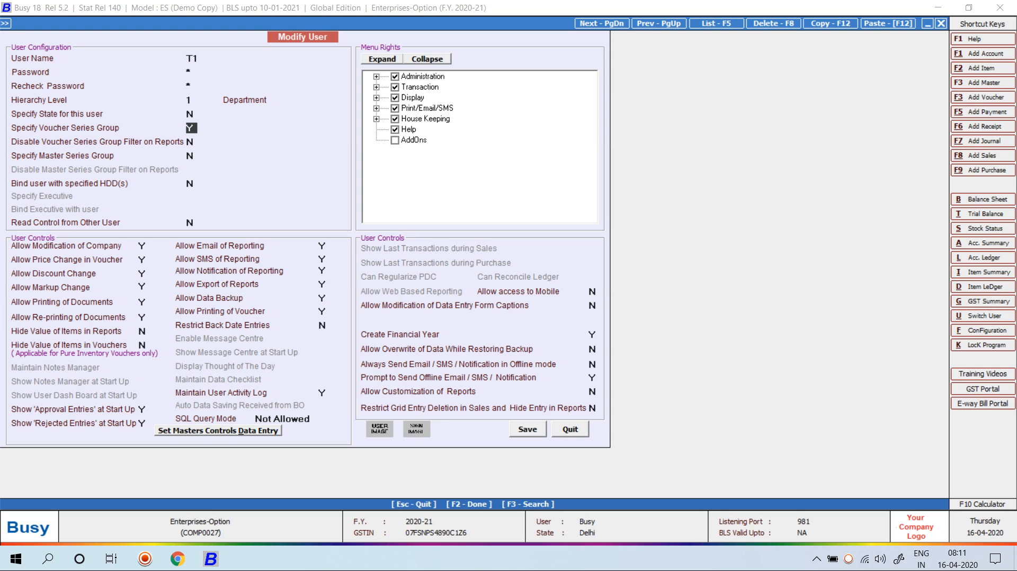
key("Return")
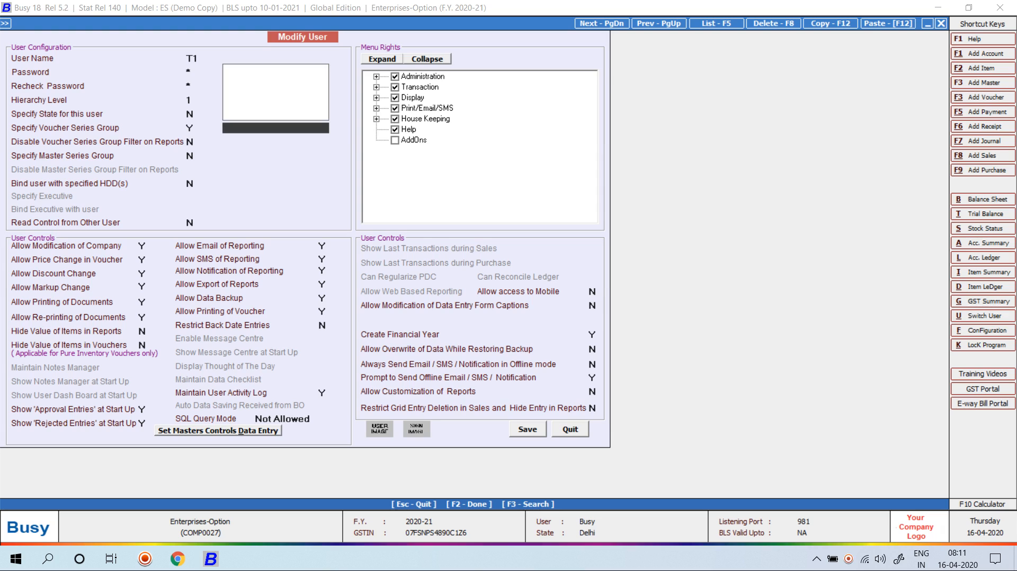
key("Escape")
key("Return")
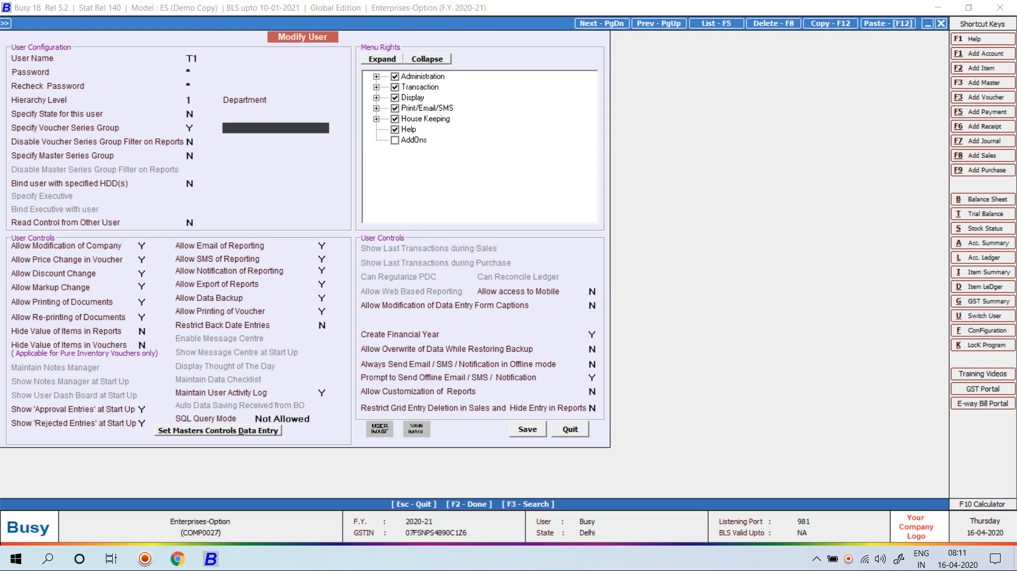
key("Return")
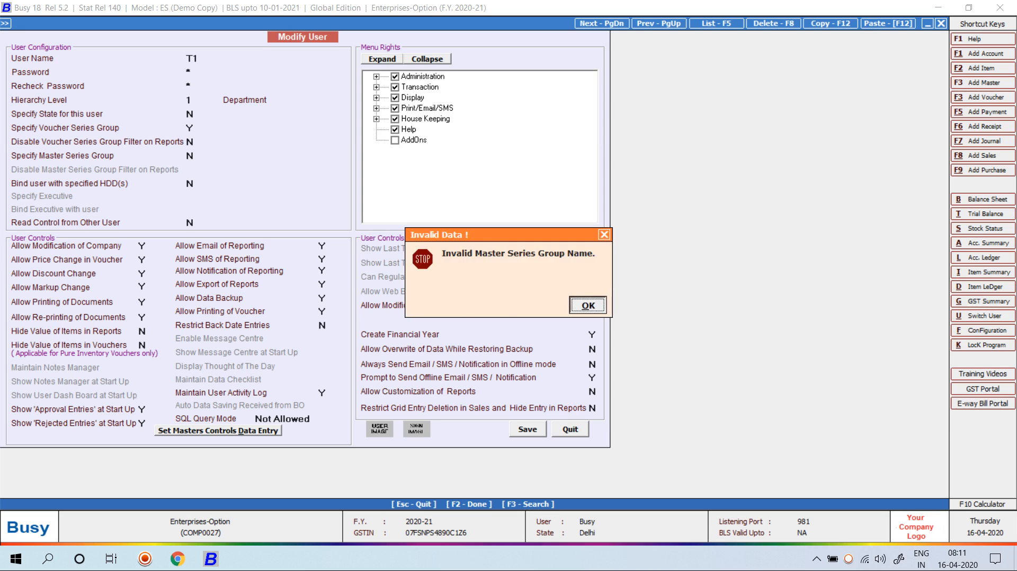
key("Return")
key("Return")
key("Return")
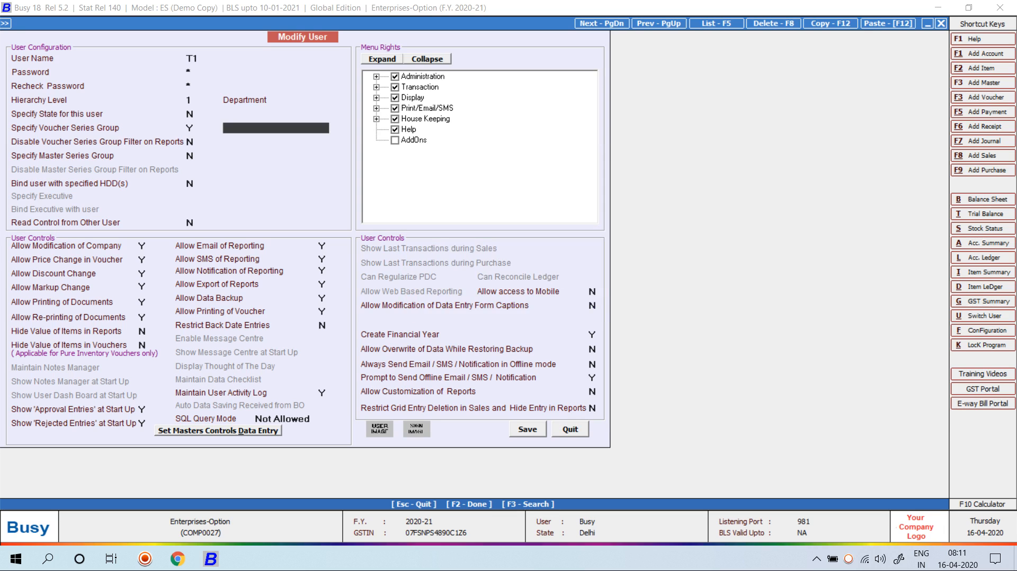
key("Escape")
key("Escape")
key("Up")
key("Up")
Start a new Sundry Debtors account with a name and bill-by-bill balancing N
key("Return")
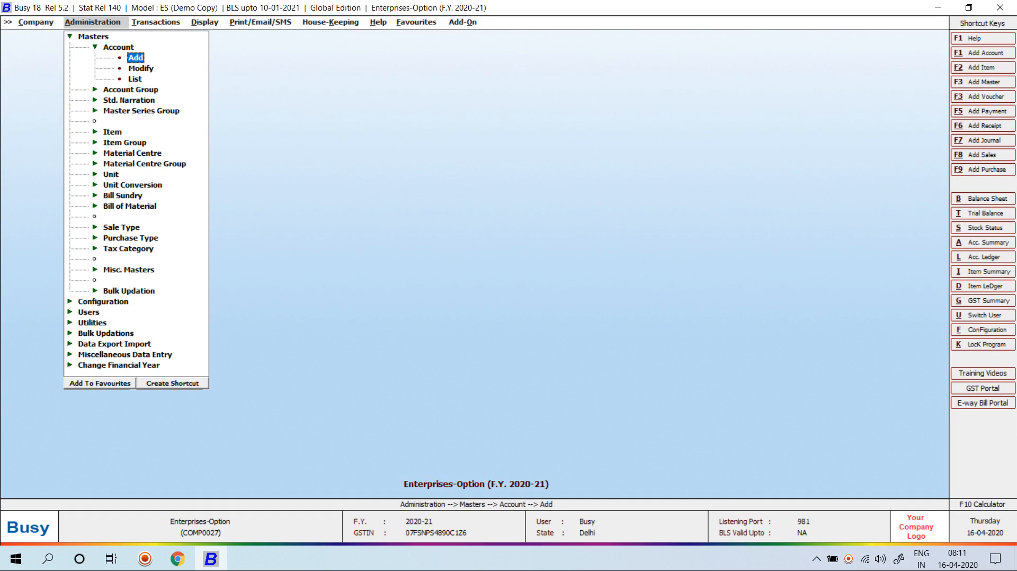
key("Return")
type("ROHIT")
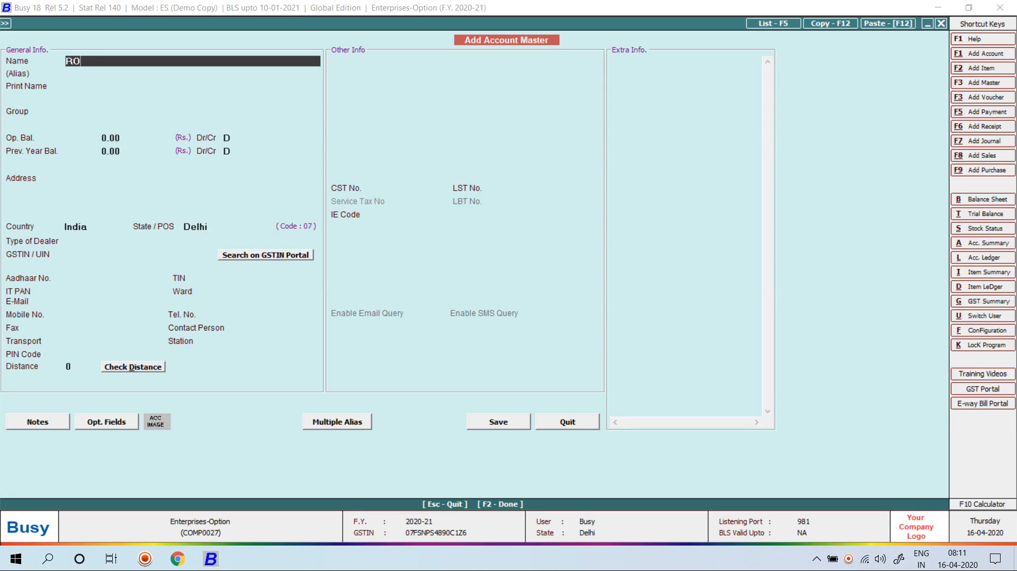
key("Return")
key("Return")
type("SUN")
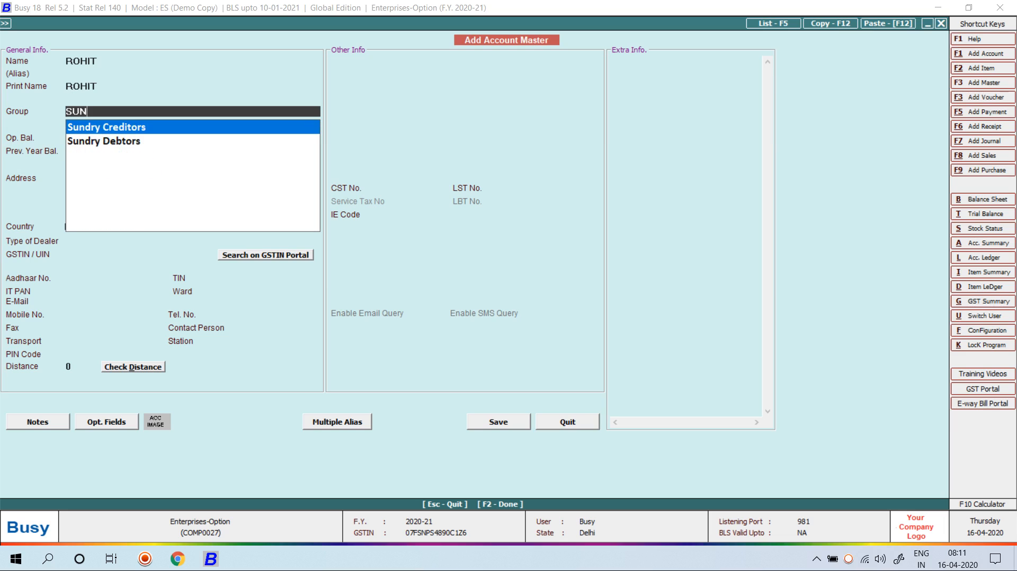
key("Down")
key("Return")
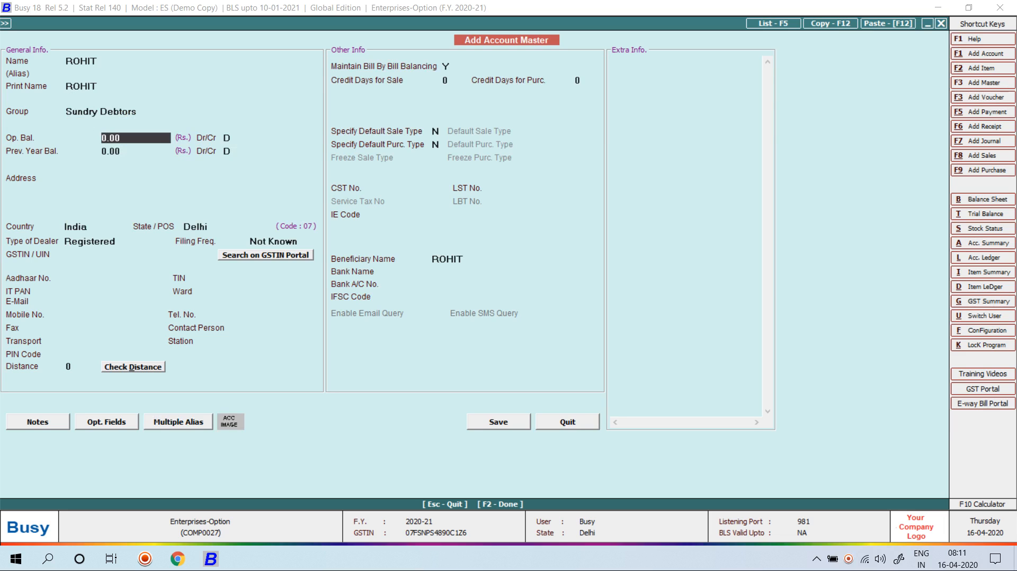
key("Return")
type("N")
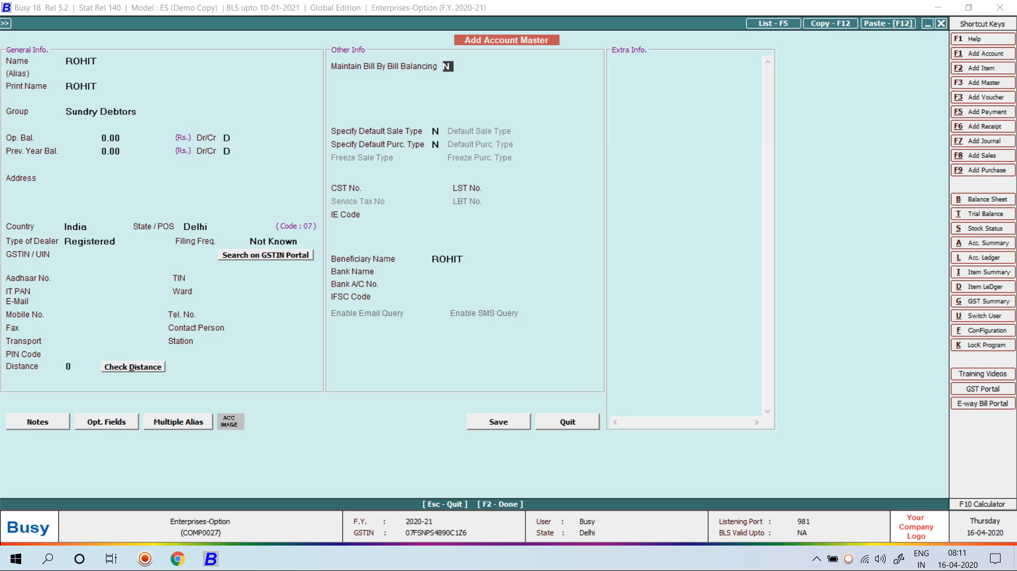
Create master series groups T1 and T2 and tag them to the account
key("Return")
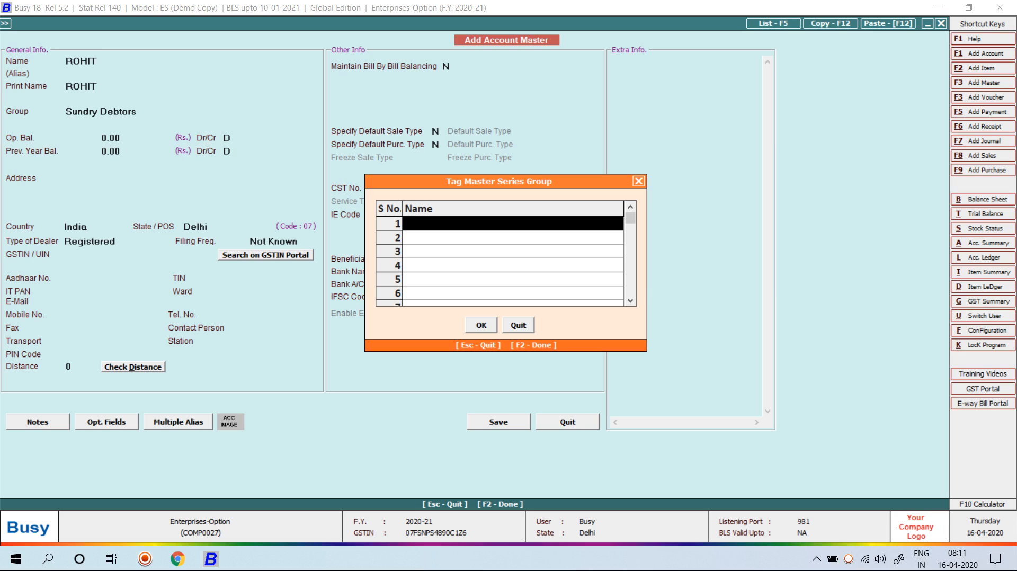
key("F3")
type("T1")
key("Return")
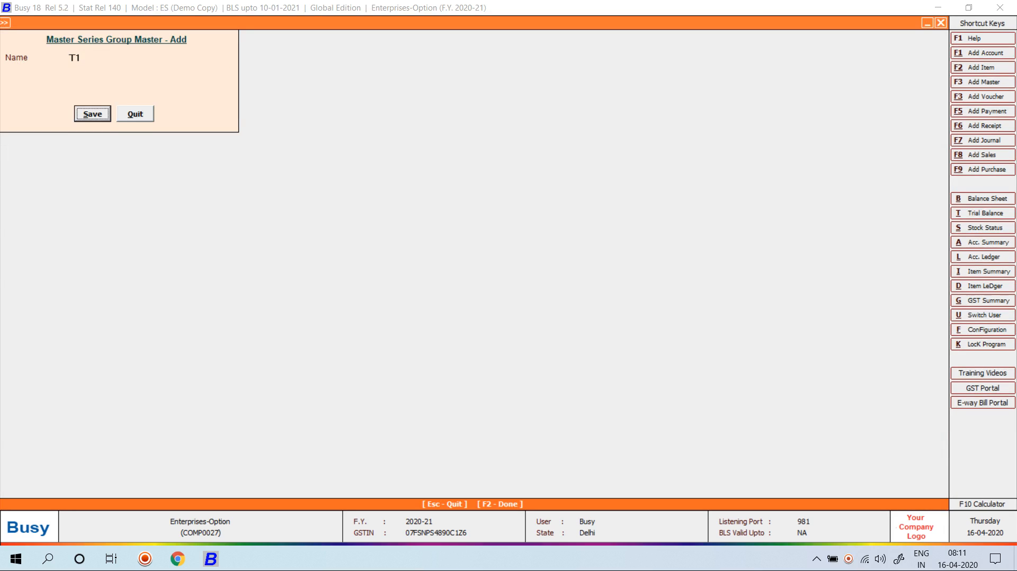
key("Return")
key("Up")
key("F3")
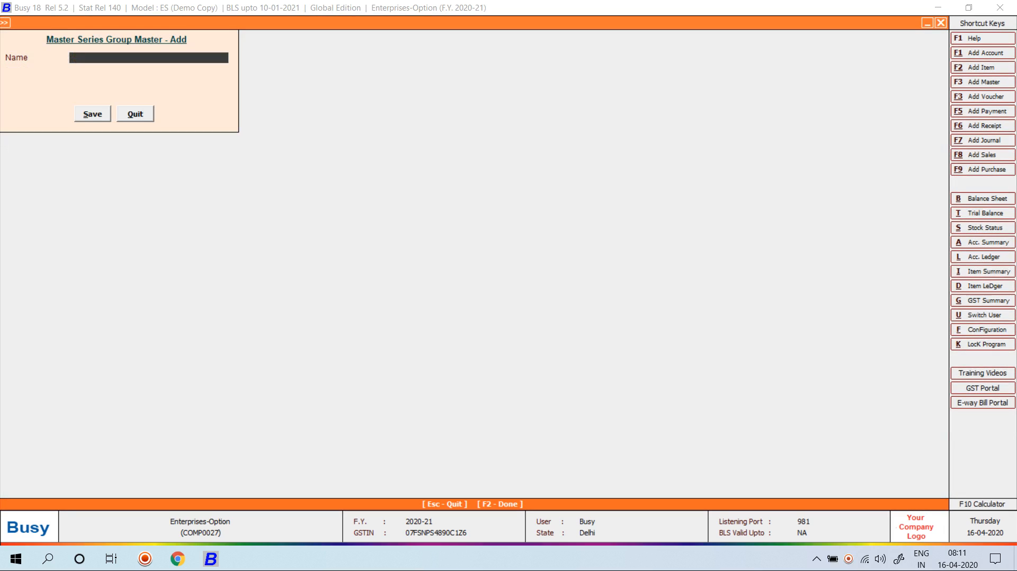
type("T2")
key("F2")
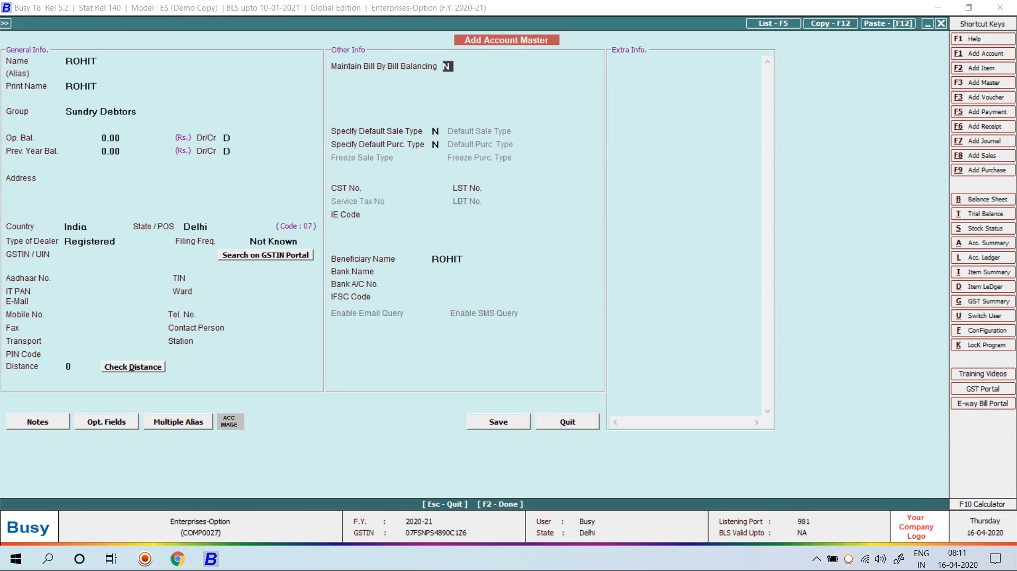
key("F2")
Finish the account as an Un-Registered dealer and save it
key("Return")
key("F2")
key("F2")
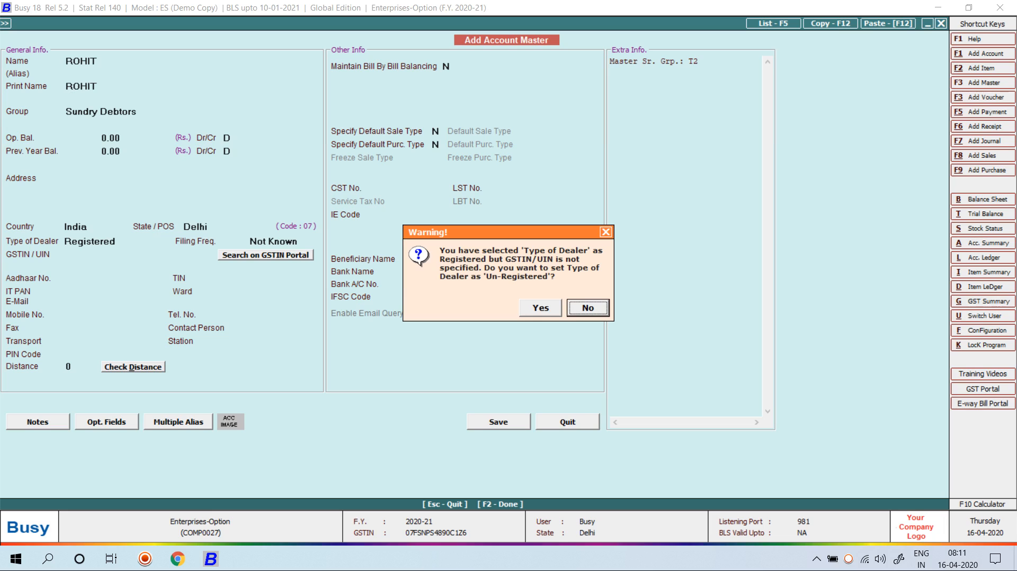
key("y")
key("Return")
key("F2")
key("Escape")
key("Escape")
key("Escape")
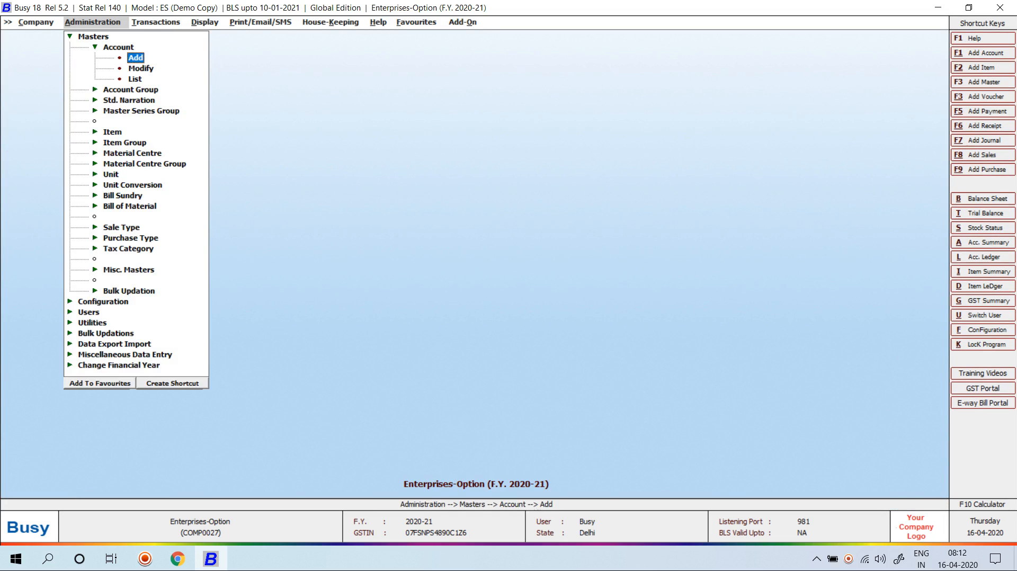
Go to Administration > Users > Modify User
key("Down")
key("Return")
key("Down")
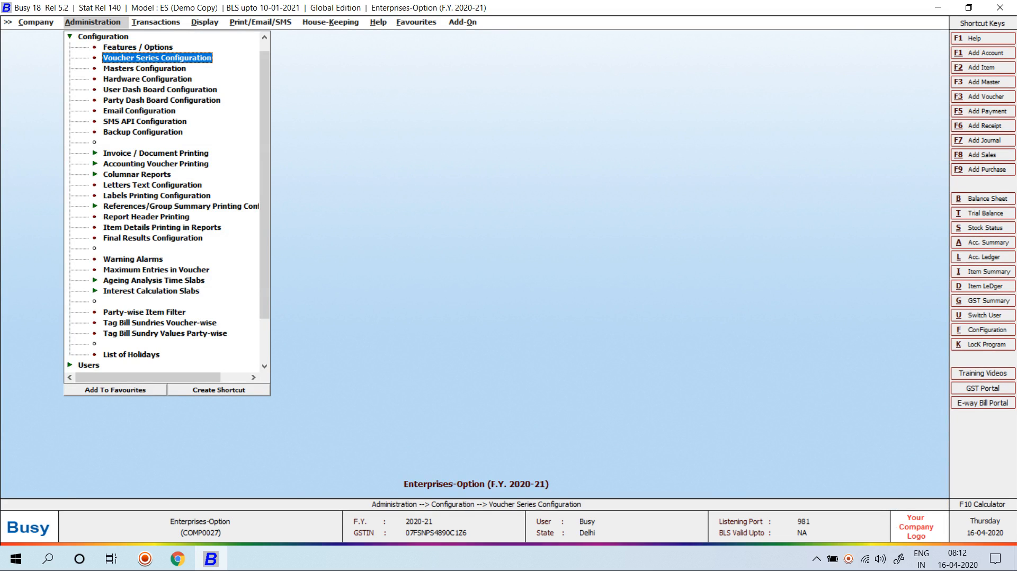
key("Escape")
key("Down")
key("Return")
key("Down")
Open user A and rename it to T1
key("Return")
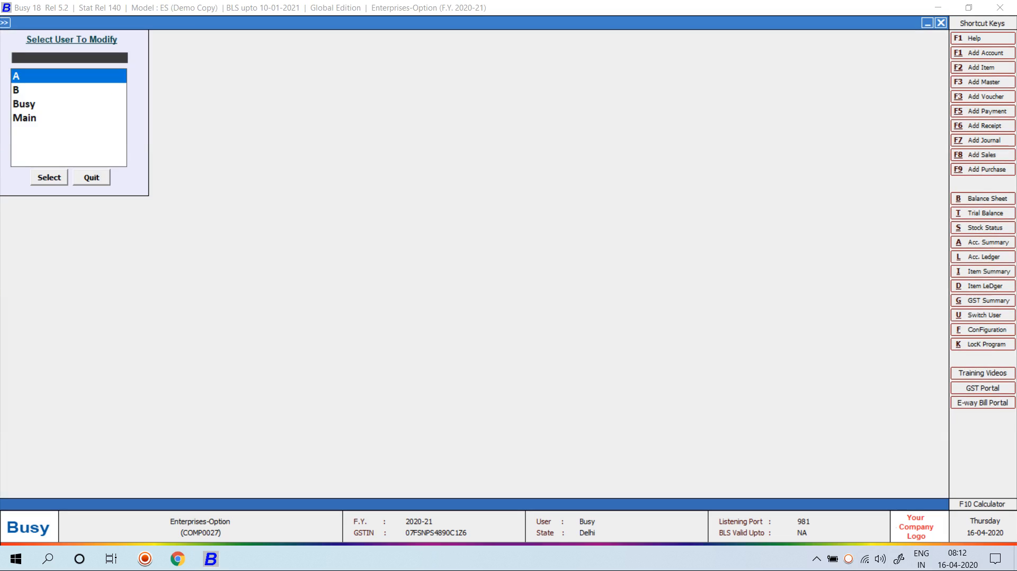
type("A")
key("Return")
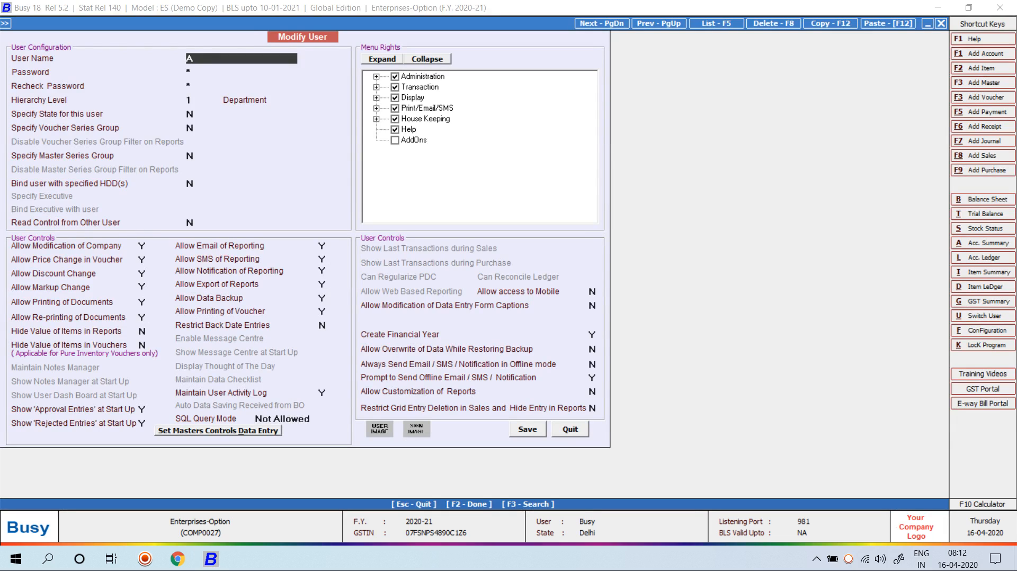
type("T1")
key("Return")
key("Return")
Restrict T1 to master series group T1 and save the user
key("Return")
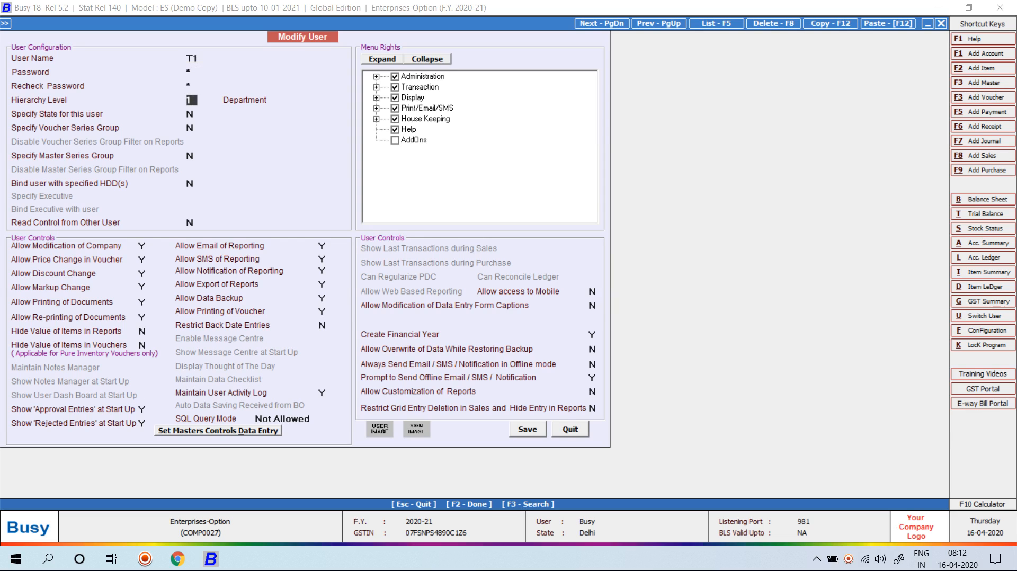
key("Return")
key("Return")
key("Return")
key("y")
key("Escape")
type("N")
key("Return")
type("Y")
key("Return")
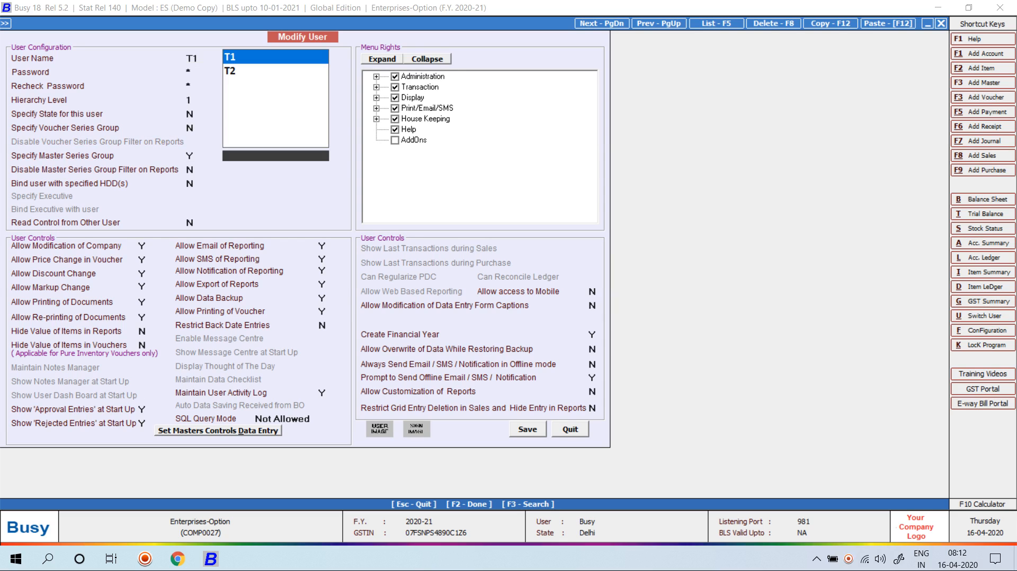
key("Return")
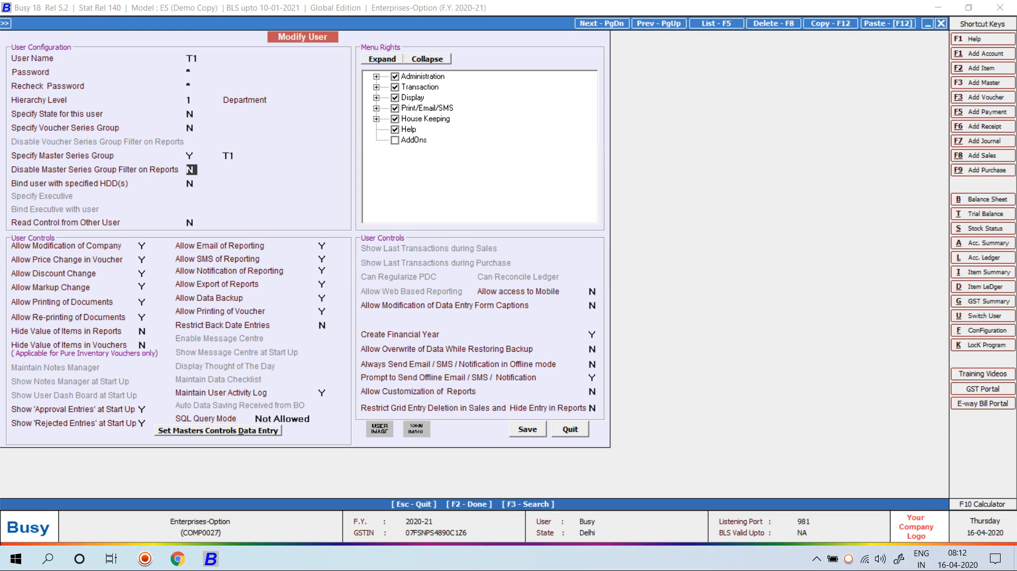
type("Y")
key("Return")
key("Up")
type("N")
key("F2")
key("Return")
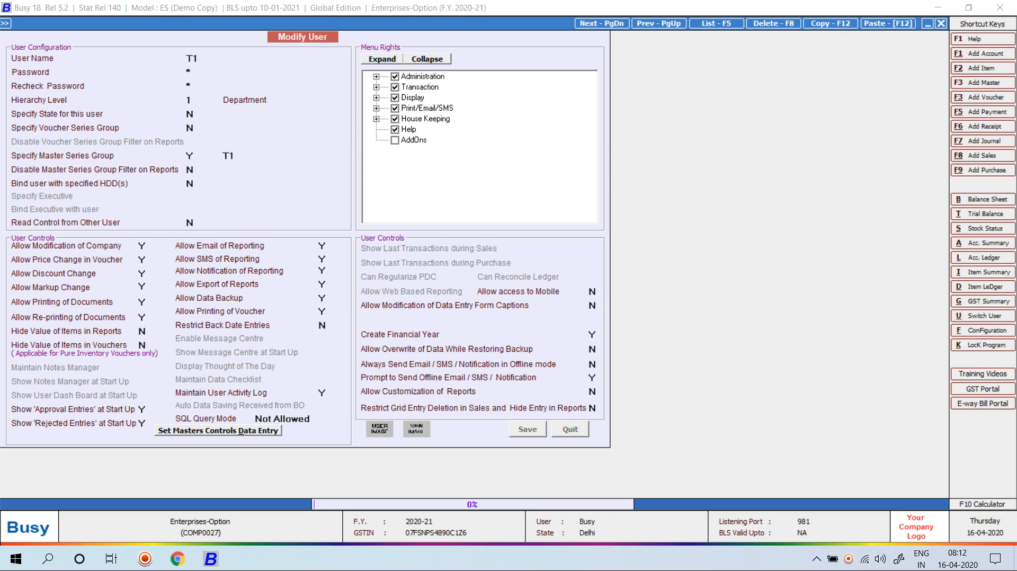
Rename user B to T2, restrict it to master series group T2, and save
key("Down")
key("Down")
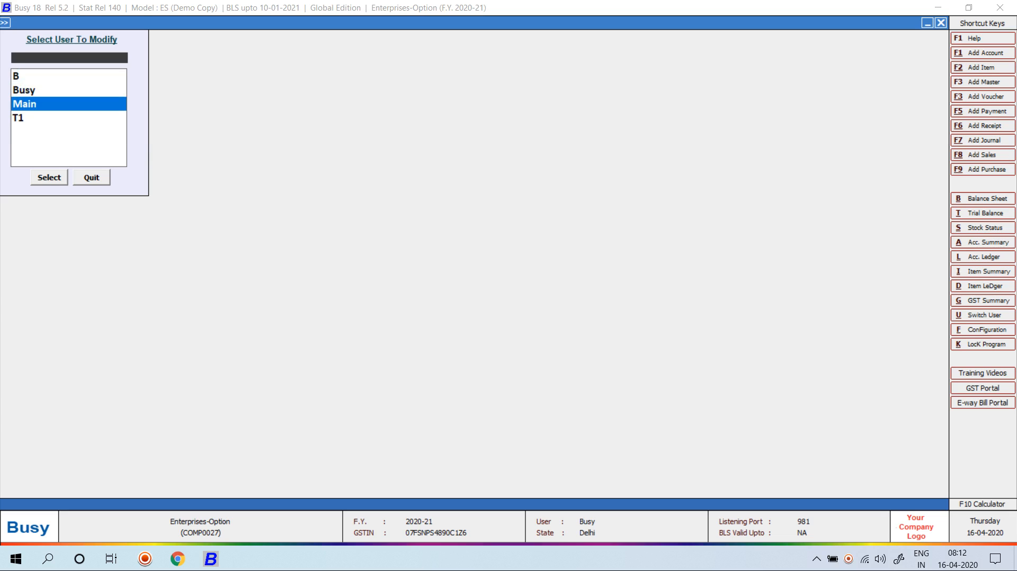
type("B")
key("Return")
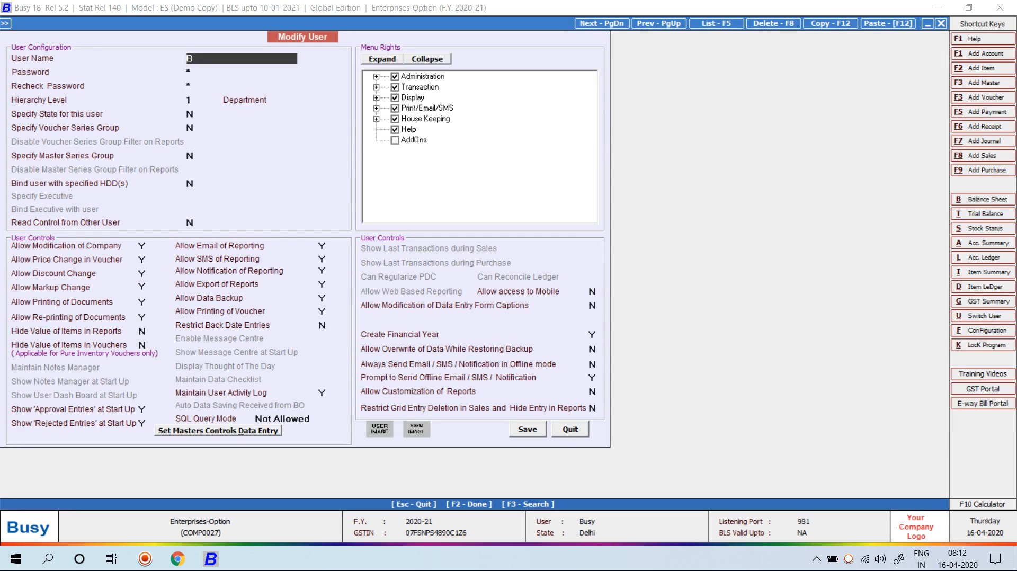
type("T2")
key("Return")
key("Return")
key("Return")
key("Return")
key("Return")
key("Return")
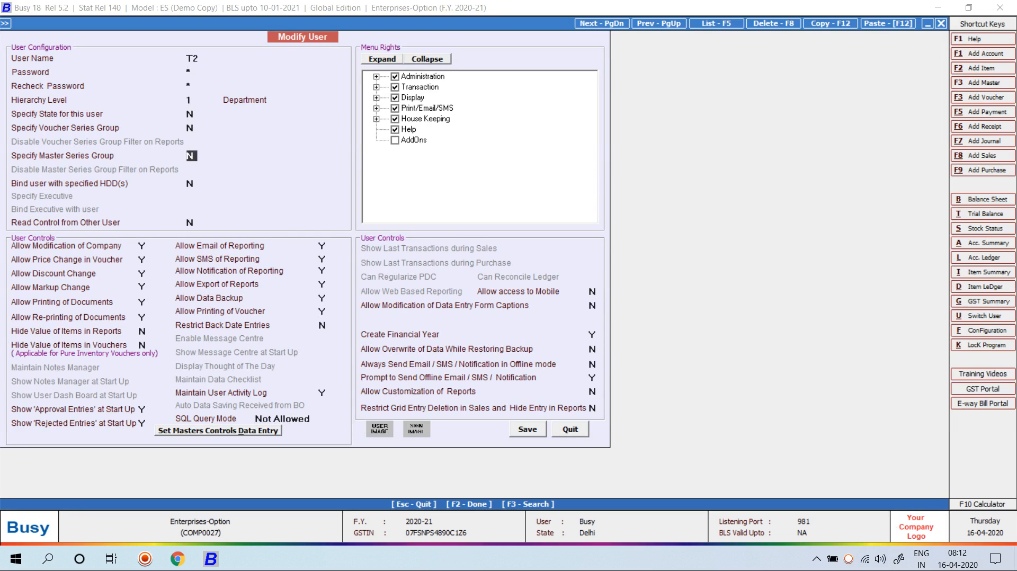
type("Y")
key("Return")
key("space")
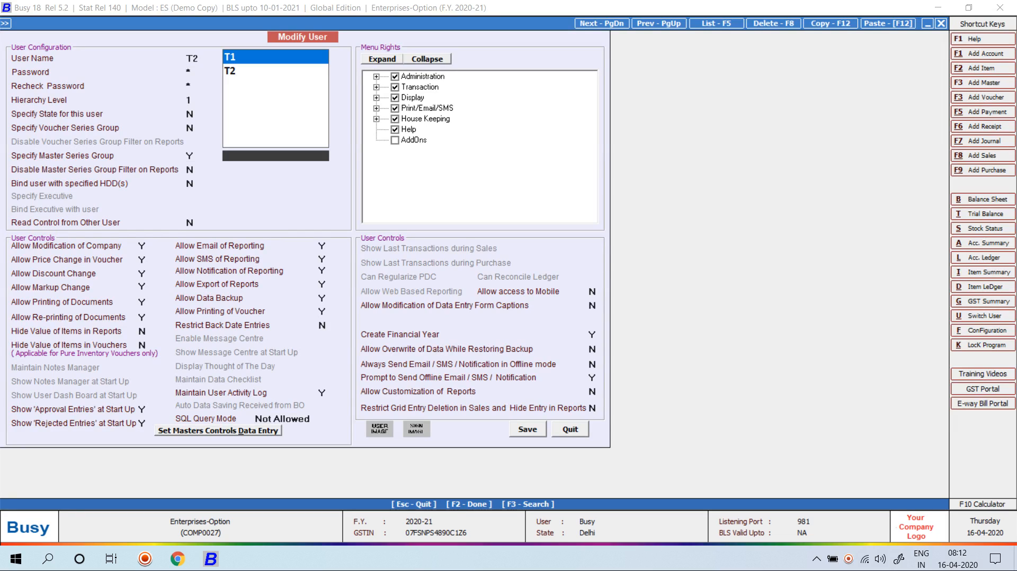
key("Down")
key("Return")
key("F2")
key("Return")
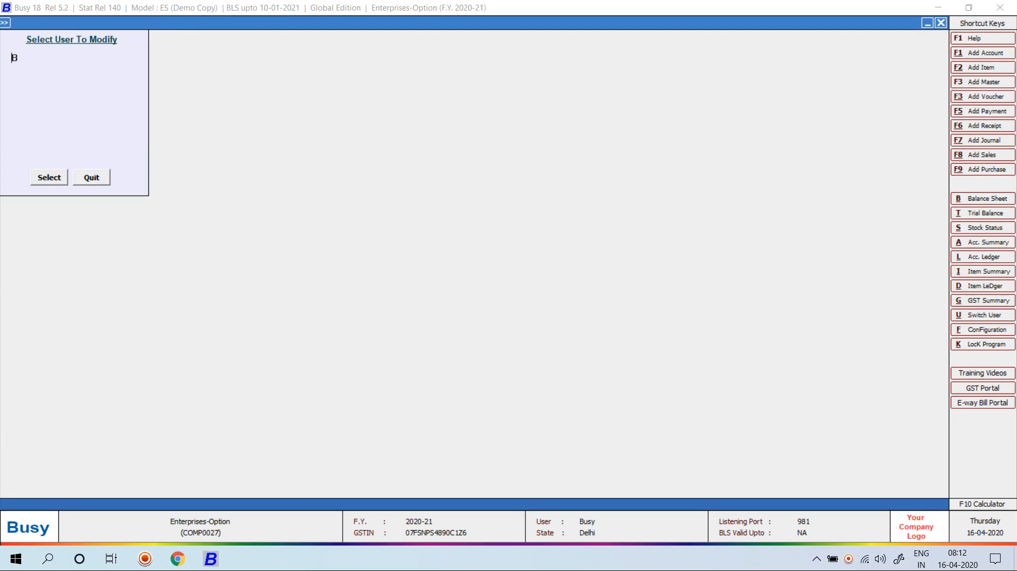
Reopen Voucher Series Configuration from Administration and expand Sales to Main, T-1, T-2
key("Escape")
key("Escape")
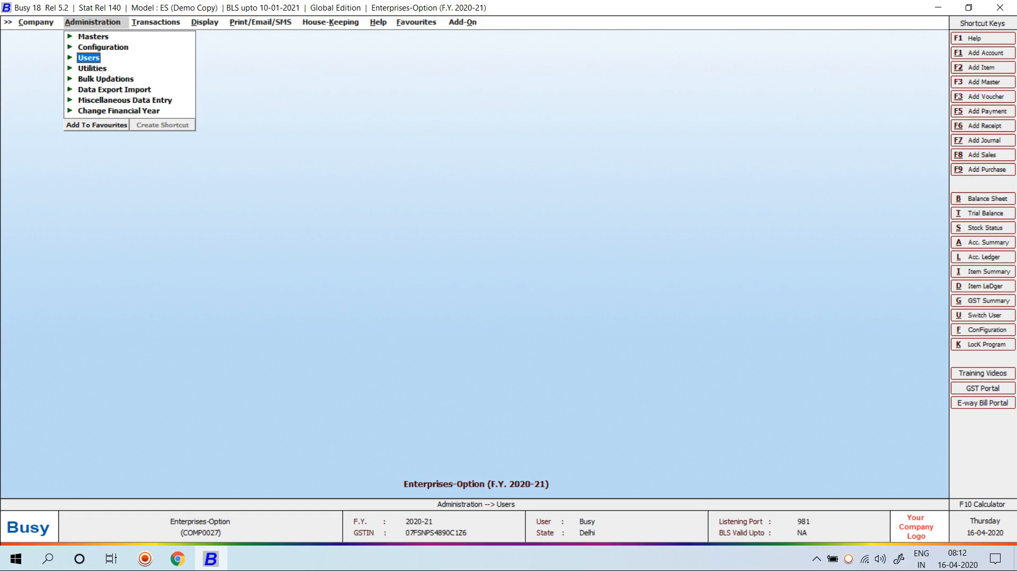
key("Right")
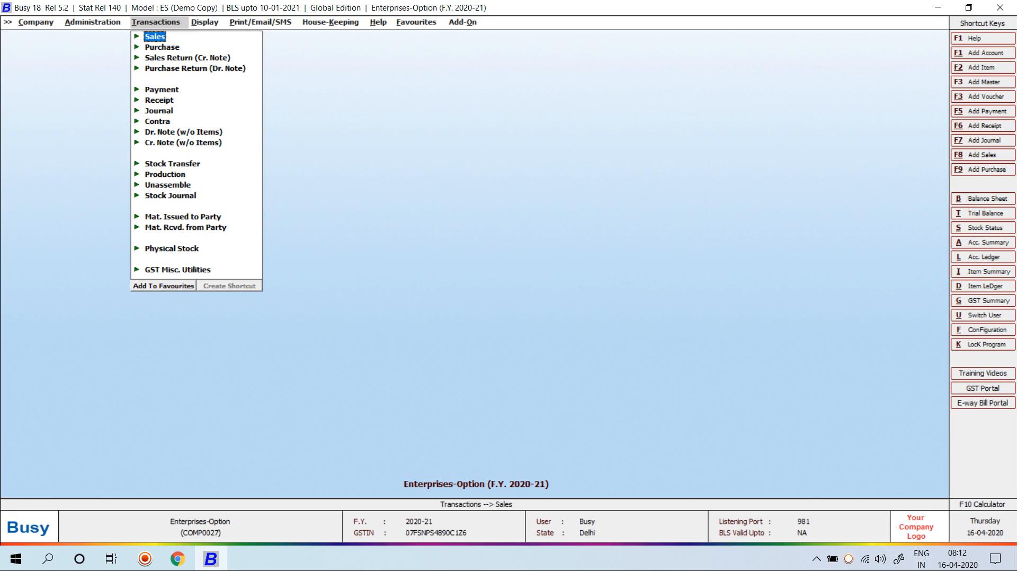
key("Return")
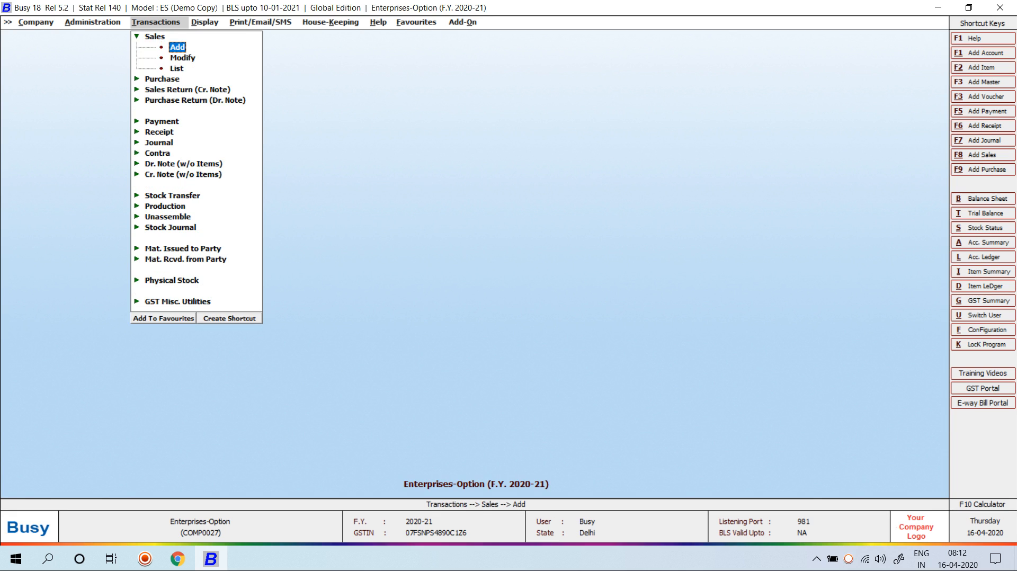
key("Escape")
key("Escape")
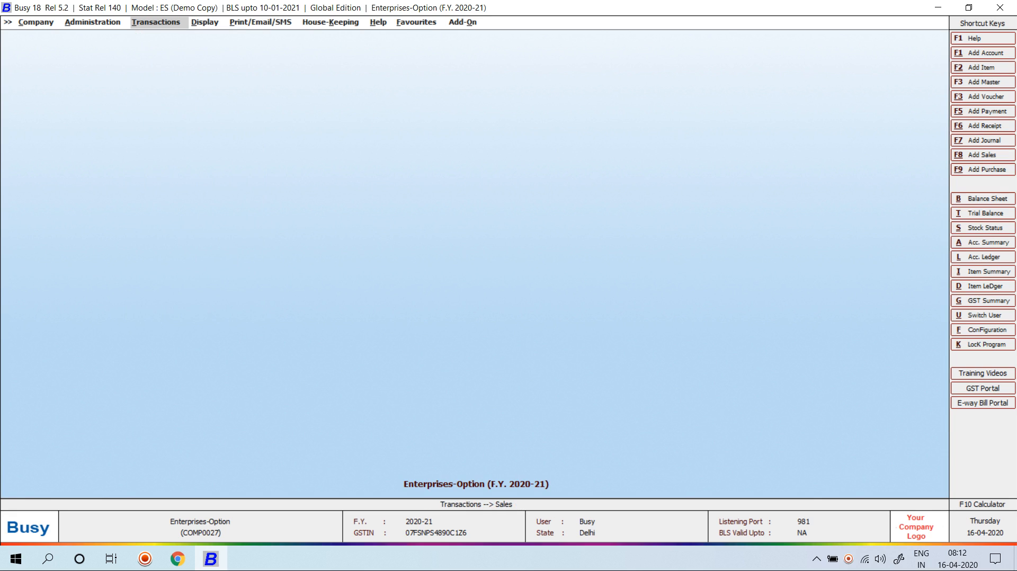
key("Left")
key("Down")
key("Up")
key("Return")
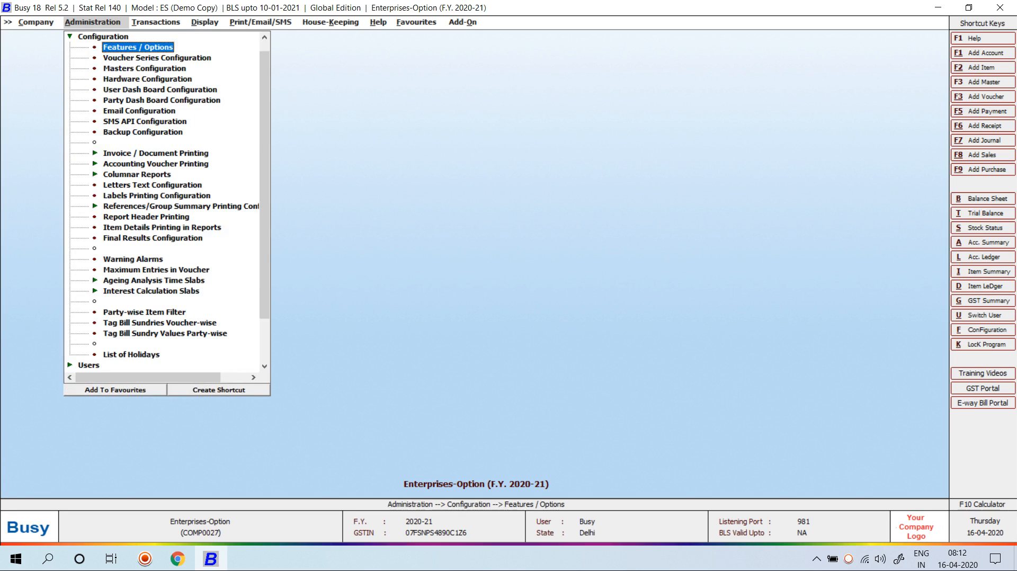
key("Down")
key("Return")
key("Return")
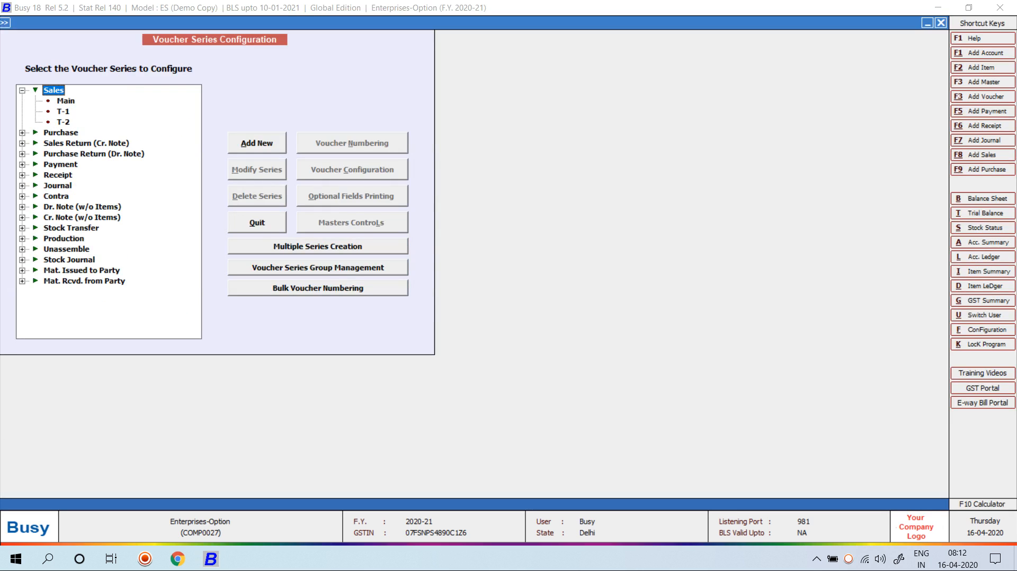
key("Down")
key("Down")
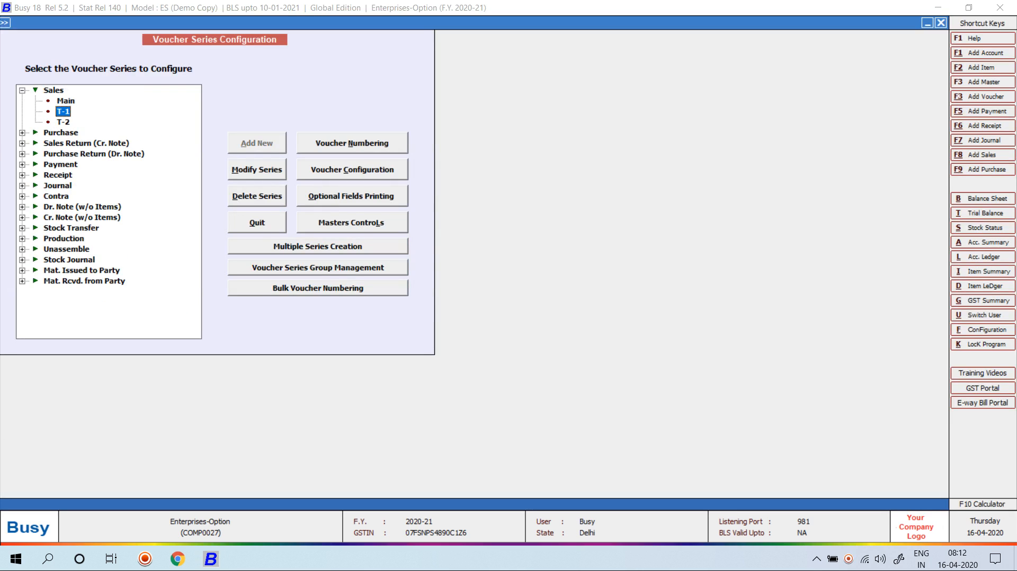
Exit Multiple Series Creation unchanged and open Voucher Series Group Management instead
key("Tab")
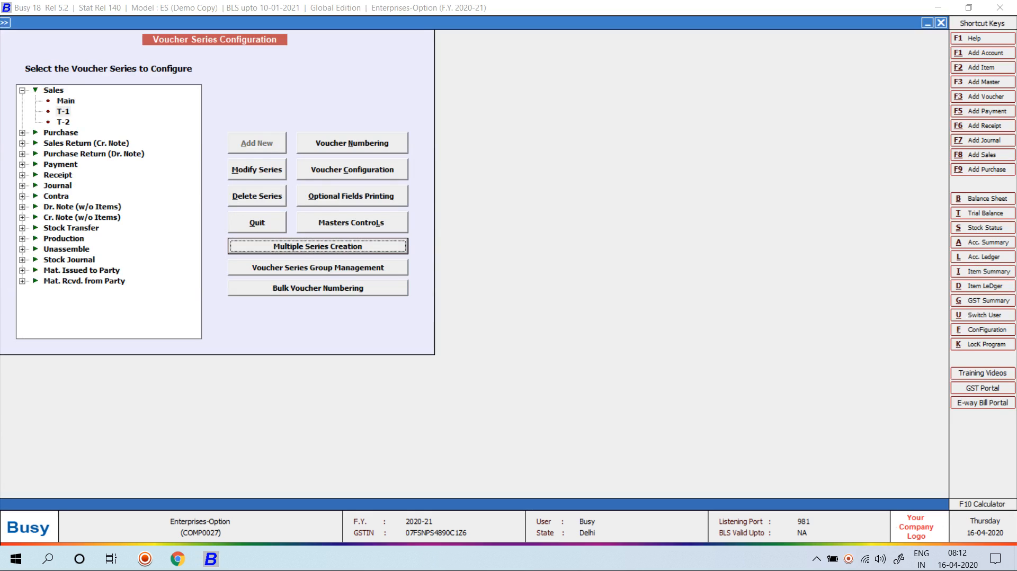
key("Return")
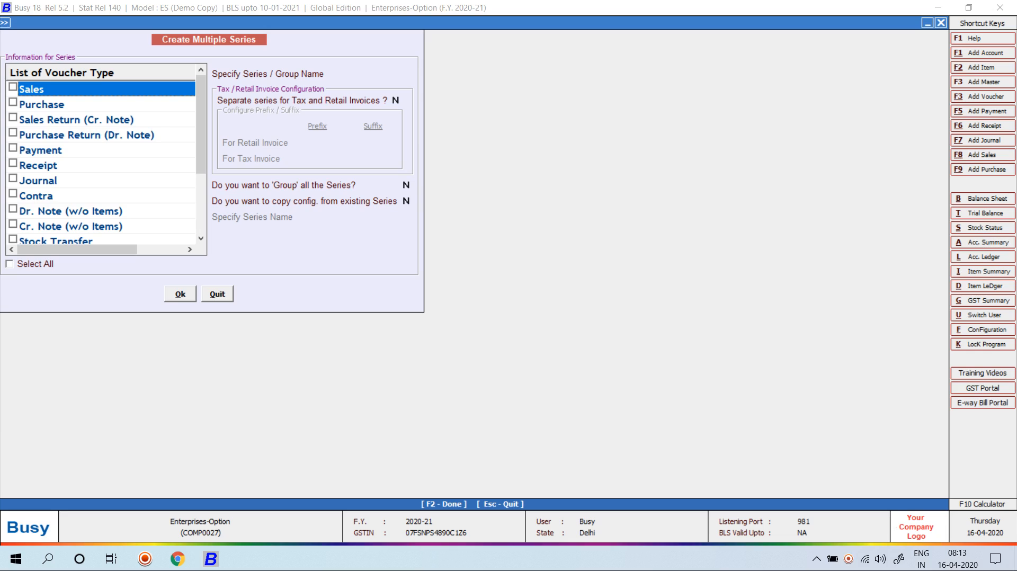
key("Return")
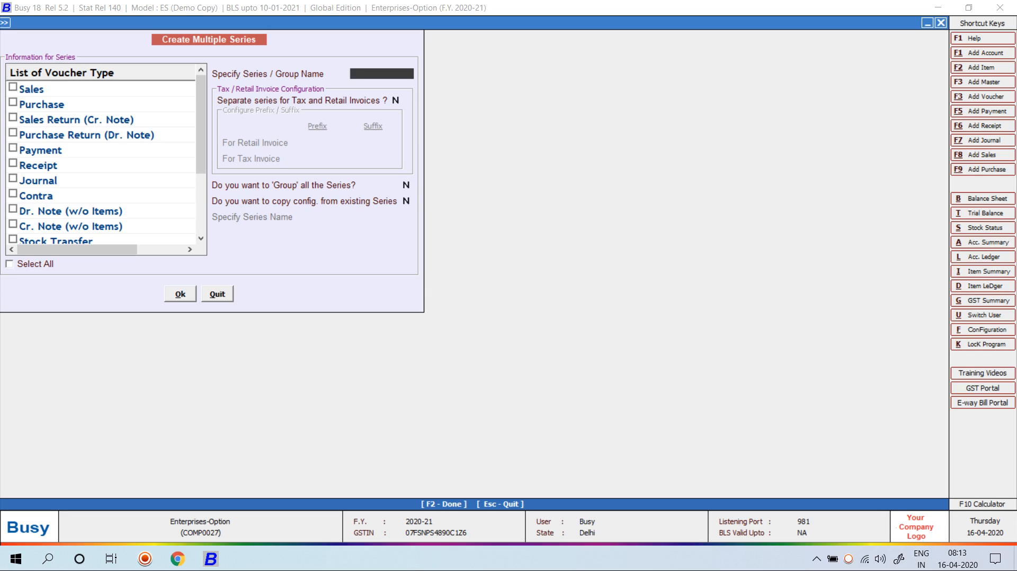
key("Escape")
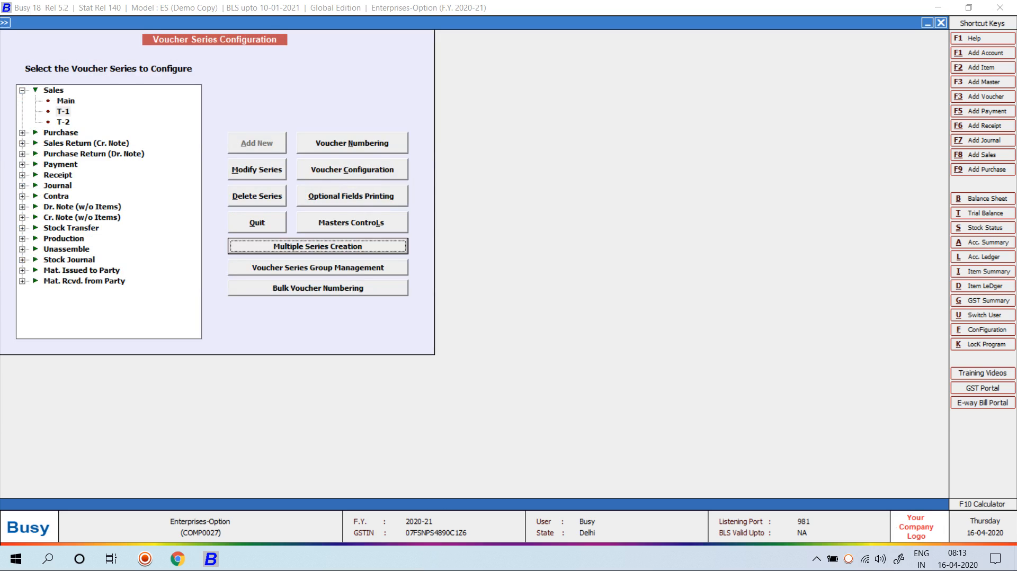
key("Down")
key("Return")
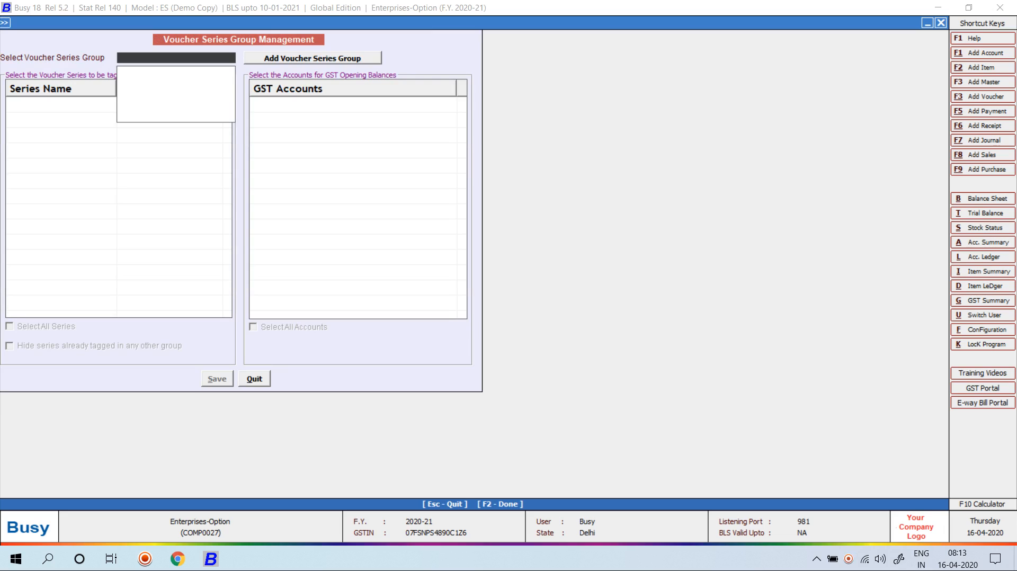
Add a new voucher series group named T1
key("Return")
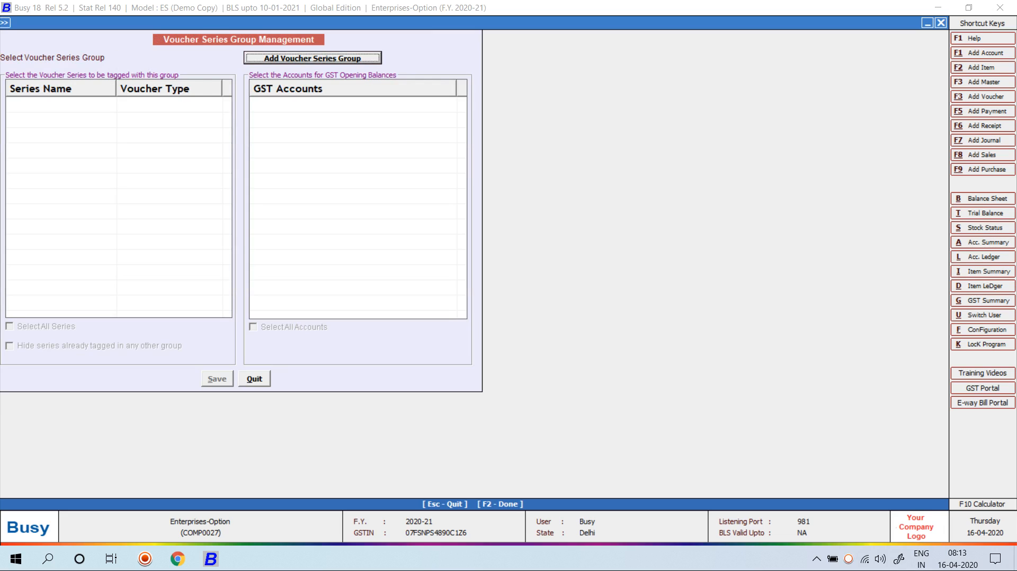
key("Return")
type("T1")
key("Return")
key("Return")
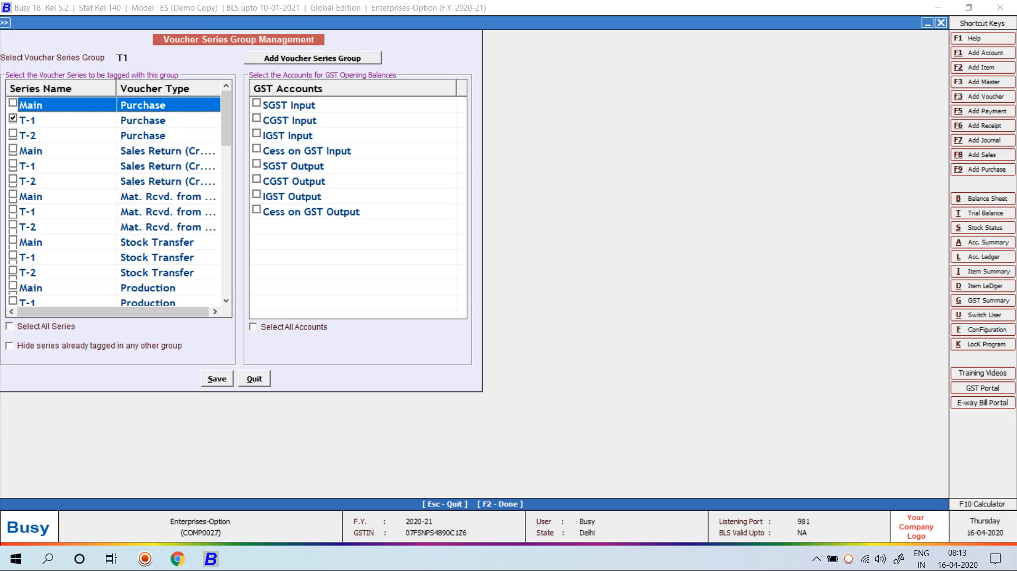
Tag the T-1 Sales Return and Sales series and SGST/IGST Input accounts to T1, then save
left_click(27, 166)
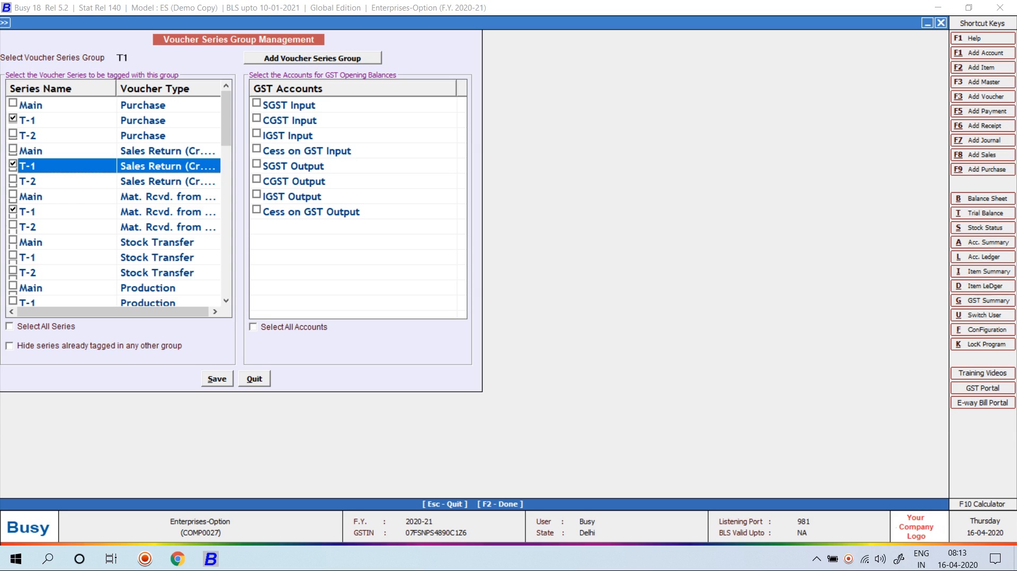
scroll(114, 202, "down", 2)
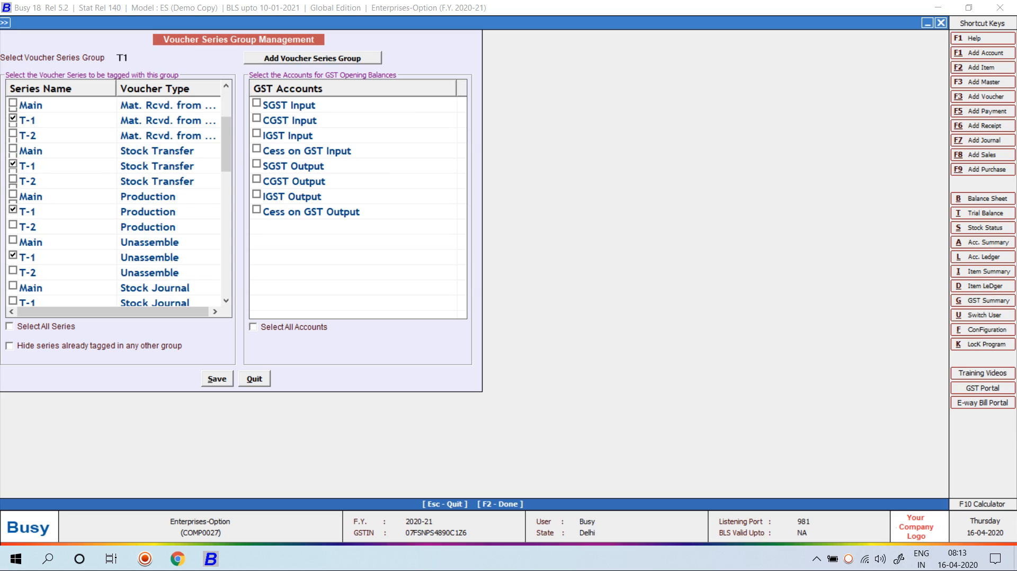
left_click(257, 104)
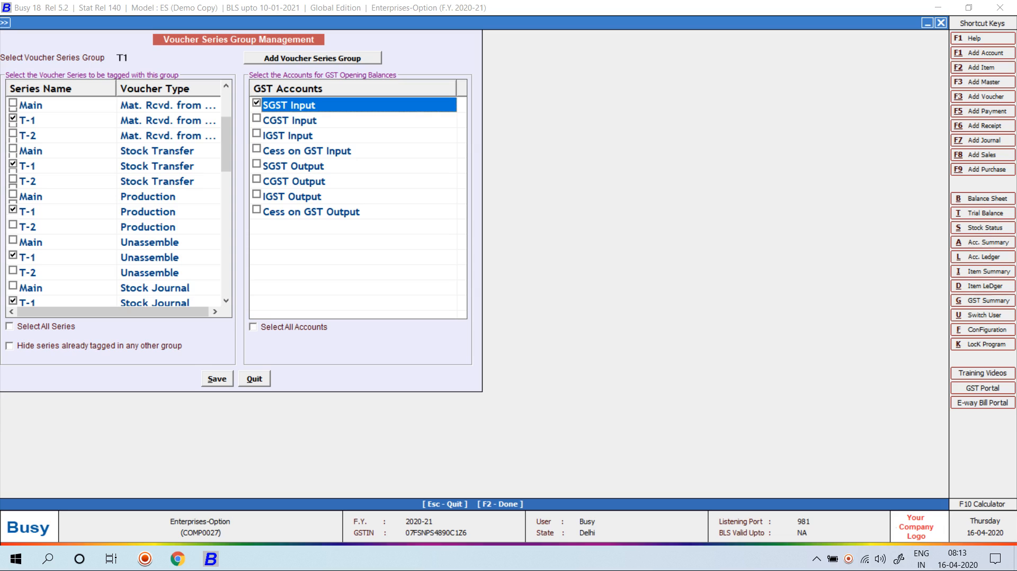
left_click(287, 136)
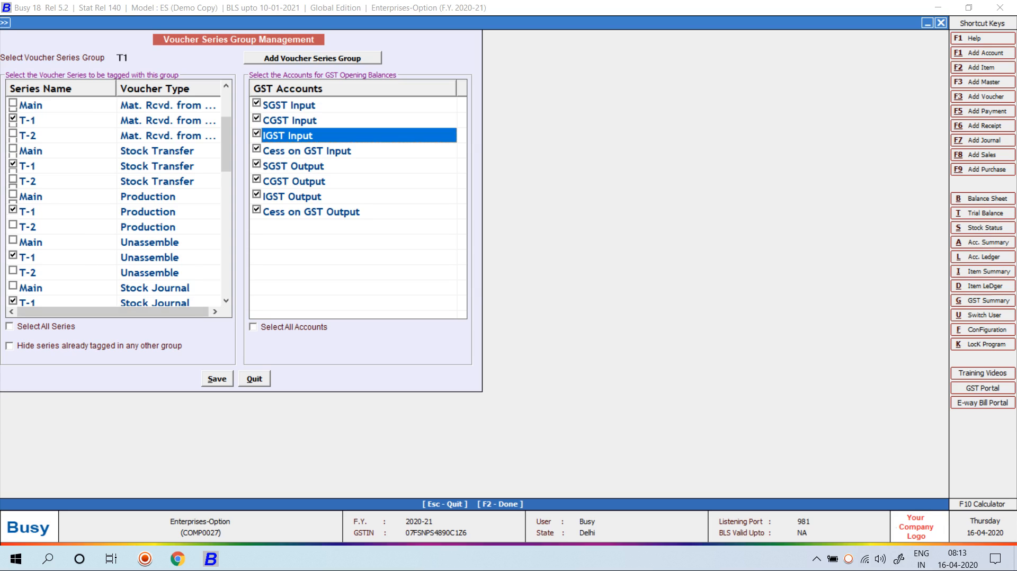
scroll(117, 201, "up", 2)
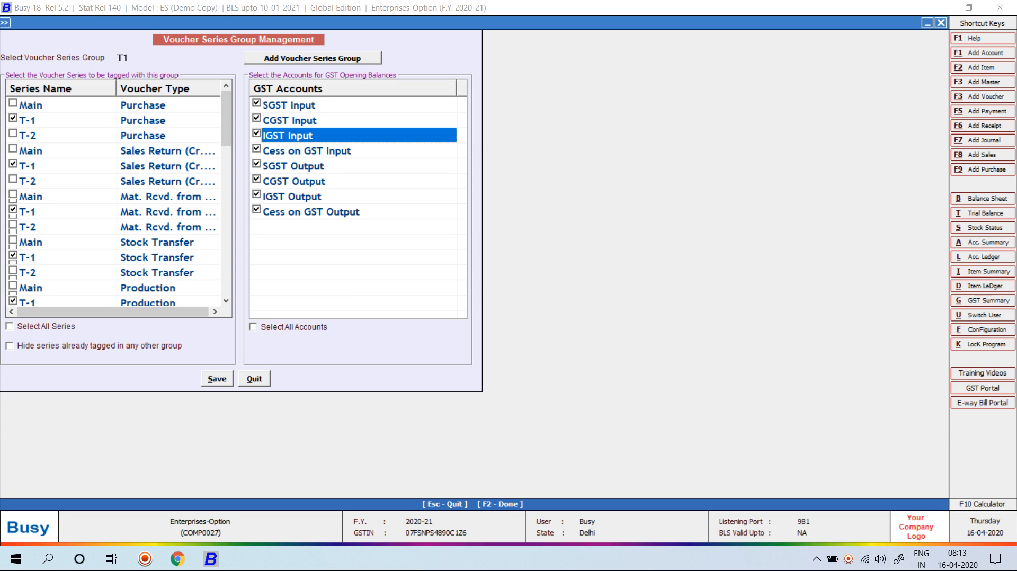
scroll(117, 201, "down", 2)
scroll(117, 201, "down", 2)
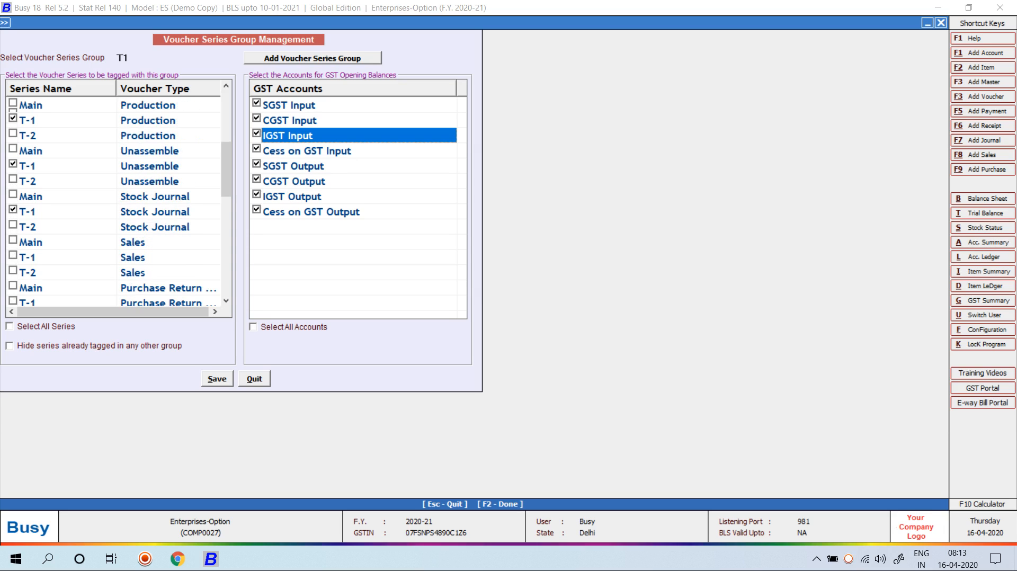
left_click(13, 255)
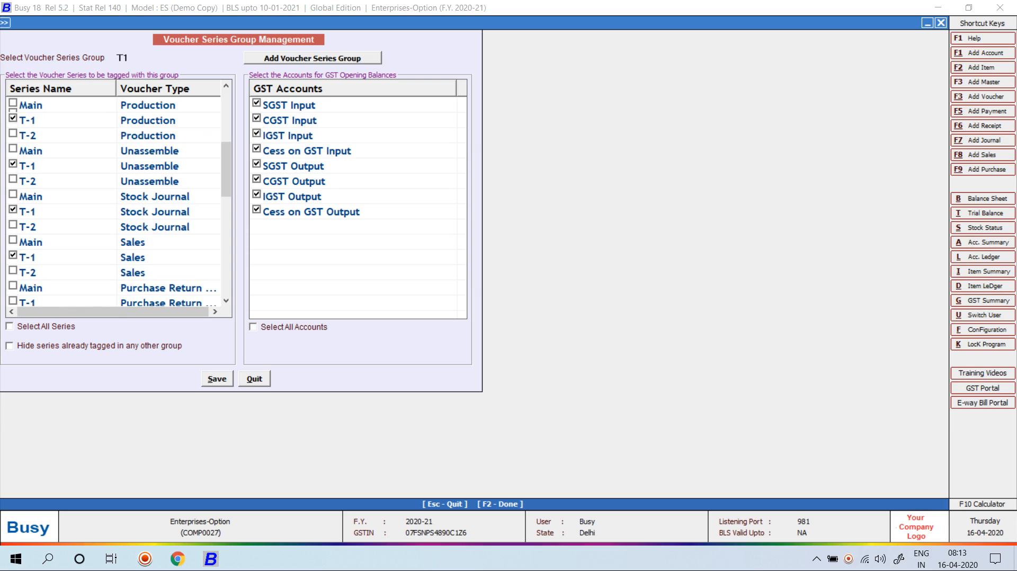
left_click(218, 379)
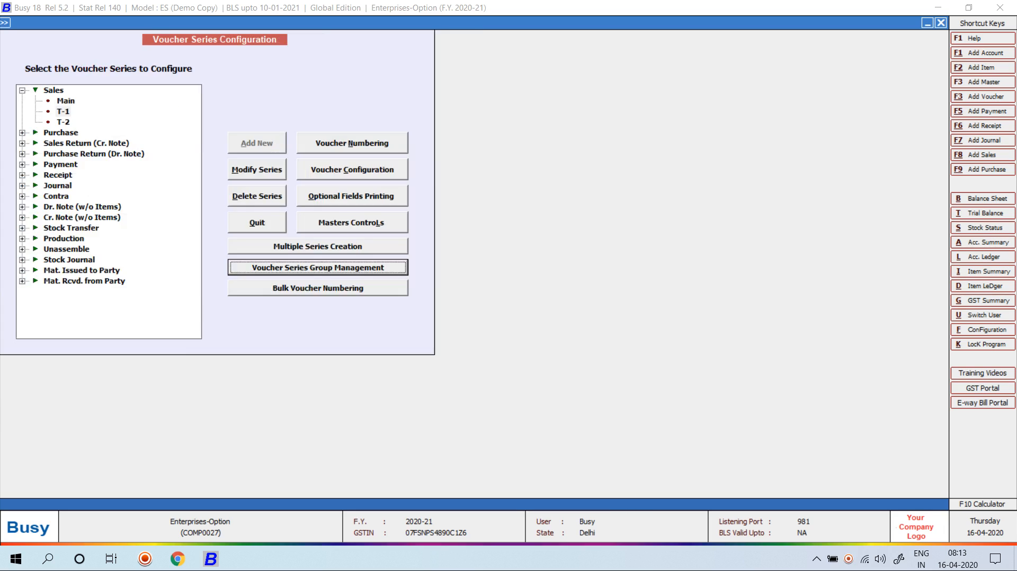
Add voucher series group T2, review its T-2 series, and close group management
key("Return")
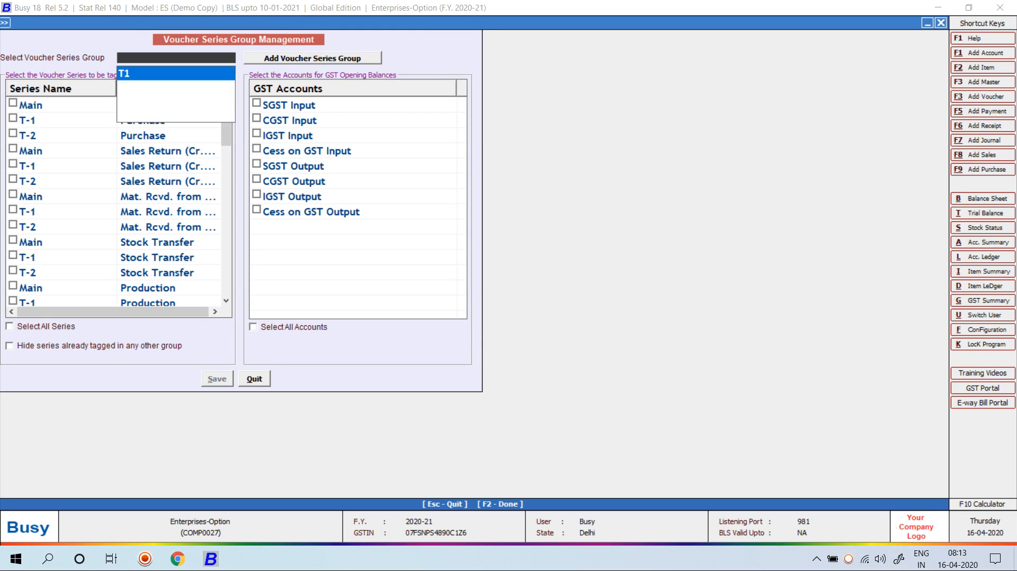
key("F3")
type("T2")
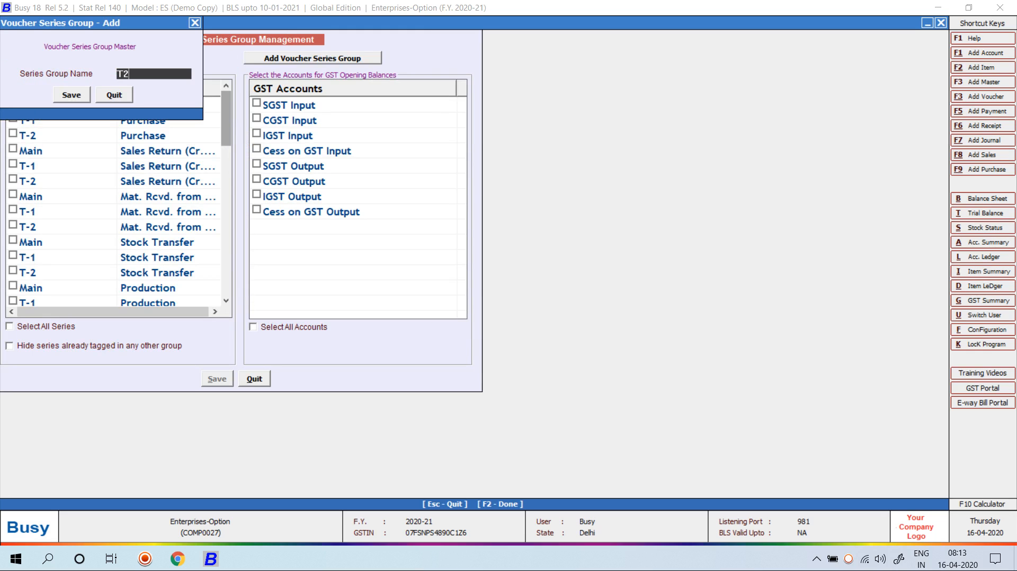
key("Return")
key("Return")
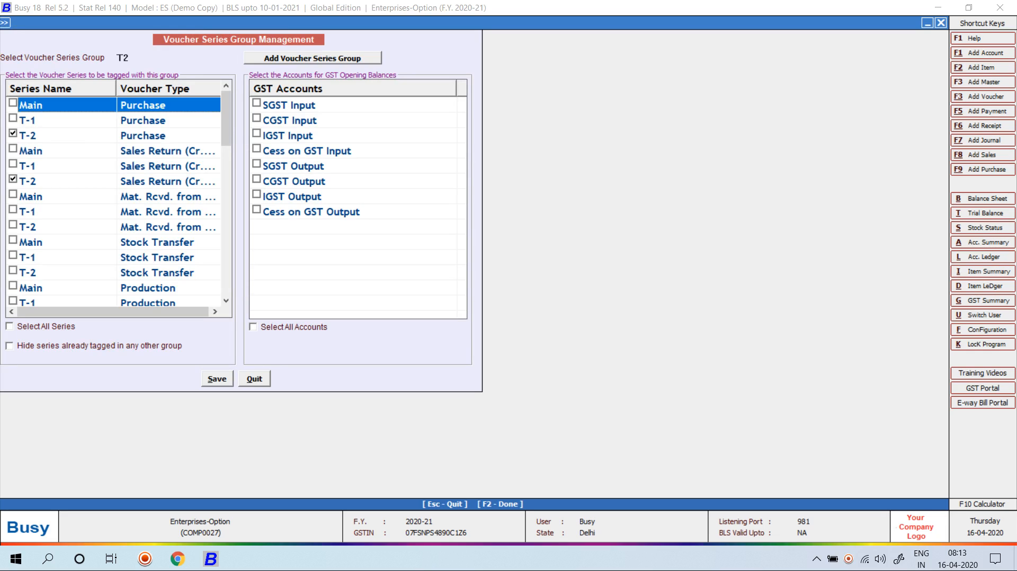
scroll(117, 201, "down", 2)
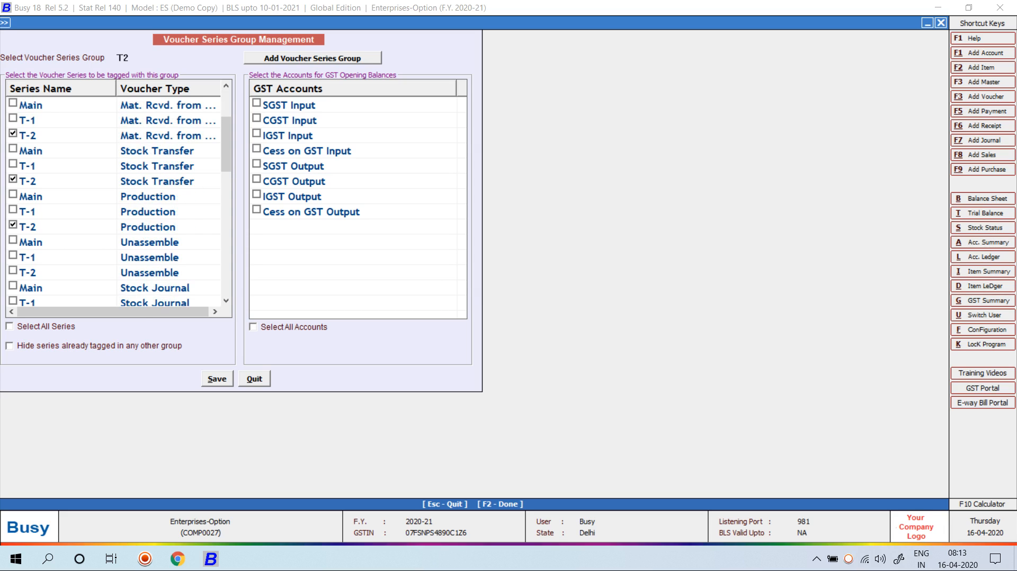
scroll(117, 202, "down", 2)
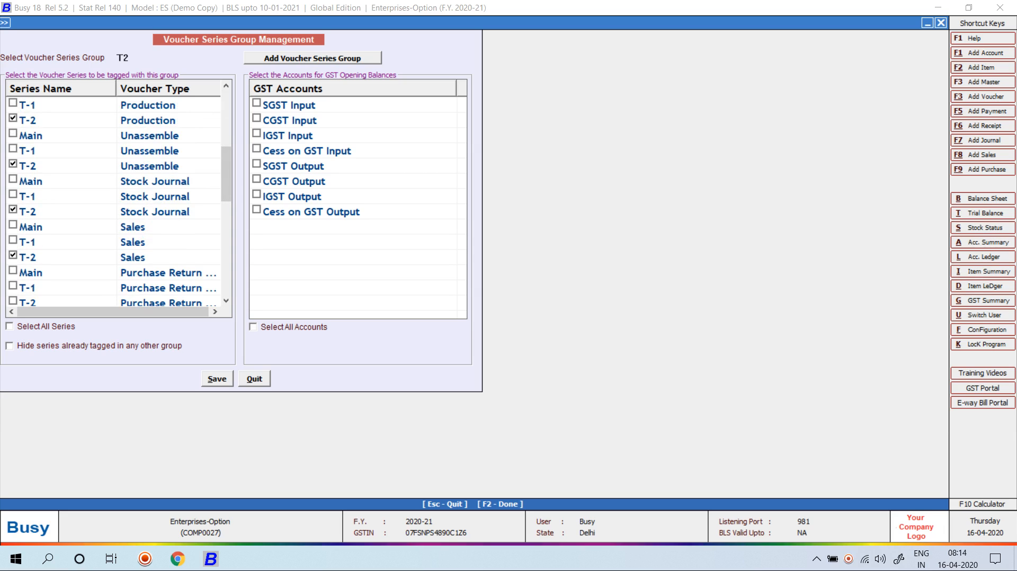
scroll(117, 201, "down", 2)
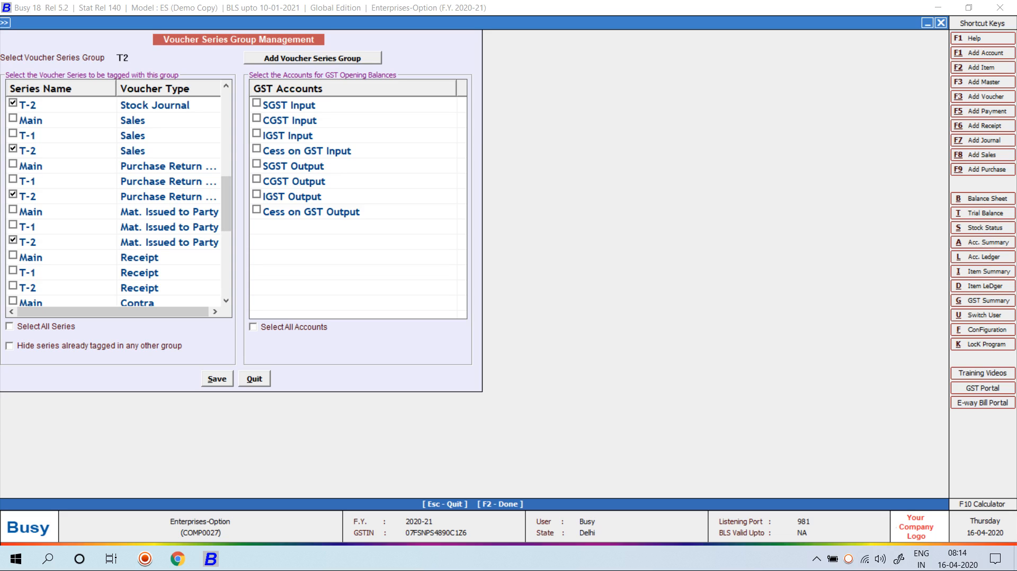
scroll(117, 201, "down", 2)
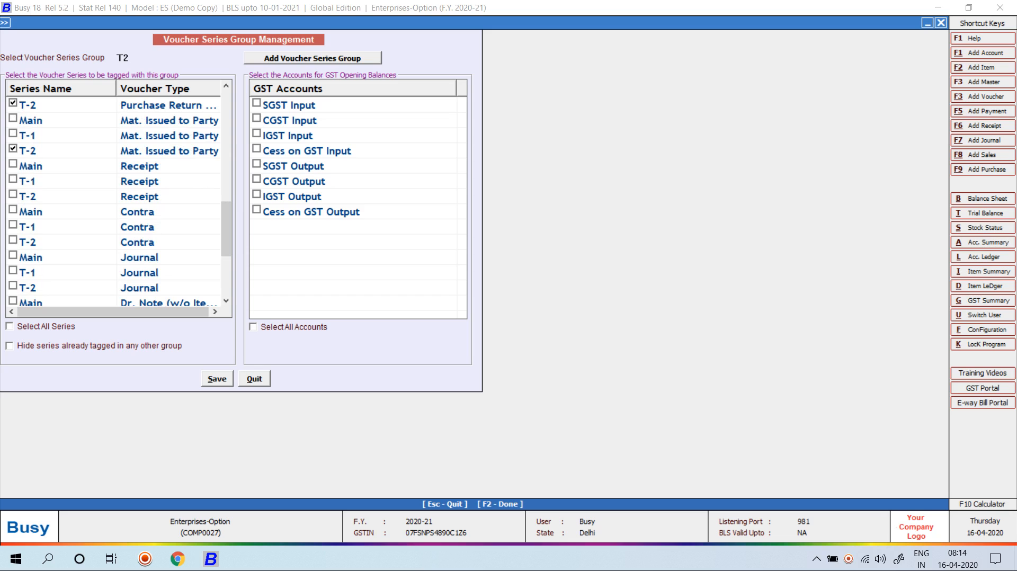
key("Escape")
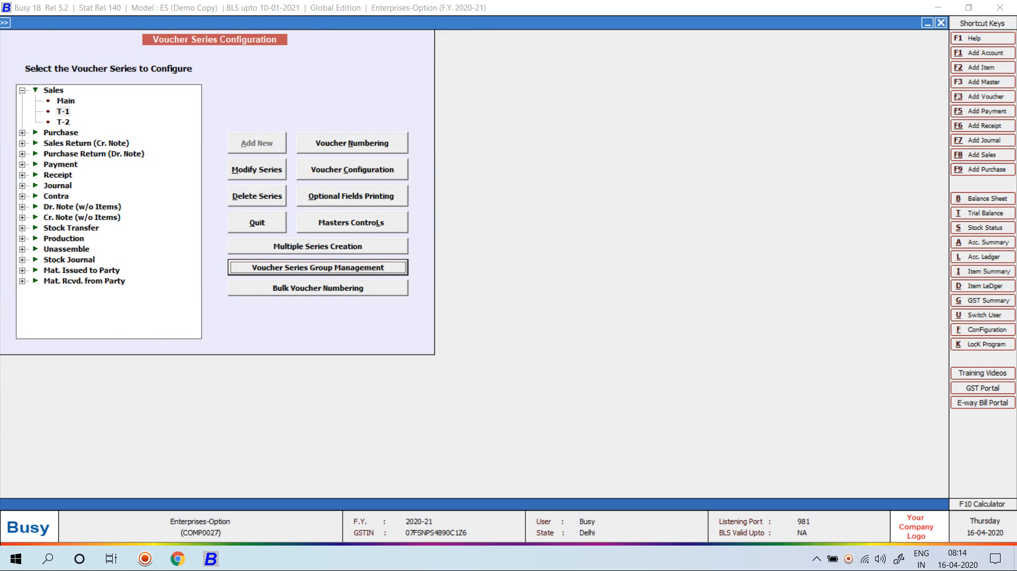
Open the Modify User list under user administration
key("Escape")
key("Left")
key("Down")
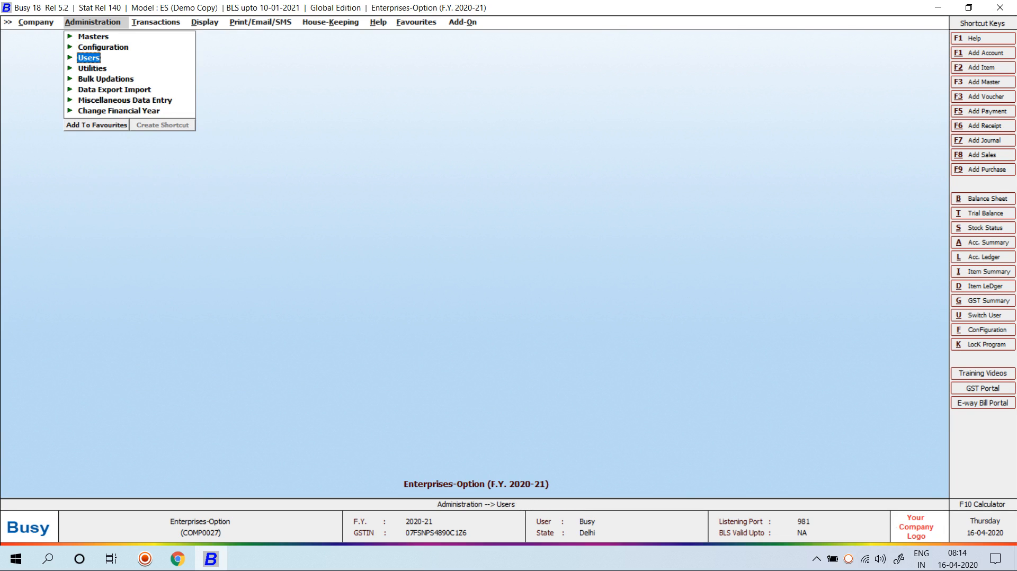
key("Right")
key("Down")
key("Return")
Set Specify Voucher Series Group to Y for user T1, assign group T1, and save
key("Down")
key("Down")
key("Down")
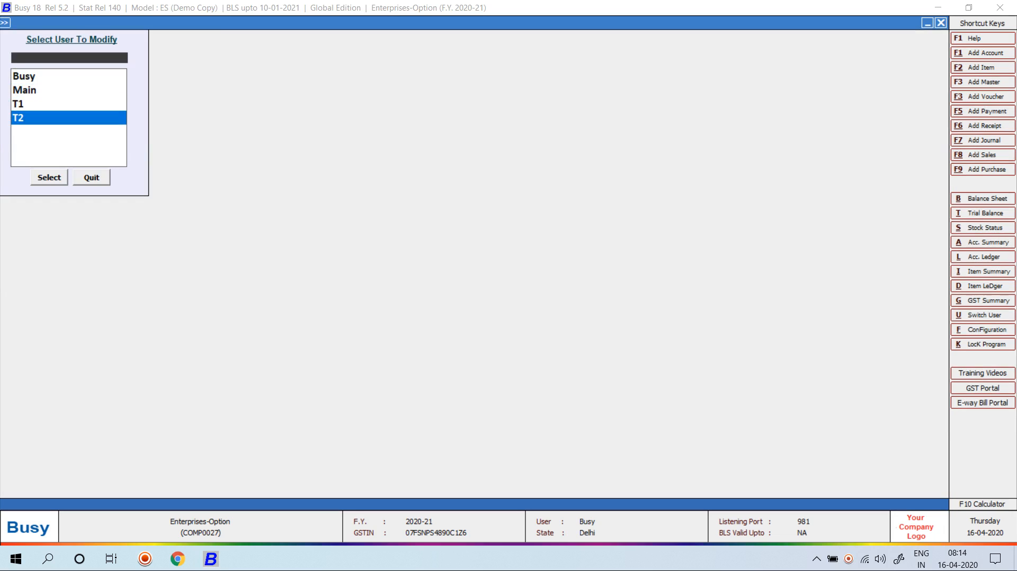
key("Up")
key("Return")
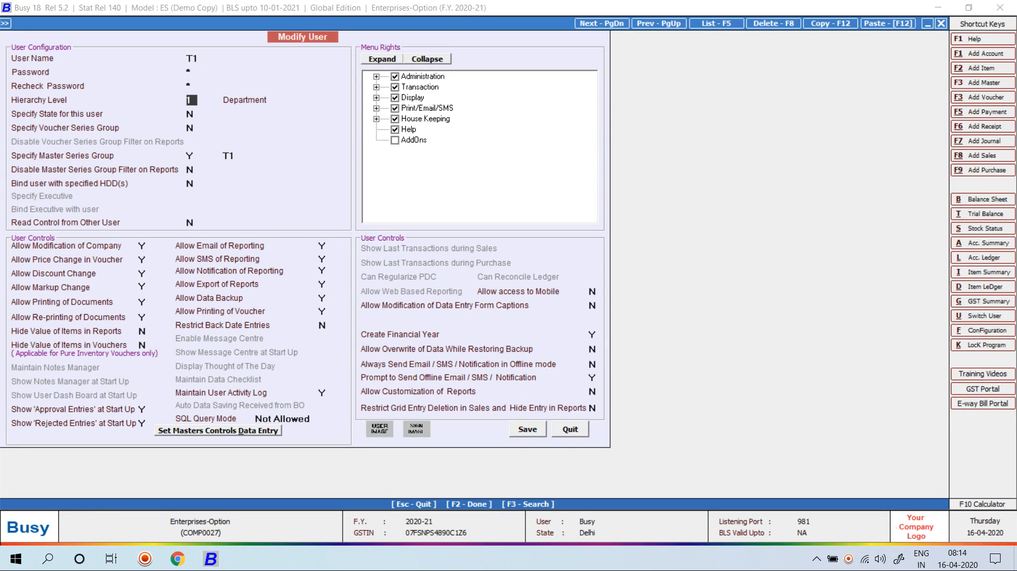
key("Return")
key("Return")
type("Y")
key("Return")
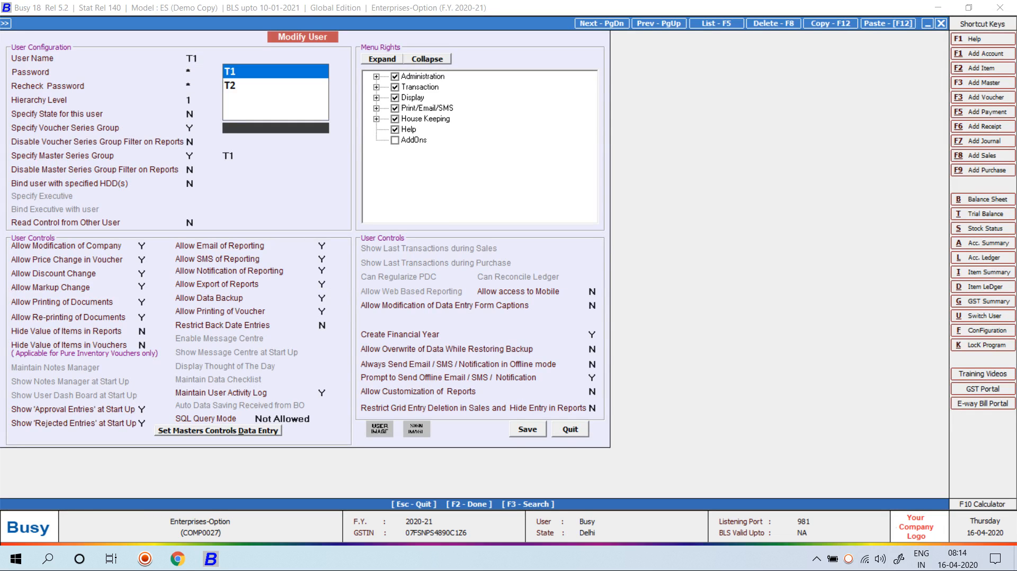
key("Return")
key("F2")
key("Return")
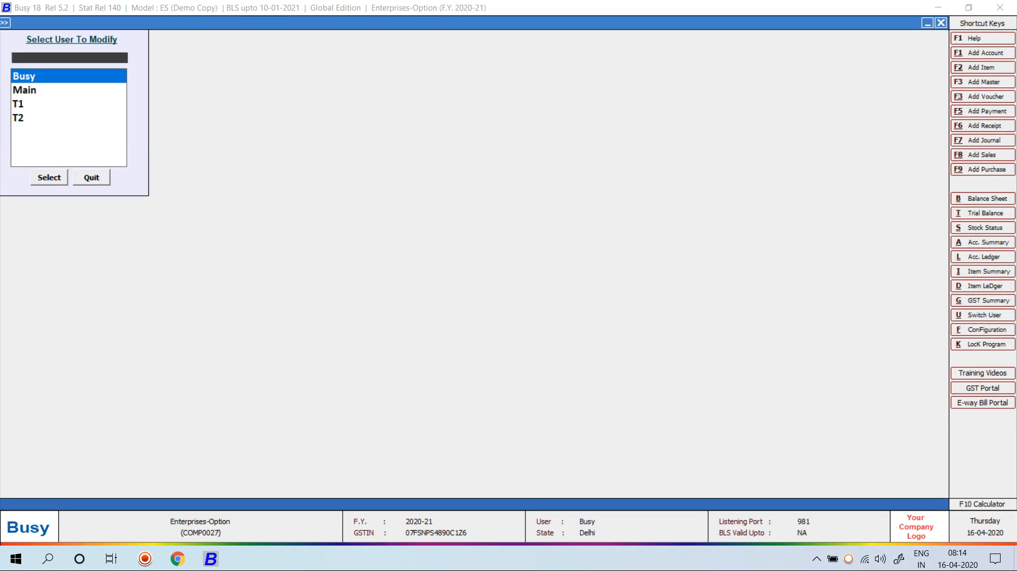
Set Specify Voucher Series Group to Y for user T2, assign group T2, and save
key("Down")
key("Down")
key("Down")
key("Return")
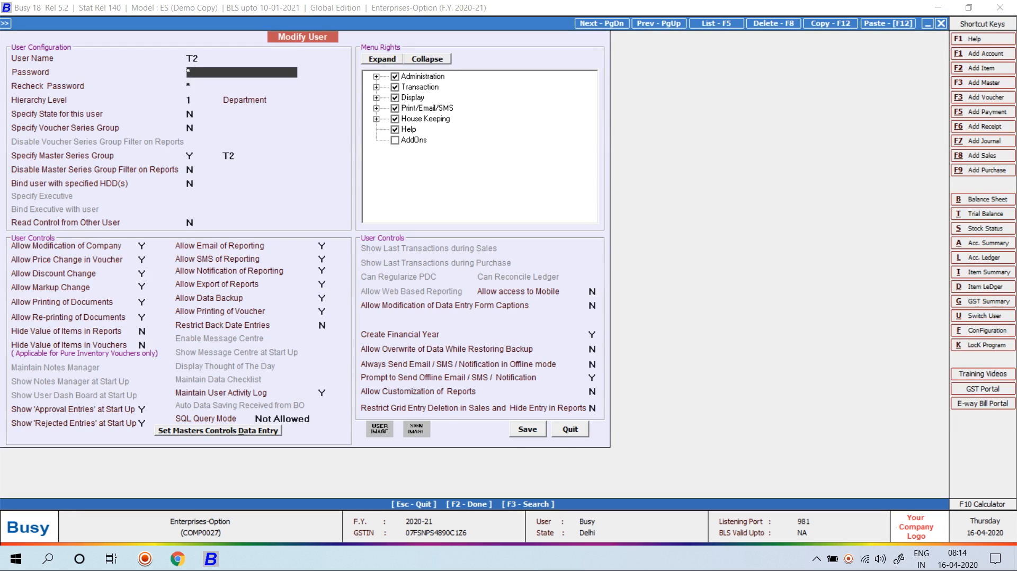
key("Return")
key("Return")
key("Return")
key("Return")
type("Y")
key("Return")
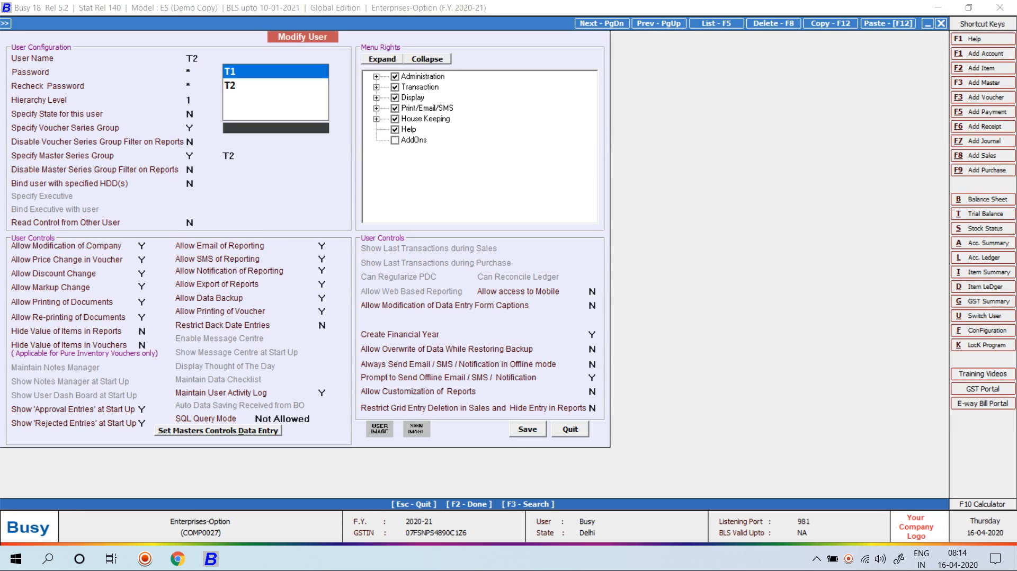
key("Down")
key("Return")
key("F2")
key("Return")
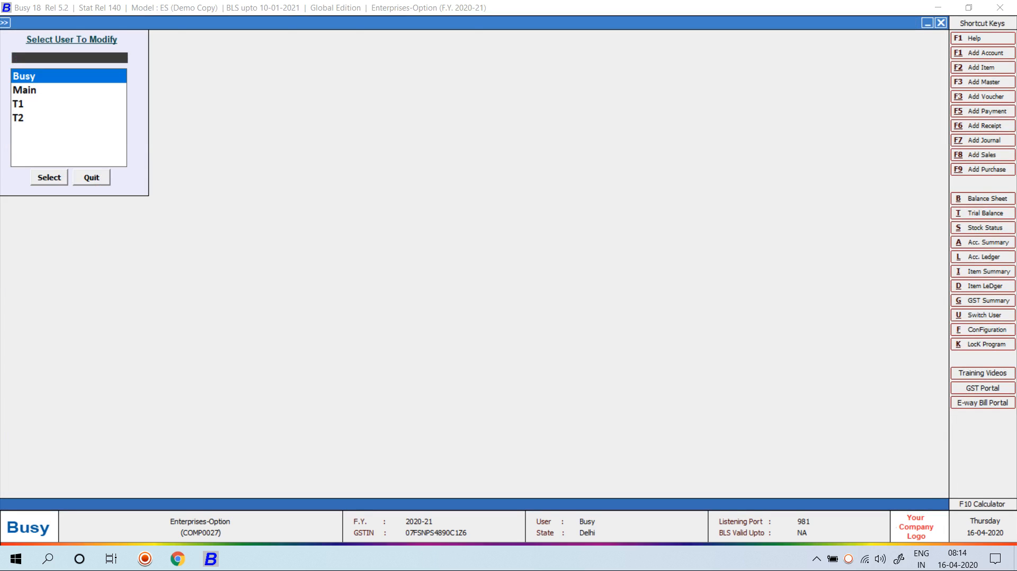
key("Escape")
key("Left")
Reopen Enterprises-Option via the ENT search as user T1 and start a new account
key("Return")
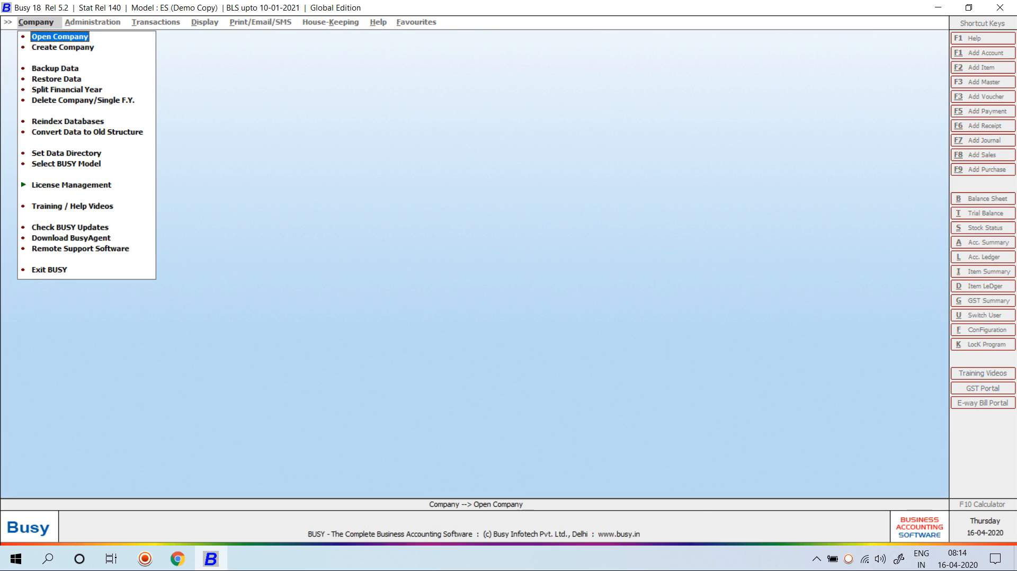
key("Return")
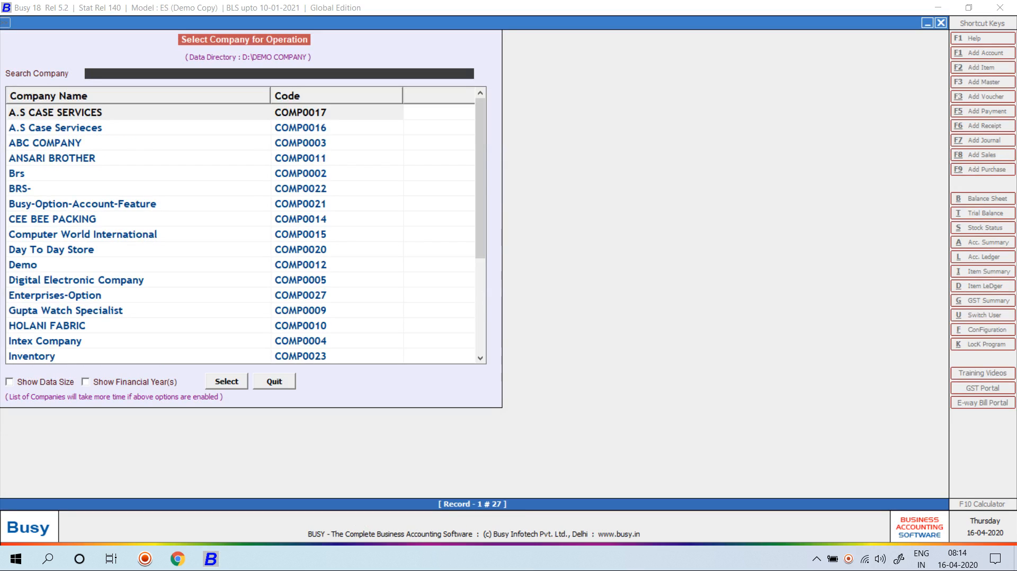
type("ENT")
key("Return")
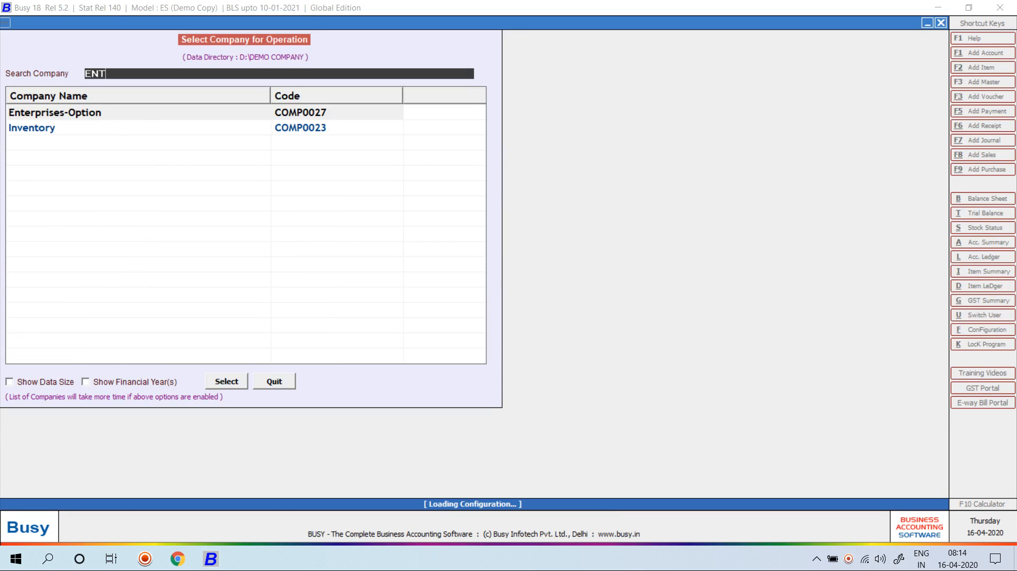
key("Return")
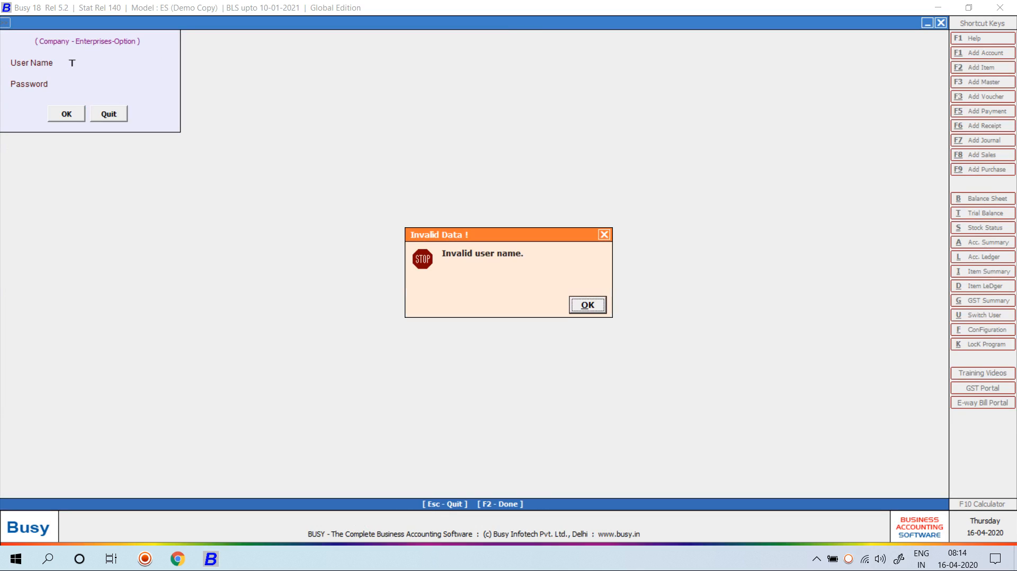
key("Return")
type("1")
key("Return")
key("Return")
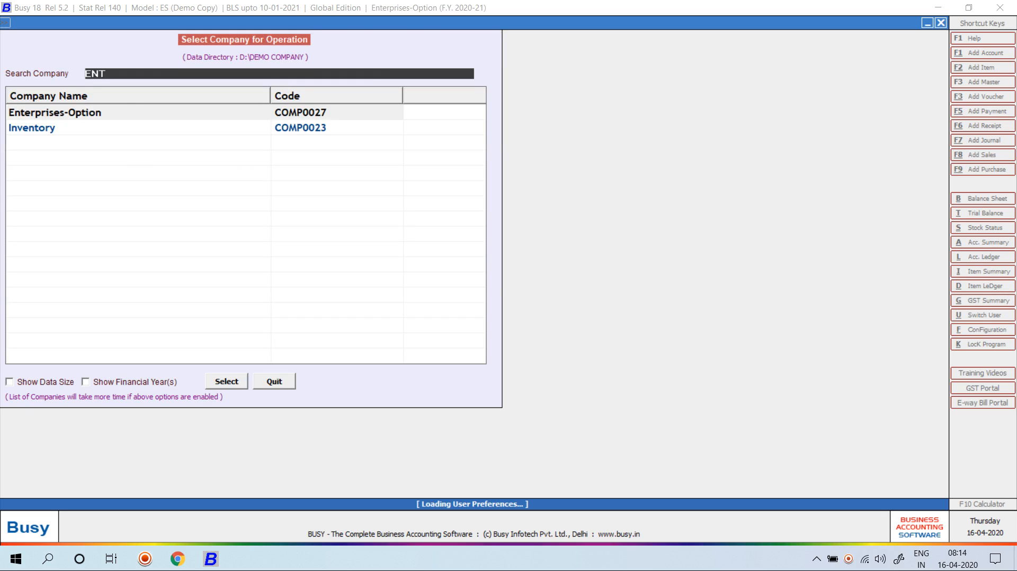
key("Return")
key("Return")
key("Return")
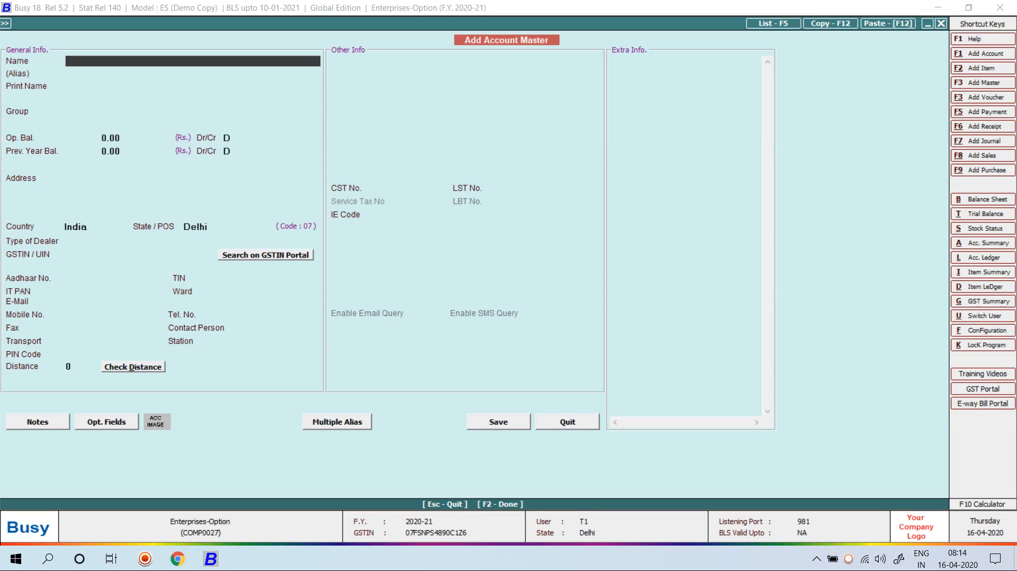
Check the empty account list and return to a blank Add Account form
key("Escape")
key("Down")
key("Return")
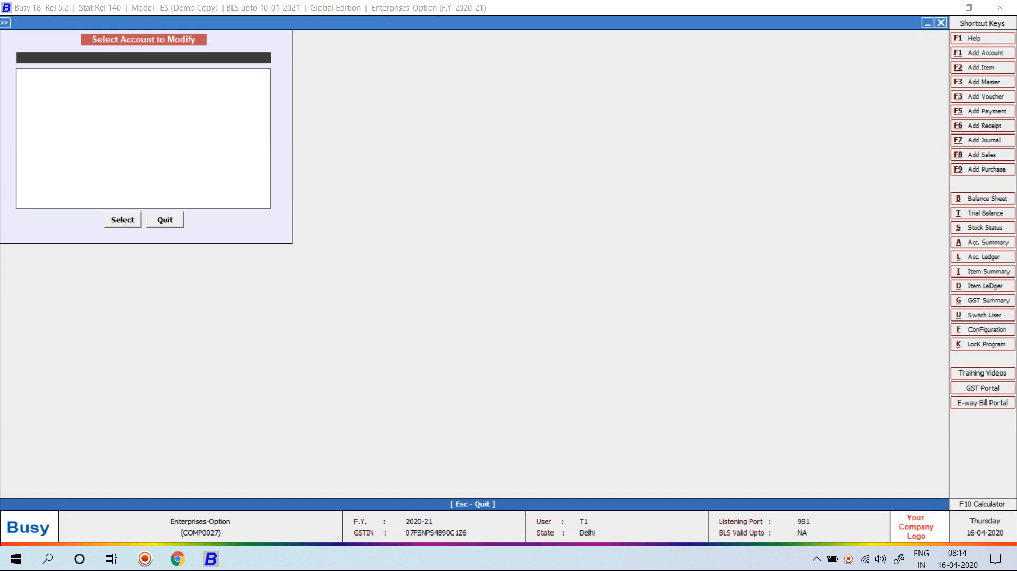
key("Escape")
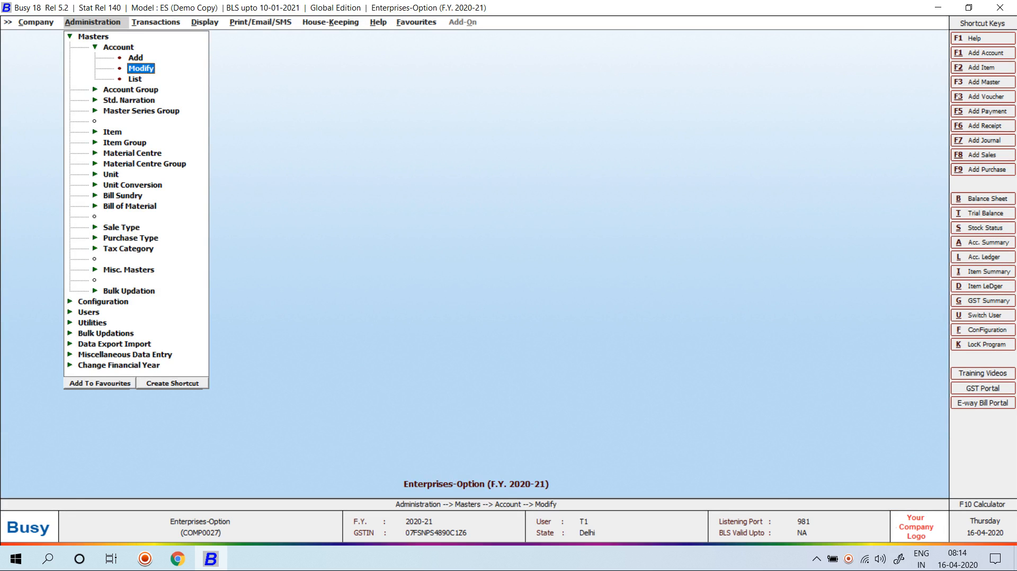
key("Up")
key("Return")
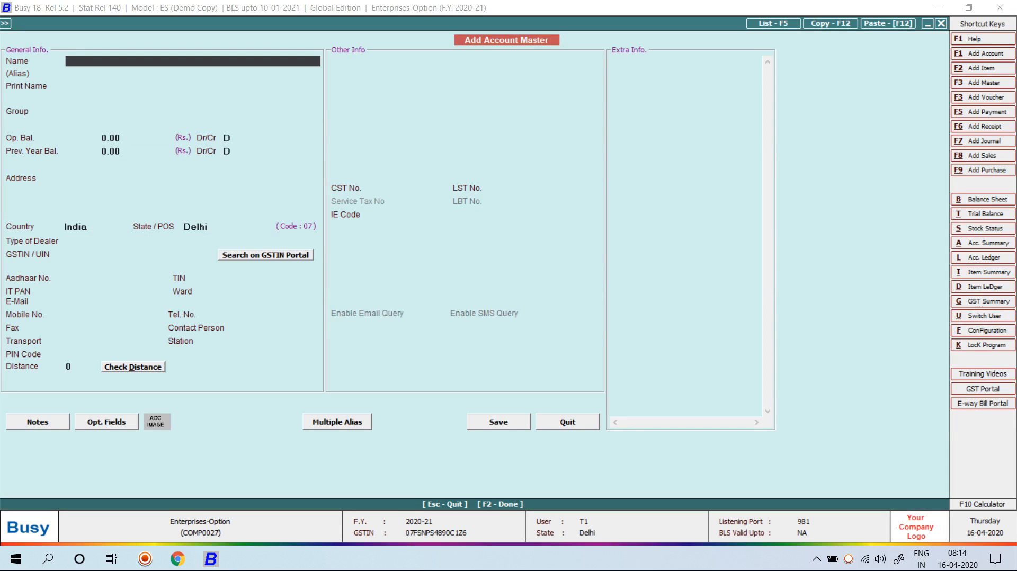
Save account A1 under a newly created primary account group T1
type("A1")
key("Return")
key("Return")
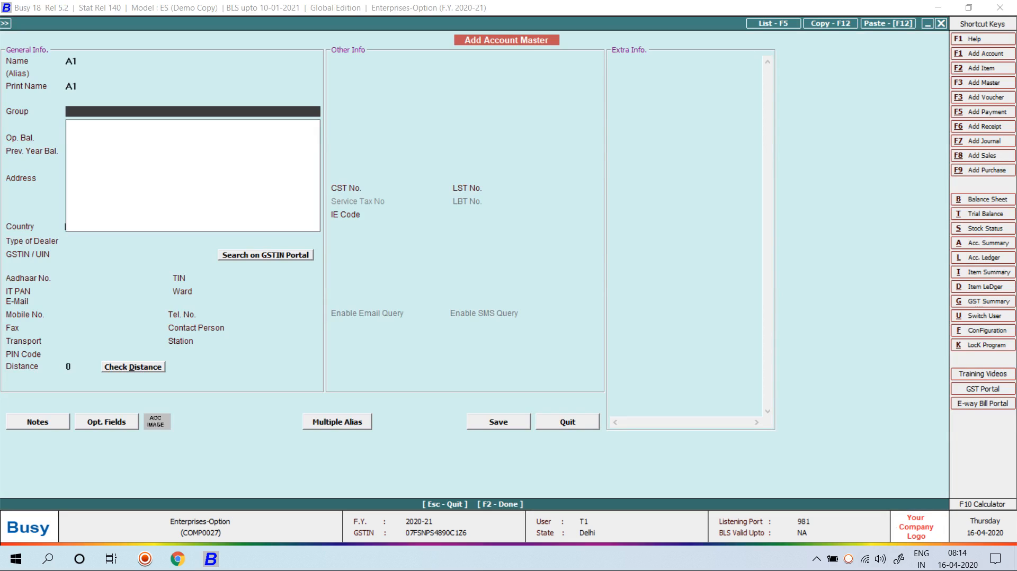
key("F3")
type("T1")
key("Return")
key("Return")
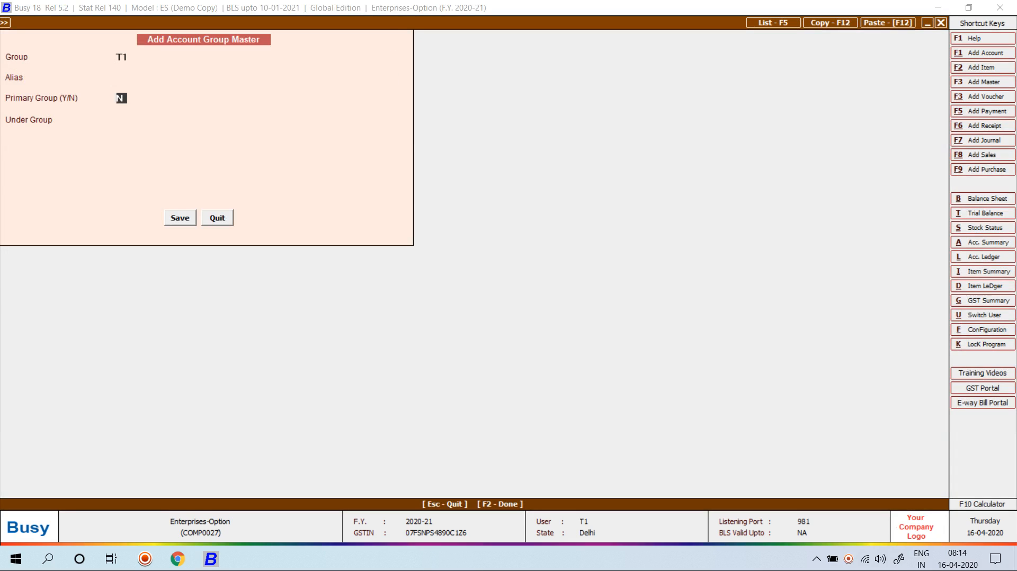
key("Return")
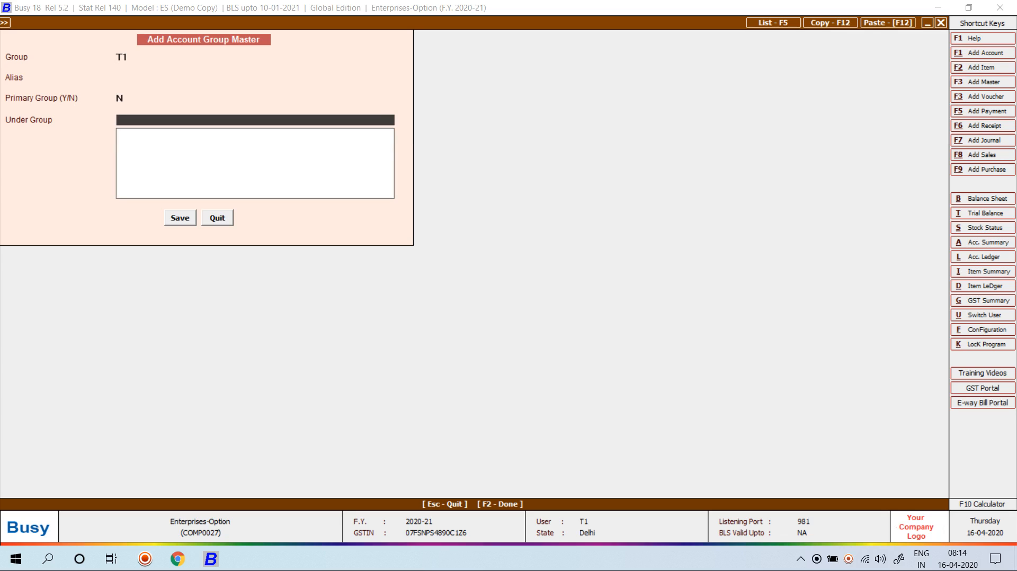
key("Up")
type("Y")
key("Return")
key("Return")
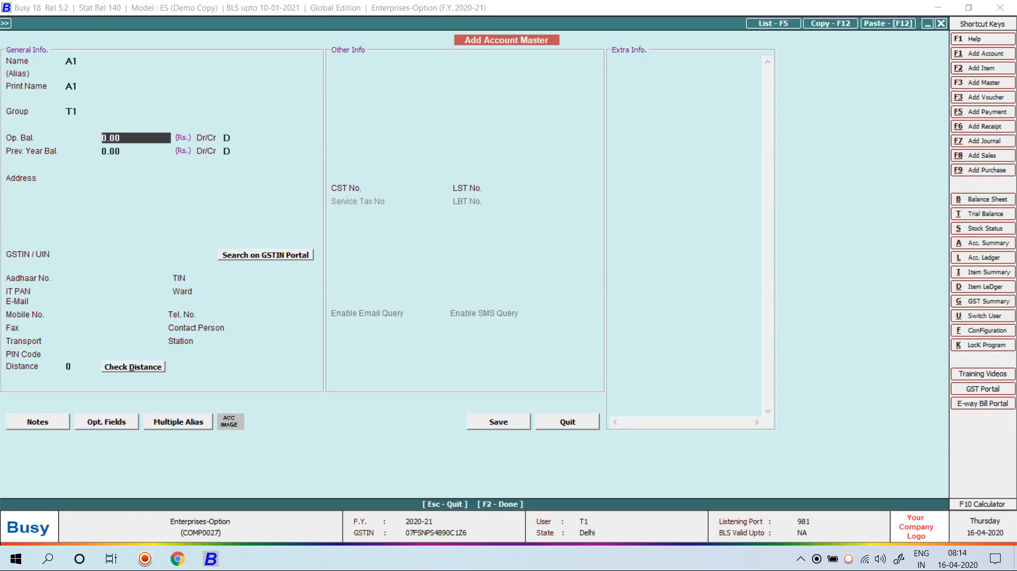
key("F2")
key("Return")
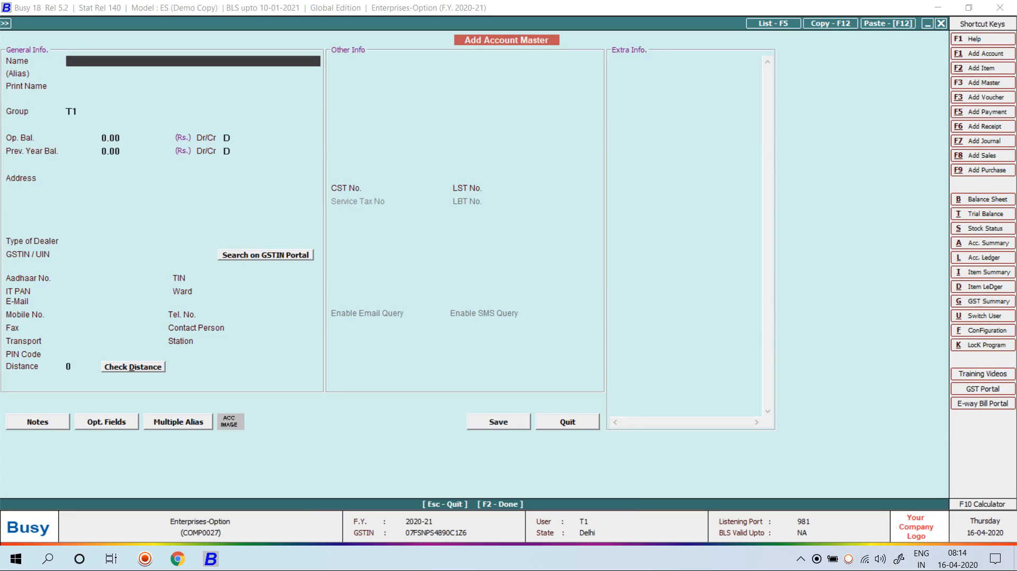
Save accounts A2, A3 and A4 in group T1, then close the account form
type("A2")
key("Return")
key("Return")
key("Return")
key("F2")
key("Return")
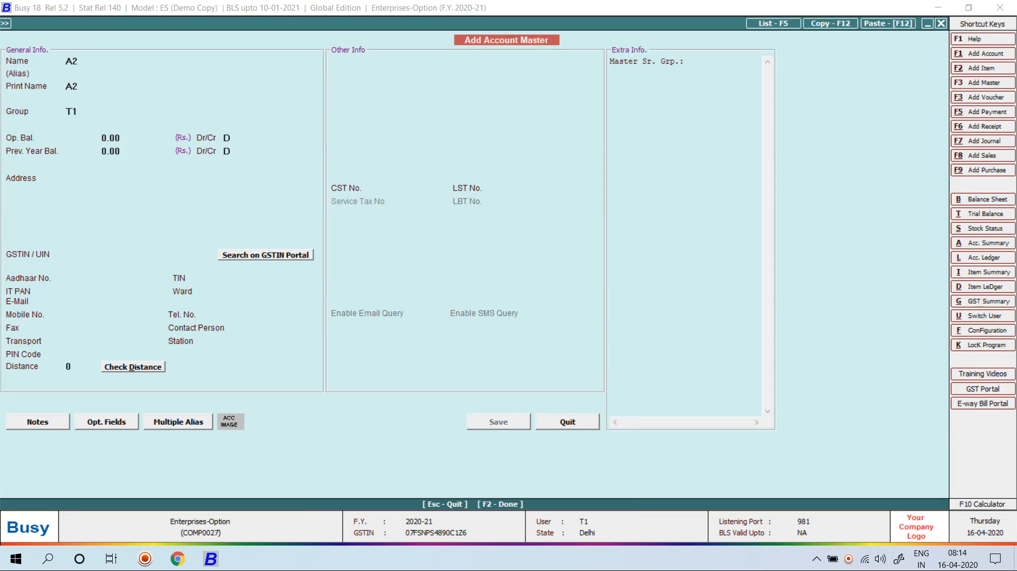
type("A3")
key("Return")
key("Return")
key("Return")
key("Return")
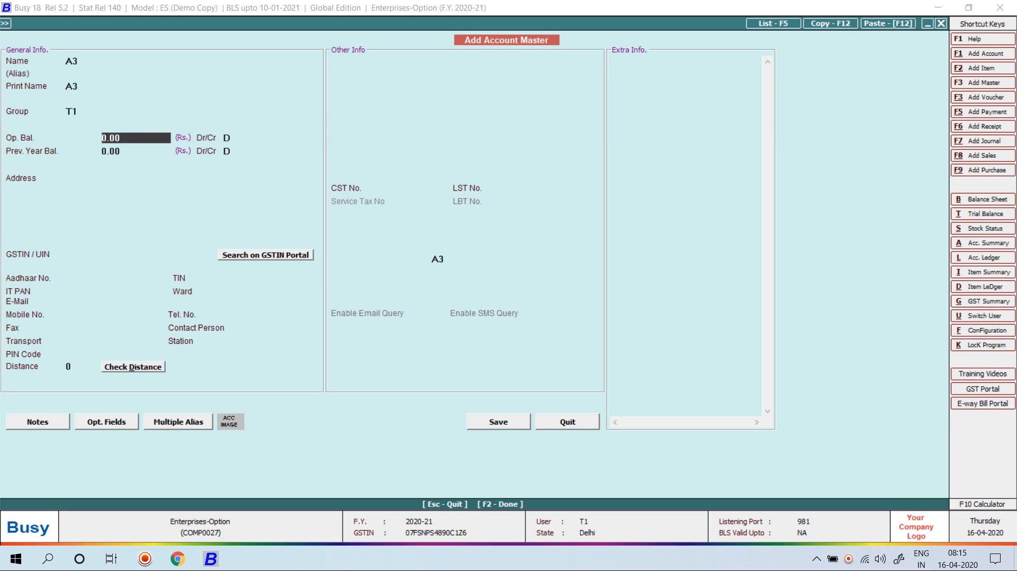
key("F2")
key("Return")
type("A4")
key("Return")
key("Return")
key("Return")
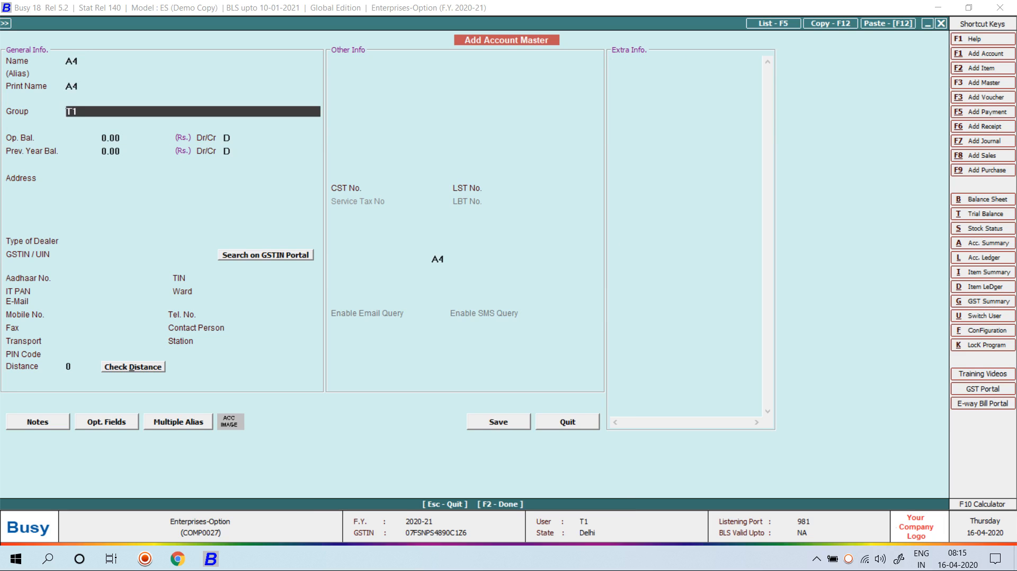
key("F2")
key("Return")
key("Escape")
key("Escape")
Start a T-1 sales voucher and create taxable item-wise sale type 'SALE TYPE' with CGST
key("Right")
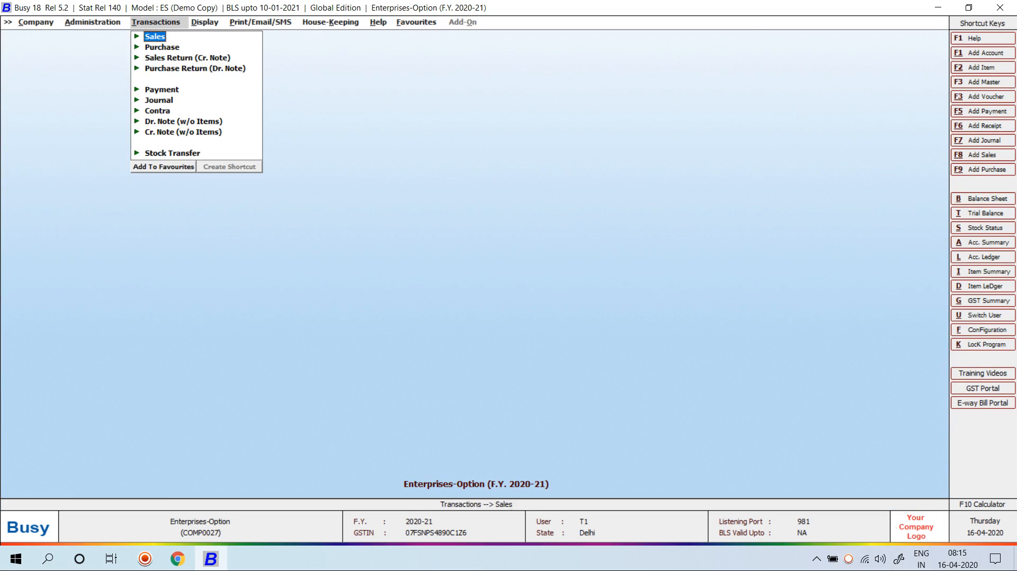
key("Return")
key("Return")
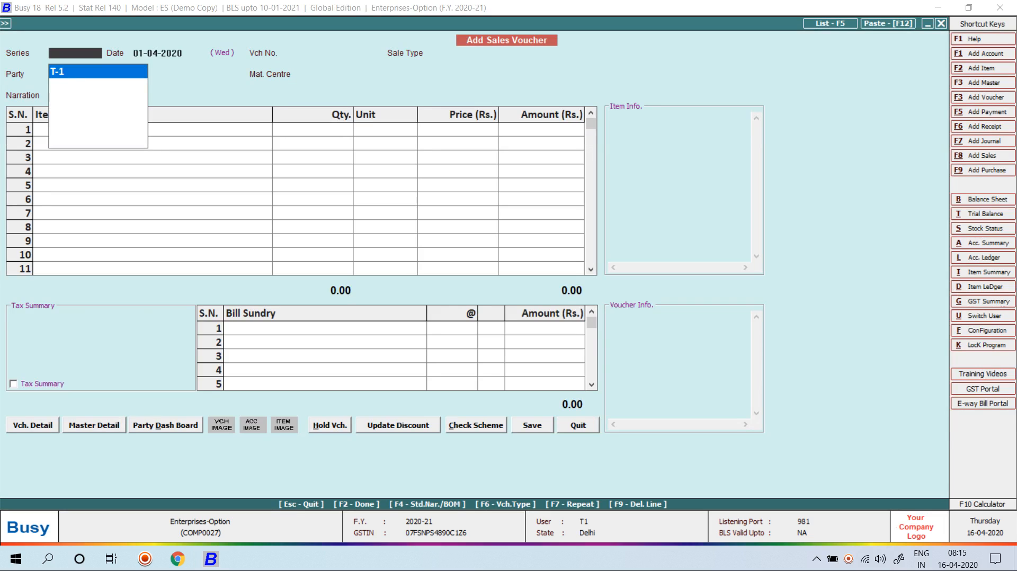
key("Return")
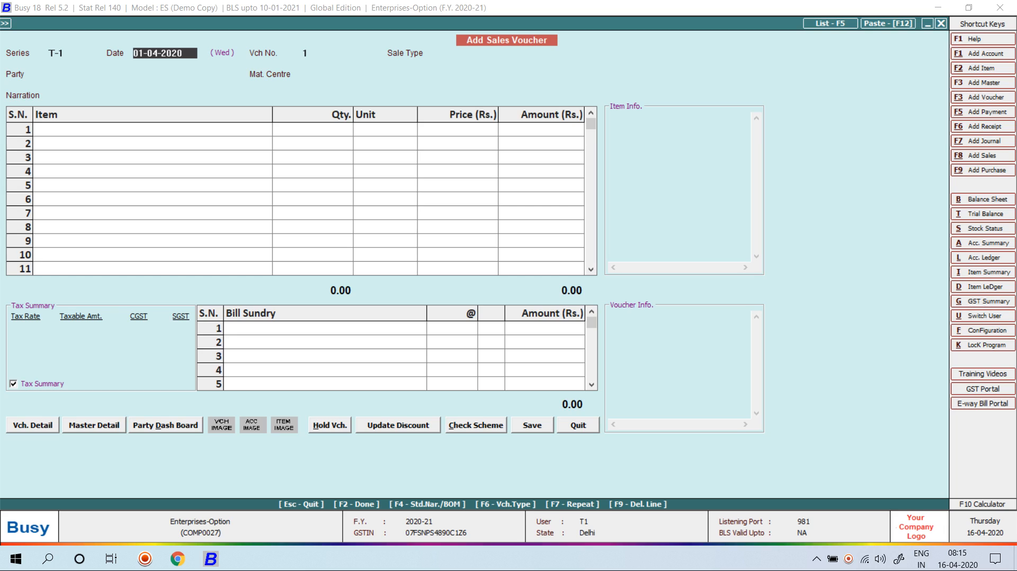
key("Return")
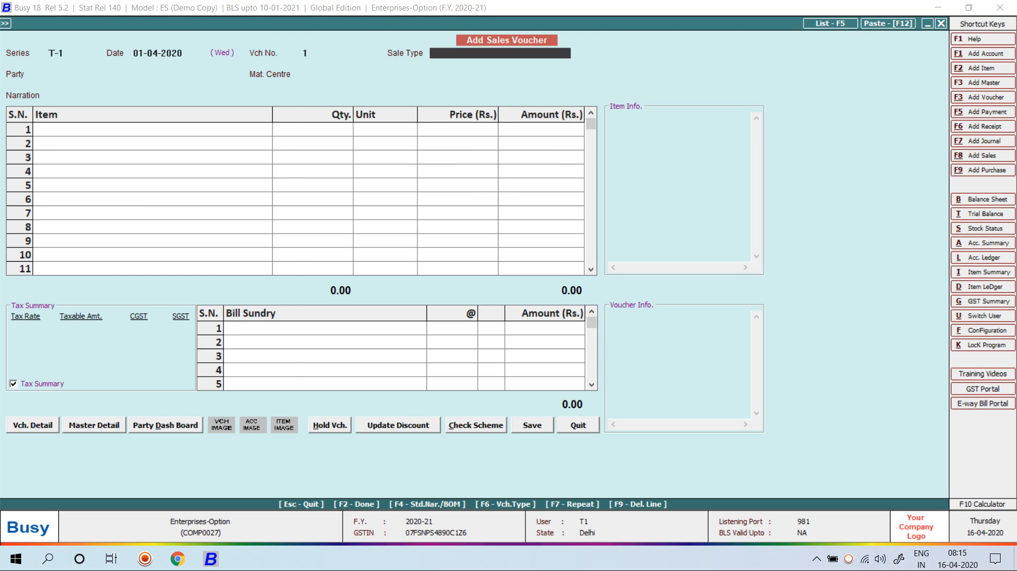
key("F3")
type("SALE TYPE")
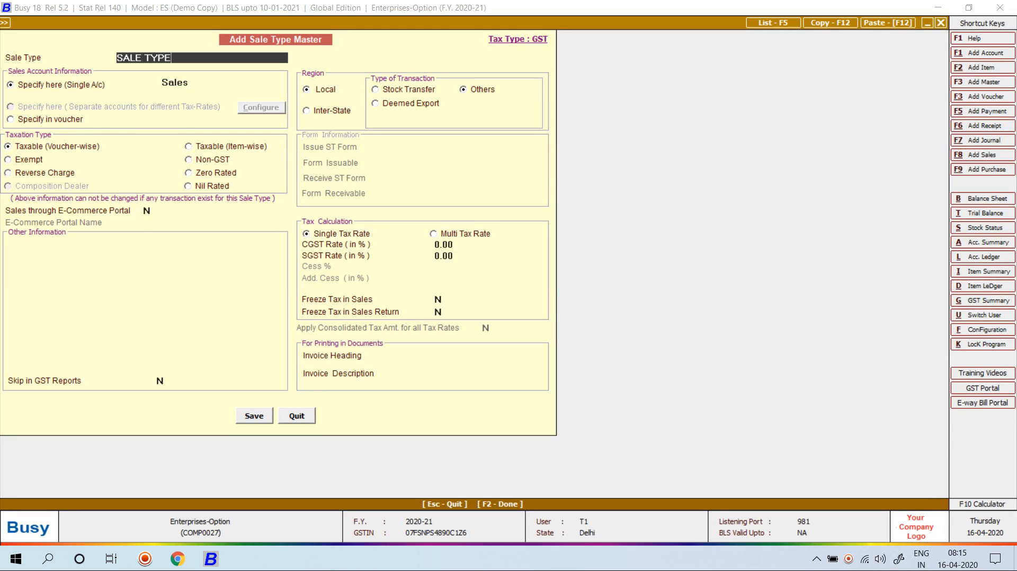
key("Return")
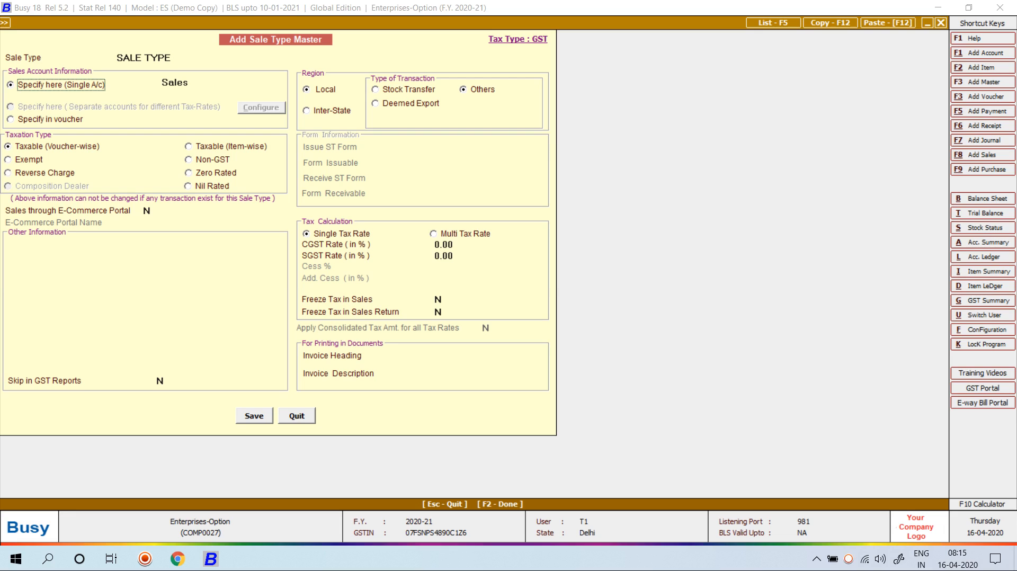
left_click(231, 147)
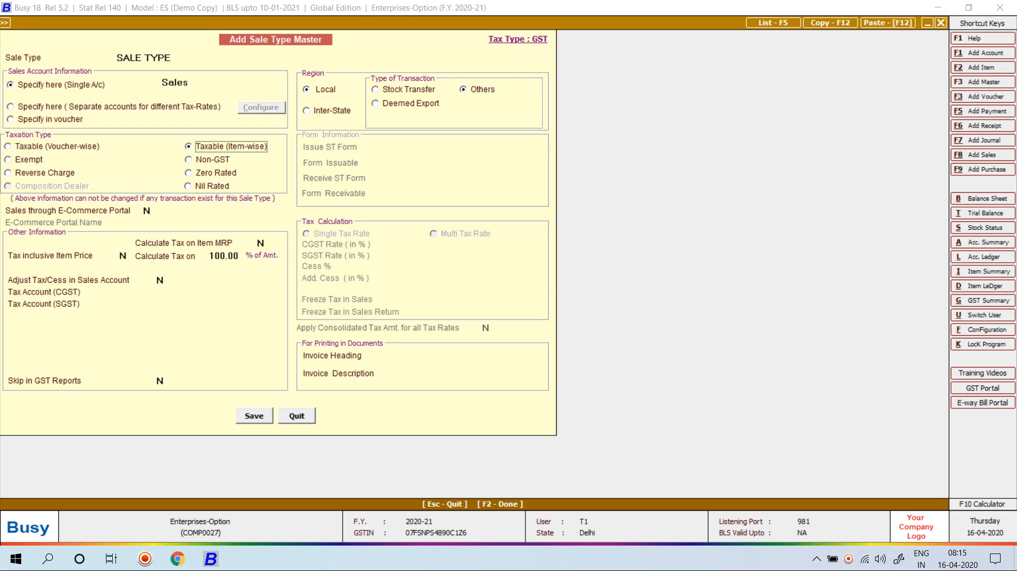
left_click(200, 293)
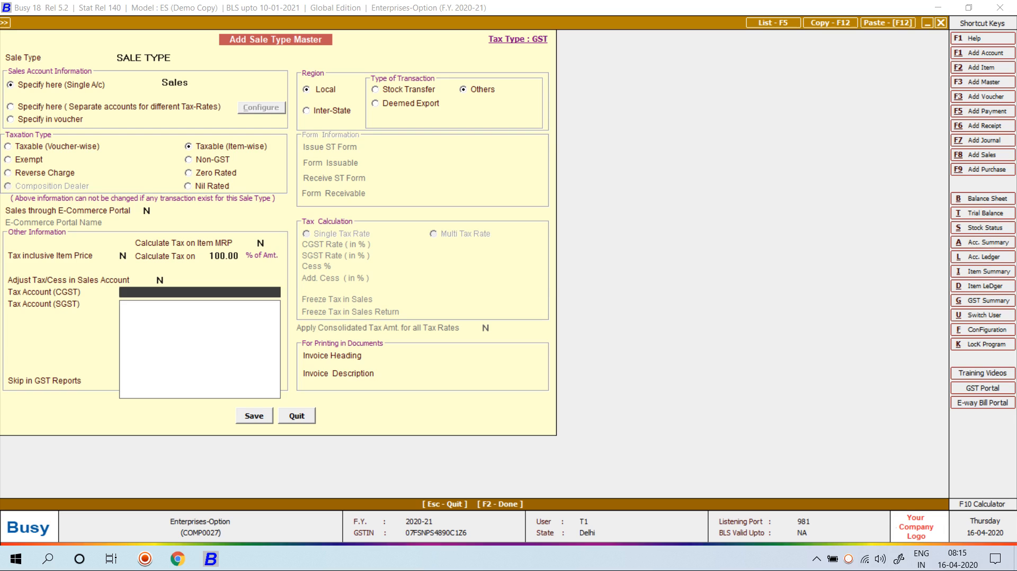
Begin a new tax account named CGST INPUT1, since CGST INPUT already exists
key("F3")
type("C")
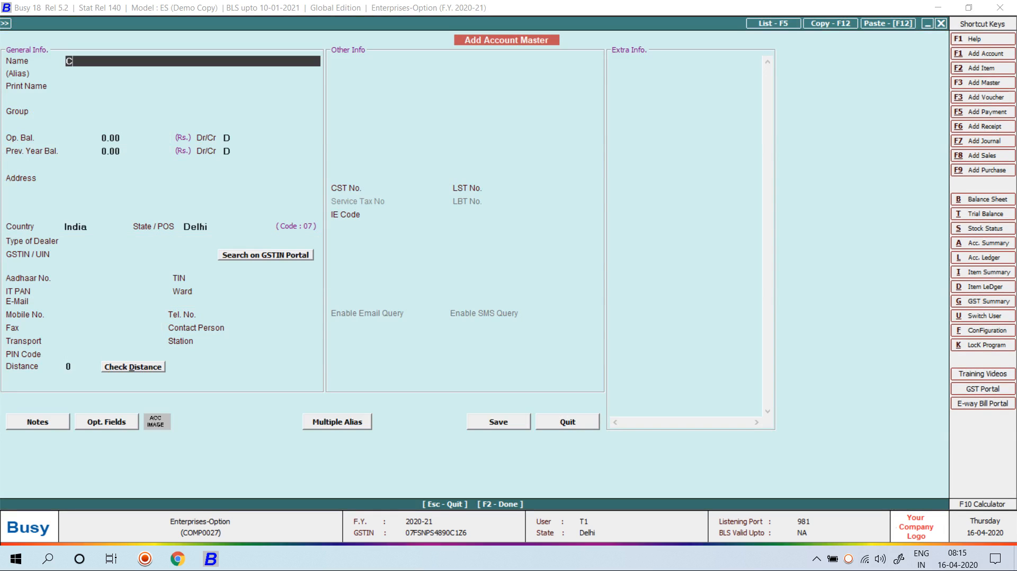
type("GST INPUT")
key("Return")
key("Return")
type("1")
key("Return")
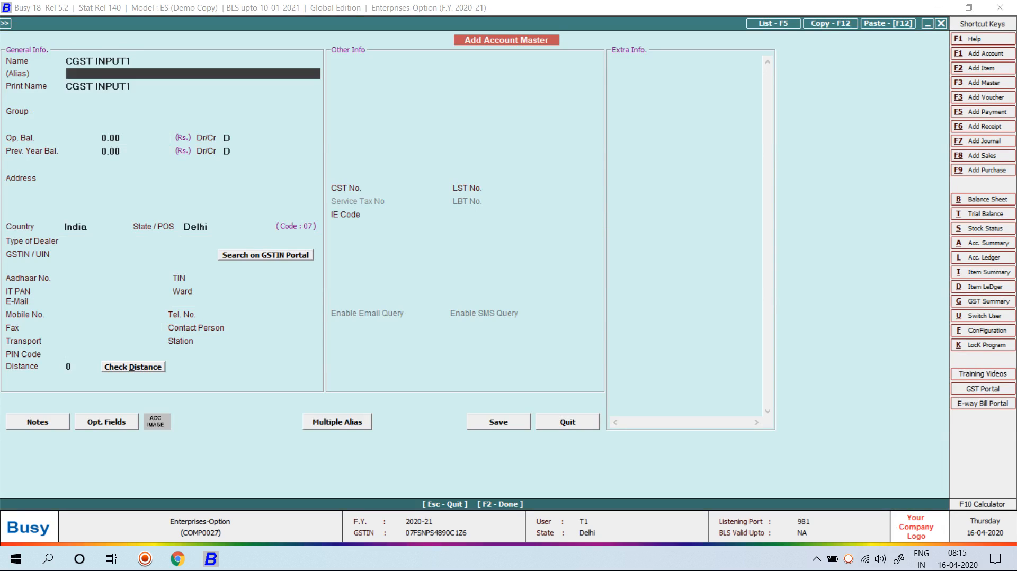
key("Return")
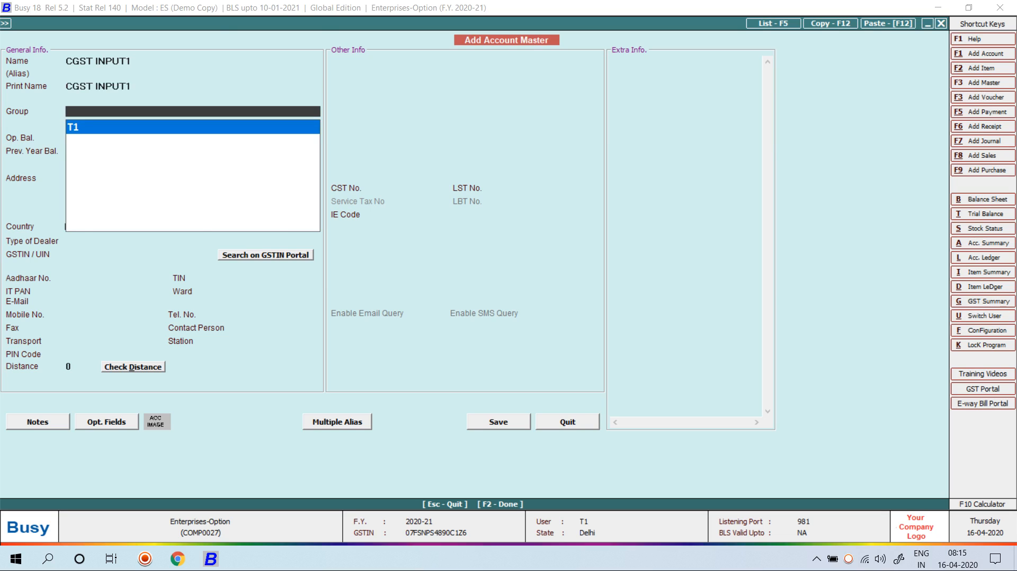
Create primary account group DT under T1 and save CGST INPUT1 in it
key("F3")
type("DT")
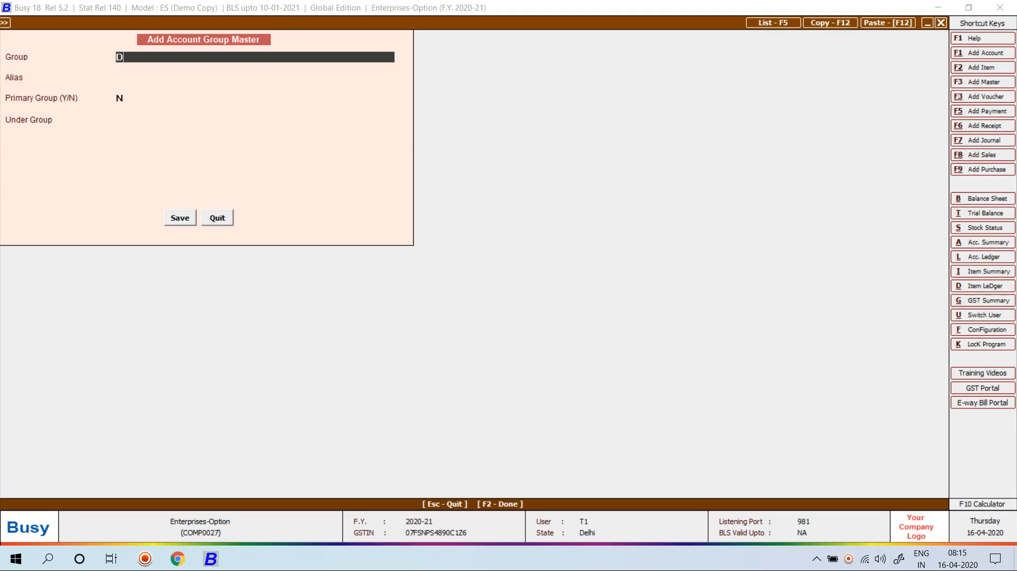
key("Return")
key("Return")
key("Return")
key("Up")
key("Return")
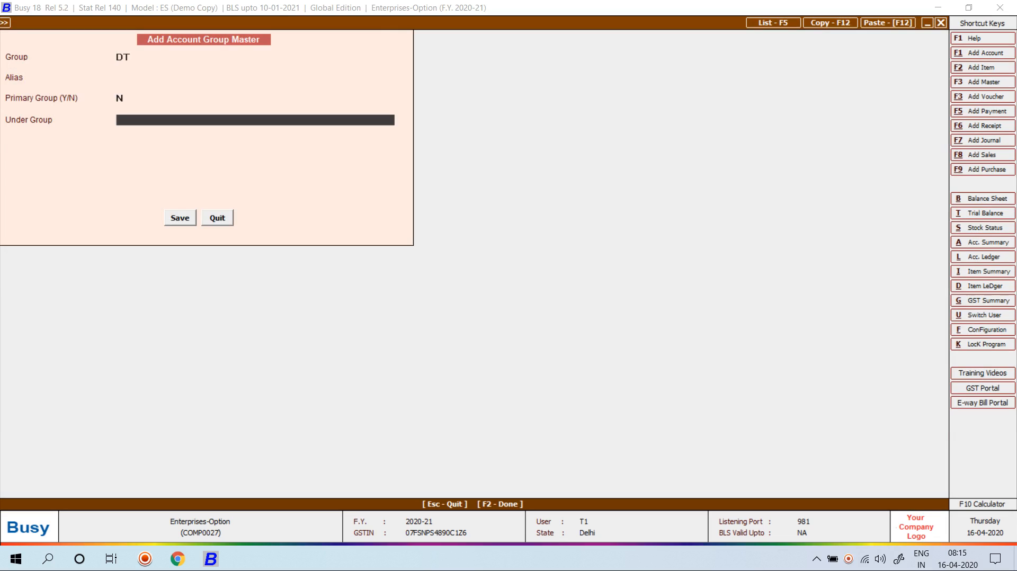
key("Return")
key("Up")
key("Up")
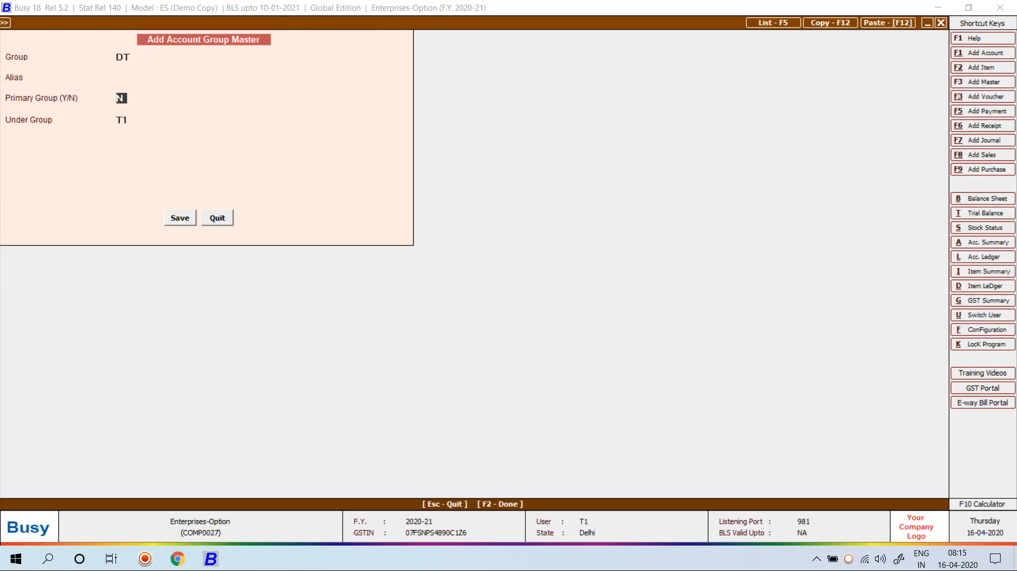
type("Y")
key("Return")
key("Return")
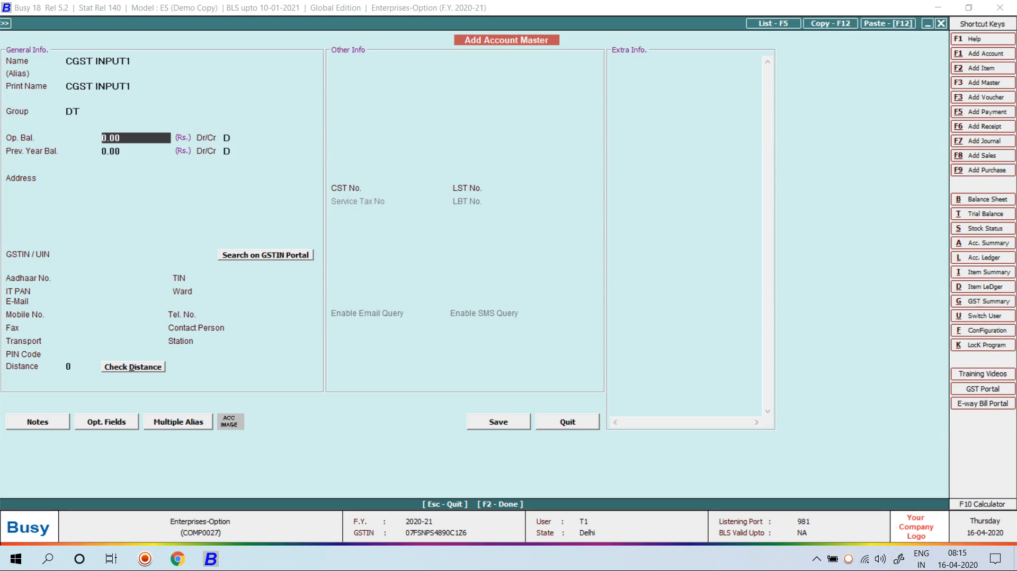
key("F2")
key("Return")
key("Return")
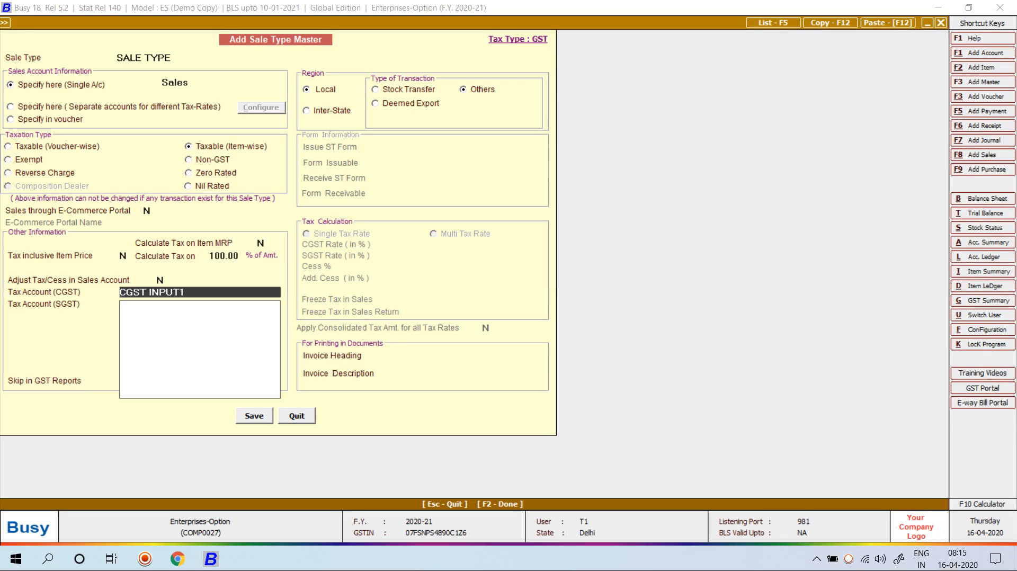
Quit the sale type form and sales voucher without saving
key("Escape")
key("Escape")
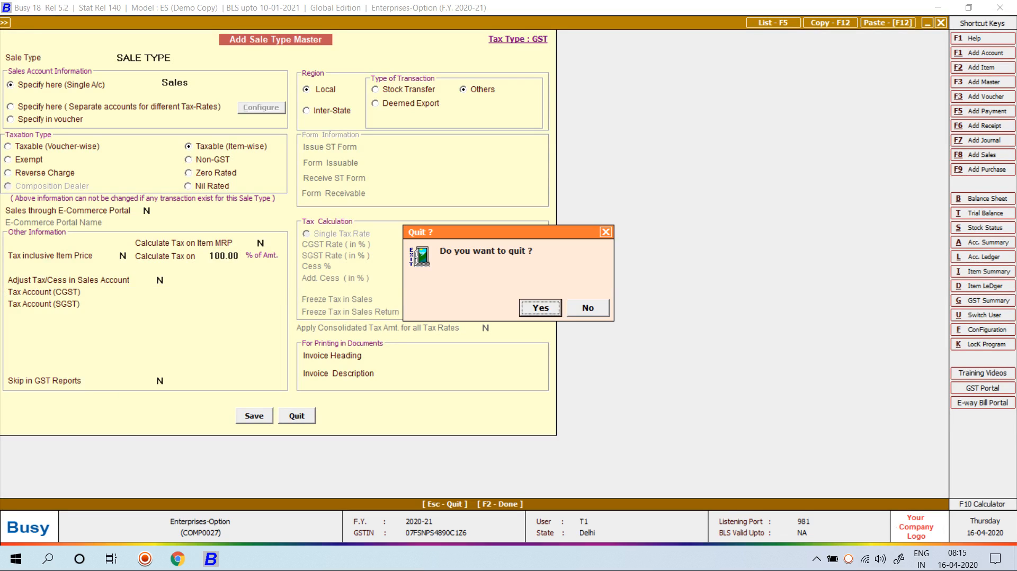
key("Return")
key("Escape")
key("Escape")
key("Return")
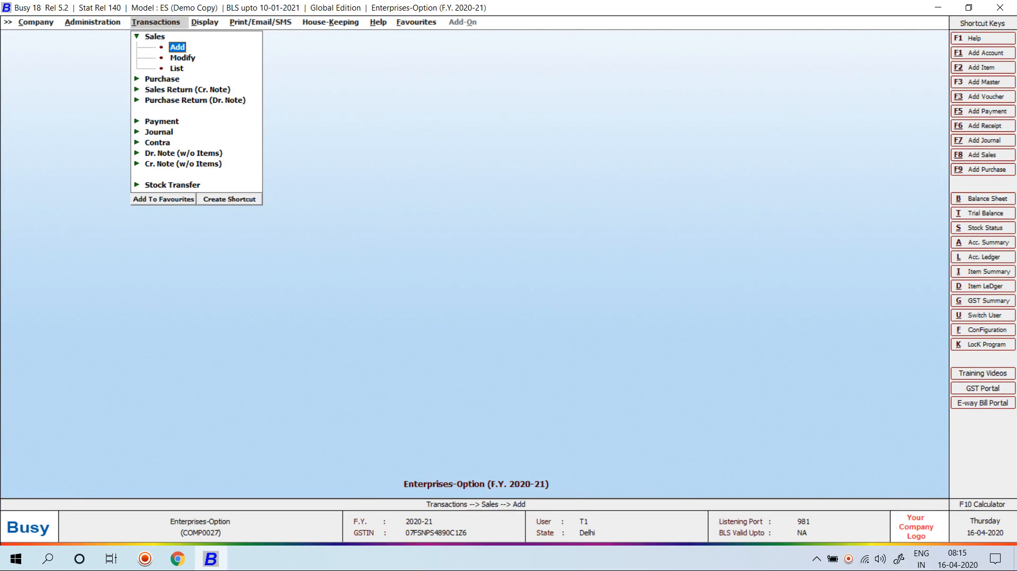
key("Left")
key("Left")
Close the company and reopen Enterprises-Option by searching ENT
key("Return")
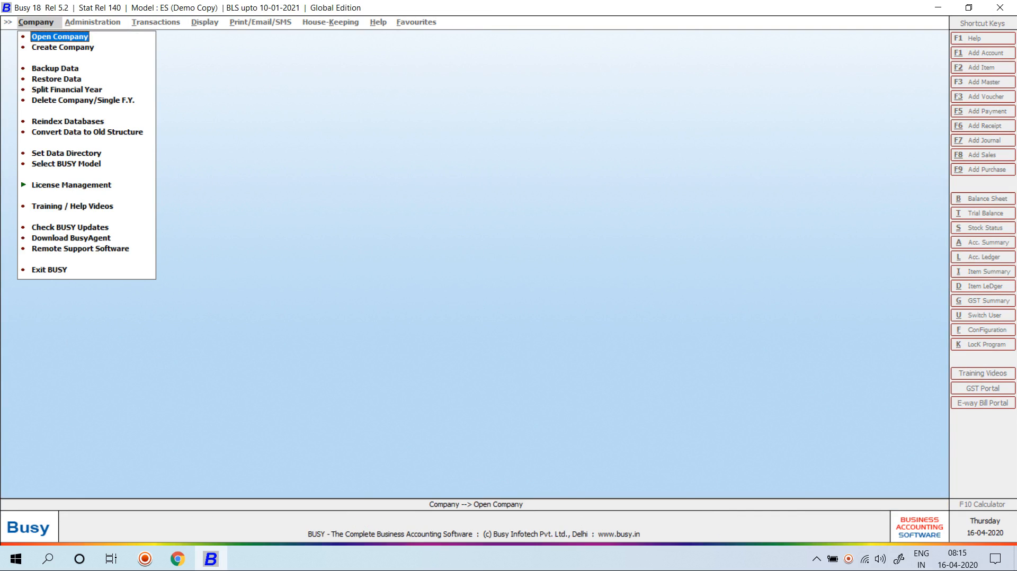
key("Return")
type("EM")
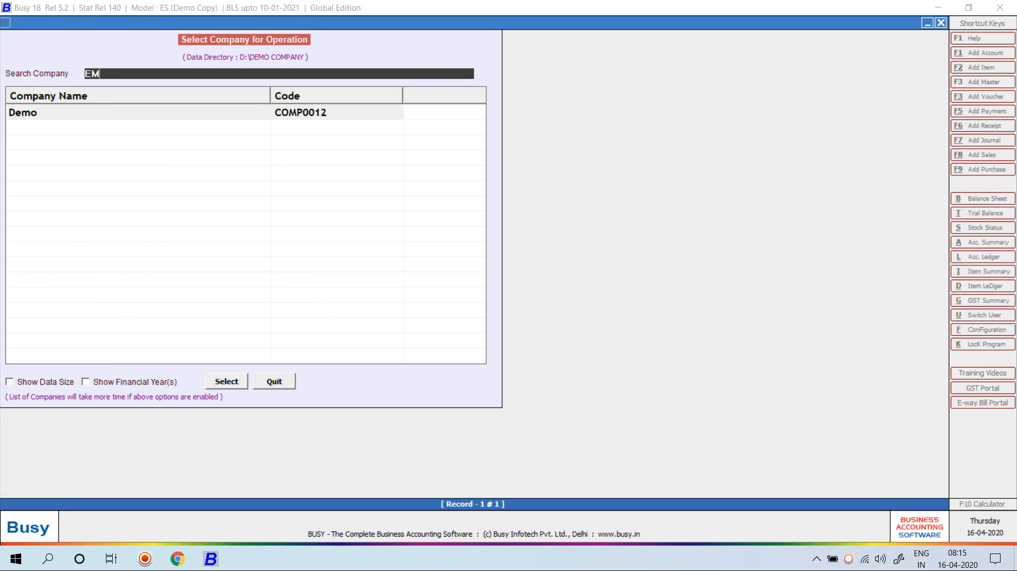
key("BackSpace")
type("NT")
key("Return")
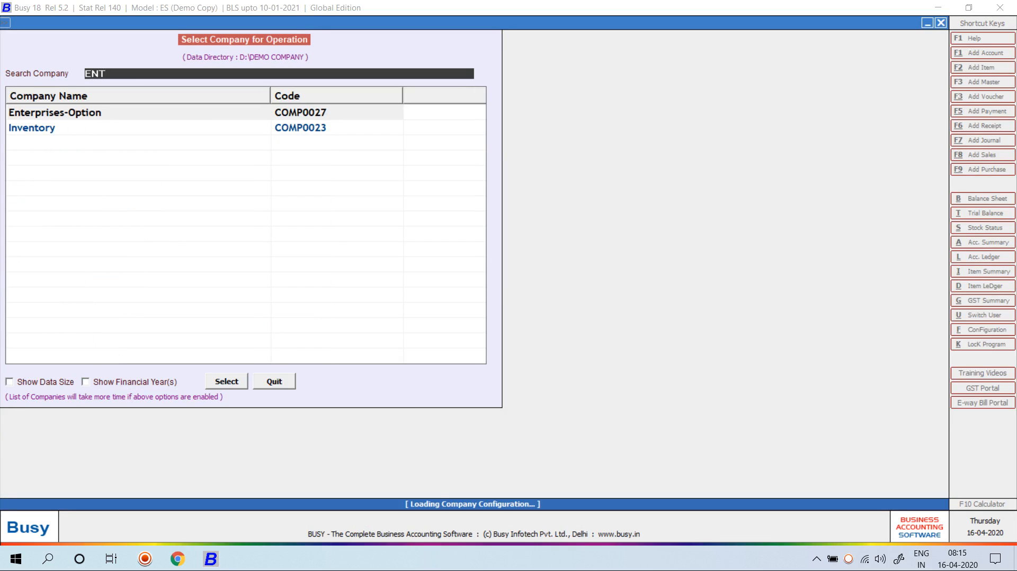
Attempt to log in as user T2, entering and correcting its password
type("T")
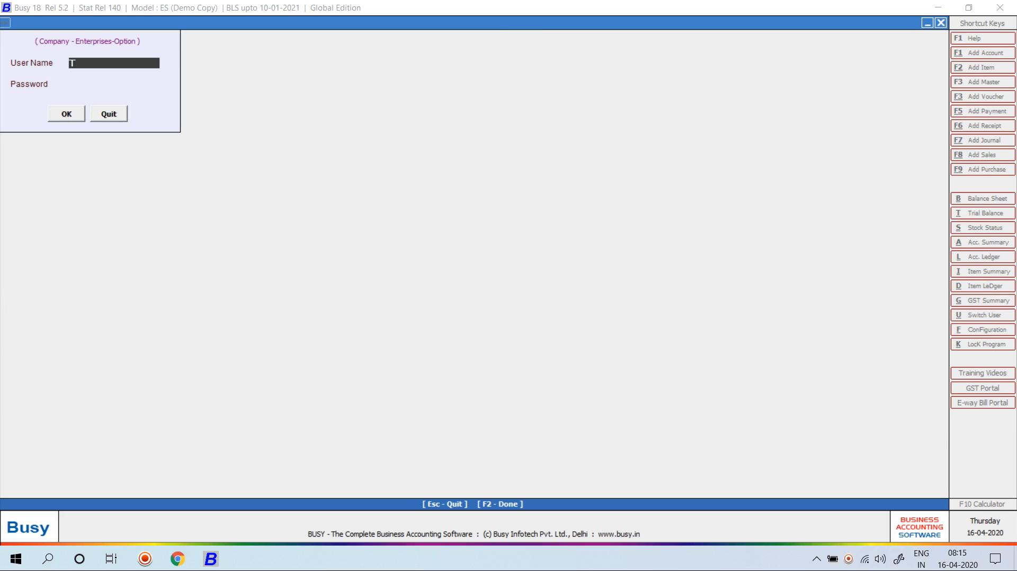
type("2")
key("Return")
key("Return")
key("Return")
type("**")
key("Return")
key("Return")
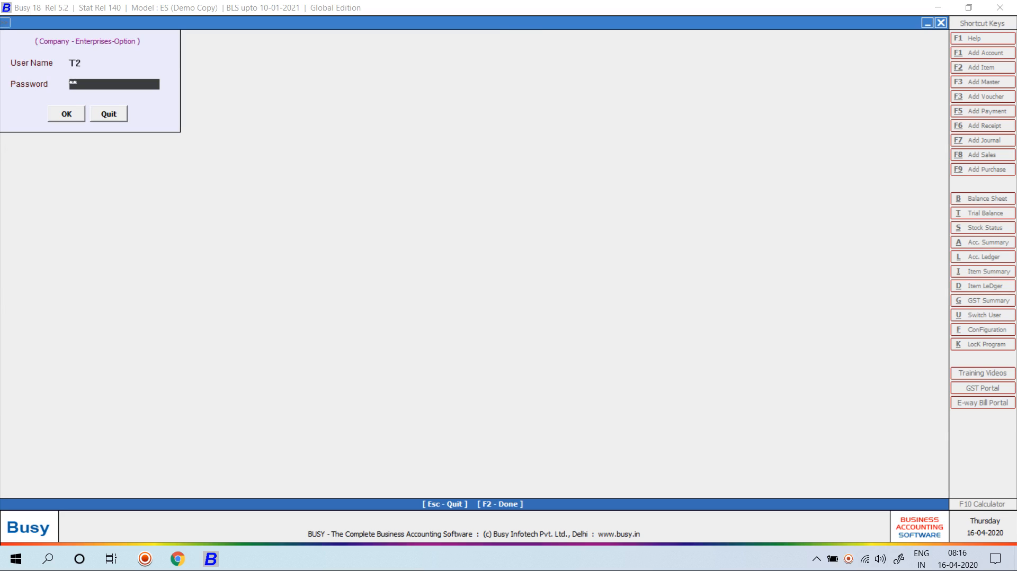
type("*")
key("Return")
key("Return")
type("*")
key("BackSpace")
type("*")
key("Return")
key("Return")
Log in instead as administrator user BUSY with its password
key("Up")
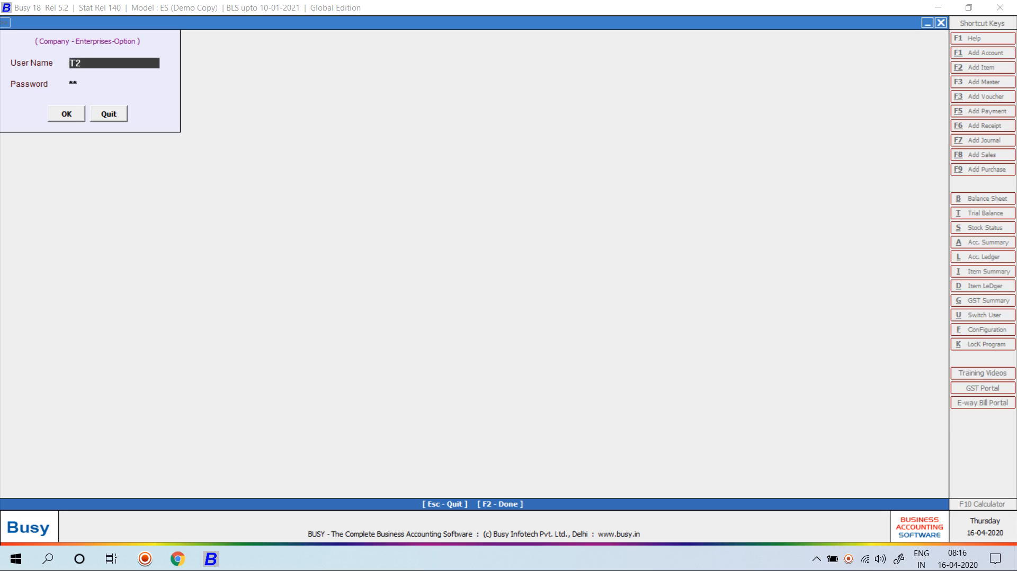
type("BUSY")
key("Return")
type("****")
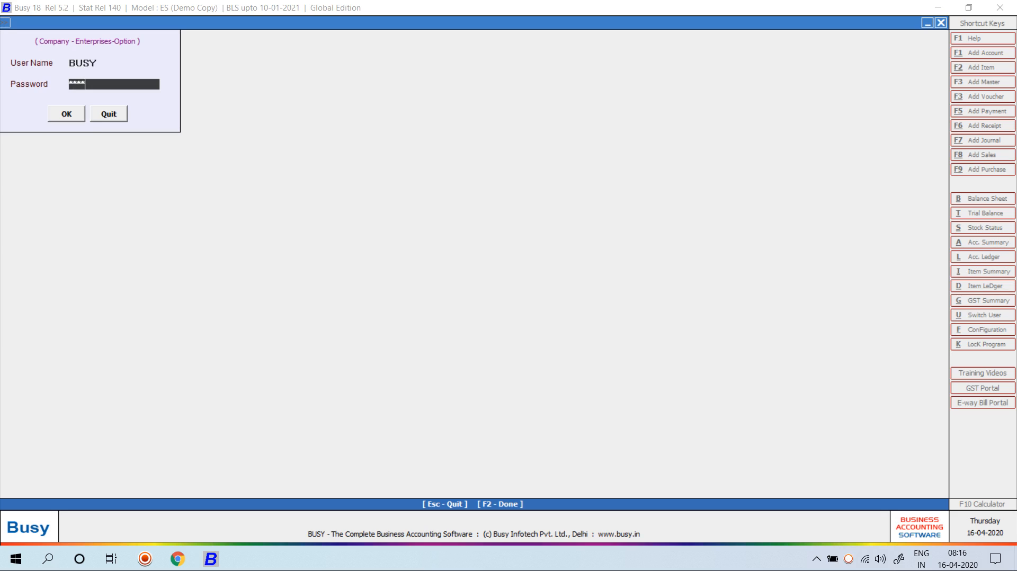
key("Return")
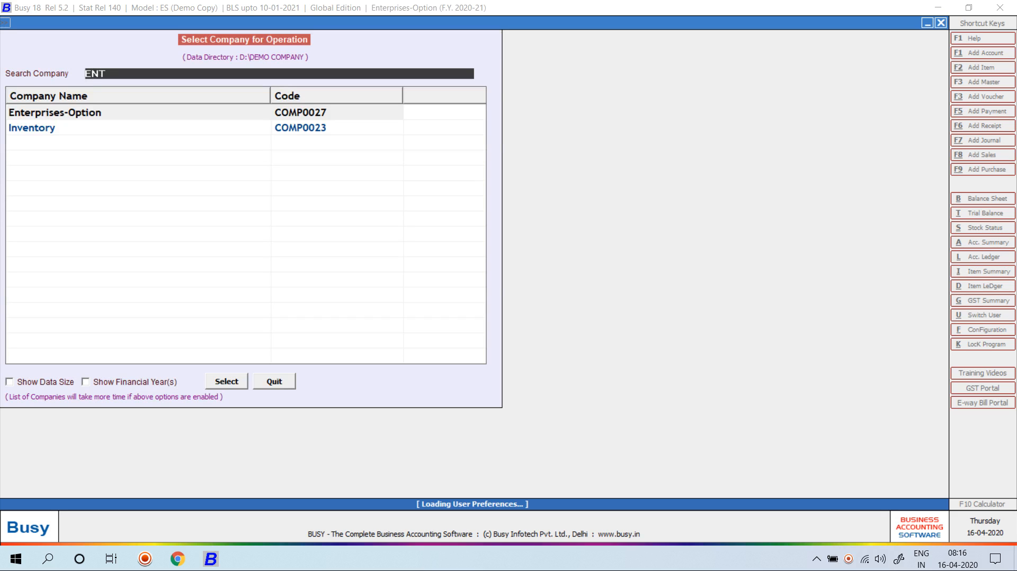
Skip approval entries, open user T2 in Users > Modify, confirm series group T2, and save
key("Right")
key("Return")
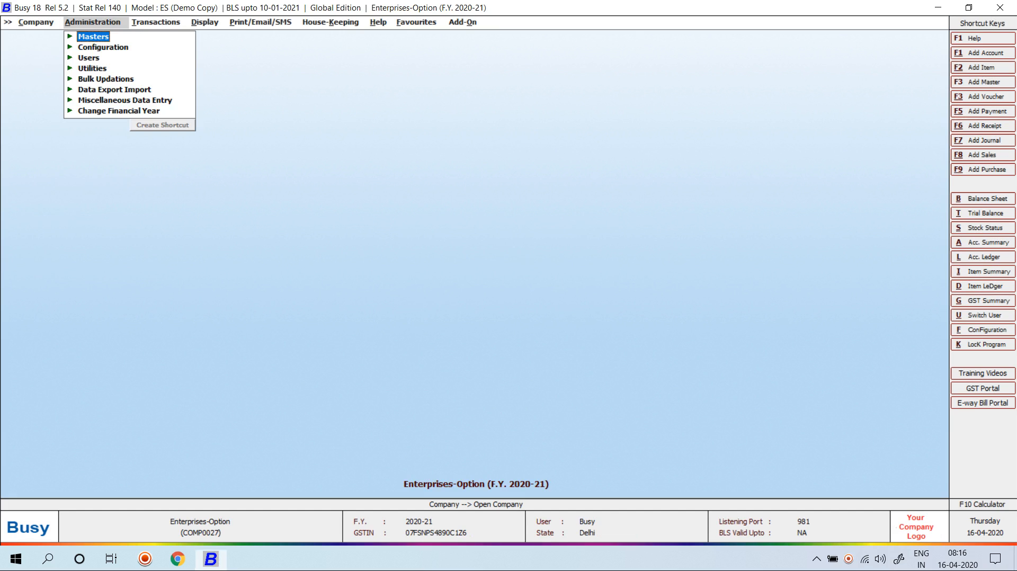
key("Down")
key("Down")
key("Down")
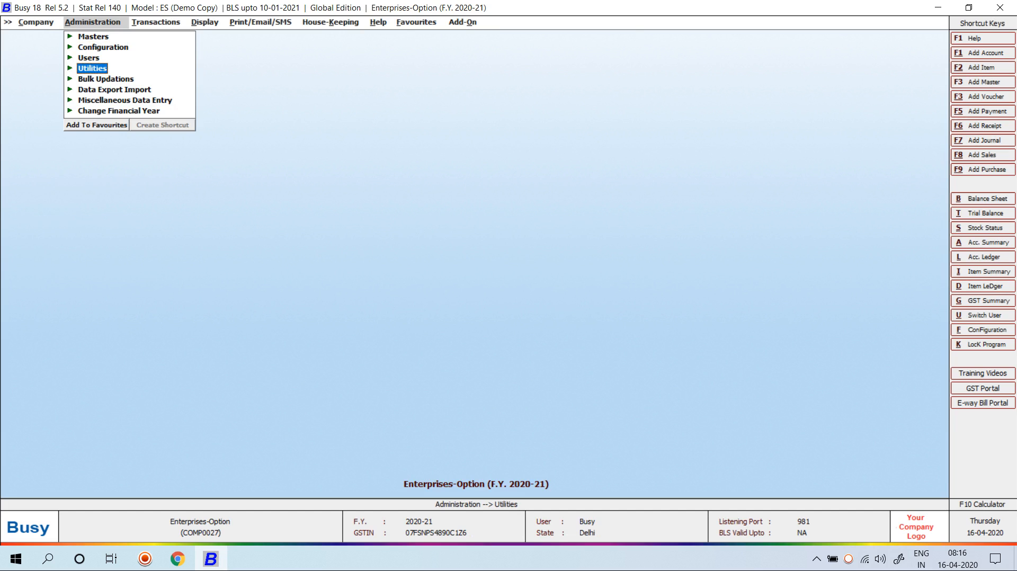
key("Up")
key("Return")
key("Down")
key("Return")
key("Down")
key("Down")
key("Down")
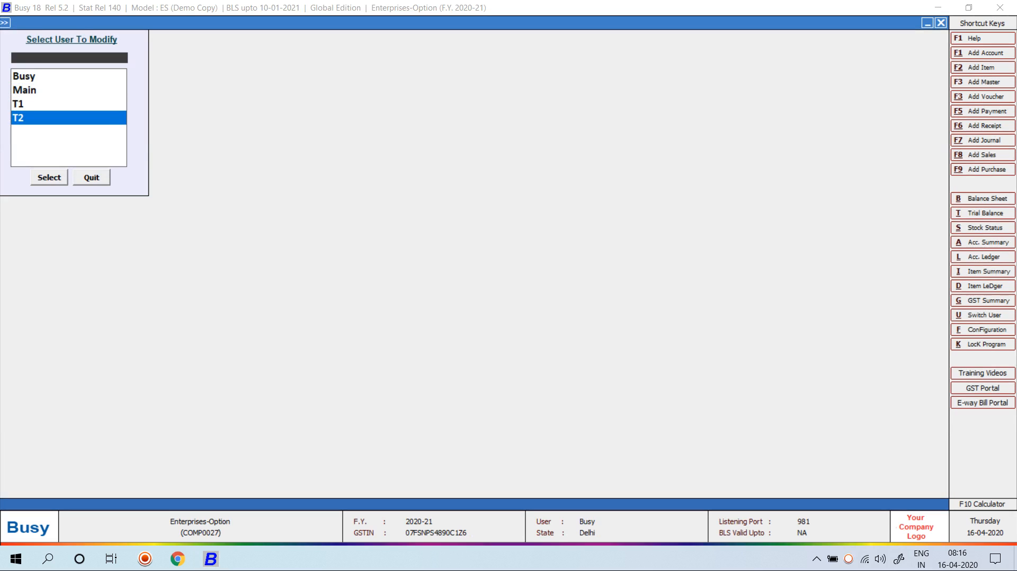
key("Return")
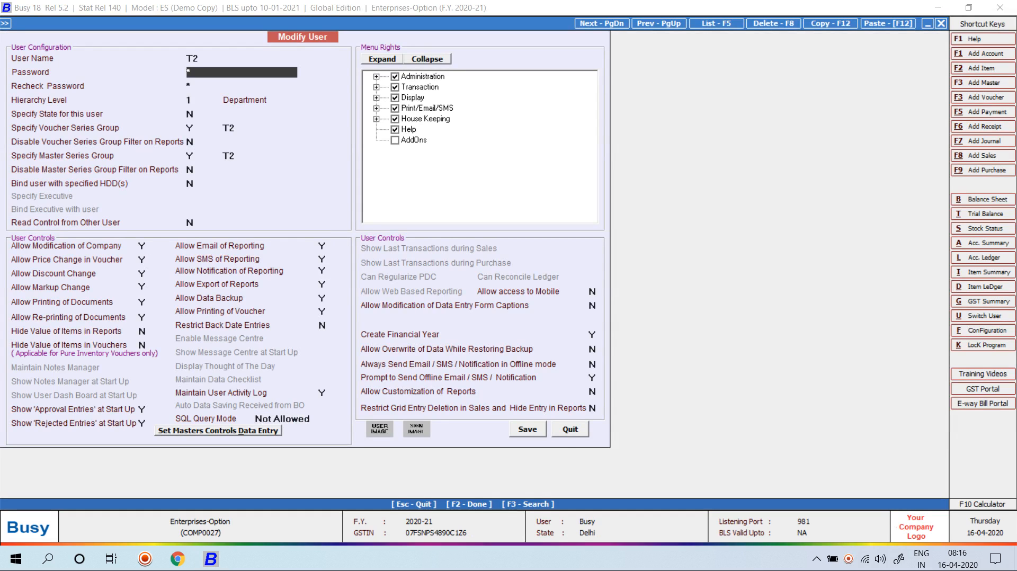
key("Return")
key("Return")
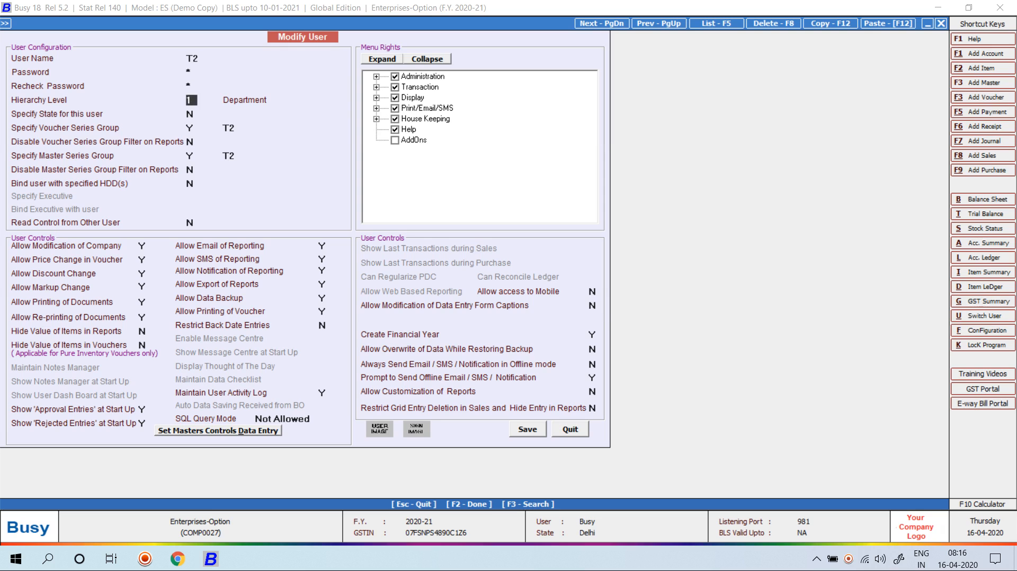
key("F2")
key("Return")
Close the Enterprises-Option company
key("Escape")
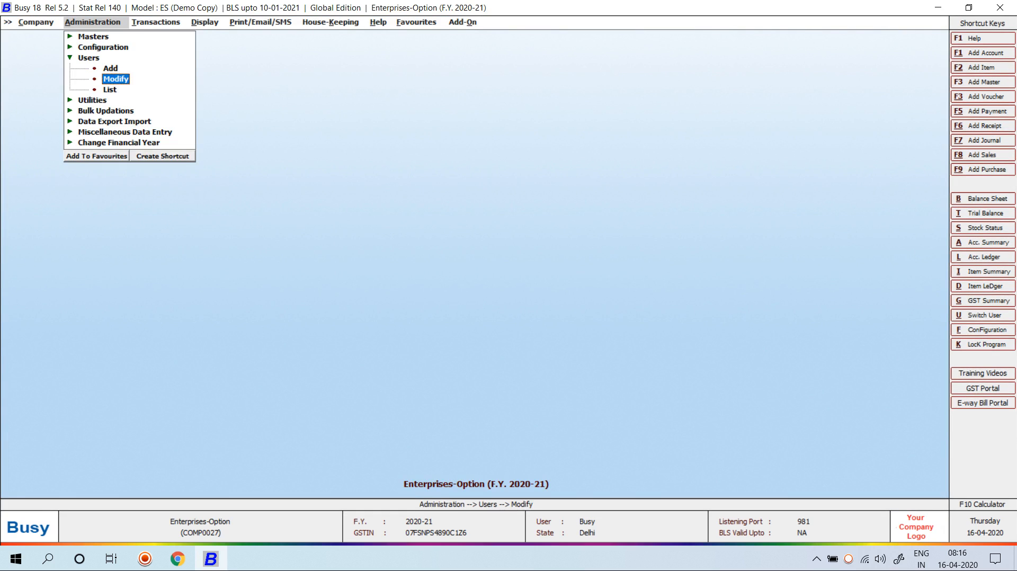
key("Left")
key("Return")
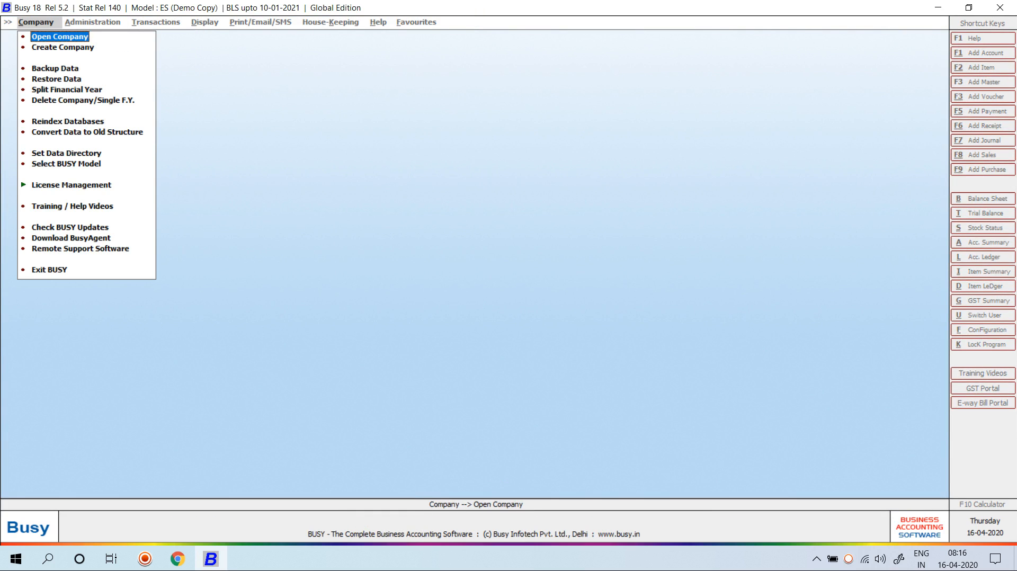
Open Enterprises-Option by searching 'ENT' and log in as user T2 with its password
key("Return")
type("ENT")
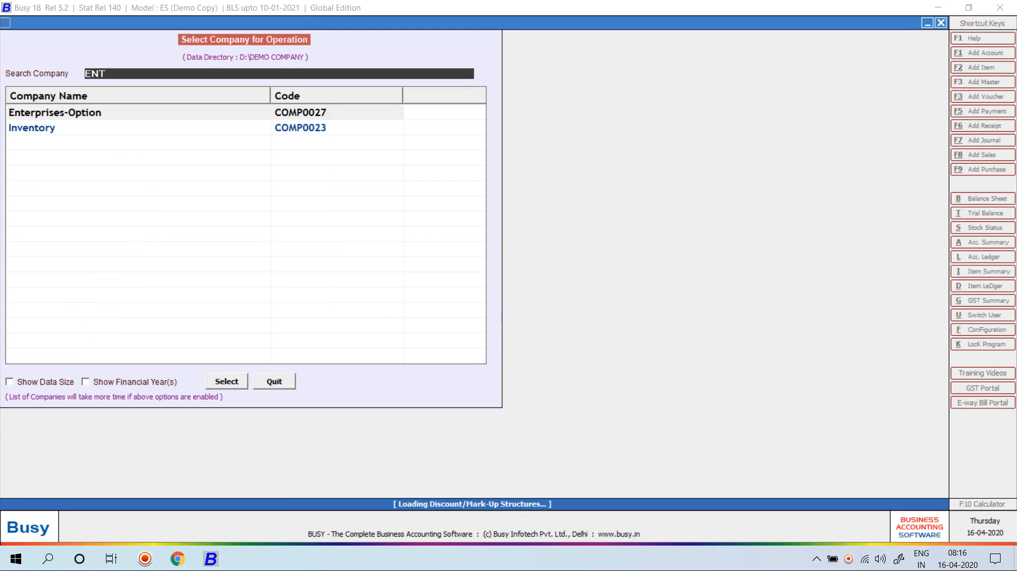
key("Return")
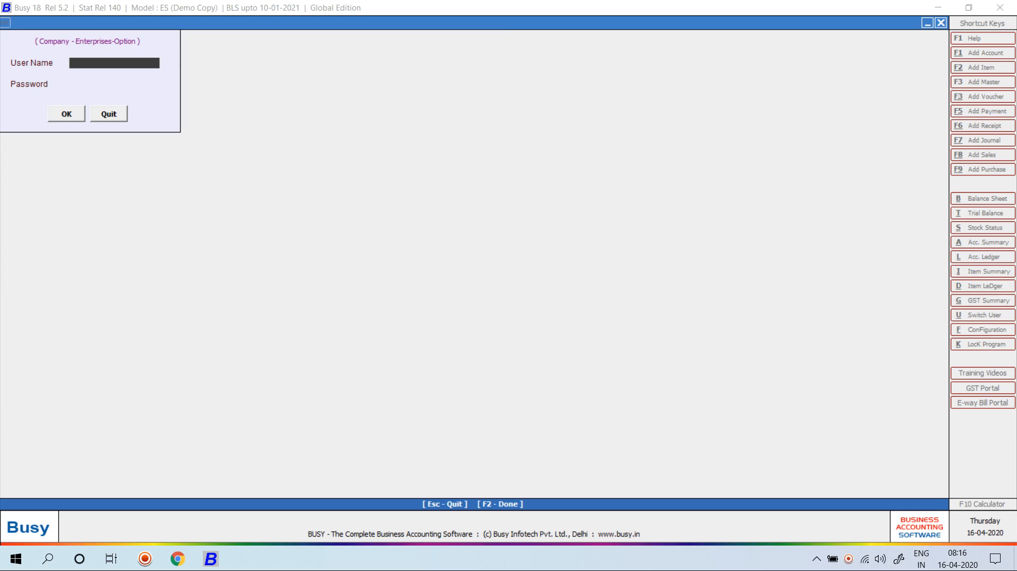
type("T2")
key("Return")
type("*")
key("Return")
key("Return")
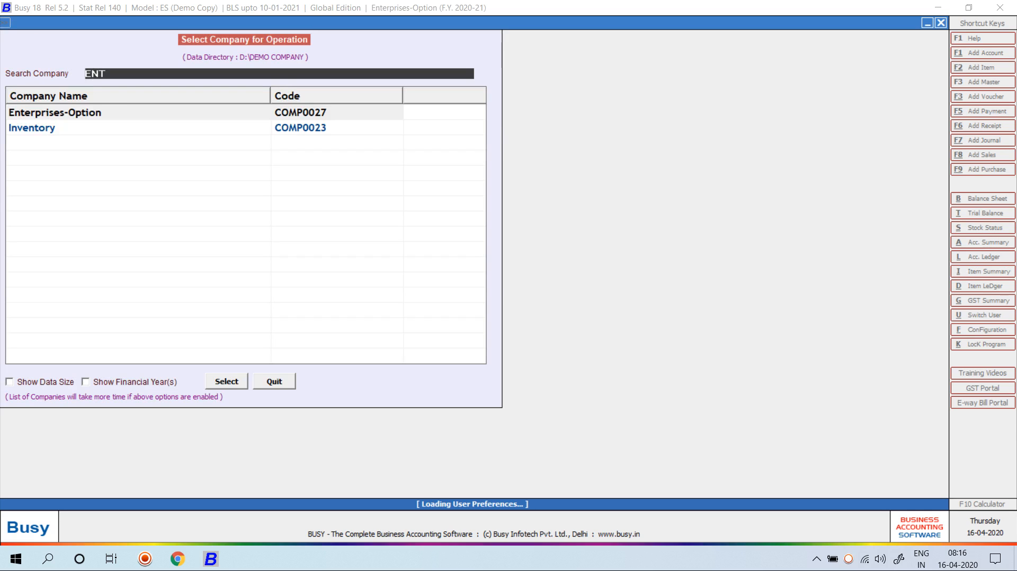
Check that T2's account list is empty and start a new account
key("Return")
key("Return")
key("Return")
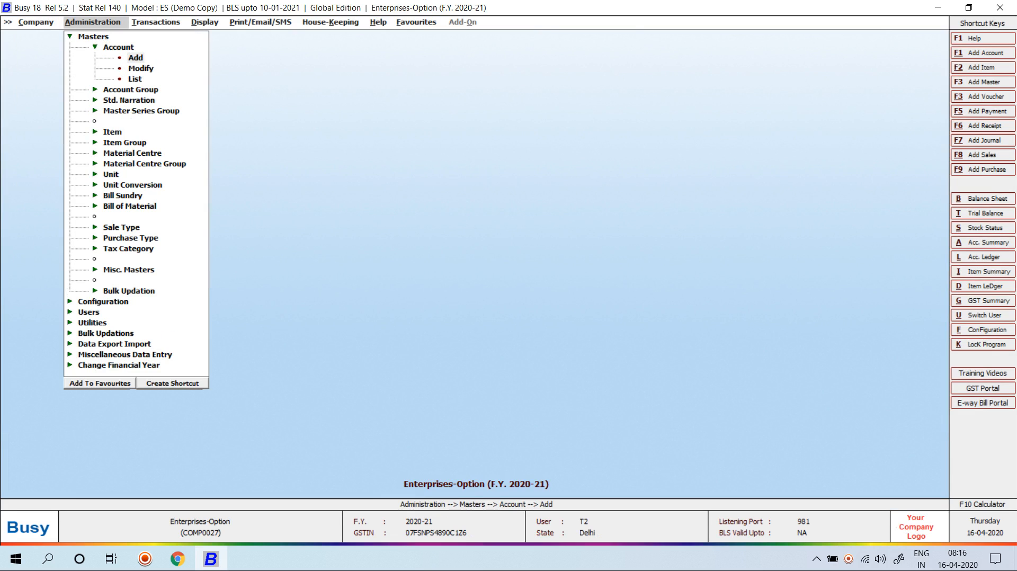
key("Escape")
key("Down")
key("Return")
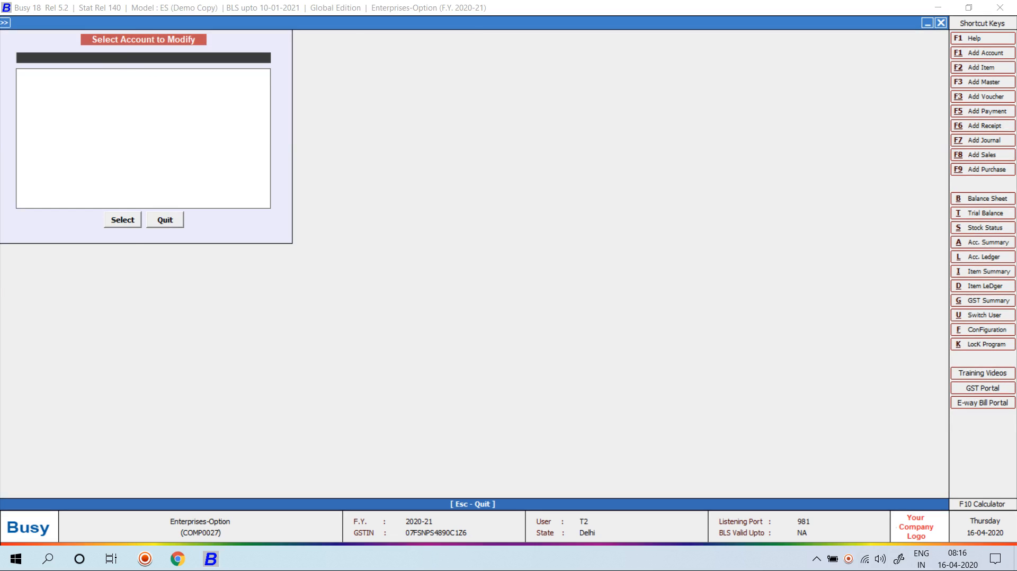
key("Escape")
key("Up")
key("Return")
Name the account B1, abandon it without saving, and close the company
type("A1")
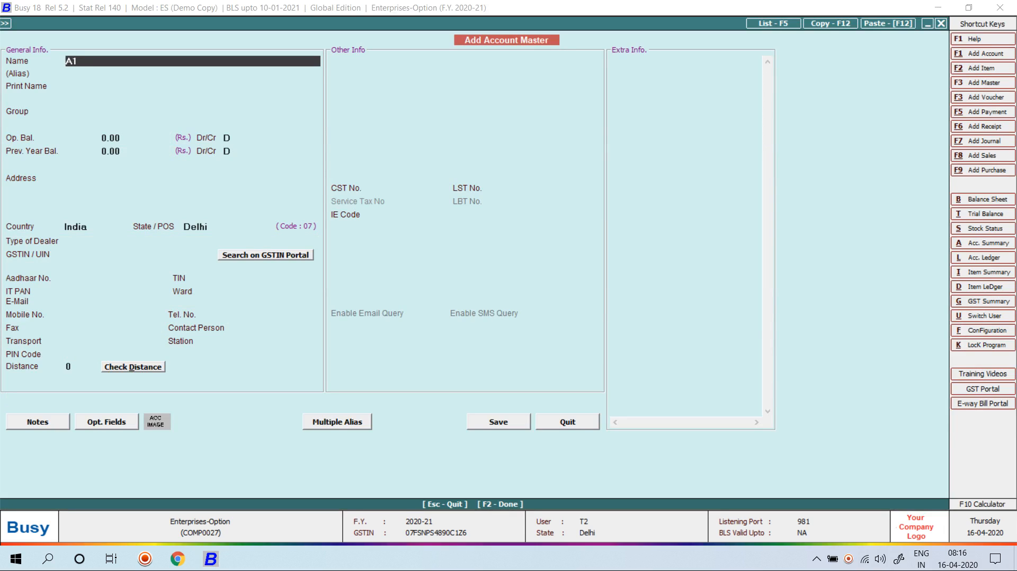
key("BackSpace")
key("BackSpace")
type("B1")
key("Return")
key("Return")
key("Return")
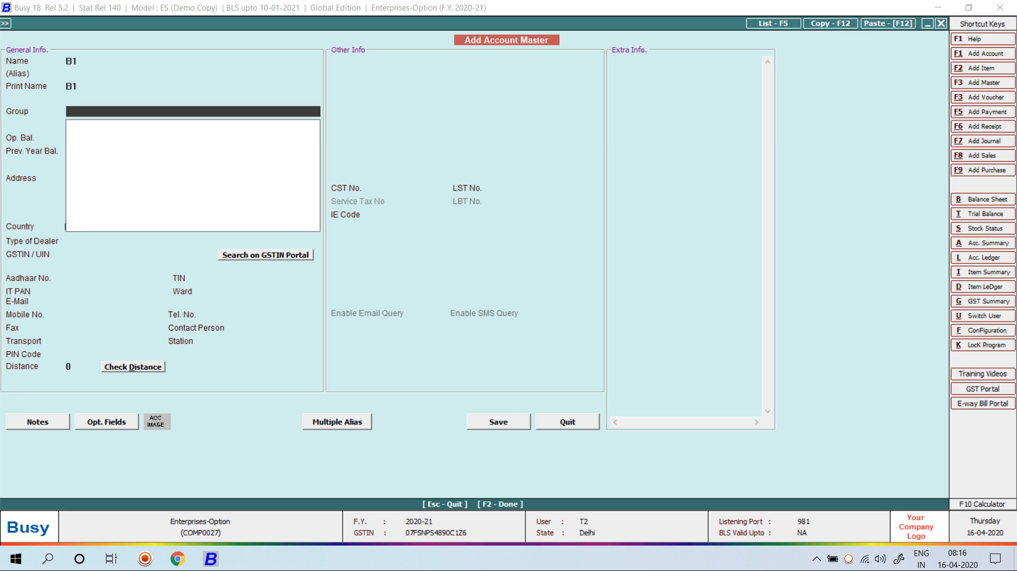
key("F3")
key("Escape")
key("Escape")
key("Escape")
key("Return")
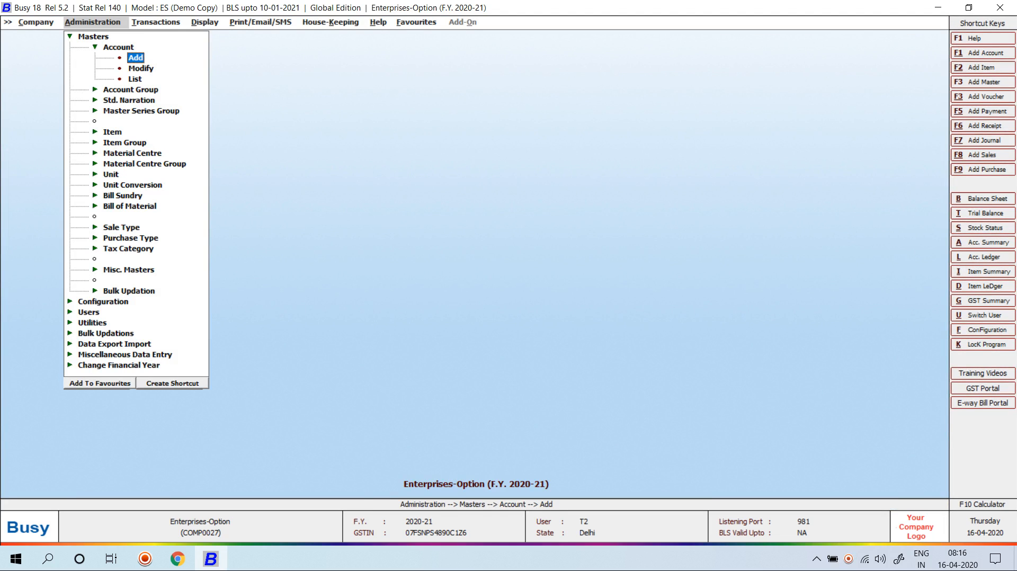
key("Escape")
key("Return")
Reopen Enterprises-Option as administrator BUSY and answer No to approval entries
key("Return")
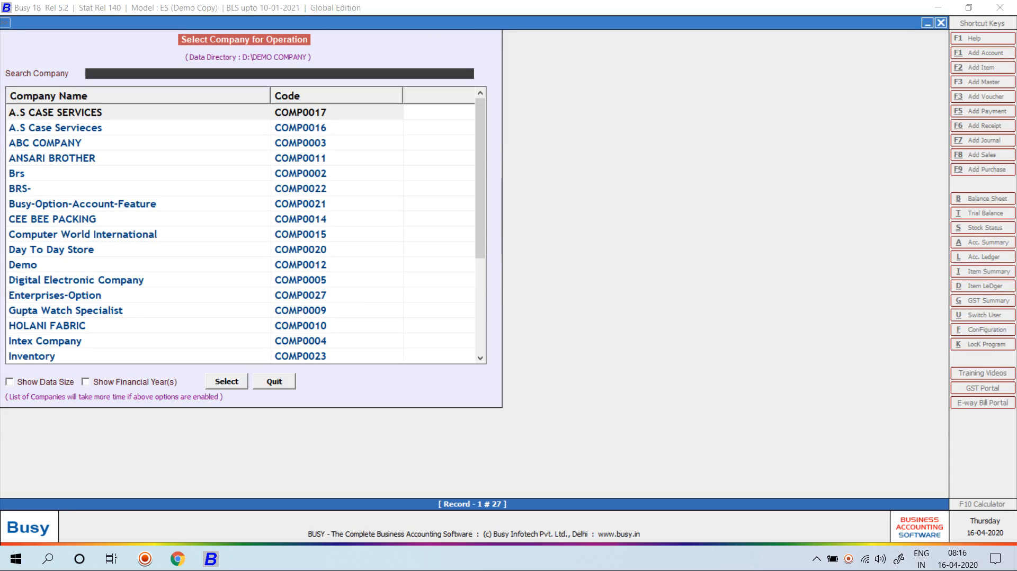
type("ENT")
key("Return")
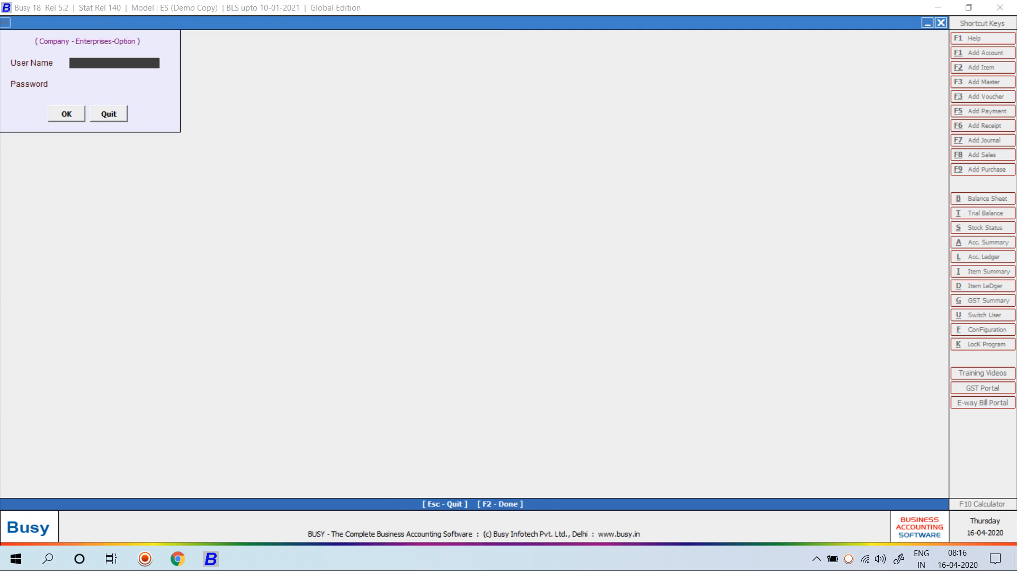
type("BUSY")
key("Return")
type("***")
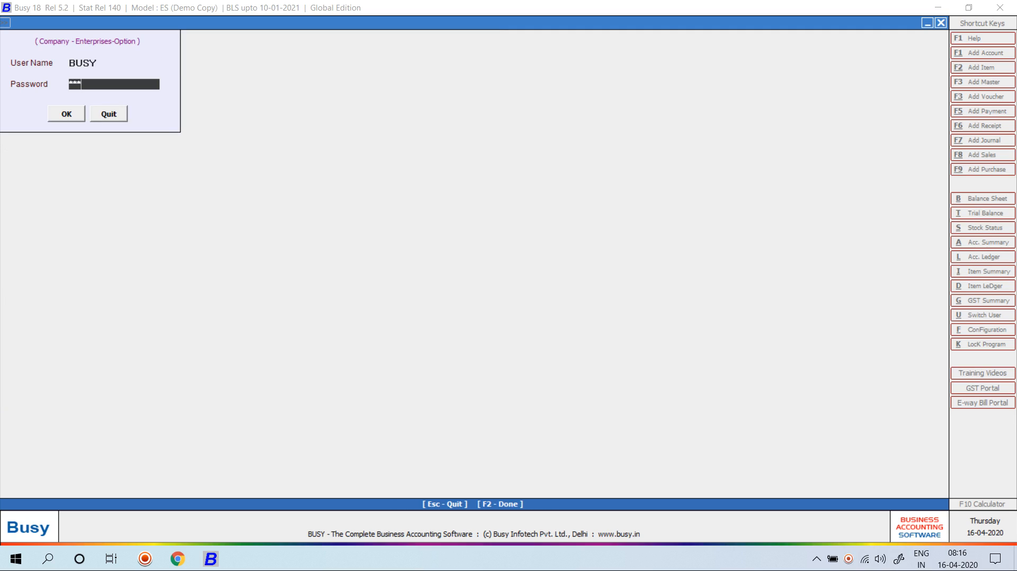
type("*")
key("Return")
key("Return")
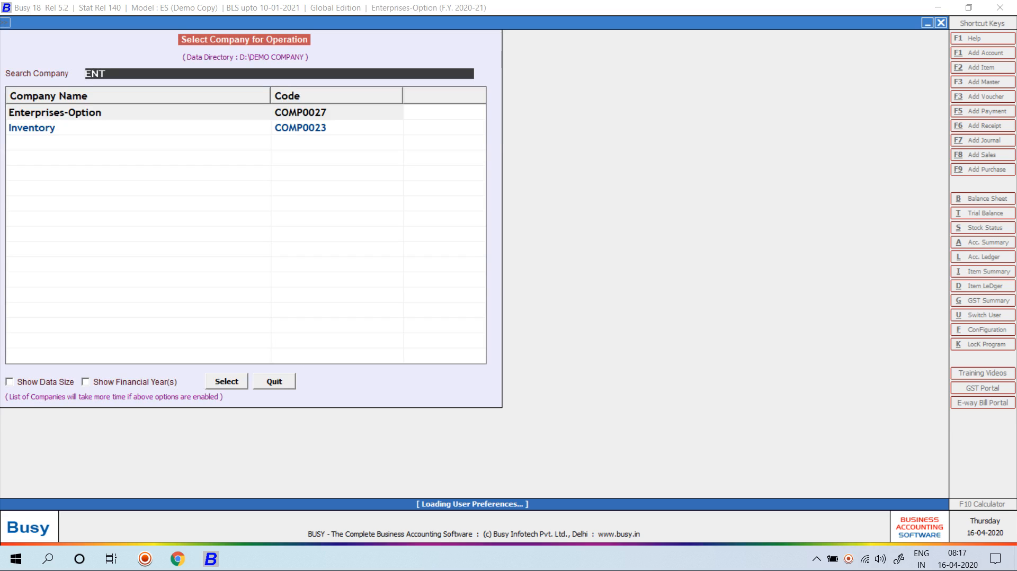
key("Right")
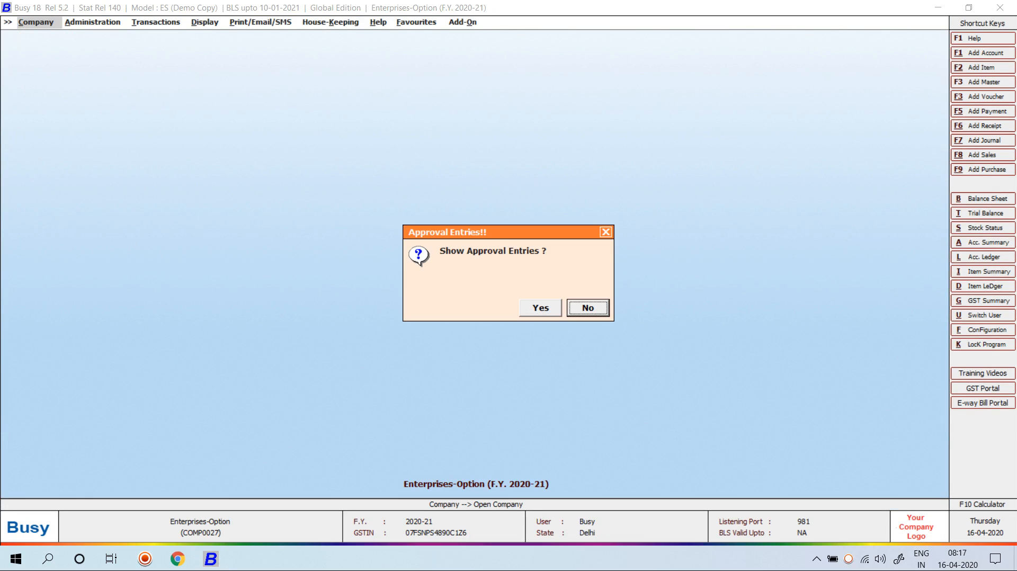
key("Return")
Open Configuration > Features/Options > Enterprise Features and the master series group types list
key("Right")
key("Down")
key("Return")
key("Return")
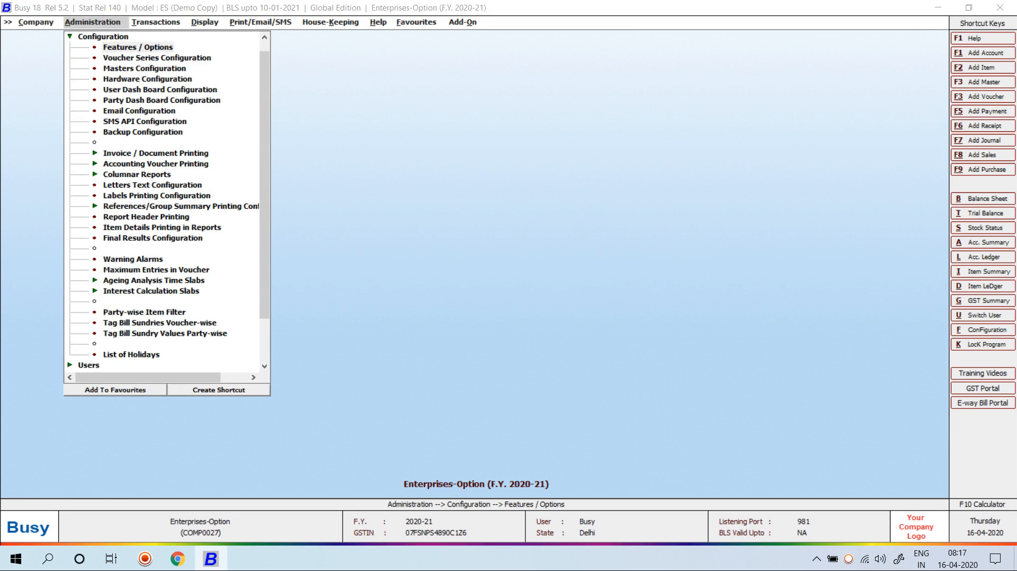
key("Up")
key("Up")
key("Return")
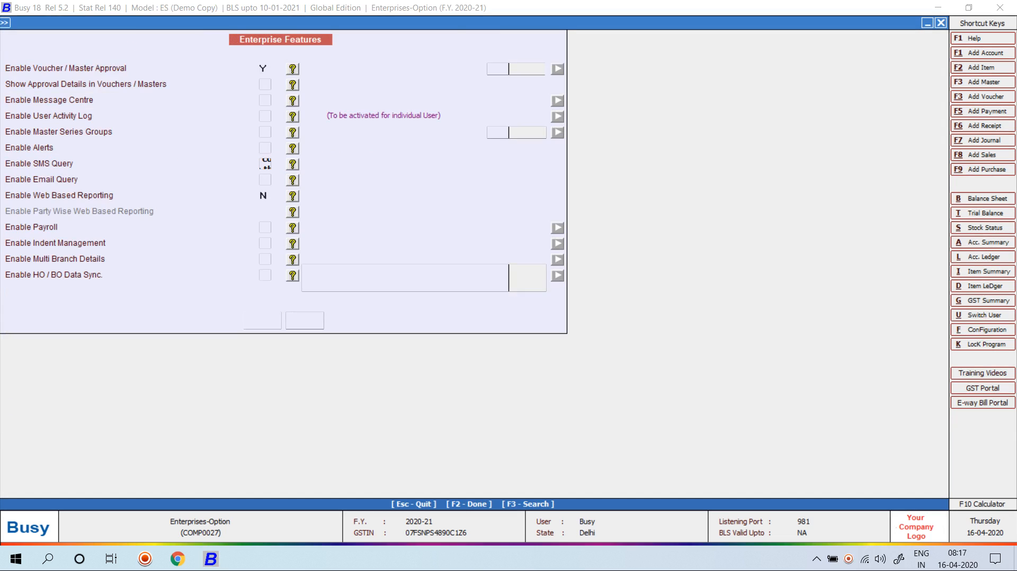
left_click(516, 133)
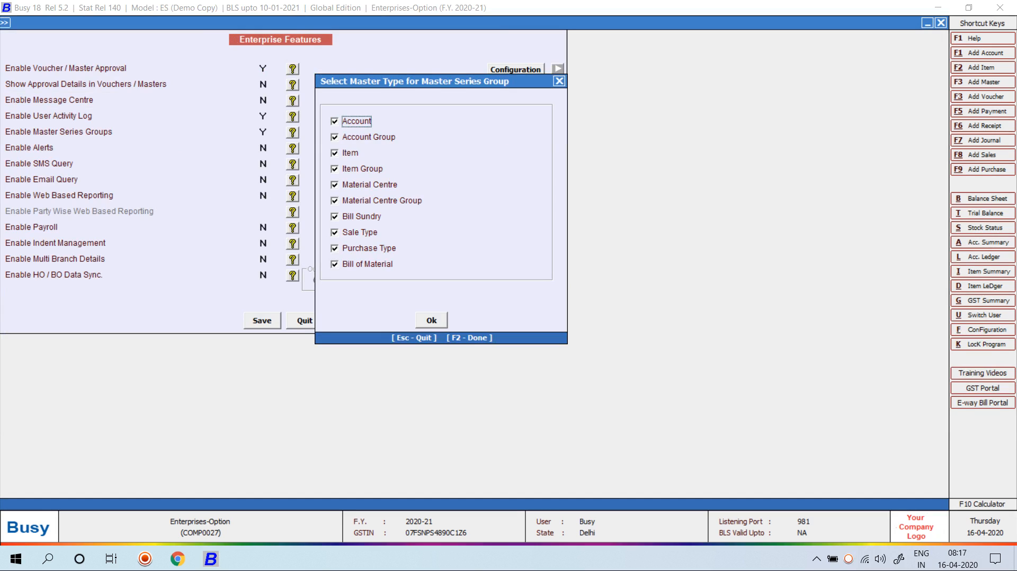
Untick Item Group, Sale Type and Purchase Type for master series groups and save
key("Down")
key("Down")
key("Down")
key("space")
key("Down")
key("Down")
key("Down")
key("Down")
key("space")
key("Down")
key("space")
key("F2")
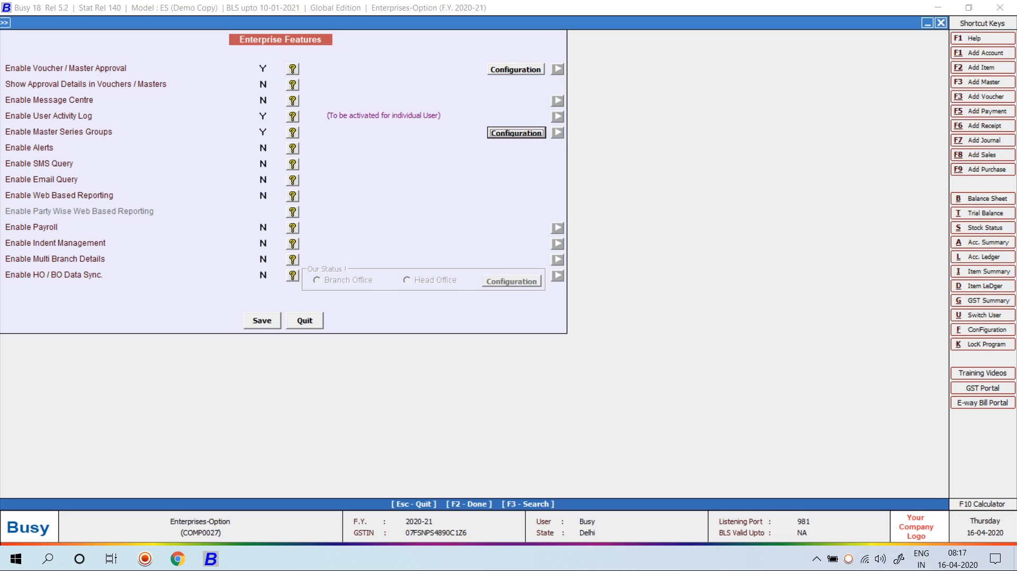
key("F2")
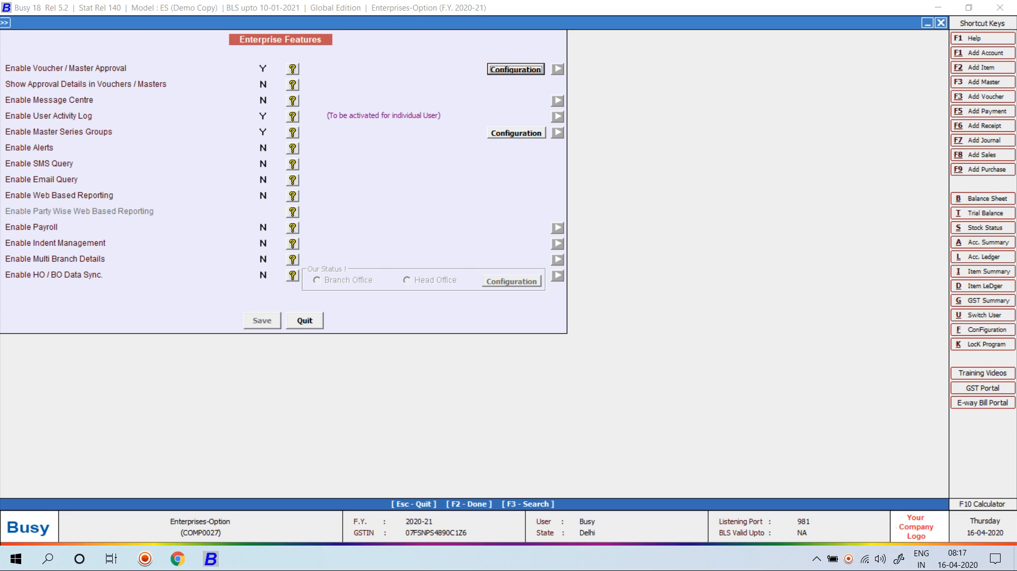
key("Escape")
key("Escape")
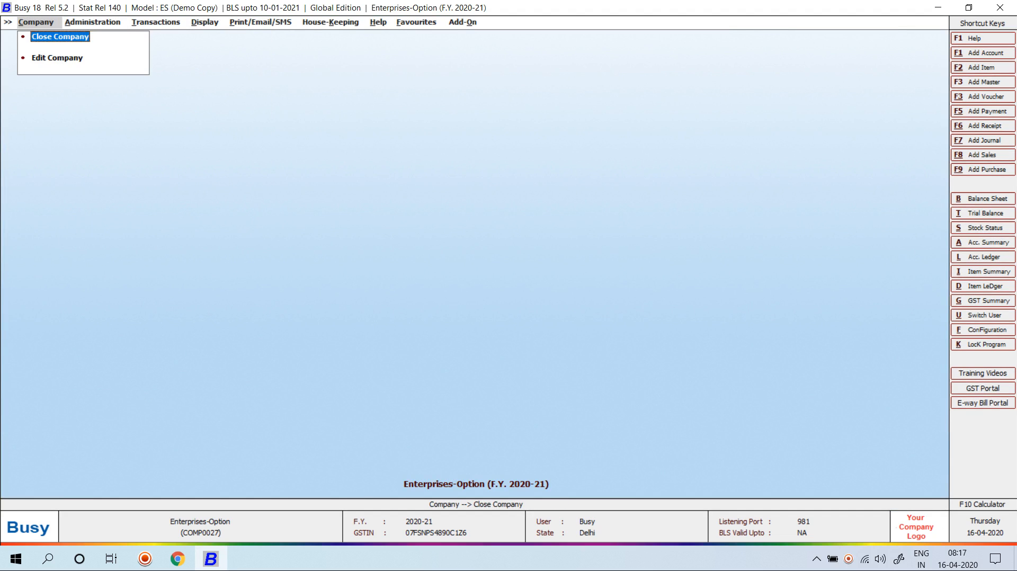
Close the company and reopen Enterprises-Option logged in as user T2
key("Return")
key("Return")
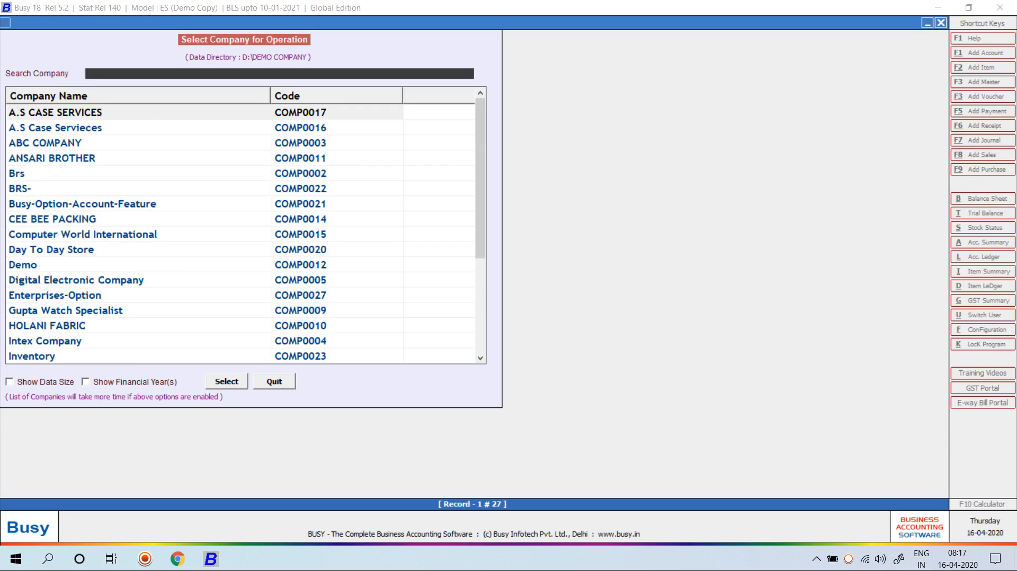
type("T")
key("BackSpace")
type("ENT")
key("Return")
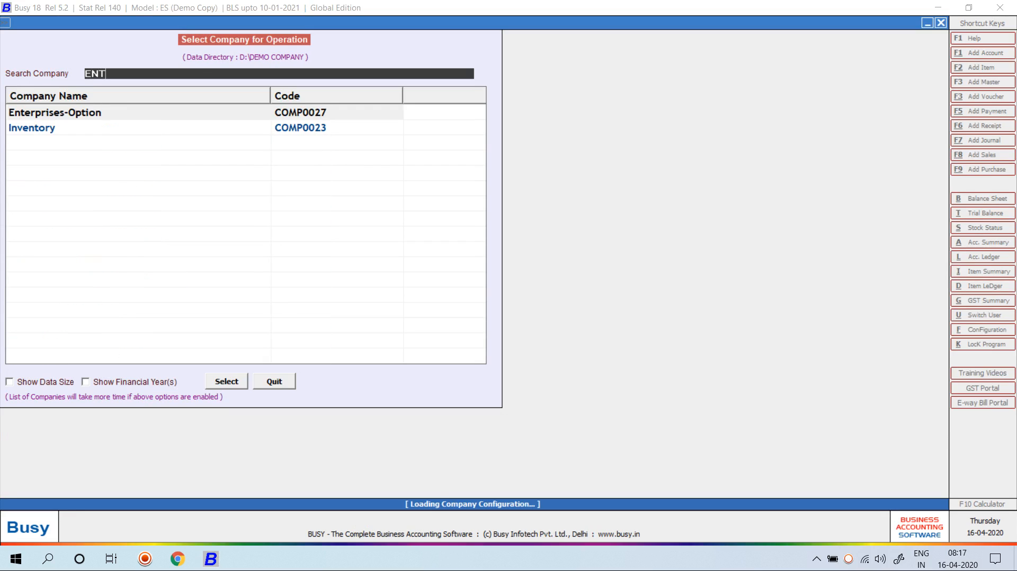
type("T")
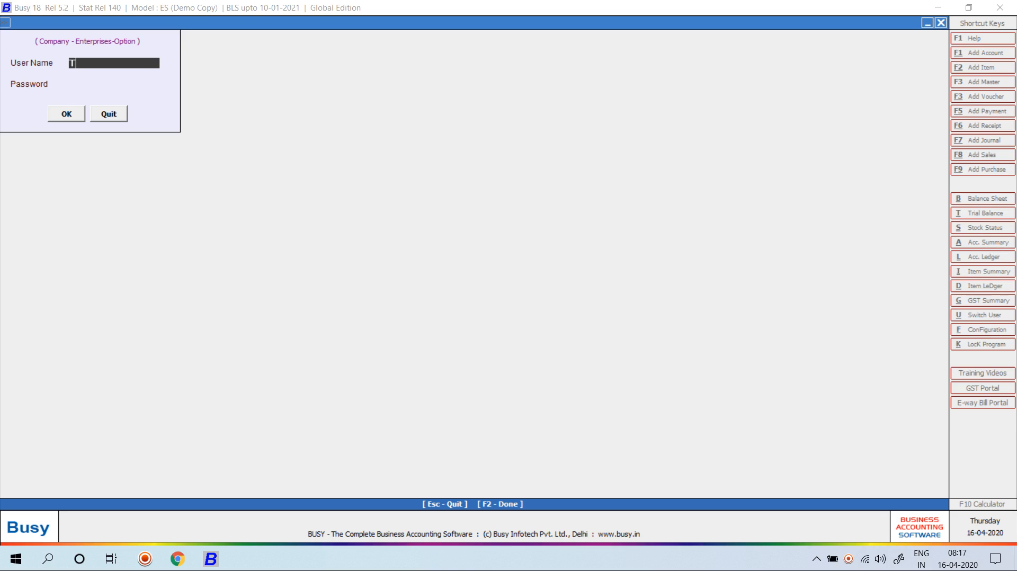
type("2")
key("Return")
type("**")
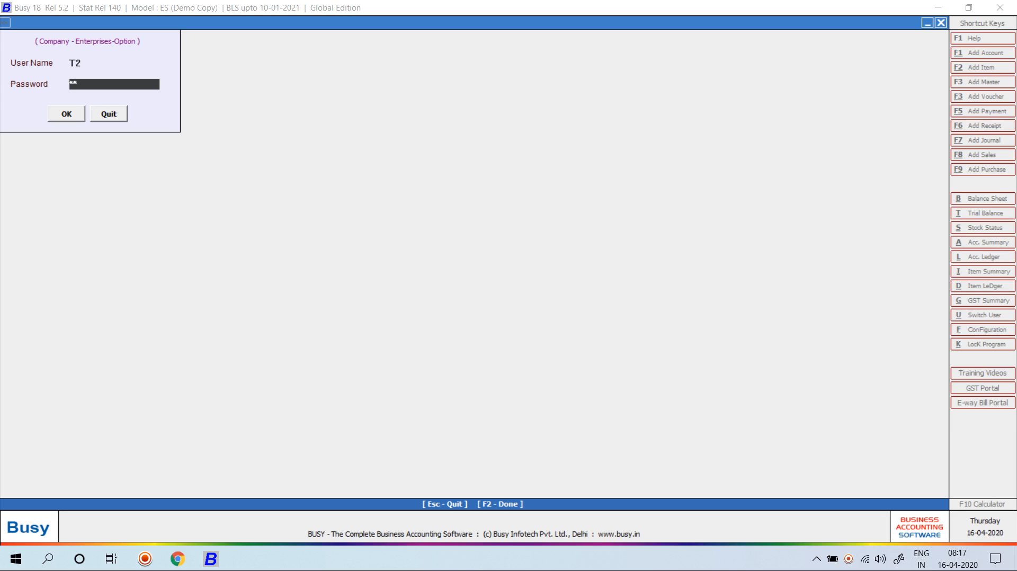
key("Return")
key("Return")
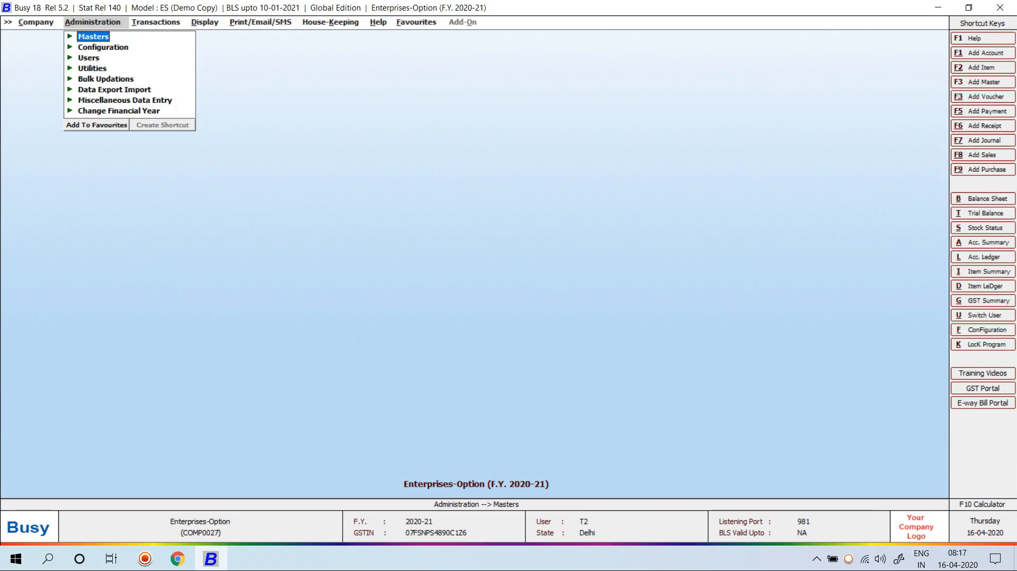
Start a purchase voucher, confirm it defaults to series T-2, then discard it
key("Right")
key("Down")
key("Return")
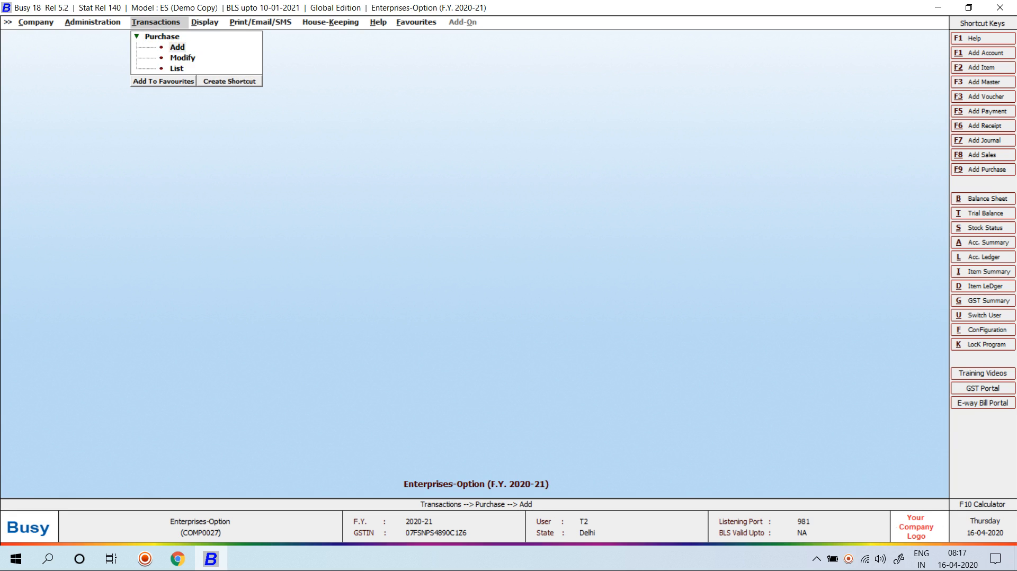
key("Return")
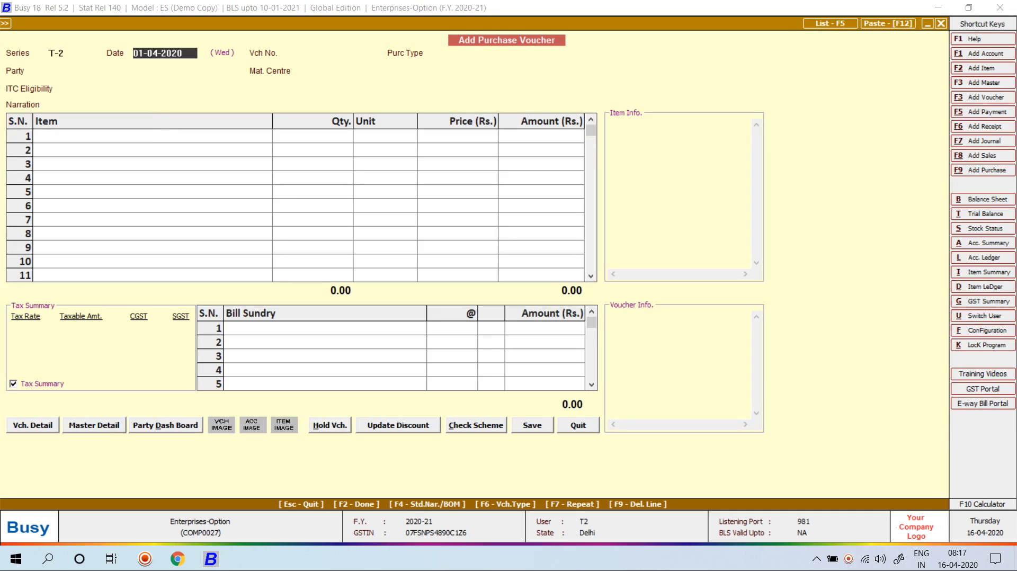
key("Return")
key("Return")
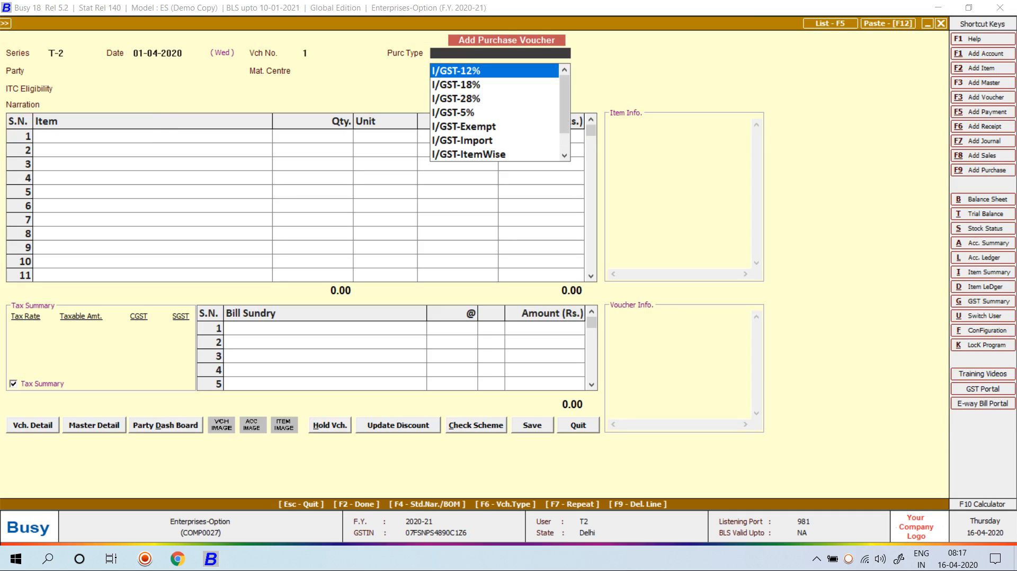
key("Escape")
key("Escape")
key("Return")
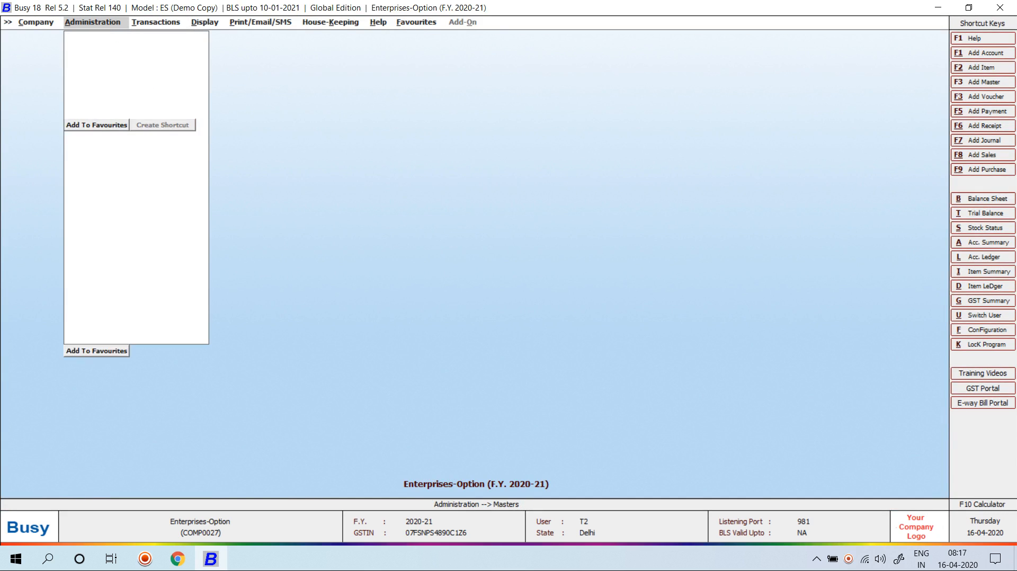
Start a new account named B1 in the Sundry Debtors group
key("Down")
key("Up")
key("Return")
key("Down")
key("Return")
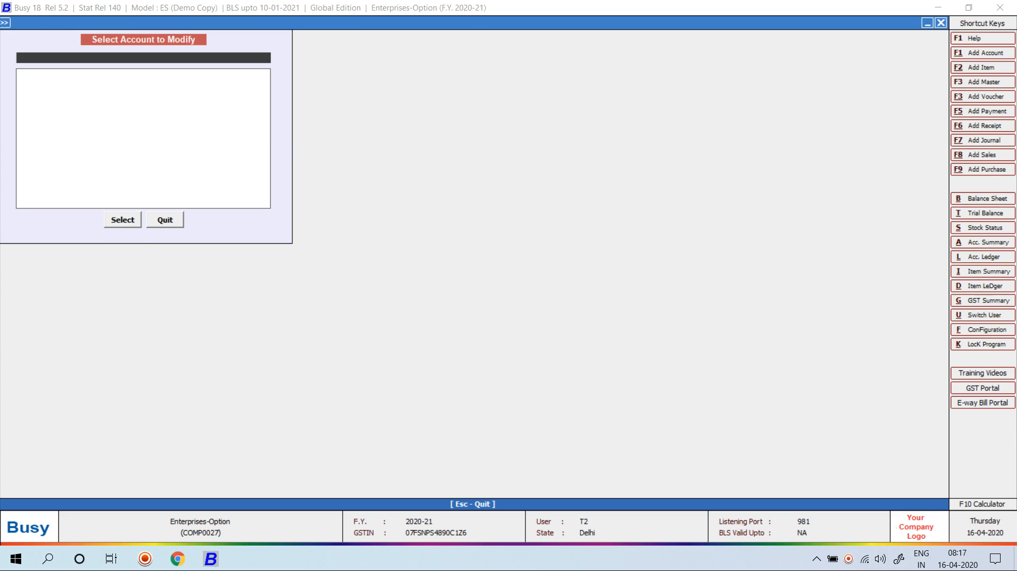
key("Escape")
key("Up")
key("Return")
type("B1")
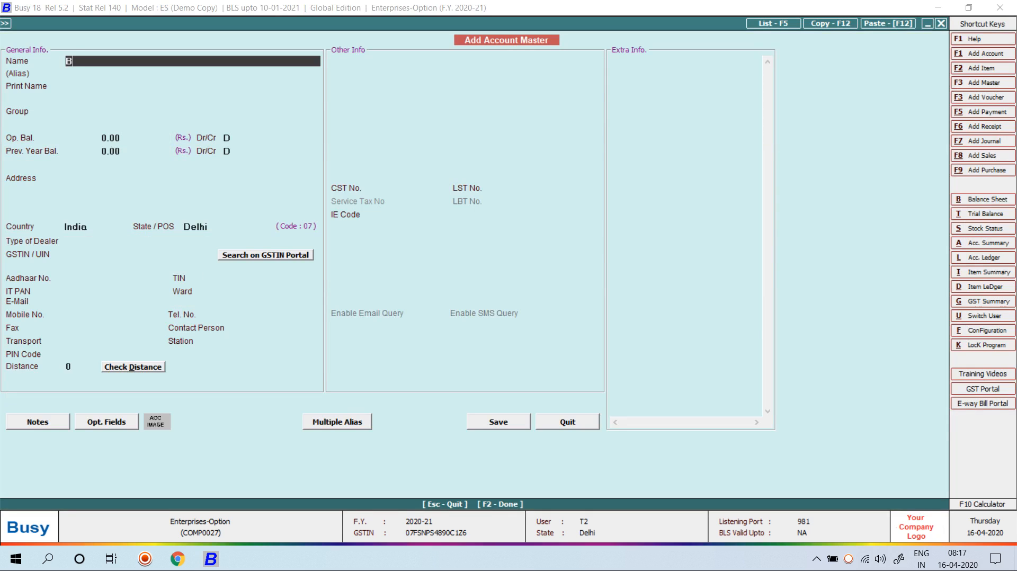
key("Return")
key("Return")
type("SUN")
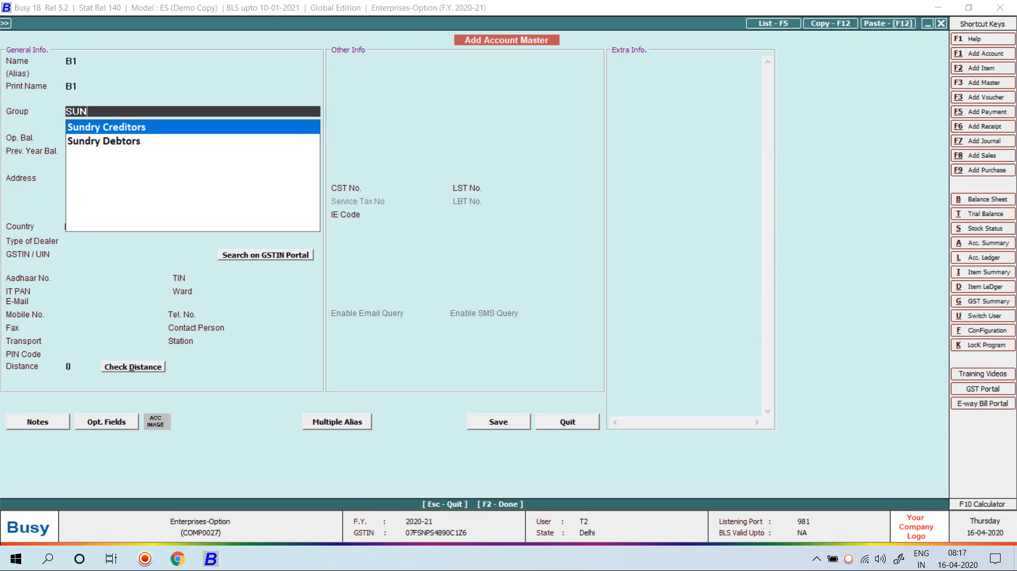
key("Down")
key("Return")
key("Return")
key("Return")
Make B1 an Un-Registered dealer with bill-by-bill balancing N and save it
key("Return")
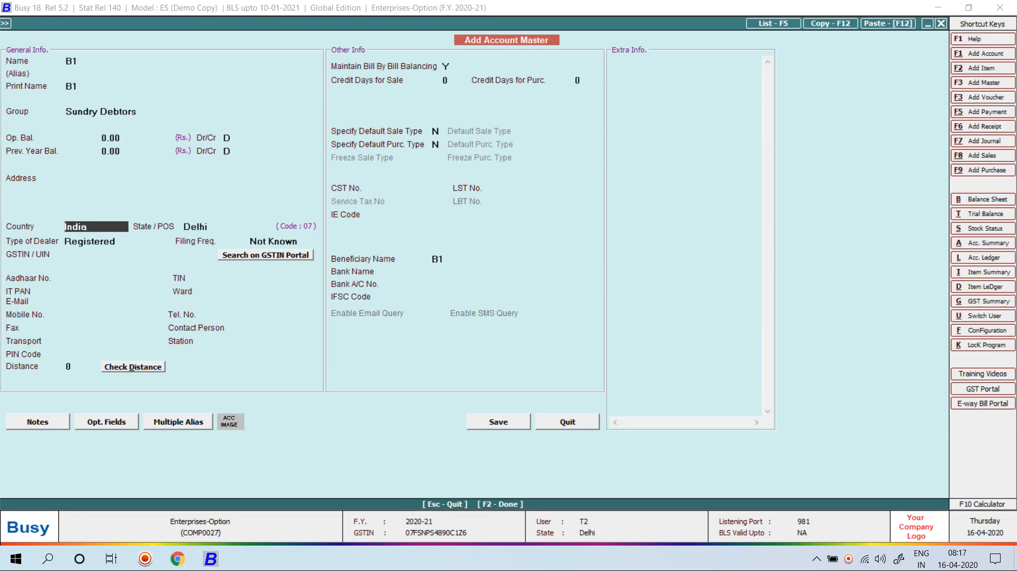
key("Return")
key("Return")
key("Down")
key("Return")
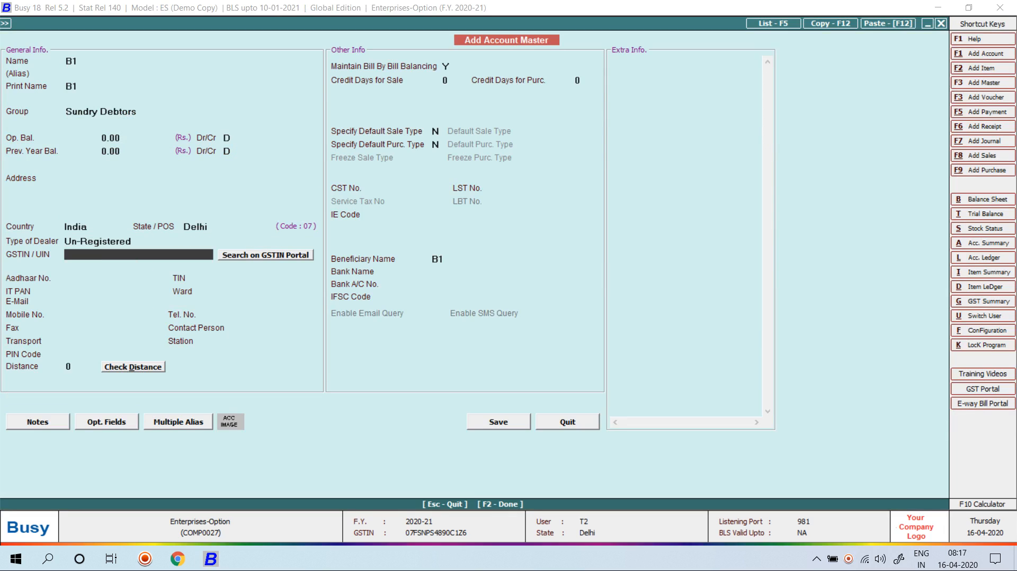
left_click(445, 67)
type("N")
key("F2")
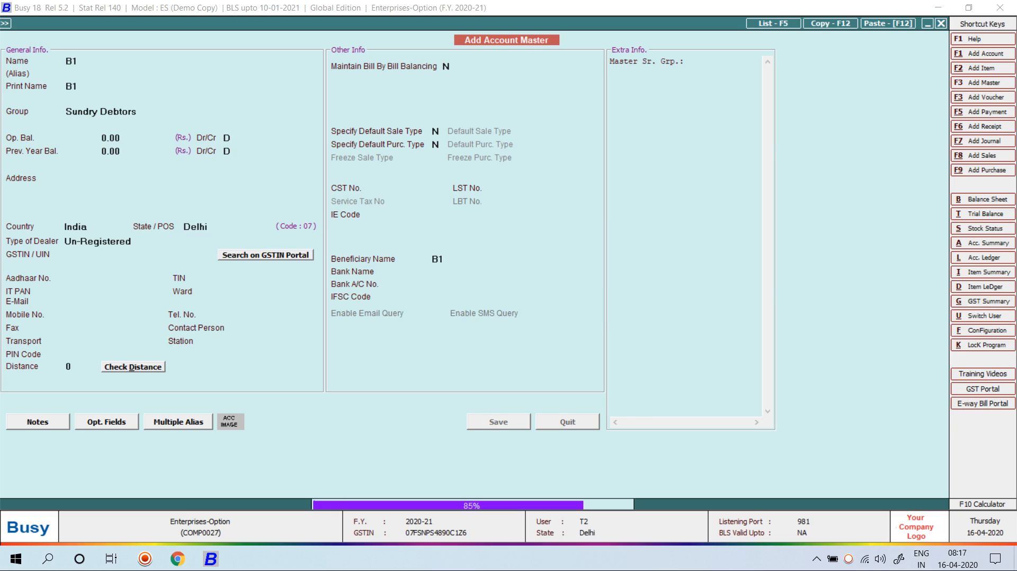
Add account B2 with bill-by-bill balancing N, save it, and close the account form
type("B2")
key("Return")
key("Return")
key("Return")
key("Return")
key("Return")
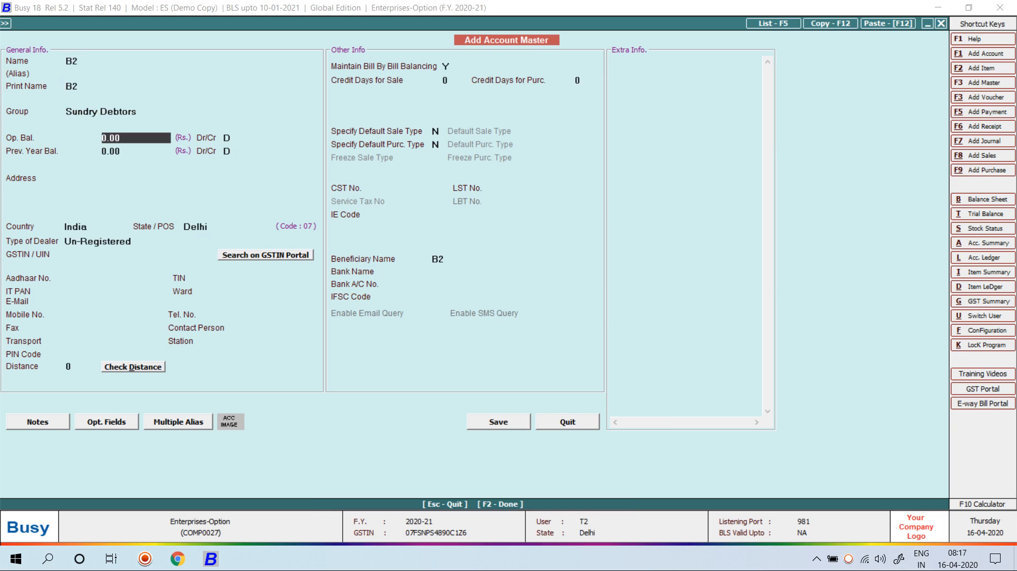
type("N")
key("F2")
key("Return")
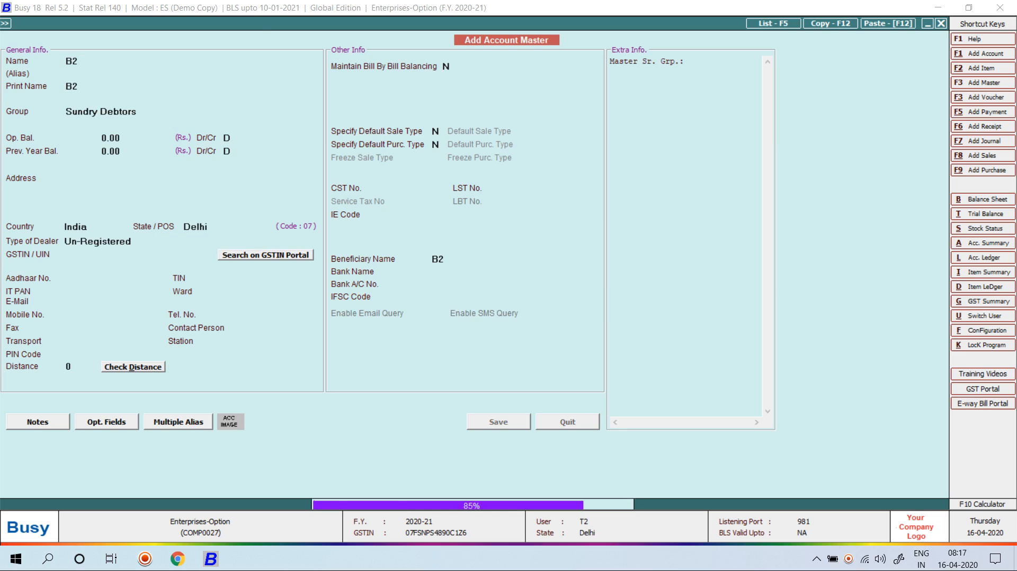
key("Escape")
key("Right")
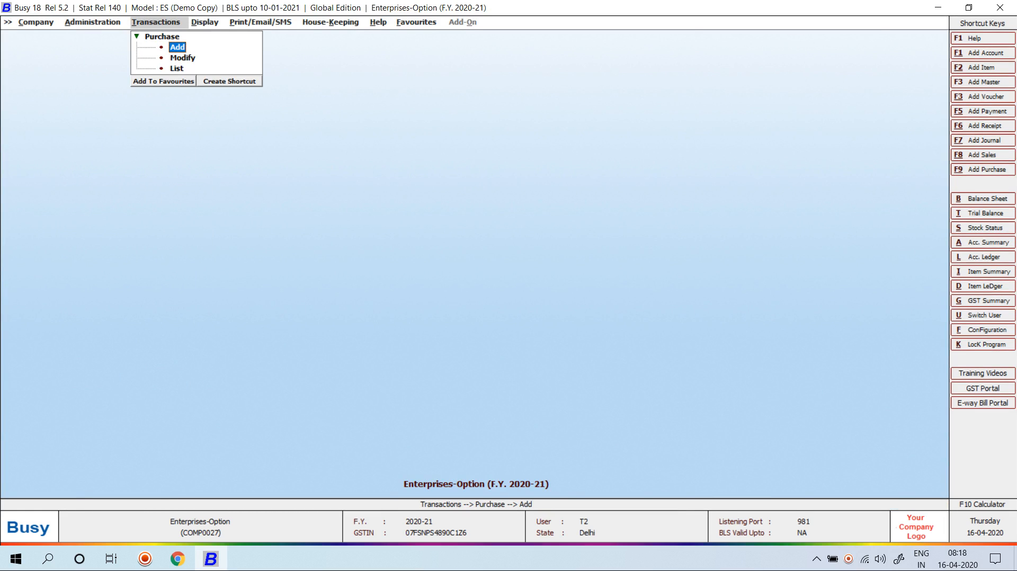
Close the company, search 'EN' to reopen Enterprises-Option, and log in as T1
key("Left")
key("Left")
key("Return")
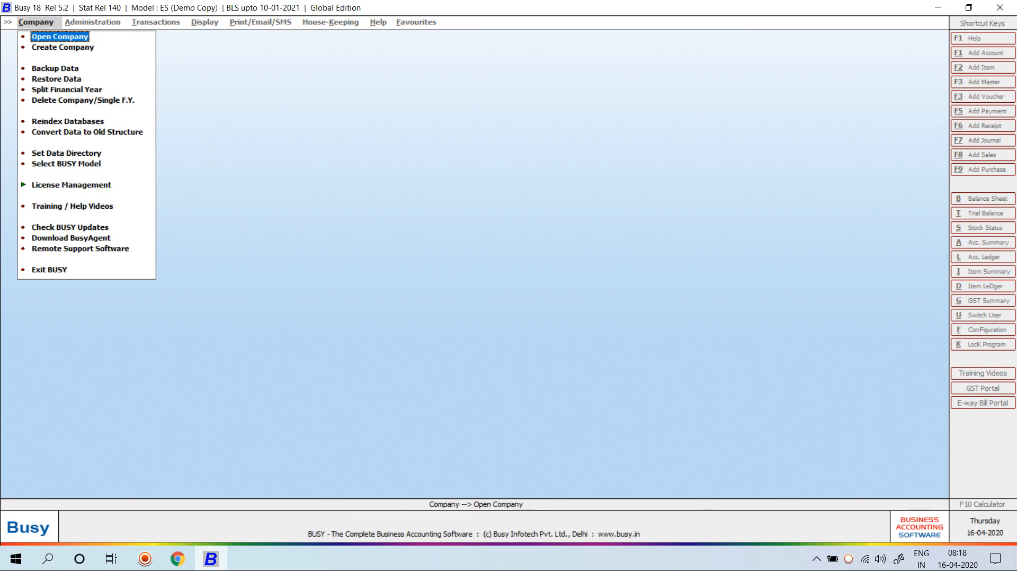
key("Return")
type("EN")
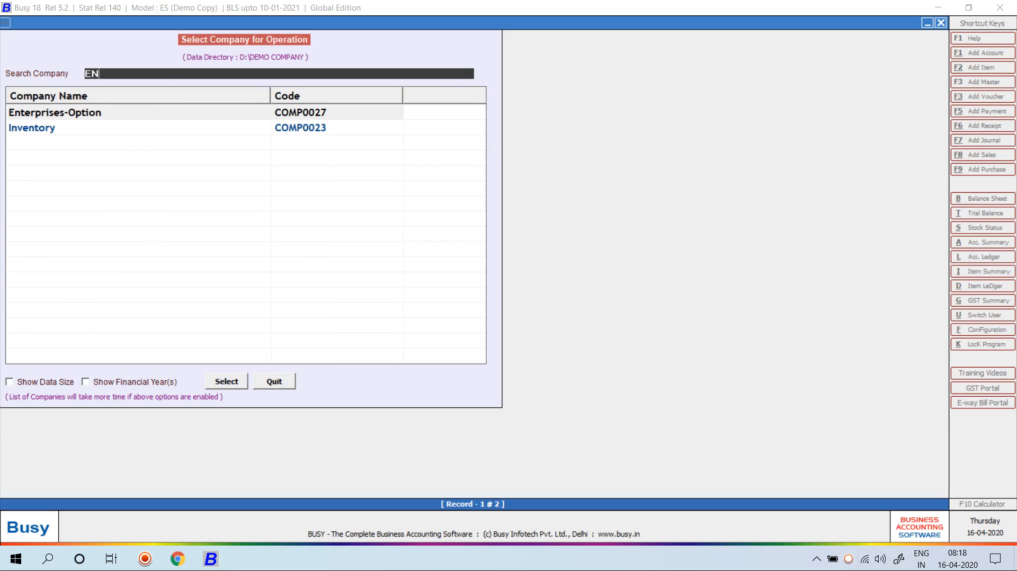
key("Return")
type("T1")
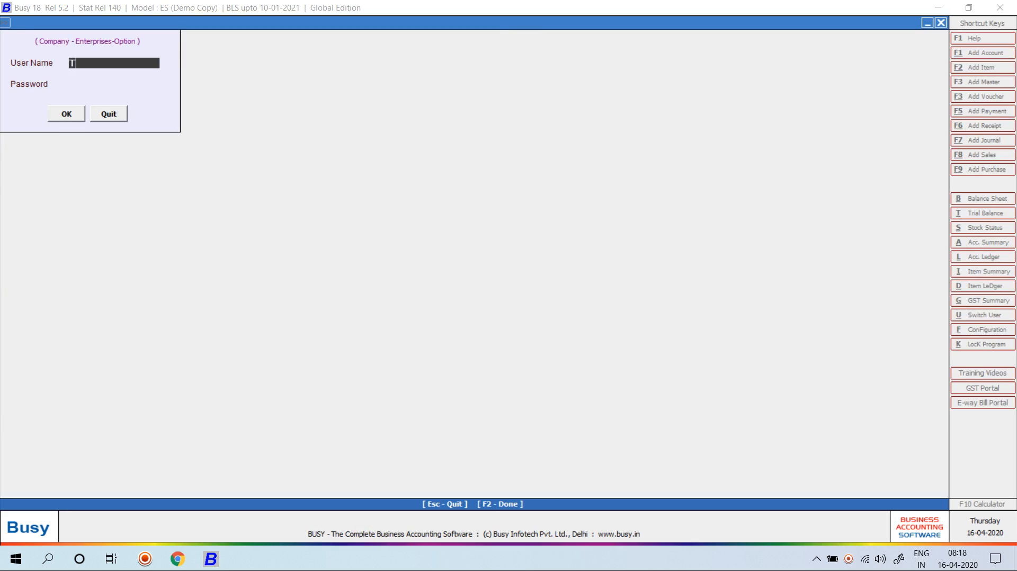
key("Return")
type("1")
key("Return")
key("Return")
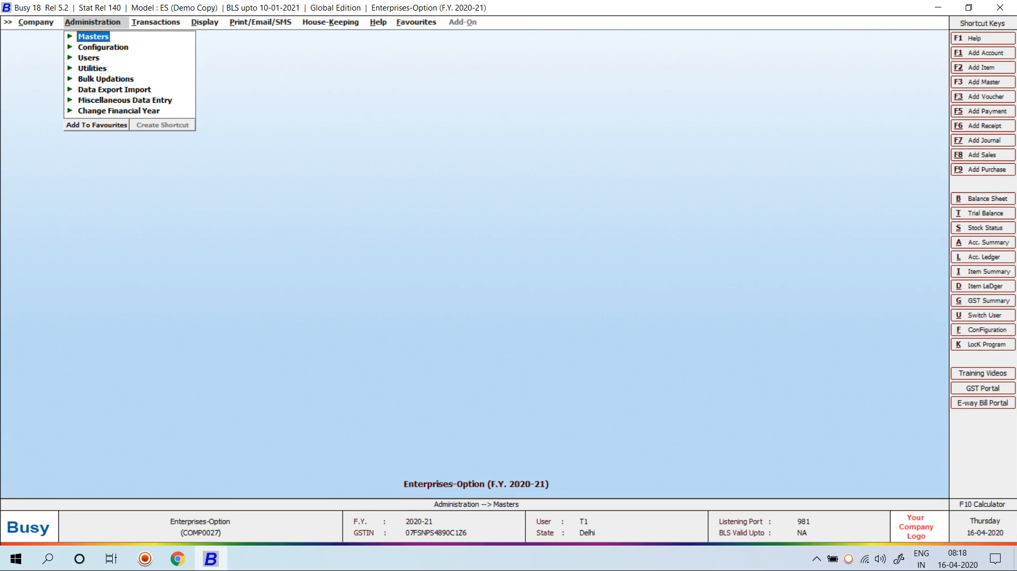
Move account A1 to the Sundry Debtors group with State/POS Delhi and save it
key("Return")
key("Return")
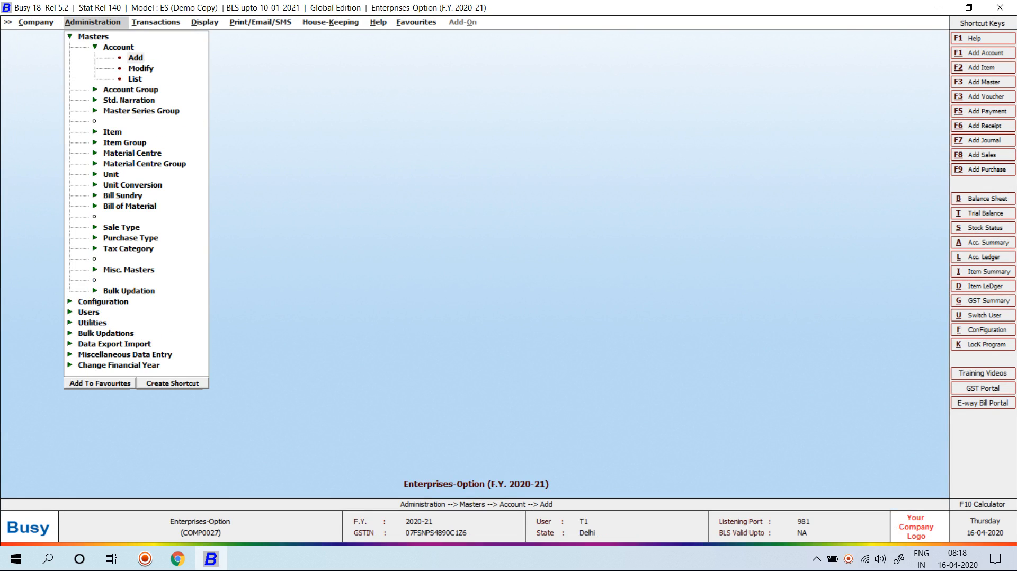
key("Return")
key("Escape")
key("Down")
key("Return")
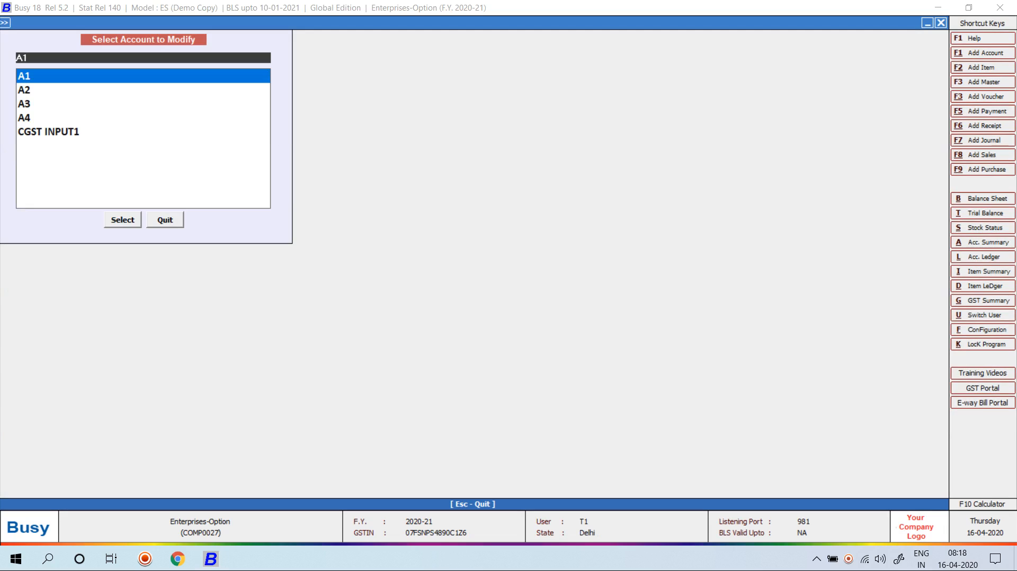
key("Return")
key("Return")
key("Return")
key("Return")
key("Return")
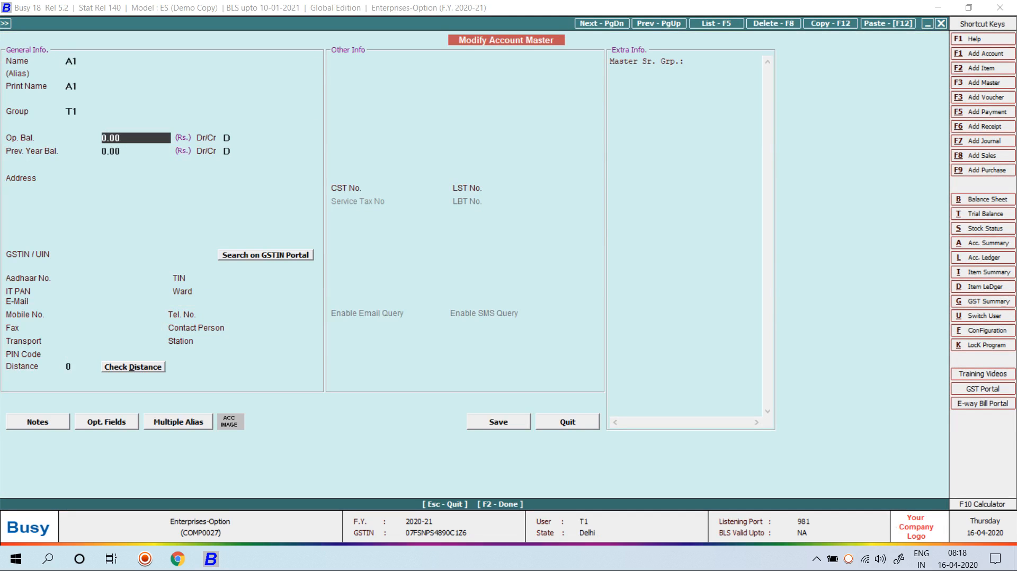
key("Up")
type("Sun")
key("Down")
key("Return")
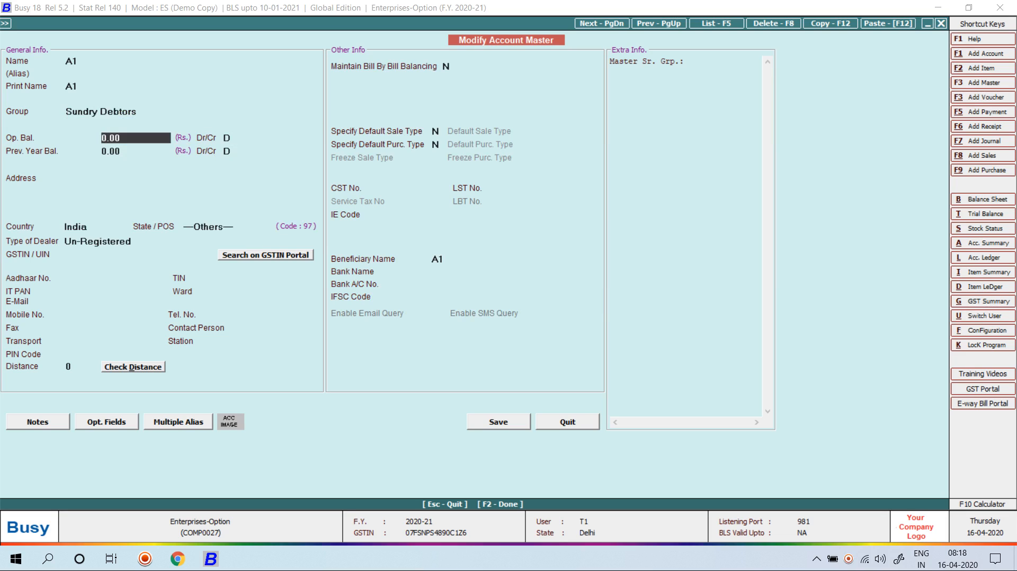
left_click(230, 226)
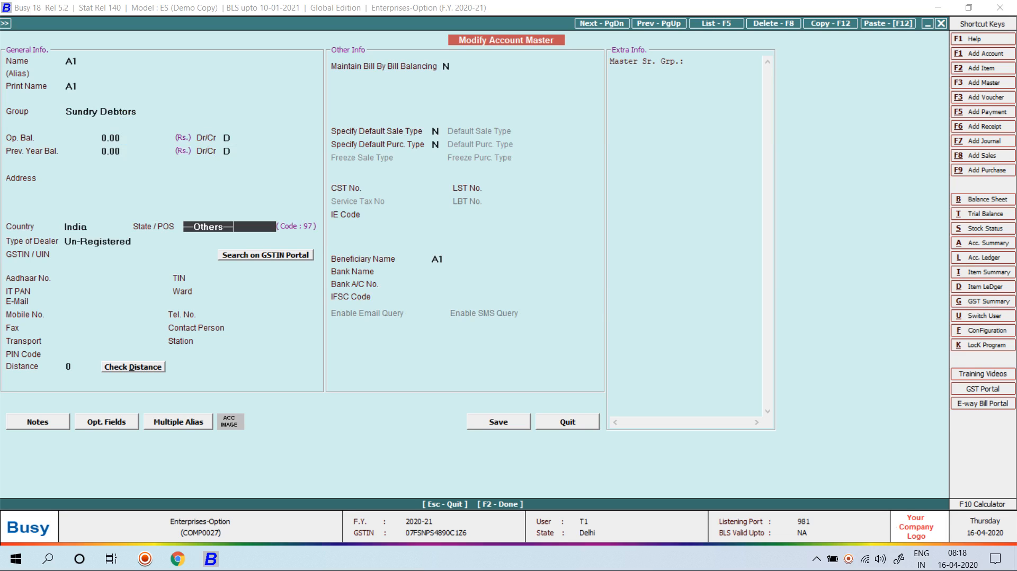
key("BackSpace")
key("BackSpace")
key("BackSpace")
key("BackSpace")
key("BackSpace")
key("BackSpace")
key("BackSpace")
key("BackSpace")
key("BackSpace")
key("BackSpace")
key("BackSpace")
key("BackSpace")
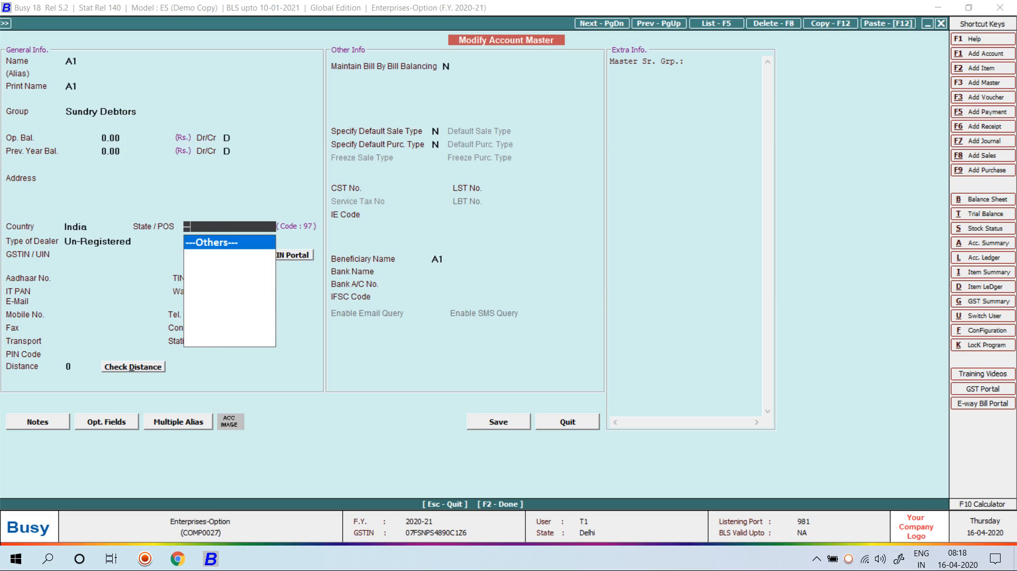
type("de")
key("Return")
key("Return")
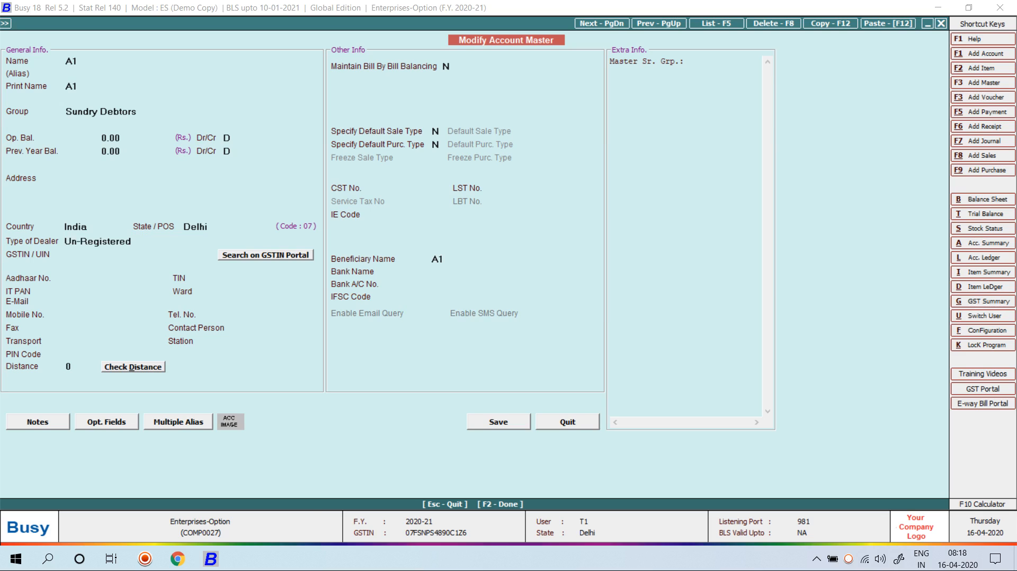
key("F2")
Move account A2 to Sundry Debtors with State Delhi and save it
key("Down")
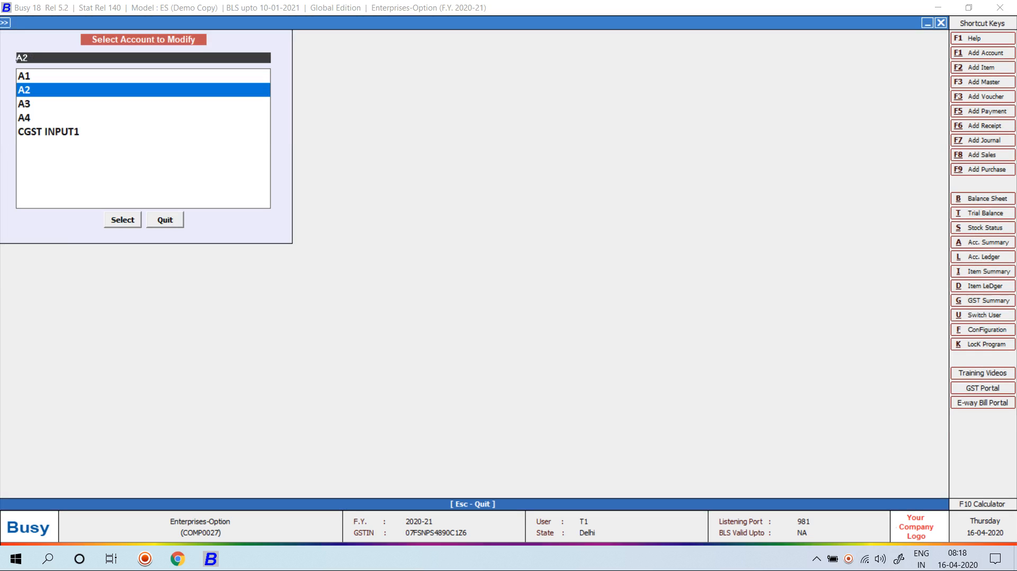
key("Return")
key("Return")
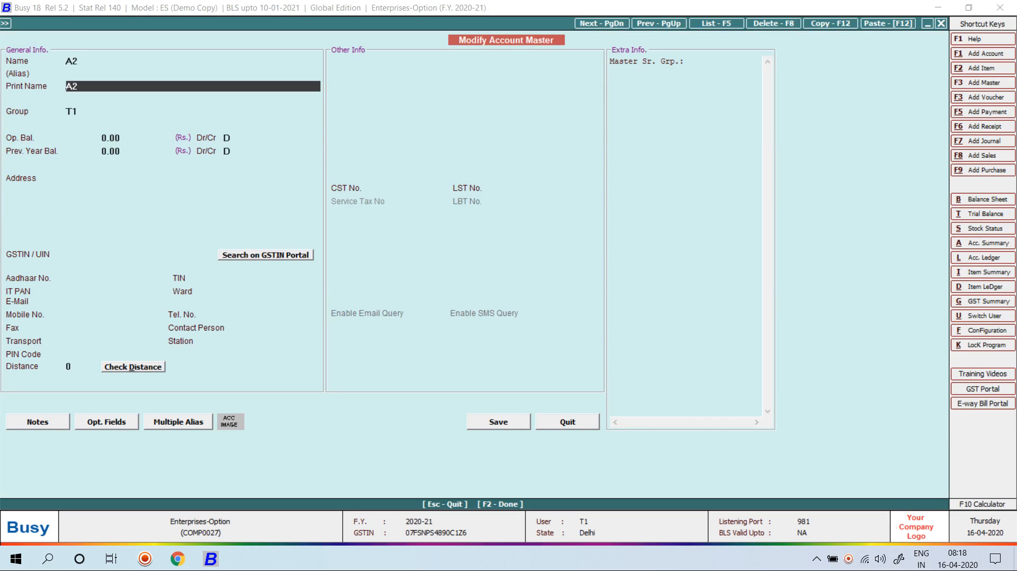
key("Return")
type("SUN")
key("Down")
key("Return")
key("Return")
key("Return")
key("Return")
key("Return")
key("Return")
key("Return")
key("Return")
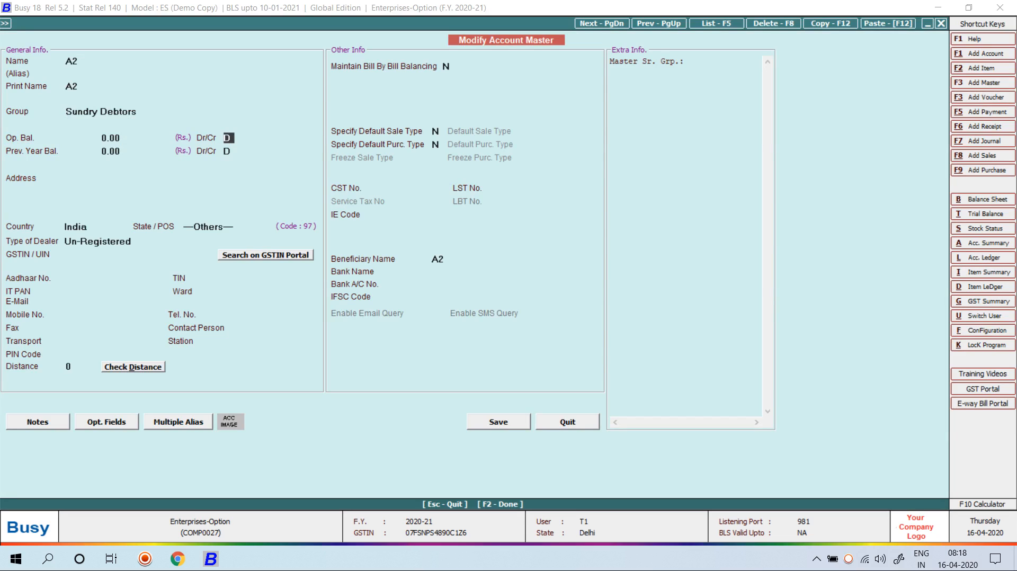
key("Return")
type("DE")
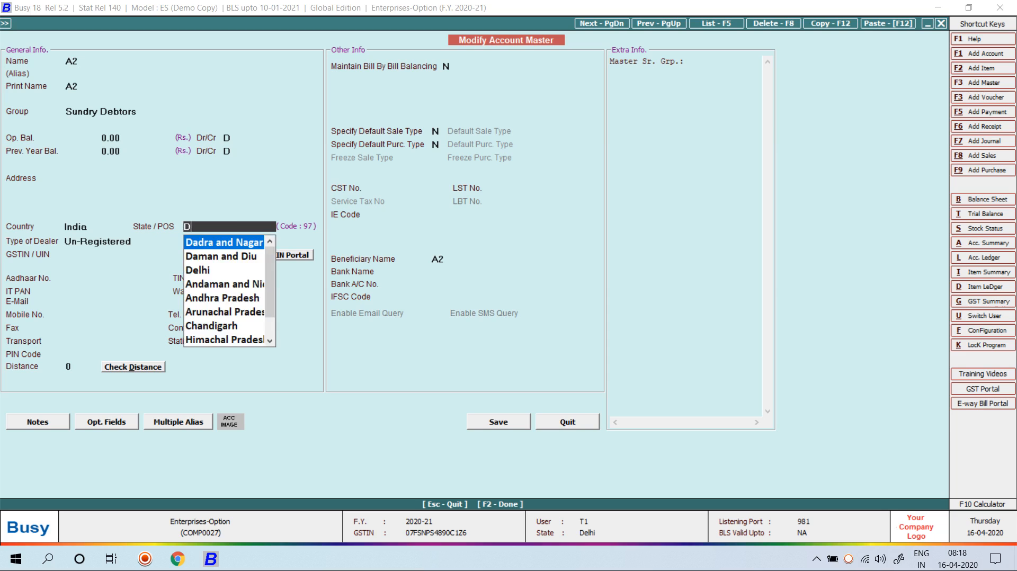
key("Return")
key("F2")
key("Return")
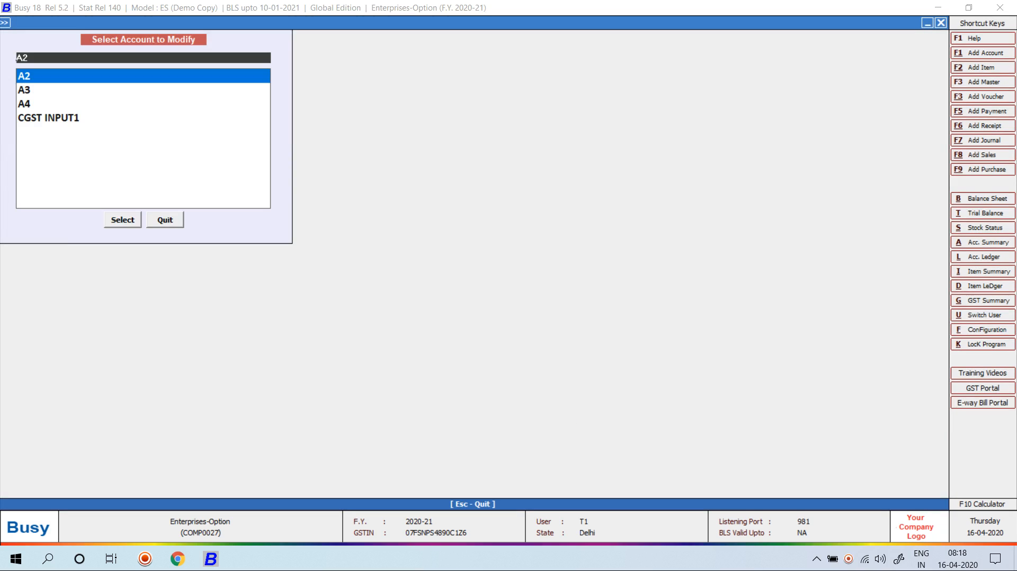
key("Down")
key("Return")
key("Return")
key("Return")
key("Return")
key("Return")
key("Return")
key("Return")
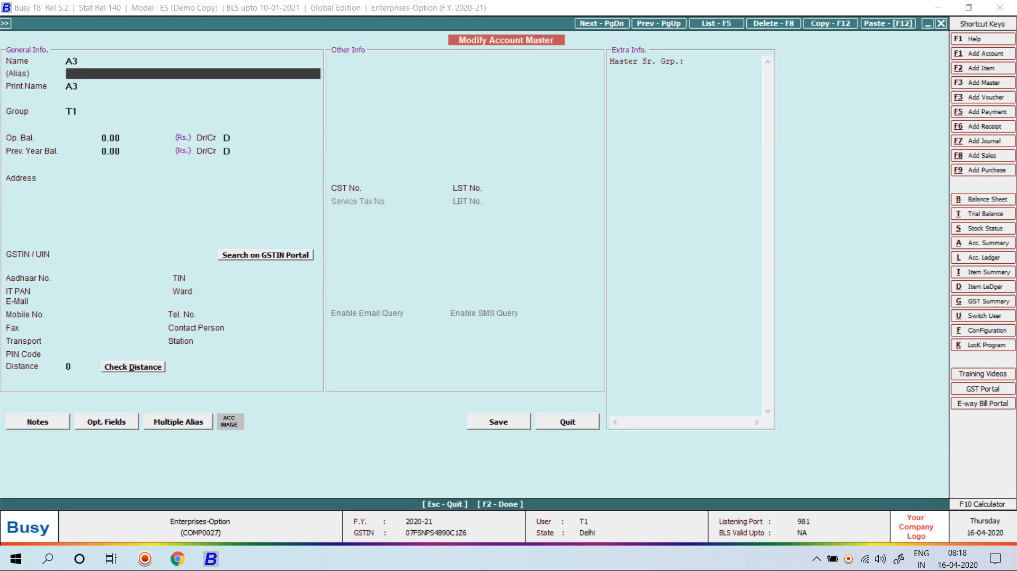
Move account A3 to Sundry Debtors with State Delhi, save it, and close the account list
key("Up")
key("Up")
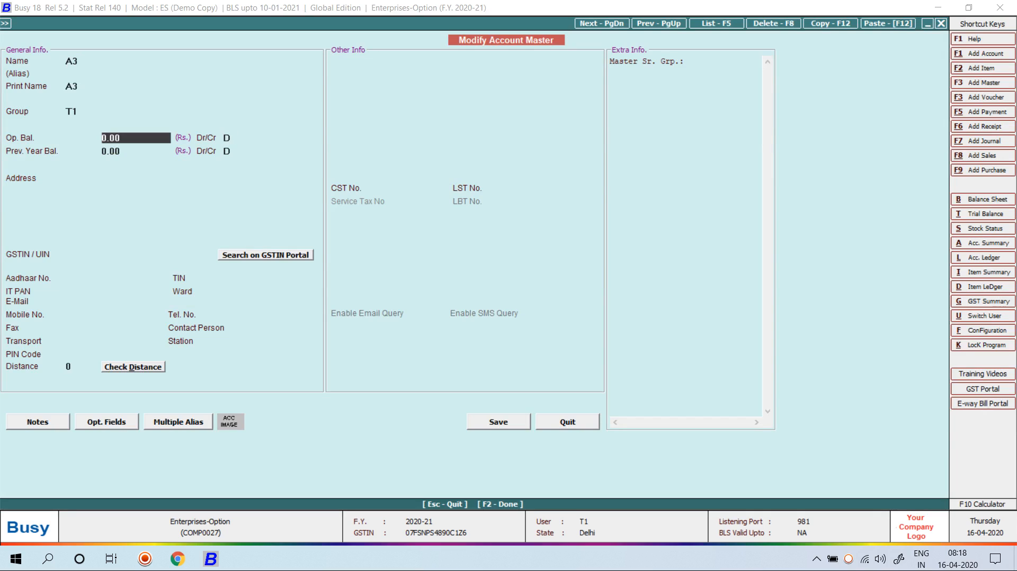
type("SUN")
key("Down")
key("Return")
key("Return")
key("Return")
key("Return")
key("Return")
key("Return")
key("Return")
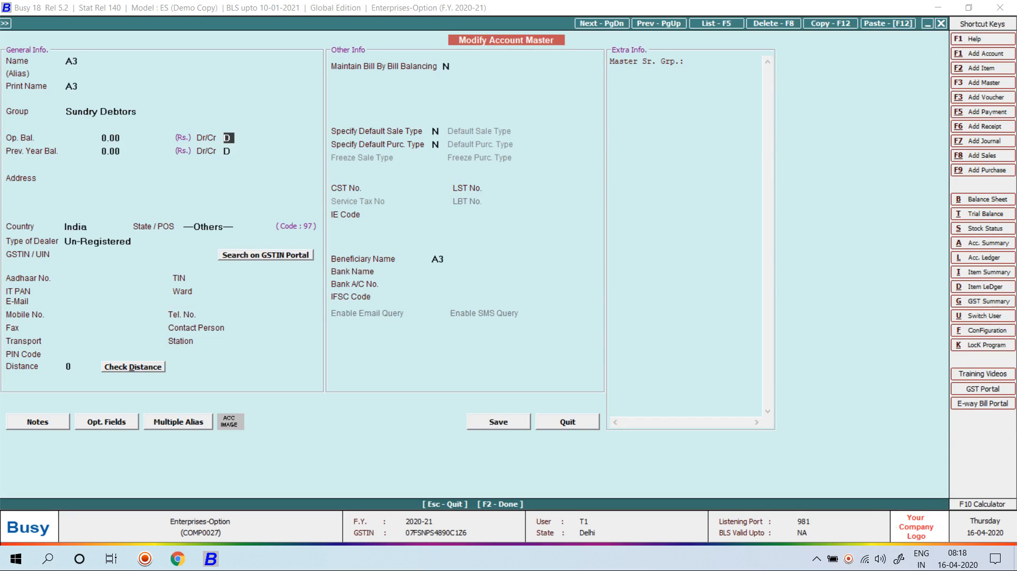
type("DEL")
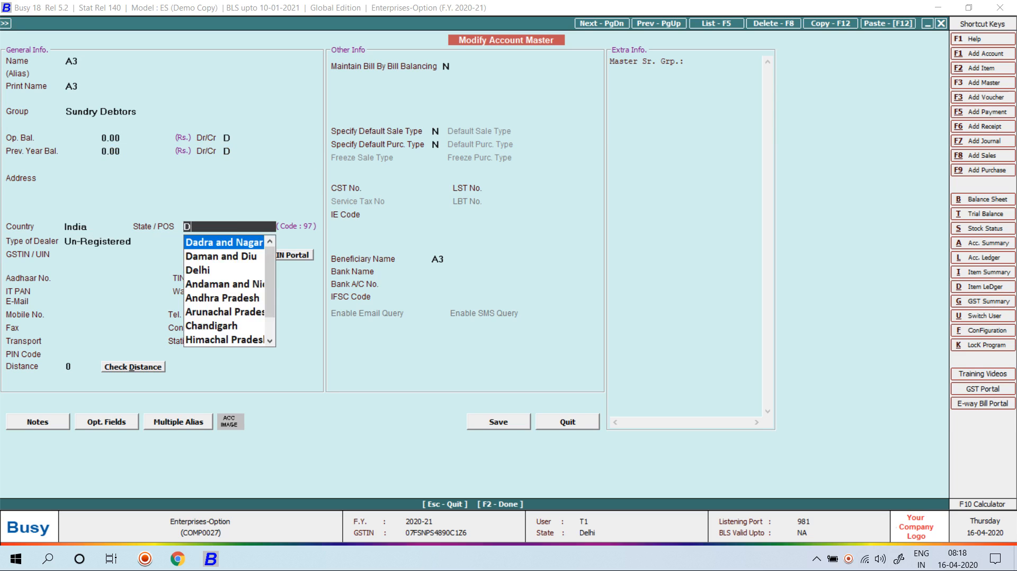
key("Return")
key("F2")
key("Return")
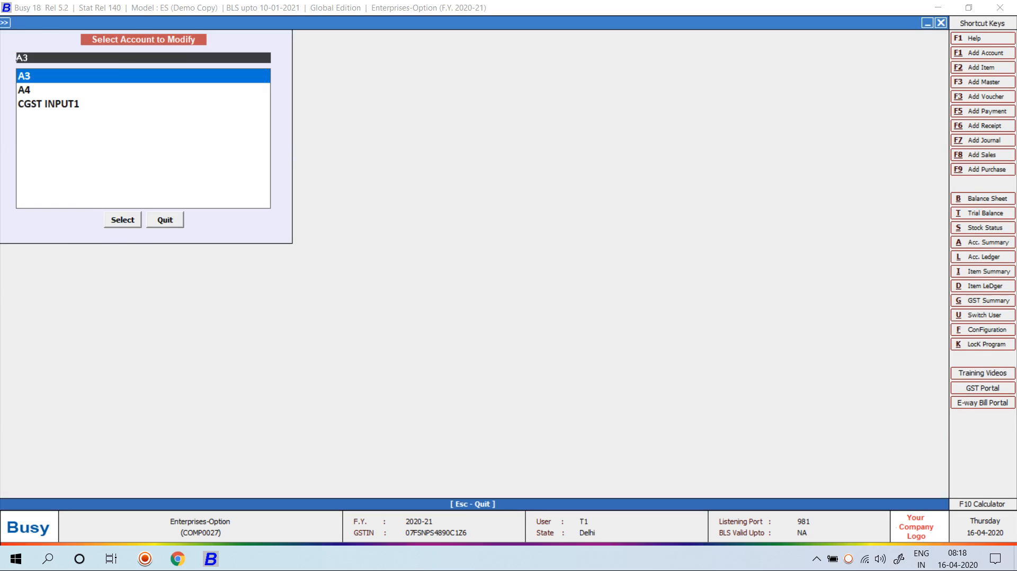
key("Escape")
key("Right")
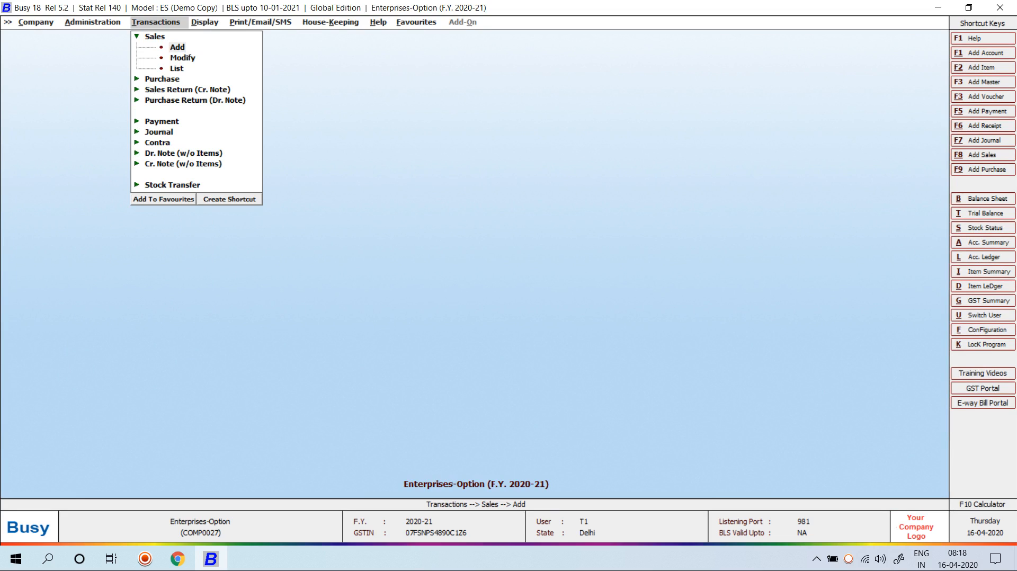
Start a sales voucher on series T-1 with sale type L/GST-ItemWise
key("Return")
key("Return")
key("Return")
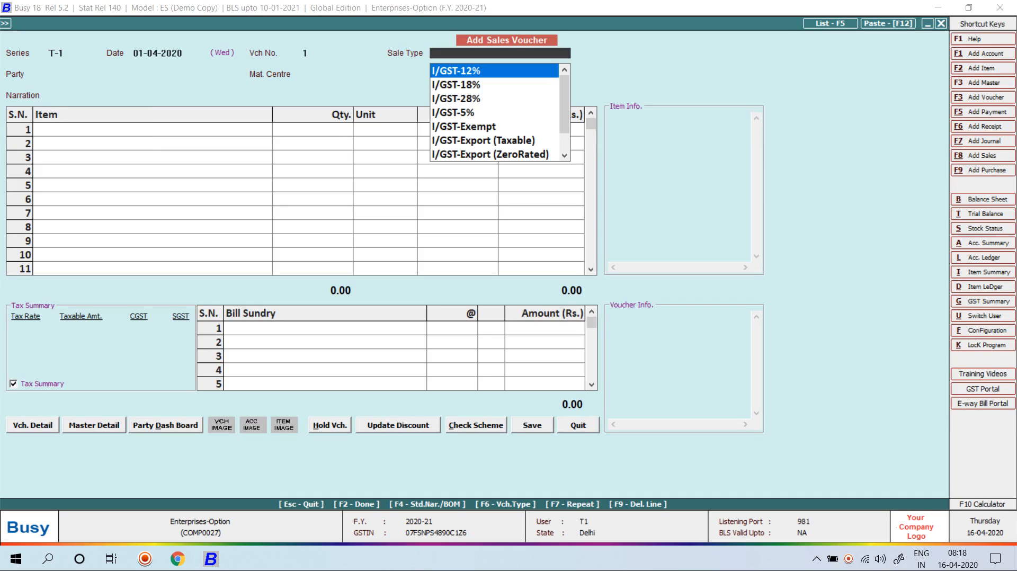
type("item")
key("Return")
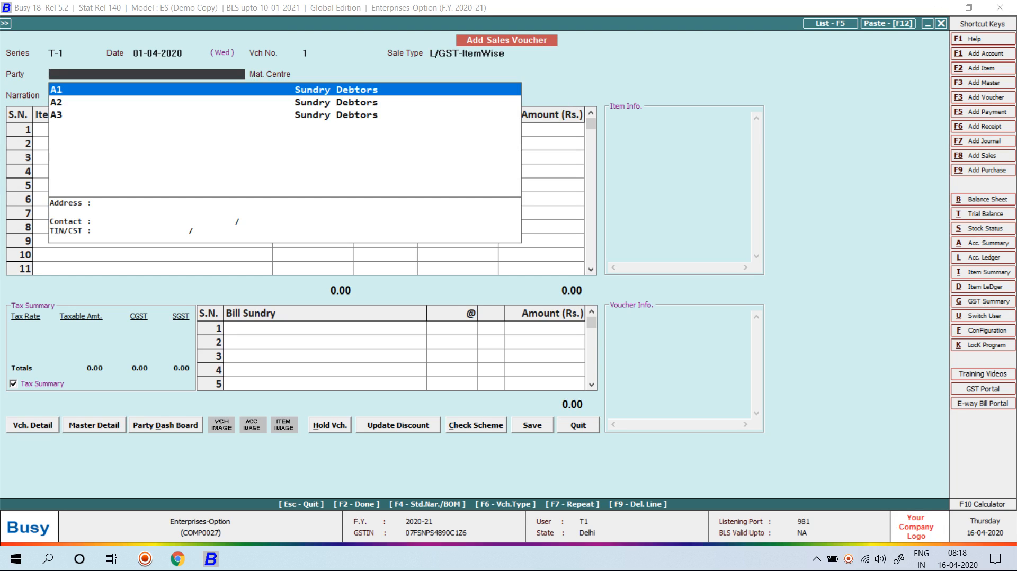
key("Return")
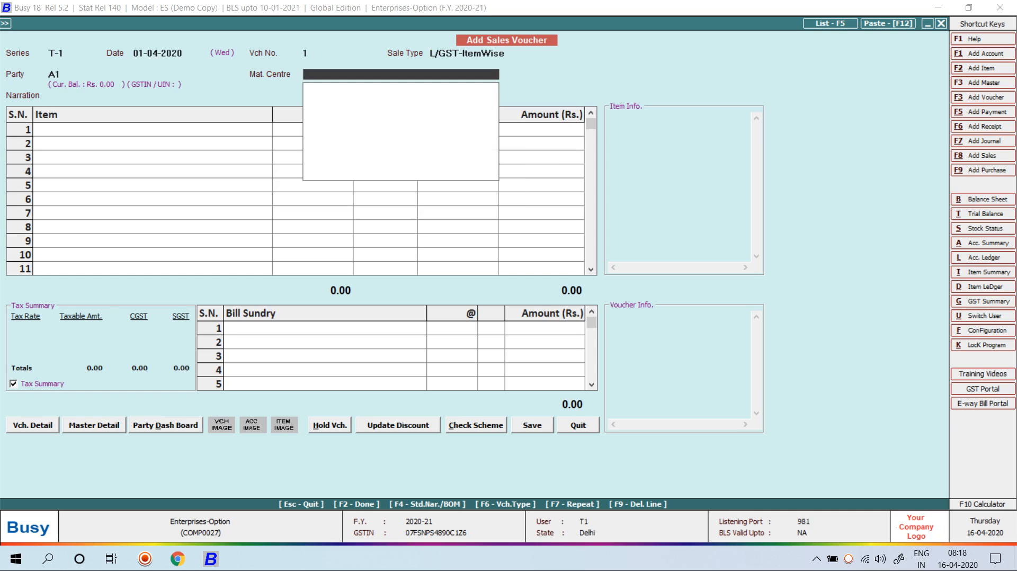
Create material centre MAIN STORE-2 under a new primary group named NEW GROUP
key("F3")
type("MAIN")
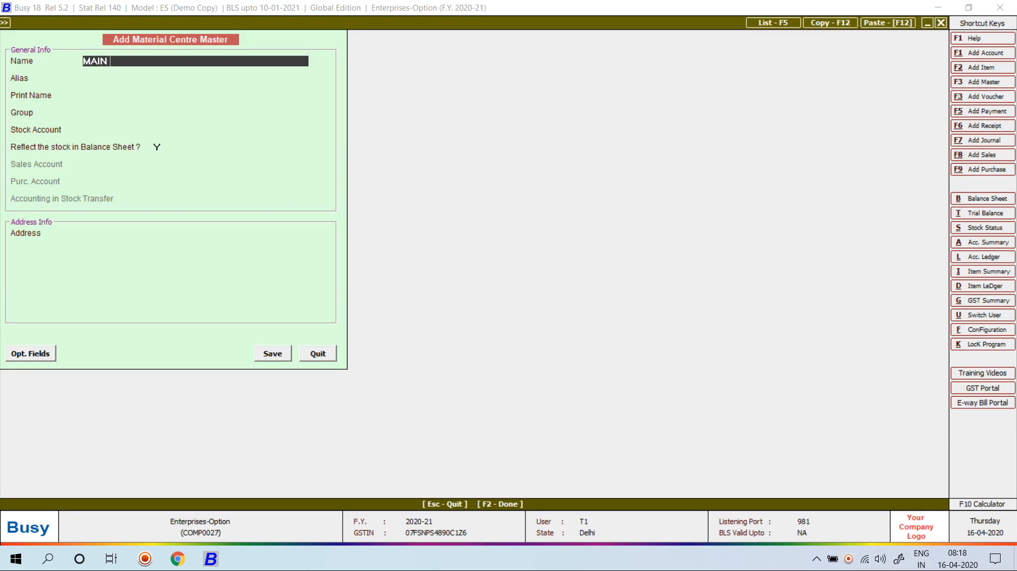
type(" STORE-2")
key("Return")
key("Return")
key("Return")
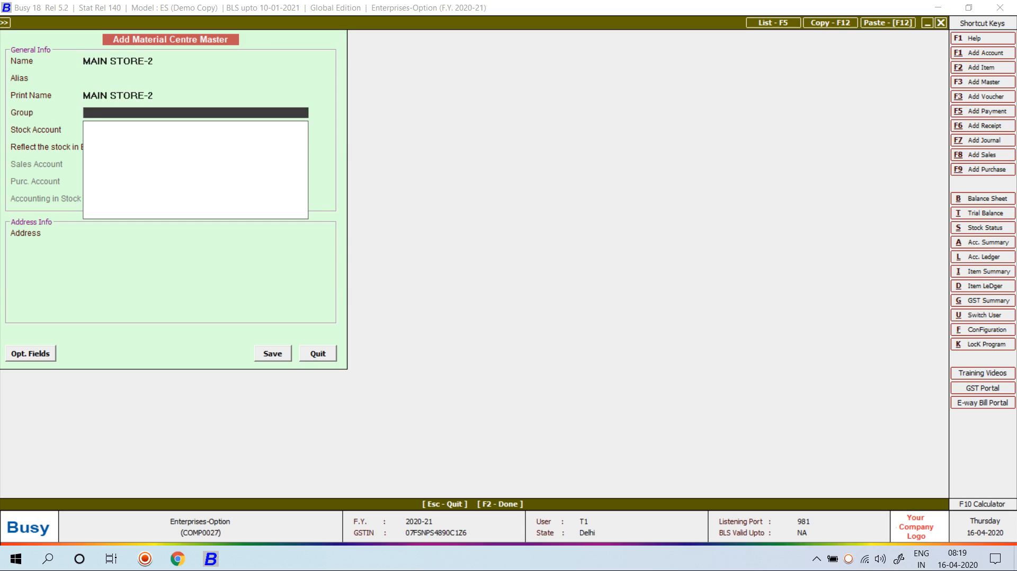
key("F3")
type("N")
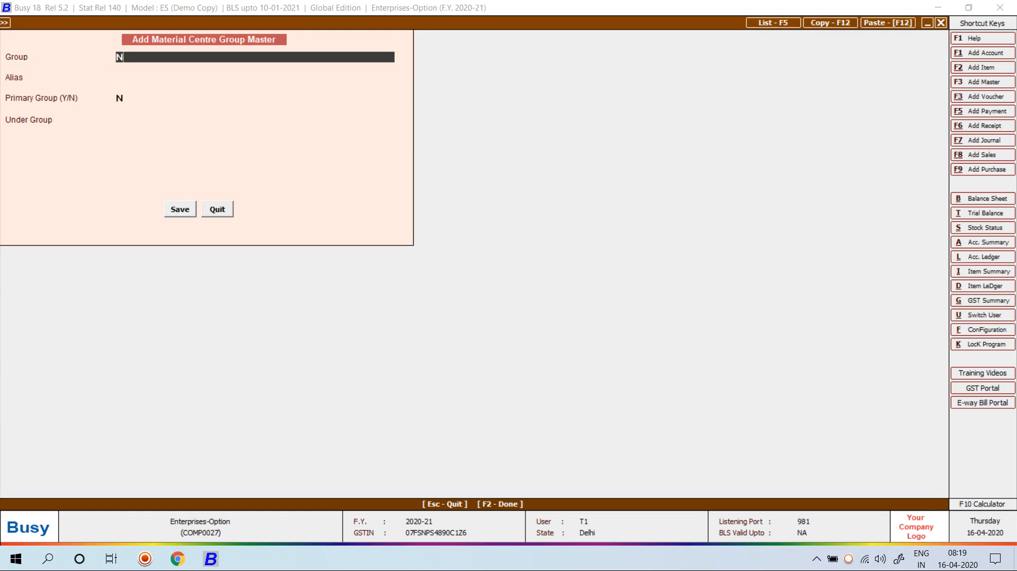
type("EW GROUP")
key("Return")
key("Return")
key("Return")
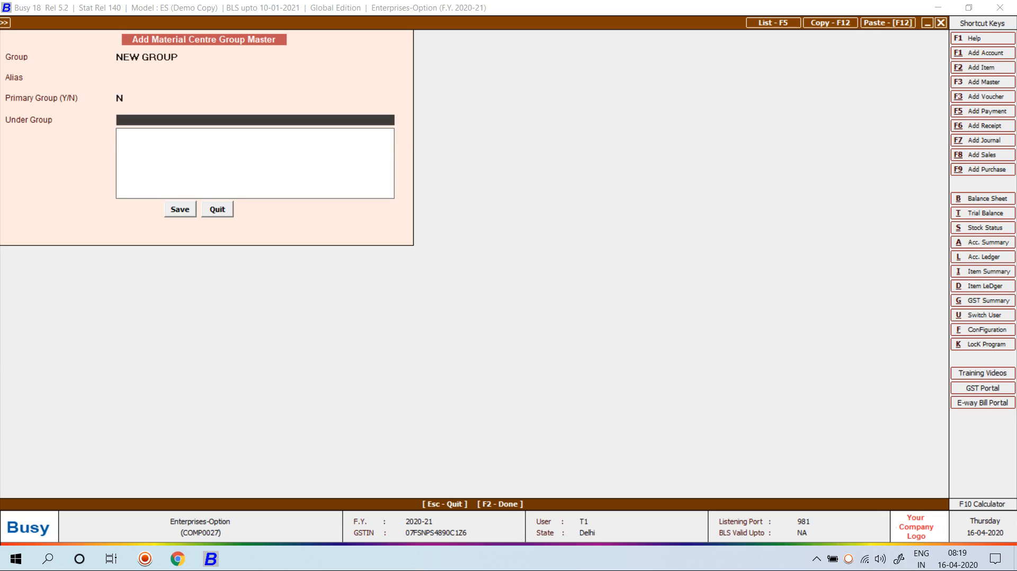
key("Up")
type("Y")
key("Return")
key("Return")
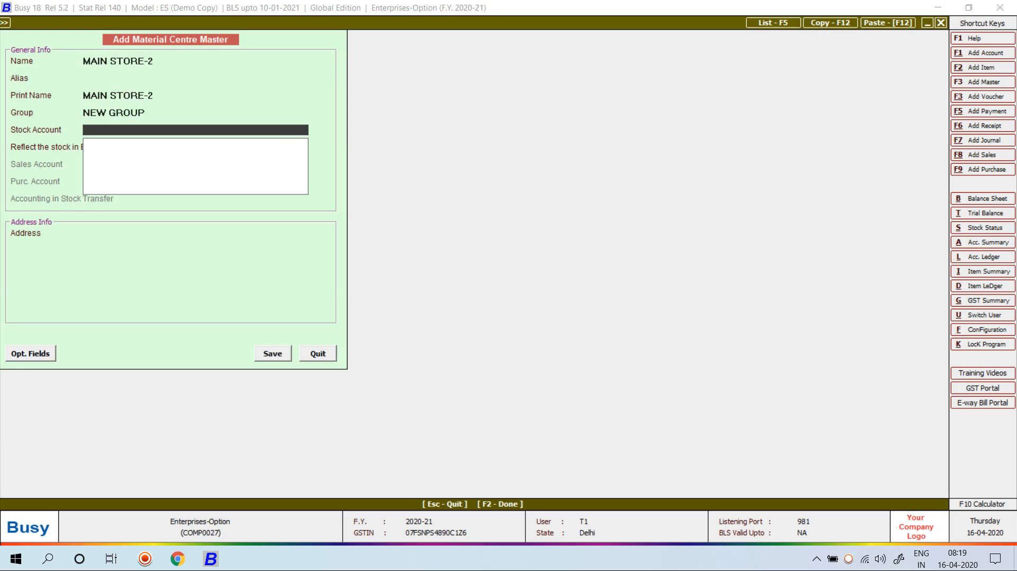
Create stock account STOCK2 for MAIN STORE-2 and save the material centre
key("F3")
type("STO")
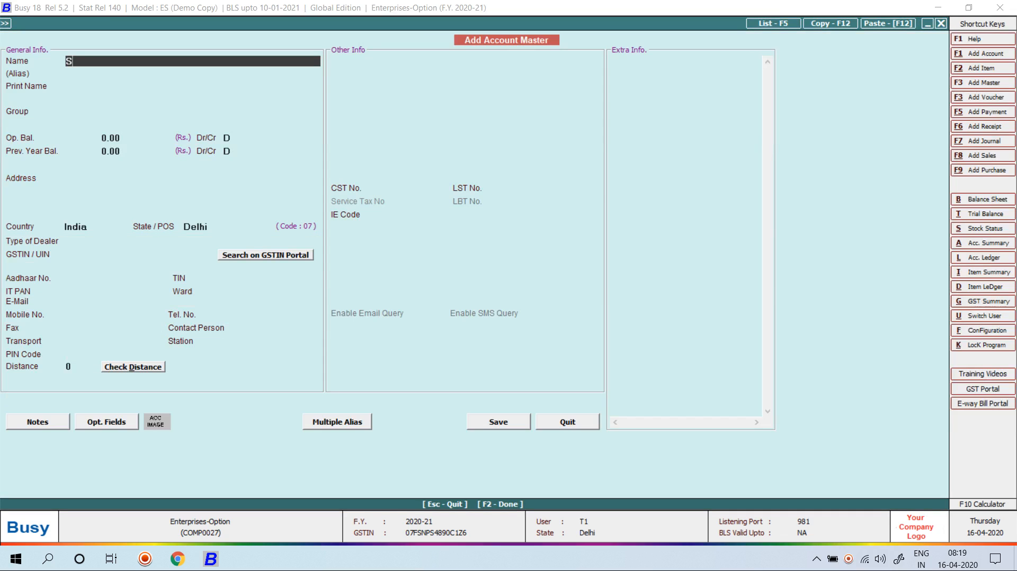
key("BackSpace")
type("OCK2")
key("Return")
key("Return")
key("Return")
type("ST")
key("Return")
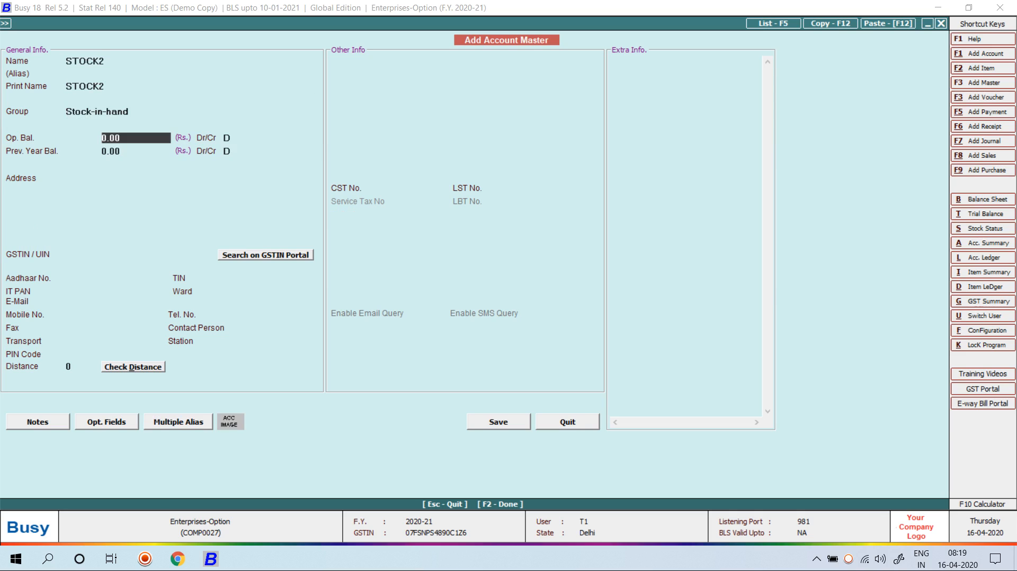
key("F2")
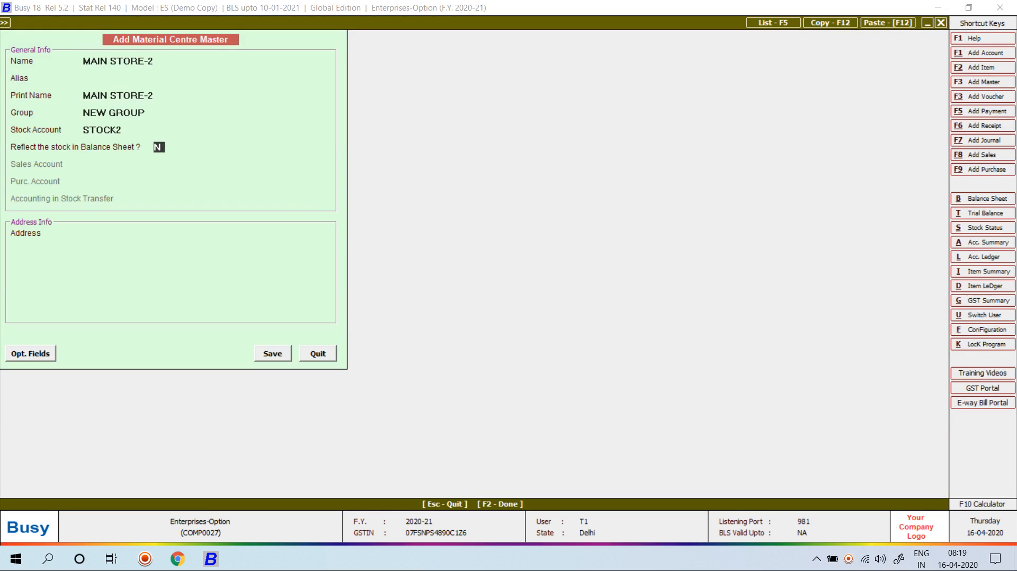
key("Return")
key("Return")
key("Return")
key("Return")
key("Return")
key("Return")
key("Return")
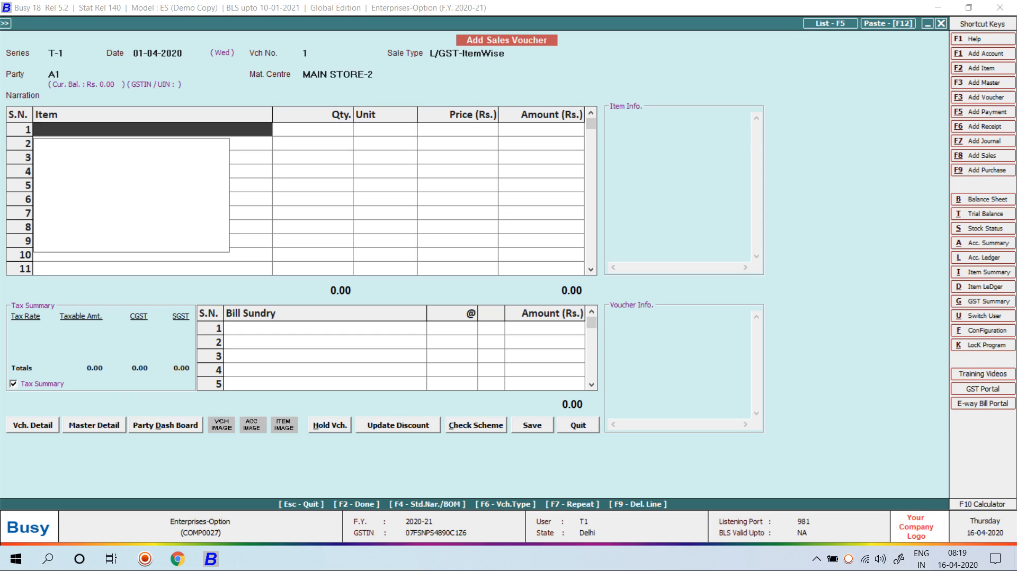
key("F3")
Create item BUSY COURSE with unit N.A., tax category GST 18% and HSN 9708
type("ITEM")
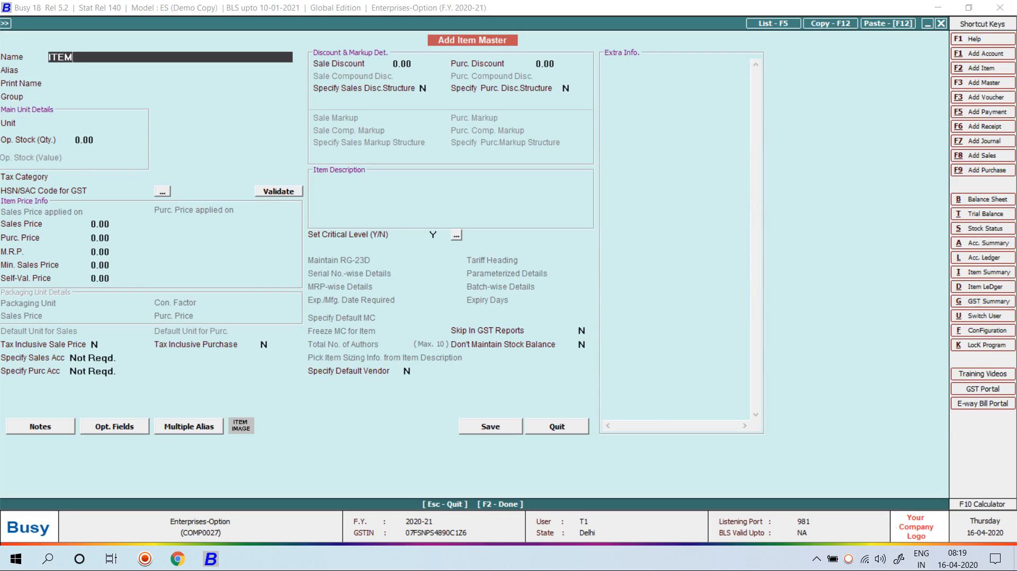
key("BackSpace")
key("BackSpace")
key("BackSpace")
key("BackSpace")
type("BUSY COURSE")
key("Return")
key("Return")
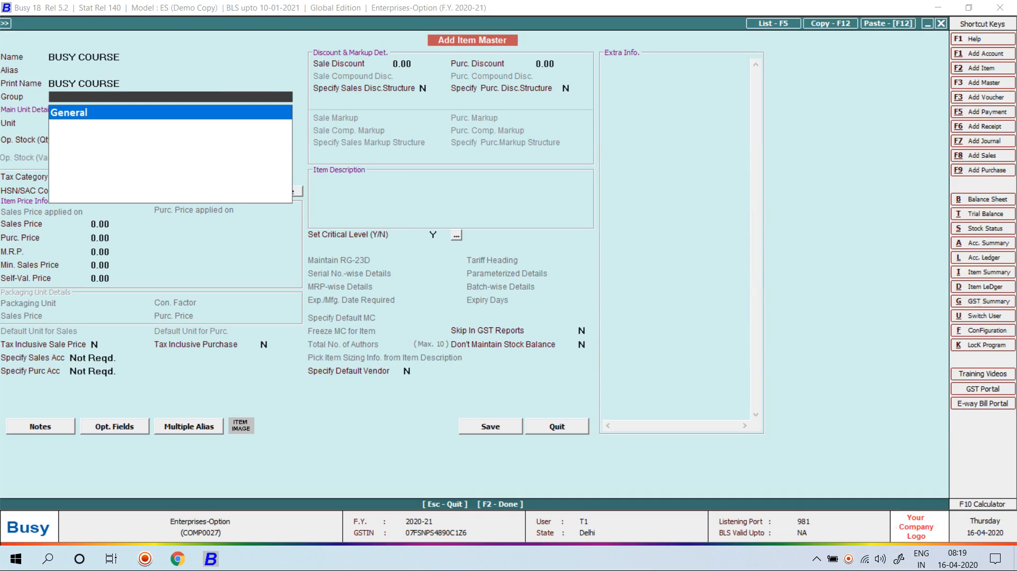
key("Return")
type("N")
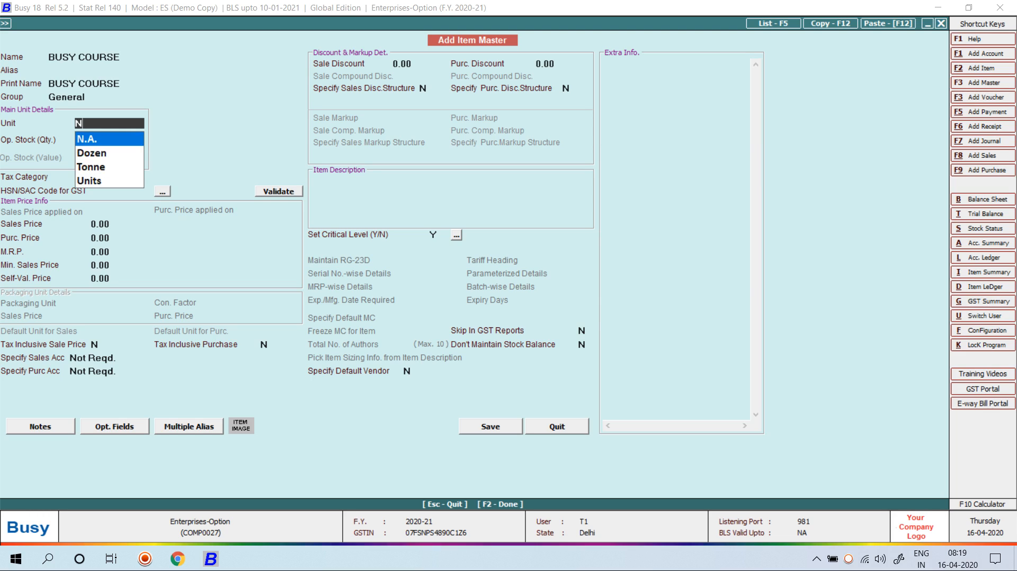
key("Return")
key("Return")
key("Return")
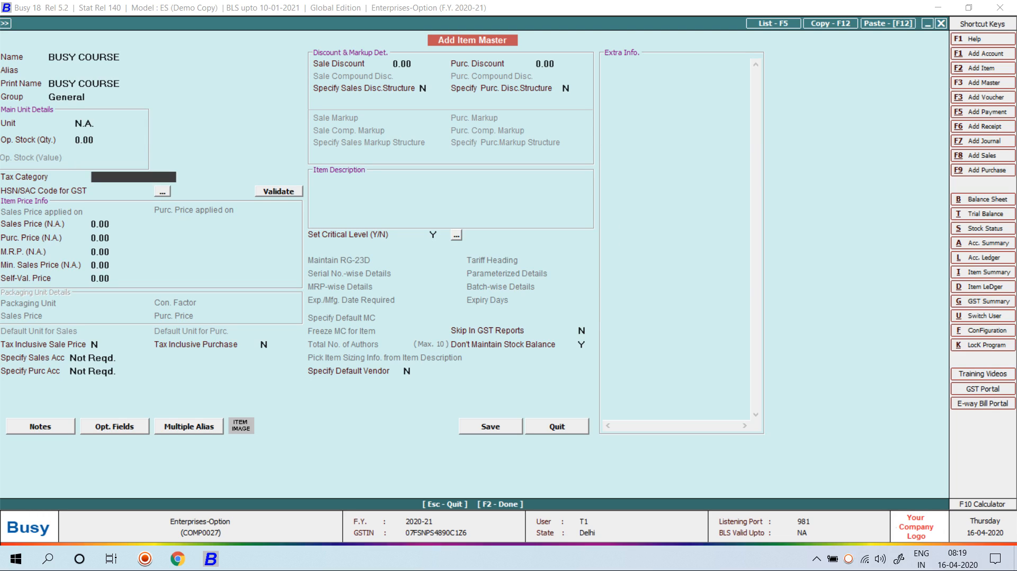
key("Down")
key("Return")
type("9708")
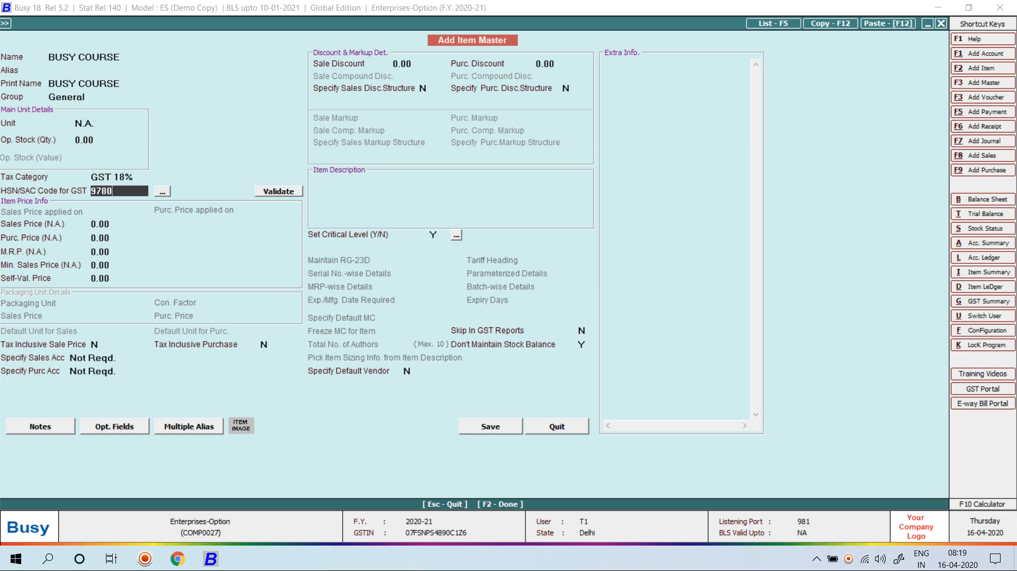
key("Return")
key("F2")
Enter amount 15000, save the 17,700.00 sales voucher without printing, and close it
key("Return")
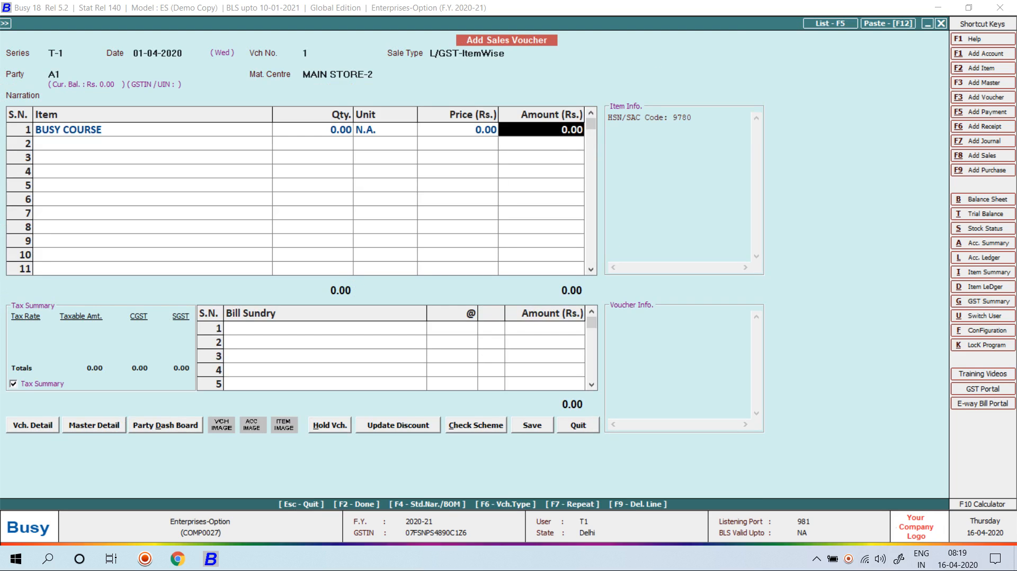
type("15000")
key("Return")
key("Return")
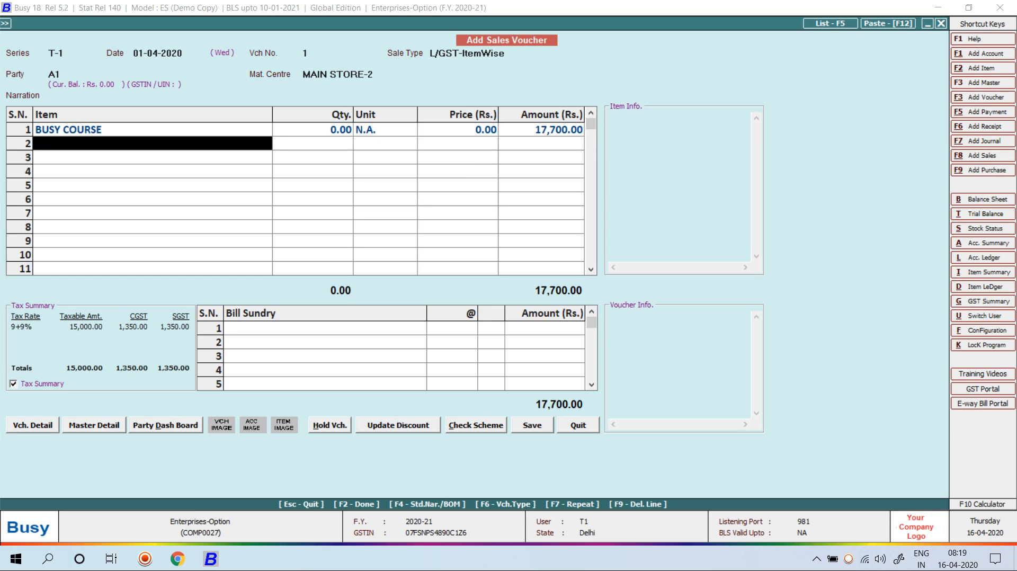
key("Return")
key("Return")
key("Return")
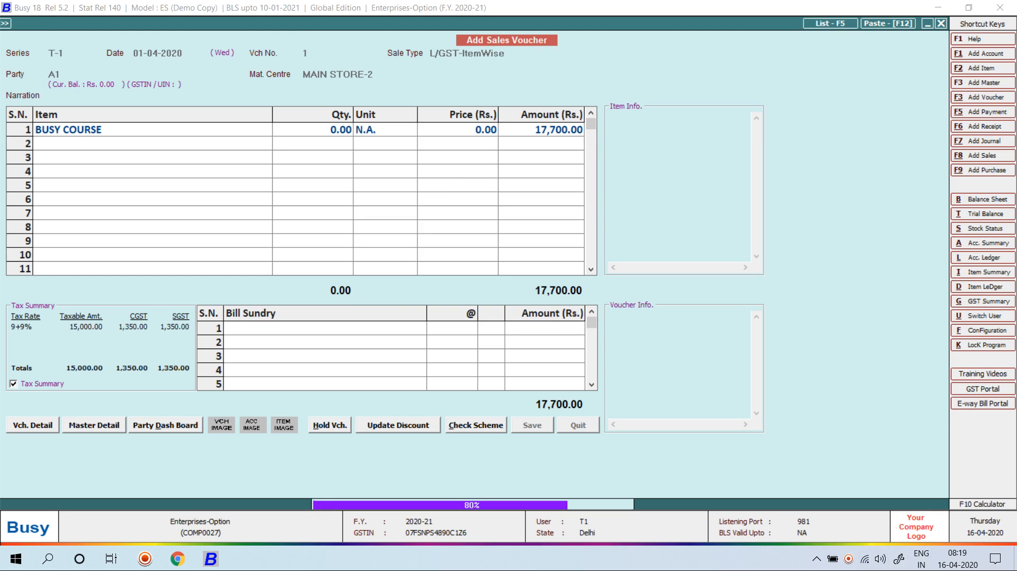
key("Right")
key("Return")
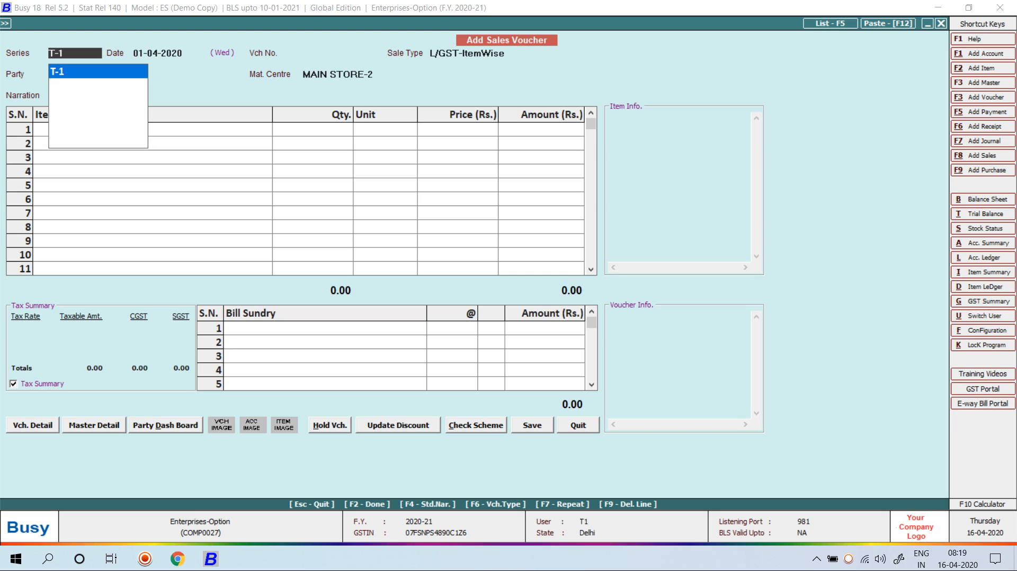
key("Escape")
key("Escape")
Reopen the Enterprises-Option company logged in as user T2
key("Left")
key("Left")
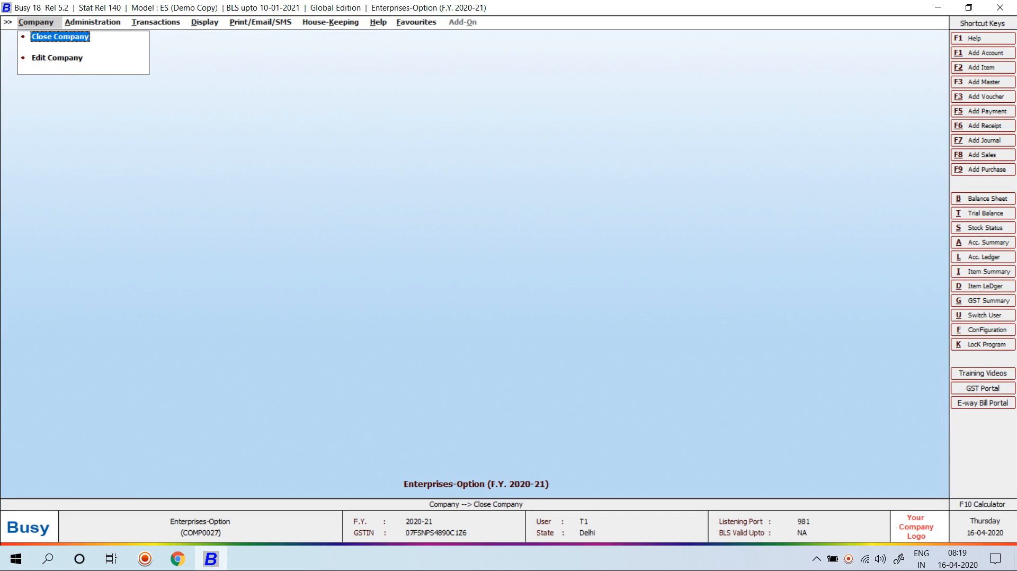
key("Return")
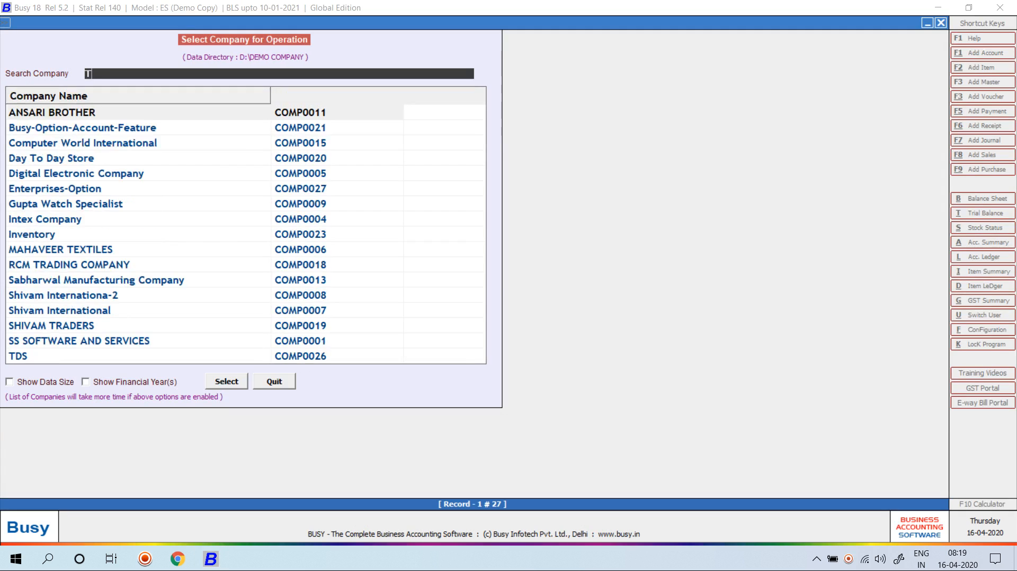
type("EM")
key("BackSpace")
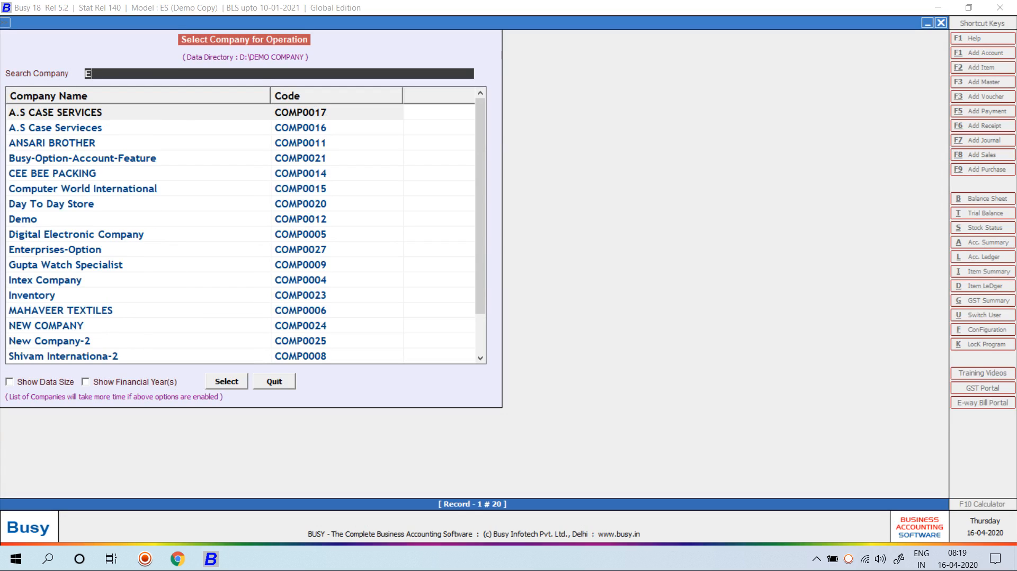
type("NT")
key("Return")
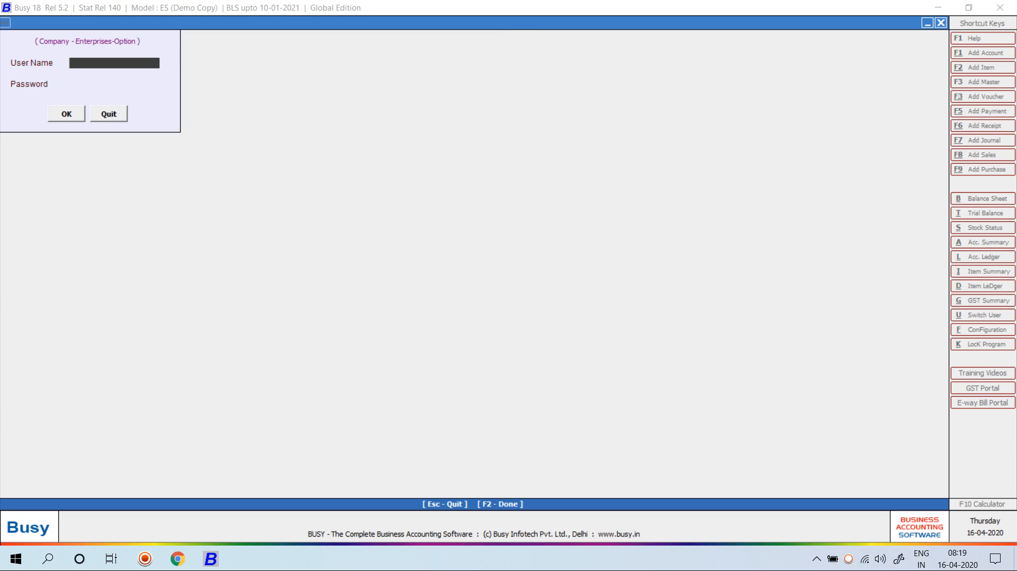
type("T2")
key("Return")
key("Return")
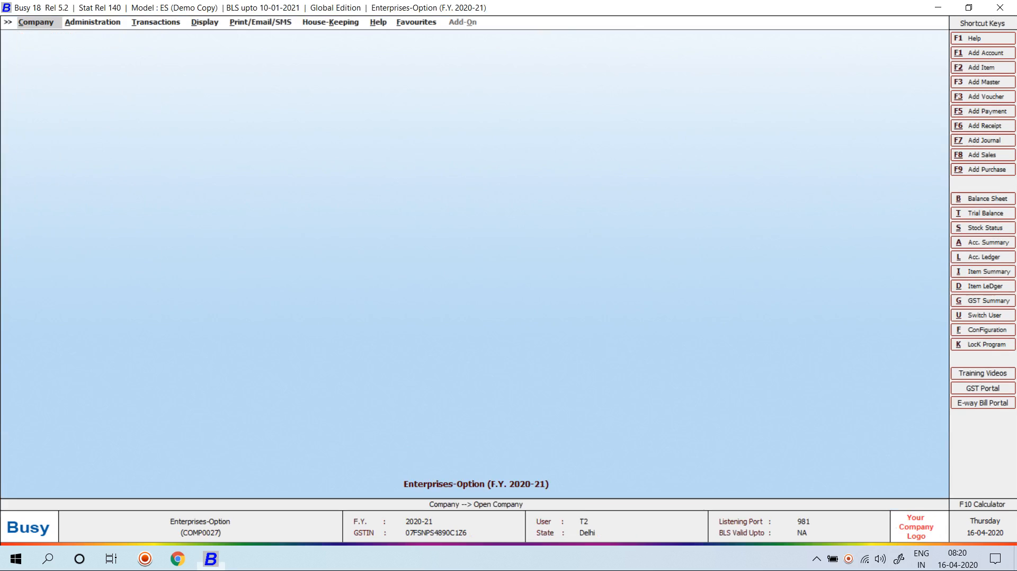
View T2's modifiable accounts (only B1 and B2), then close the company
key("Right")
key("Return")
key("Return")
key("Down")
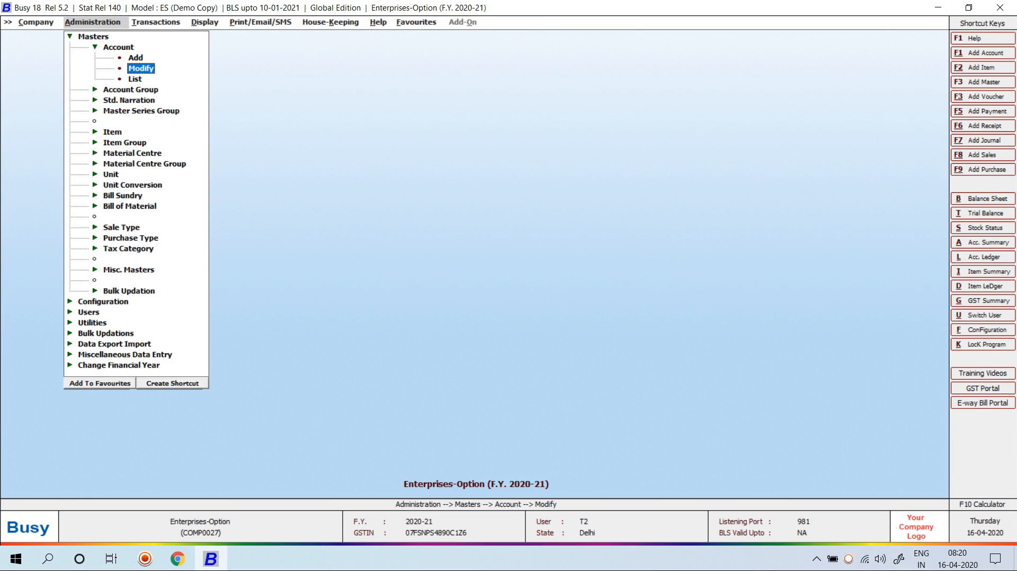
key("Return")
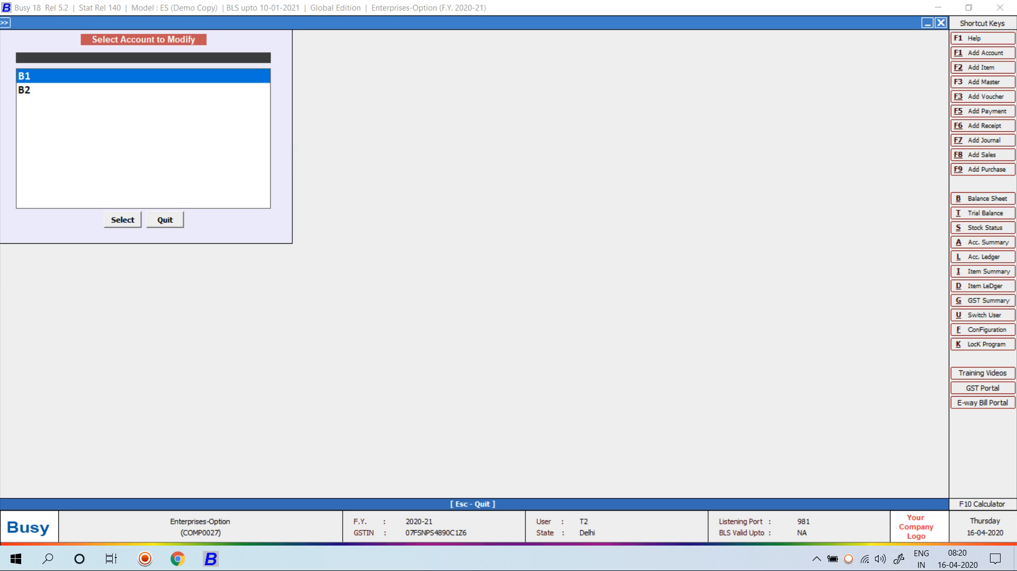
key("Escape")
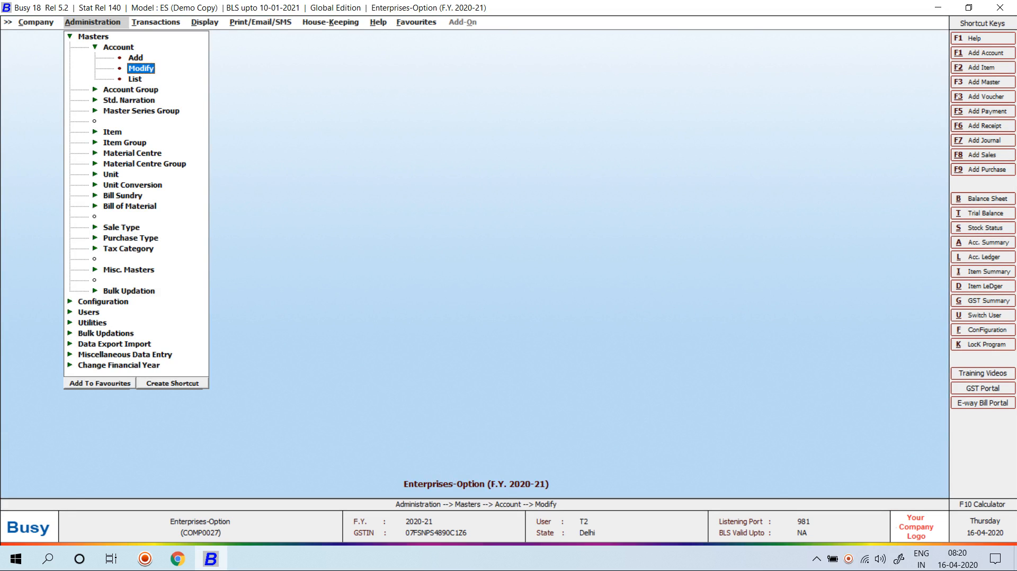
key("Escape")
key("Escape")
key("Escape")
key("Return")
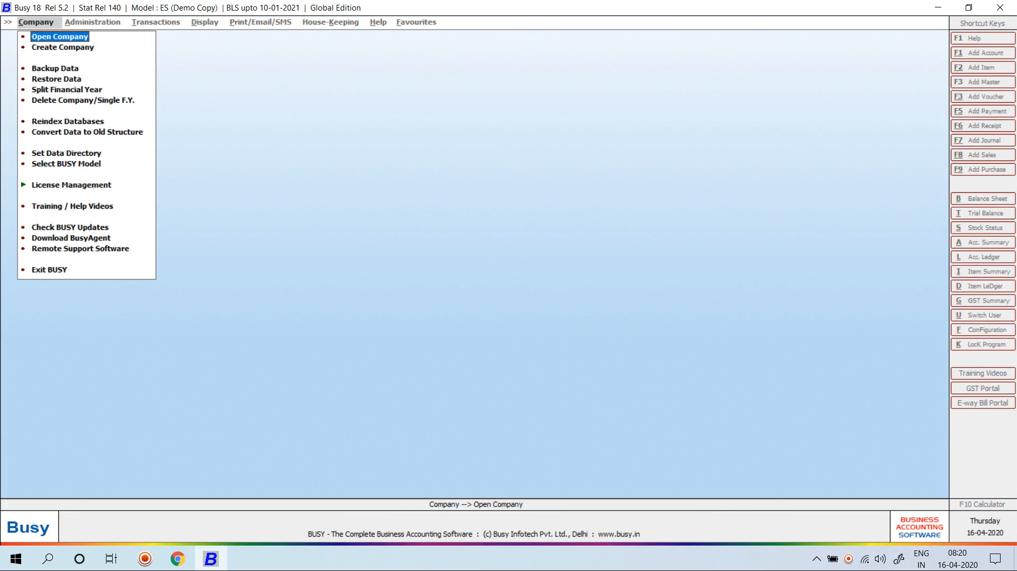
Open Enterprises-Option as administrator BUSY, entering the account password
key("Return")
type("EN")
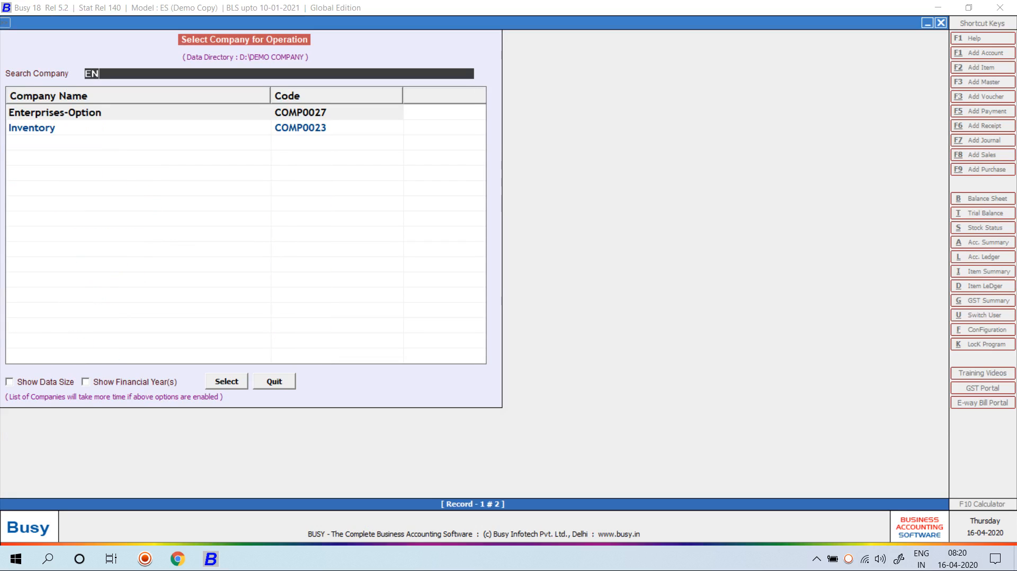
key("Return")
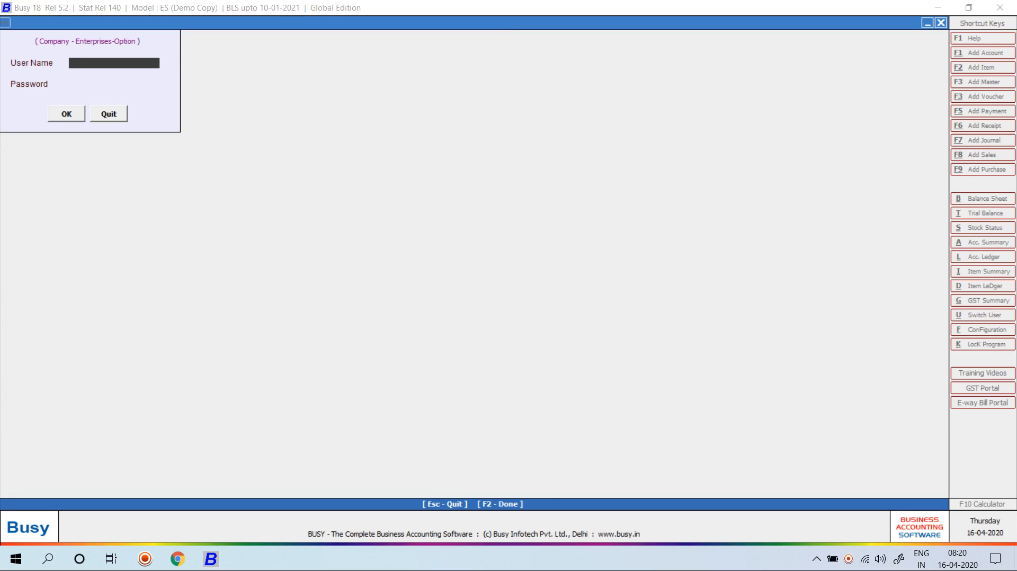
type("BUSY")
key("Return")
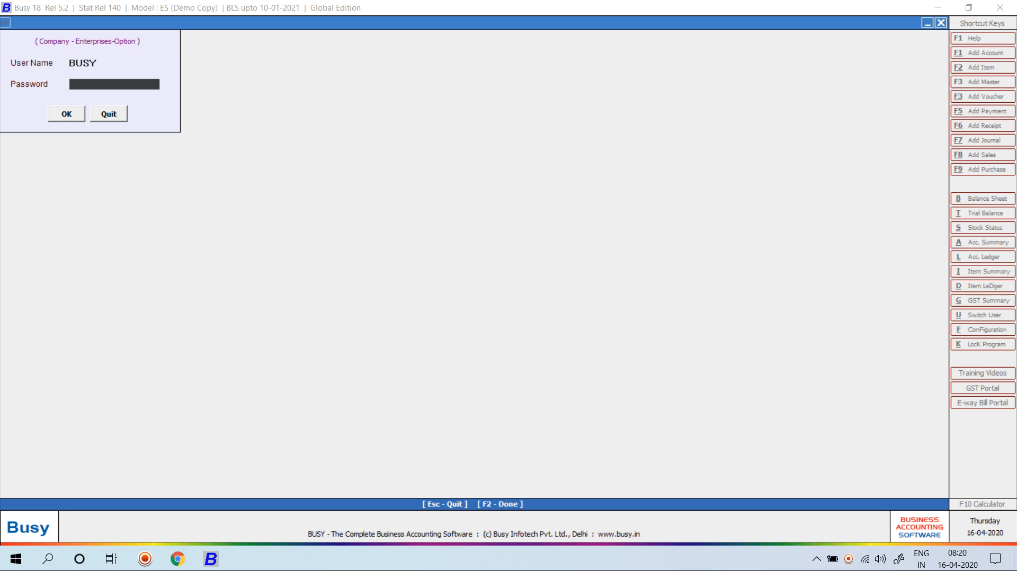
type("****")
key("Return")
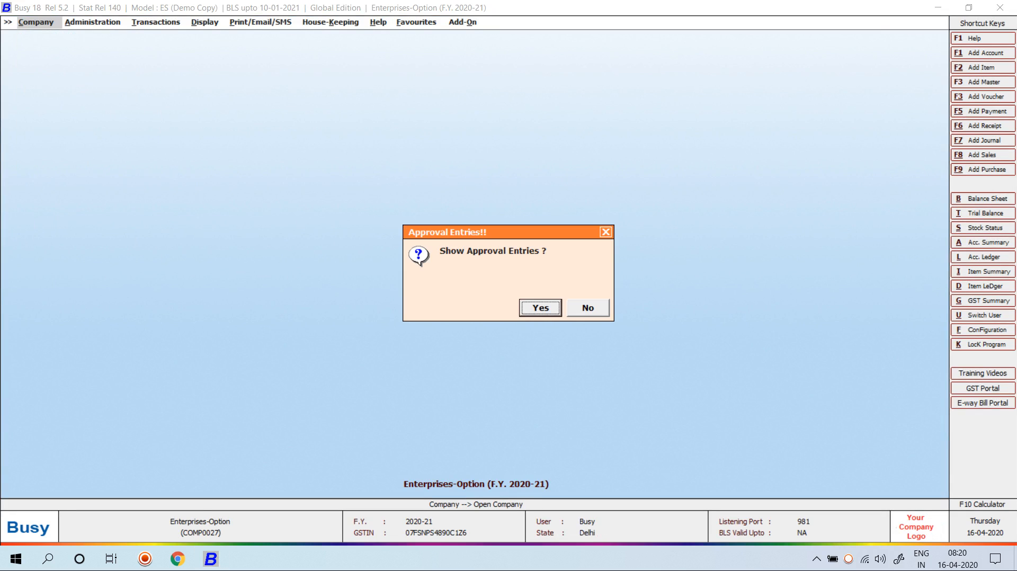
Decline approval entries and list every account available to modify
key("Right")
key("Return")
key("Return")
key("Down")
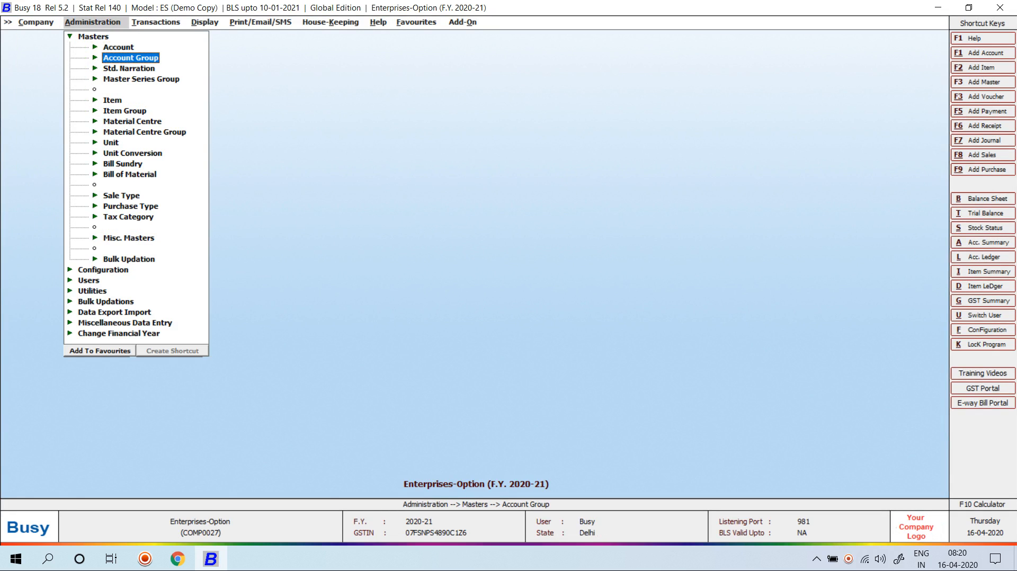
key("Up")
key("Return")
key("Down")
key("Return")
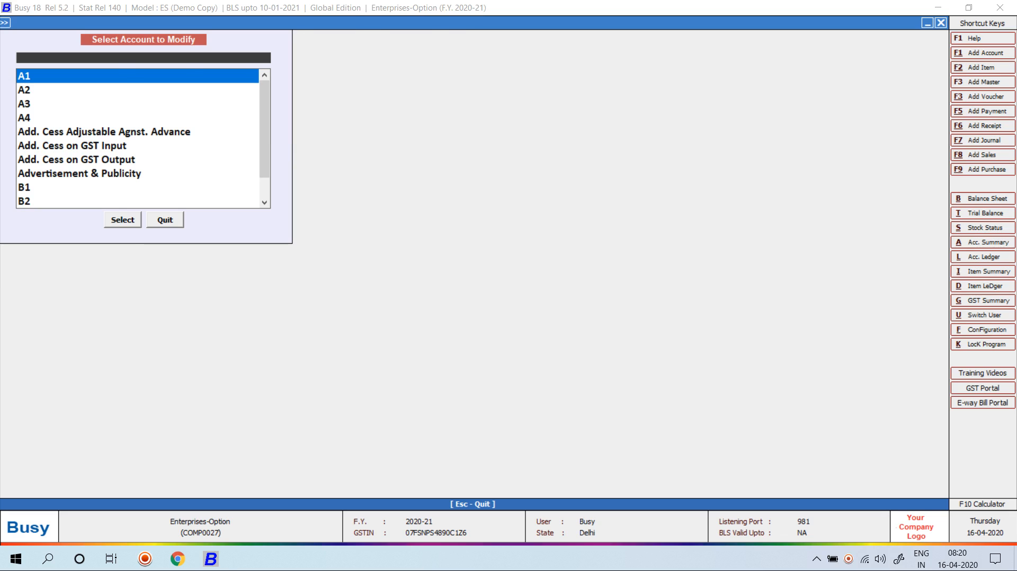
Enter new account A5 in the Sundry Debtors group with dealer type Un-Registered
key("Escape")
key("Up")
key("Return")
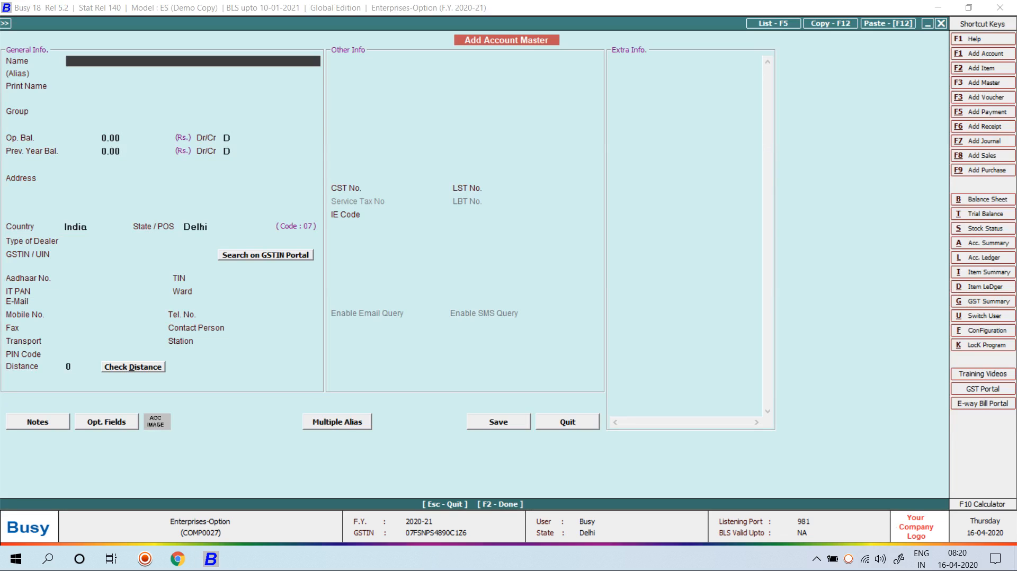
type("A5")
key("Return")
key("Return")
key("Return")
type("SUN")
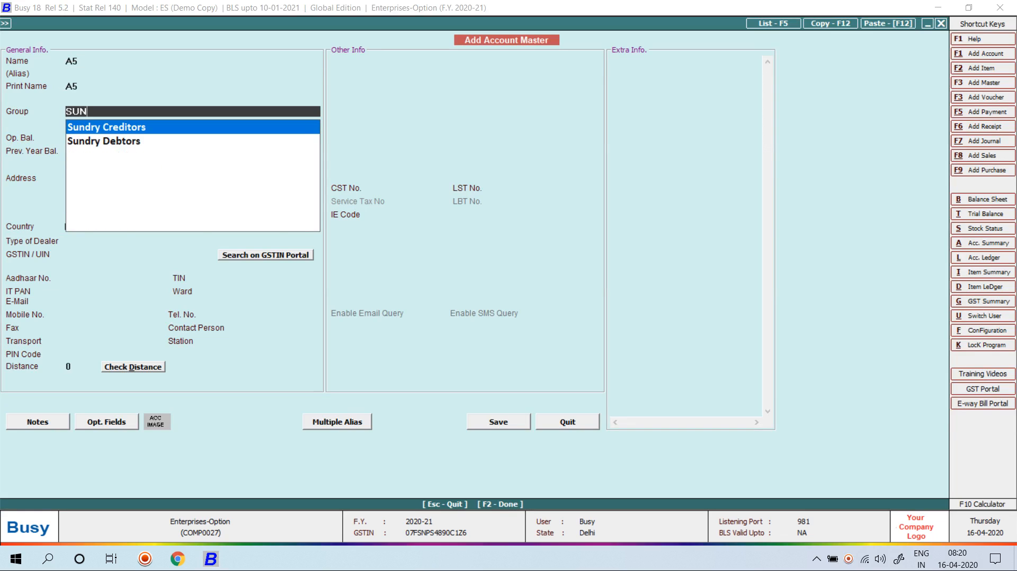
key("Down")
key("Return")
key("Return")
key("Return")
key("Return")
key("Return")
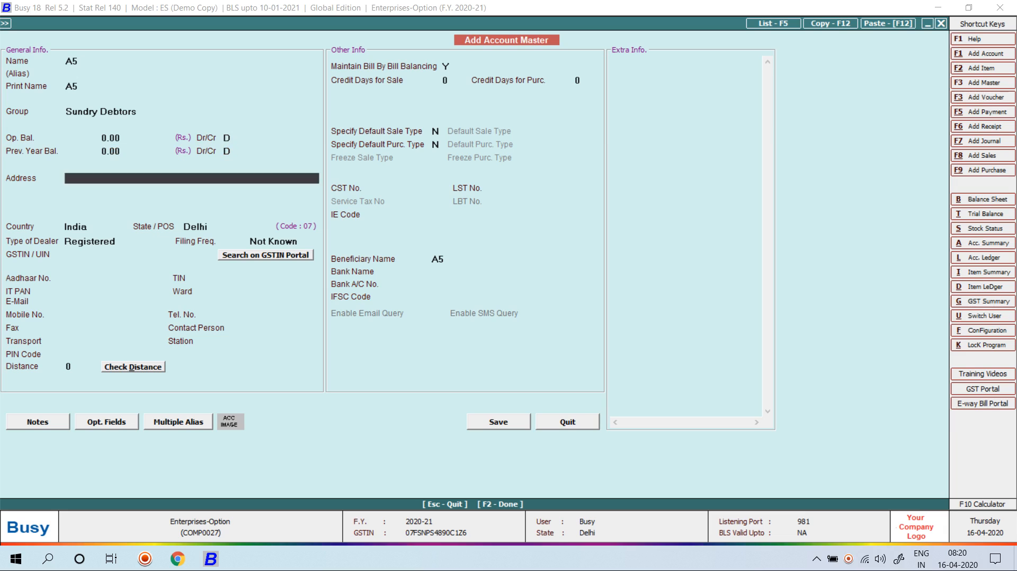
key("Return")
key("Return")
key("Return")
key("Return")
key("Return")
key("Down")
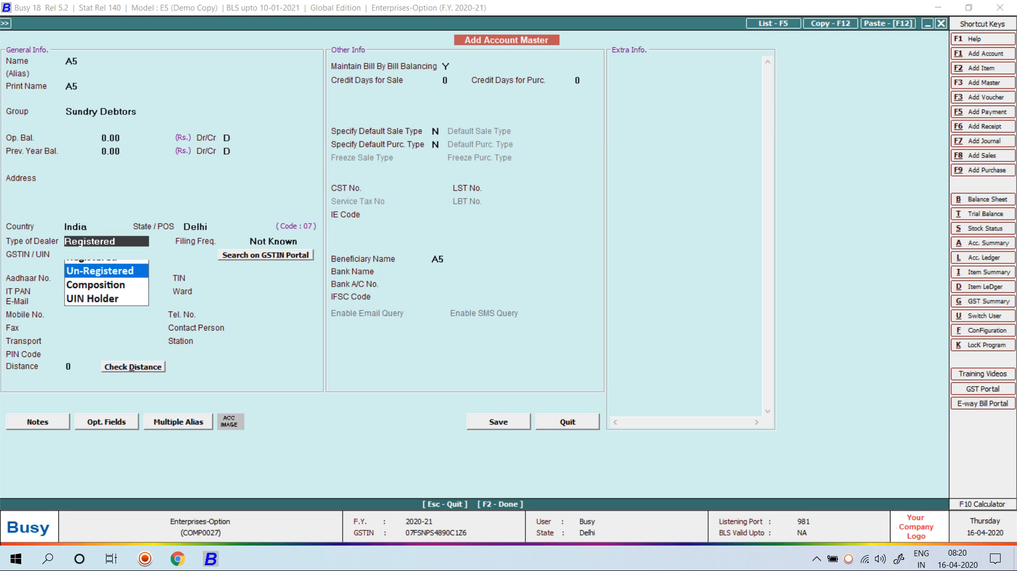
key("Return")
View the taggable master series groups T1 and T2, then quit A5 without saving
key("F2")
key("Down")
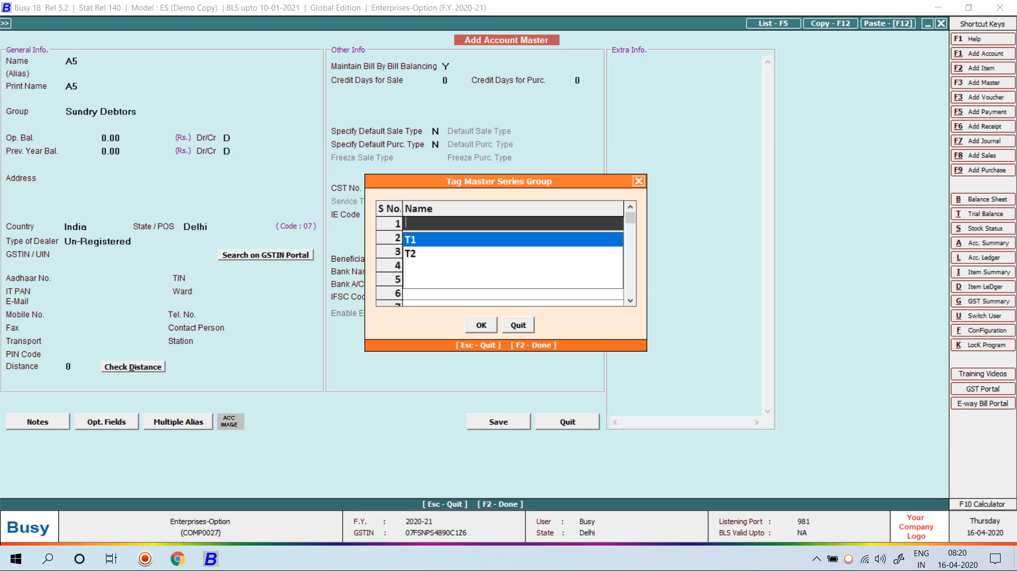
key("Escape")
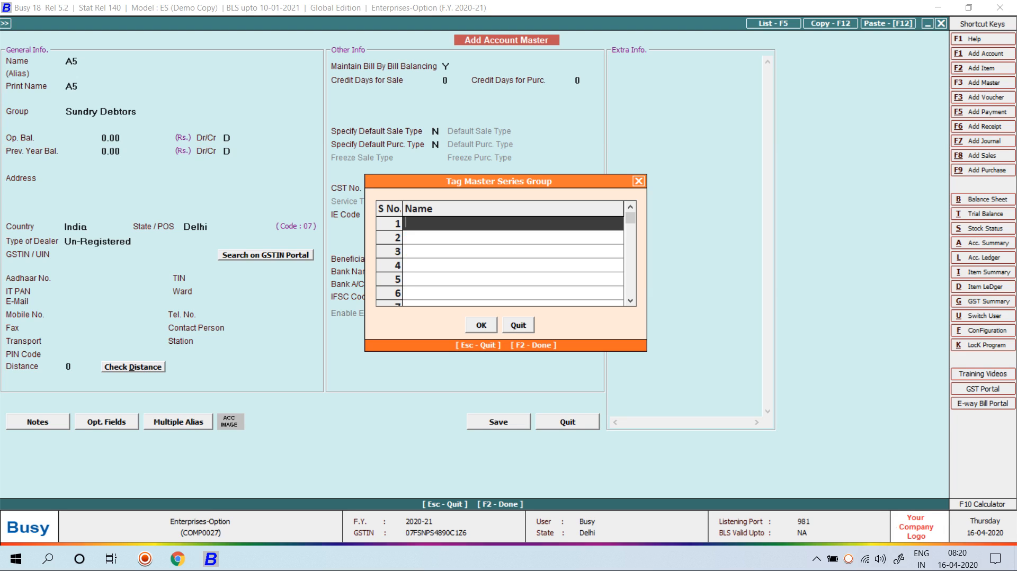
key("Escape")
key("Escape")
key("Return")
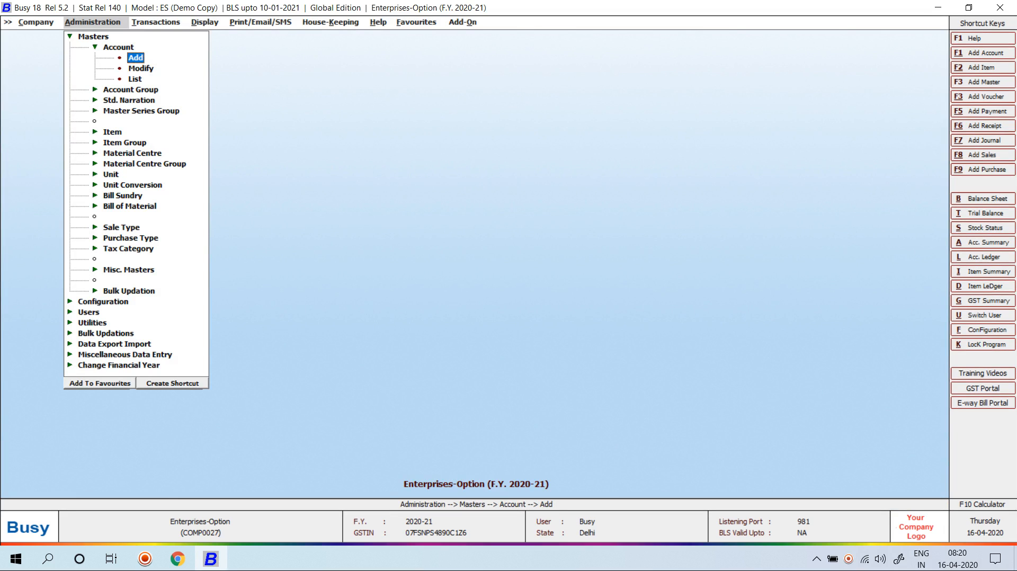
key("Escape")
key("Escape")
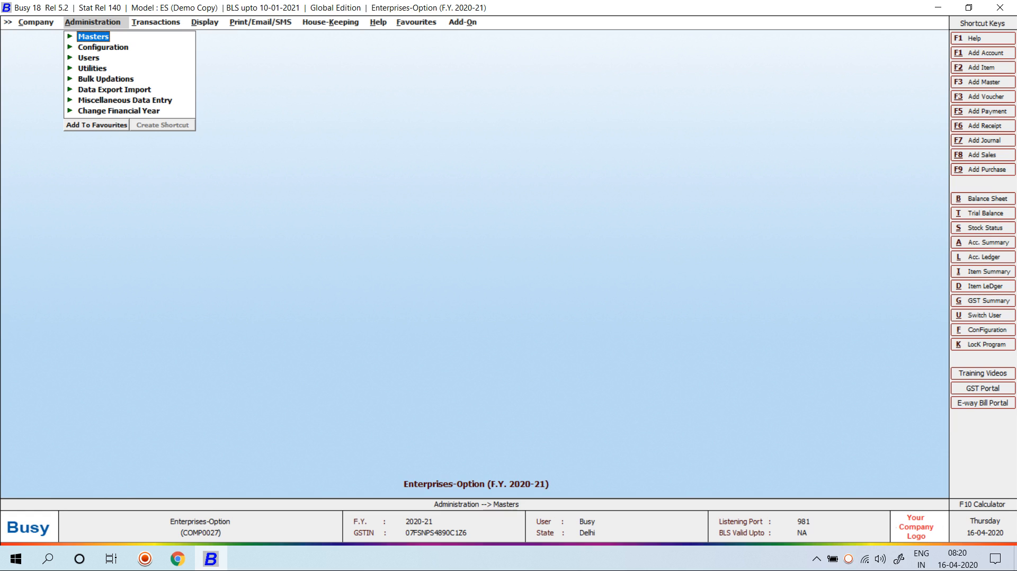
Check the Account Ledger's Voucher Series Group list showing all series groups
key("l")
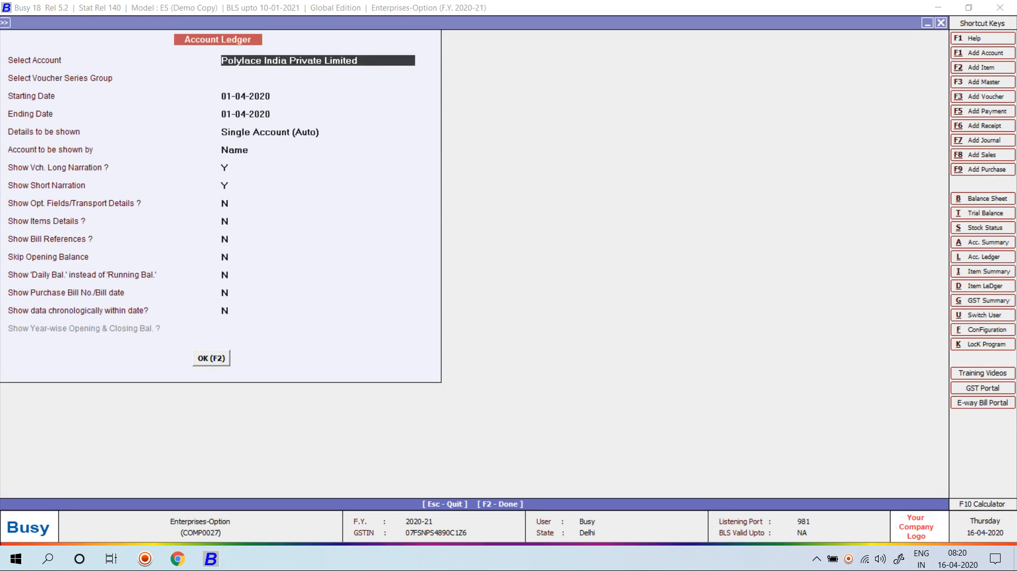
key("Return")
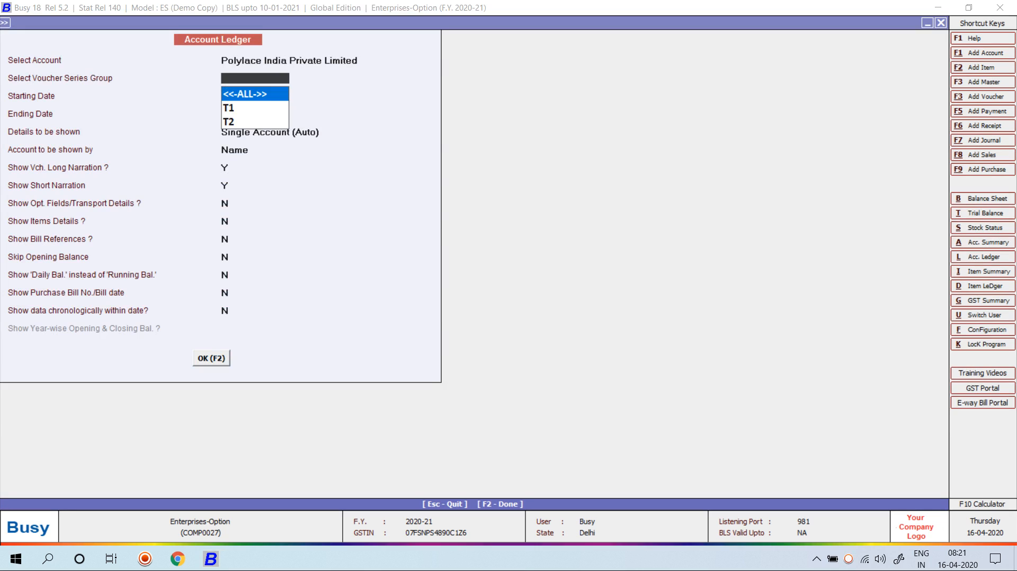
key("Escape")
key("Escape")
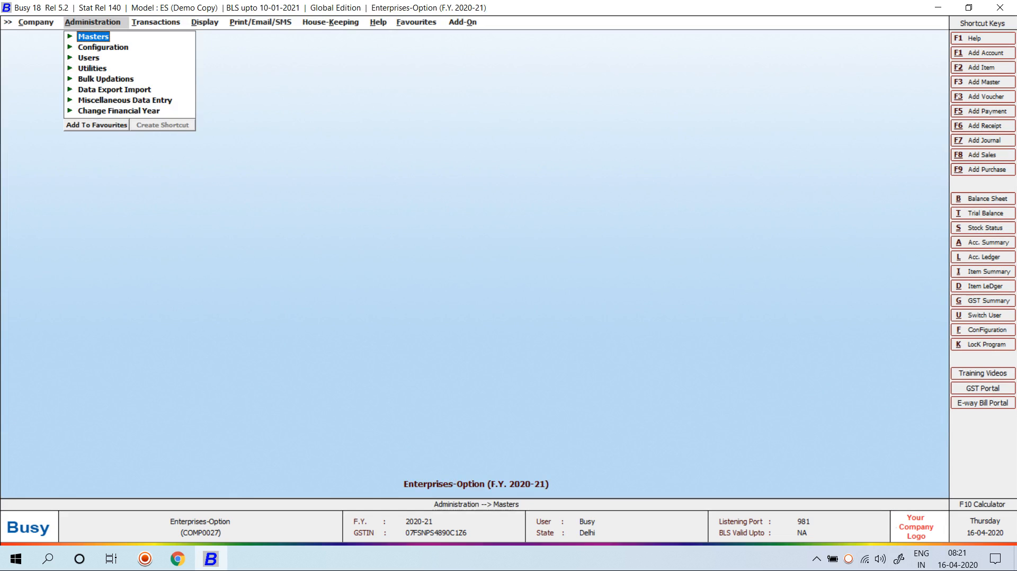
key("Right")
Check the sales voucher series list and Balance Sheet settings, then close them
key("Return")
key("Return")
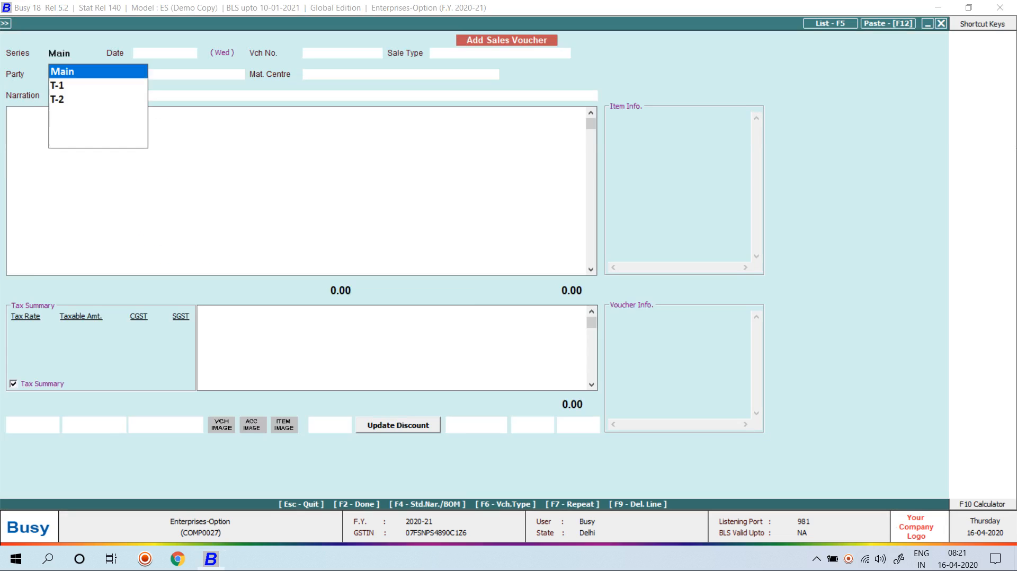
key("Escape")
key("Escape")
key("Right")
key("Return")
key("Return")
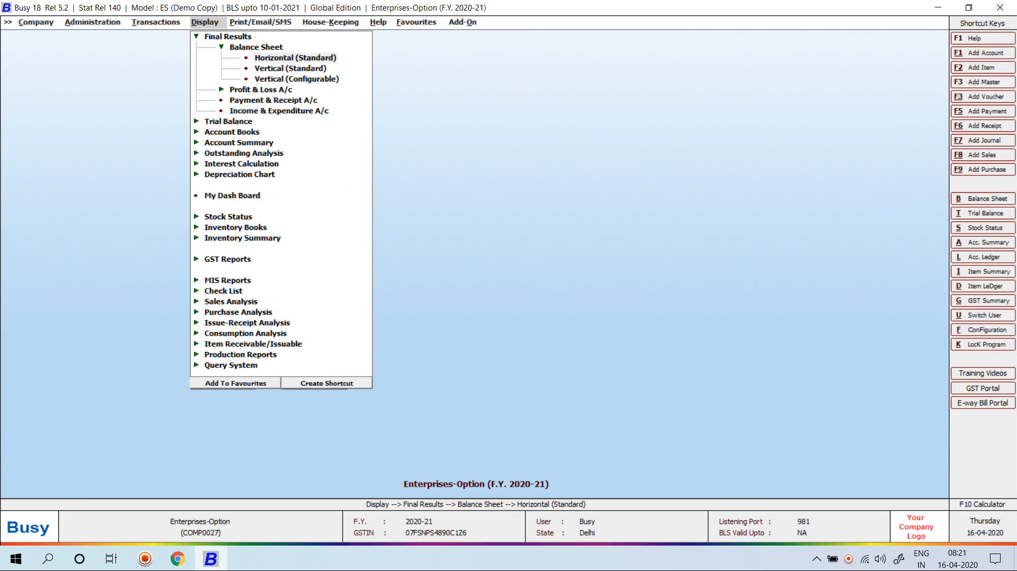
key("Return")
key("Return")
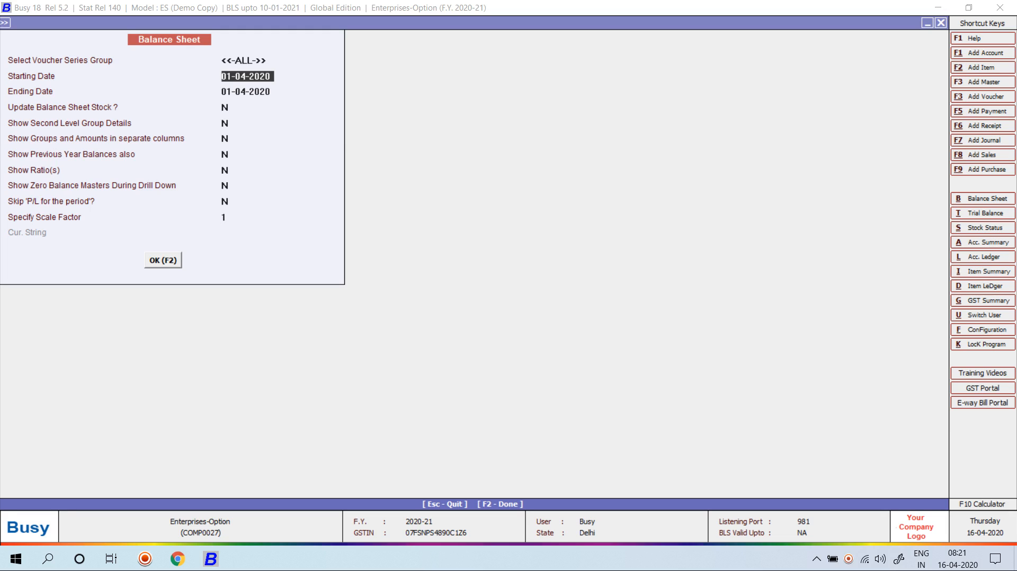
key("Escape")
key("Escape")
key("Escape")
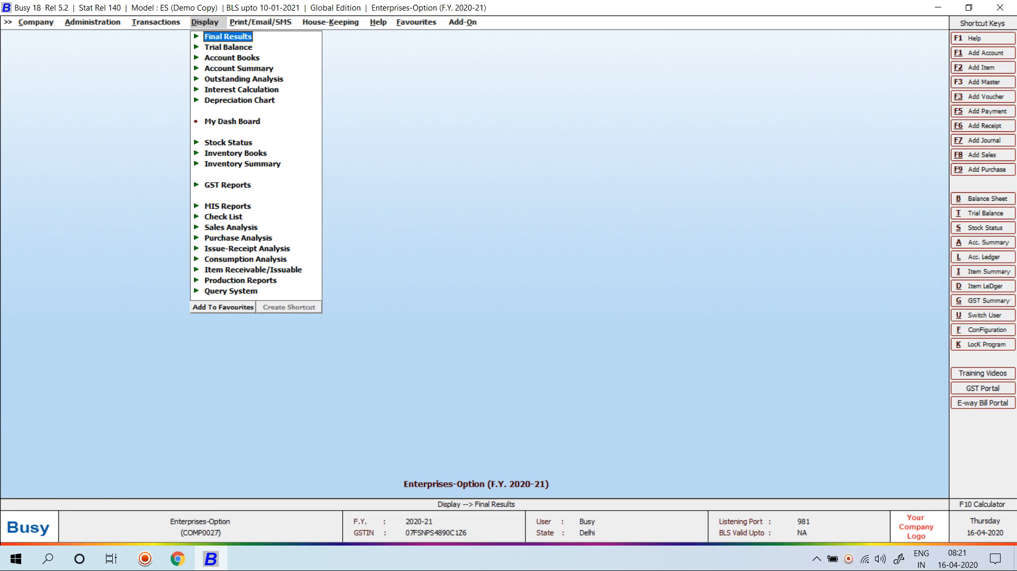
Go to the Enterprise Features settings under Administration > Configuration > Features/Options
key("Left")
key("Left")
key("Down")
key("Right")
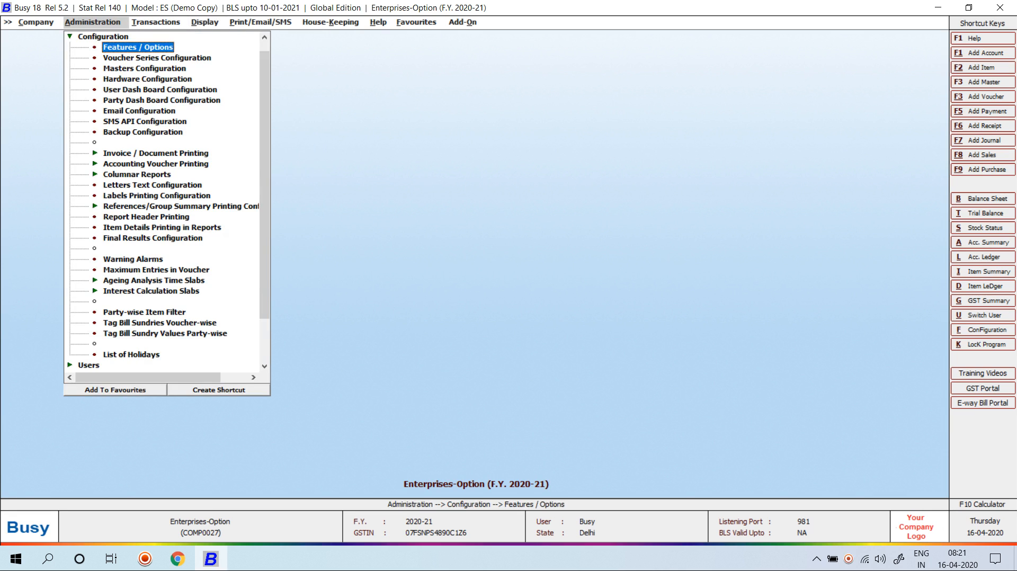
key("Return")
key("Down")
key("Down")
key("Down")
key("Down")
key("Down")
key("Down")
key("Down")
key("Down")
key("Down")
key("Down")
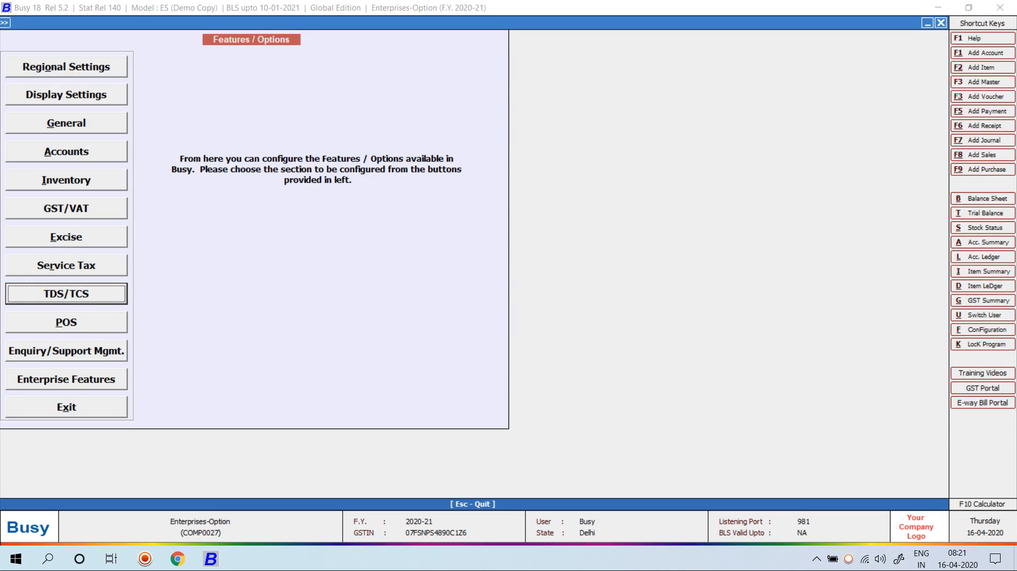
key("Up")
key("Return")
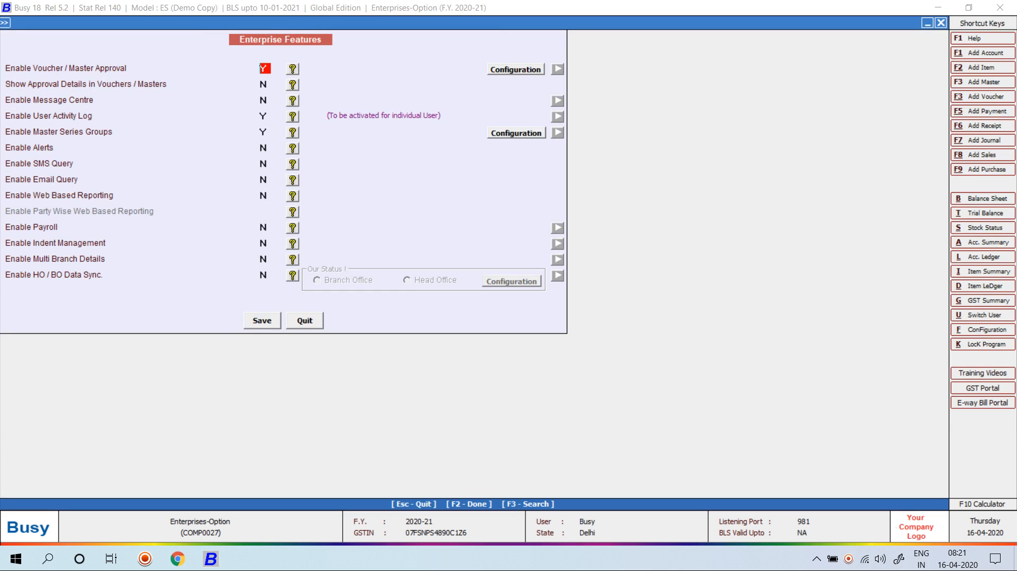
Exclude Item, Material Centre Group, Bill Sundry and Bill of Material from master series groups, then leave Busy for the desktop
left_click(516, 133)
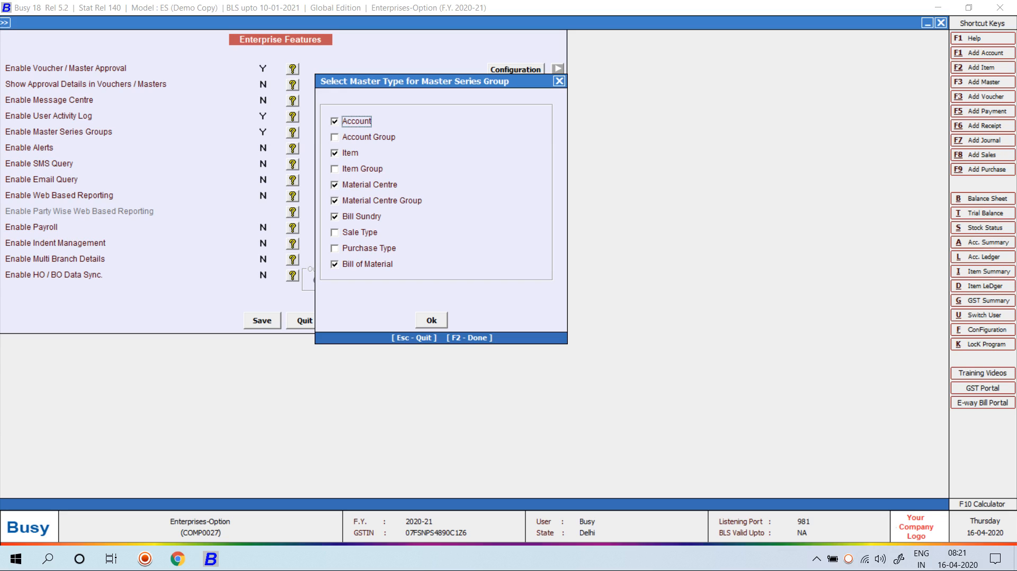
left_click(334, 153)
left_click(335, 185)
left_click(334, 201)
left_click(335, 217)
left_click(334, 264)
left_click(431, 320)
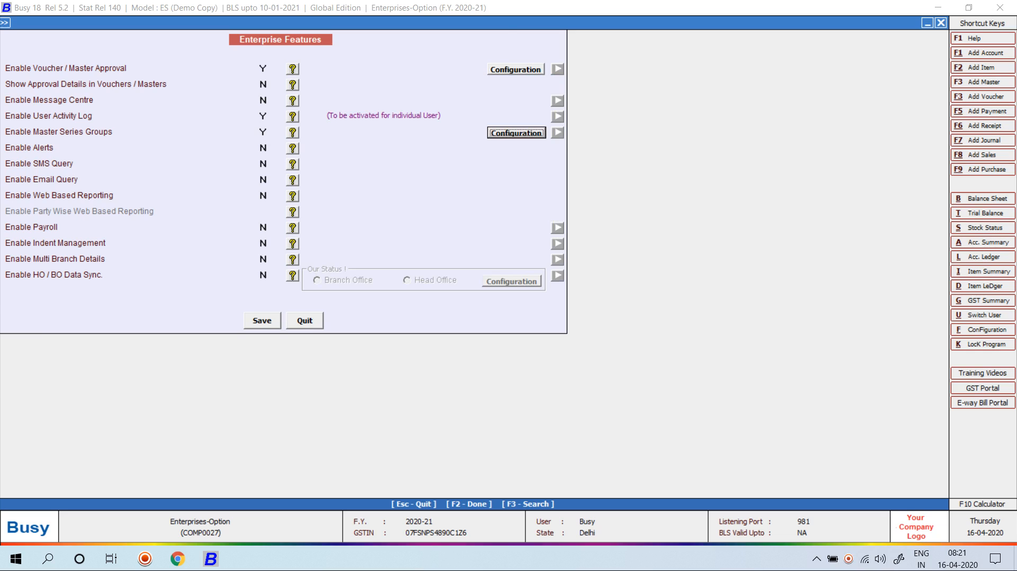
key("Escape")
key("Escape")
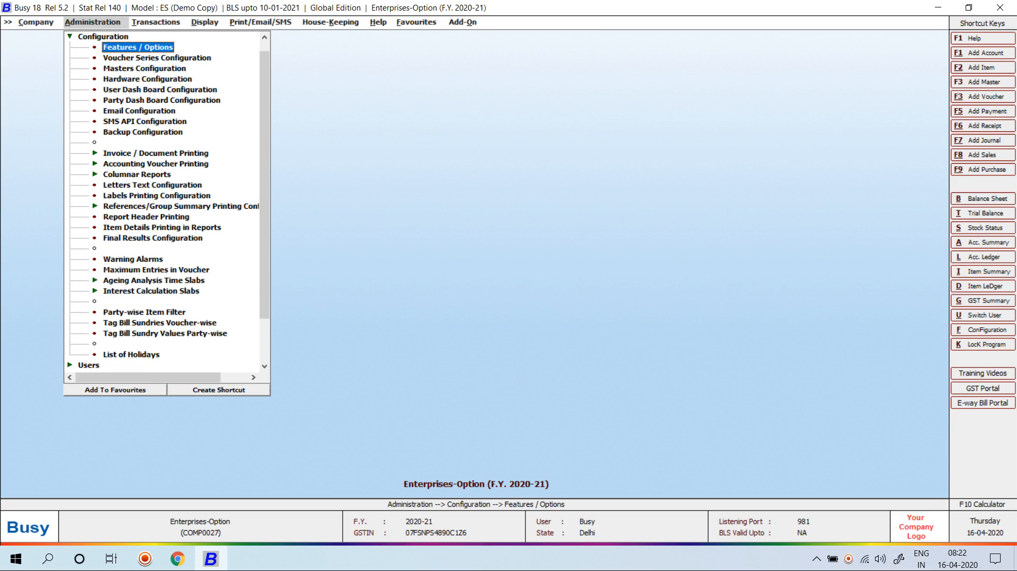
key("super+d")
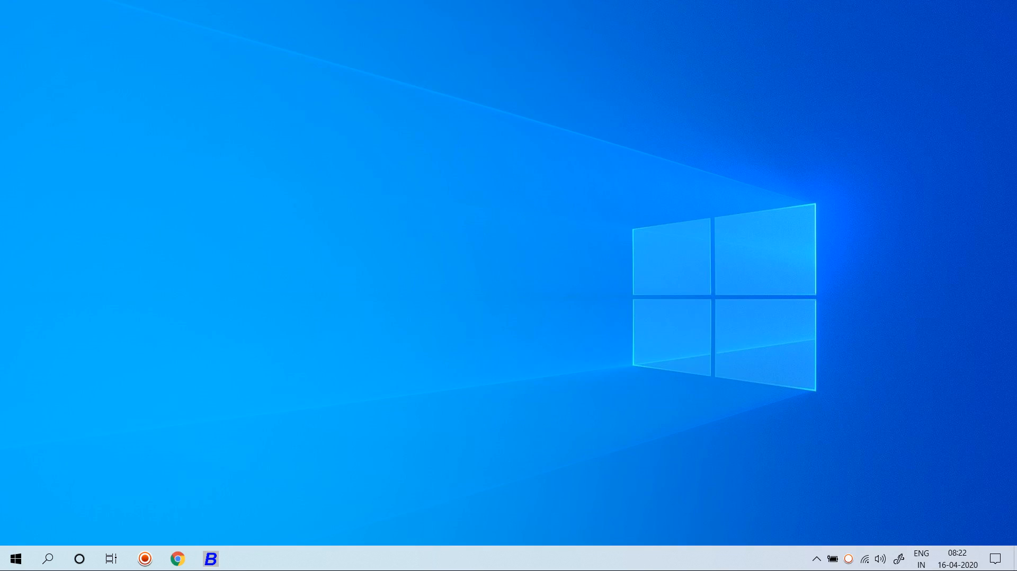